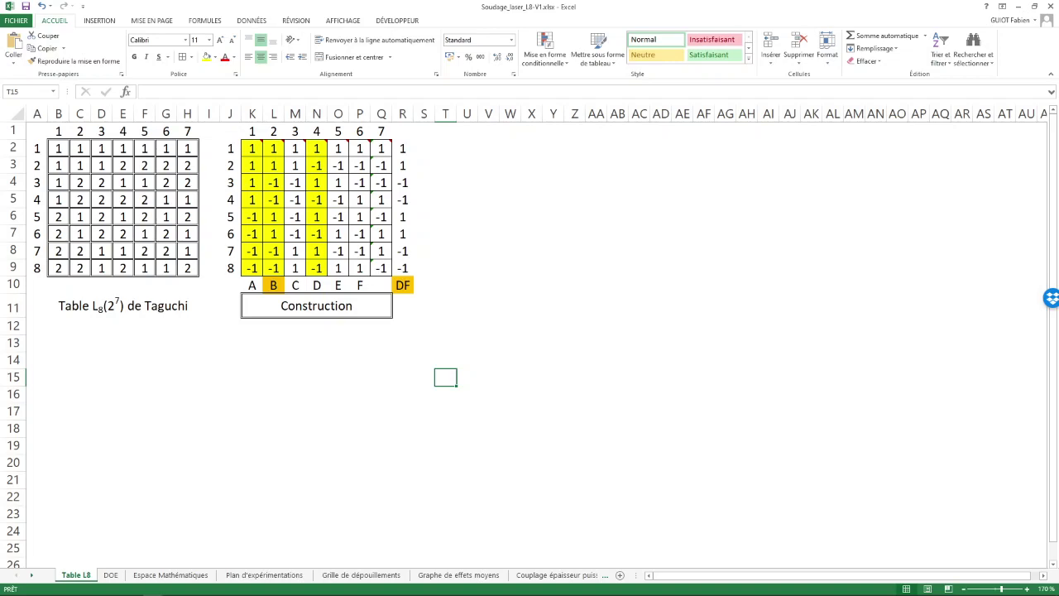
Compare the DF interaction values in R2:R9 with the factor B values in L2:L9 on the Table L8 sheet
{"action": "scroll", "coordinate": [529, 331], "scroll_direction": "up", "scroll_amount": 5}
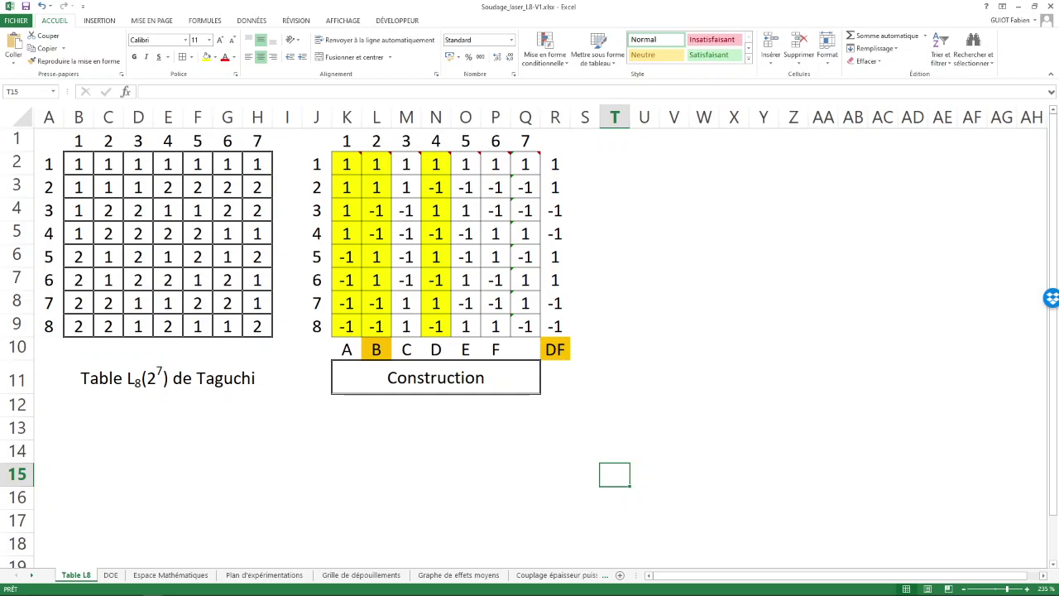
{"action": "left_click_drag", "start_coordinate": [555, 164], "coordinate": [555, 326]}
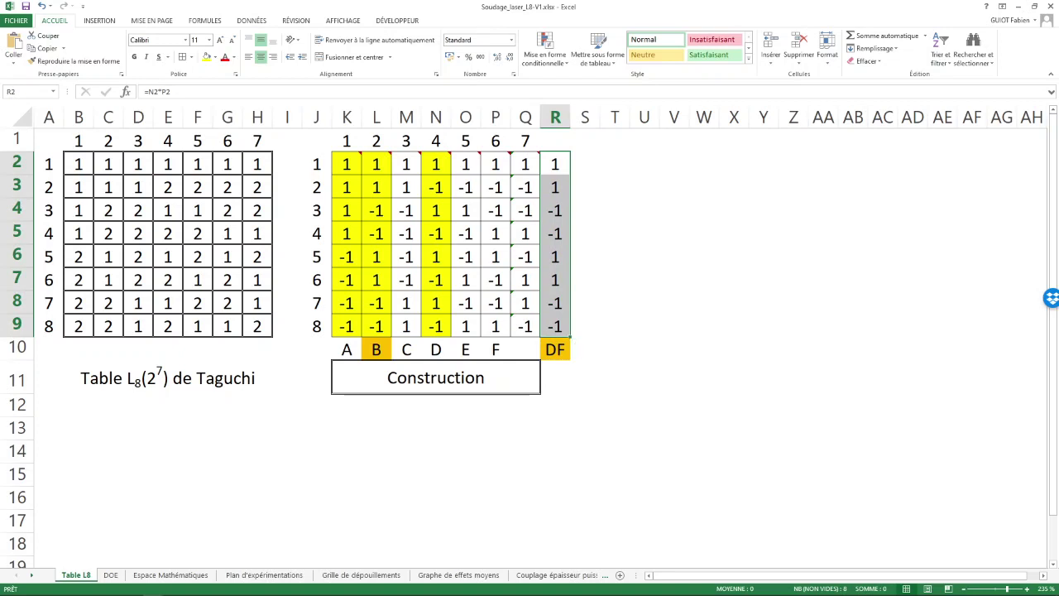
{"action": "left_click_drag", "start_coordinate": [376, 164], "coordinate": [377, 326]}
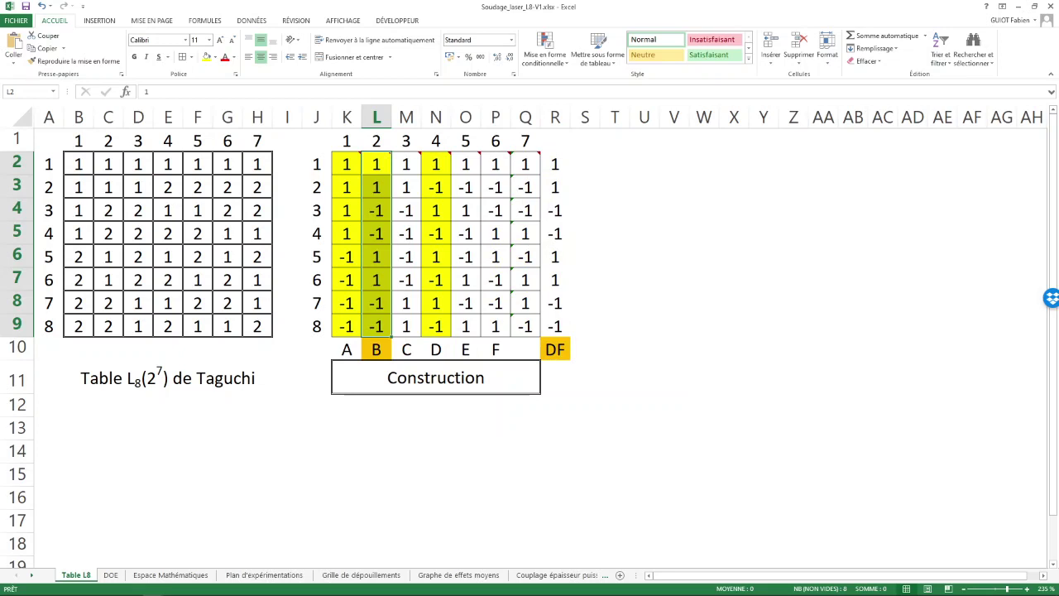
{"action": "left_click_drag", "start_coordinate": [555, 164], "coordinate": [555, 326]}
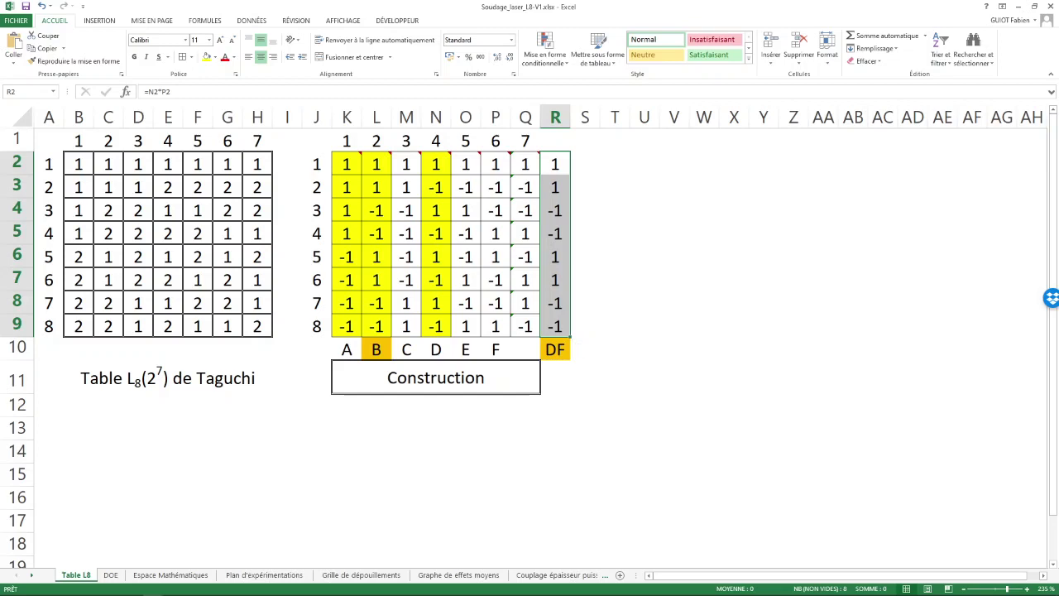
On the DOE sheet, examine the D and F levels behind the red DF cells of trials 1 and 5
{"action": "left_click", "coordinate": [111, 575]}
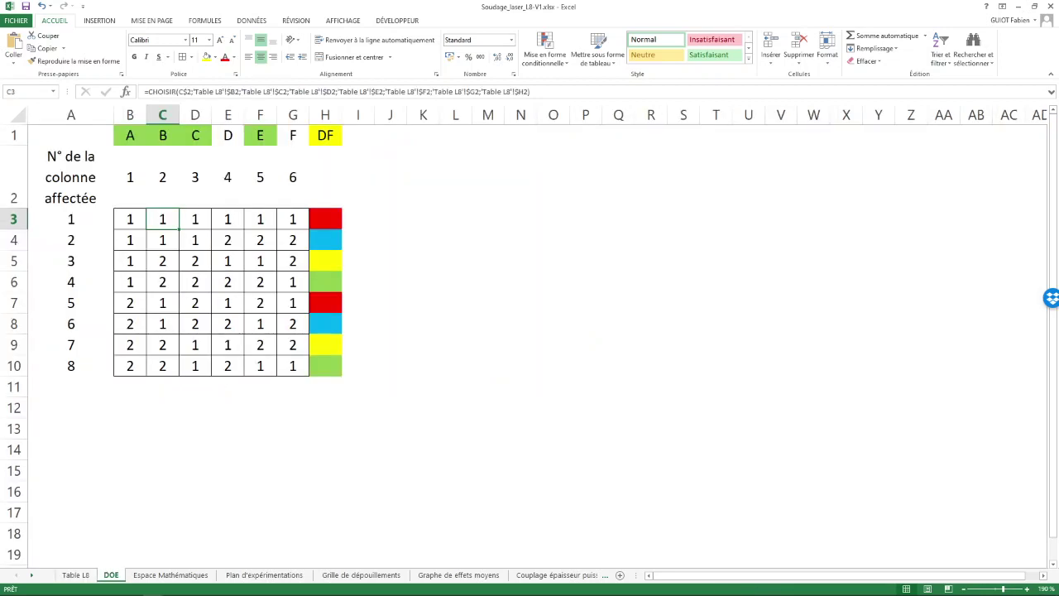
{"action": "left_click", "coordinate": [325, 219]}
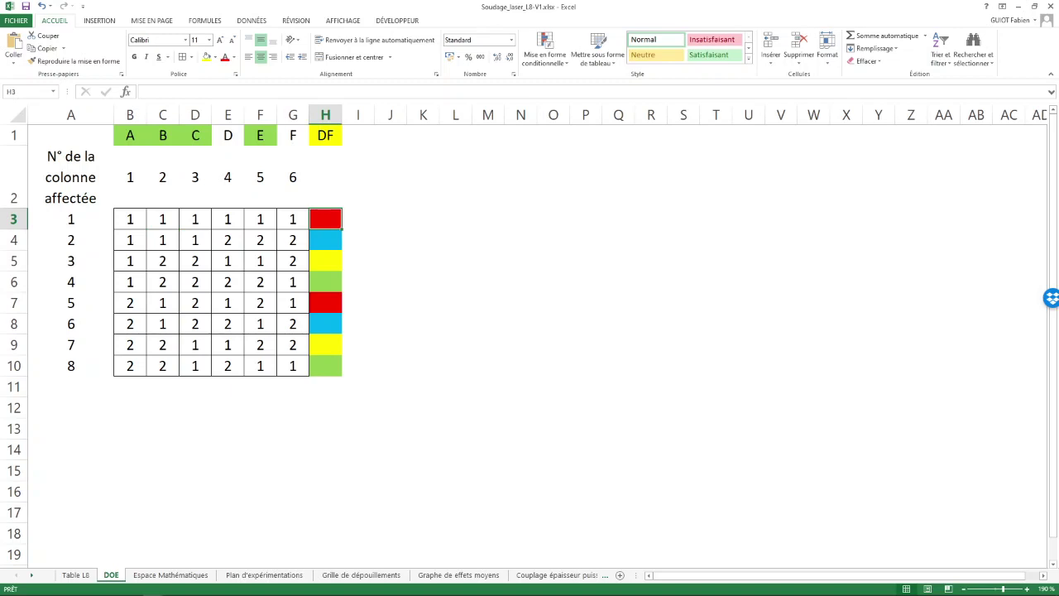
{"action": "left_click", "coordinate": [228, 219]}
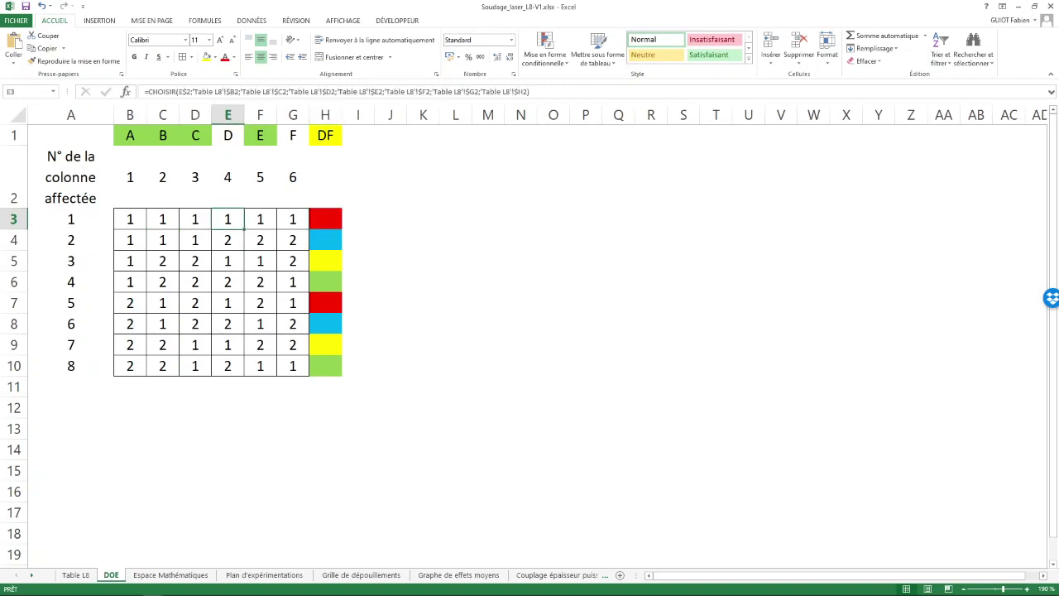
{"action": "left_click", "coordinate": [292, 219]}
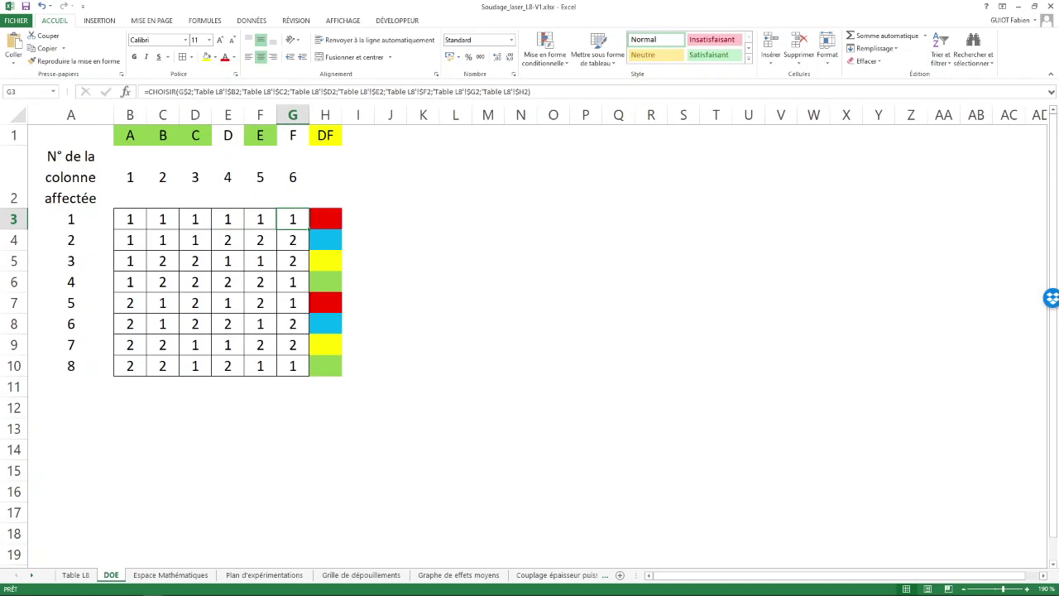
{"action": "left_click", "coordinate": [240, 308]}
{"action": "left_click", "coordinate": [293, 302]}
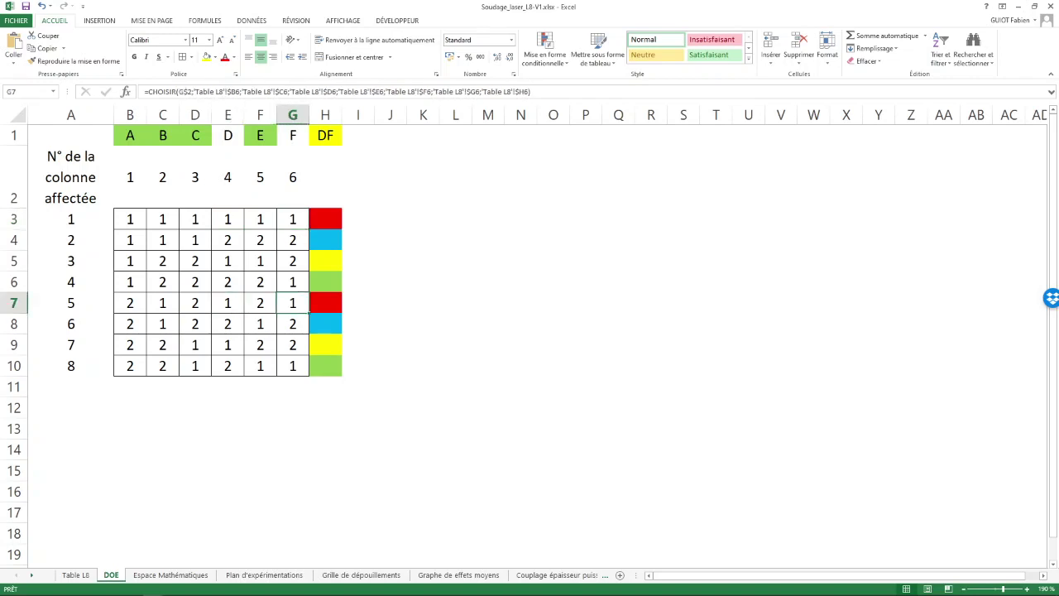
{"action": "left_click", "coordinate": [325, 303]}
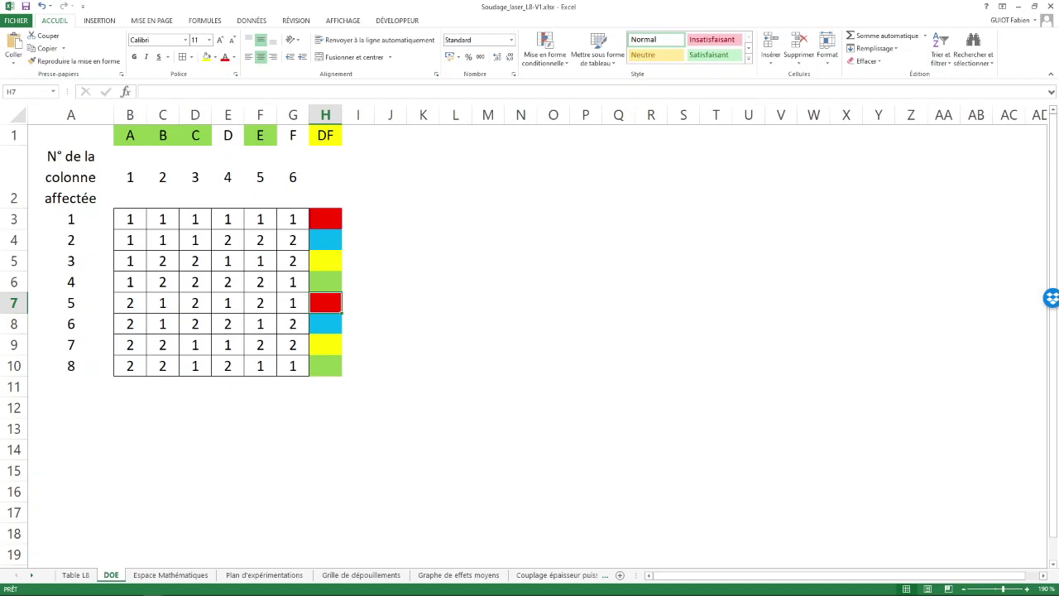
Examine the D and F levels behind the blue DF cells of trials 2 and 6
{"action": "left_click", "coordinate": [227, 240]}
{"action": "left_click", "coordinate": [293, 240]}
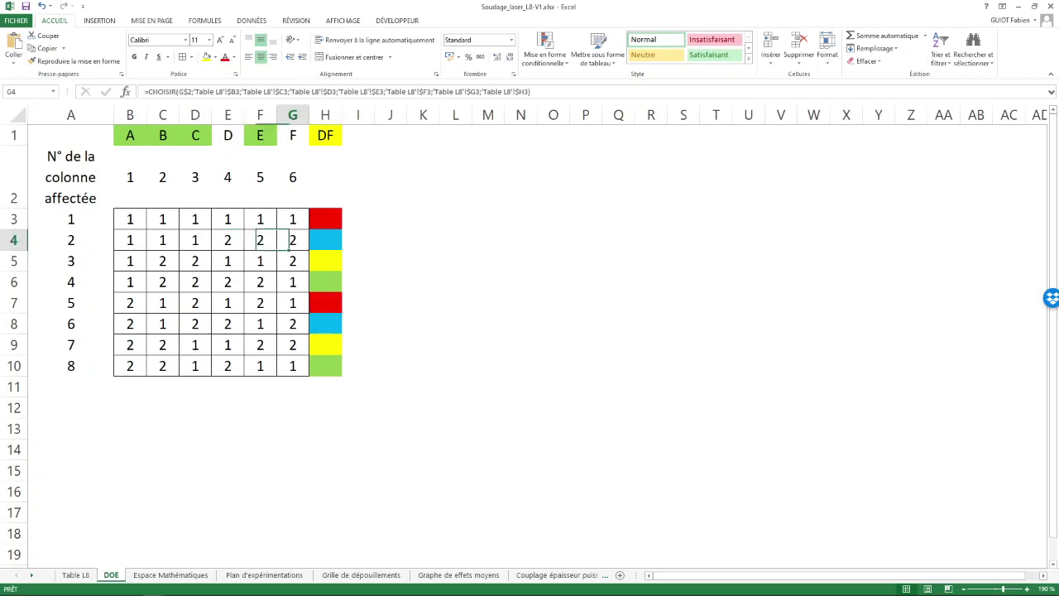
{"action": "left_click", "coordinate": [227, 239]}
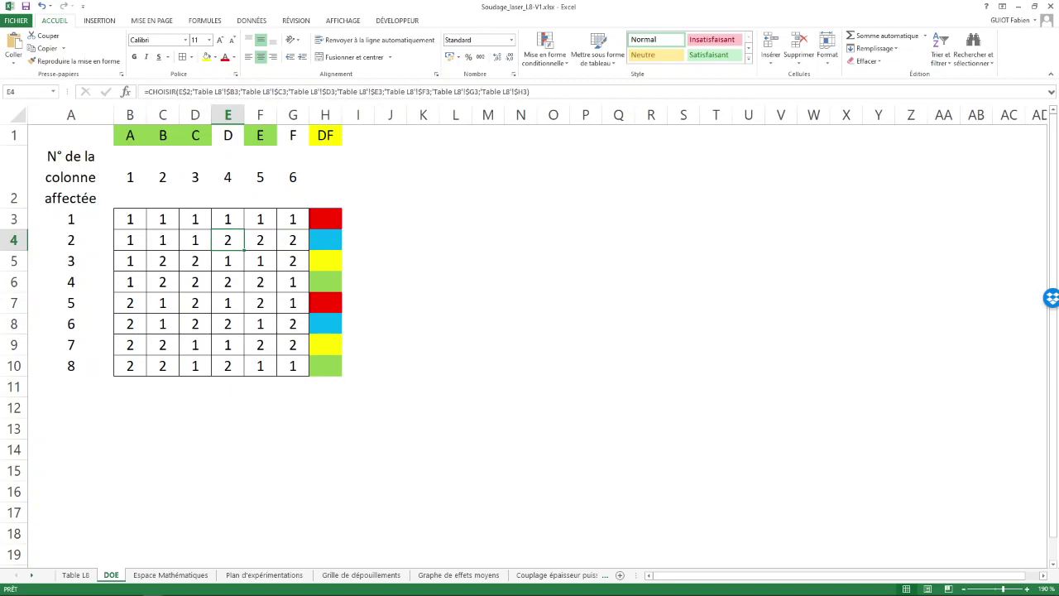
{"action": "left_click", "coordinate": [293, 240]}
{"action": "left_click", "coordinate": [325, 240]}
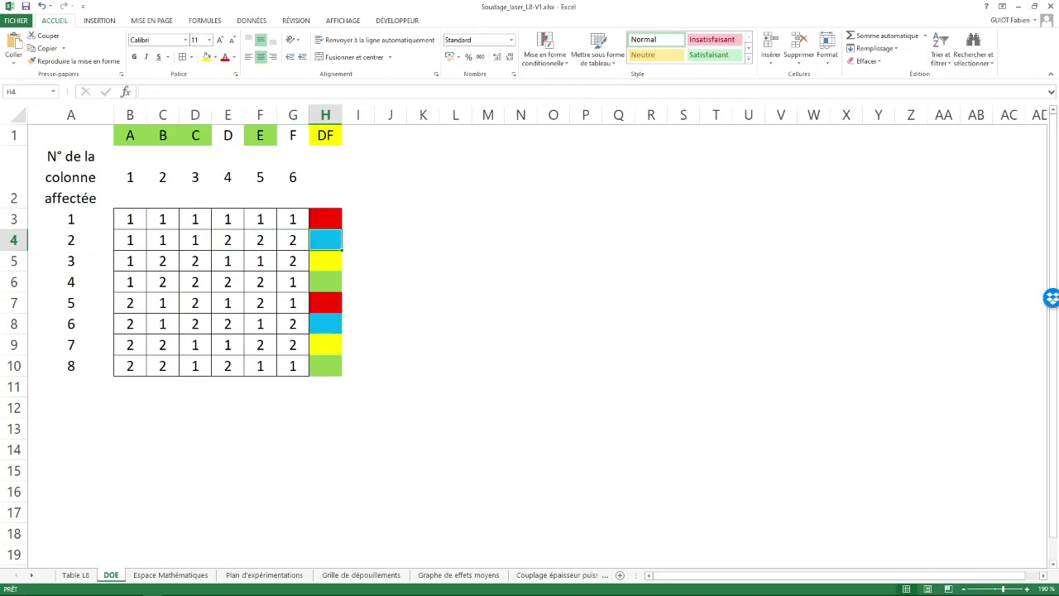
{"action": "left_click", "coordinate": [228, 324]}
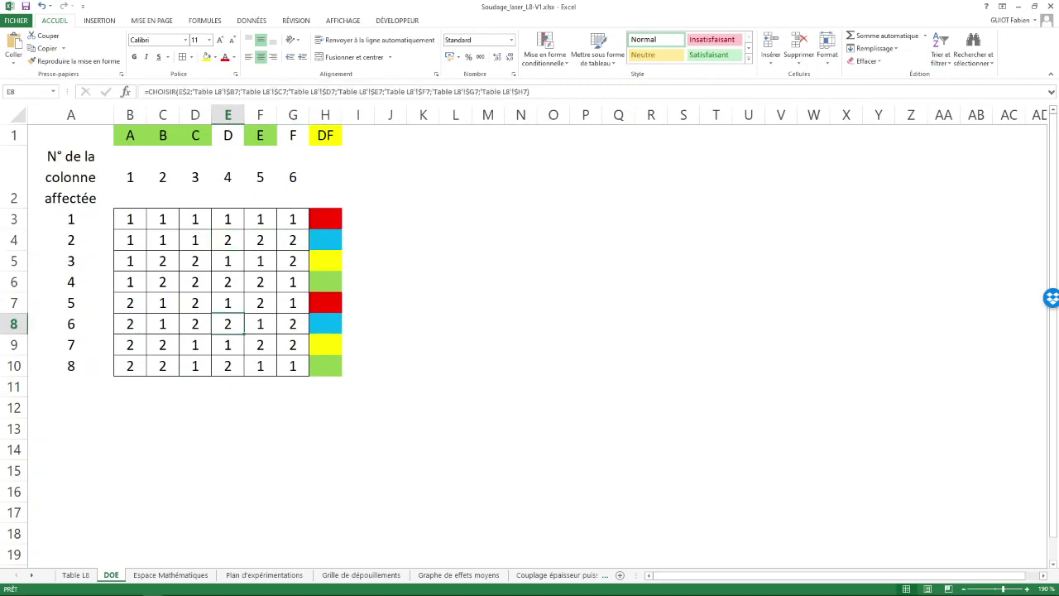
{"action": "left_click", "coordinate": [293, 323]}
{"action": "left_click", "coordinate": [325, 324]}
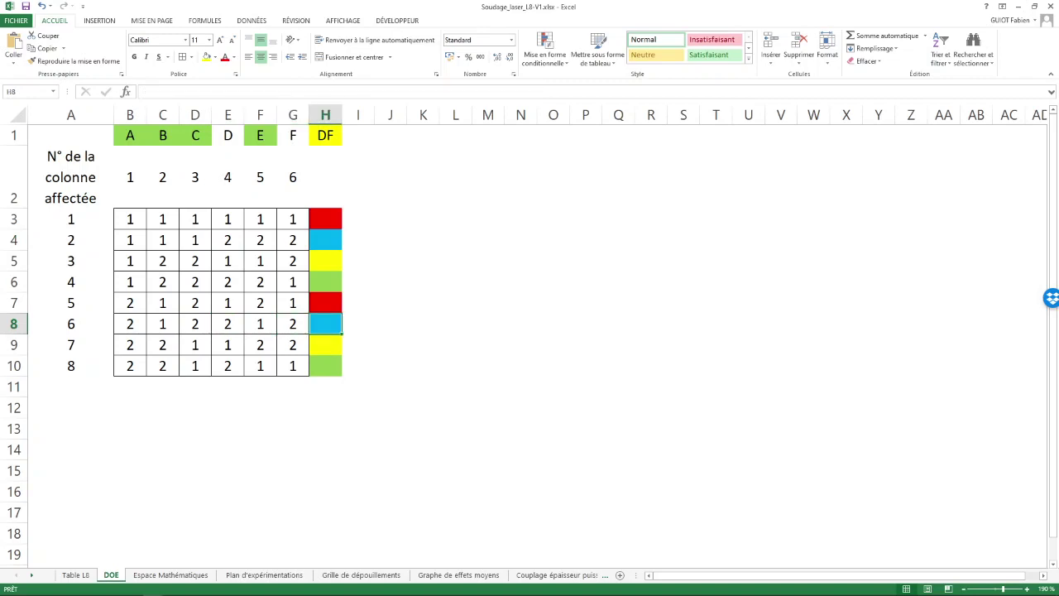
Check the D and F levels behind the yellow DF cells of trials 3 and 7
{"action": "left_click", "coordinate": [228, 260]}
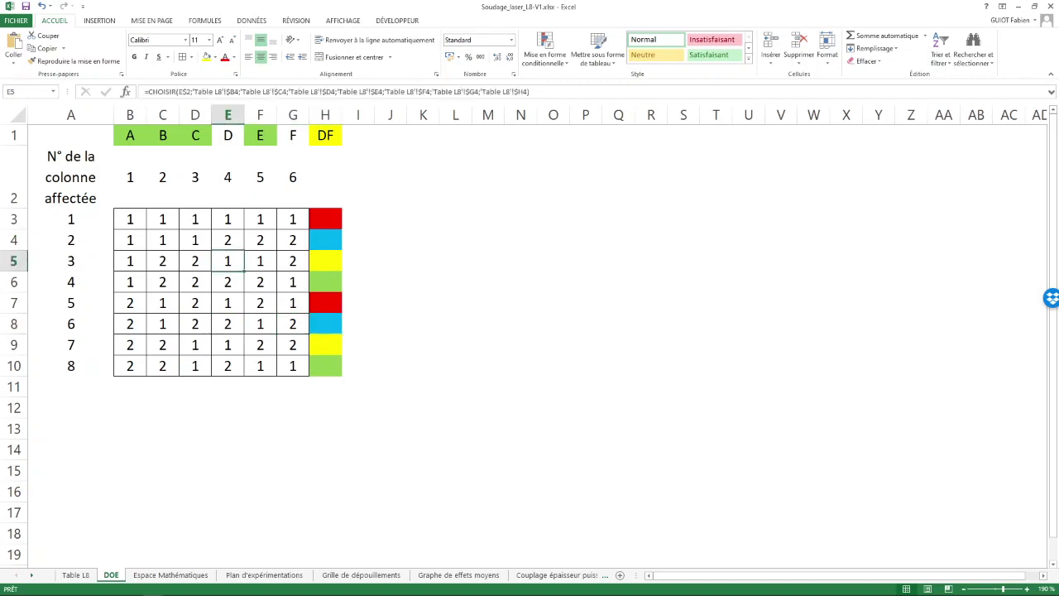
{"action": "left_click", "coordinate": [292, 261]}
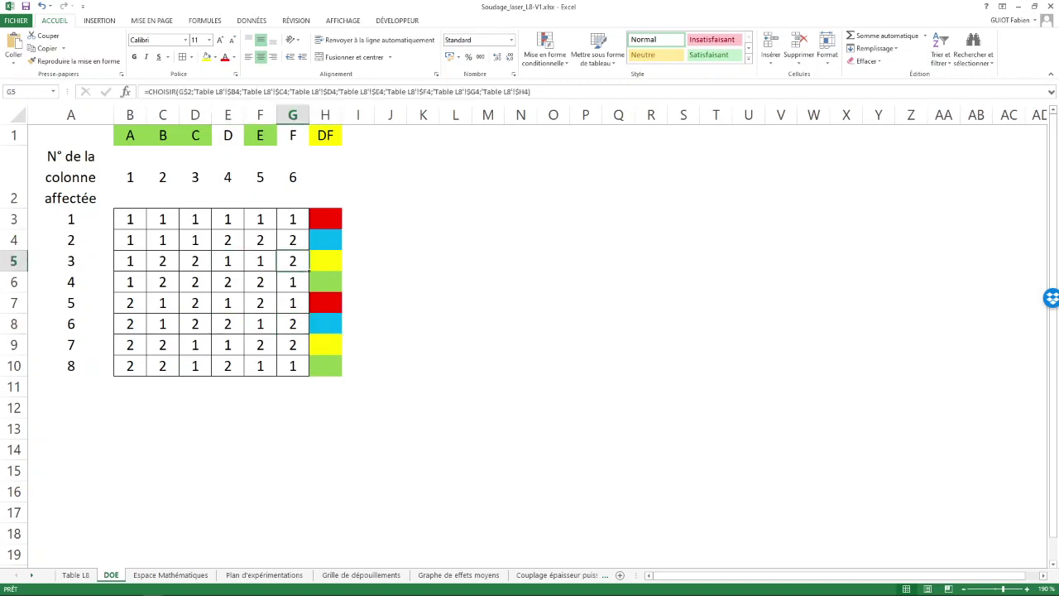
{"action": "left_click", "coordinate": [325, 260]}
{"action": "left_click", "coordinate": [227, 345]}
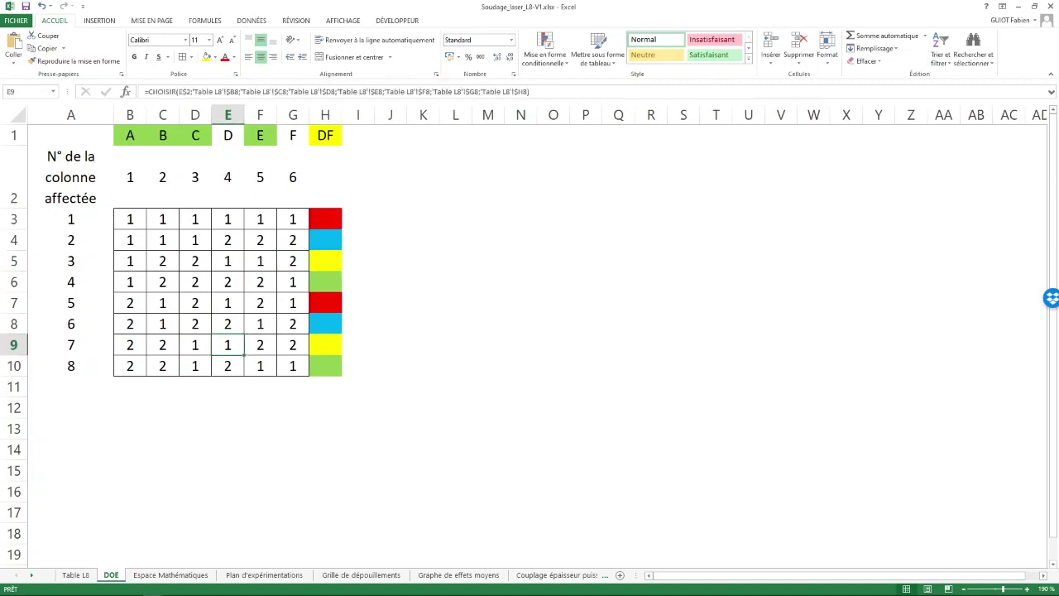
{"action": "left_click", "coordinate": [293, 345]}
{"action": "left_click", "coordinate": [325, 345]}
Check the D and F levels behind the green DF cells of trials 4 and 8
{"action": "left_click", "coordinate": [227, 282]}
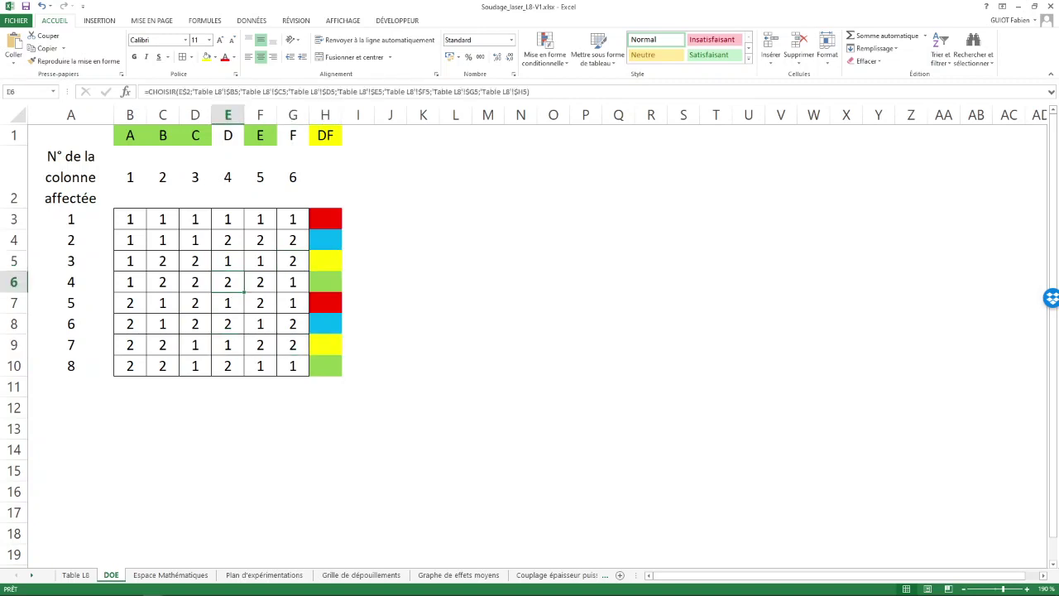
{"action": "left_click", "coordinate": [293, 282]}
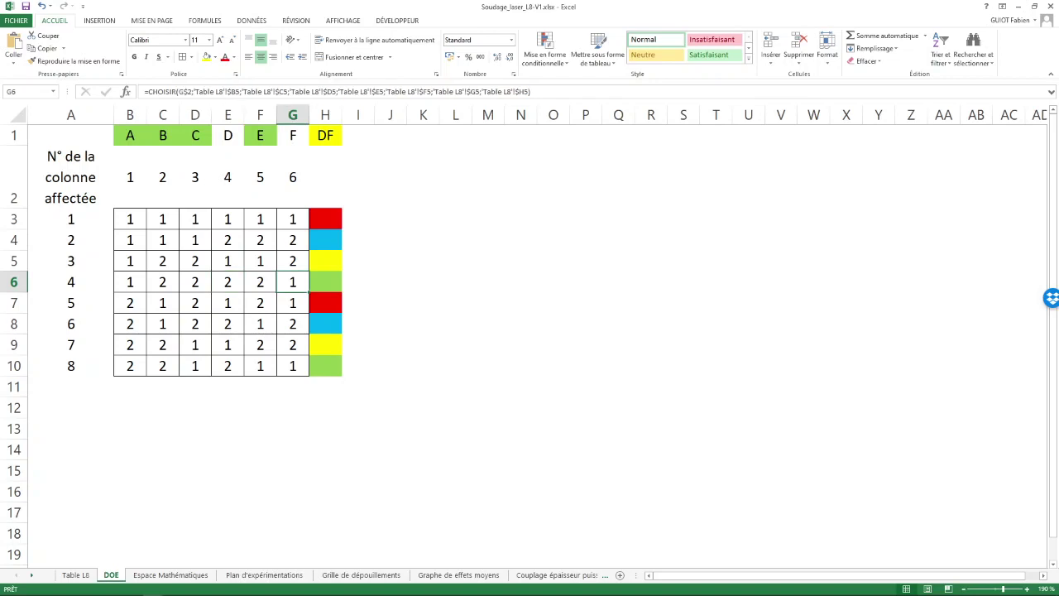
{"action": "left_click", "coordinate": [325, 283]}
{"action": "left_click", "coordinate": [227, 365]}
{"action": "left_click", "coordinate": [293, 365]}
{"action": "left_click", "coordinate": [325, 366]}
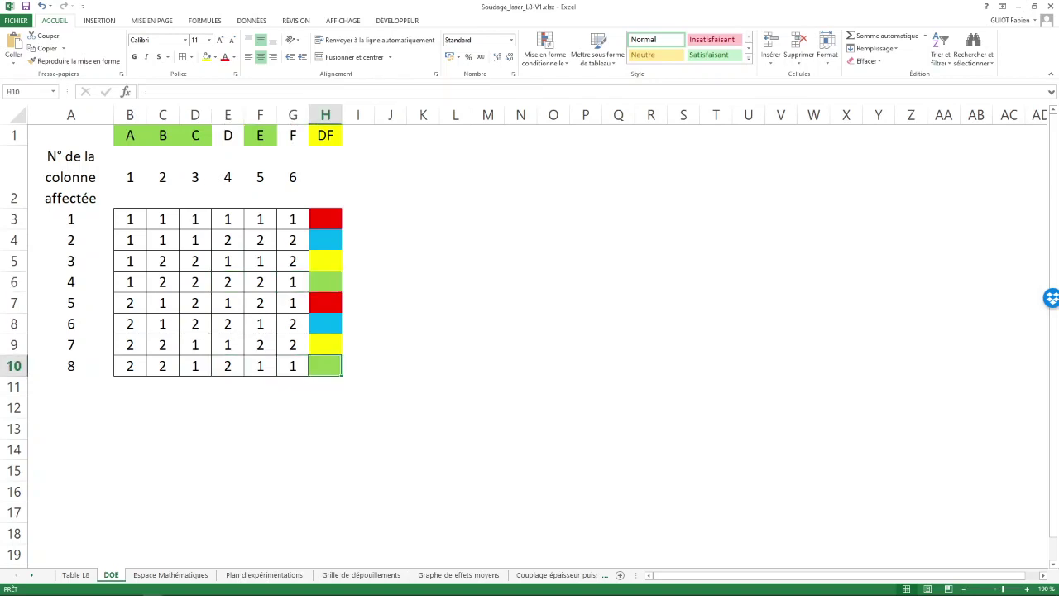
Review the DF colour codes in H3:H10, going through the red, blue, yellow and green combinations one by one
{"action": "left_click_drag", "start_coordinate": [325, 219], "coordinate": [325, 366]}
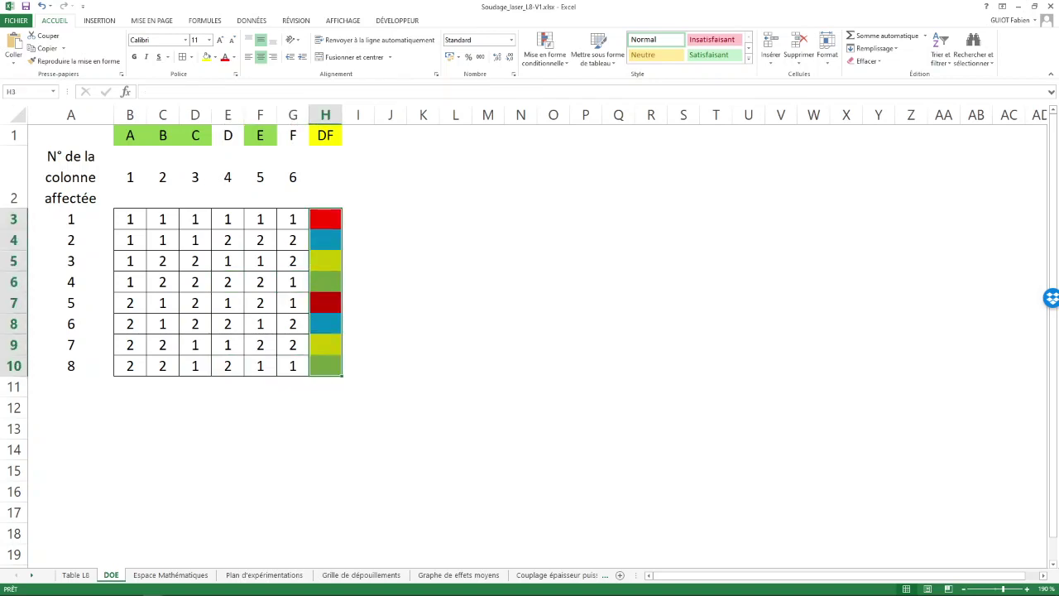
{"action": "left_click", "coordinate": [390, 282]}
{"action": "left_click_drag", "start_coordinate": [358, 219], "coordinate": [358, 365]}
{"action": "left_click", "coordinate": [325, 219]}
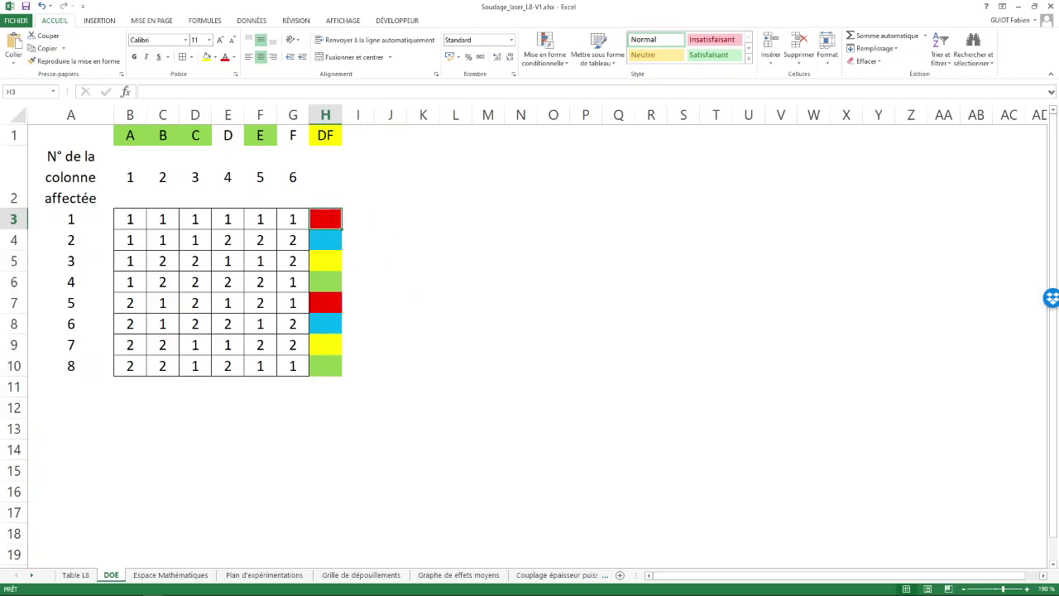
{"action": "left_click", "coordinate": [325, 240]}
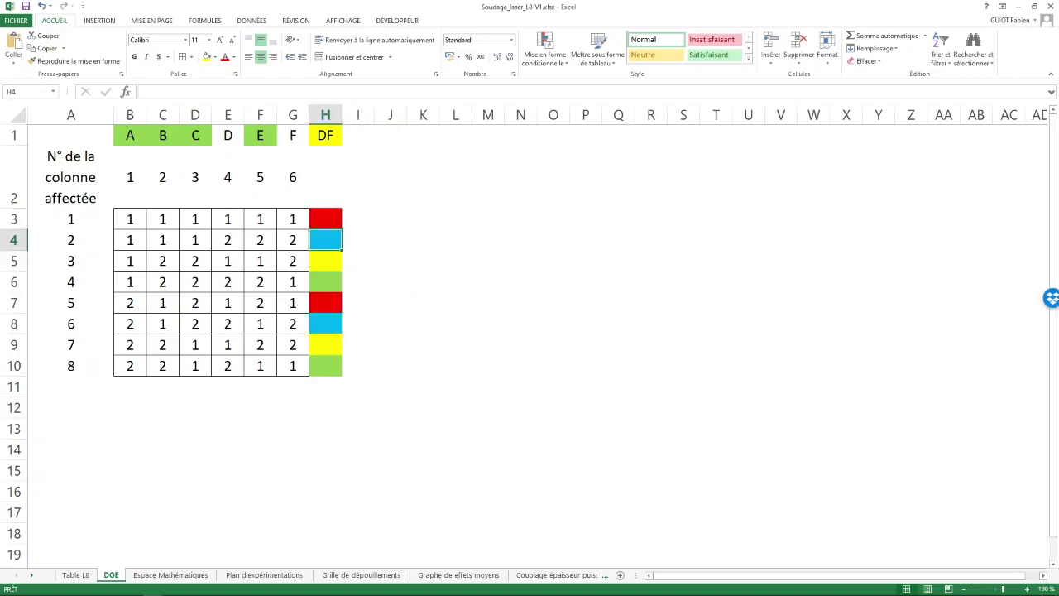
{"action": "left_click", "coordinate": [325, 261]}
{"action": "left_click", "coordinate": [325, 282]}
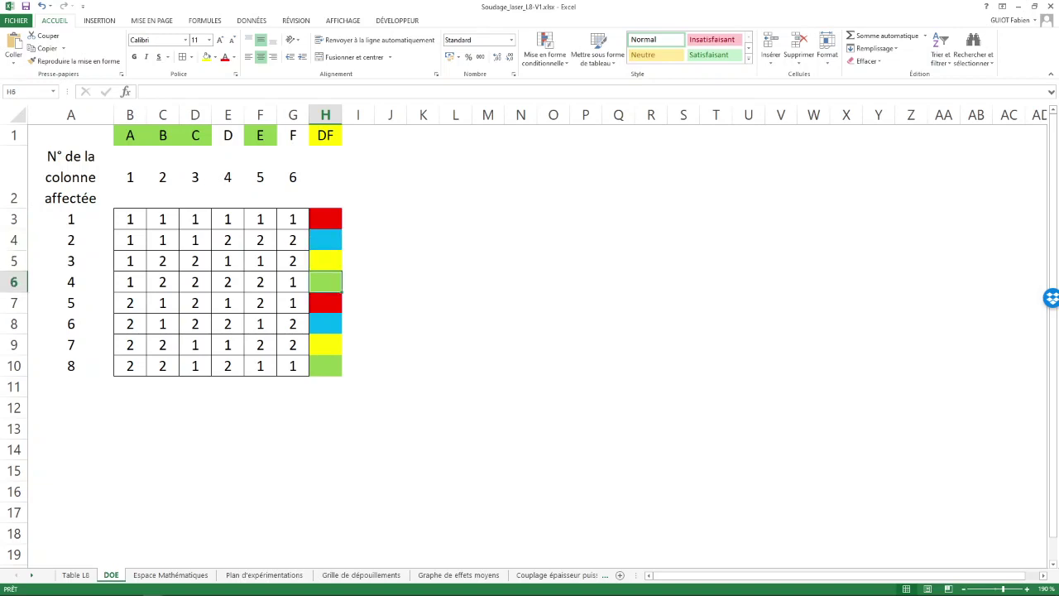
Compare factor B's level 1 cells (C3:C4, C7:C8) and level 2 cells (C5:C6, C9:C10) with the DF colours
{"action": "left_click", "coordinate": [163, 177]}
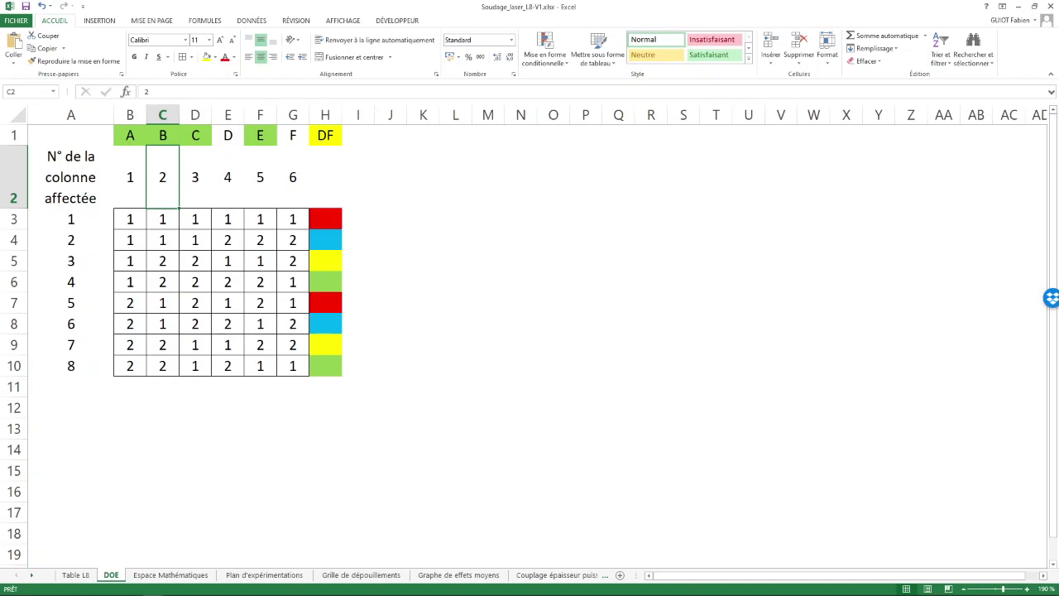
{"action": "left_click", "coordinate": [163, 219]}
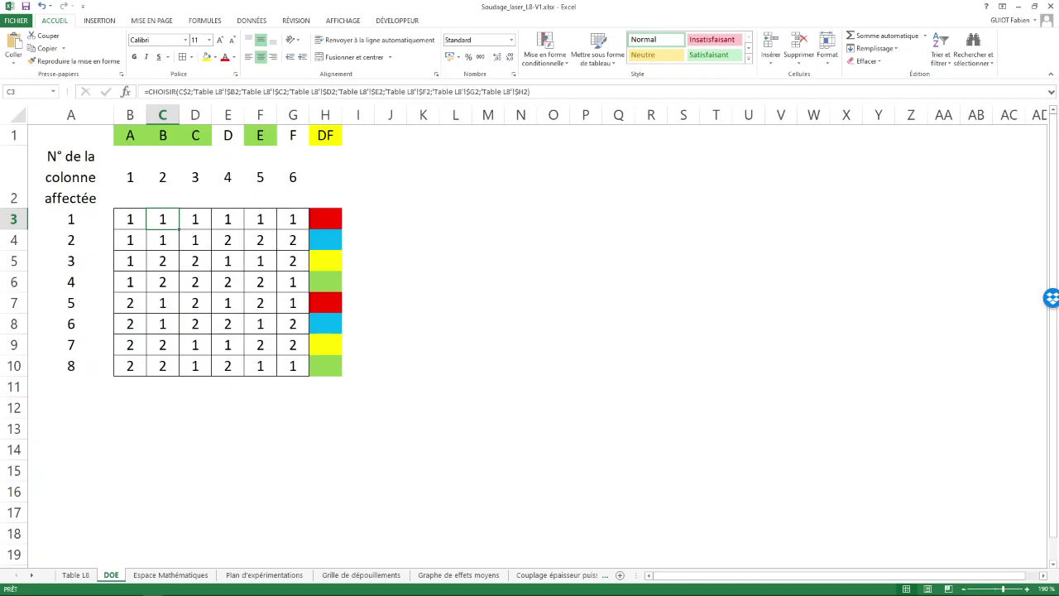
{"action": "key", "text": "shift+Down"}
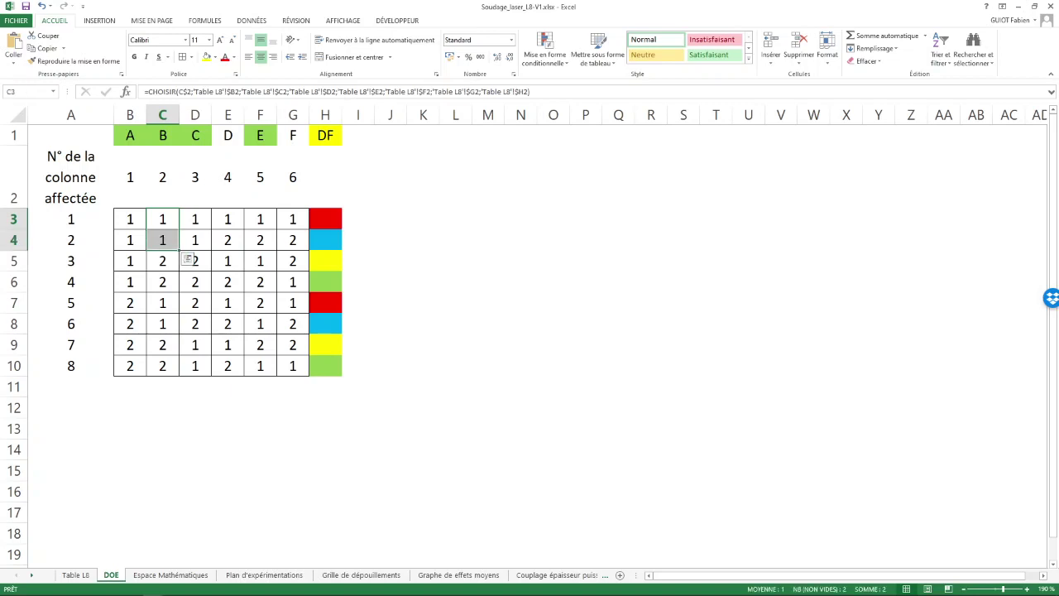
{"action": "left_click_drag", "start_coordinate": [162, 303], "coordinate": [162, 324]}
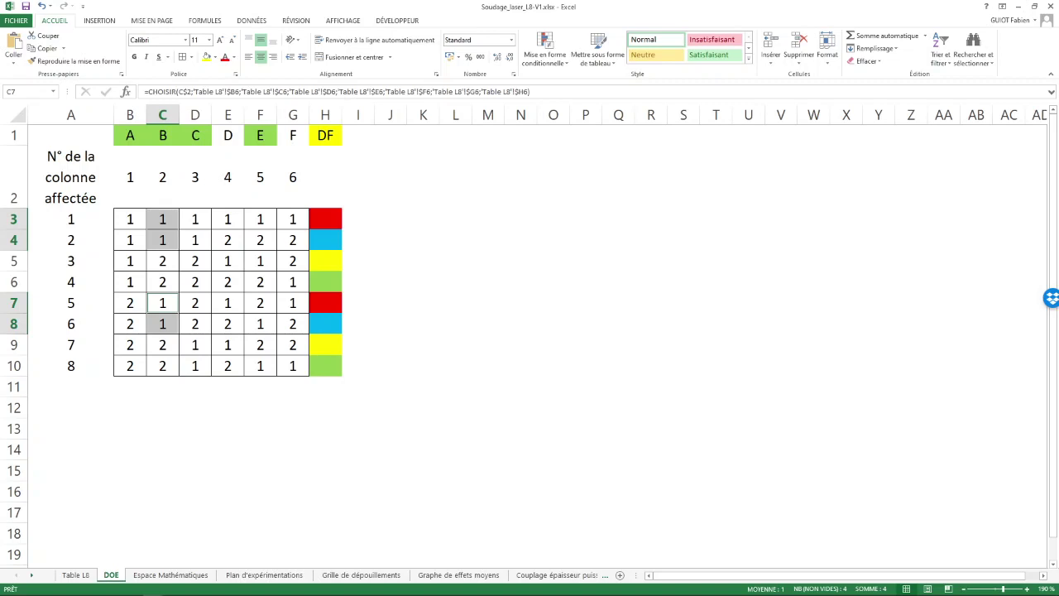
{"action": "left_click_drag", "start_coordinate": [163, 260], "coordinate": [162, 282]}
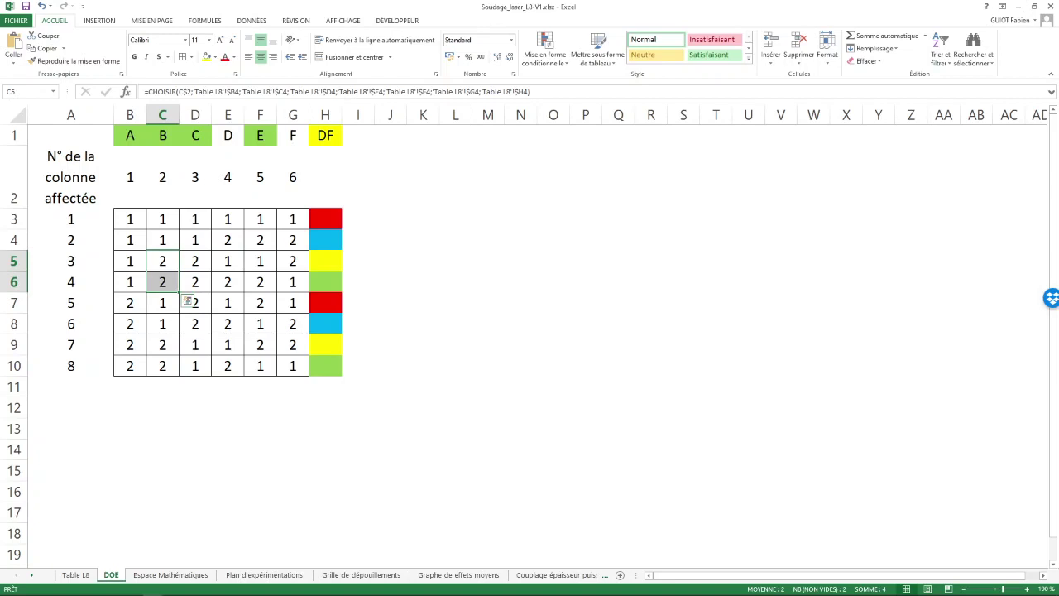
{"action": "left_click_drag", "start_coordinate": [162, 344], "coordinate": [162, 365]}
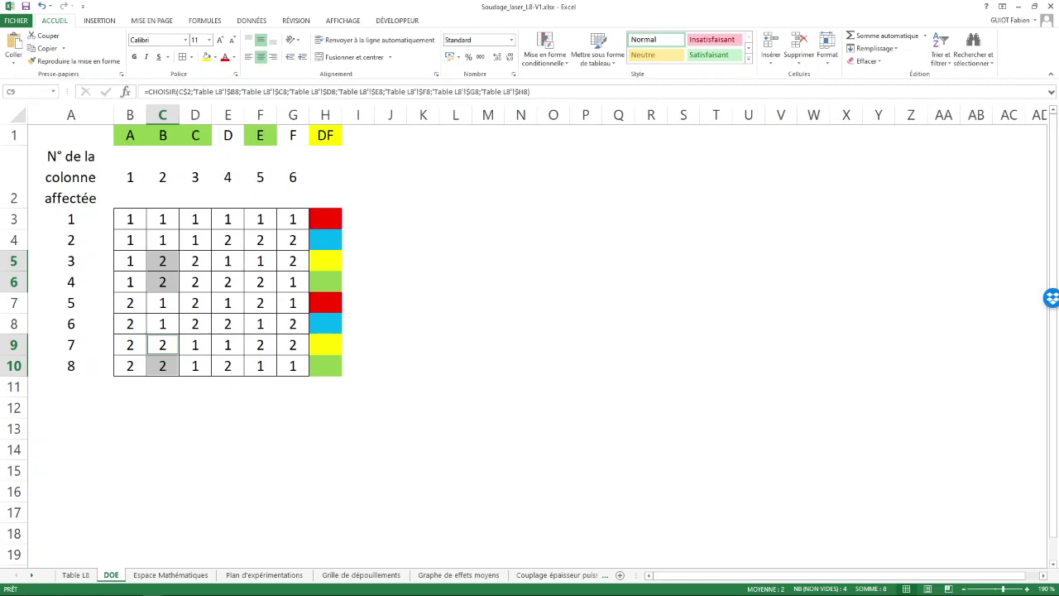
Compare the signs in column 7 of the Table L8 construction (Q2:Q9) with the DF product column R2:R9
{"action": "left_click", "coordinate": [75, 574]}
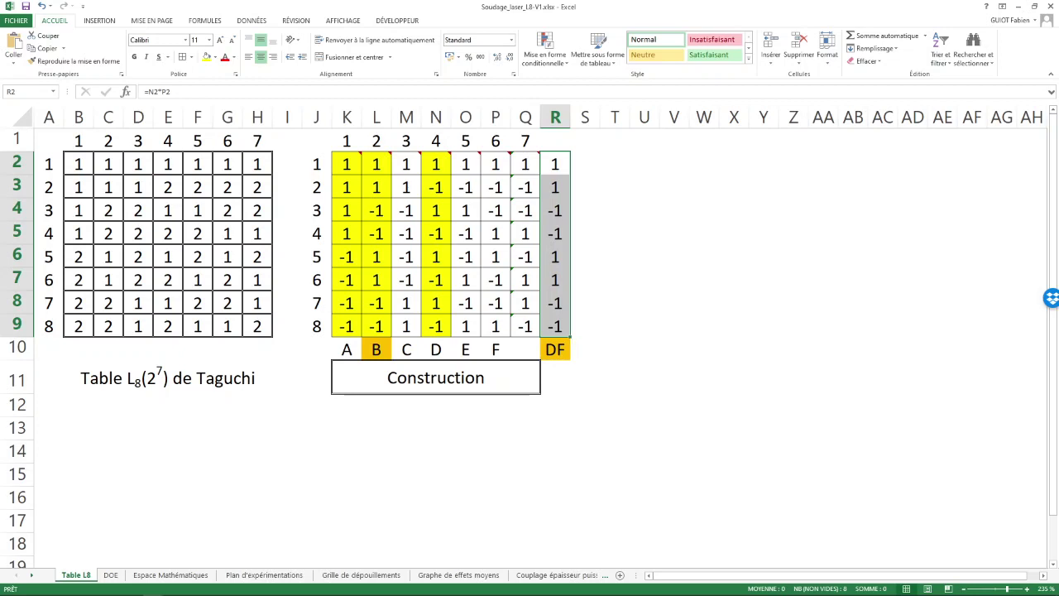
{"action": "left_click", "coordinate": [668, 141]}
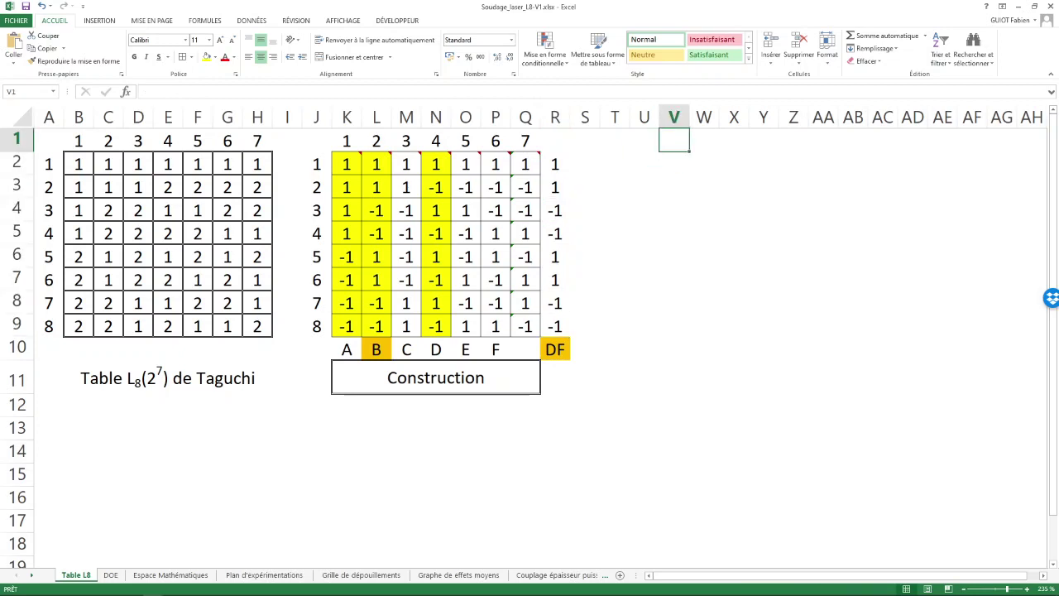
{"action": "left_click", "coordinate": [521, 162]}
{"action": "key", "text": "Down"}
{"action": "key", "text": "Right"}
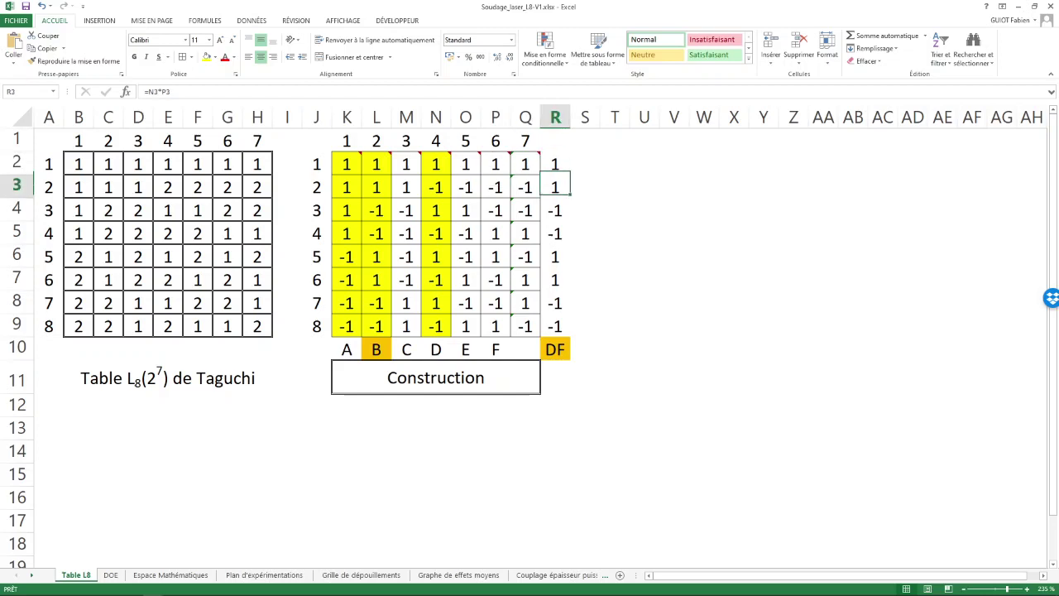
{"action": "left_click", "coordinate": [555, 210]}
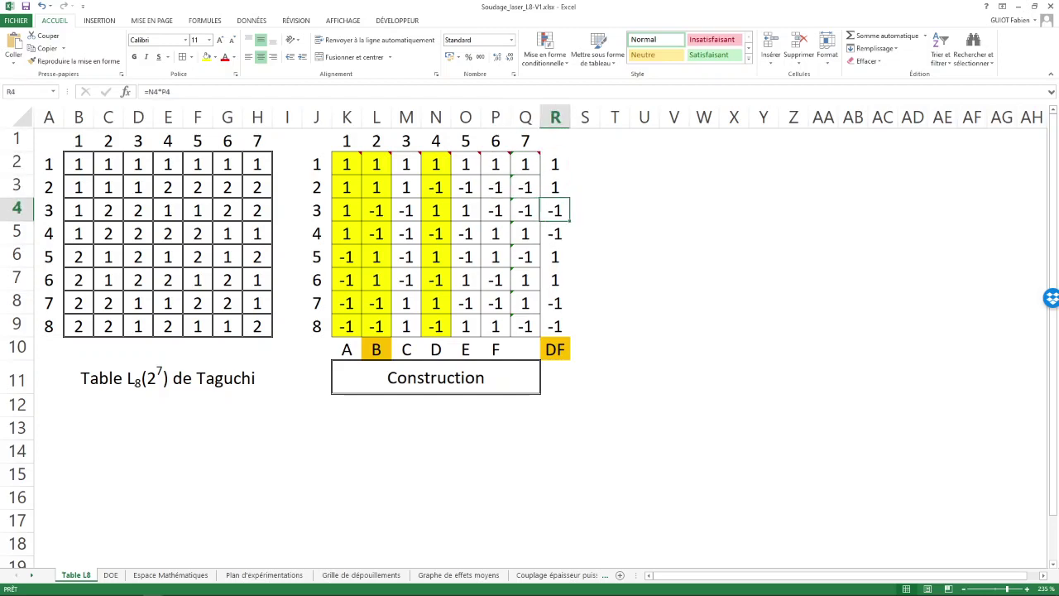
{"action": "left_click", "coordinate": [525, 234]}
{"action": "left_click_drag", "start_coordinate": [555, 164], "coordinate": [525, 279]}
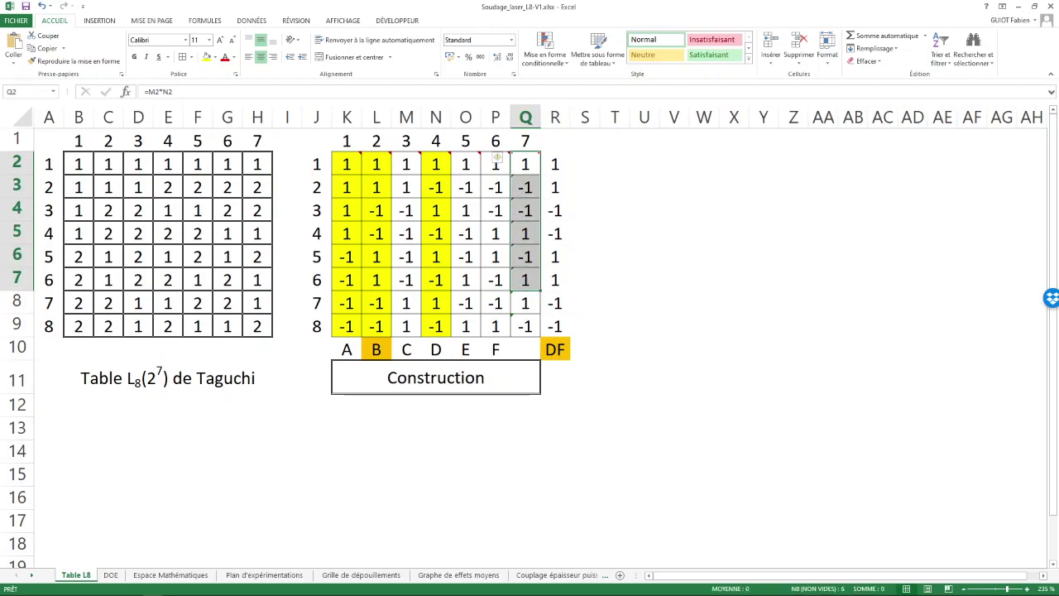
Reassign factor B to column 7 of the Taguchi table by entering 7 in cell C2 of the DOE sheet
{"action": "left_click", "coordinate": [110, 574]}
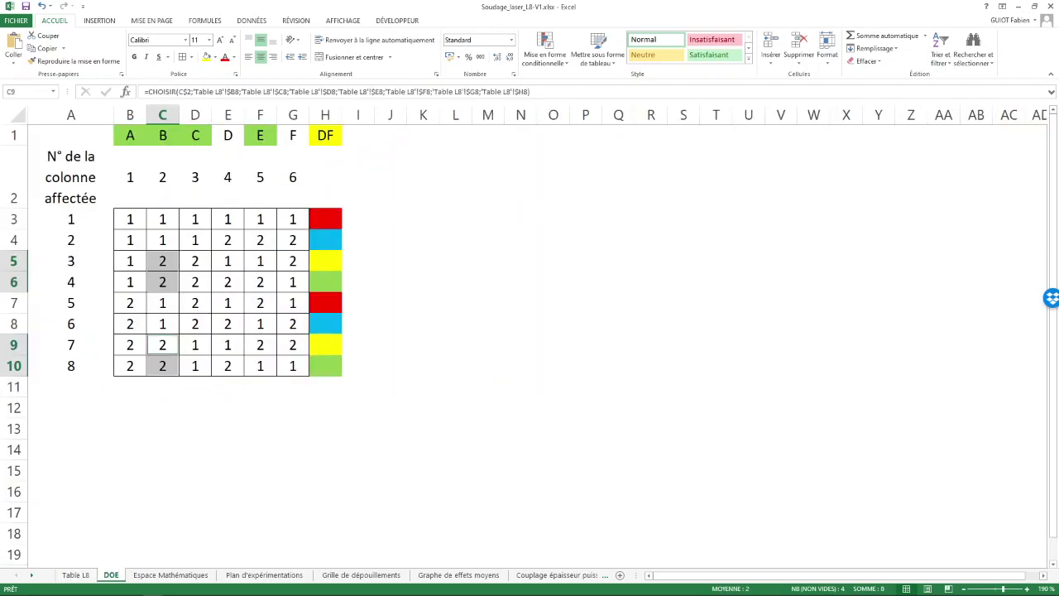
{"action": "left_click", "coordinate": [162, 219]}
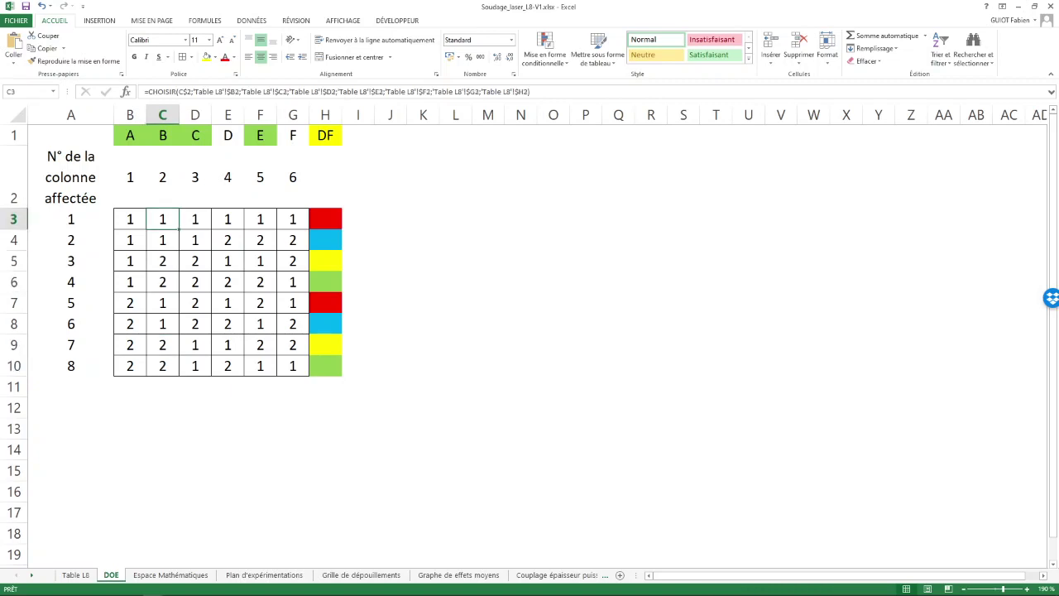
{"action": "left_click", "coordinate": [162, 177]}
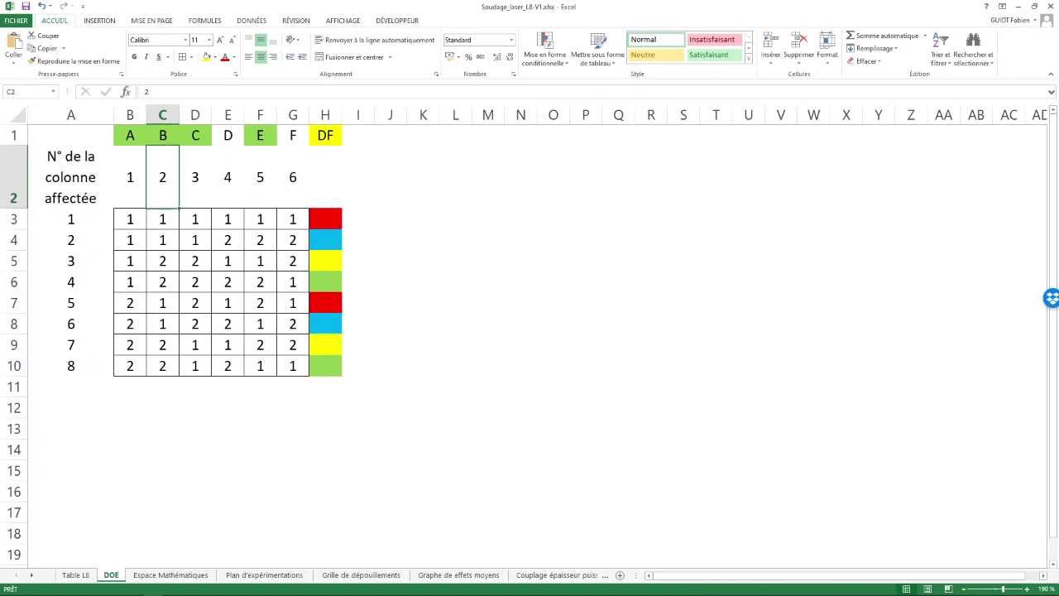
{"action": "left_click", "coordinate": [162, 219]}
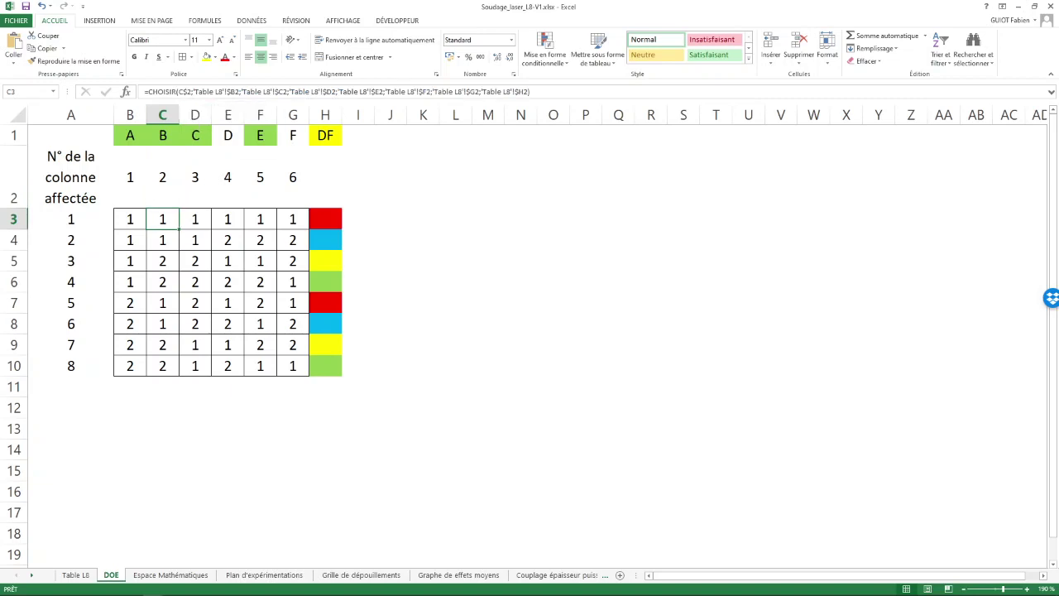
{"action": "left_click", "coordinate": [162, 177]}
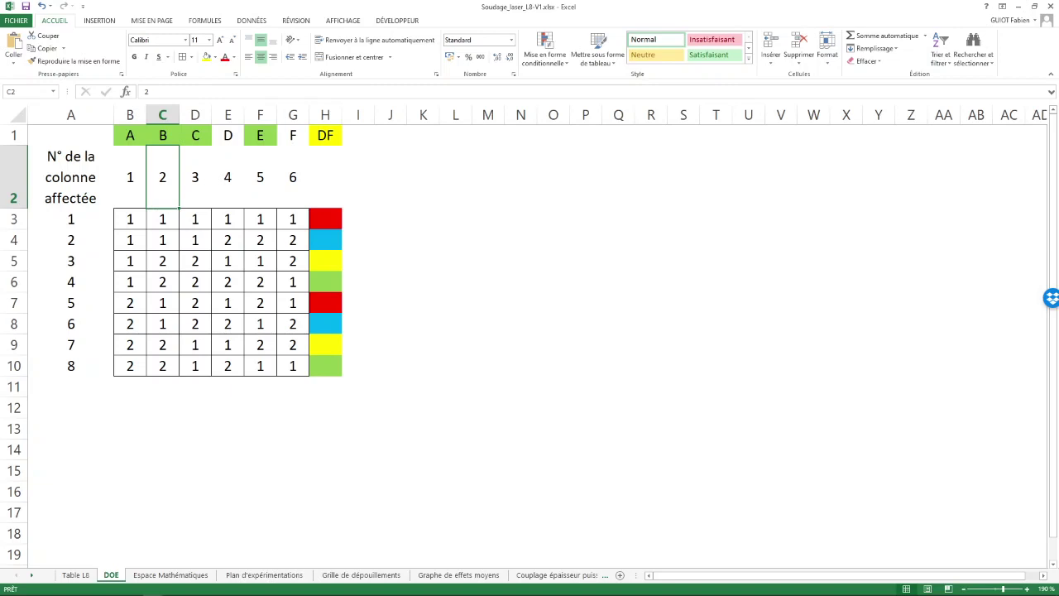
{"action": "type", "text": "è"}
{"action": "key", "text": "BackSpace"}
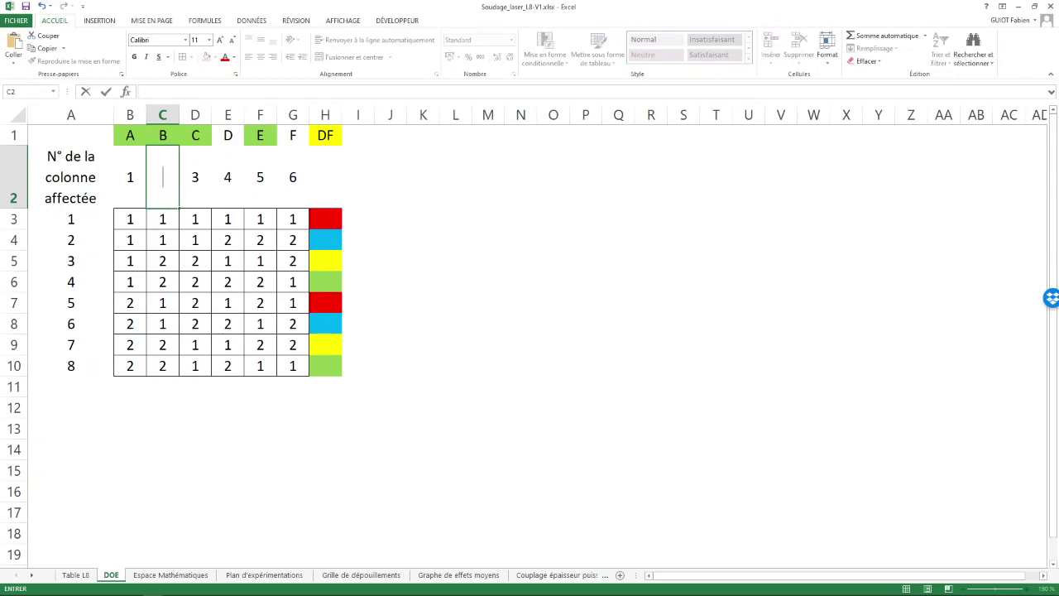
{"action": "type", "text": "7"}
{"action": "key", "text": "Return"}
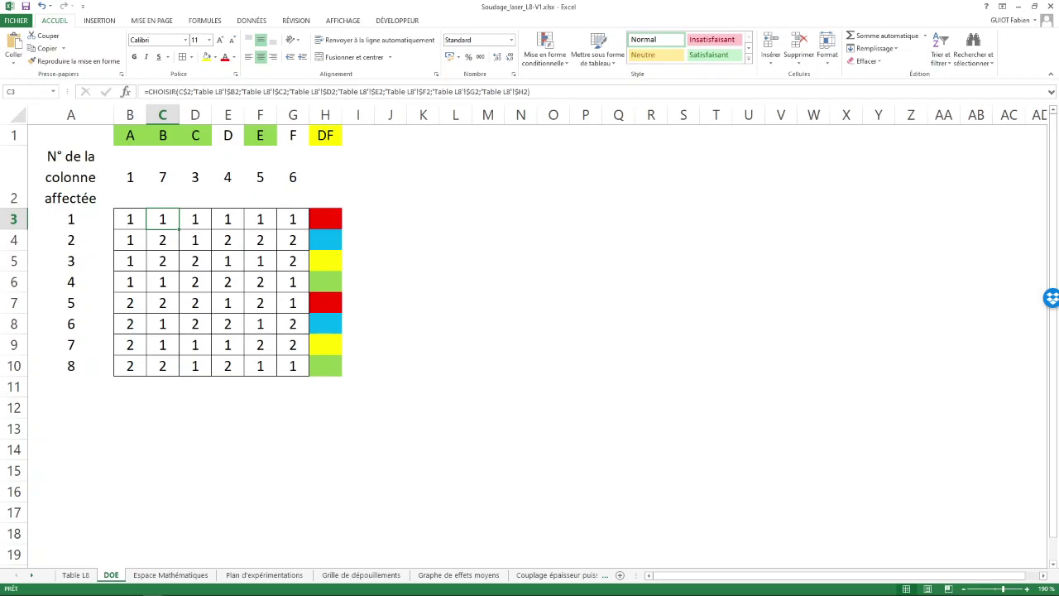
Compare factor B's level 1 cells (C3, C6, C8, C9) with the DF colours in column H
{"action": "key", "text": "shift+Down"}
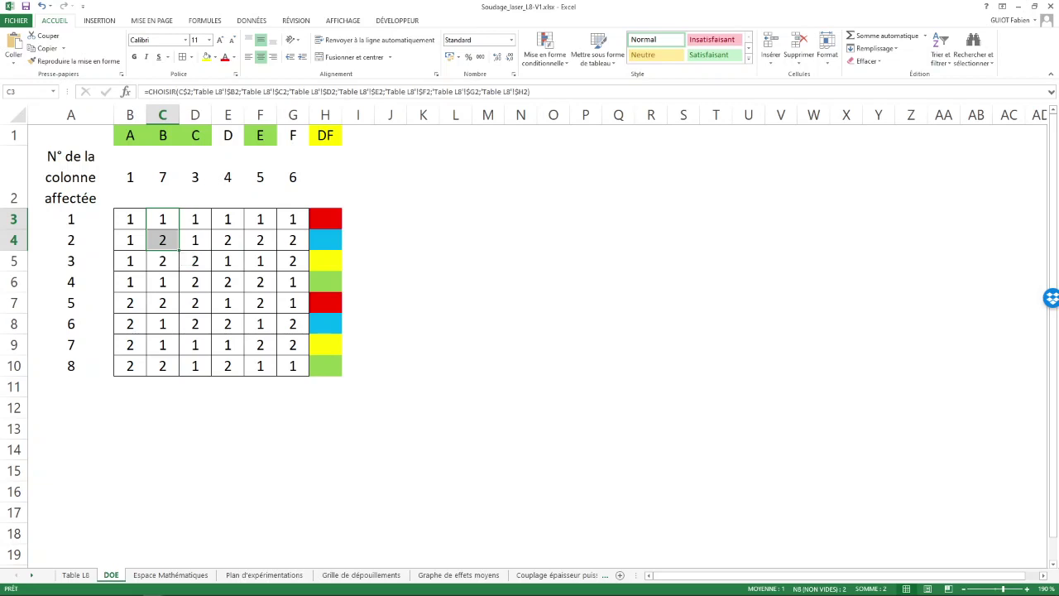
{"action": "key", "text": "shift+Up"}
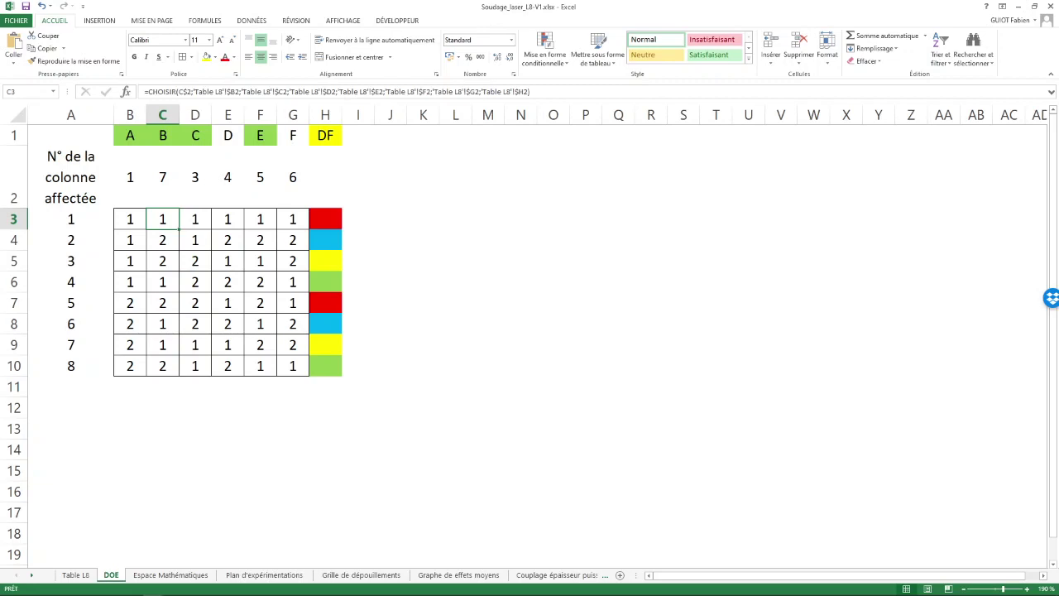
{"action": "left_click", "coordinate": [163, 282], "text": "ctrl"}
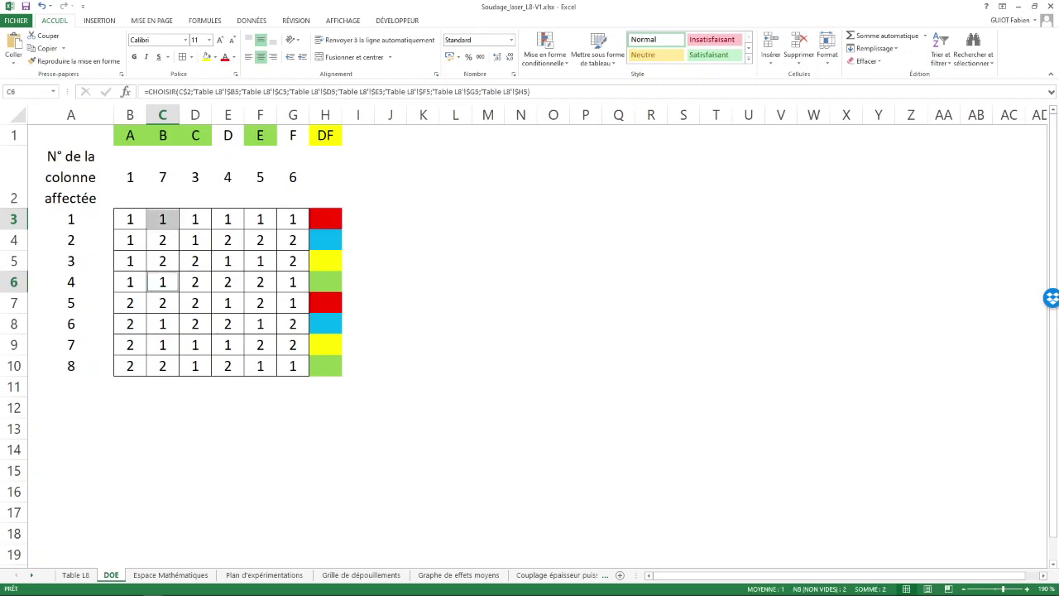
{"action": "left_click", "coordinate": [162, 324], "text": "ctrl"}
{"action": "left_click", "coordinate": [163, 345], "text": "ctrl"}
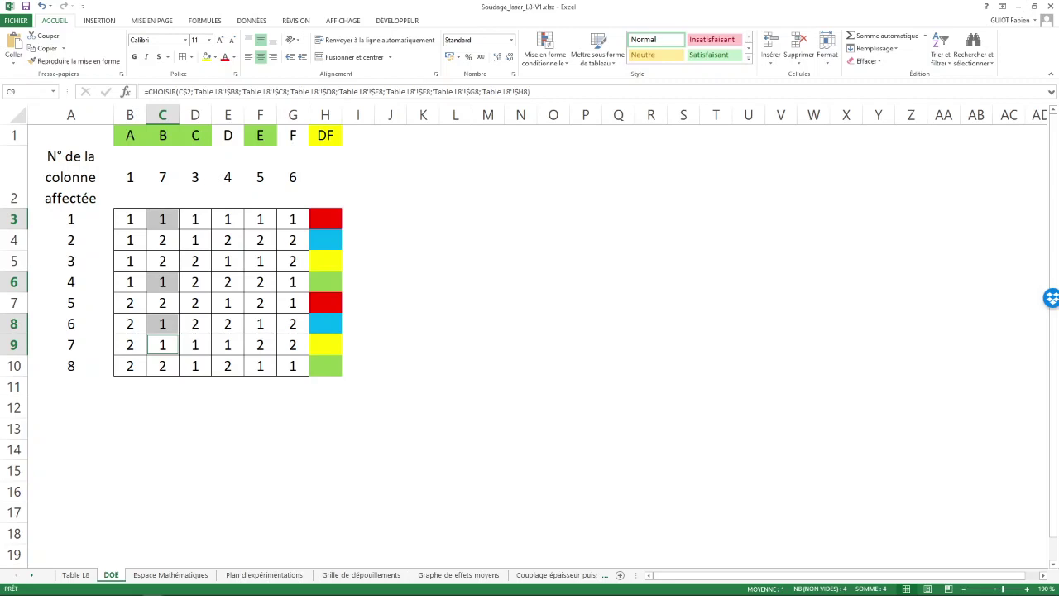
{"action": "left_click", "coordinate": [162, 428], "text": "ctrl"}
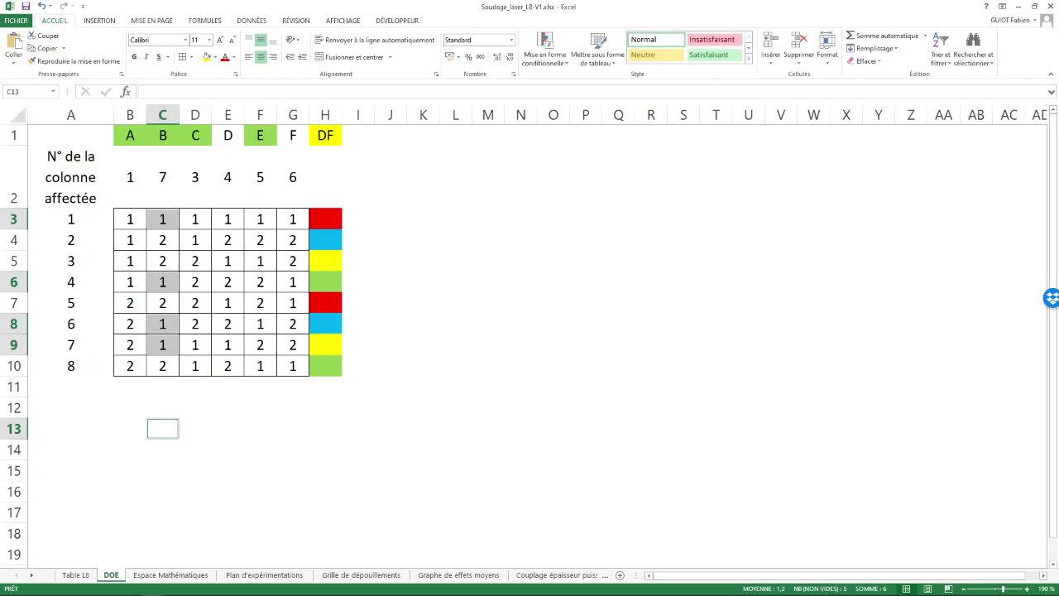
Switch to the PowerPoint presentation and show slide 257, "Analyse plus approfondie"
{"action": "key", "text": "alt+Tab"}
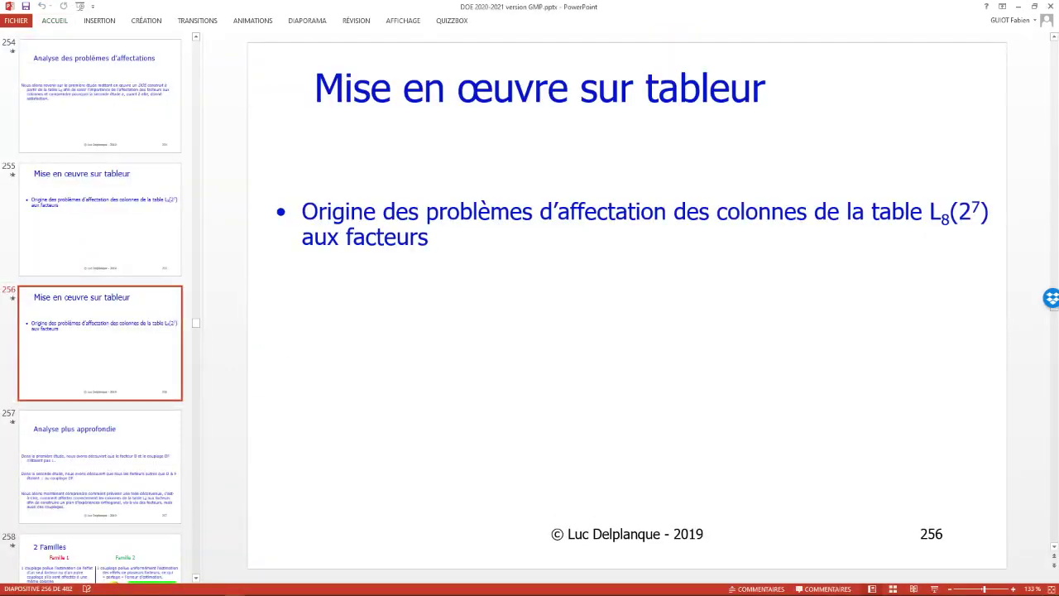
{"action": "left_click", "coordinate": [100, 466]}
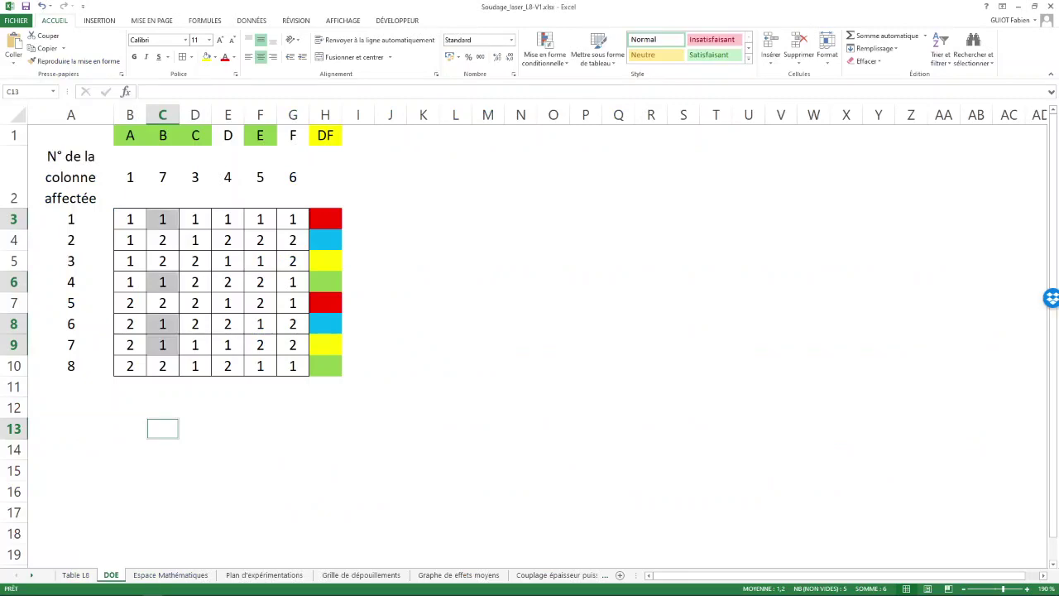
Back in the Excel DOE sheet, compare the level 1 cells of factor A (B3:B6) and factor C (D3:D4, D9:D10) with the DF colours
{"action": "left_click_drag", "start_coordinate": [130, 219], "coordinate": [129, 282]}
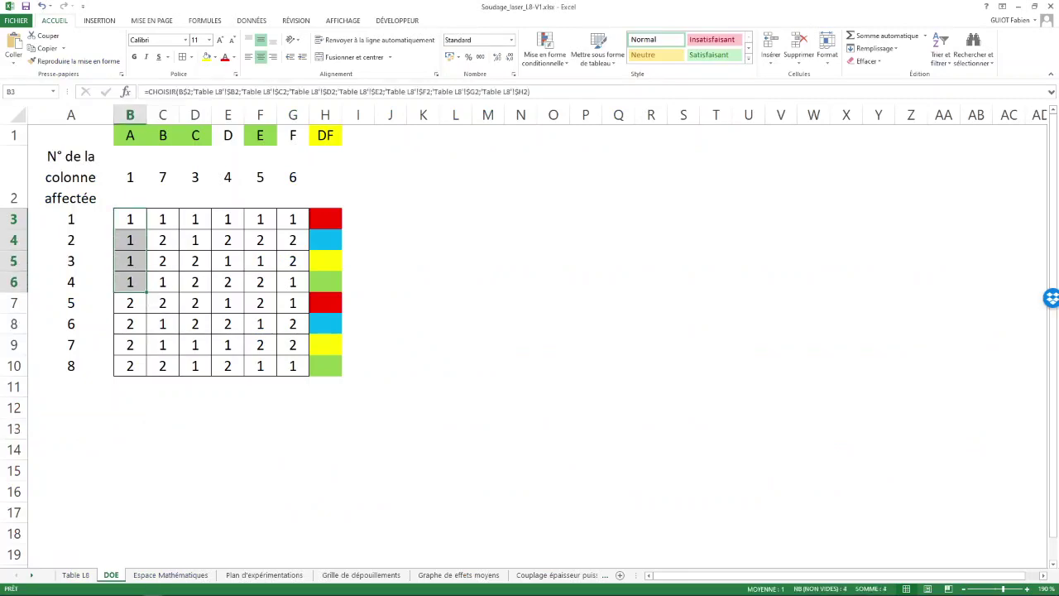
{"action": "mouse_move", "coordinate": [153, 303]}
{"action": "left_click_drag", "start_coordinate": [195, 219], "coordinate": [195, 239]}
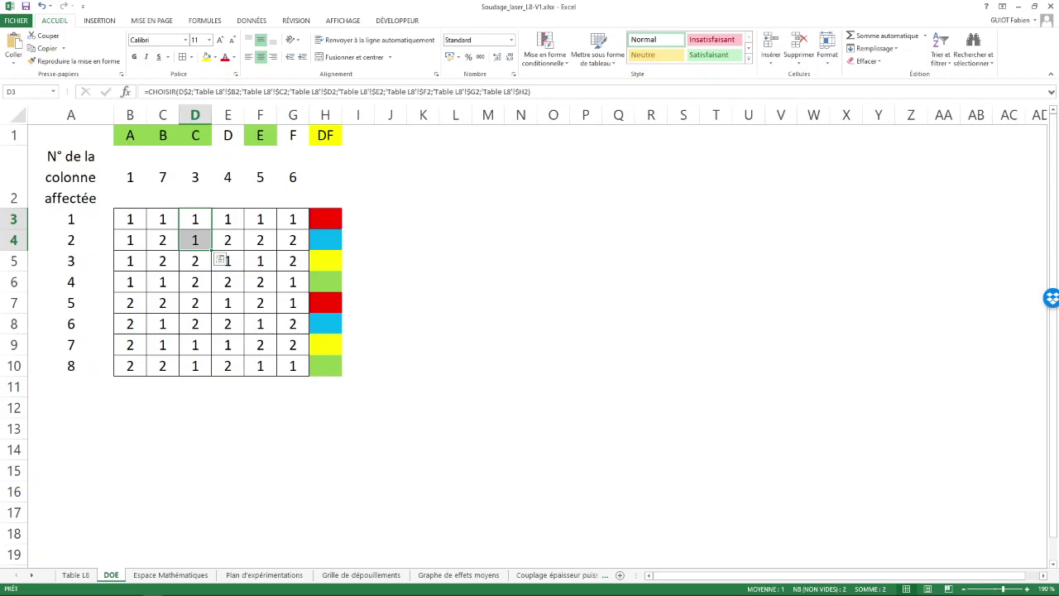
{"action": "left_click_drag", "start_coordinate": [195, 345], "coordinate": [195, 366]}
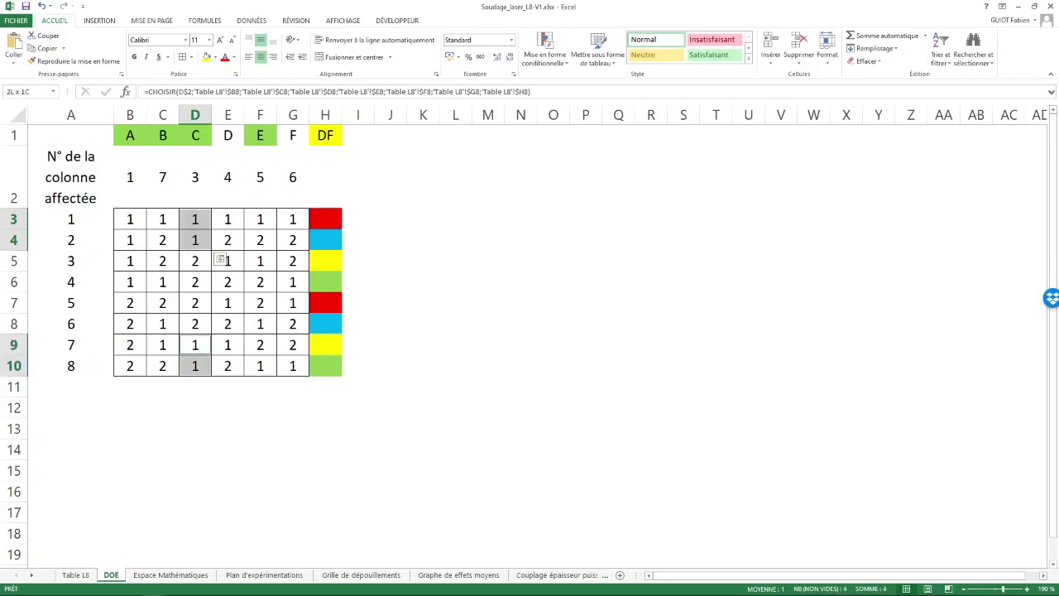
{"action": "left_click", "coordinate": [196, 345]}
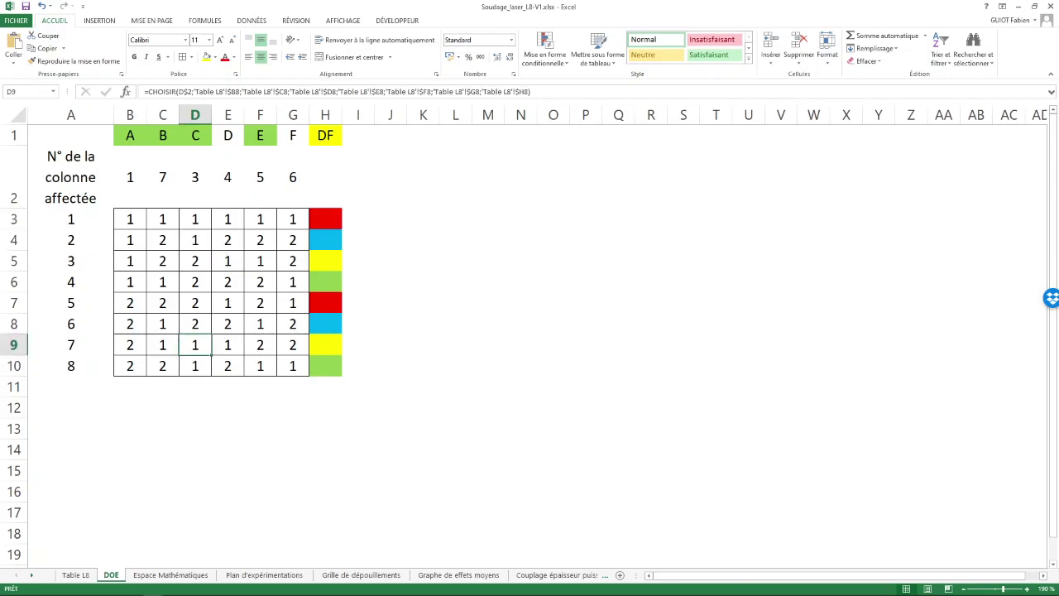
{"action": "left_click_drag", "start_coordinate": [195, 219], "coordinate": [196, 240]}
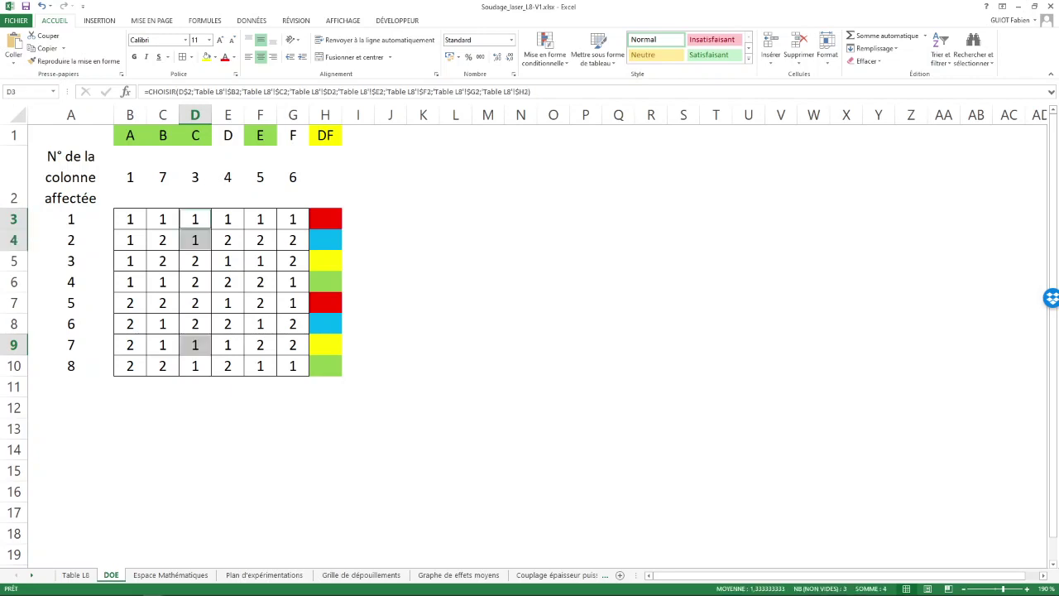
{"action": "left_click", "coordinate": [195, 365], "text": "ctrl"}
{"action": "left_click", "coordinate": [195, 407], "text": "ctrl"}
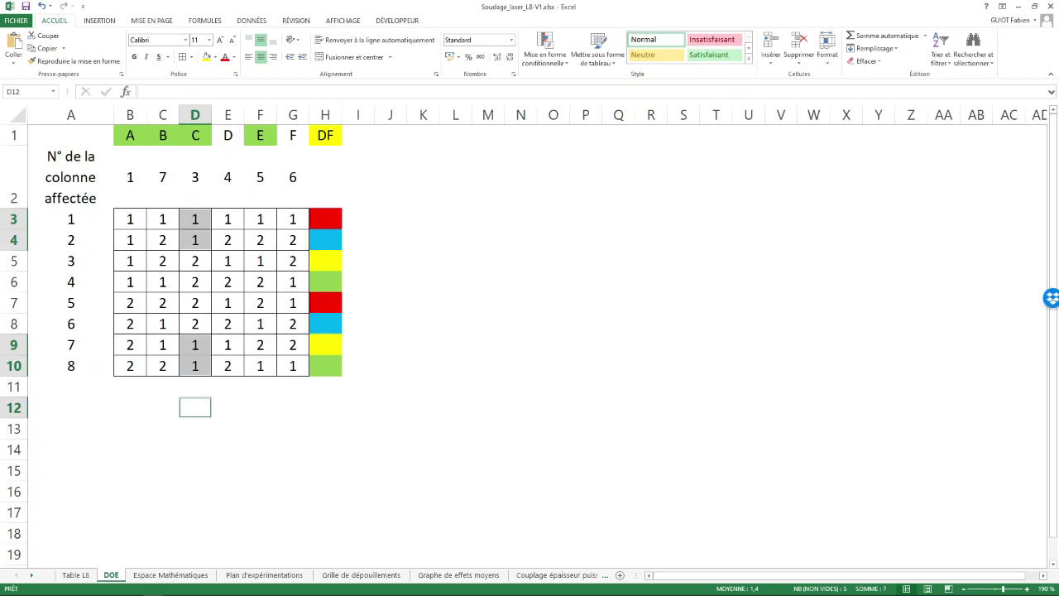
Compare factor E's level 1 cells (F3, F5, F8, F10) with the DF colours, and return to slide 257 in PowerPoint
{"action": "left_click", "coordinate": [260, 220]}
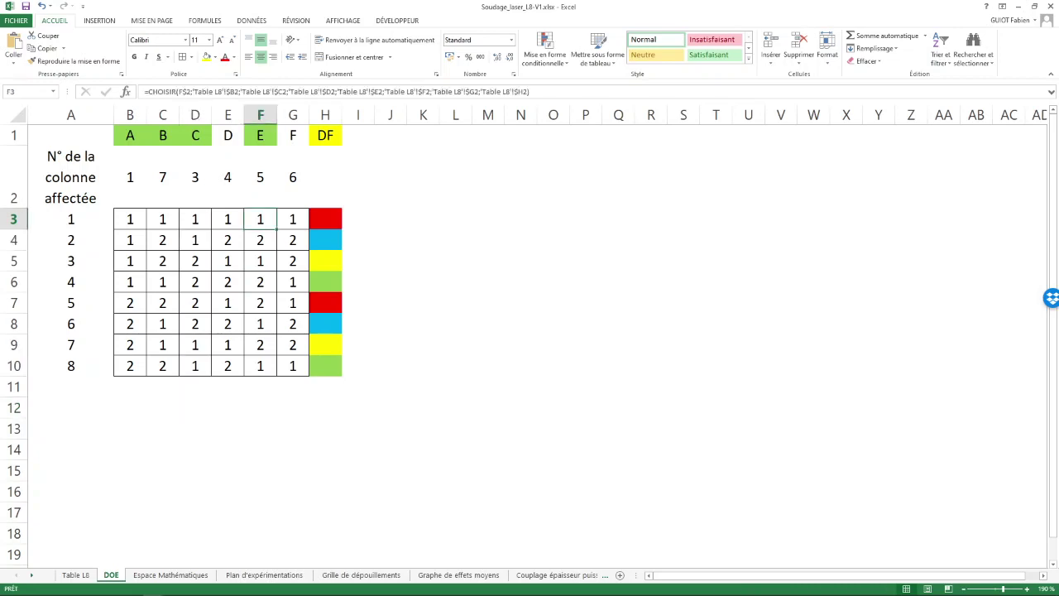
{"action": "left_click", "coordinate": [261, 219], "text": "ctrl"}
{"action": "left_click", "coordinate": [260, 260], "text": "ctrl"}
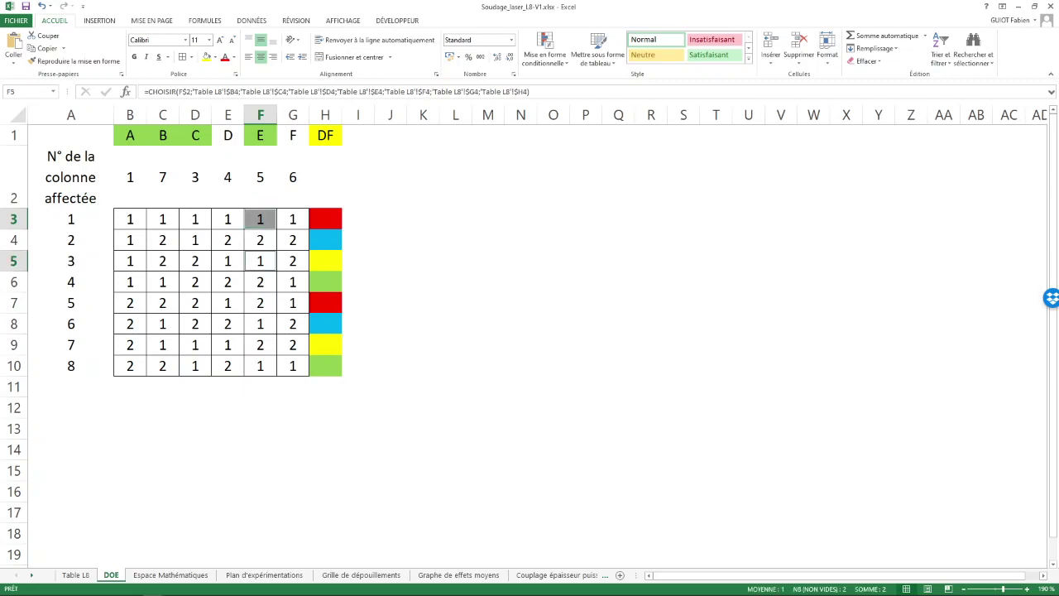
{"action": "left_click", "coordinate": [259, 323], "text": "ctrl"}
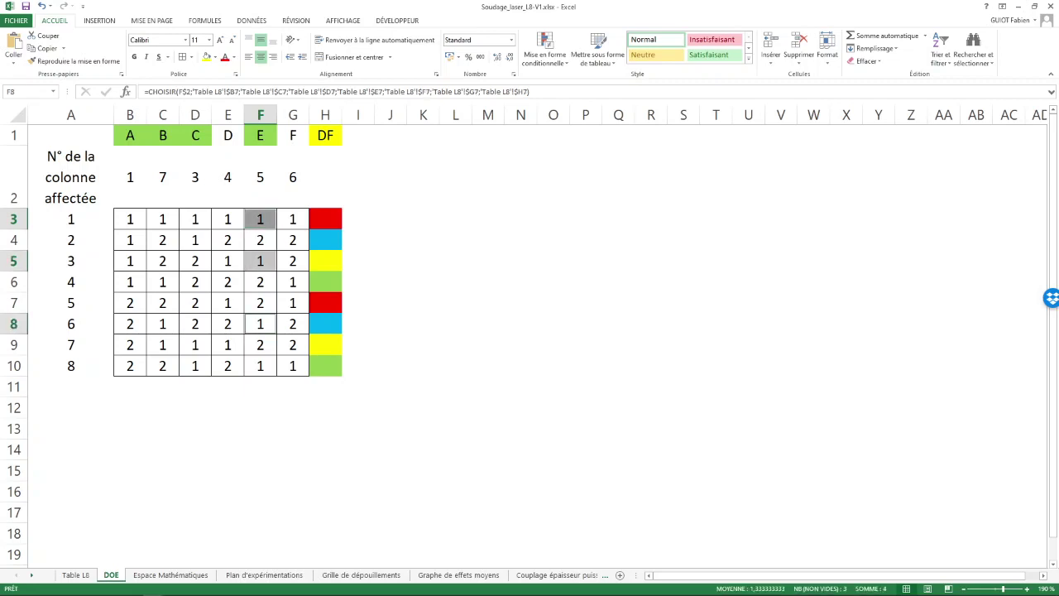
{"action": "left_click", "coordinate": [260, 366], "text": "ctrl"}
{"action": "left_click", "coordinate": [260, 407], "text": "ctrl"}
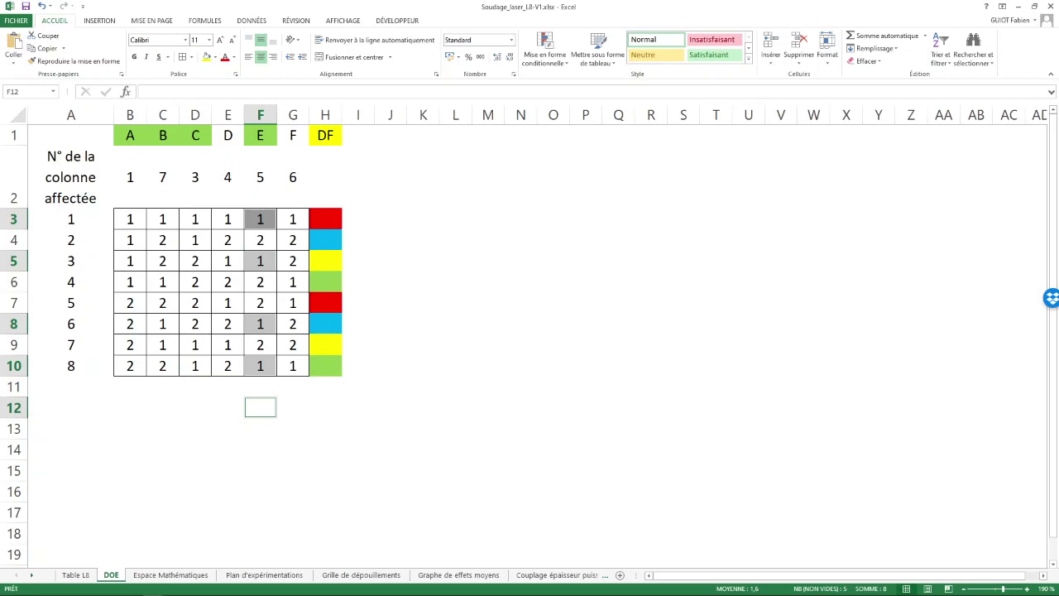
{"action": "key", "text": "alt+Tab"}
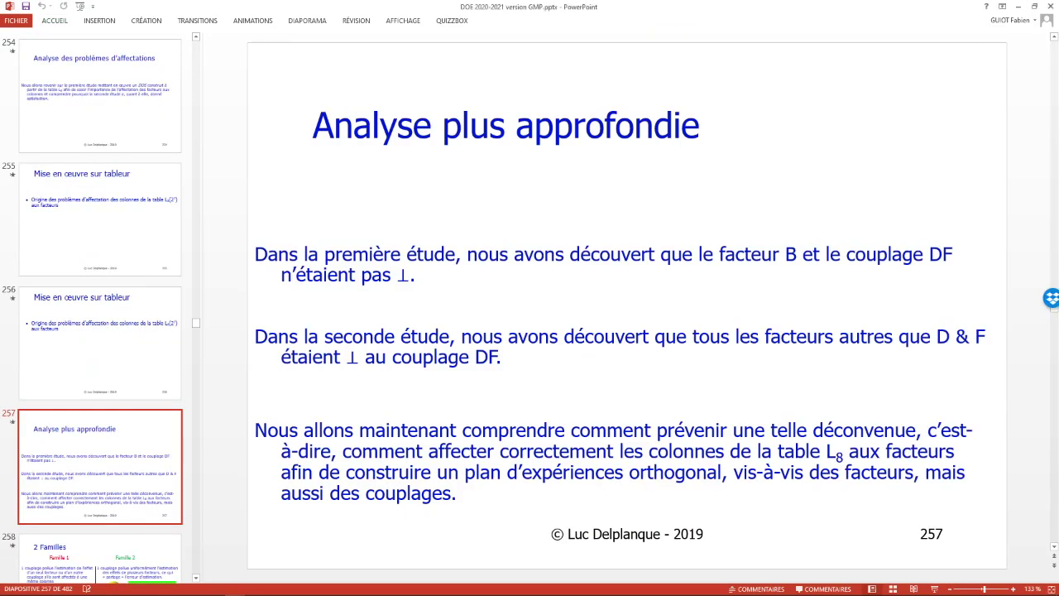
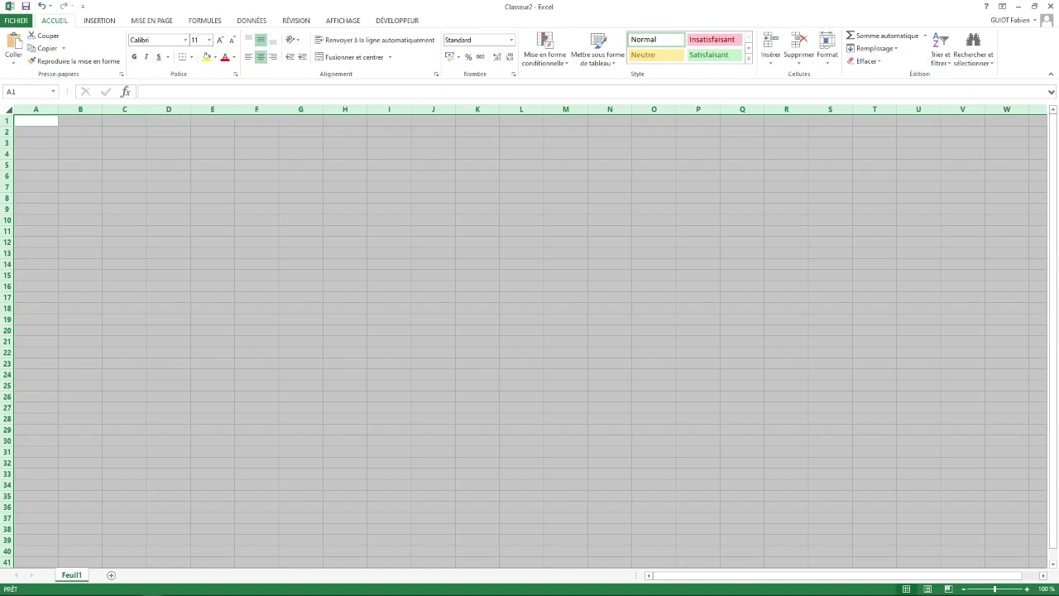
In the new blank Excel workbook, narrow all columns to roughly a third of their width and hide the gridlines
{"action": "left_click_drag", "start_coordinate": [190, 109], "coordinate": [205, 109]}
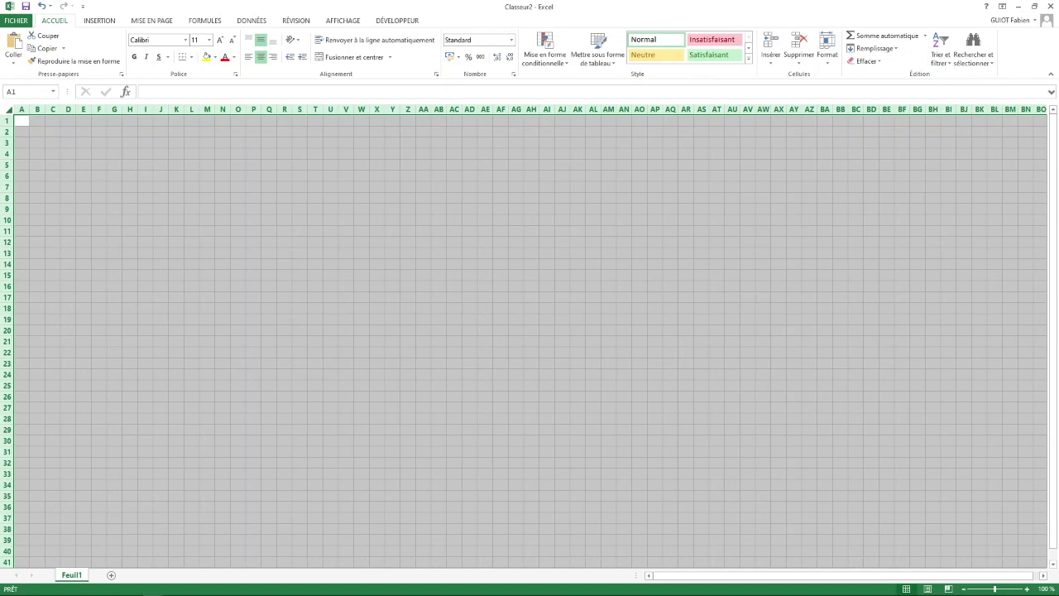
{"action": "left_click", "coordinate": [342, 21]}
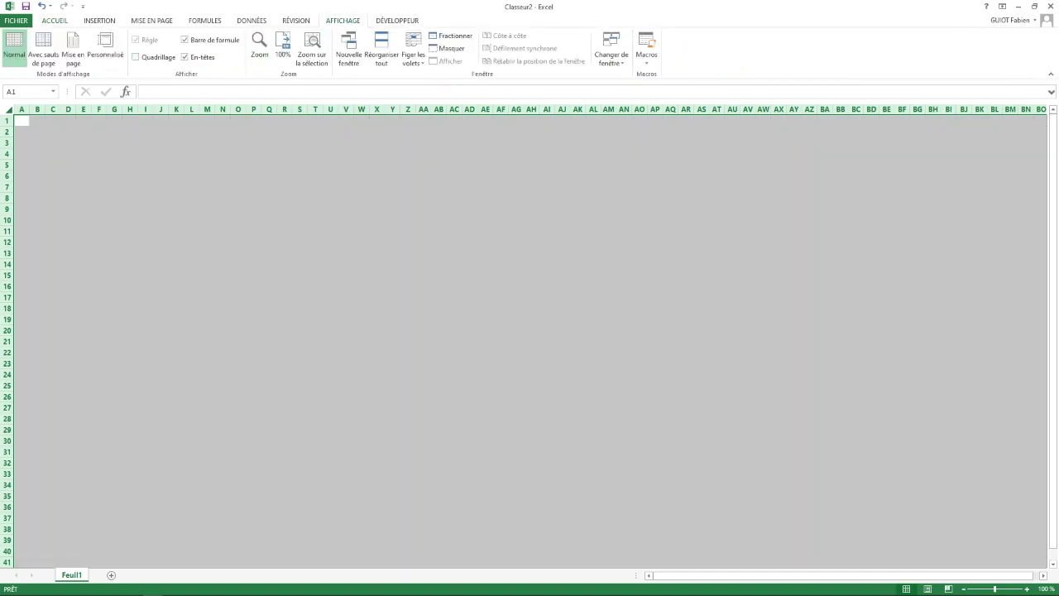
Number the rows from 1 to 32 in cells A2:A33 as a fill series starting with 1 and 2
{"action": "left_click", "coordinate": [22, 132]}
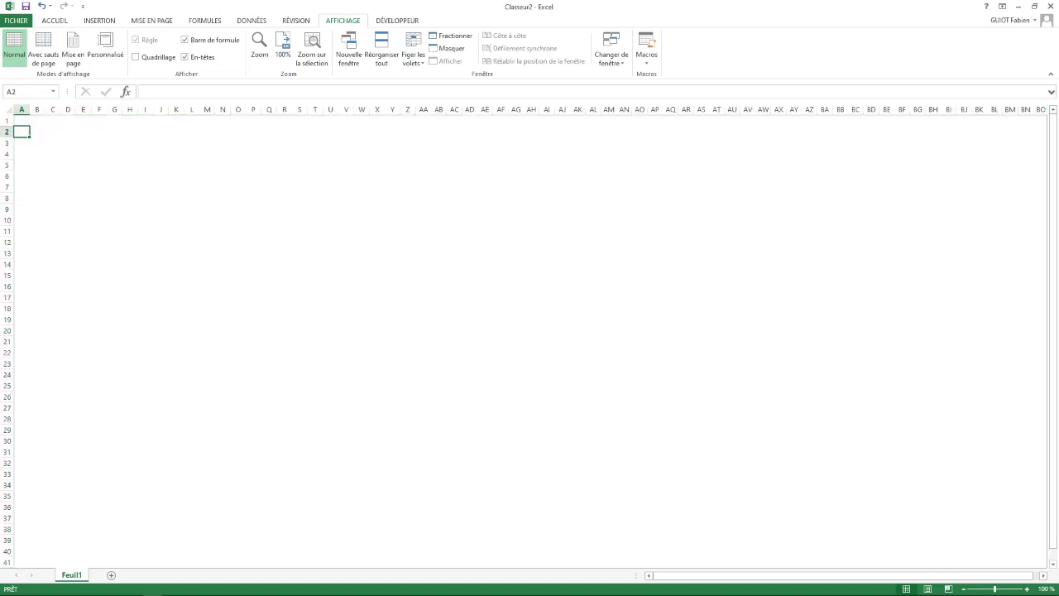
{"action": "type", "text": "1"}
{"action": "key", "text": "Down"}
{"action": "type", "text": "é"}
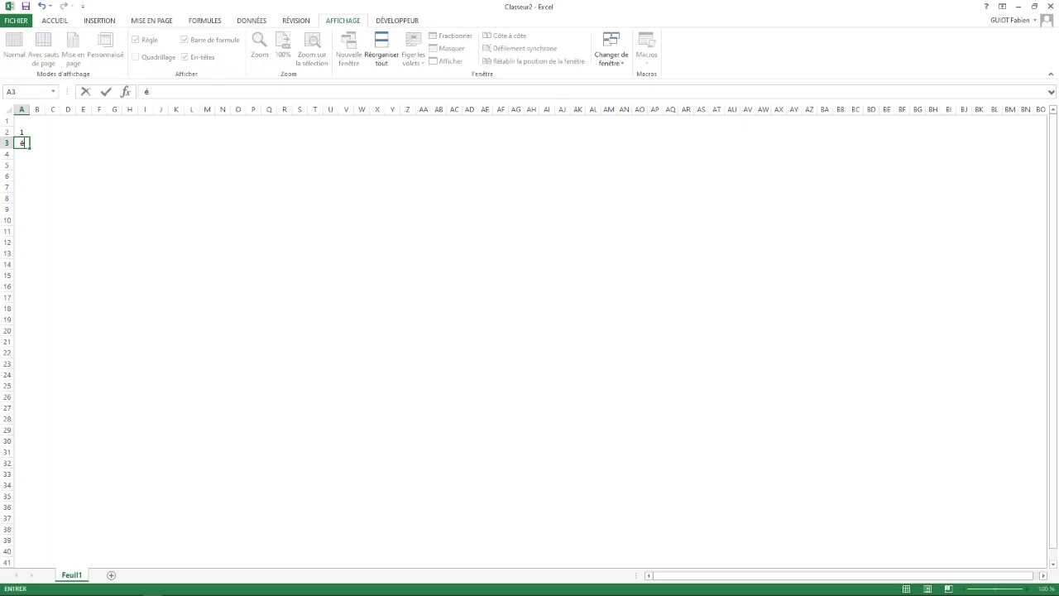
{"action": "key", "text": "Up"}
{"action": "key", "text": "shift+Down"}
{"action": "left_click_drag", "start_coordinate": [22, 142], "coordinate": [22, 143]}
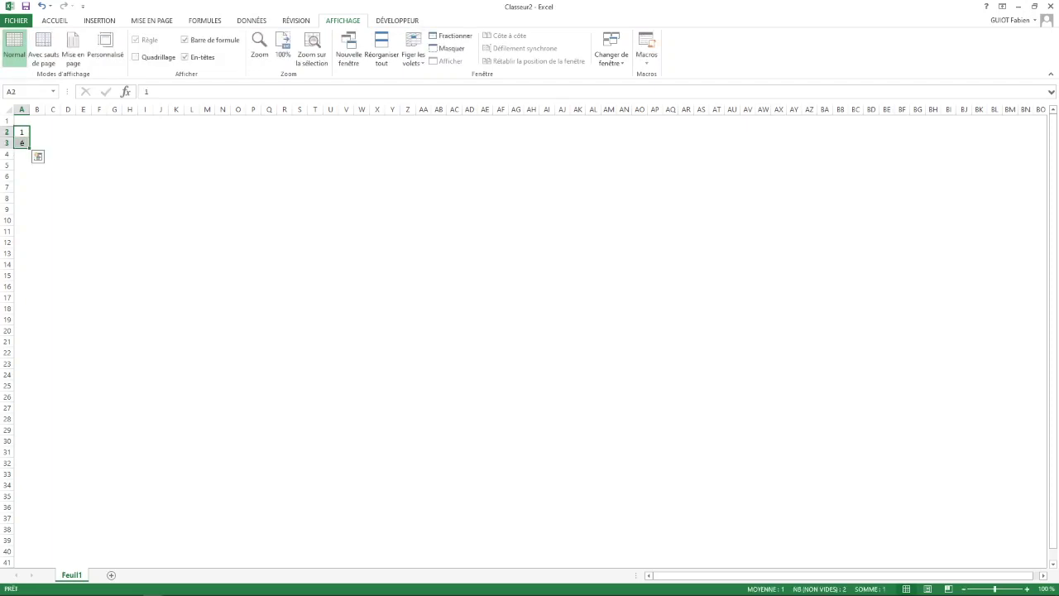
{"action": "key", "text": "Up"}
{"action": "key", "text": "Down"}
{"action": "key", "text": "Down"}
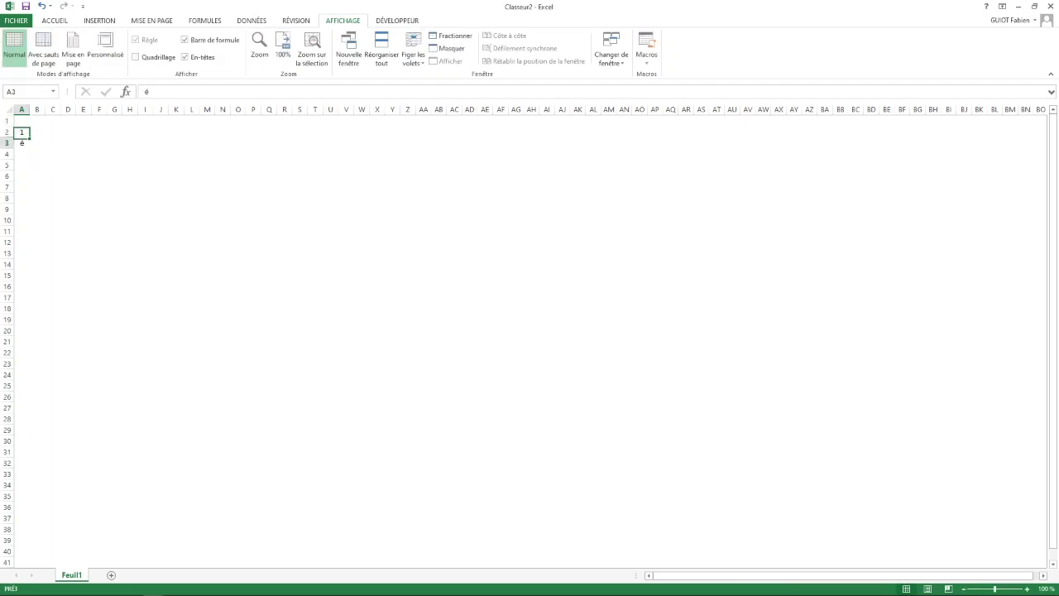
{"action": "type", "text": "2"}
{"action": "key", "text": "Up"}
{"action": "left_click_drag", "start_coordinate": [22, 132], "coordinate": [29, 479]}
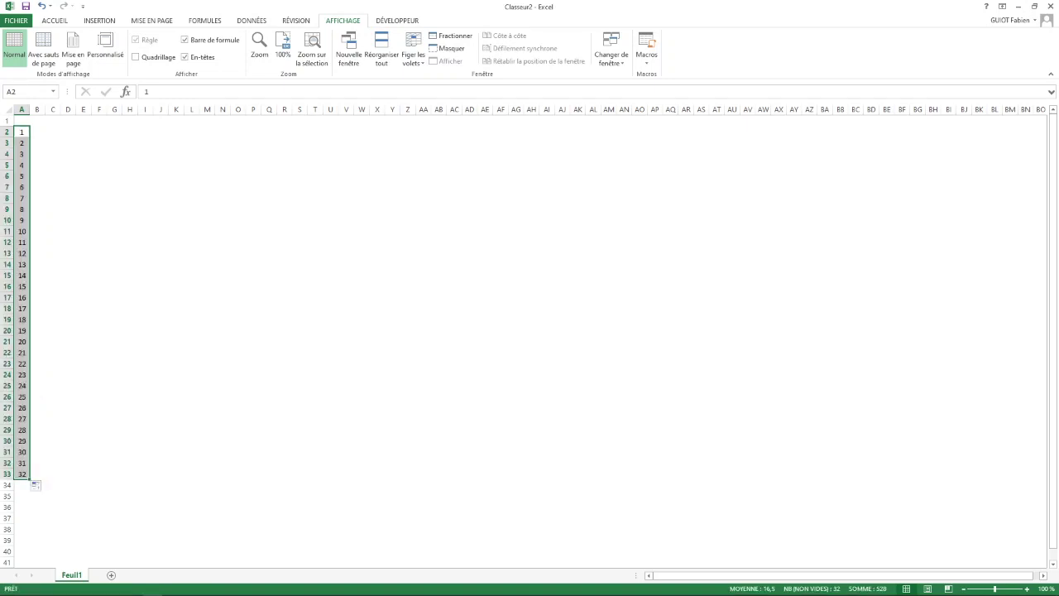
Copy the numbers 1 to 31 from A2:A32 and paste them transposed into row 1 starting at B1
{"action": "left_click_drag", "start_coordinate": [22, 132], "coordinate": [28, 466]}
{"action": "key", "text": "ctrl+c"}
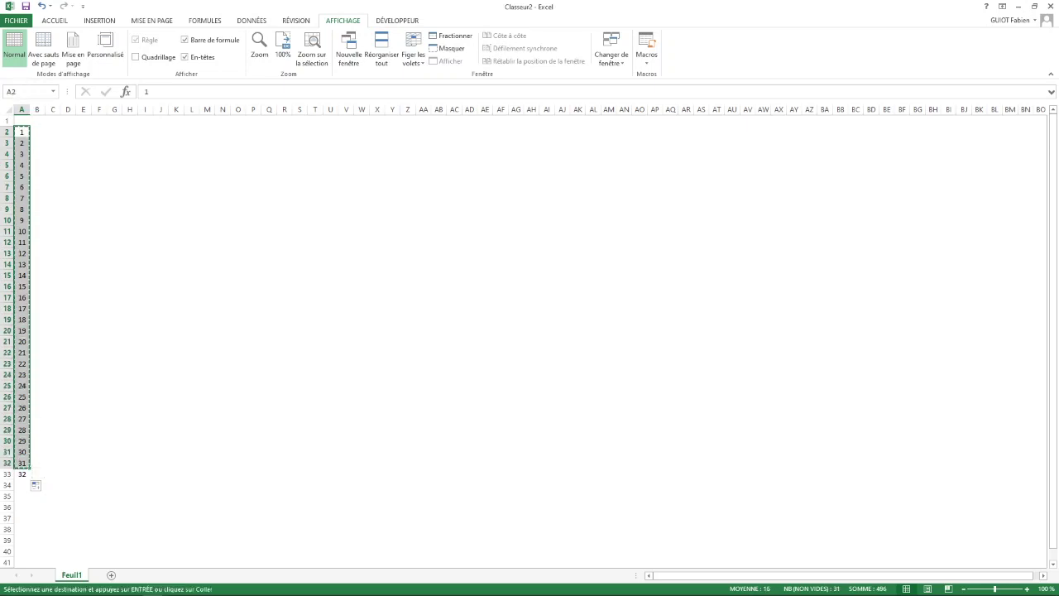
{"action": "left_click", "coordinate": [37, 121]}
{"action": "right_click", "coordinate": [38, 120]}
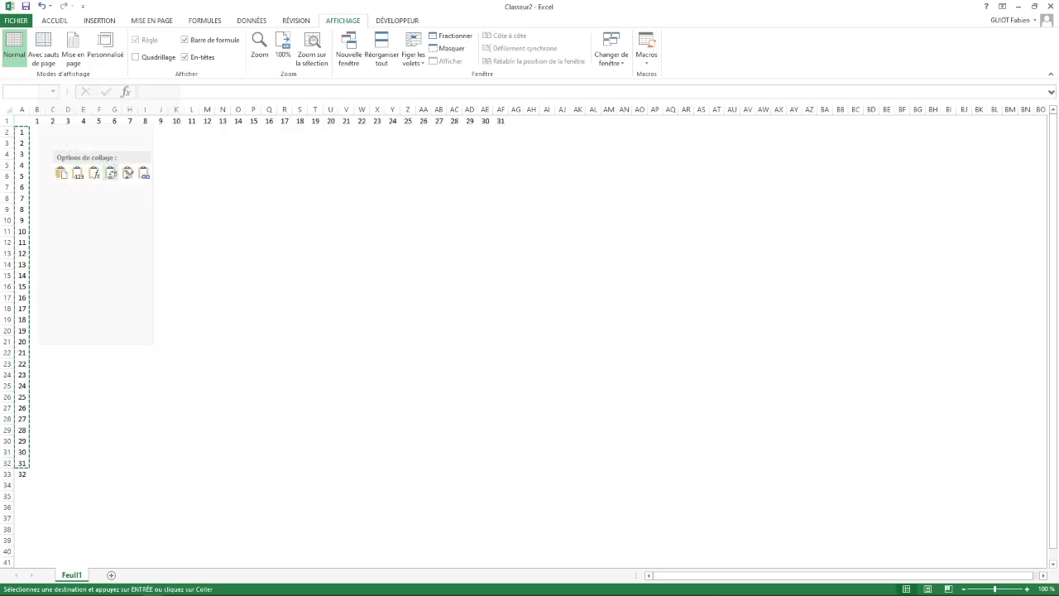
{"action": "left_click", "coordinate": [128, 172]}
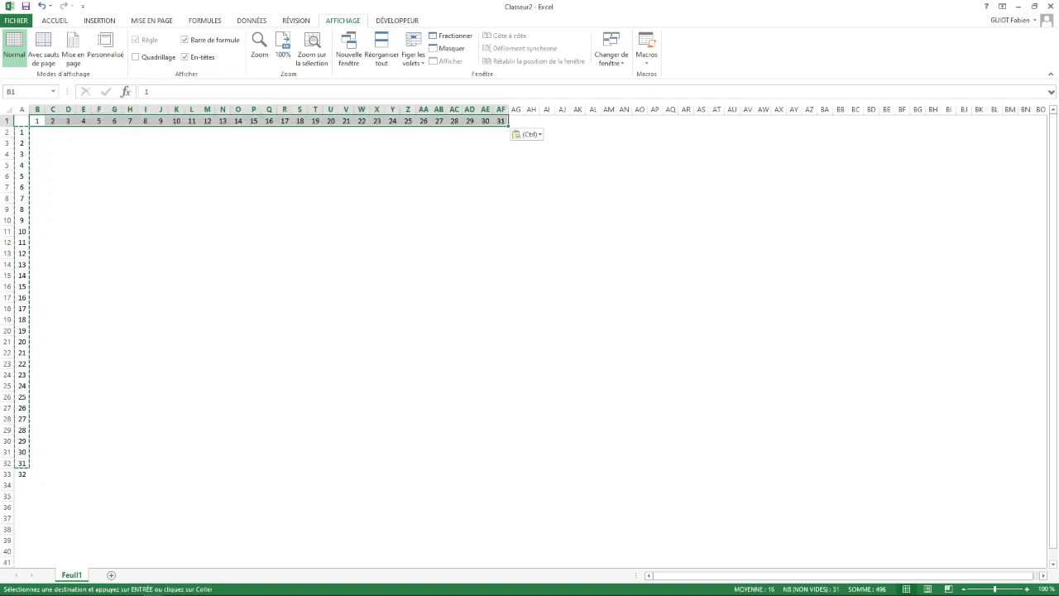
Apply all borders to the table grid B2:AF33
{"action": "left_click", "coordinate": [37, 132]}
{"action": "left_click_drag", "start_coordinate": [48, 141], "coordinate": [508, 478]}
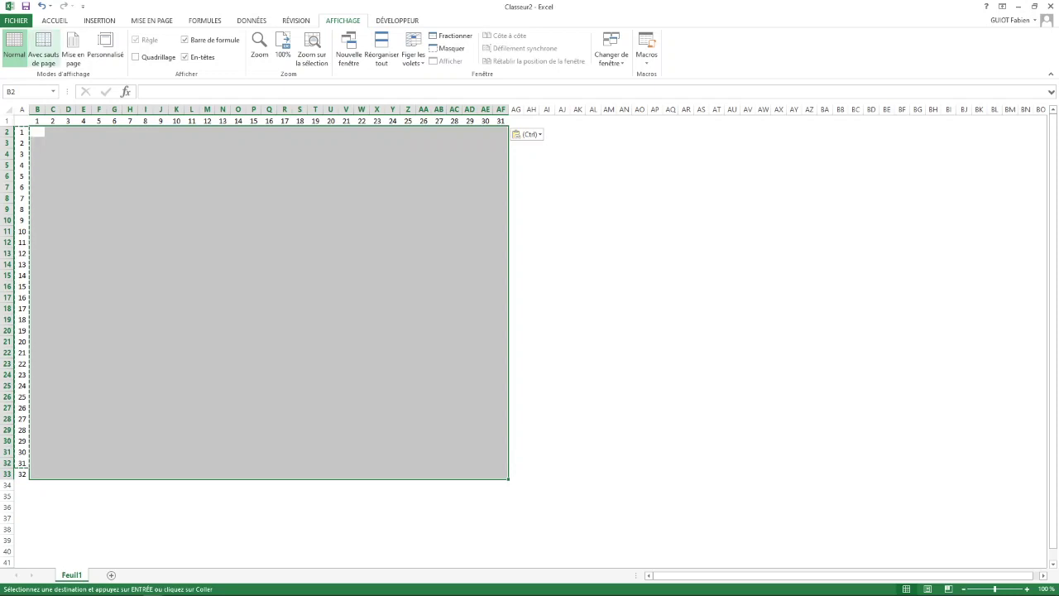
{"action": "left_click", "coordinate": [54, 21]}
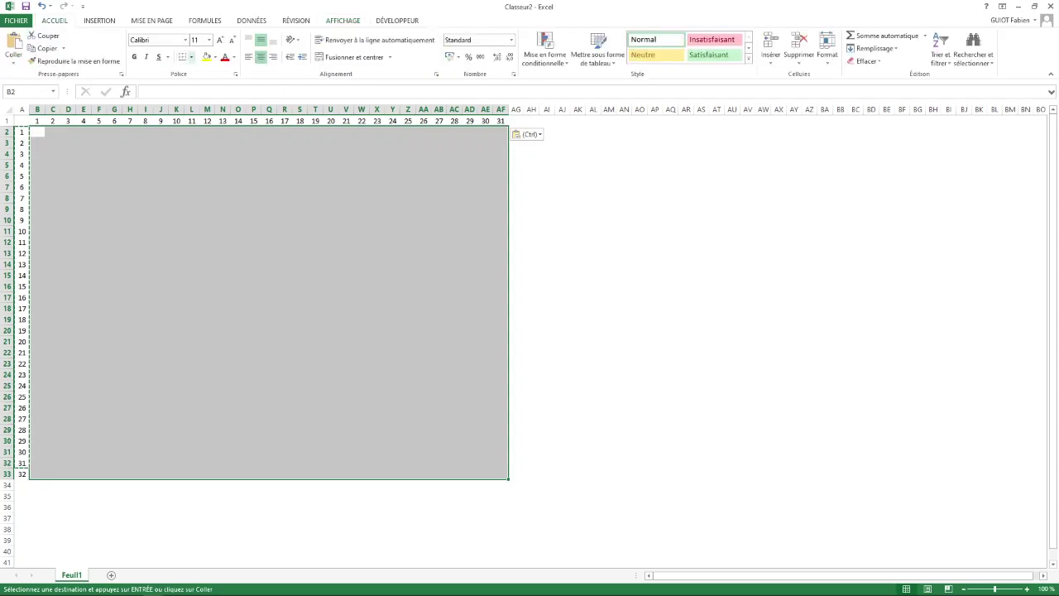
{"action": "left_click", "coordinate": [191, 57]}
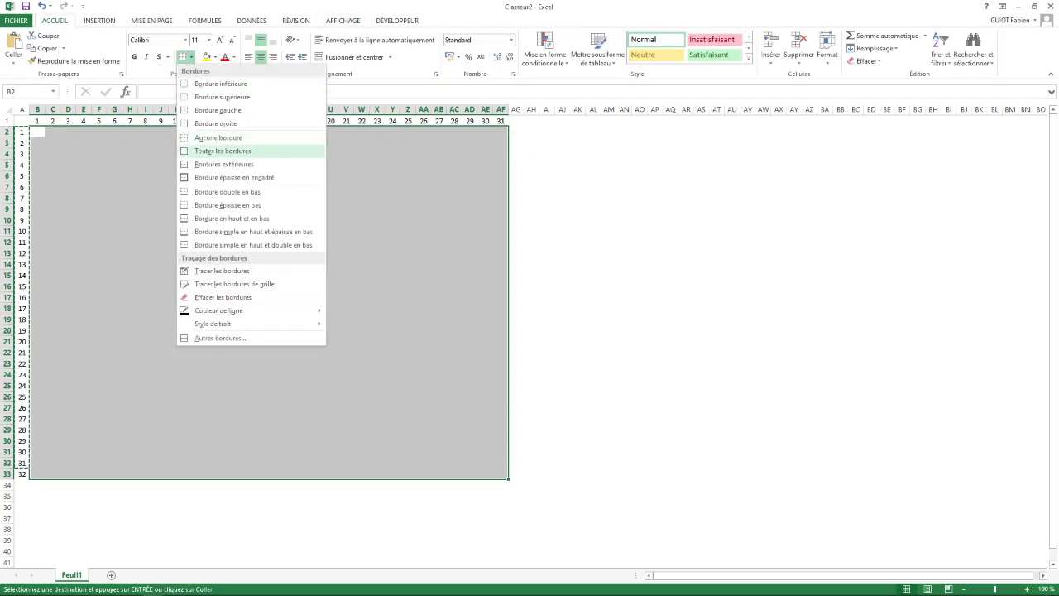
{"action": "left_click", "coordinate": [222, 151]}
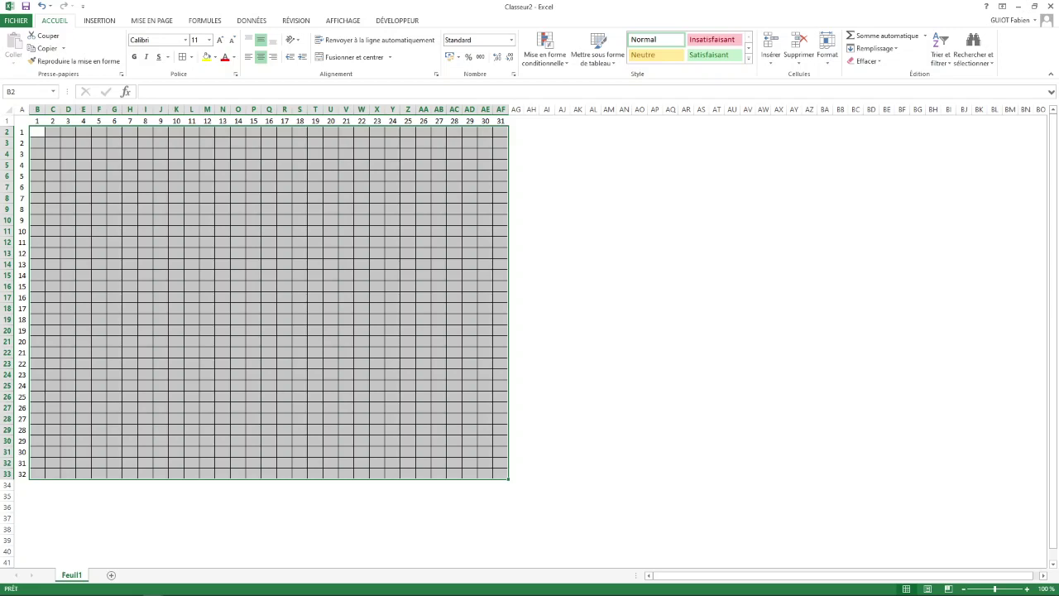
{"action": "left_click", "coordinate": [531, 131]}
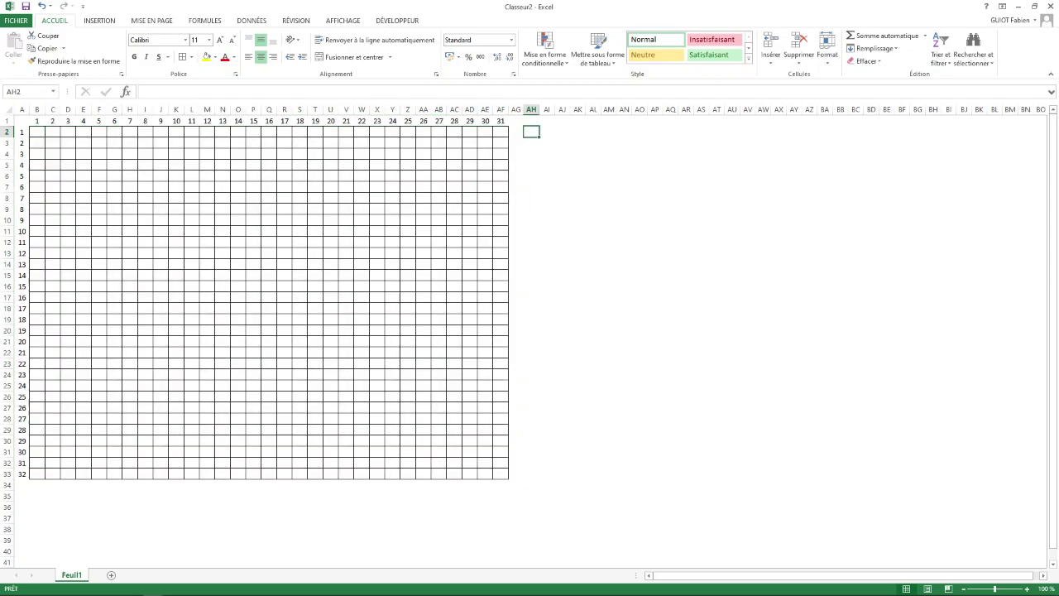
Copy the row numbers 1 to 32 from A2:A33 to column AH, starting at AH2
{"action": "left_click_drag", "start_coordinate": [21, 132], "coordinate": [37, 385]}
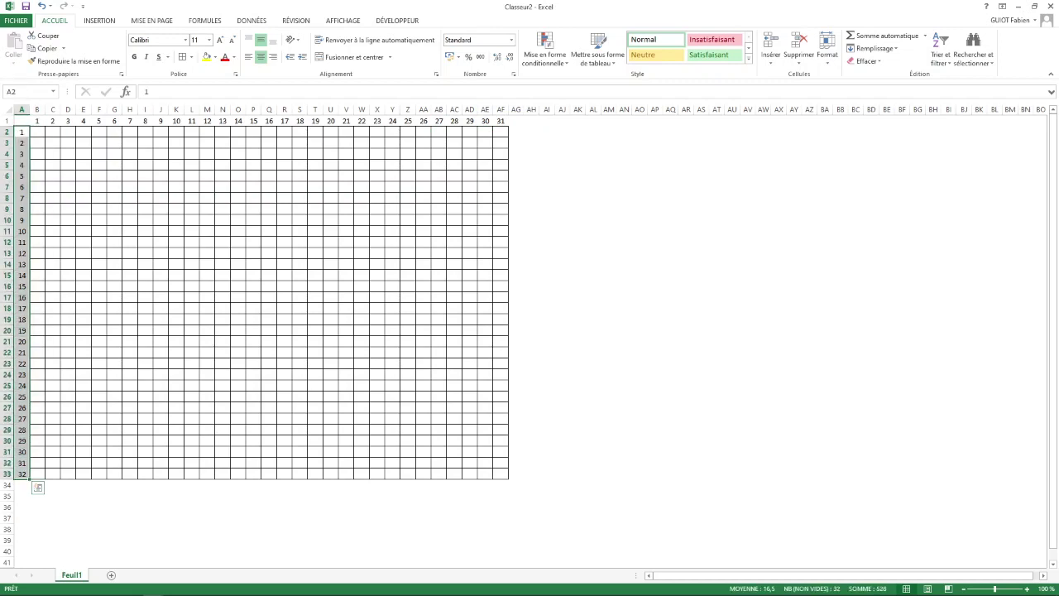
{"action": "key", "text": "ctrl+c"}
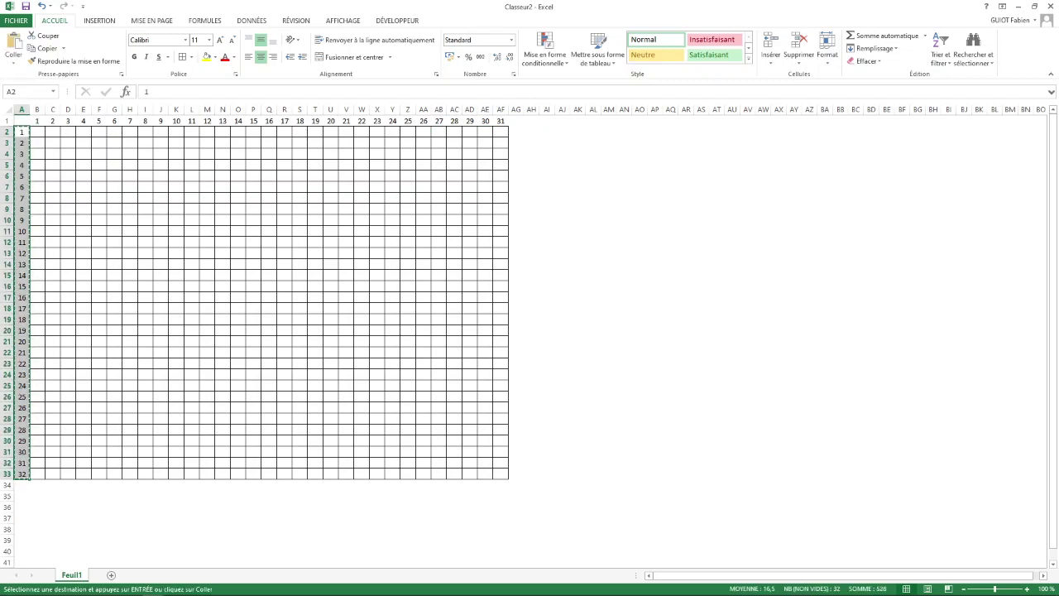
{"action": "left_click", "coordinate": [531, 132]}
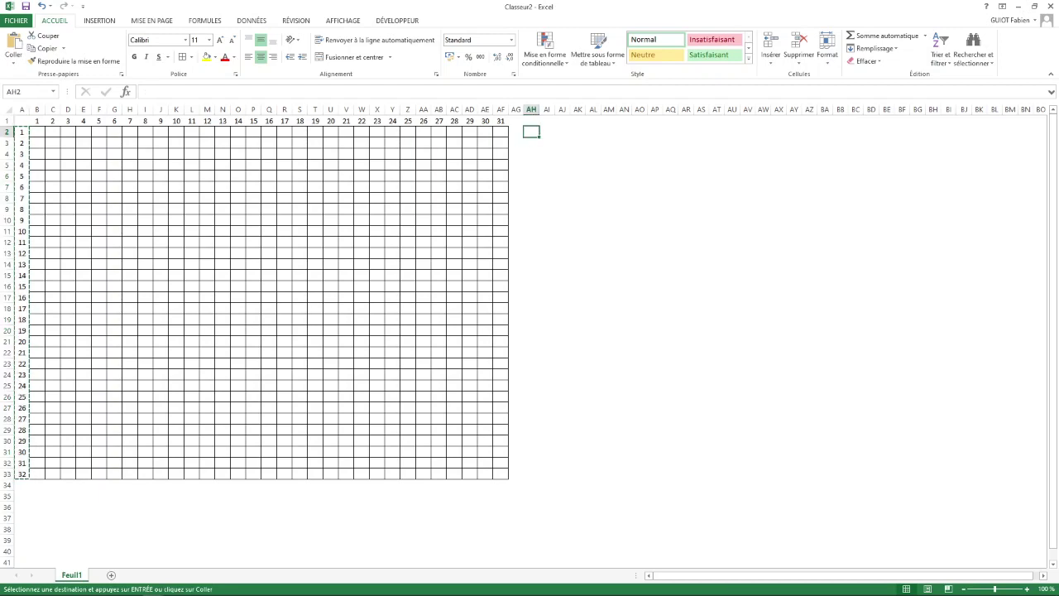
{"action": "key", "text": "ctrl+v"}
Paste the copied numbers transposed into row 1 starting at AI1, and delete the extra 32 in BN1
{"action": "left_click", "coordinate": [547, 121]}
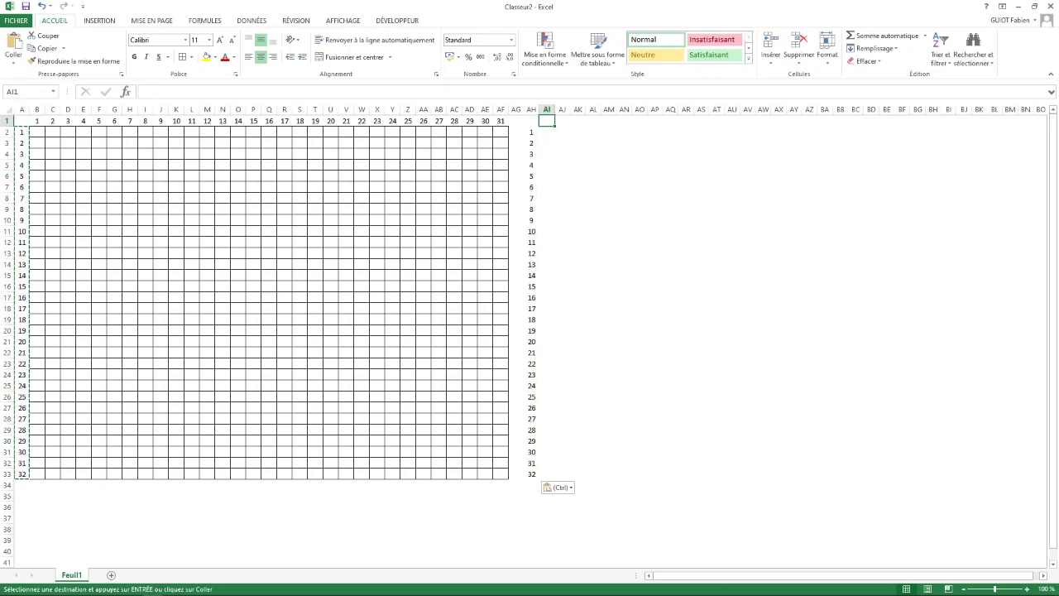
{"action": "right_click", "coordinate": [547, 121]}
{"action": "key", "text": "Escape"}
{"action": "key", "text": "ctrl+v"}
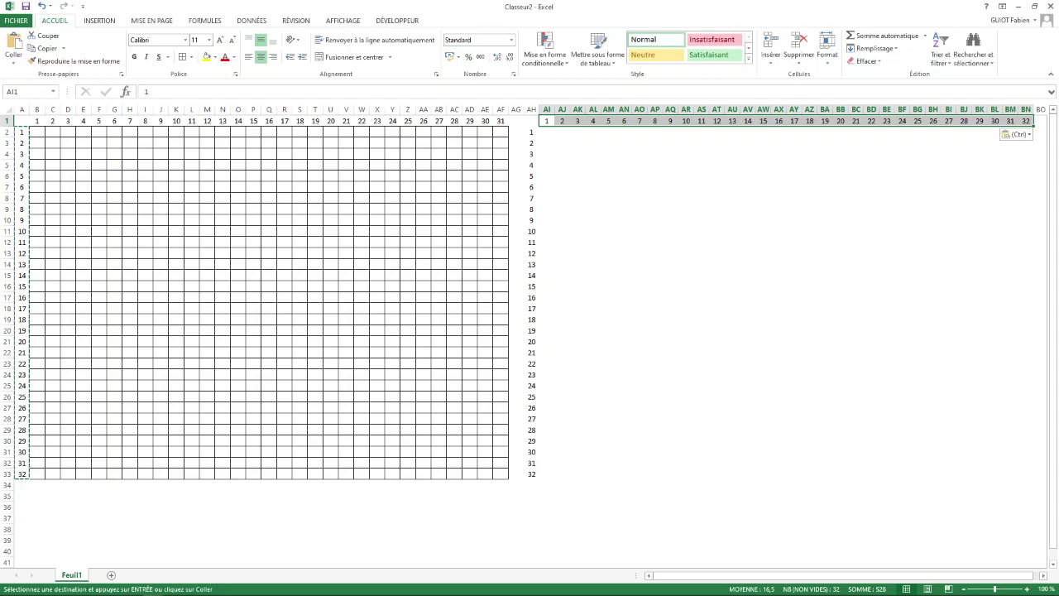
{"action": "left_click", "coordinate": [1026, 121]}
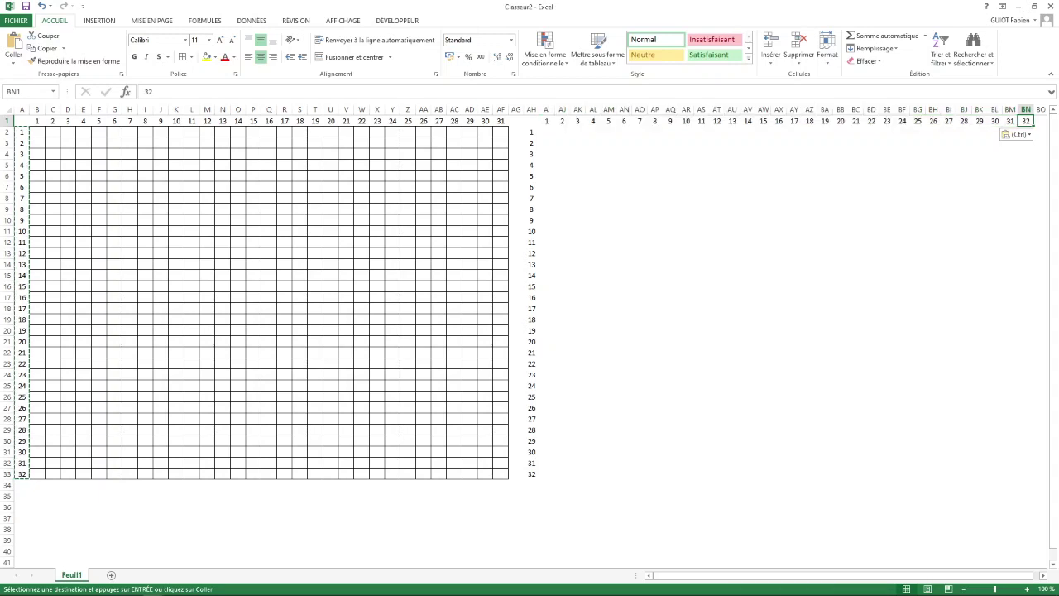
{"action": "key", "text": "Delete"}
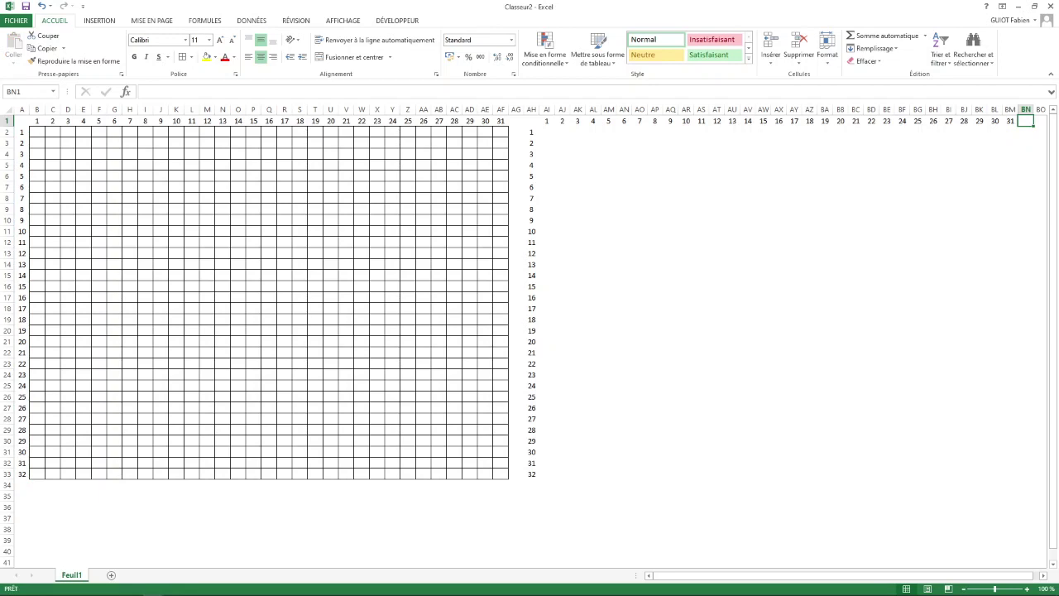
Apply all borders to the second table grid AI2:BM33
{"action": "left_click_drag", "start_coordinate": [546, 132], "coordinate": [1013, 476]}
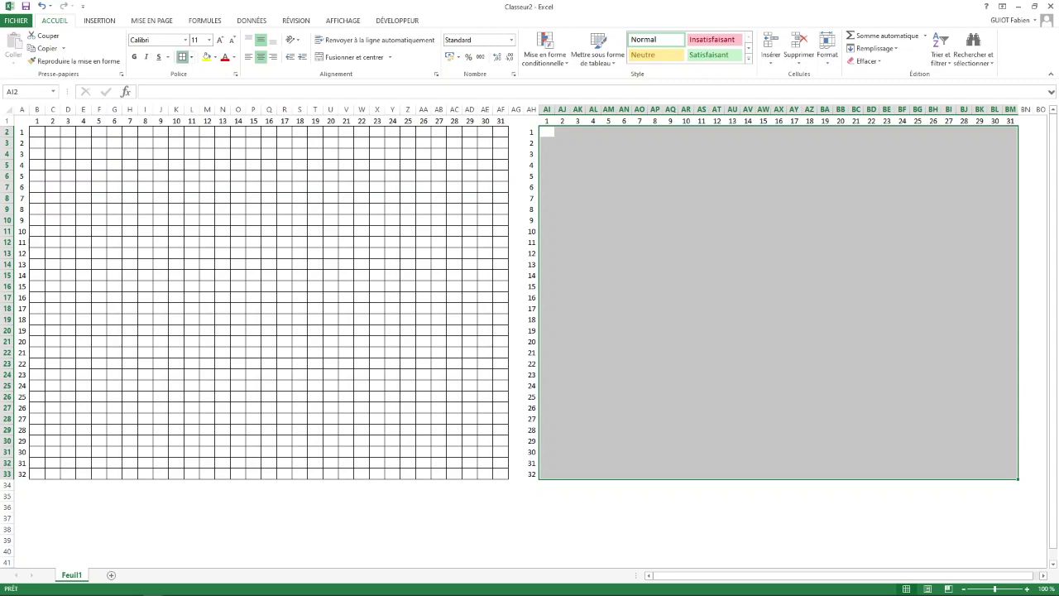
{"action": "left_click", "coordinate": [181, 56]}
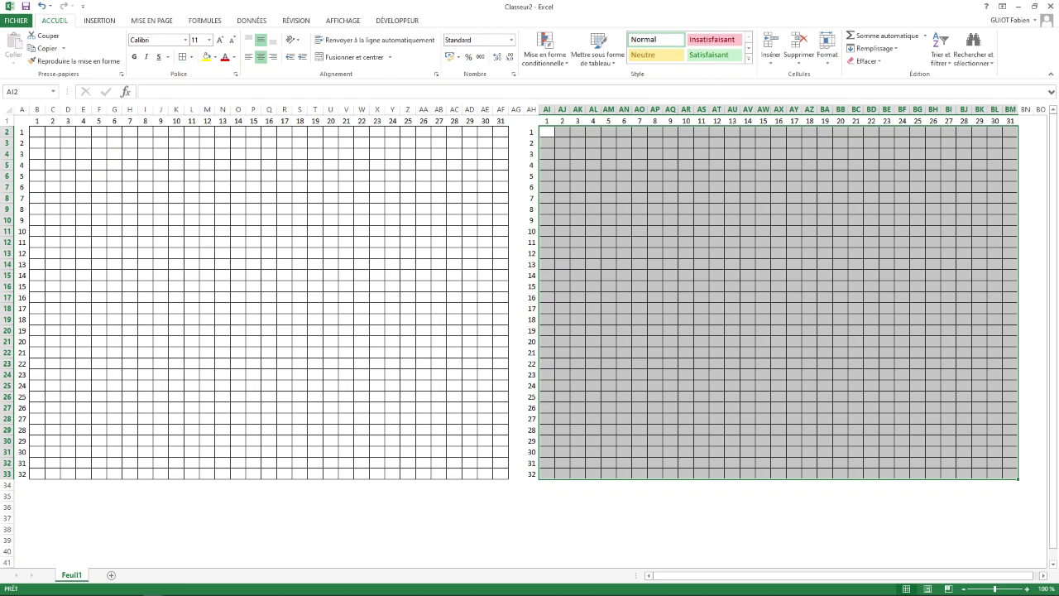
{"action": "left_click_drag", "start_coordinate": [909, 575], "coordinate": [912, 575]}
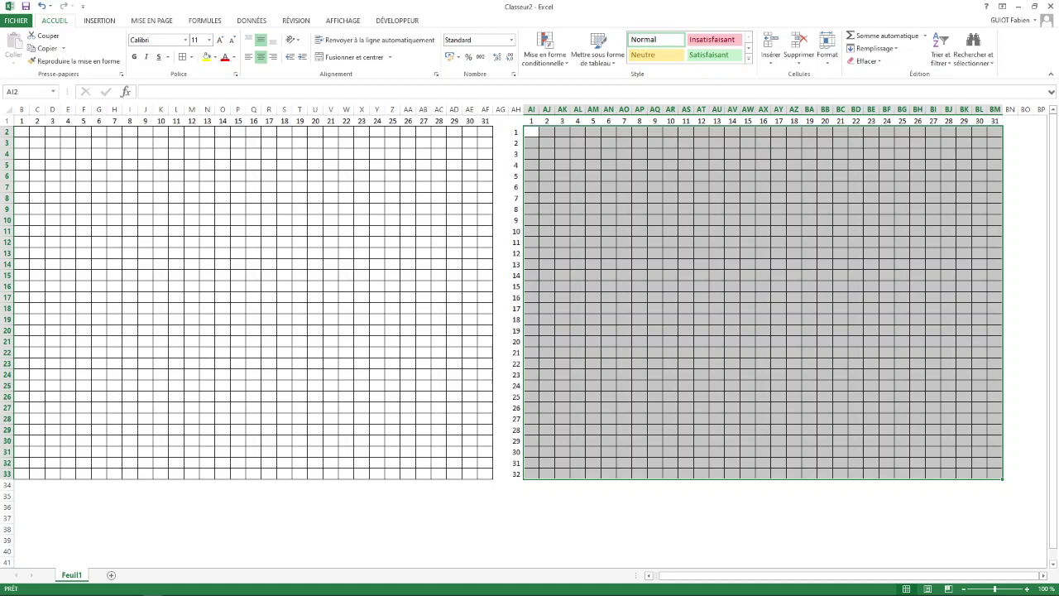
Enter the column numbers 1, 2, 3, 4 and 5 in cells BP1:BT1, beside the second grid
{"action": "left_click", "coordinate": [1039, 132]}
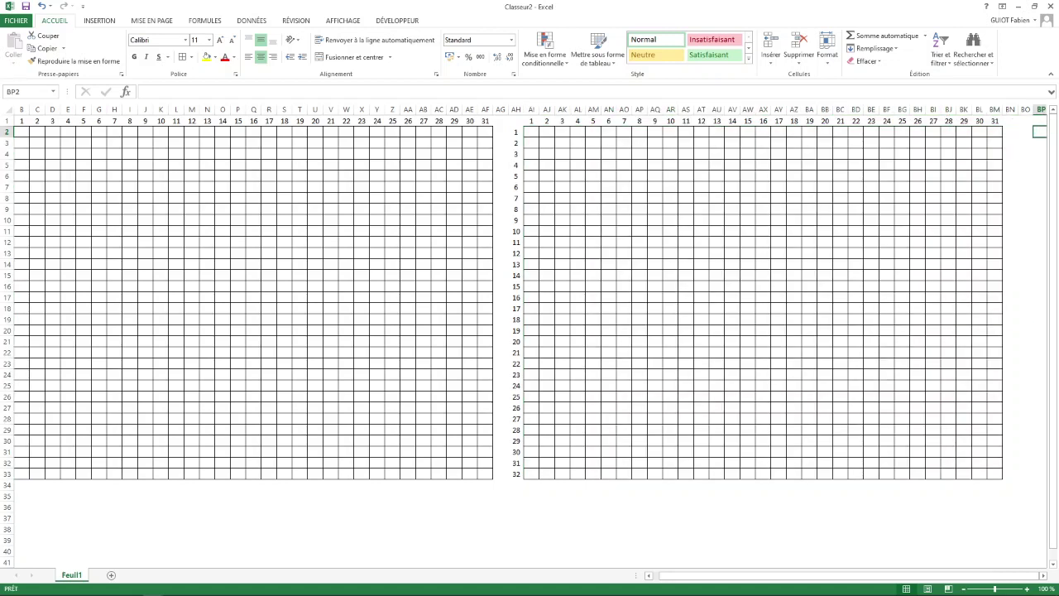
{"action": "left_click", "coordinate": [1040, 121]}
{"action": "key", "text": "Right"}
{"action": "key", "text": "Right"}
{"action": "key", "text": "Right"}
{"action": "key", "text": "Right"}
{"action": "key", "text": "Right"}
{"action": "key", "text": "Right"}
{"action": "key", "text": "Right"}
{"action": "key", "text": "Right"}
{"action": "key", "text": "Right"}
{"action": "key", "text": "Right"}
{"action": "key", "text": "Right"}
{"action": "key", "text": "Right"}
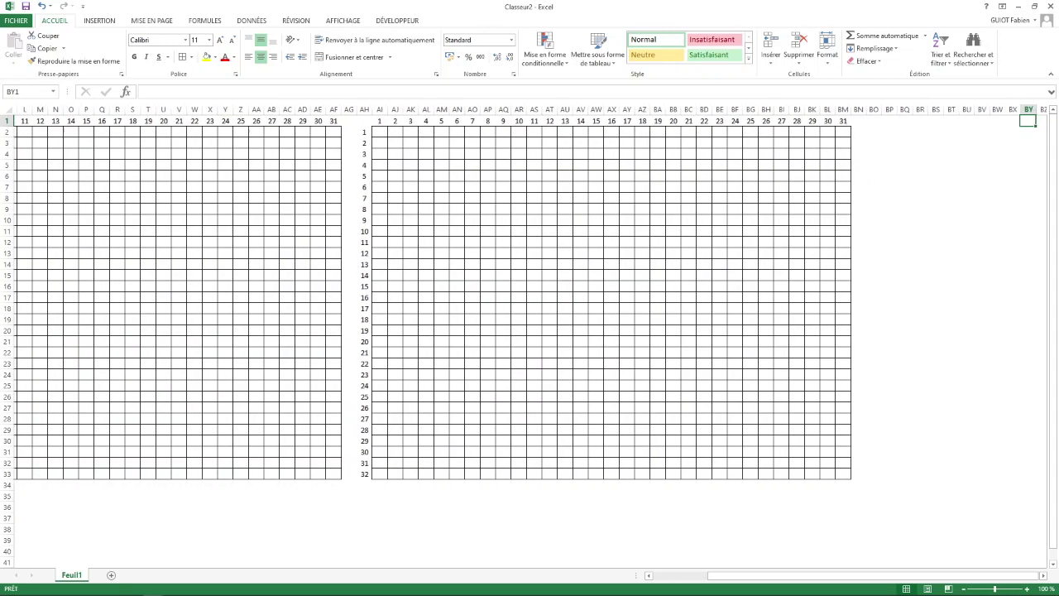
{"action": "key", "text": "Right"}
{"action": "key", "text": "Right"}
{"action": "key", "text": "Left"}
{"action": "key", "text": "Left"}
{"action": "key", "text": "Left"}
{"action": "key", "text": "Left"}
{"action": "key", "text": "Left"}
{"action": "key", "text": "Left"}
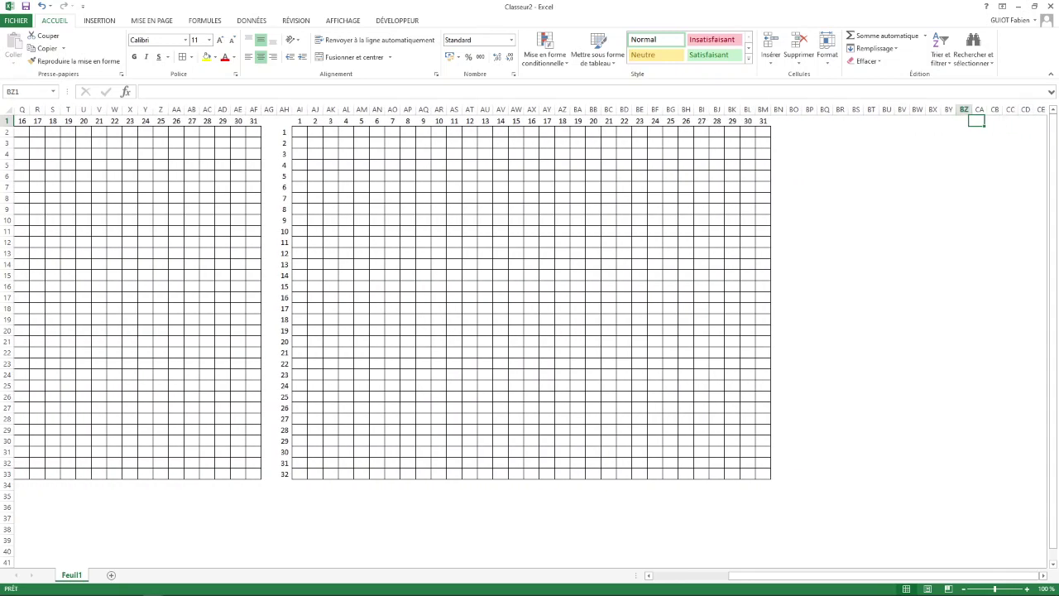
{"action": "key", "text": "Left"}
{"action": "key", "text": "Left"}
{"action": "key", "text": "Left"}
{"action": "key", "text": "Left"}
{"action": "key", "text": "Left"}
{"action": "key", "text": "Left"}
{"action": "key", "text": "Left"}
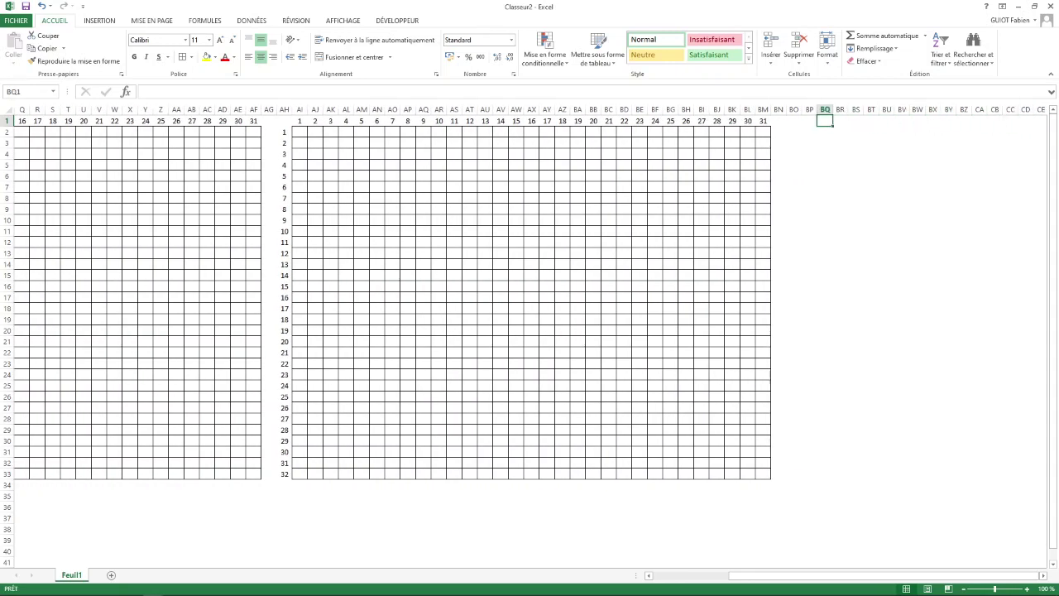
{"action": "key", "text": "Left"}
{"action": "type", "text": "1"}
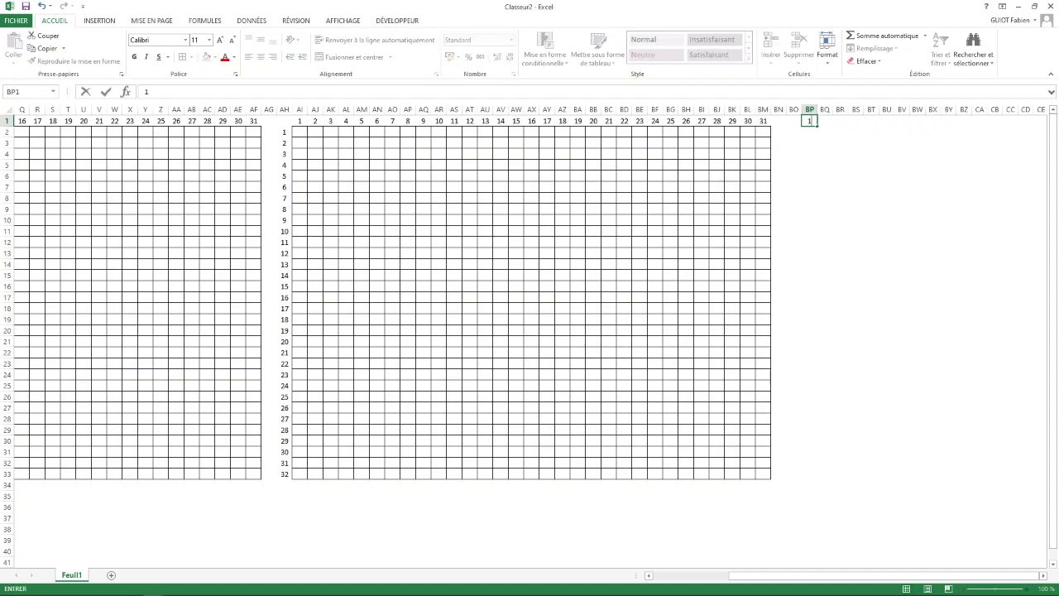
{"action": "key", "text": "Right"}
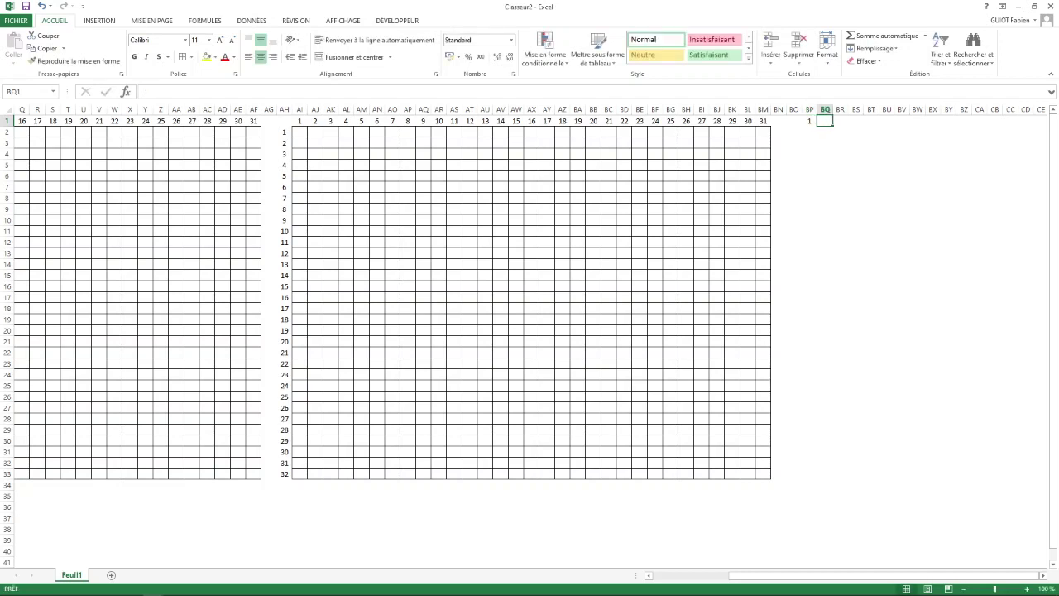
{"action": "type", "text": "2"}
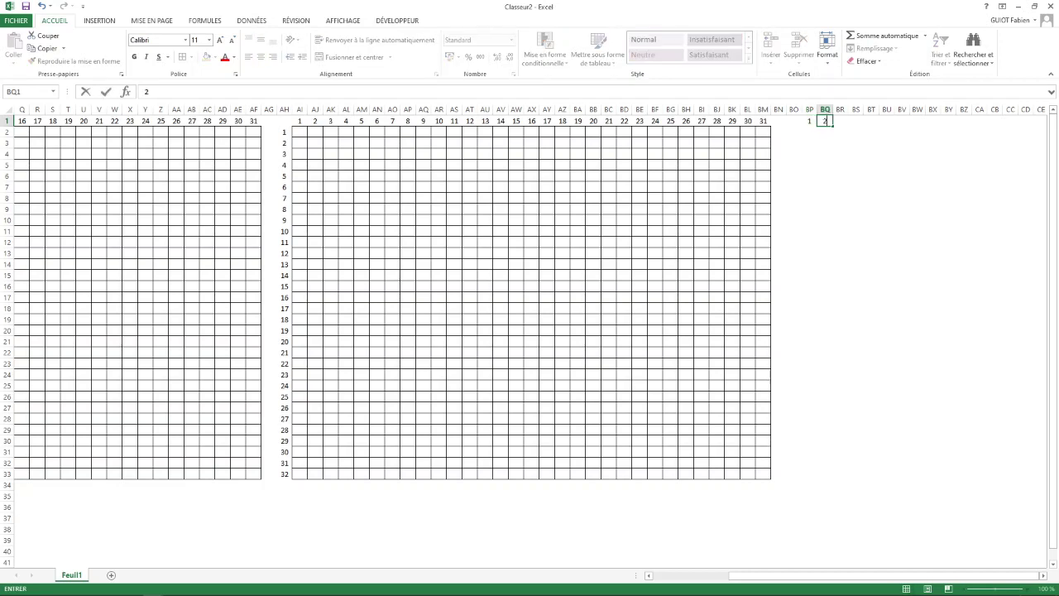
{"action": "key", "text": "Right"}
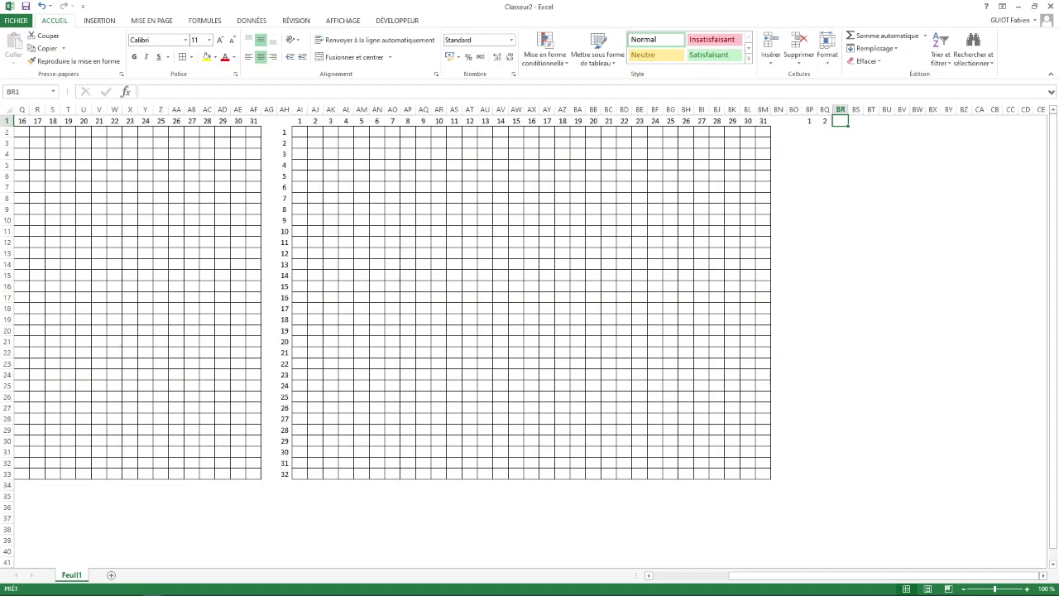
{"action": "type", "text": "3"}
{"action": "key", "text": "Right"}
{"action": "type", "text": "4"}
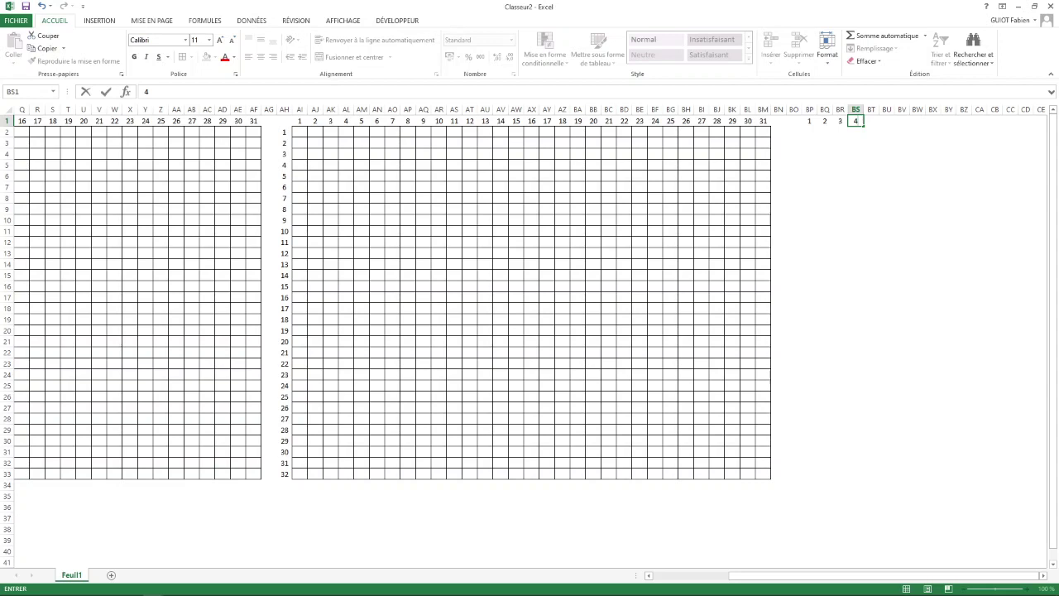
{"action": "key", "text": "Tab"}
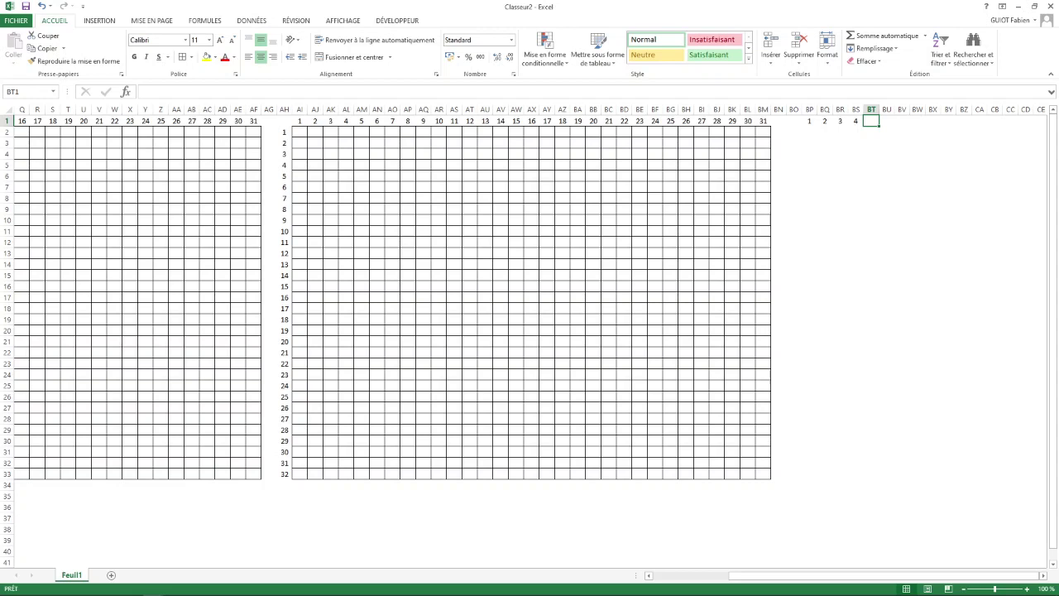
{"action": "type", "text": "5"}
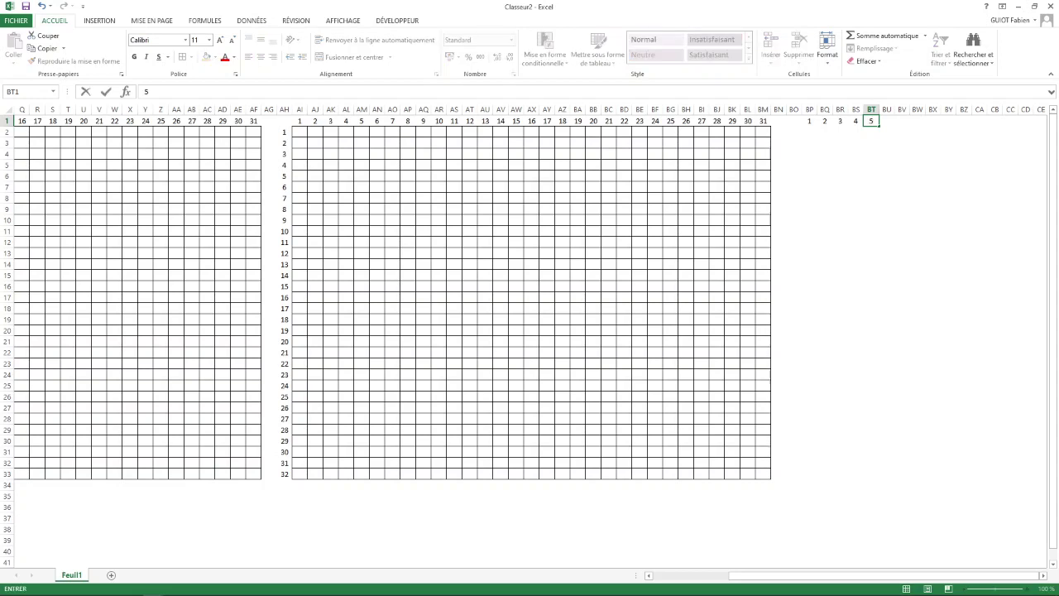
{"action": "left_click", "coordinate": [871, 143]}
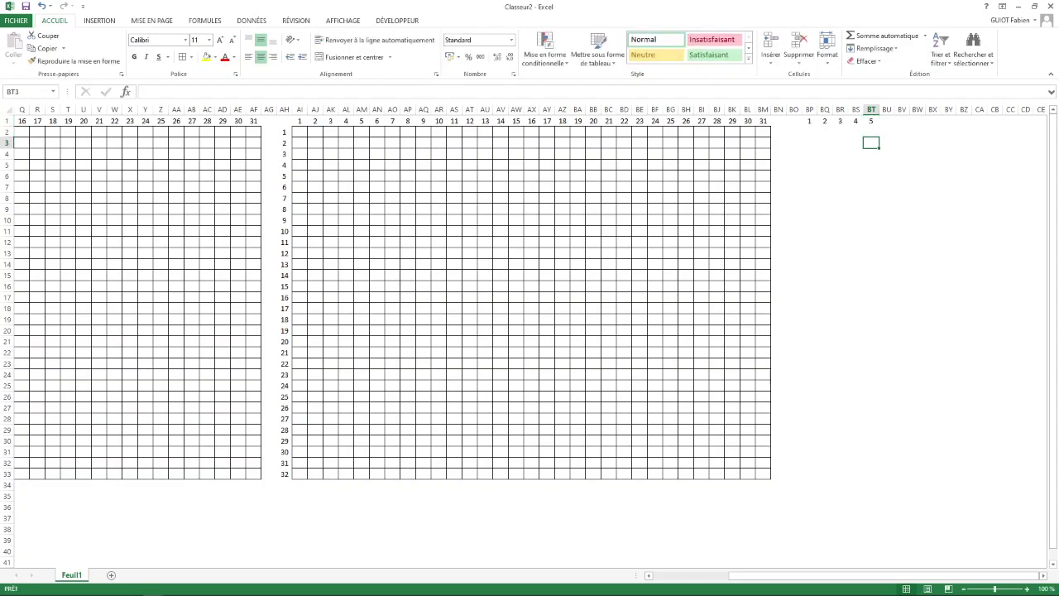
{"action": "left_click_drag", "start_coordinate": [809, 120], "coordinate": [870, 121]}
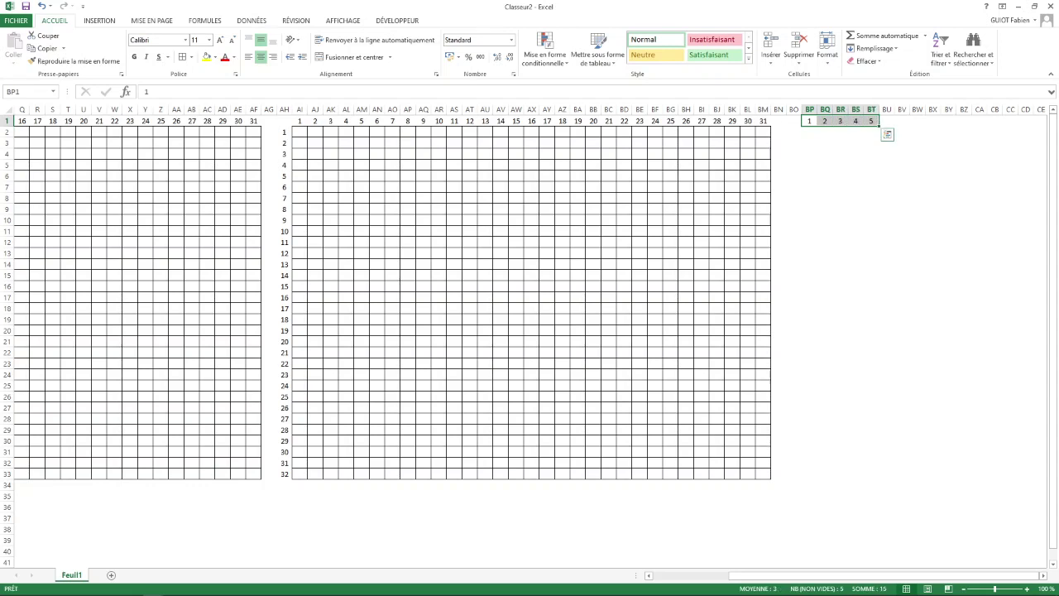
{"action": "left_click", "coordinate": [948, 165]}
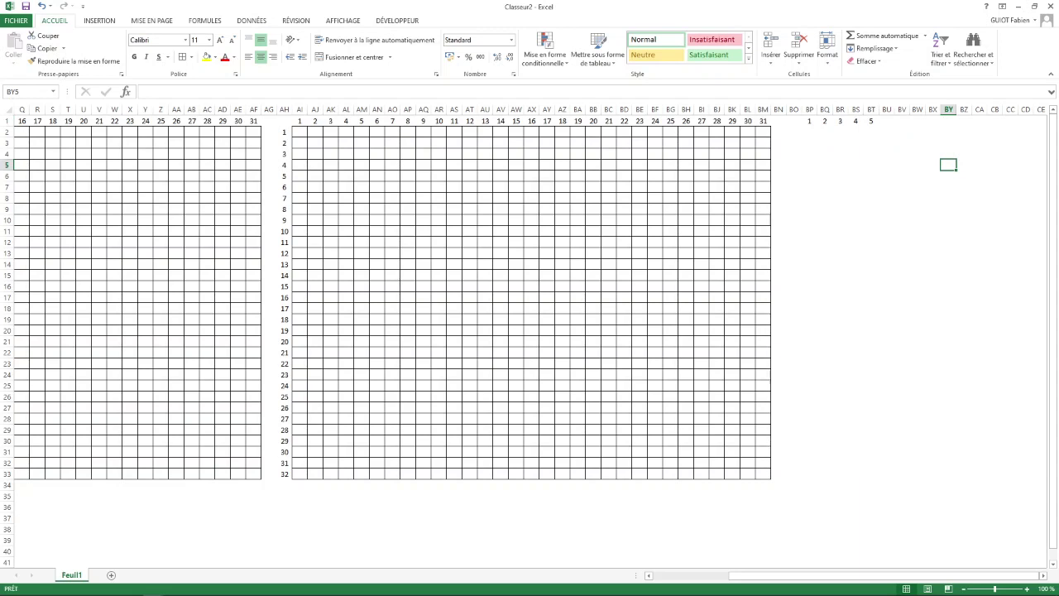
{"action": "left_click", "coordinate": [794, 132]}
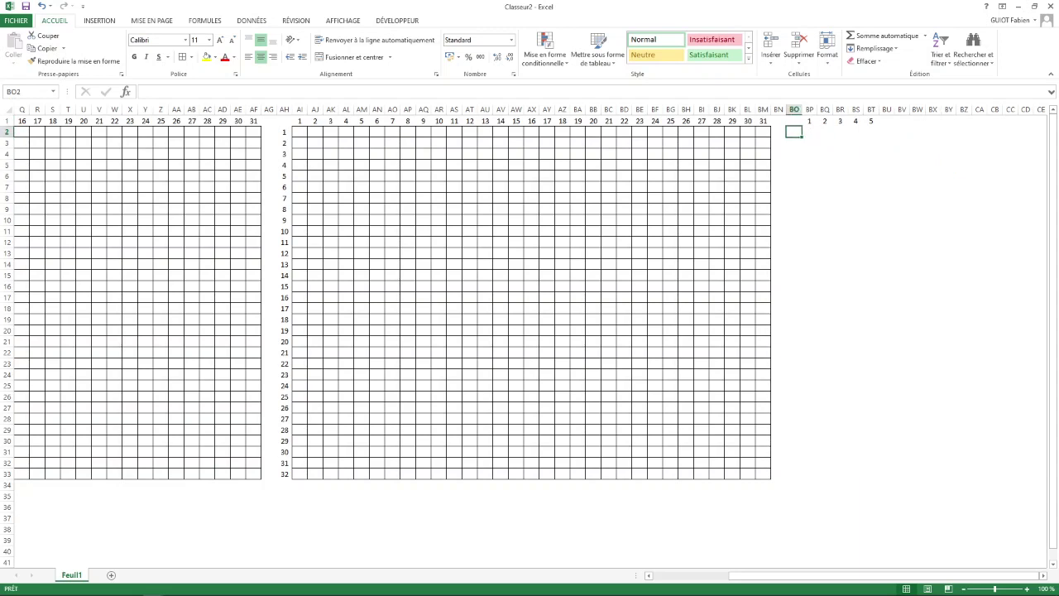
{"action": "left_click_drag", "start_coordinate": [794, 131], "coordinate": [793, 473]}
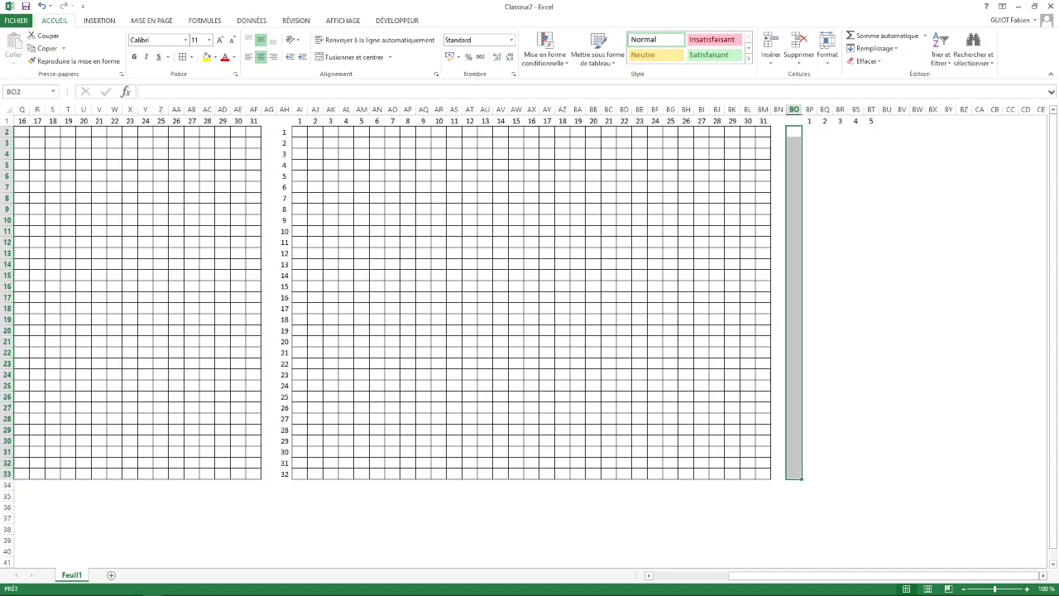
Copy the row numbers 1 to 32 from AH2:AH33 to BO2:BO33, and apply all borders to the five-column grid BP2:BT33
{"action": "left_click", "coordinate": [283, 131]}
{"action": "left_click_drag", "start_coordinate": [288, 134], "coordinate": [287, 374]}
{"action": "left_click_drag", "start_coordinate": [291, 401], "coordinate": [291, 478]}
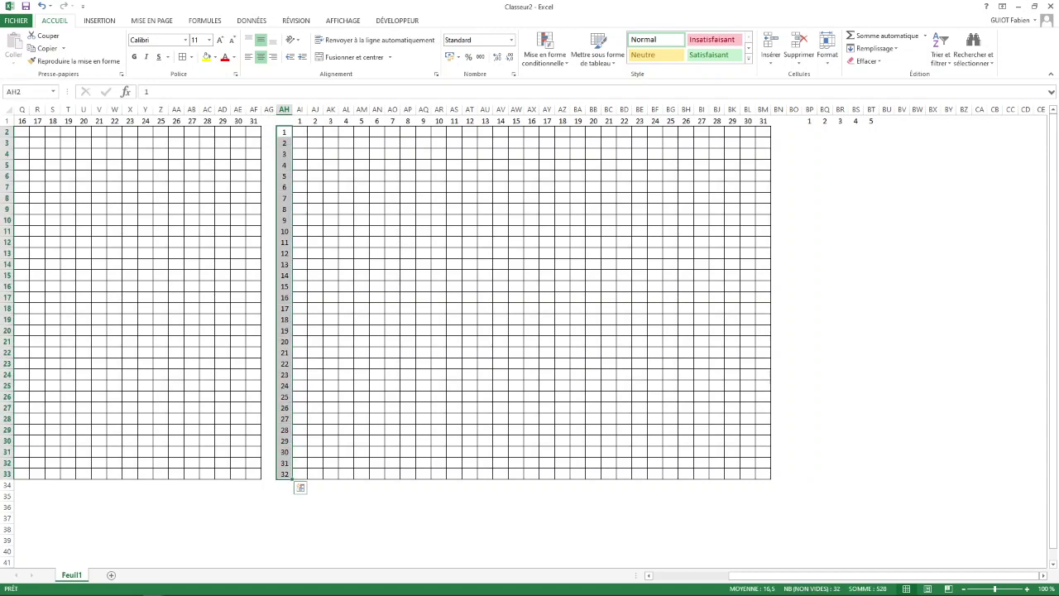
{"action": "key", "text": "ctrl+c"}
{"action": "left_click", "coordinate": [794, 132]}
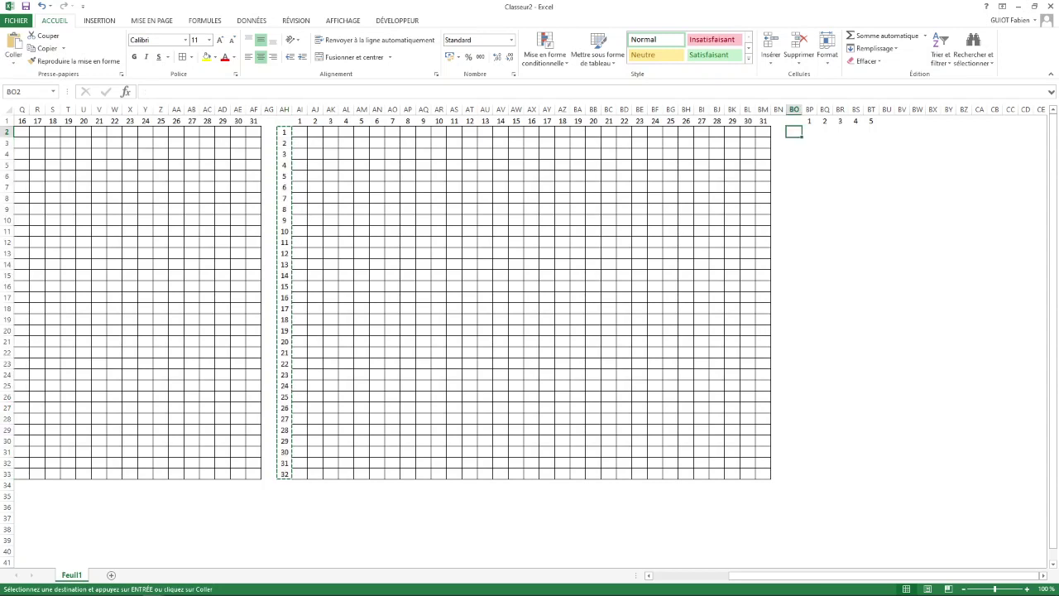
{"action": "key", "text": "ctrl+v"}
{"action": "key", "text": "ctrl+v"}
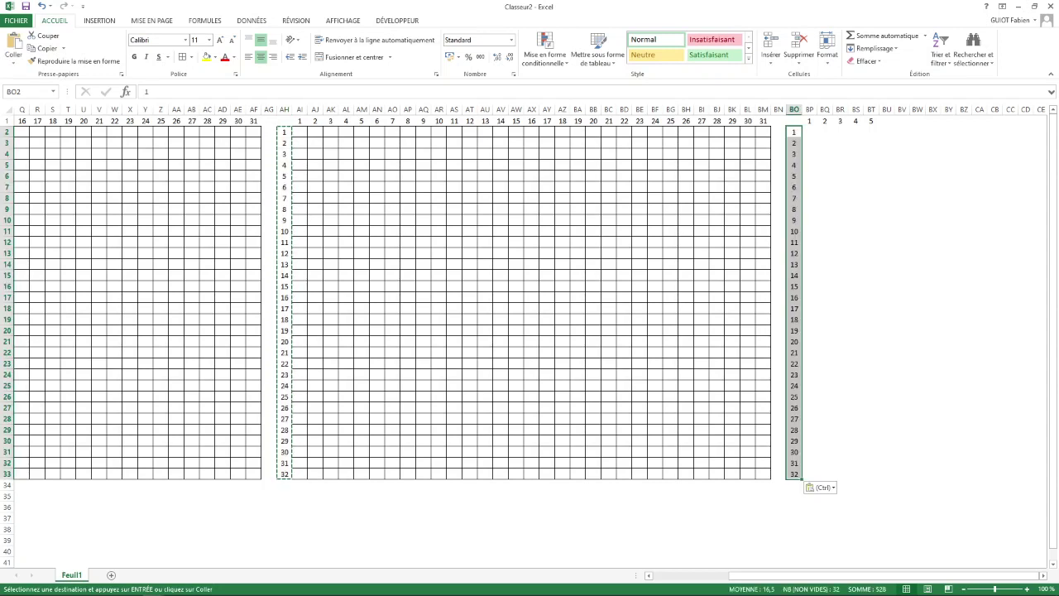
{"action": "left_click_drag", "start_coordinate": [809, 132], "coordinate": [877, 477]}
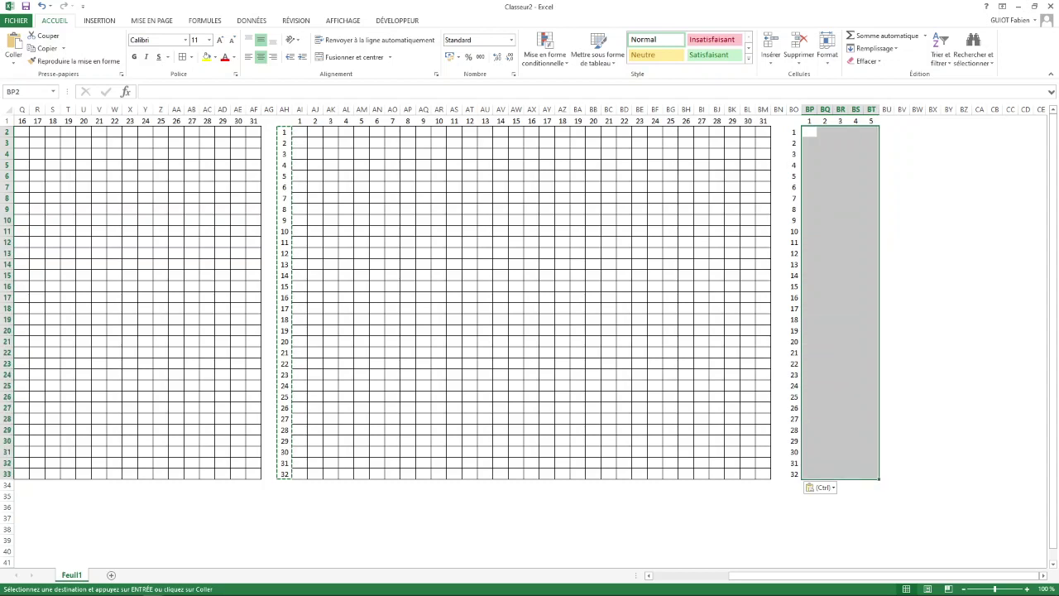
{"action": "left_click", "coordinate": [182, 56]}
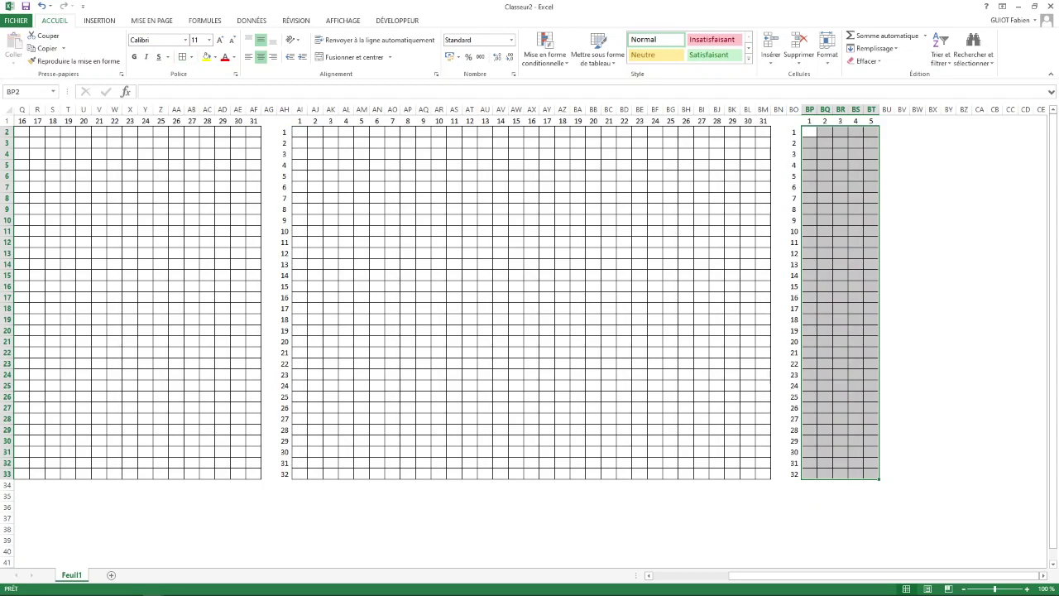
Fill the first 16 rows of column 1 in the small grid, BP2:BP17, with the value 1
{"action": "left_click_drag", "start_coordinate": [809, 132], "coordinate": [809, 298]}
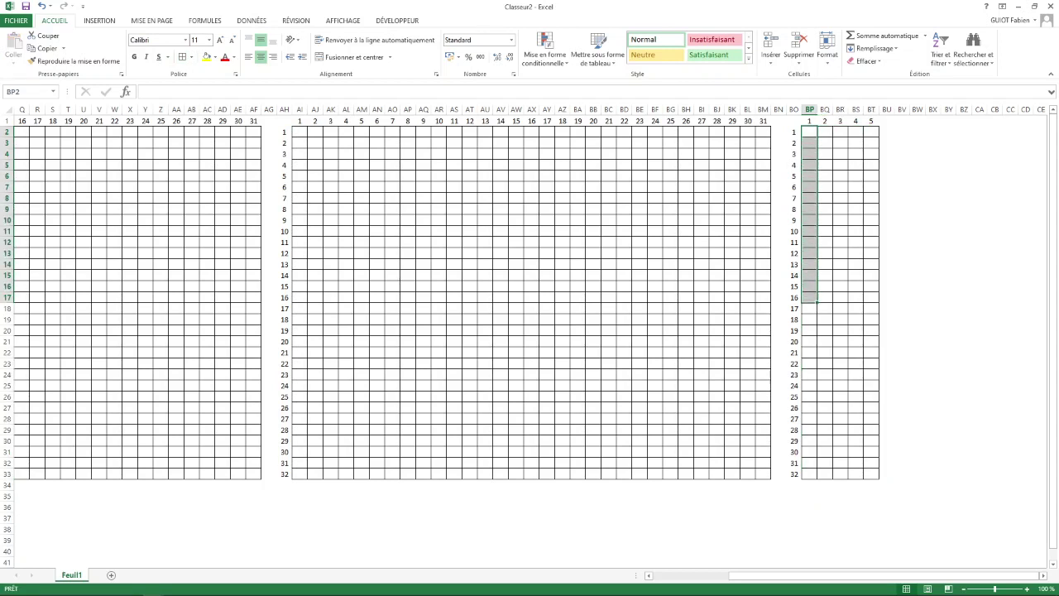
{"action": "type", "text": "1"}
{"action": "key", "text": "Return"}
{"action": "type", "text": "1"}
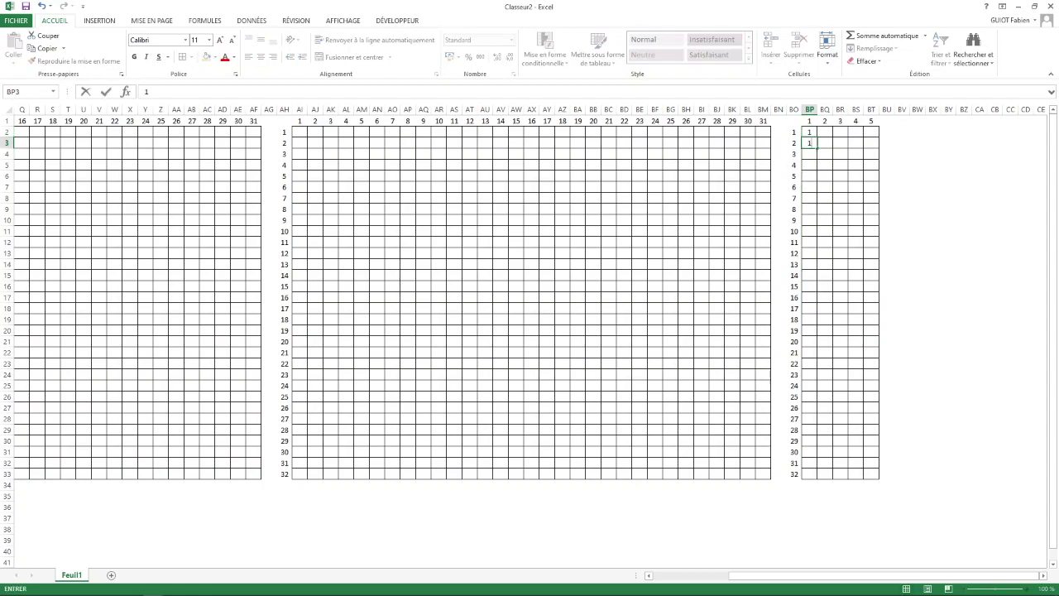
{"action": "key", "text": "Return"}
{"action": "left_click", "coordinate": [809, 133]}
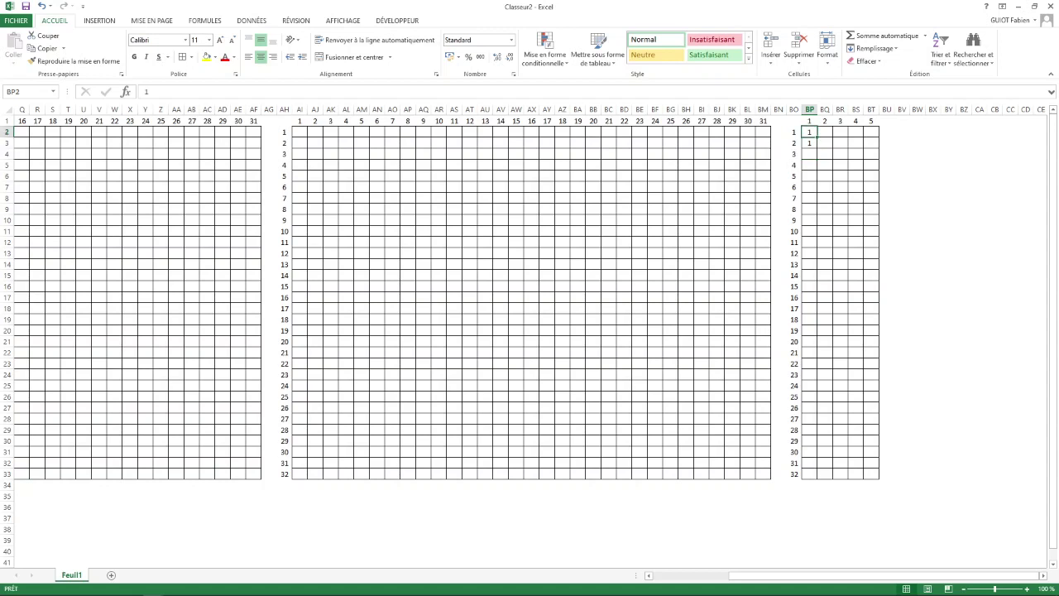
{"action": "left_click_drag", "start_coordinate": [809, 133], "coordinate": [823, 300]}
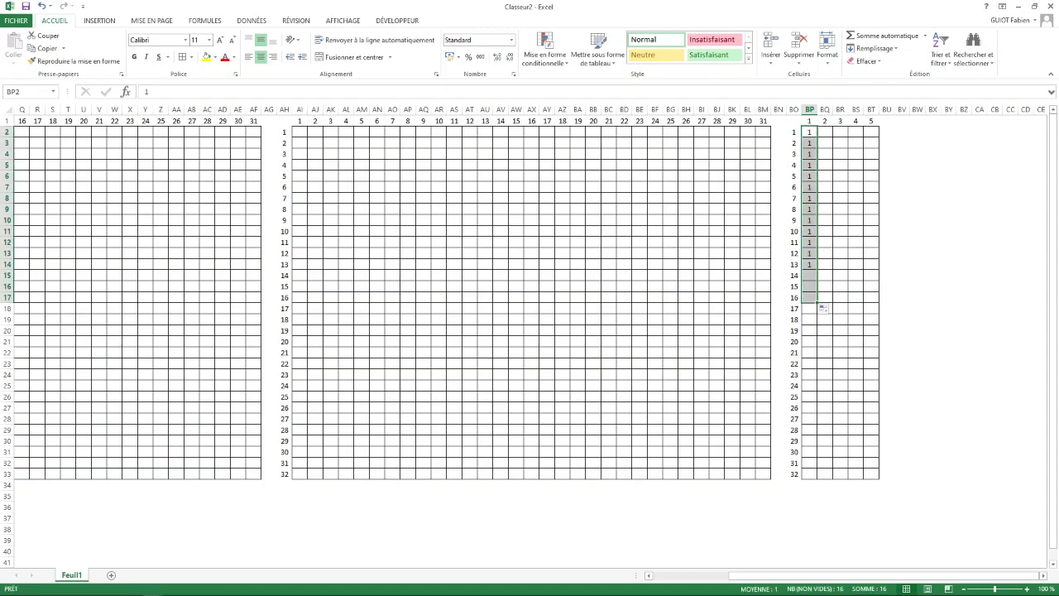
Fill the remaining 16 rows of column 1 in the small grid, BP18:BP33, with the value 2
{"action": "left_click", "coordinate": [809, 308]}
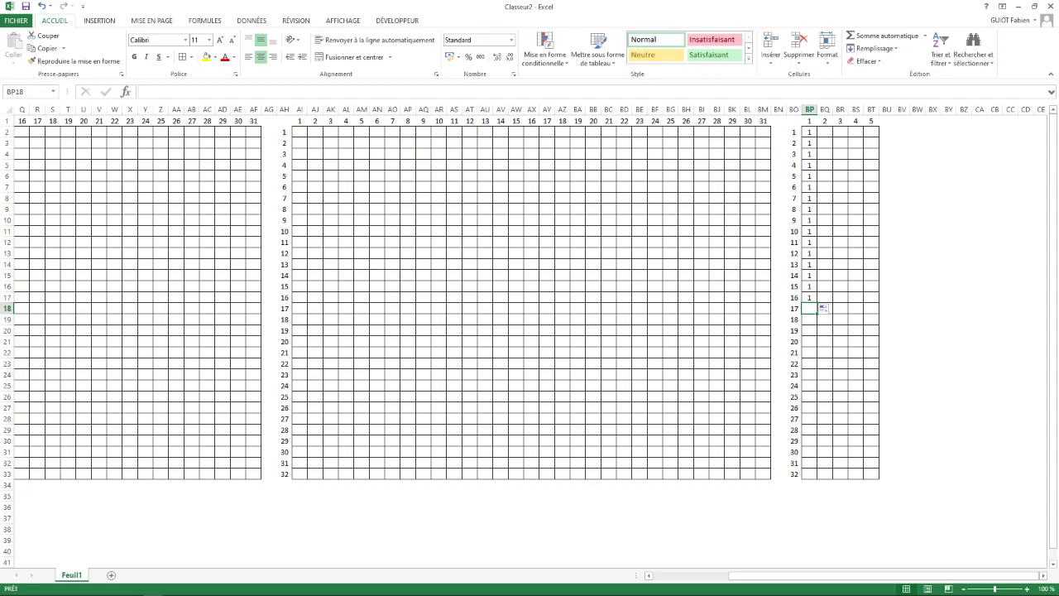
{"action": "type", "text": "2"}
{"action": "key", "text": "Return"}
{"action": "type", "text": "2"}
{"action": "left_click", "coordinate": [809, 308]}
{"action": "left_click_drag", "start_coordinate": [817, 312], "coordinate": [818, 475]}
{"action": "left_click", "coordinate": [1010, 320]}
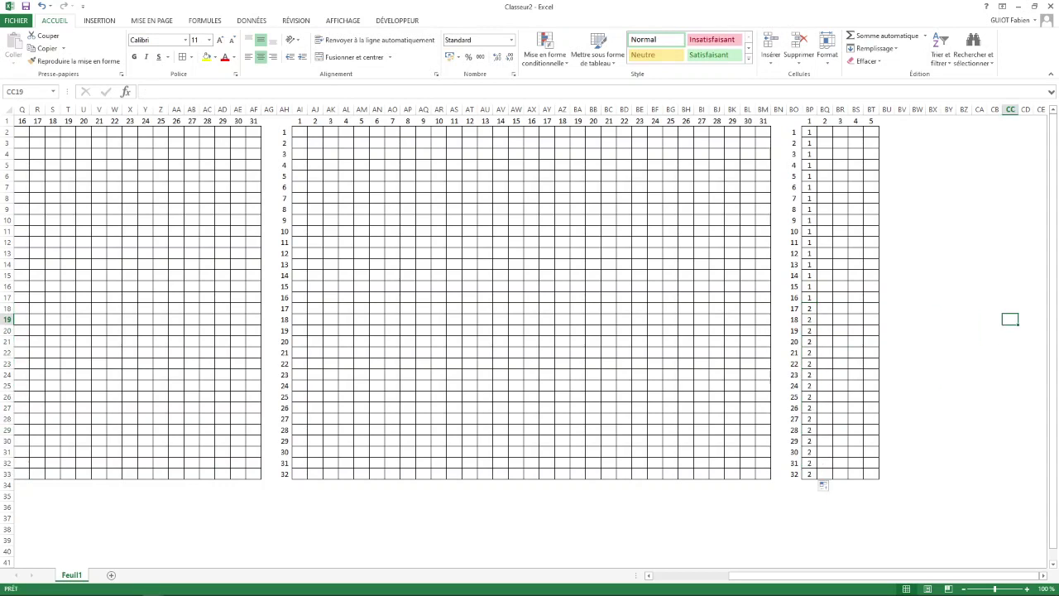
Copy the eight 1s from BP2:BP9 into the first eight rows of column 2, BQ2:BQ9
{"action": "left_click_drag", "start_coordinate": [809, 131], "coordinate": [809, 297]}
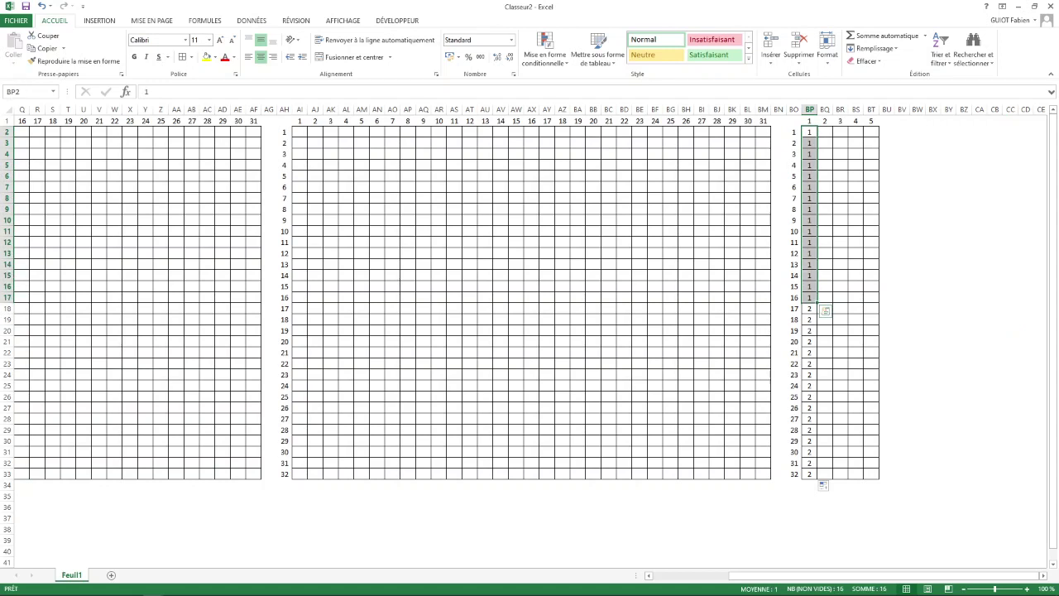
{"action": "left_click", "coordinate": [809, 132]}
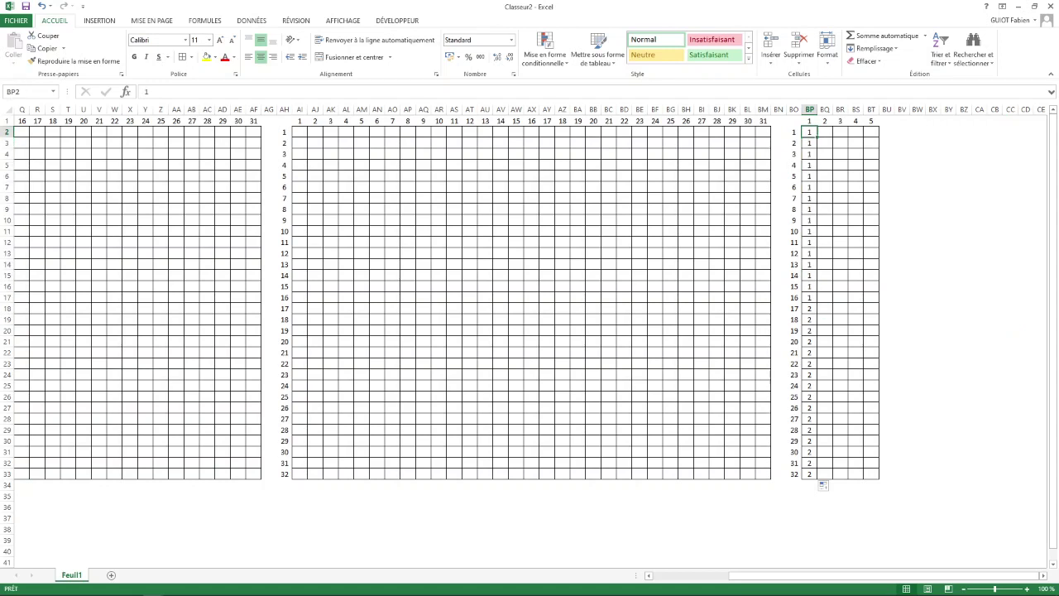
{"action": "left_click_drag", "start_coordinate": [809, 133], "coordinate": [809, 210]}
{"action": "key", "text": "ctrl+c"}
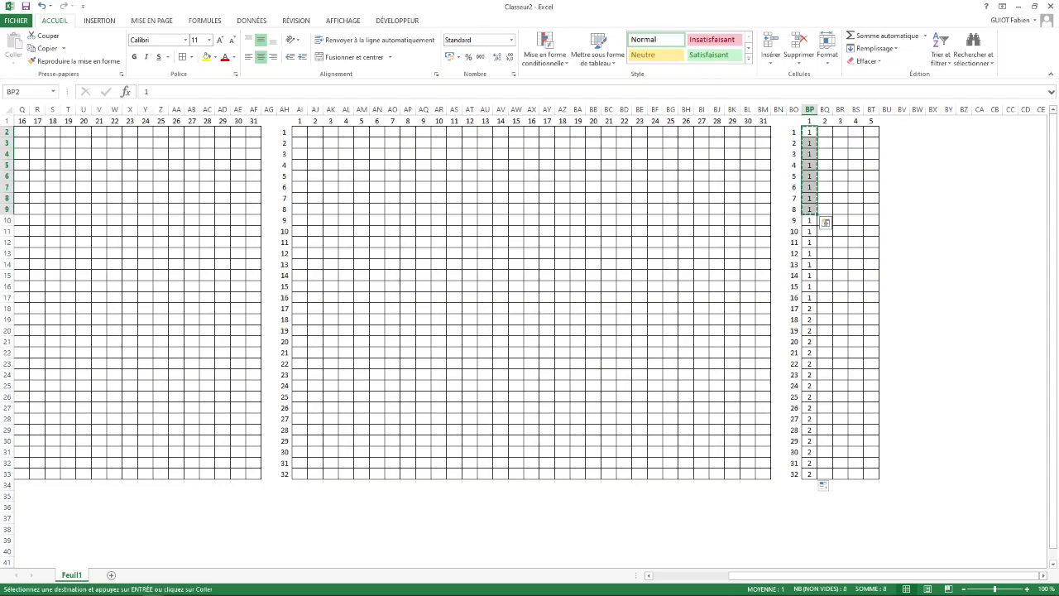
{"action": "left_click", "coordinate": [825, 132]}
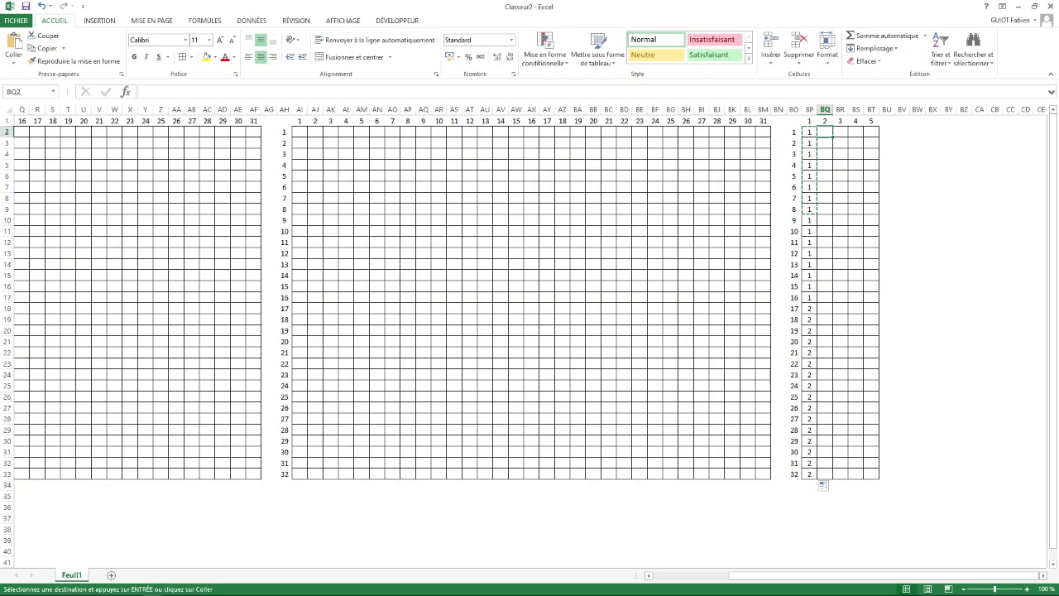
{"action": "key", "text": "ctrl+v"}
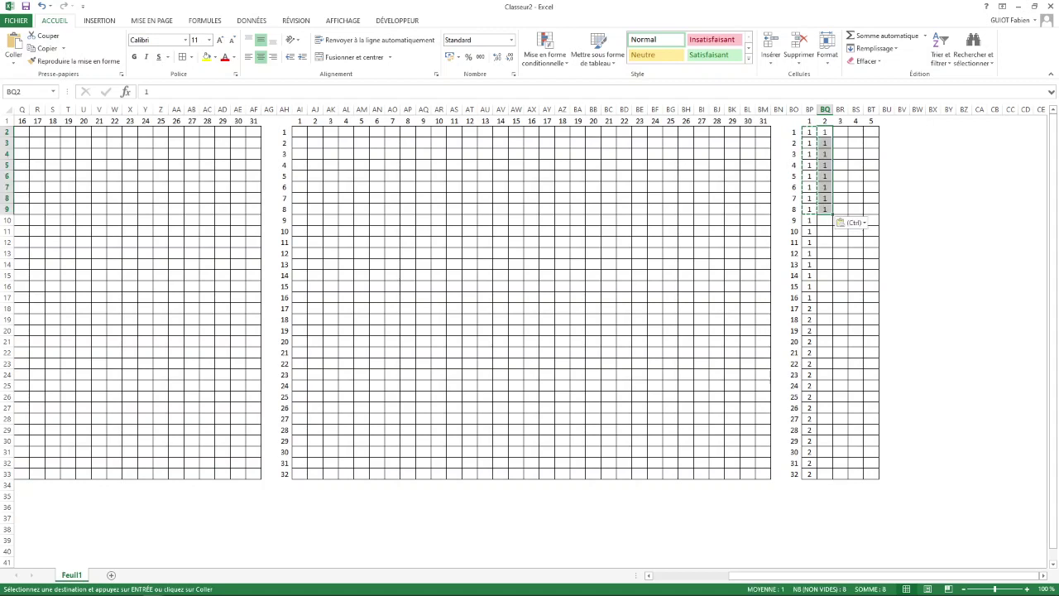
Copy eight 2s from BP18:BP25 into rows 9 to 16 of column 2, BQ10:BQ17
{"action": "left_click_drag", "start_coordinate": [809, 308], "coordinate": [809, 385]}
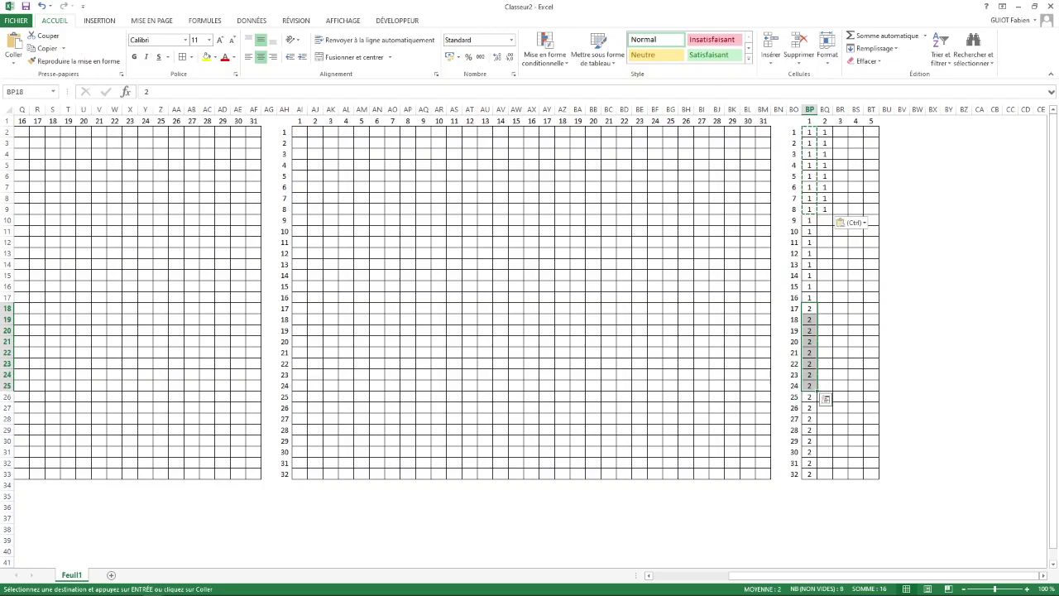
{"action": "key", "text": "ctrl+c"}
{"action": "left_click", "coordinate": [825, 220]}
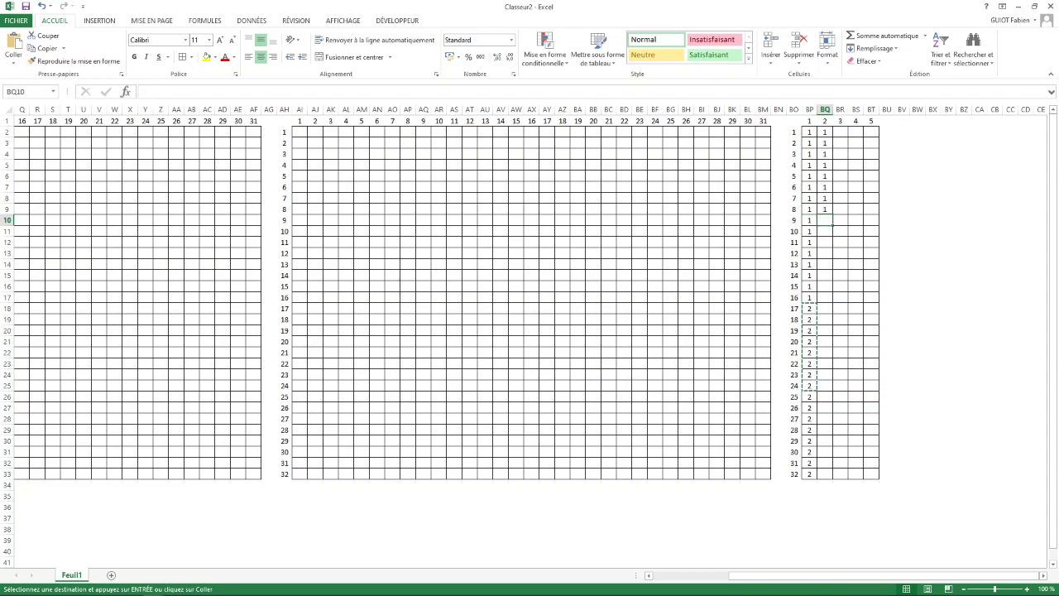
{"action": "key", "text": "ctrl+v"}
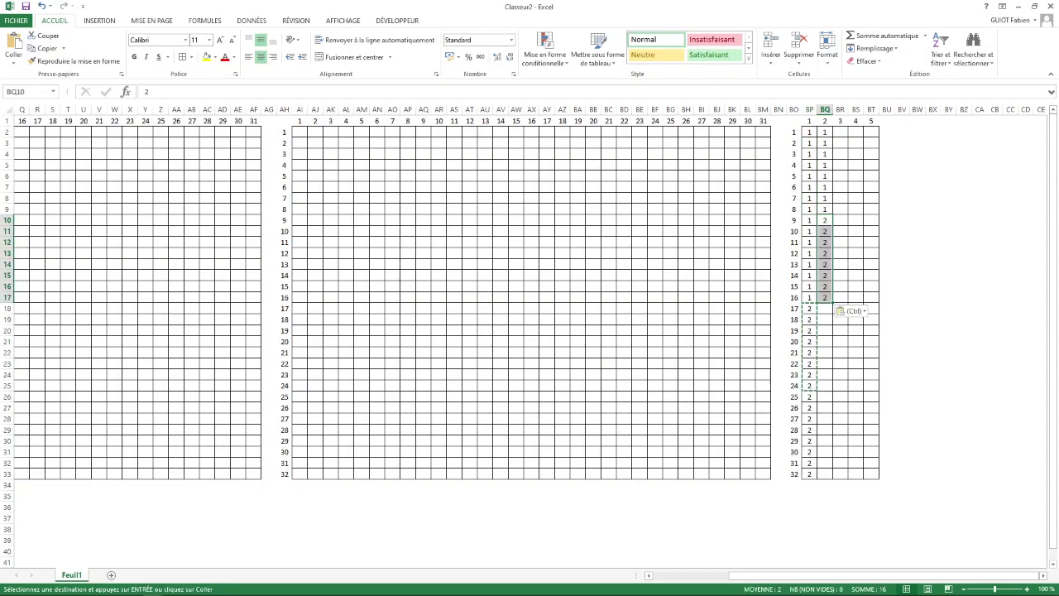
Duplicate the 16-row pattern of 1s and 2s from BQ2:BQ17 into BQ18:BQ33 to complete column 2
{"action": "left_click_drag", "start_coordinate": [809, 132], "coordinate": [809, 297]}
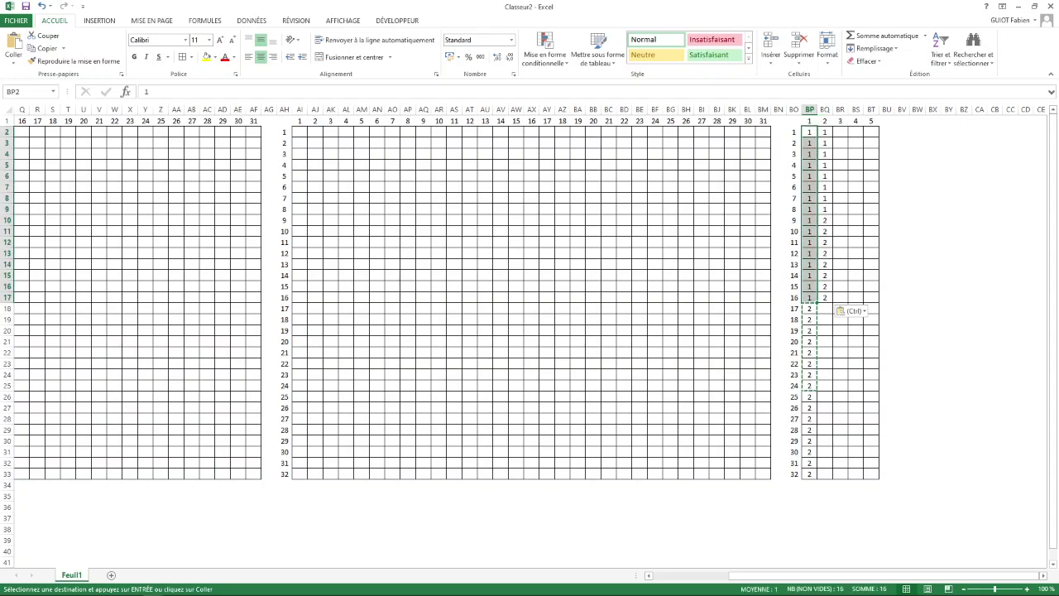
{"action": "left_click_drag", "start_coordinate": [824, 133], "coordinate": [824, 298]}
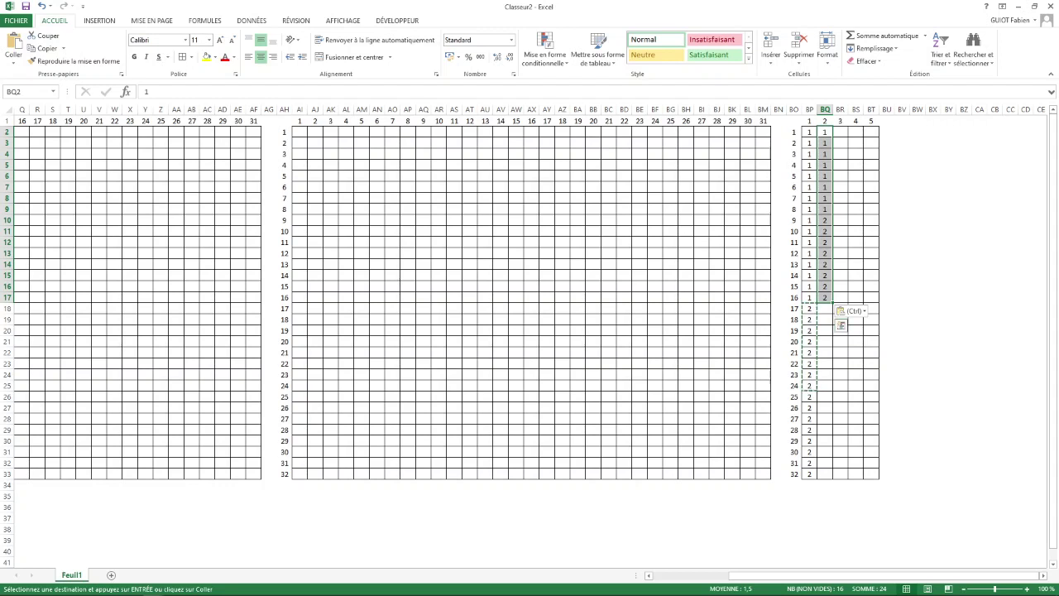
{"action": "key", "text": "ctrl+c"}
{"action": "left_click", "coordinate": [825, 308]}
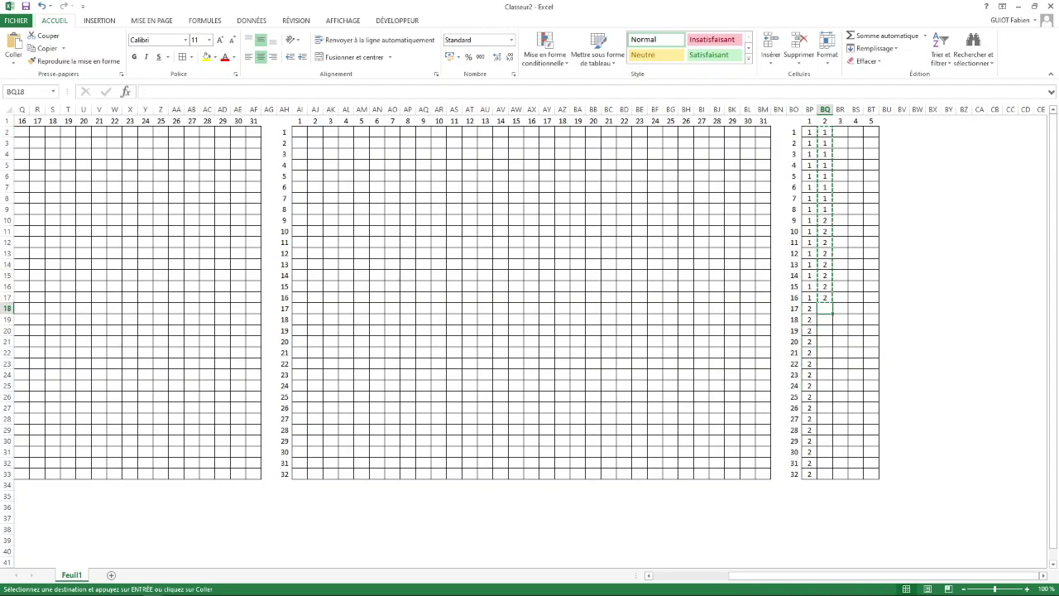
{"action": "key", "text": "ctrl+v"}
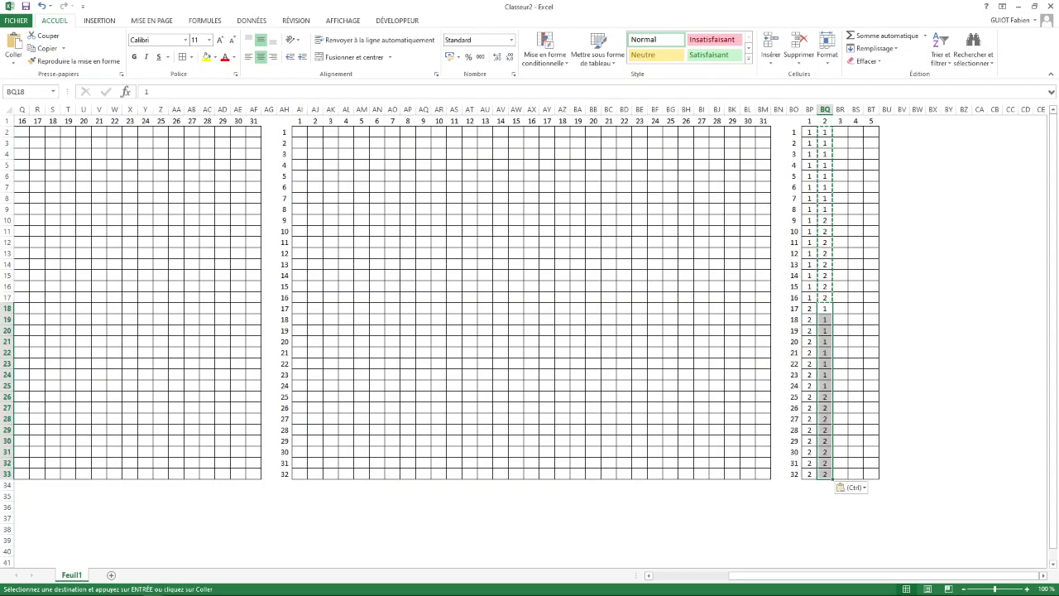
Copy four 1s from BQ2:BQ5 into the first four rows of column 3, BR2:BR5
{"action": "left_click", "coordinate": [840, 133]}
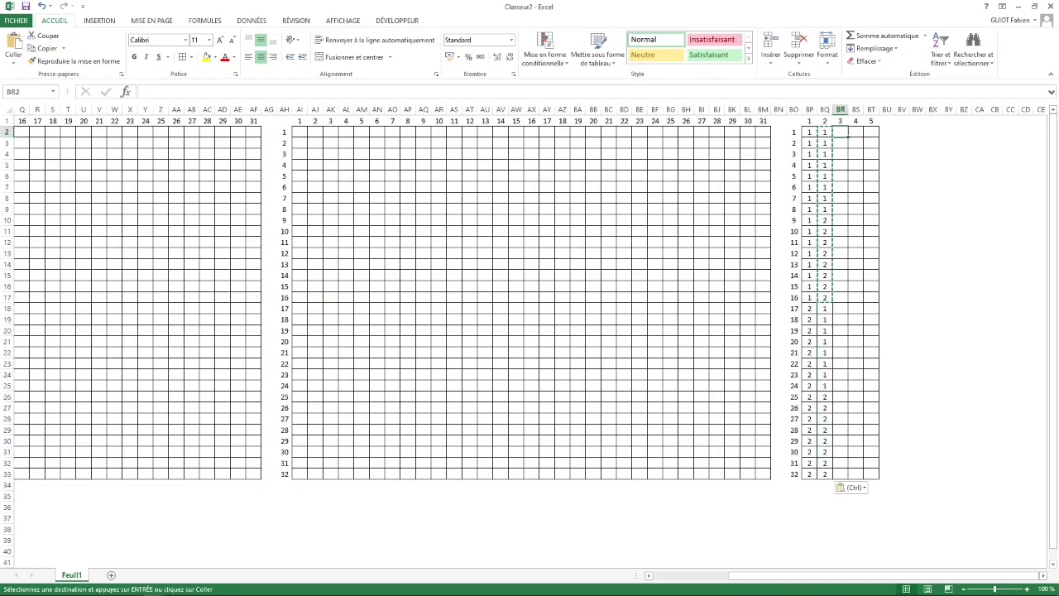
{"action": "left_click_drag", "start_coordinate": [824, 133], "coordinate": [825, 165]}
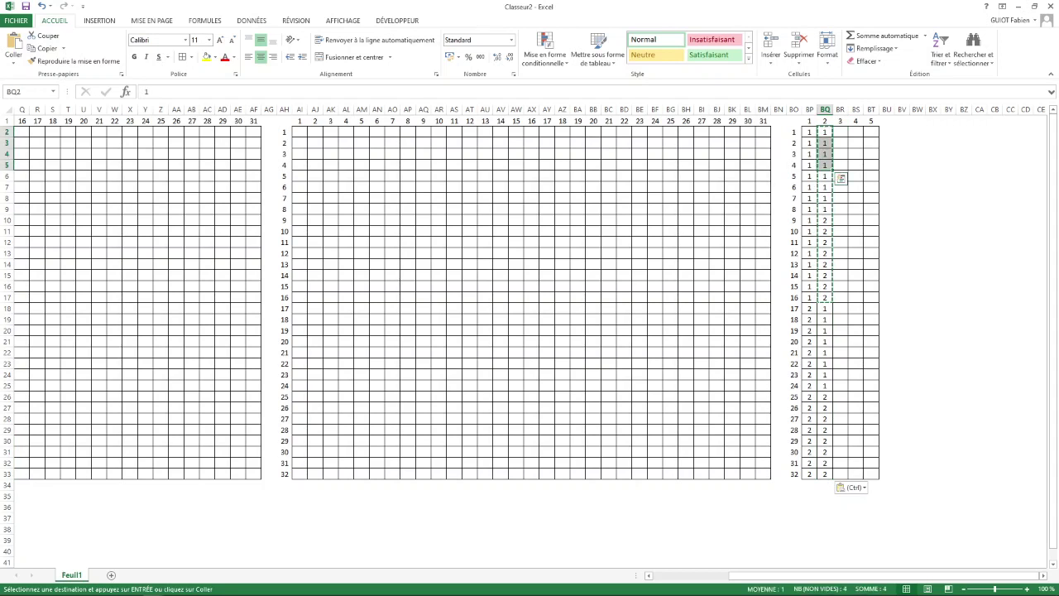
{"action": "key", "text": "ctrl+c"}
{"action": "left_click", "coordinate": [841, 132]}
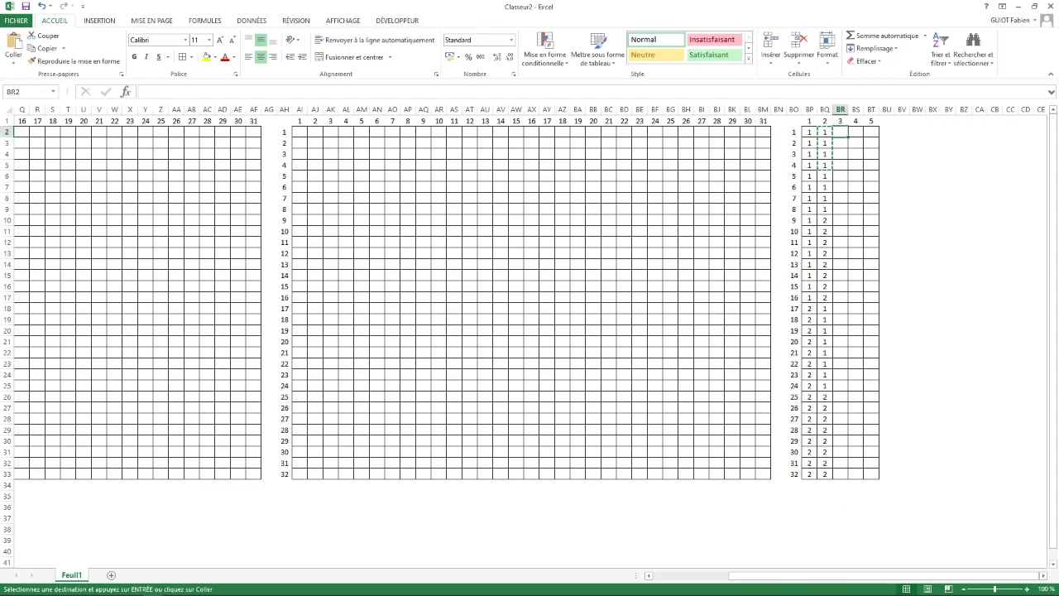
{"action": "key", "text": "ctrl+v"}
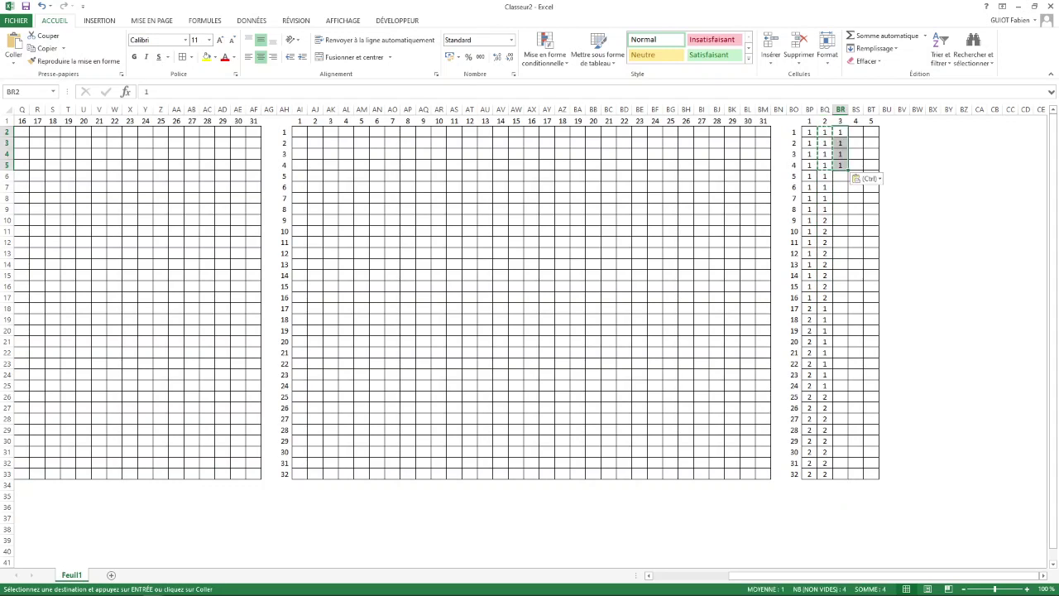
Copy four 2s from BQ10:BQ13 into rows 5 to 8 of column 3, BR6:BR9
{"action": "left_click_drag", "start_coordinate": [825, 220], "coordinate": [824, 253]}
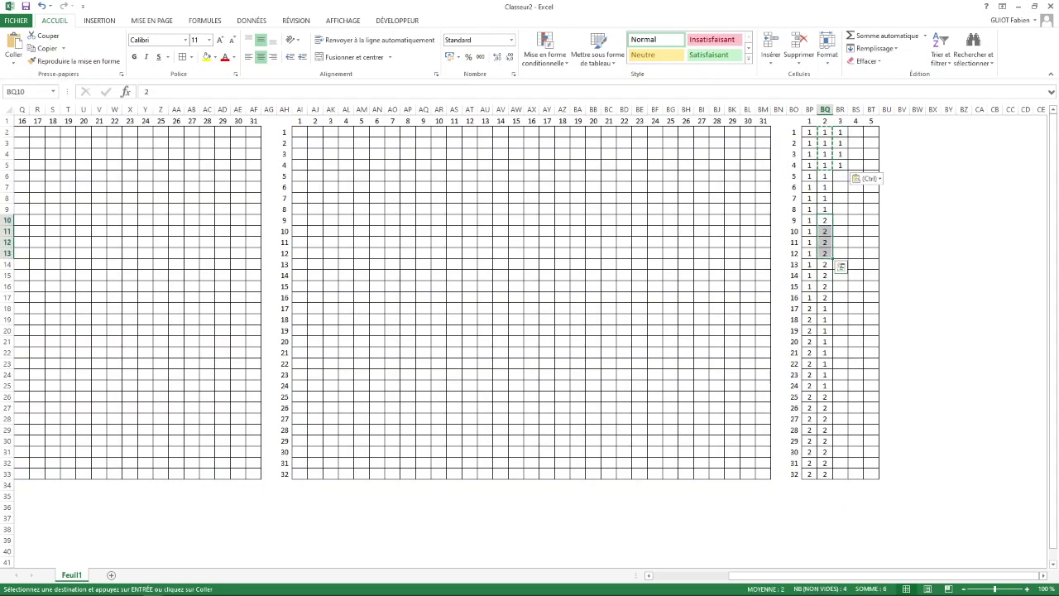
{"action": "key", "text": "ctrl+c"}
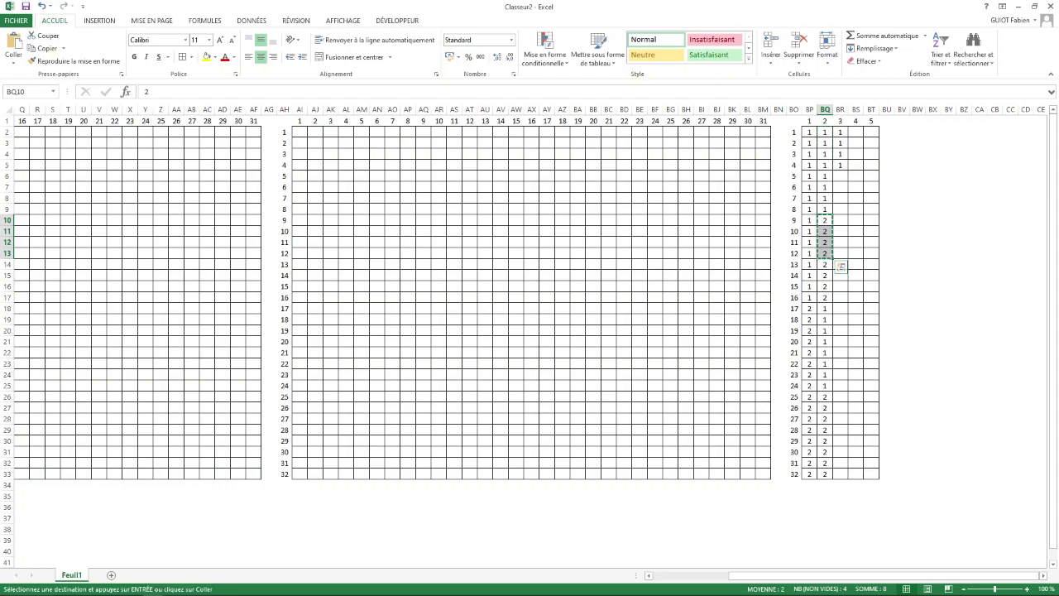
{"action": "left_click", "coordinate": [840, 176]}
{"action": "key", "text": "ctrl+v"}
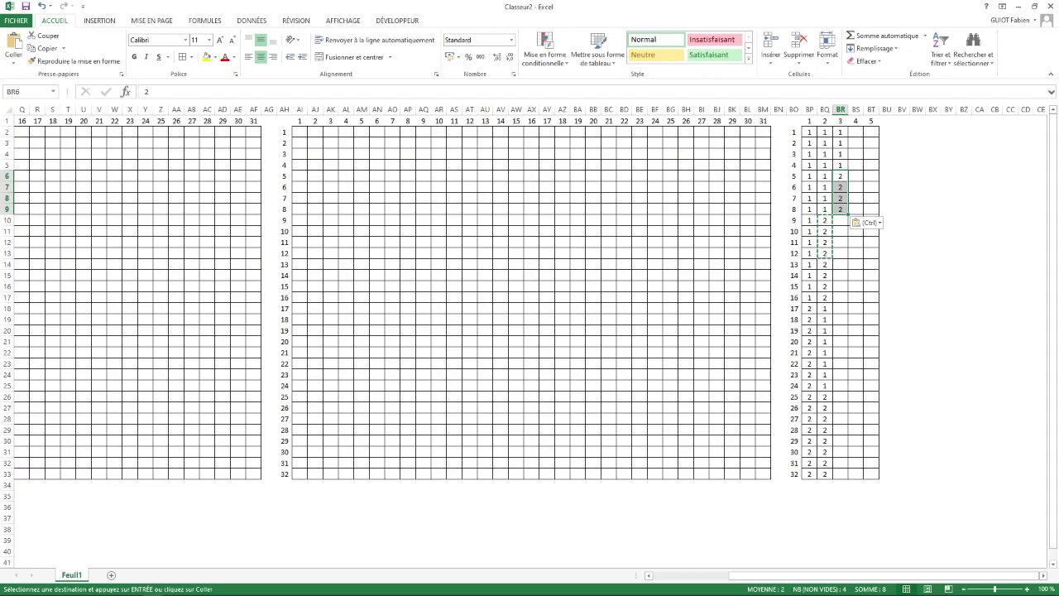
{"action": "left_click", "coordinate": [825, 132]}
{"action": "left_click_drag", "start_coordinate": [825, 132], "coordinate": [824, 210]}
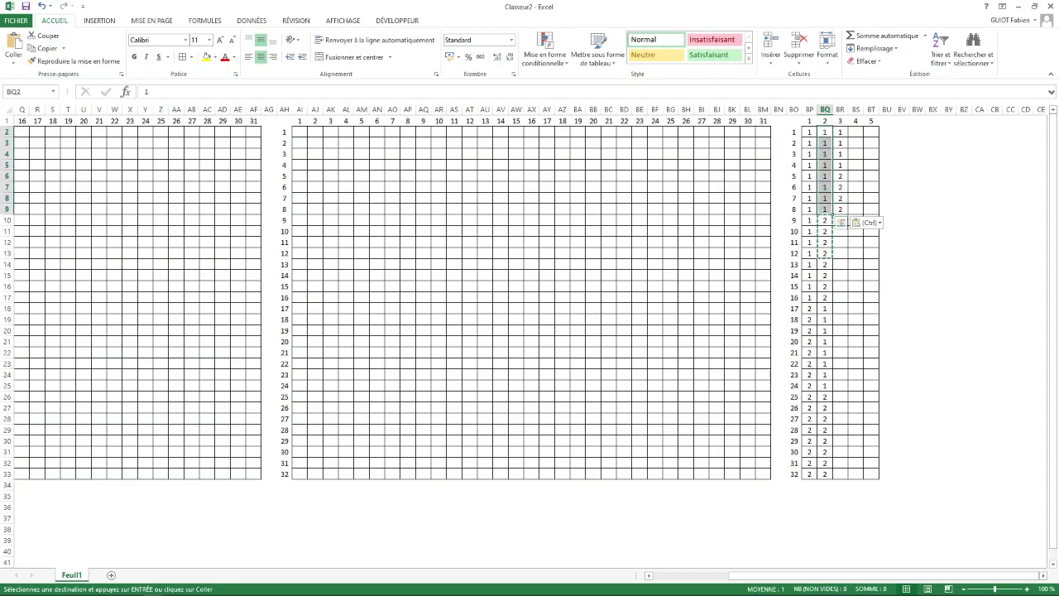
{"action": "key", "text": "Right"}
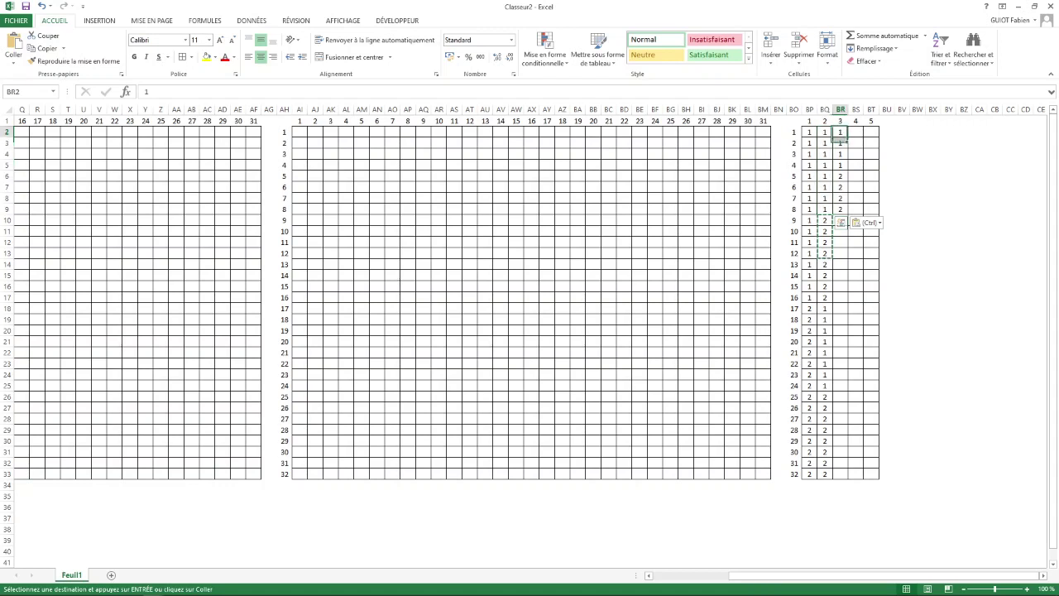
{"action": "key", "text": "shift+Down"}
{"action": "key", "text": "shift+Down"}
{"action": "key", "text": "shift+Down"}
{"action": "left_click_drag", "start_coordinate": [840, 177], "coordinate": [840, 209]}
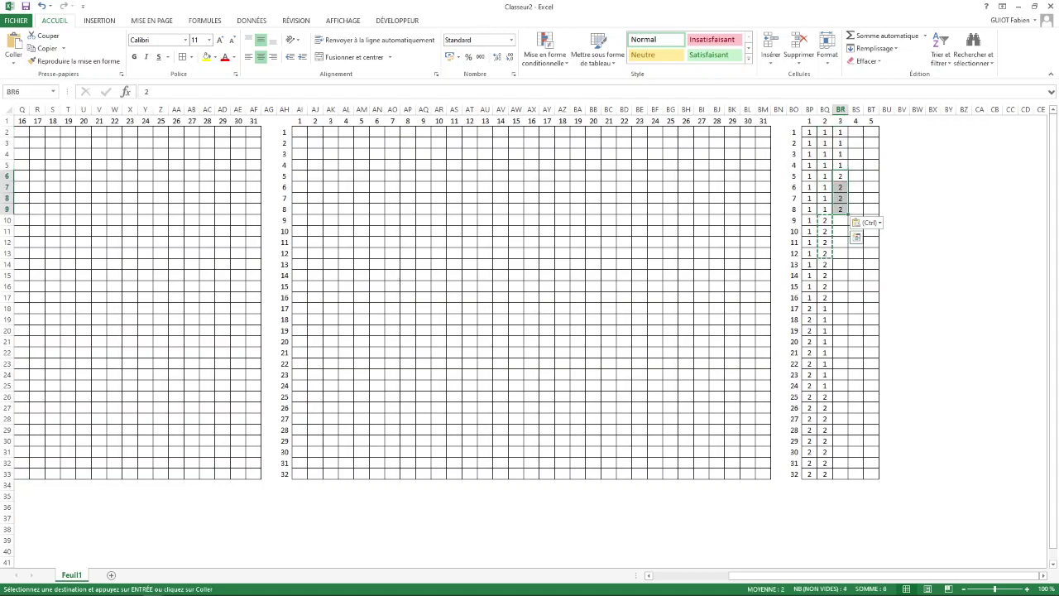
Duplicate the eight-row pattern in BR2:BR9 into BR10:BR17, BR18:BR25 and BR26:BR33 to complete column 3
{"action": "left_click", "coordinate": [840, 132]}
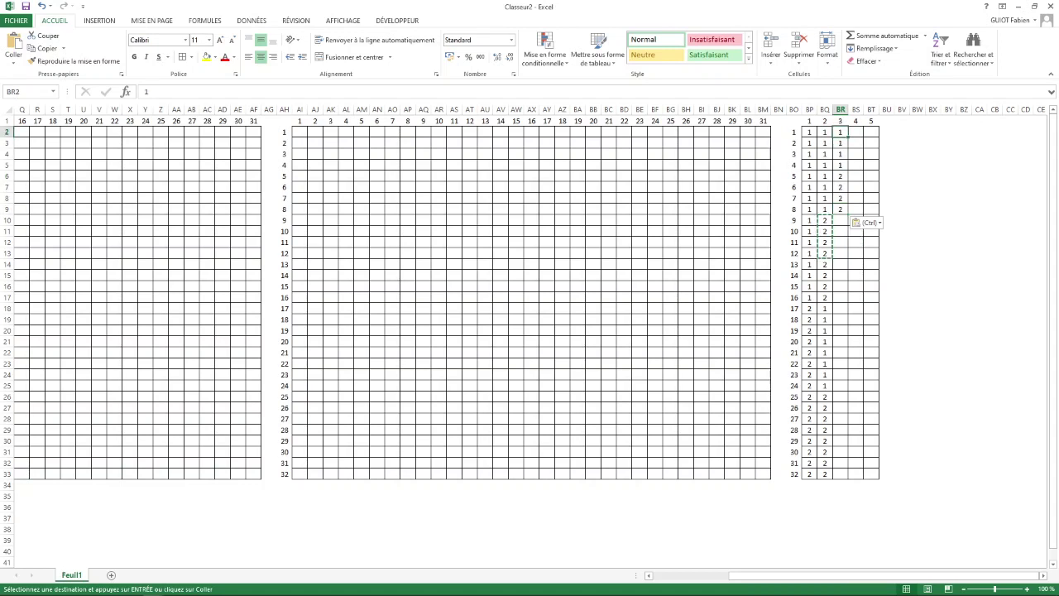
{"action": "key", "text": "shift+Down"}
{"action": "key", "text": "shift+Down"}
{"action": "key", "text": "shift+Down"}
{"action": "key", "text": "shift+Down"}
{"action": "key", "text": "shift+Down"}
{"action": "key", "text": "shift+Down"}
{"action": "key", "text": "shift+Down"}
{"action": "key", "text": "ctrl+c"}
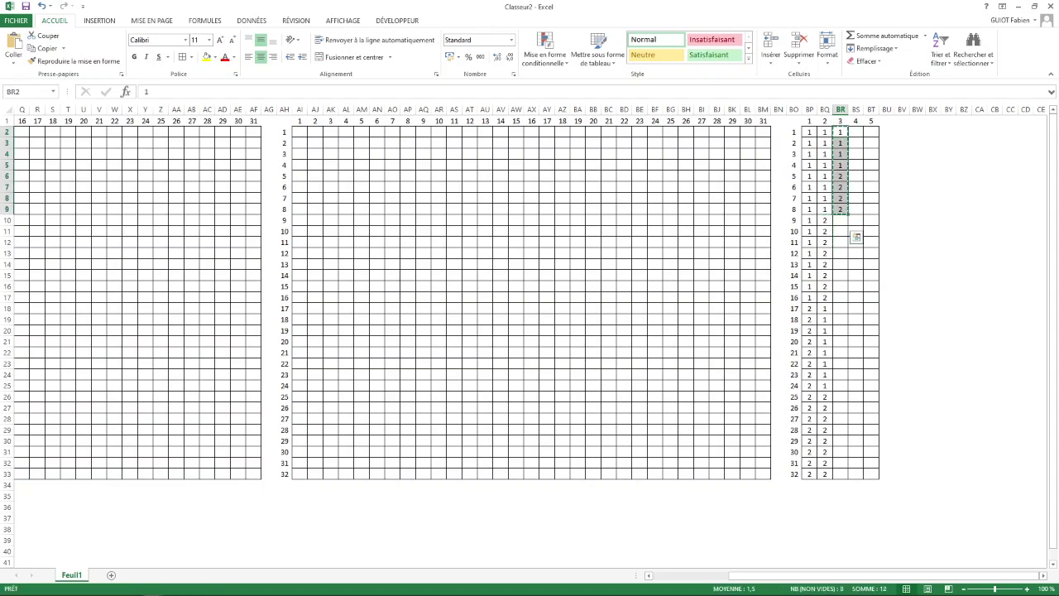
{"action": "left_click", "coordinate": [840, 220]}
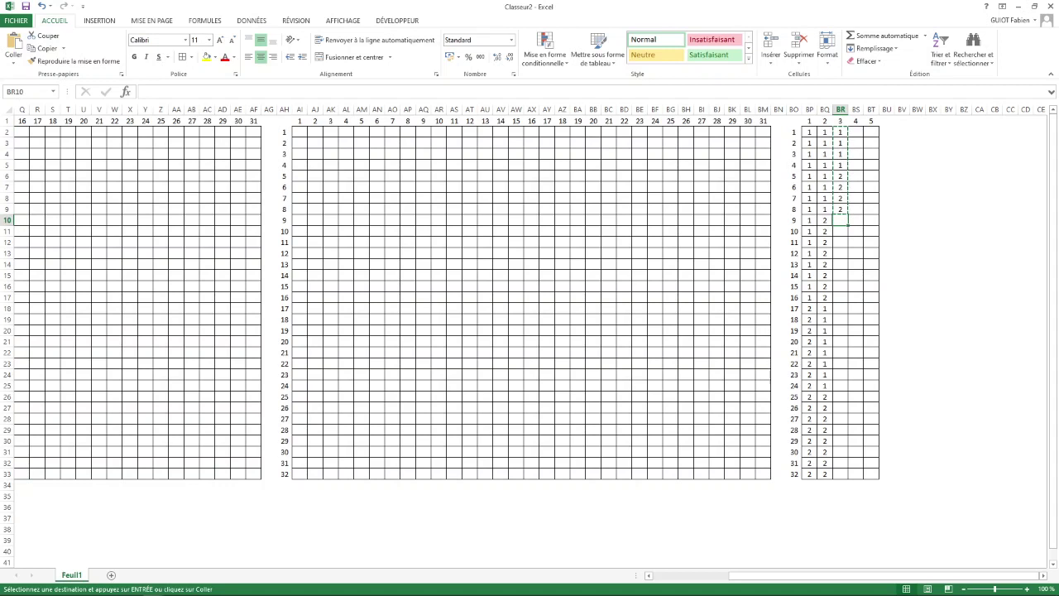
{"action": "key", "text": "ctrl+v"}
{"action": "left_click", "coordinate": [840, 308]}
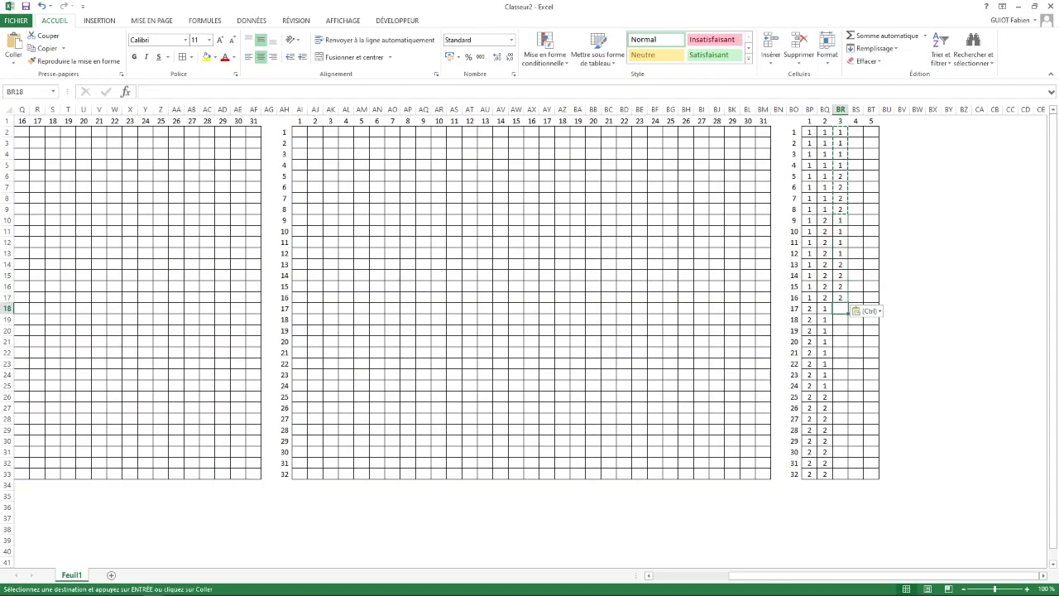
{"action": "key", "text": "ctrl+v"}
{"action": "left_click", "coordinate": [840, 398]}
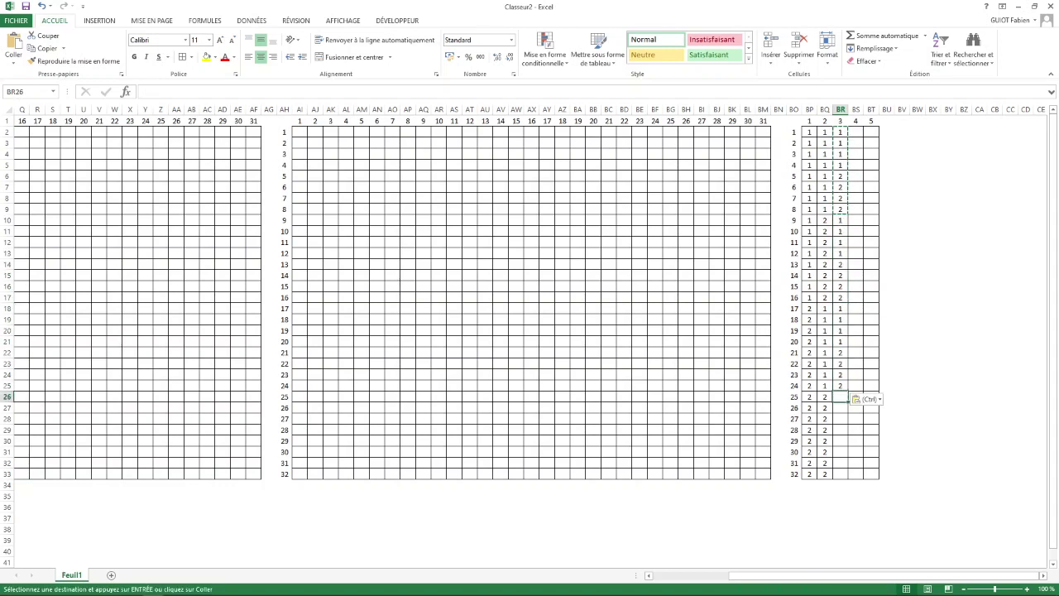
{"action": "key", "text": "ctrl+v"}
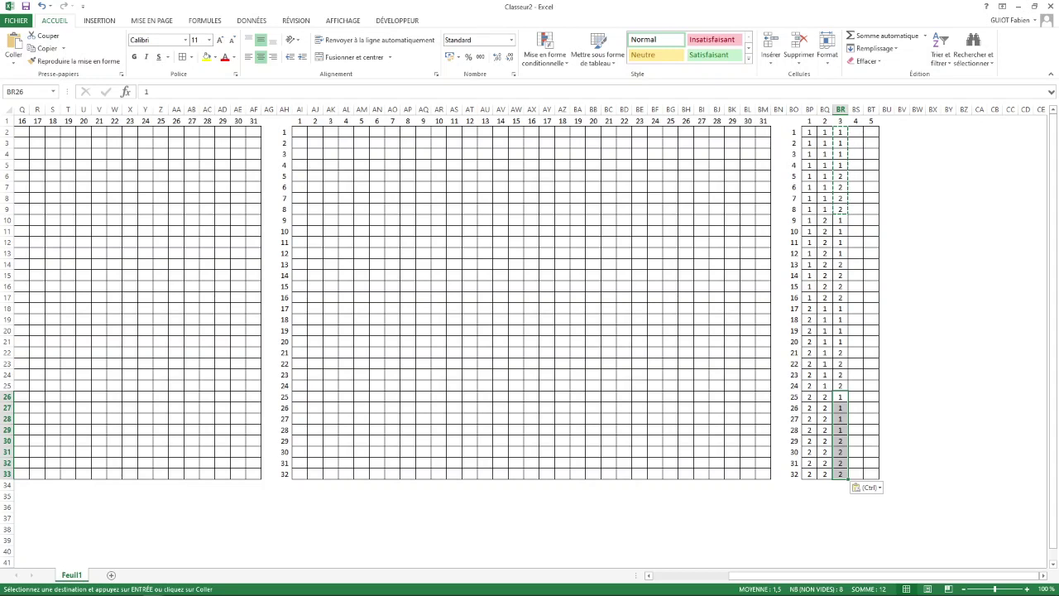
Copy the 1, 1, 2, 2 sequence from BR4:BR7 into the first four rows of column 4, BS2:BS5
{"action": "left_click", "coordinate": [855, 132]}
{"action": "left_click", "coordinate": [840, 133]}
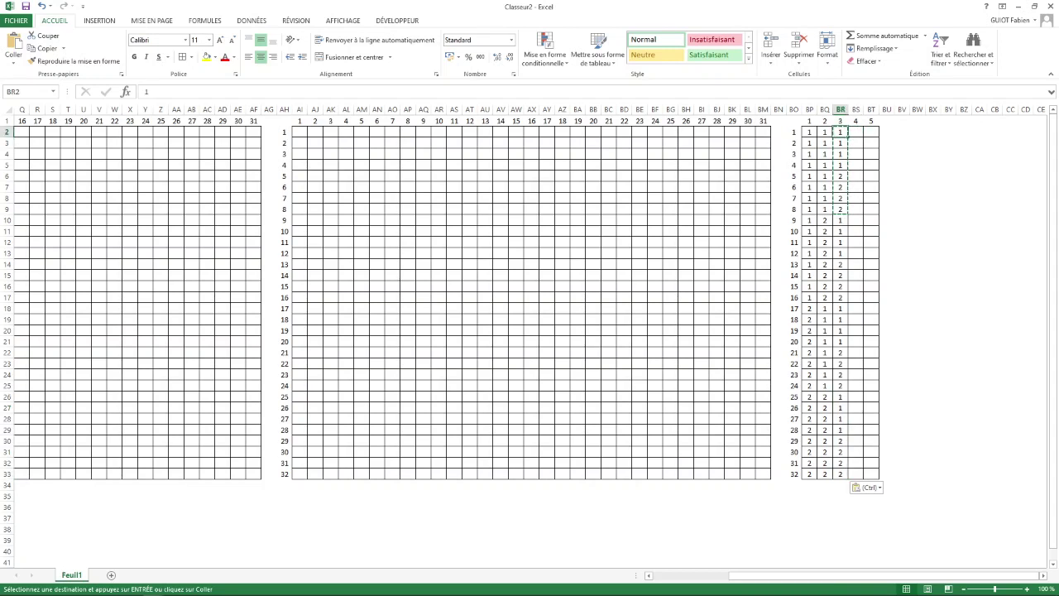
{"action": "key", "text": "shift+Down"}
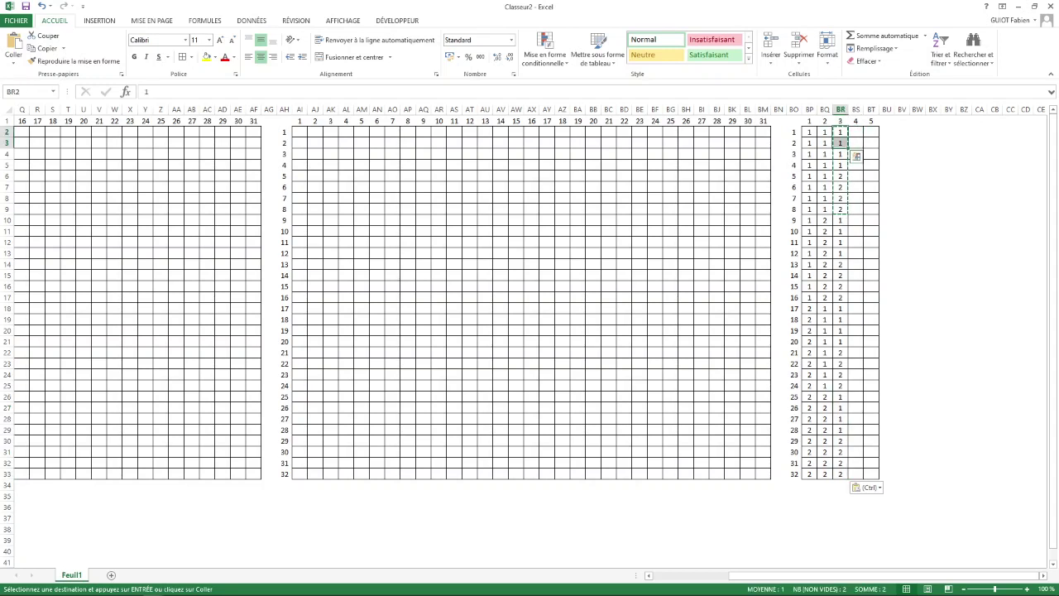
{"action": "left_click_drag", "start_coordinate": [840, 154], "coordinate": [839, 187]}
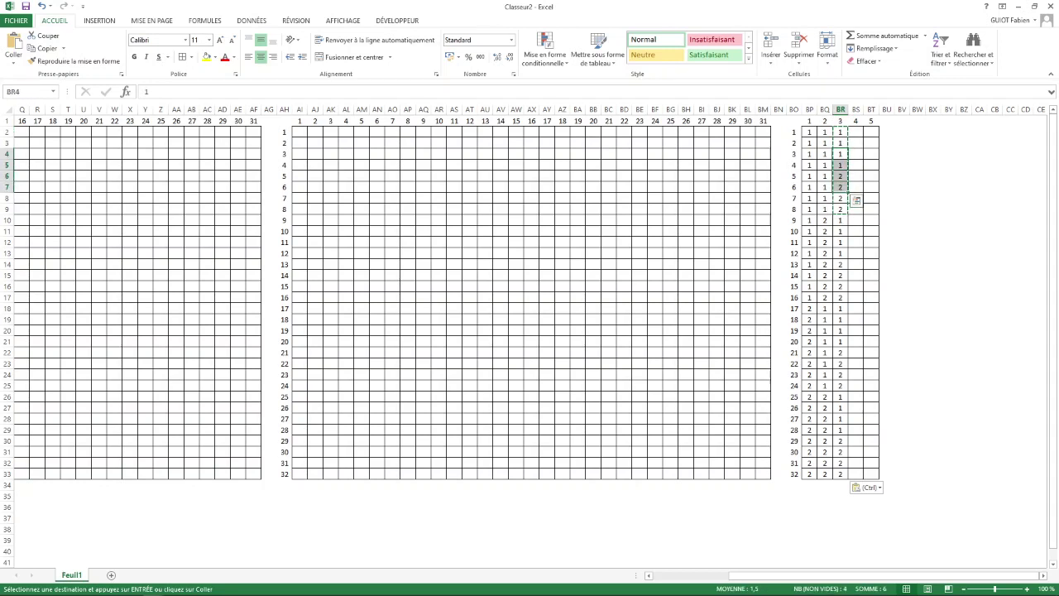
{"action": "key", "text": "ctrl+c"}
{"action": "left_click", "coordinate": [855, 132]}
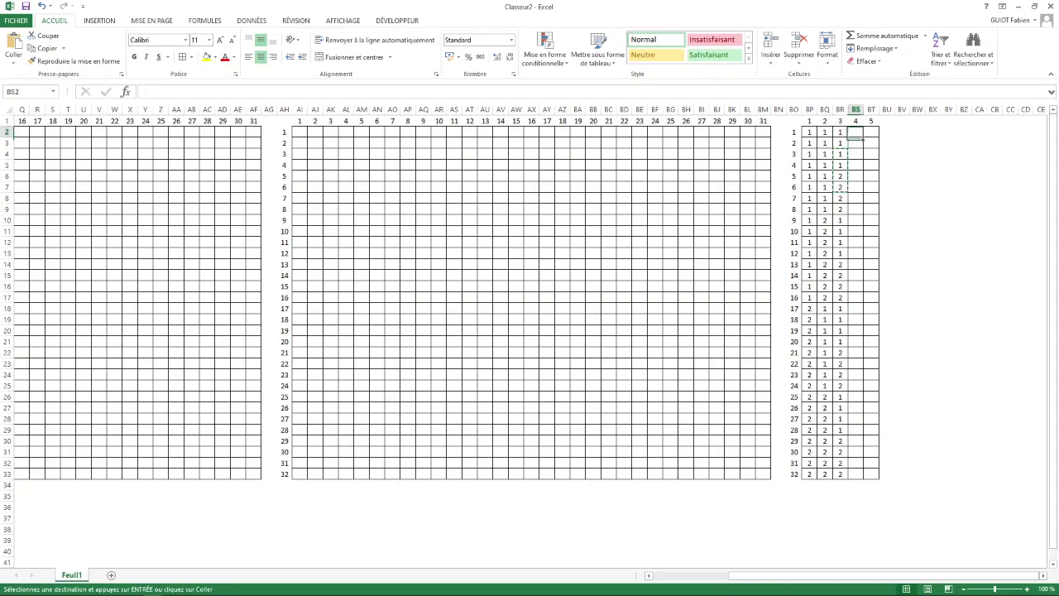
{"action": "key", "text": "ctrl+v"}
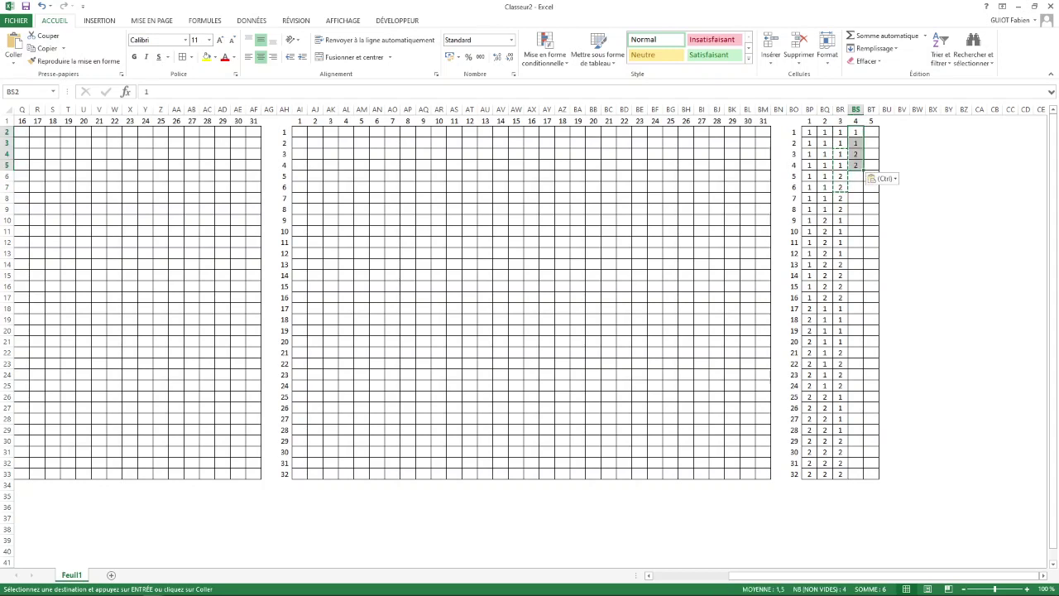
Copy the four-row pattern in BS2:BS5 into rows 5 to 8 of column 4, BS6:BS9
{"action": "left_click_drag", "start_coordinate": [840, 133], "coordinate": [840, 165]}
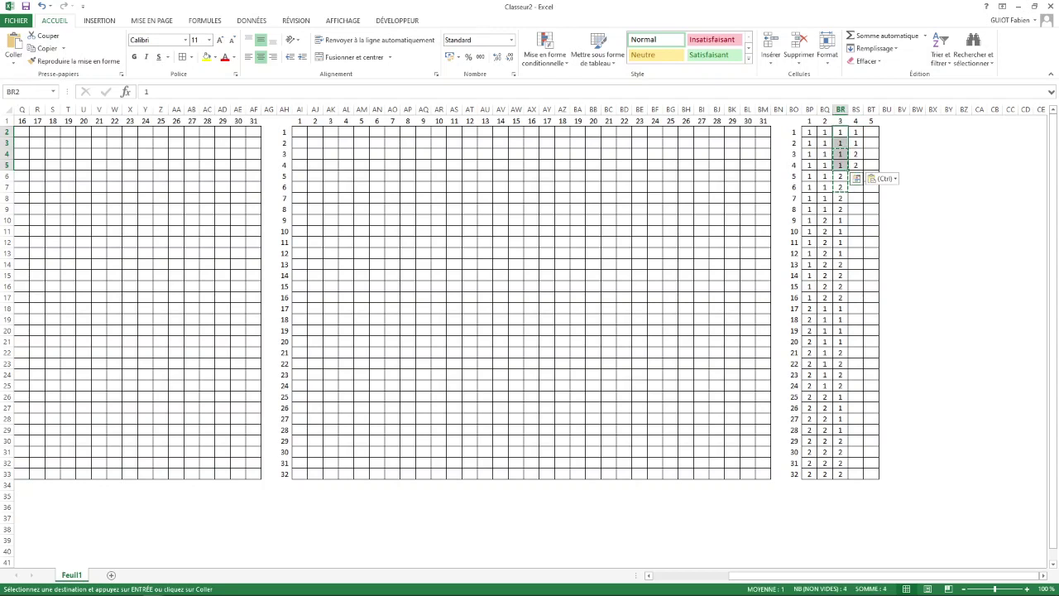
{"action": "key", "text": "Right"}
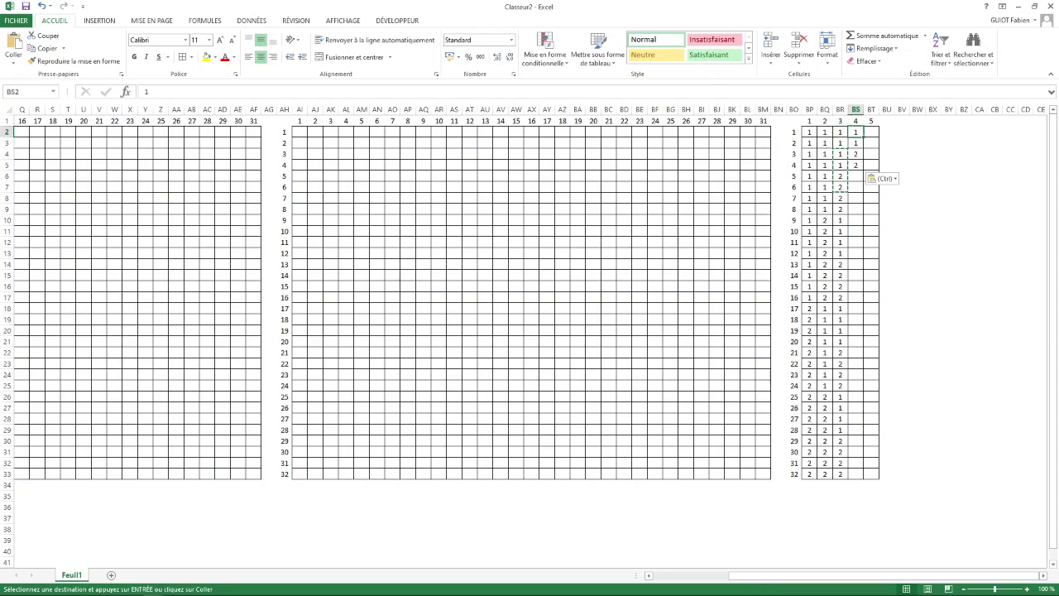
{"action": "key", "text": "shift+Down"}
{"action": "key", "text": "shift+Down"}
{"action": "key", "text": "shift+Down"}
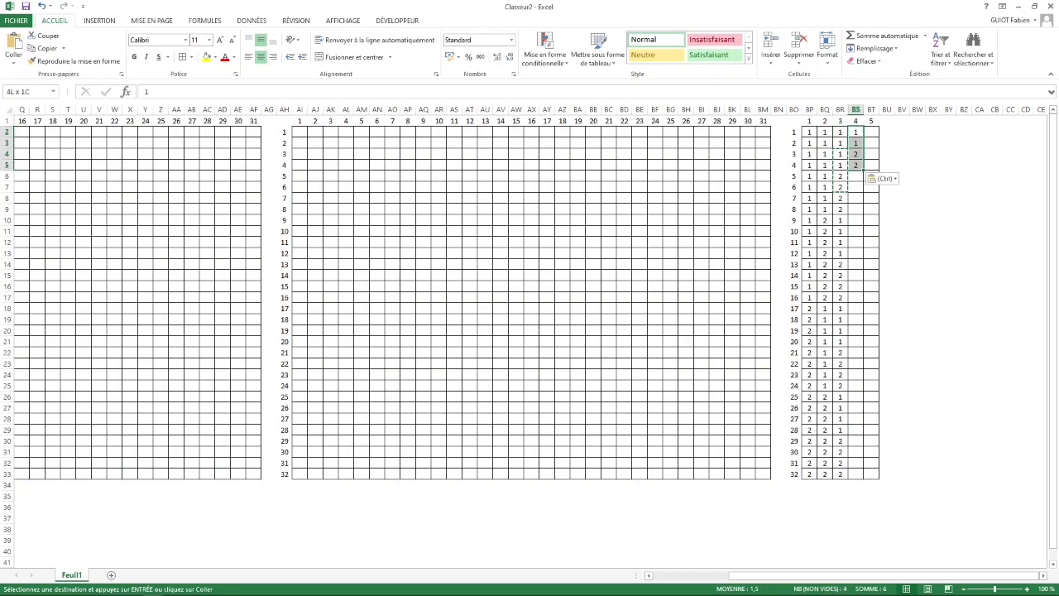
{"action": "key", "text": "Down"}
{"action": "key", "text": "Down"}
{"action": "key", "text": "Down"}
{"action": "key", "text": "Down"}
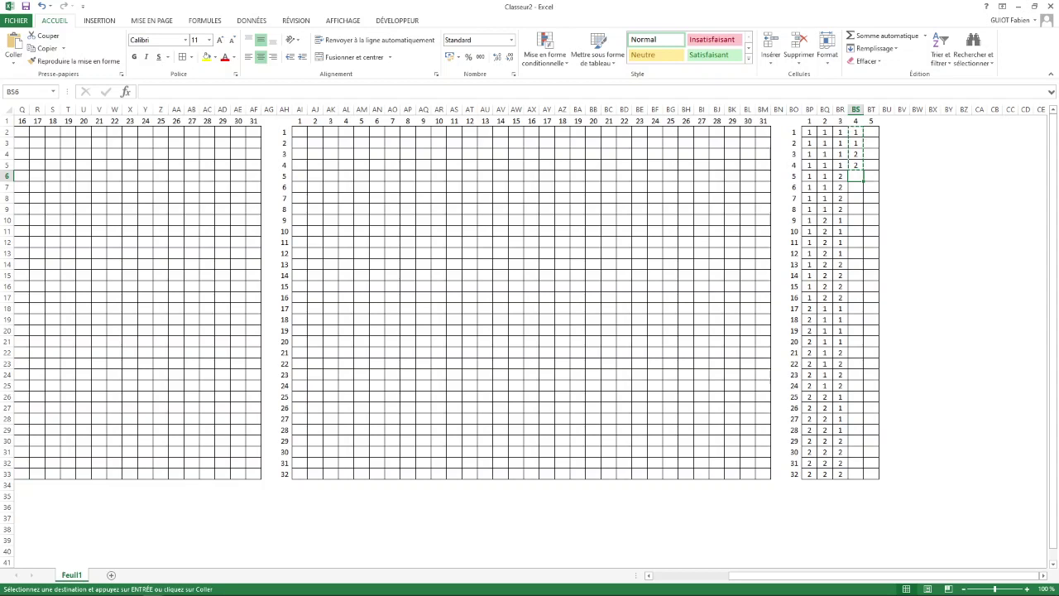
{"action": "key", "text": "ctrl+v"}
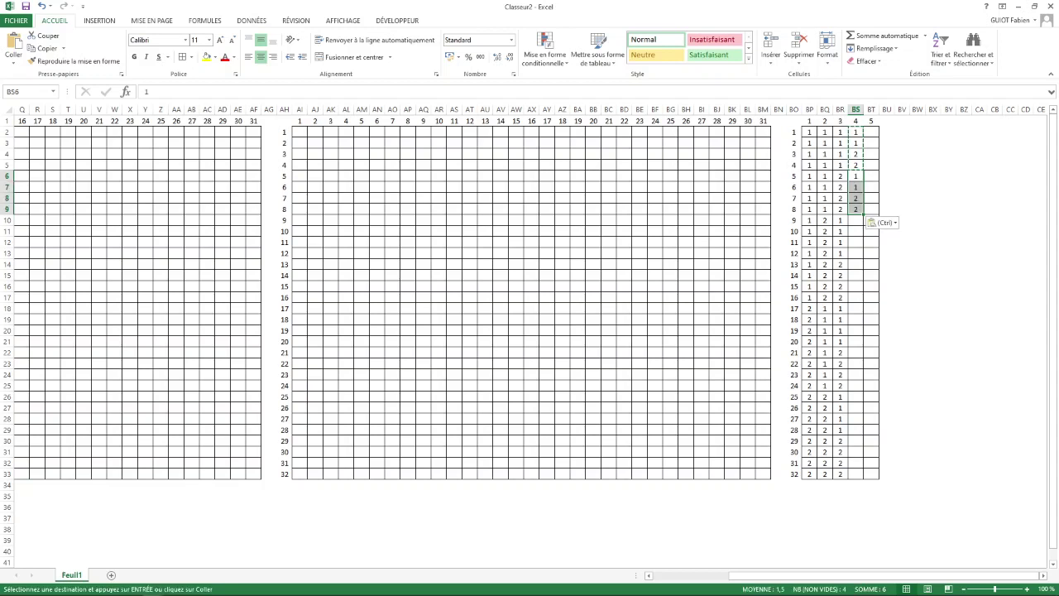
Duplicate the eight-row pattern in BS2:BS9 into BS10:BS17, BS18:BS25 and BS26:BS33 to complete column 4
{"action": "double_click", "coordinate": [855, 133]}
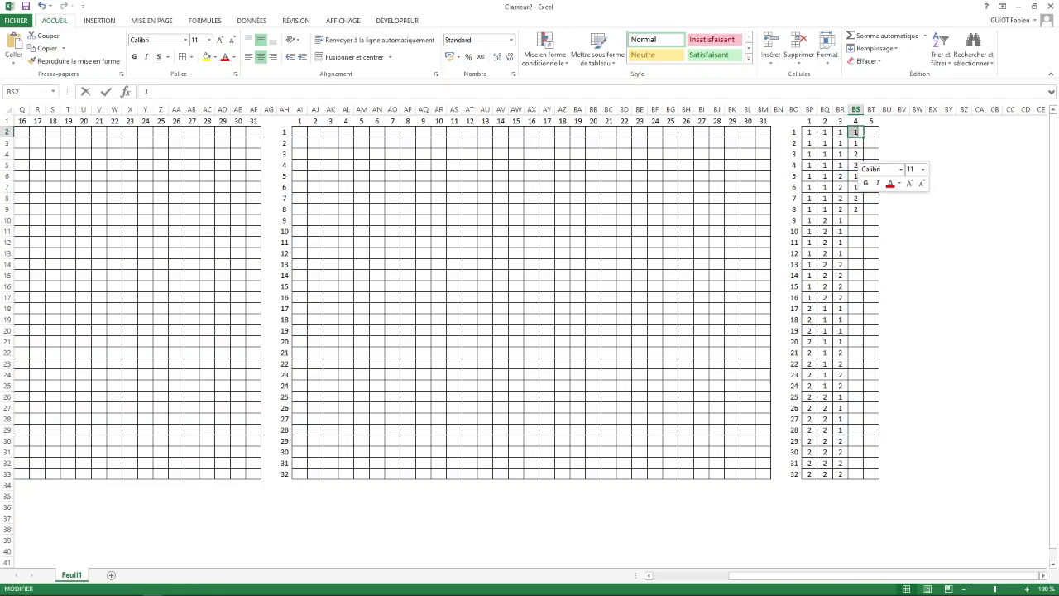
{"action": "left_click_drag", "start_coordinate": [856, 209], "coordinate": [857, 132]}
{"action": "key", "text": "ctrl+c"}
{"action": "key", "text": "Down"}
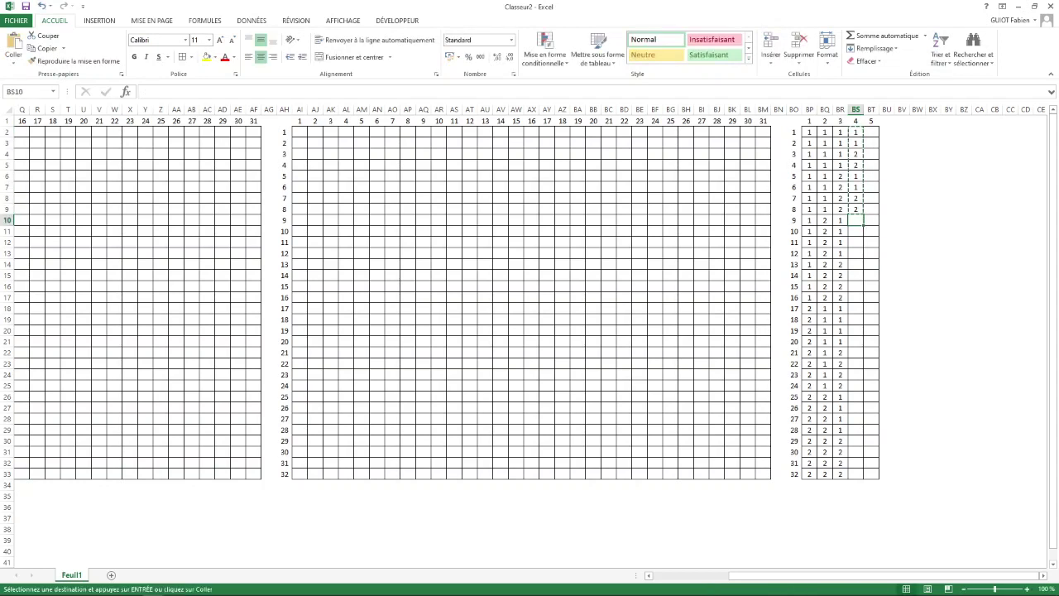
{"action": "key", "text": "ctrl+v"}
{"action": "left_click", "coordinate": [855, 308]}
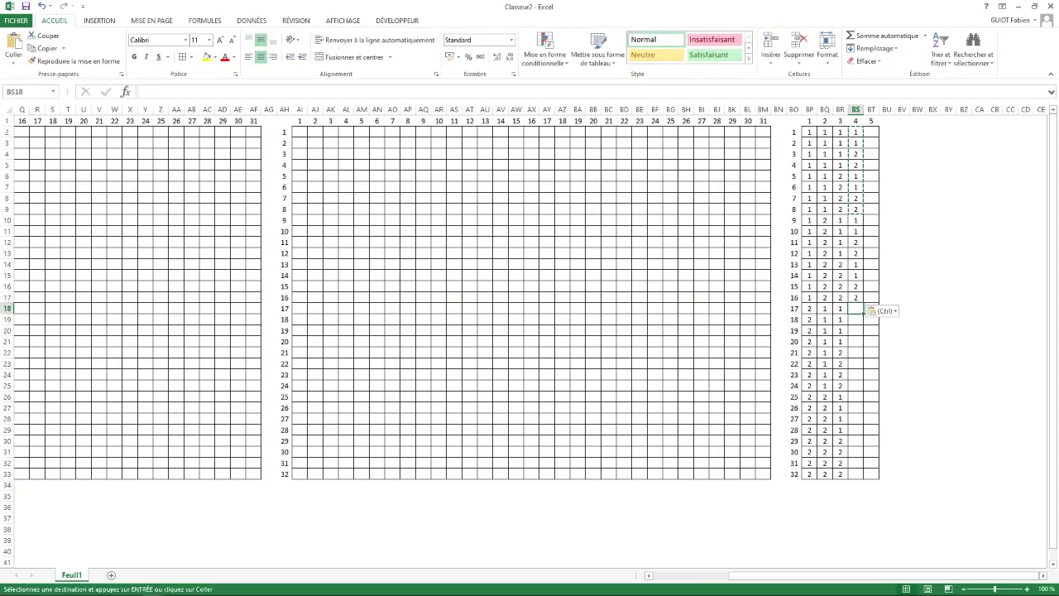
{"action": "key", "text": "ctrl+v"}
{"action": "left_click", "coordinate": [855, 397]}
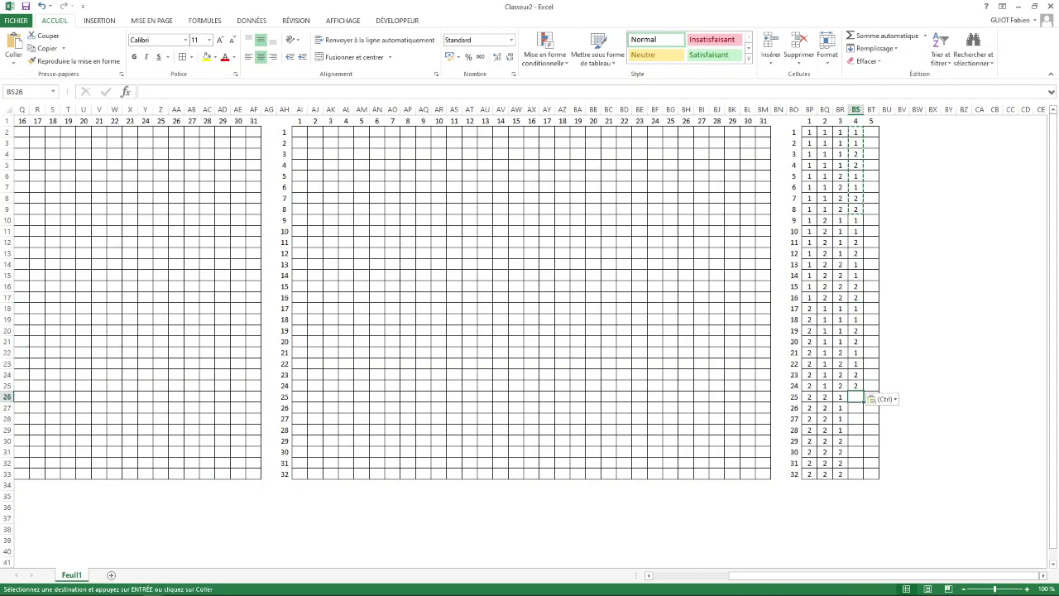
{"action": "key", "text": "ctrl+v"}
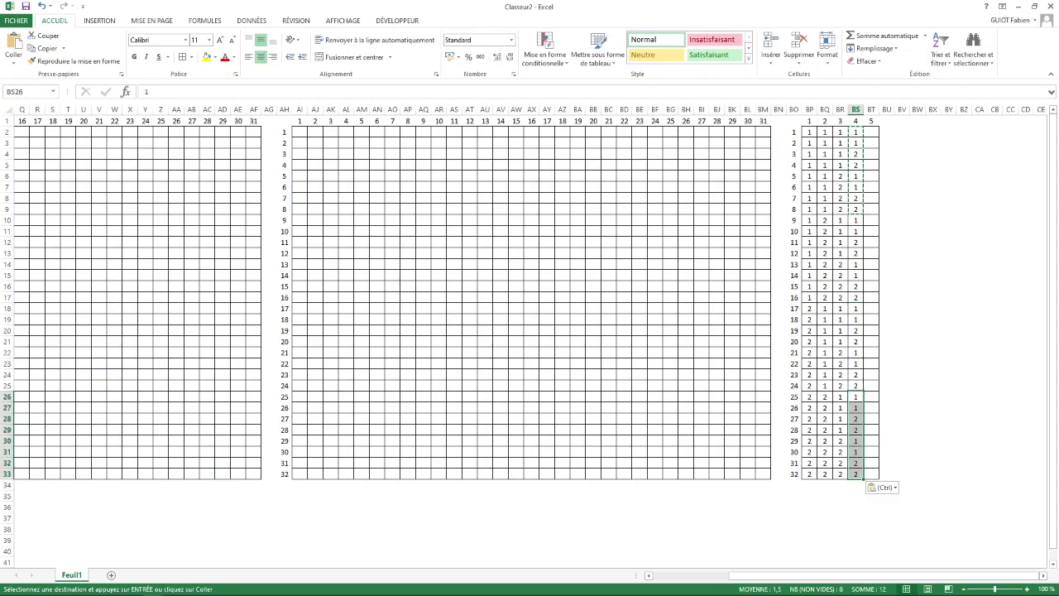
Copy the 1, 2 pair from BS3:BS4 into BT2:BT3 and BT4:BT5 to fill the first four rows of column 5
{"action": "left_click", "coordinate": [870, 133]}
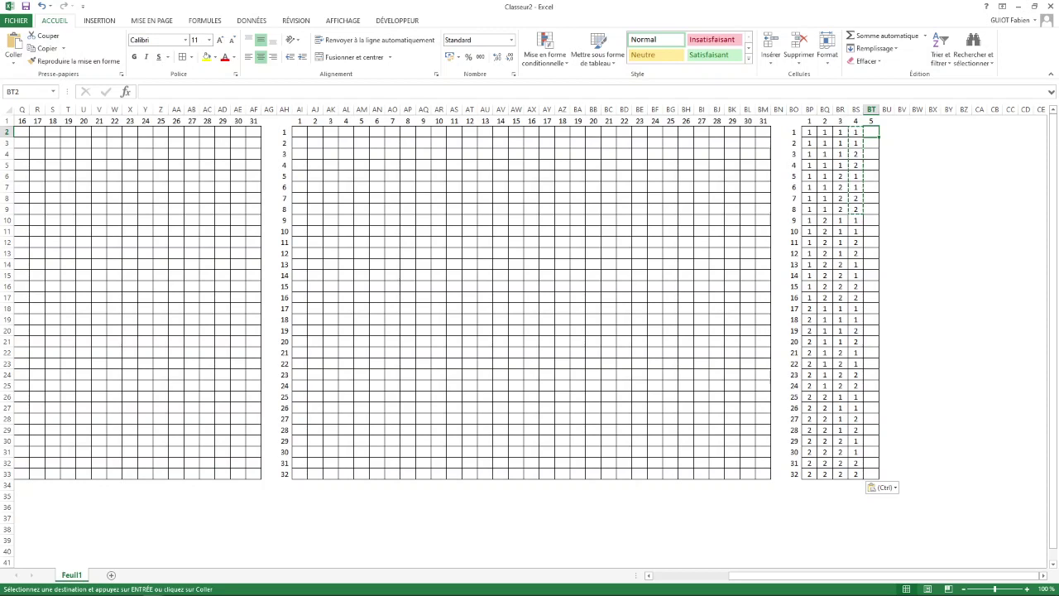
{"action": "left_click_drag", "start_coordinate": [855, 143], "coordinate": [855, 154]}
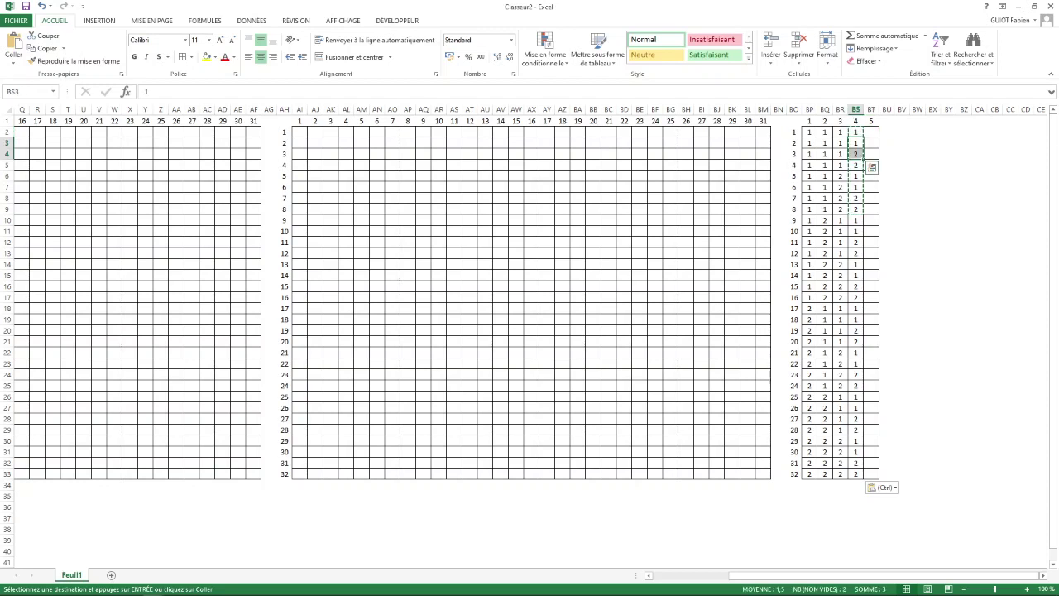
{"action": "key", "text": "ctrl+c"}
{"action": "left_click", "coordinate": [871, 132]}
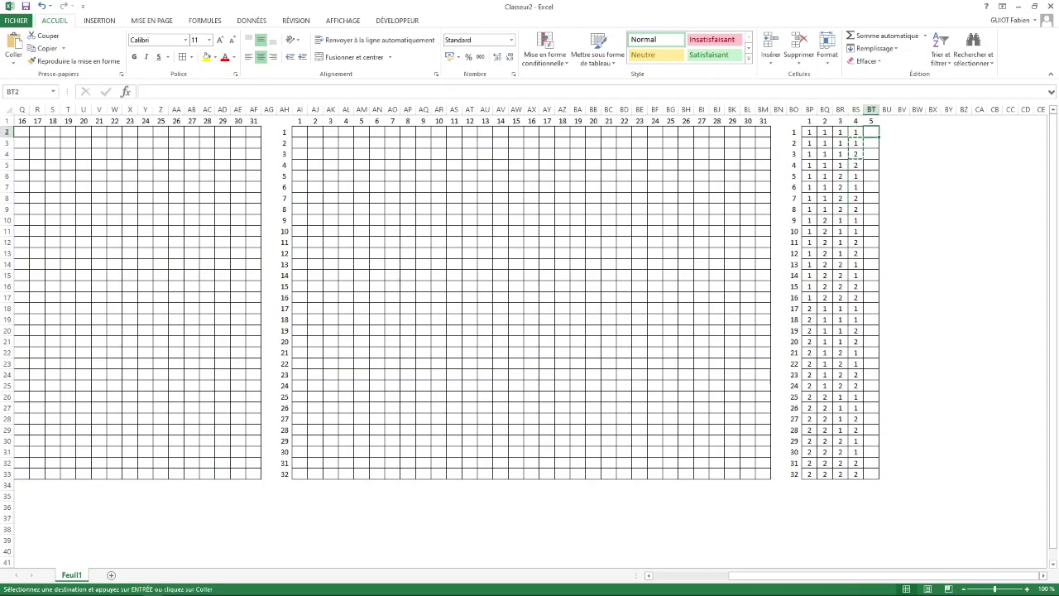
{"action": "key", "text": "ctrl+v"}
{"action": "left_click", "coordinate": [871, 155]}
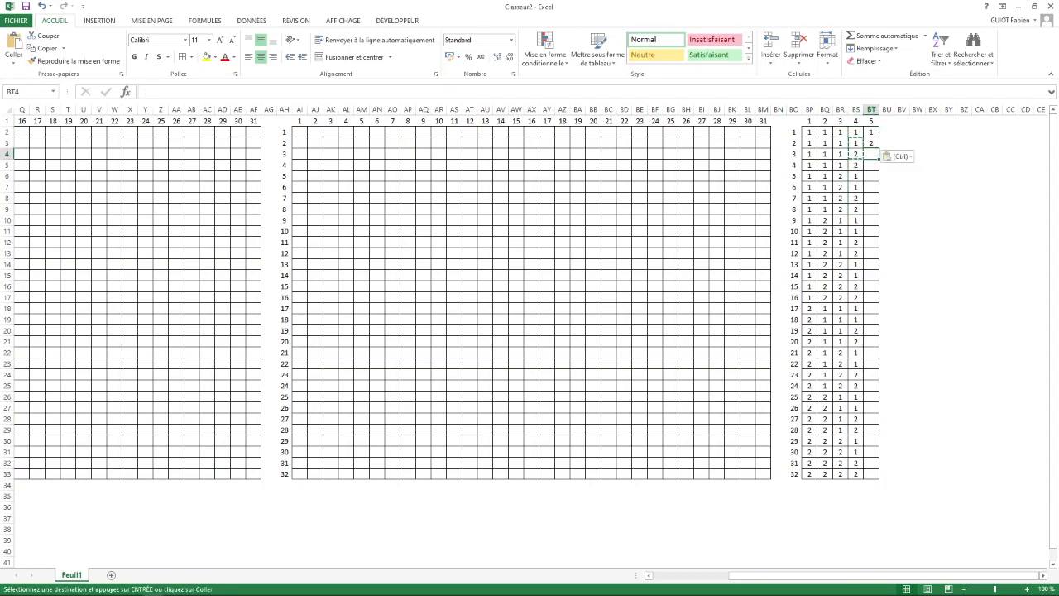
{"action": "key", "text": "ctrl+v"}
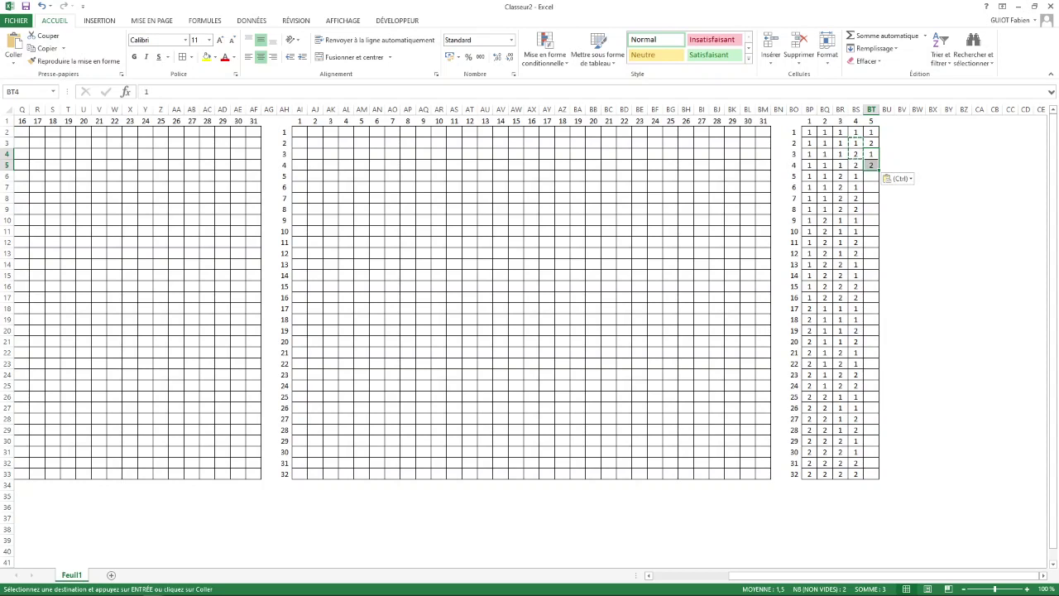
Copy the alternating pattern in BT2:BT5 into BT6:BT9 and BT10:BT13 of column 5
{"action": "left_click_drag", "start_coordinate": [870, 131], "coordinate": [870, 164]}
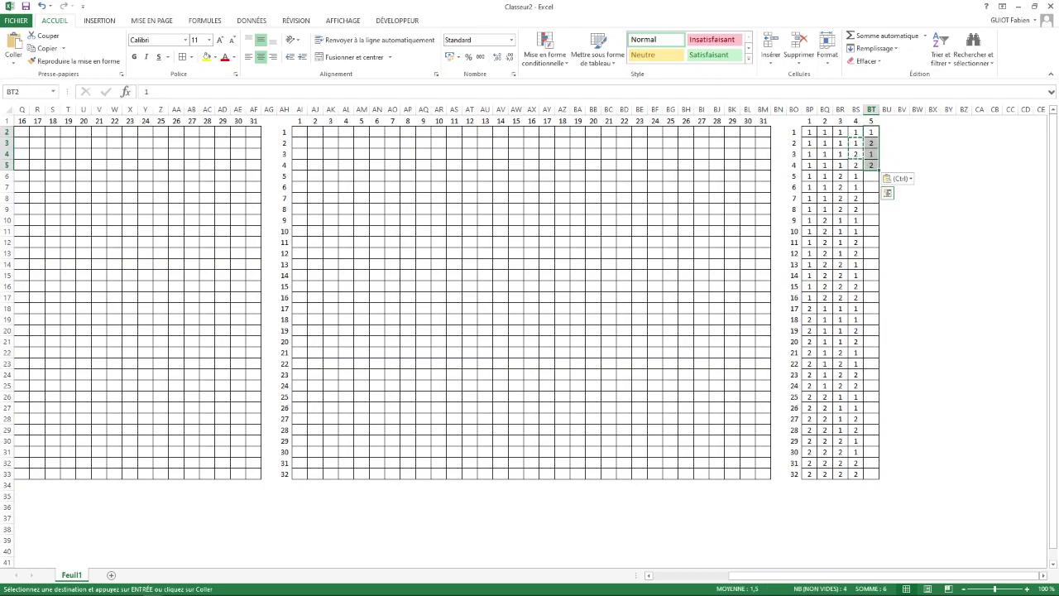
{"action": "key", "text": "ctrl+c"}
{"action": "left_click", "coordinate": [871, 177]}
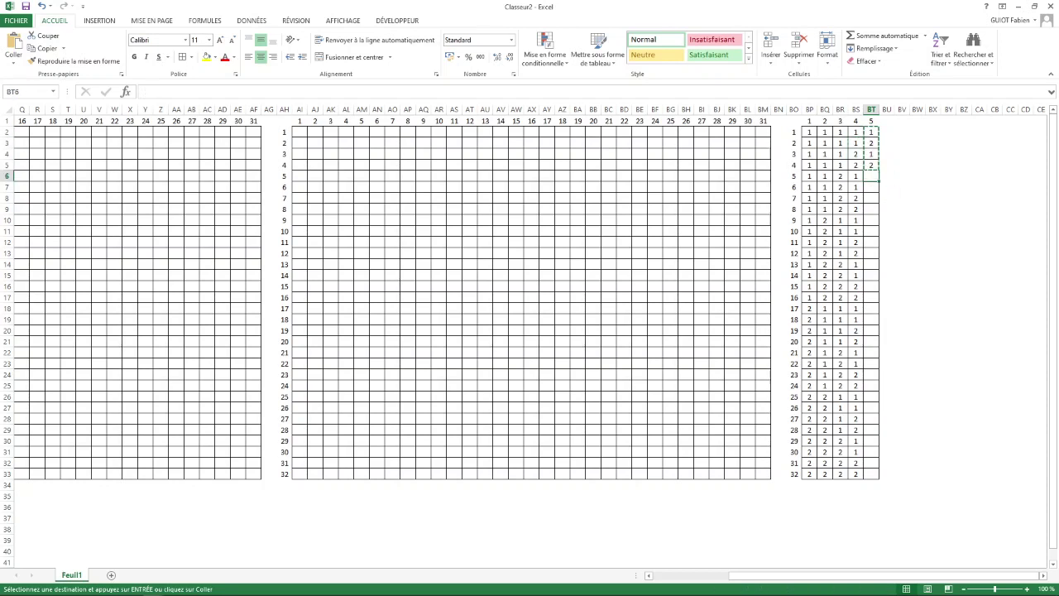
{"action": "key", "text": "ctrl+v"}
{"action": "left_click", "coordinate": [871, 220]}
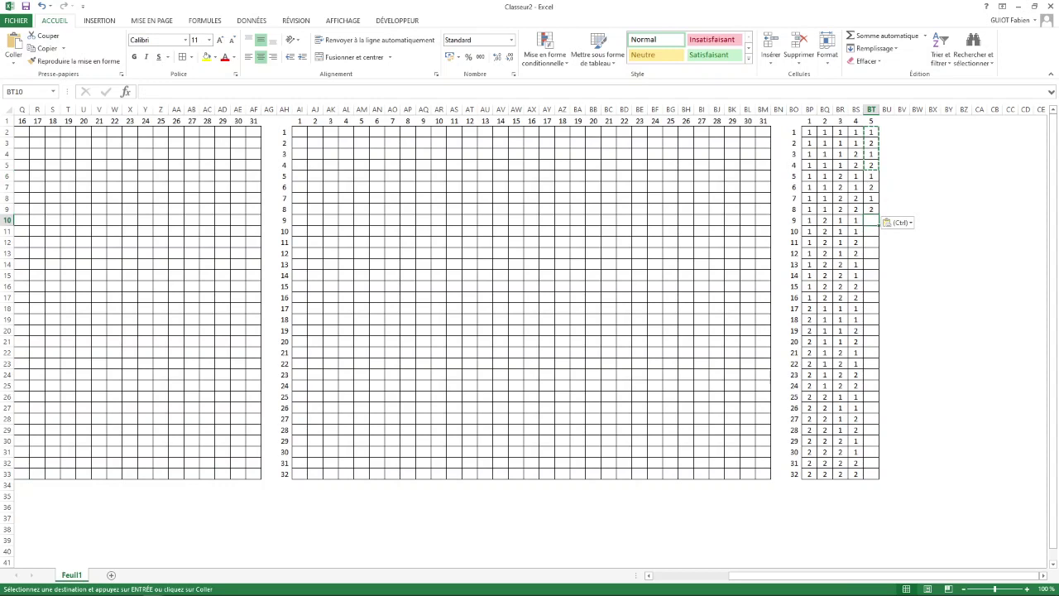
{"action": "key", "text": "ctrl+v"}
Copy the twelve alternating values in BT2:BT13 into rows 13 to 24 of column 5, BT14:BT25
{"action": "left_click_drag", "start_coordinate": [870, 132], "coordinate": [870, 253]}
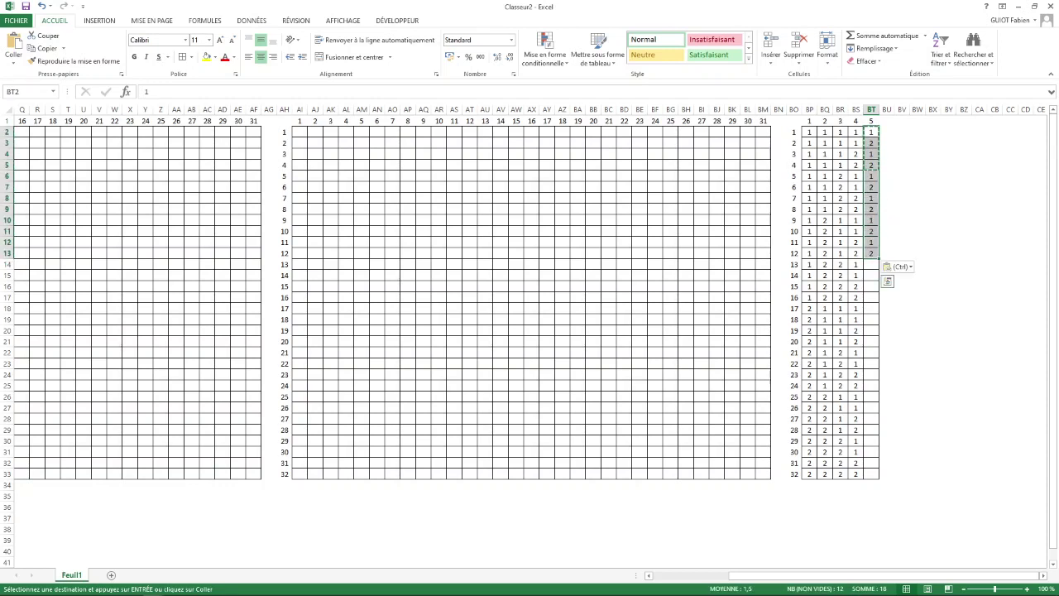
{"action": "key", "text": "ctrl+c"}
{"action": "left_click", "coordinate": [870, 264]}
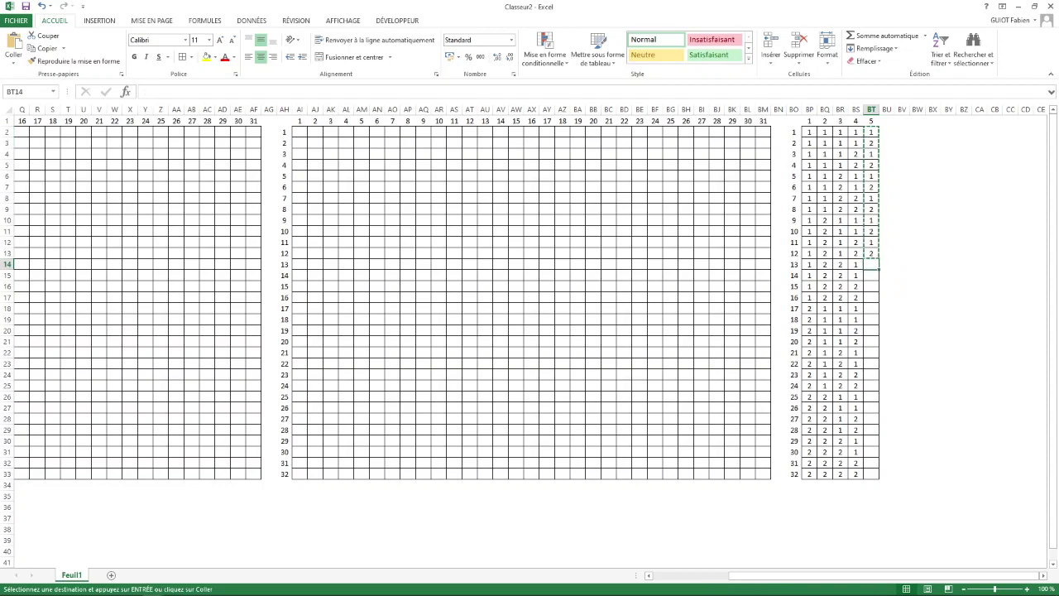
{"action": "key", "text": "ctrl+v"}
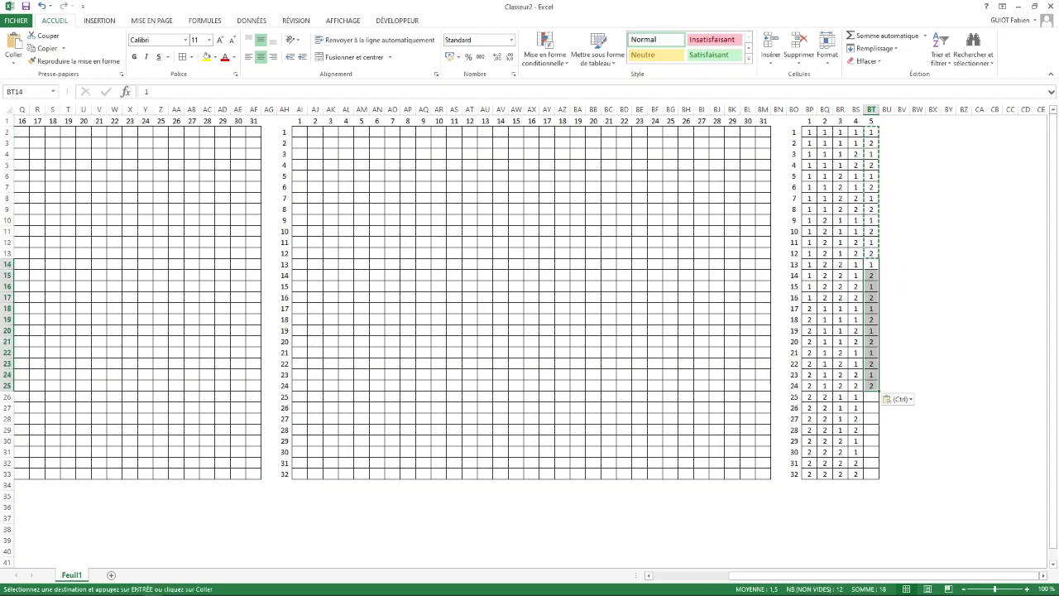
Copy the alternating values in BT2:BT9 into BT26:BT33 to complete column 5 of the full-factorial table
{"action": "left_click", "coordinate": [871, 265]}
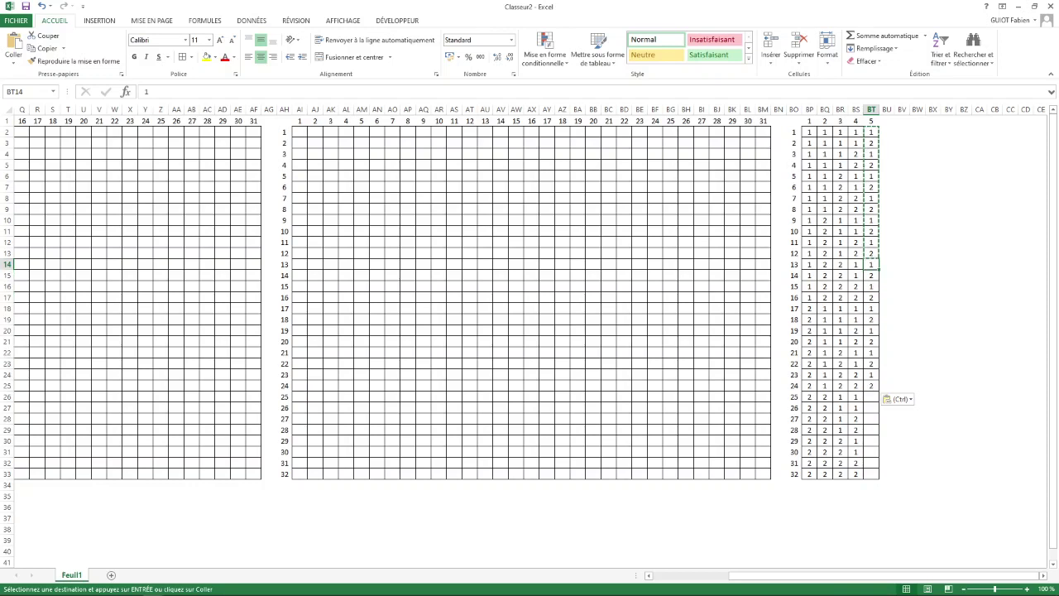
{"action": "left_click_drag", "start_coordinate": [870, 264], "coordinate": [870, 319]}
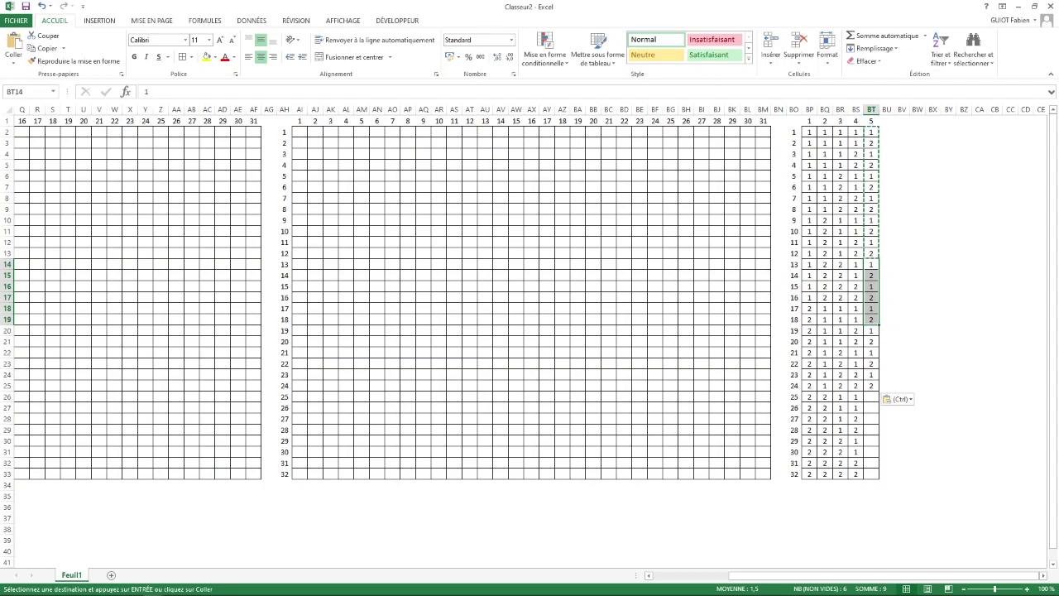
{"action": "left_click", "coordinate": [870, 142]}
{"action": "left_click_drag", "start_coordinate": [870, 132], "coordinate": [870, 209]}
{"action": "key", "text": "ctrl+c"}
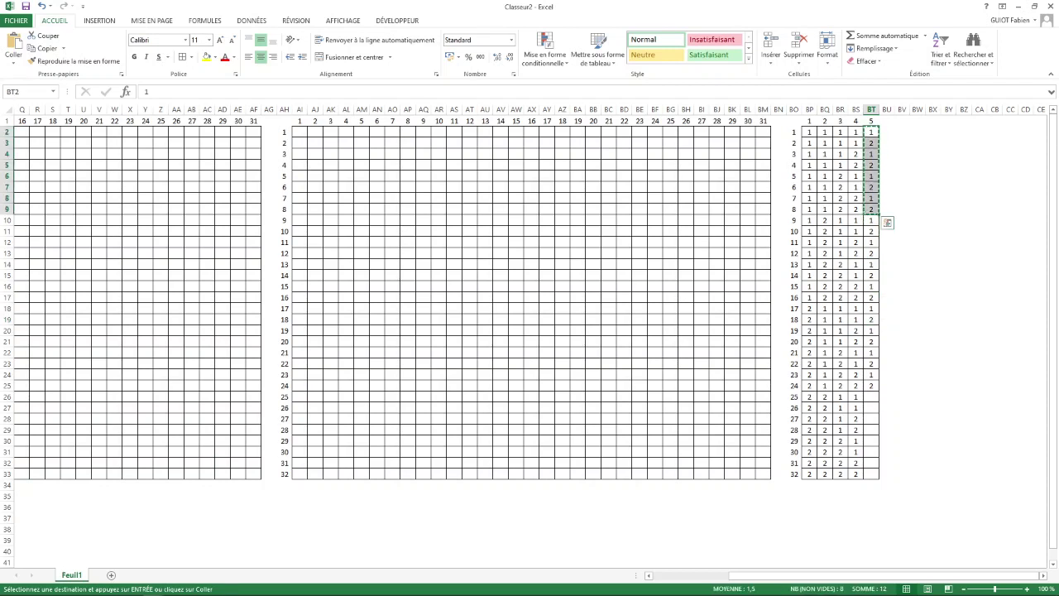
{"action": "left_click", "coordinate": [870, 397]}
{"action": "key", "text": "ctrl+v"}
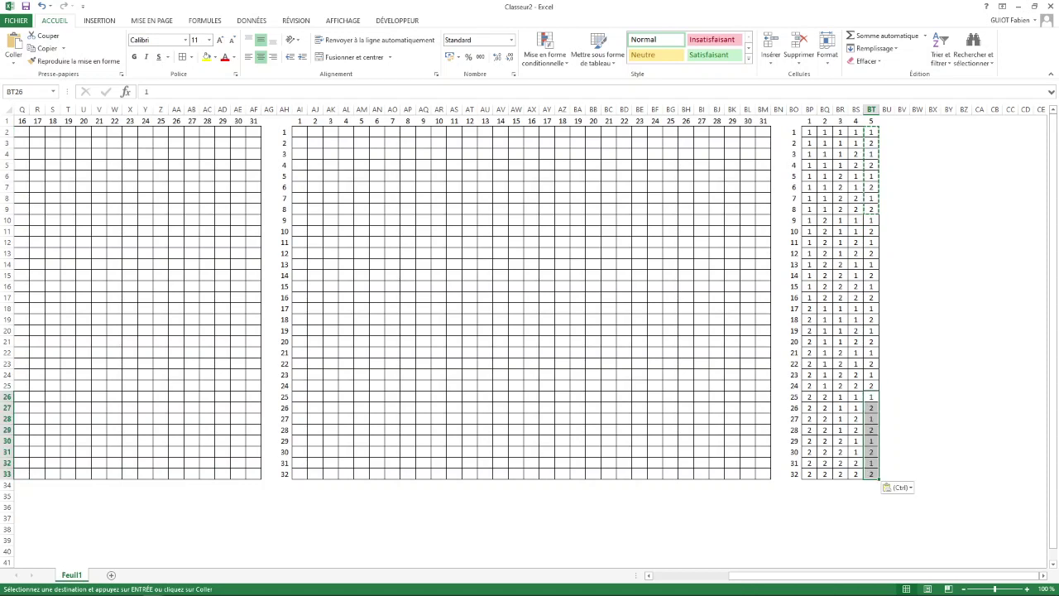
{"action": "left_click", "coordinate": [932, 286]}
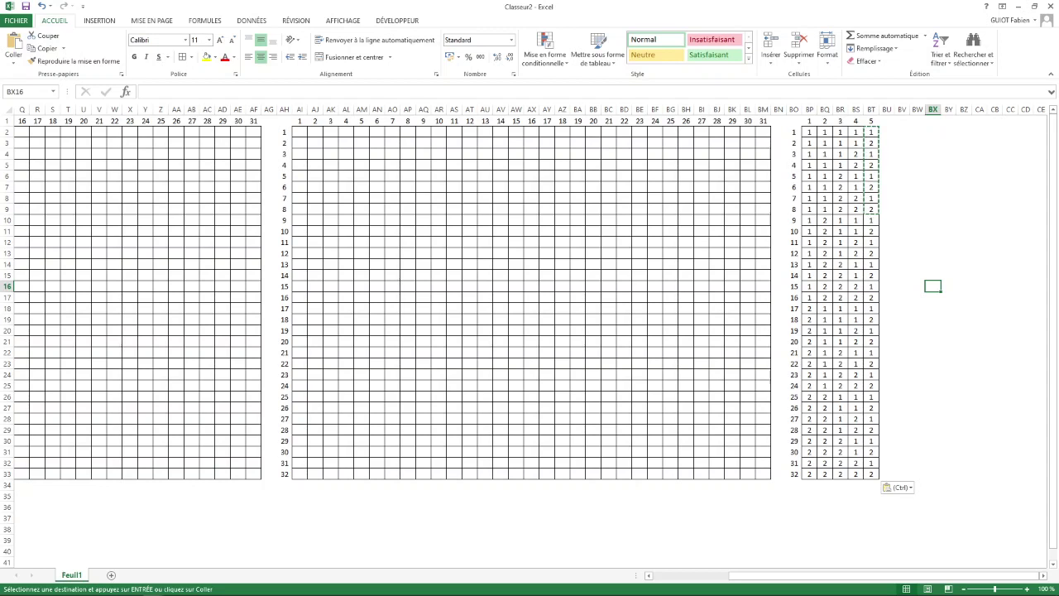
Review columns 1 and 2 of the full-factorial table, then examine the Construction table in the Soudage_laser_L8-V1.xlsx workbook
{"action": "left_click_drag", "start_coordinate": [809, 132], "coordinate": [817, 478]}
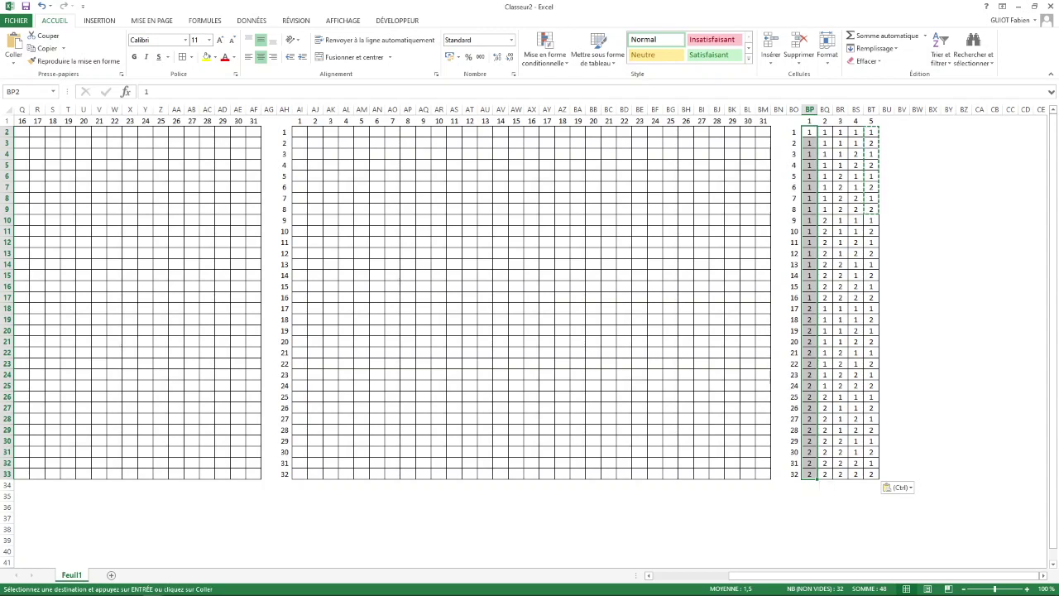
{"action": "left_click_drag", "start_coordinate": [824, 133], "coordinate": [825, 211]}
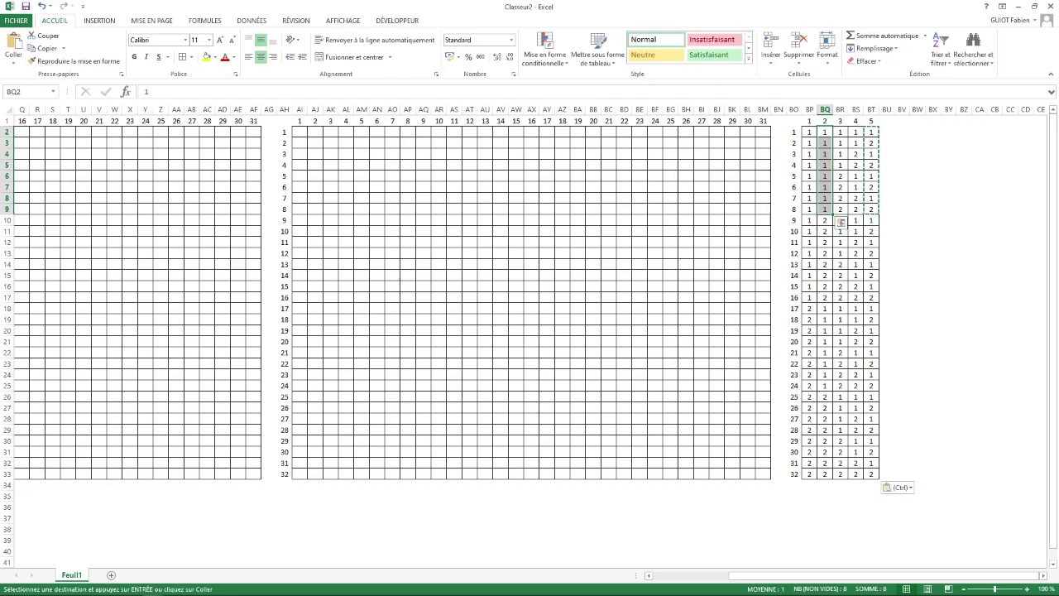
{"action": "left_click", "coordinate": [809, 121]}
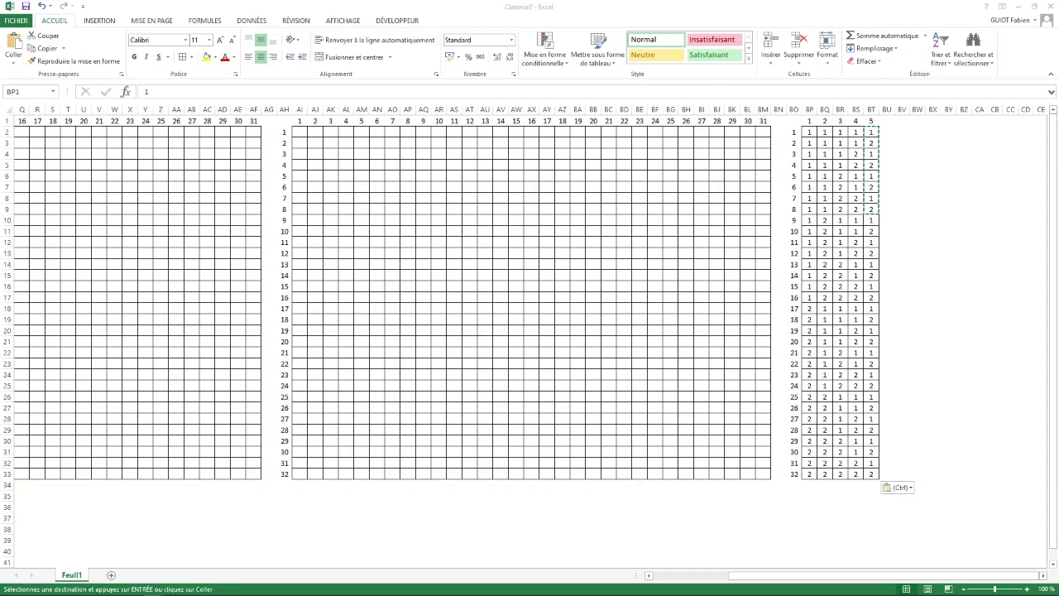
{"action": "key", "text": "alt+Tab"}
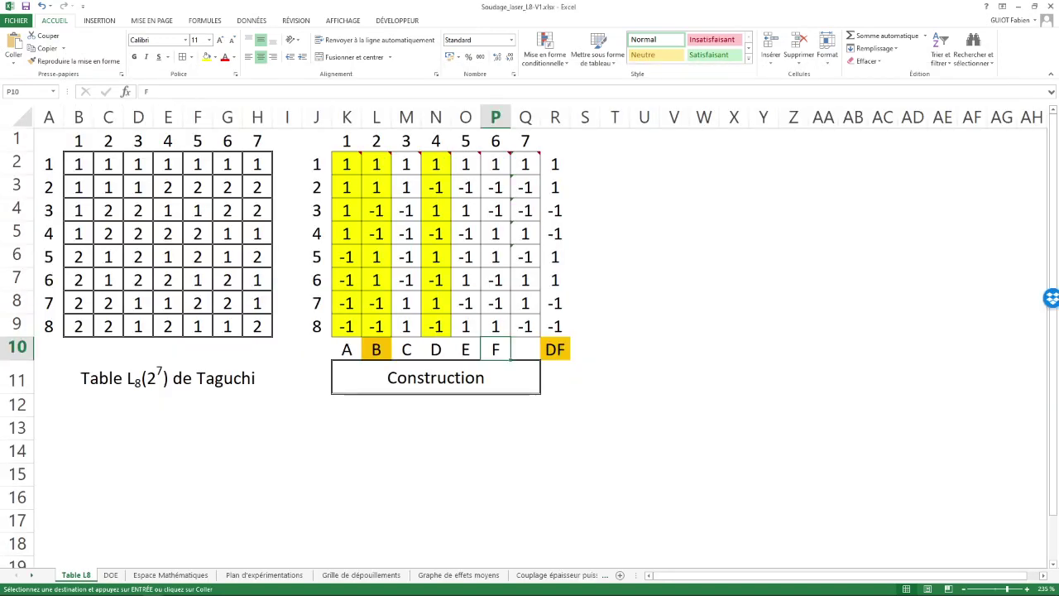
{"action": "mouse_move", "coordinate": [347, 163]}
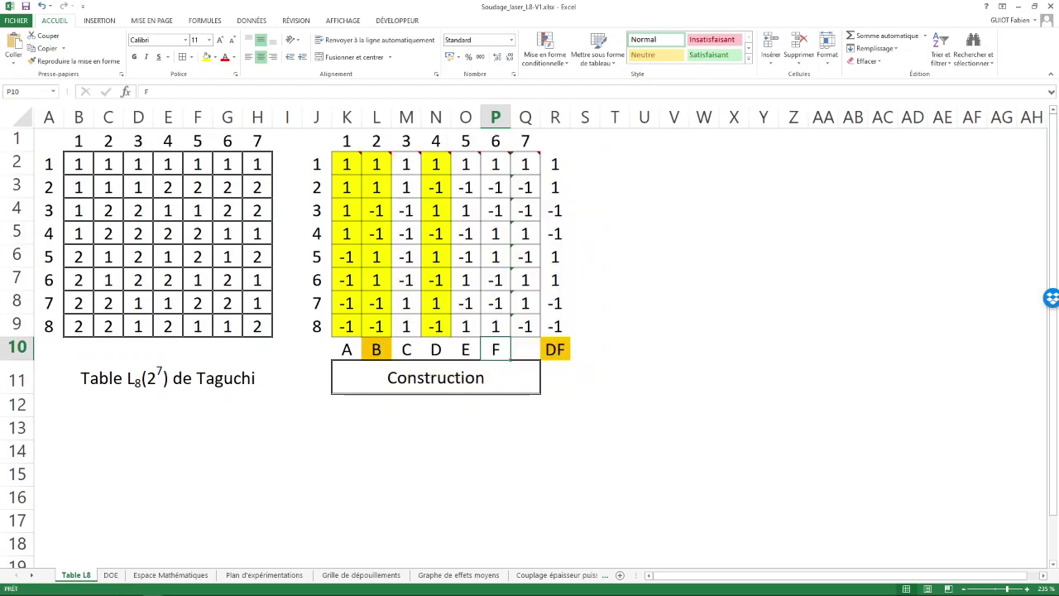
Switch back to the Classeur2 workbook and copy the sixteen 1s in BP2:BP17 into AI2:AI17 of the second grid
{"action": "key", "text": "alt+Tab"}
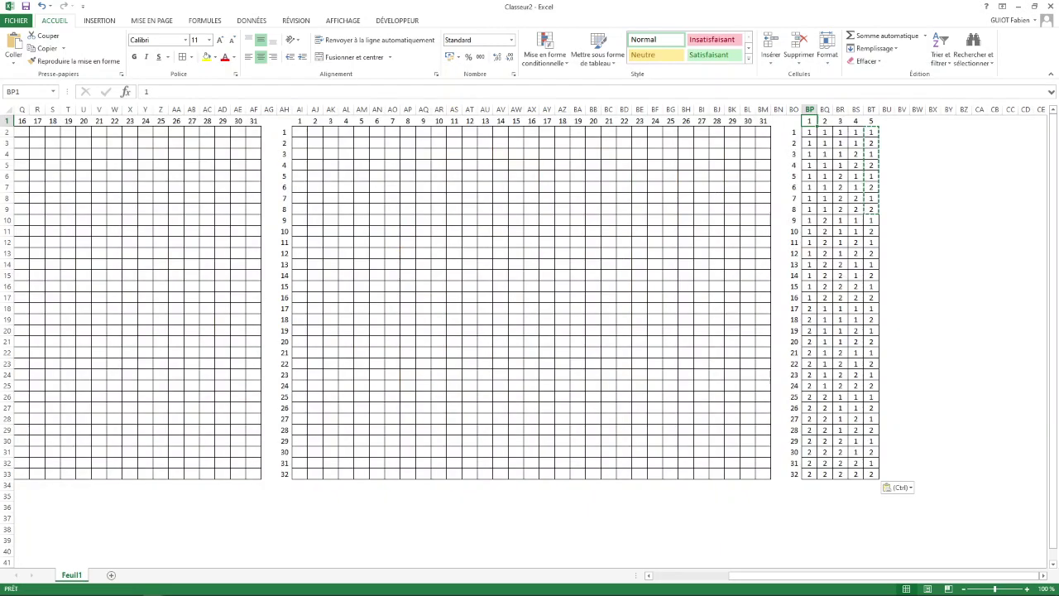
{"action": "left_click", "coordinate": [809, 132]}
{"action": "left_click_drag", "start_coordinate": [809, 131], "coordinate": [809, 298]}
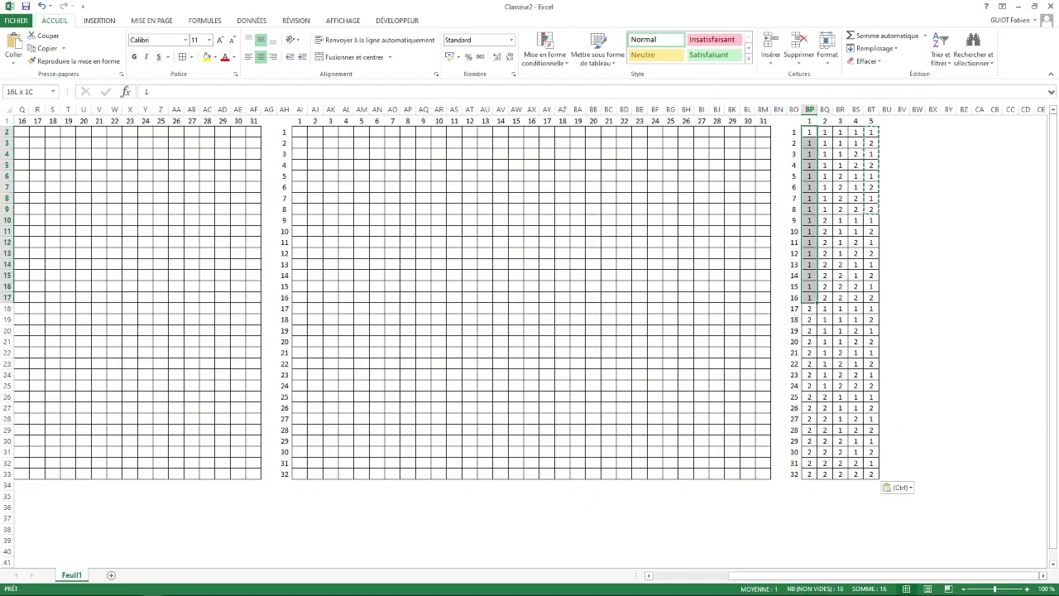
{"action": "key", "text": "ctrl+c"}
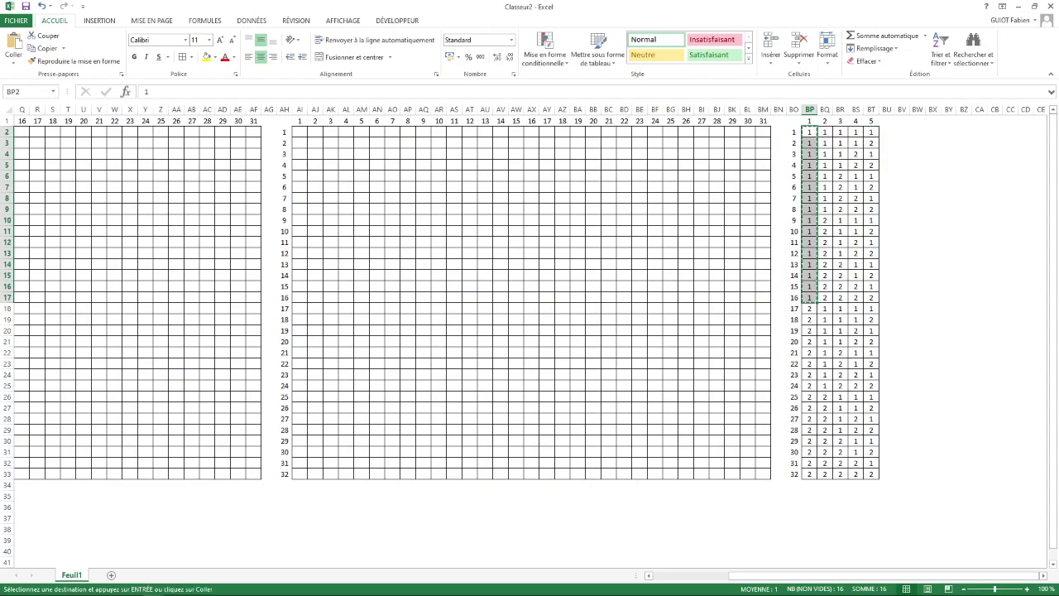
{"action": "left_click", "coordinate": [299, 132]}
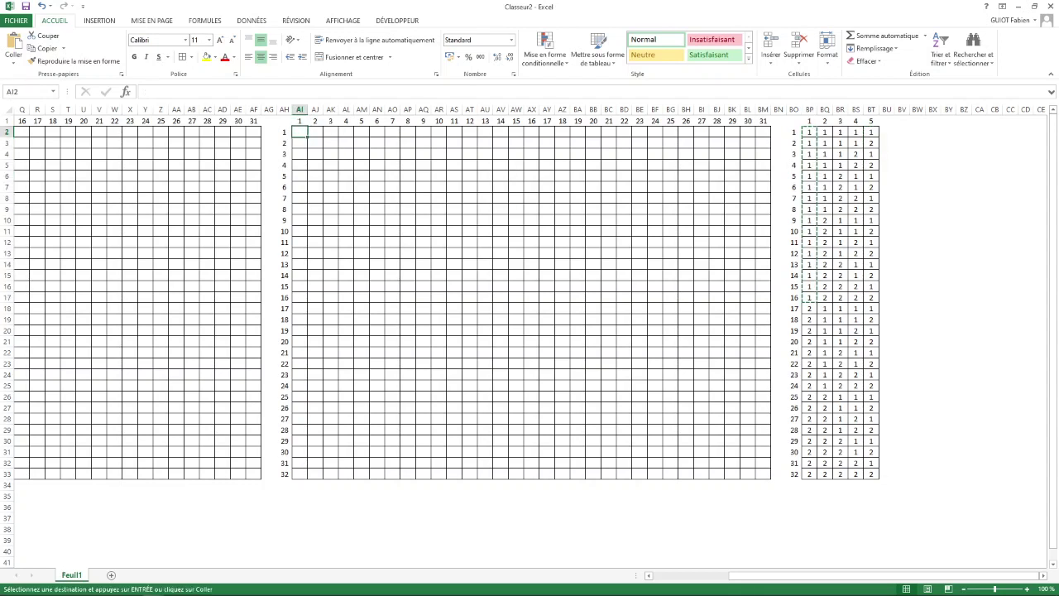
{"action": "key", "text": "ctrl+v"}
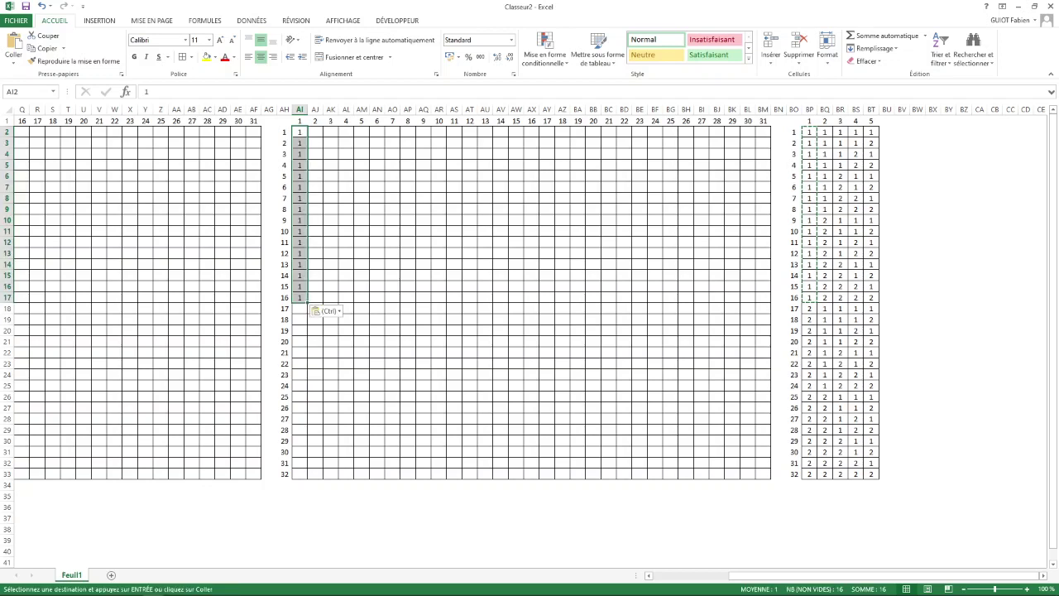
Fill AI18:AI33, rows 17 to 32 of column 1 in the second grid, with -1
{"action": "left_click", "coordinate": [305, 309]}
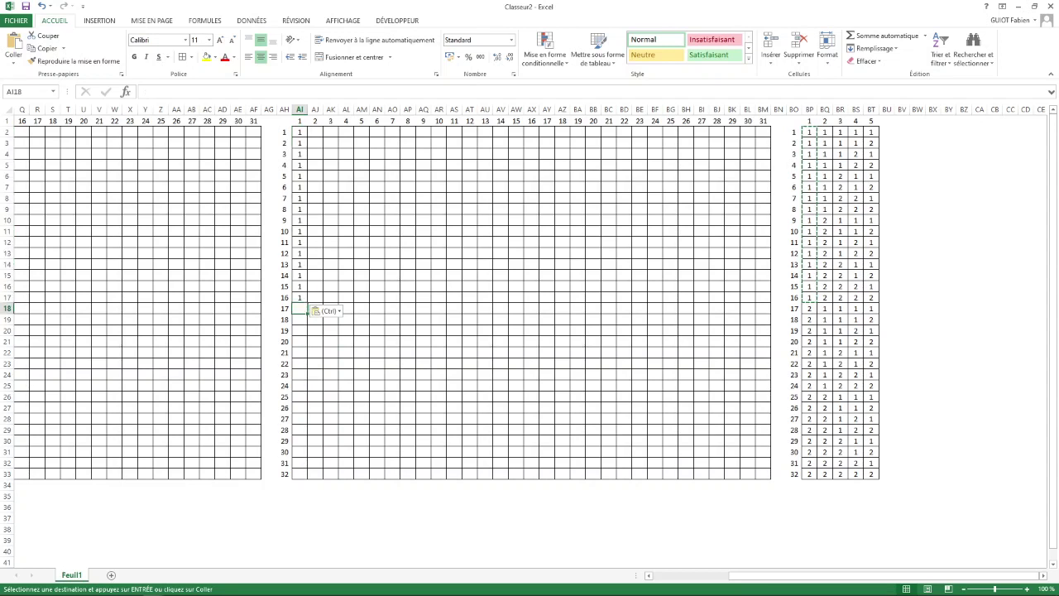
{"action": "type", "text": "6"}
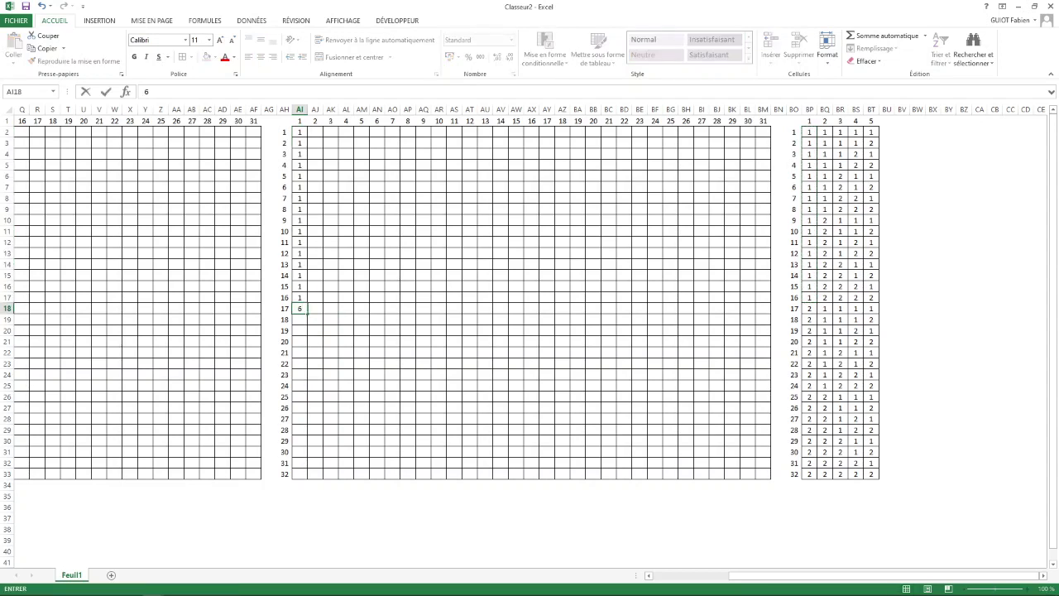
{"action": "key", "text": "BackSpace"}
{"action": "type", "text": "-"}
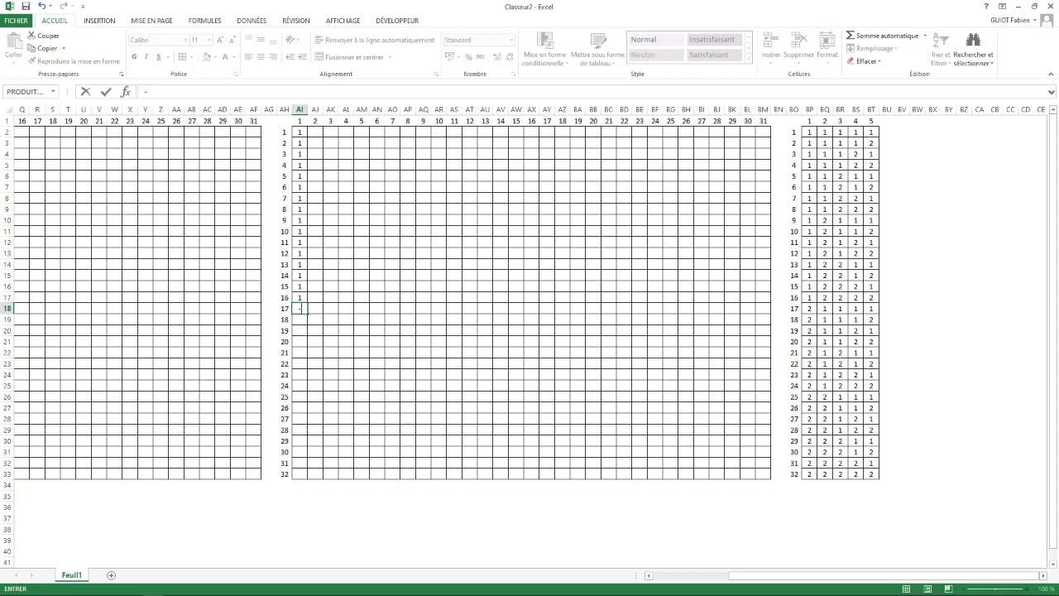
{"action": "type", "text": "1"}
{"action": "key", "text": "Return"}
{"action": "type", "text": "-1"}
{"action": "left_click_drag", "start_coordinate": [300, 309], "coordinate": [308, 479]}
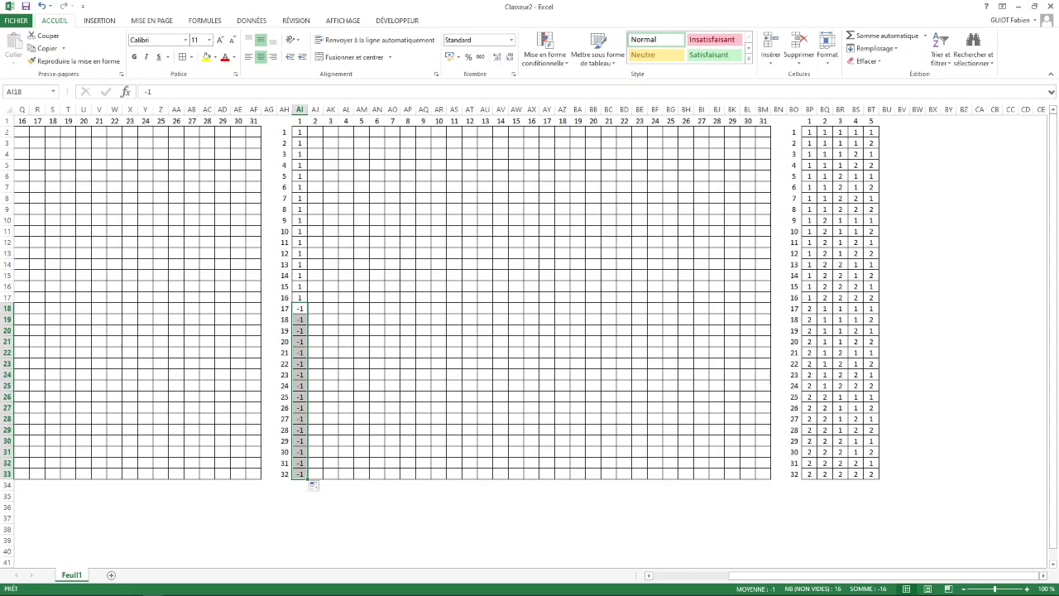
Copy the eight 1s and eight -1s in AI10:AI25 into AJ2:AJ17 and AJ18:AJ33 to complete column 2
{"action": "left_click_drag", "start_coordinate": [299, 220], "coordinate": [303, 388]}
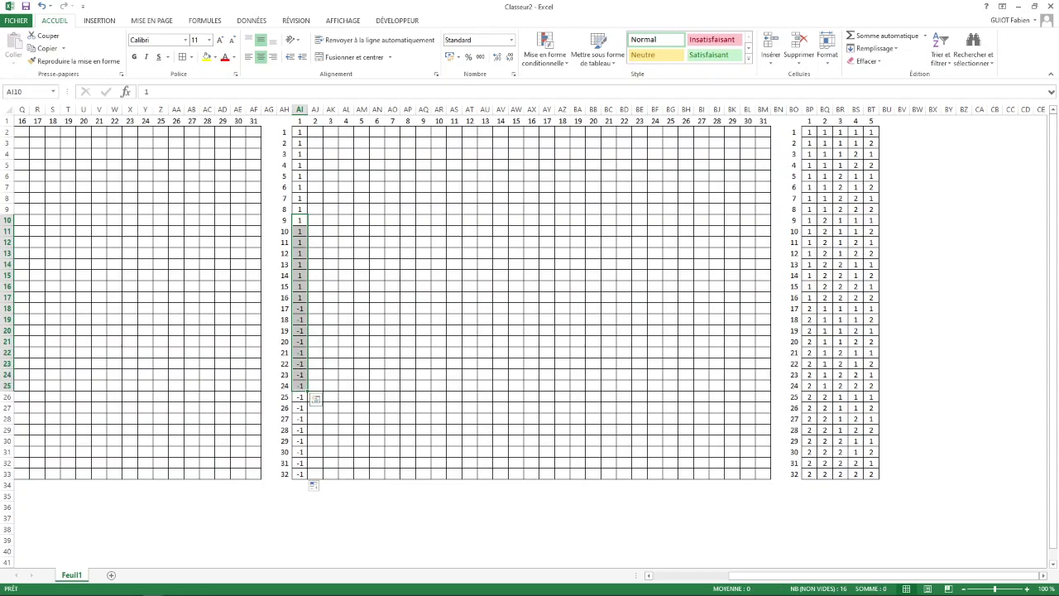
{"action": "key", "text": "ctrl+c"}
{"action": "left_click", "coordinate": [315, 133]}
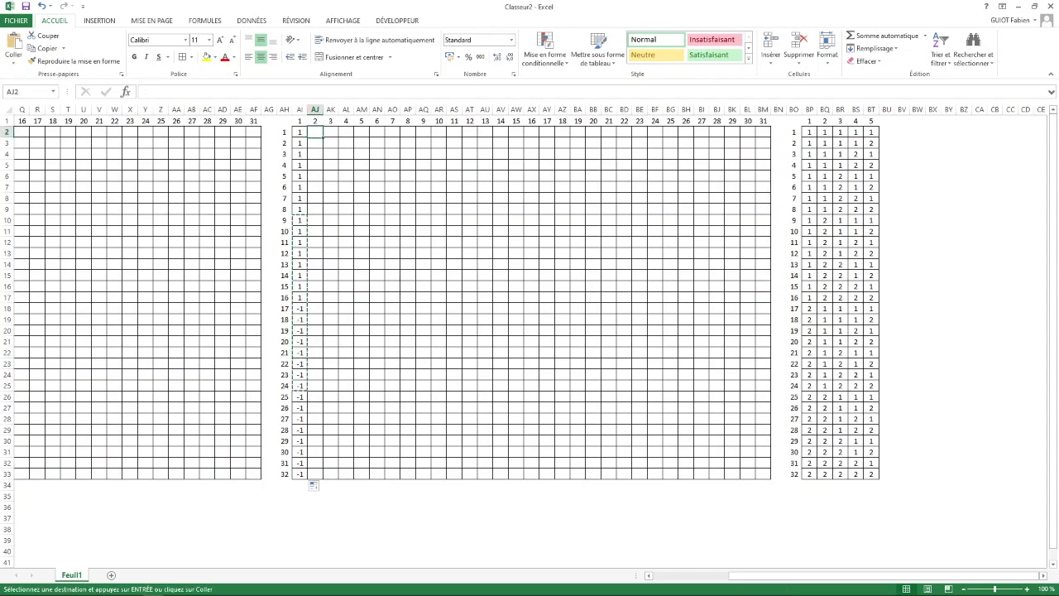
{"action": "key", "text": "ctrl+v"}
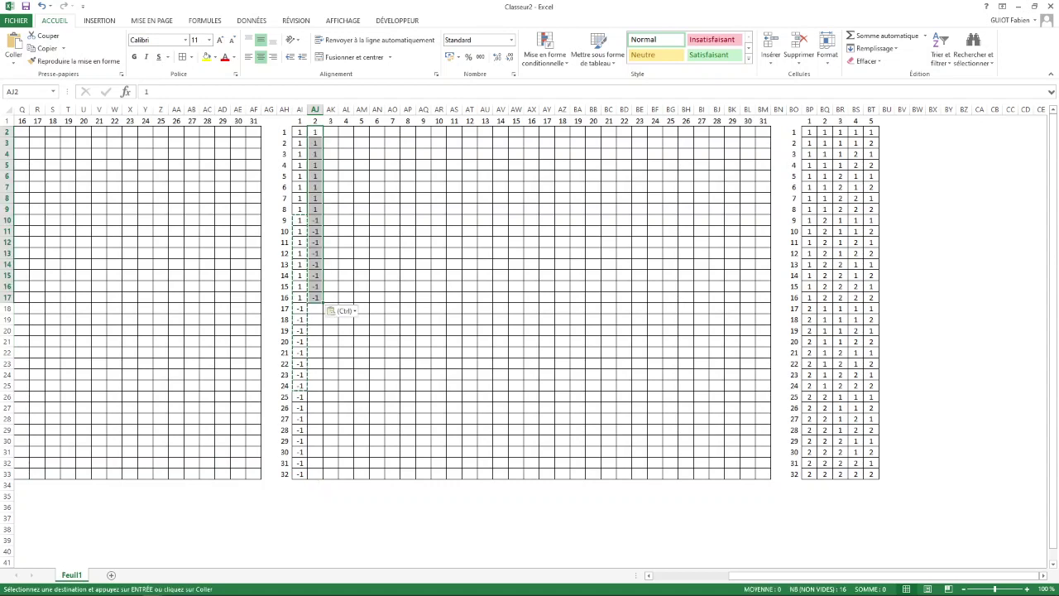
{"action": "left_click", "coordinate": [315, 308]}
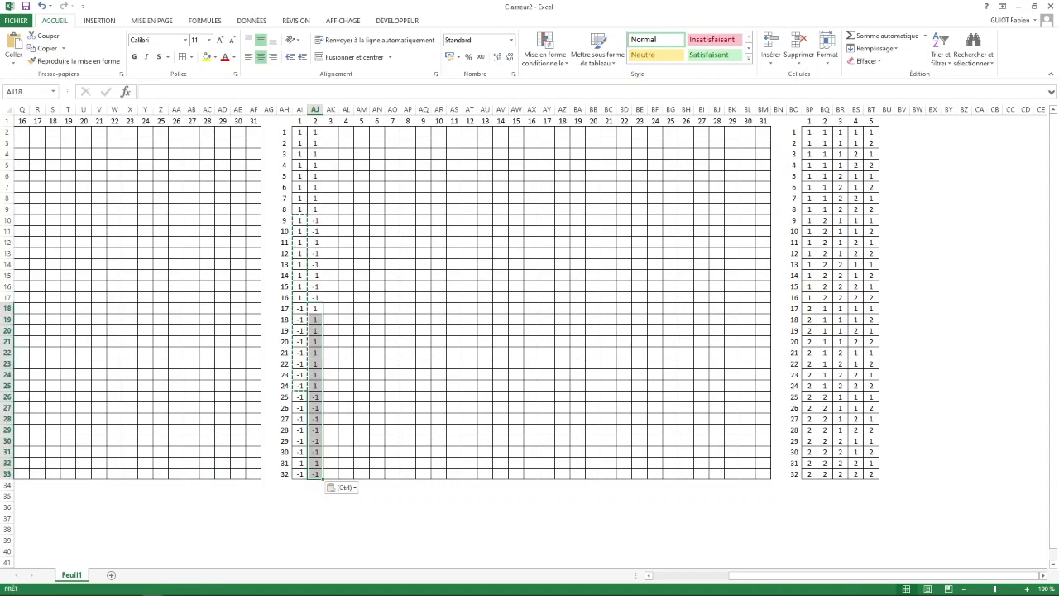
{"action": "key", "text": "ctrl+v"}
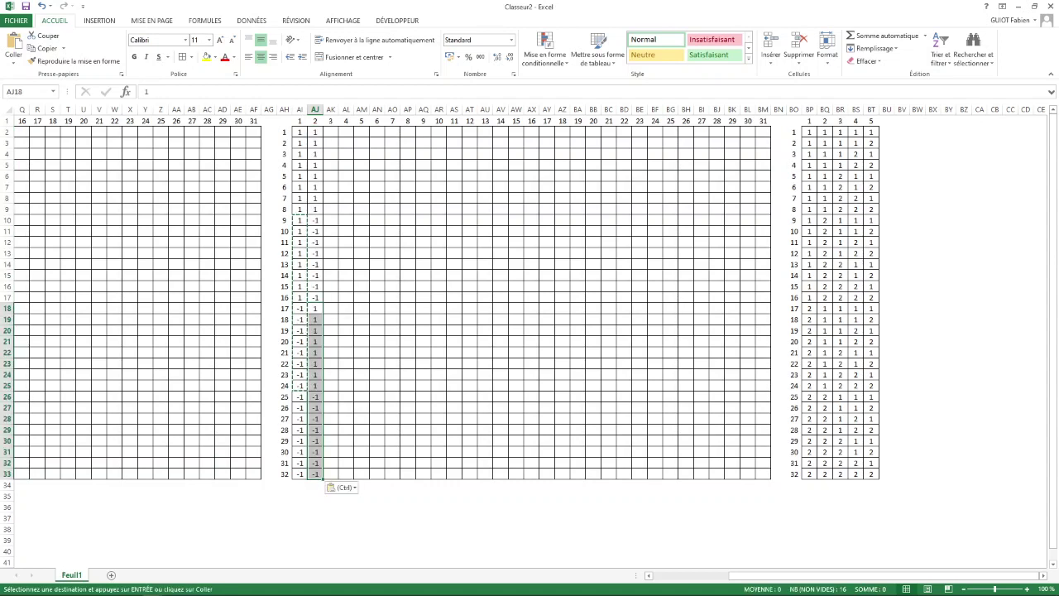
Enter the formula =AJ2*AI2 in AK2 and fill it down to AK33 to compute column 3
{"action": "left_click", "coordinate": [331, 132]}
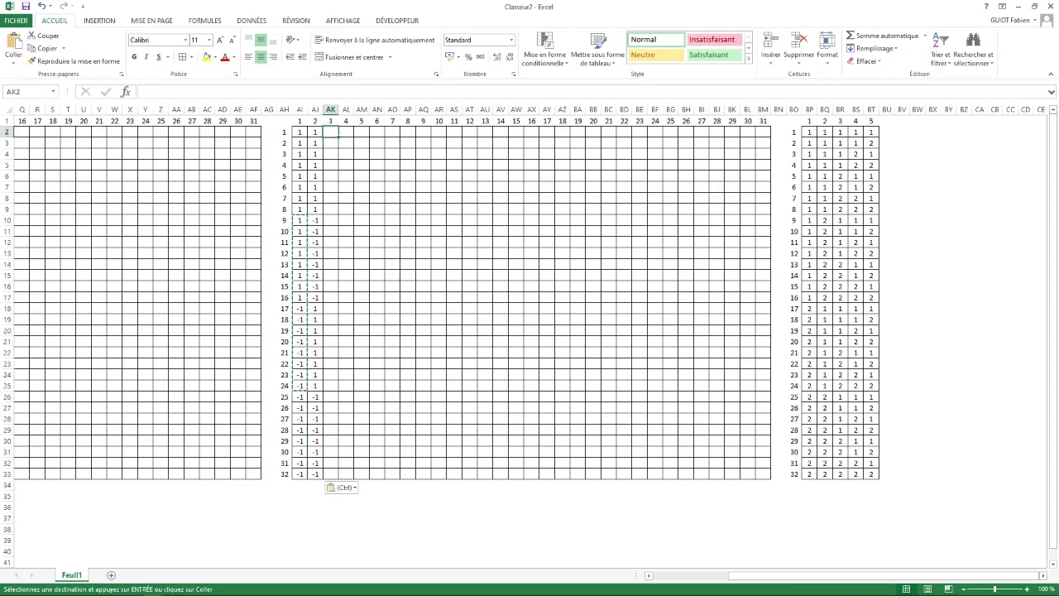
{"action": "type", "text": "="}
{"action": "key", "text": "Left"}
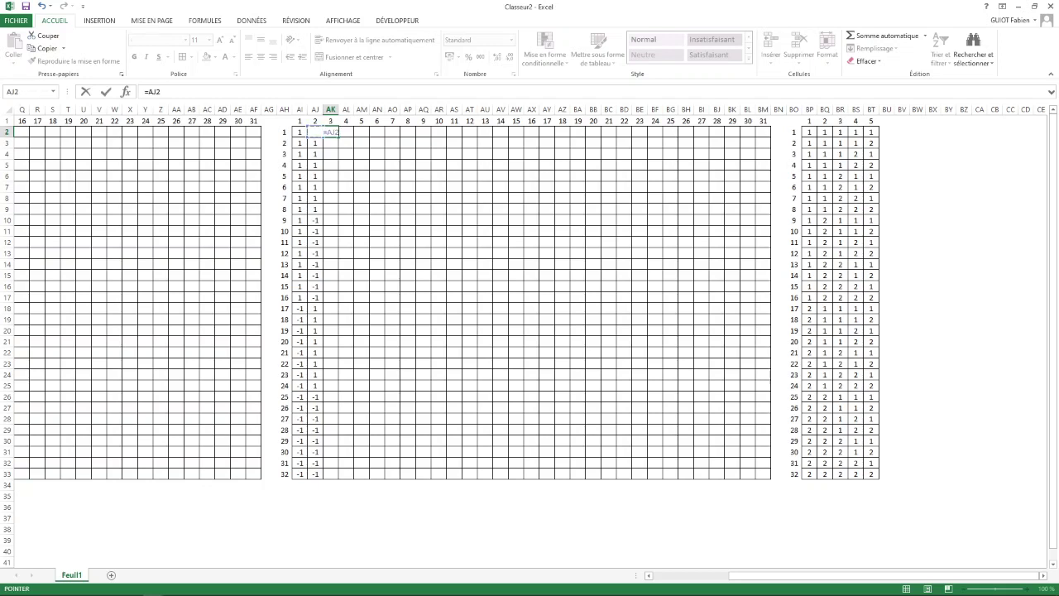
{"action": "type", "text": "*"}
{"action": "key", "text": "Left"}
{"action": "key", "text": "Left"}
{"action": "key", "text": "Return"}
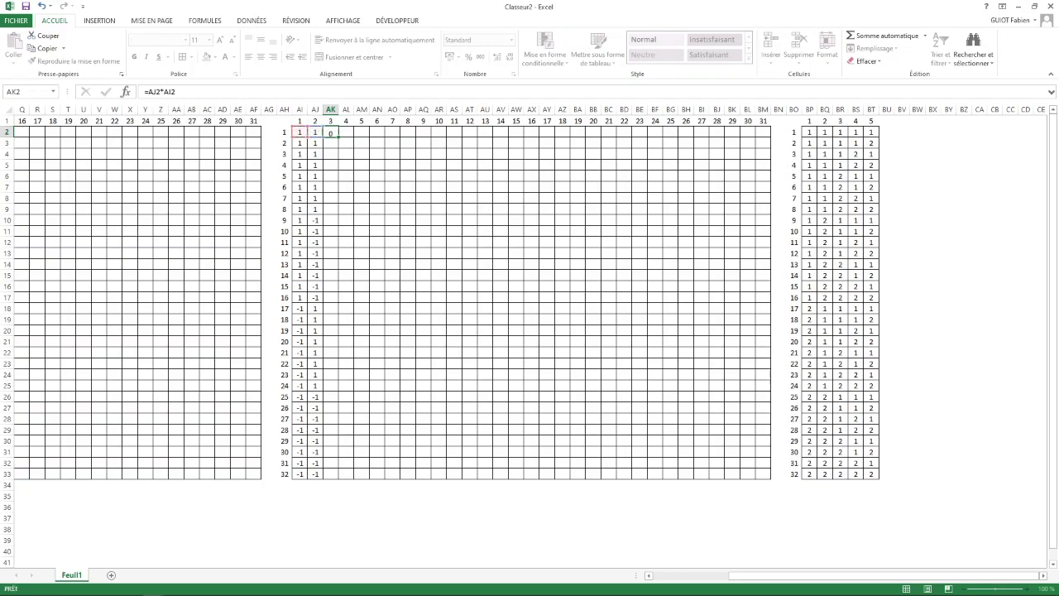
{"action": "key", "text": "Up"}
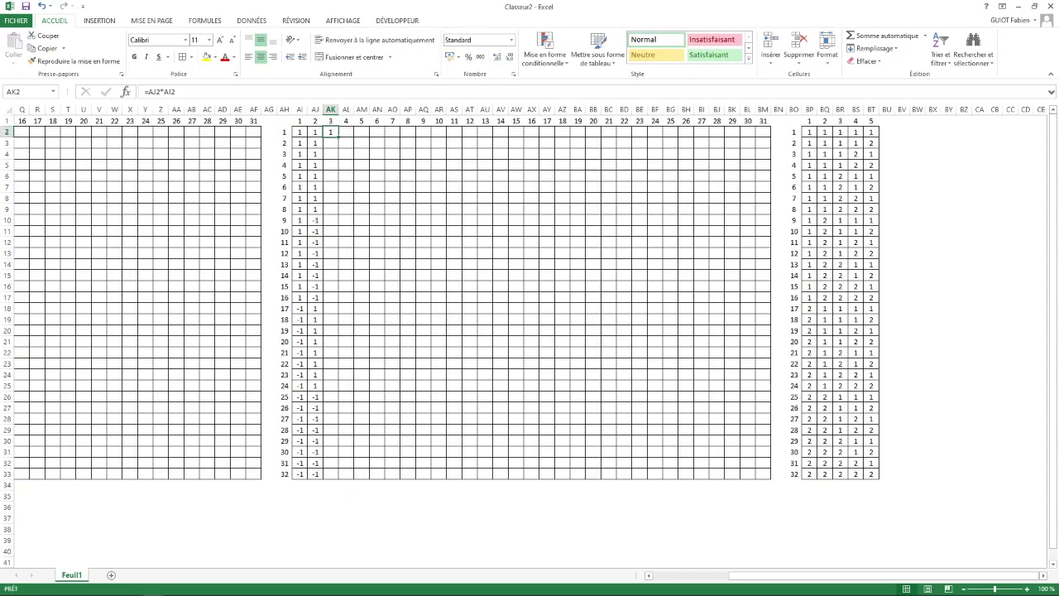
{"action": "double_click", "coordinate": [337, 138]}
Shade columns 1, 2, 4 and 8 of the second grid yellow, covering AI2:AJ33, AL2:AL33 and AP2:AP33
{"action": "left_click_drag", "start_coordinate": [299, 132], "coordinate": [327, 479]}
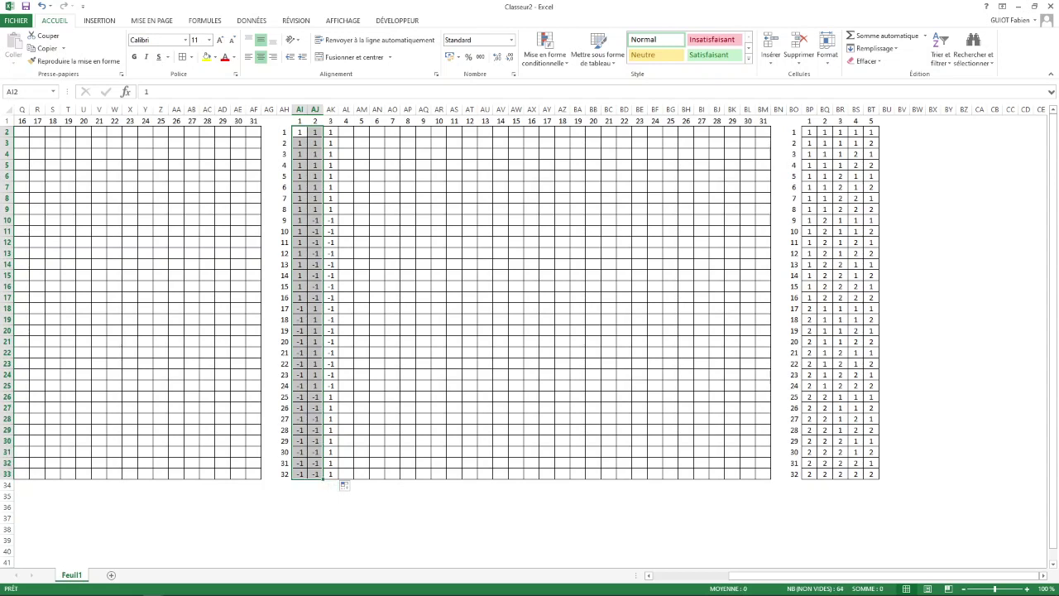
{"action": "left_click", "coordinate": [206, 56]}
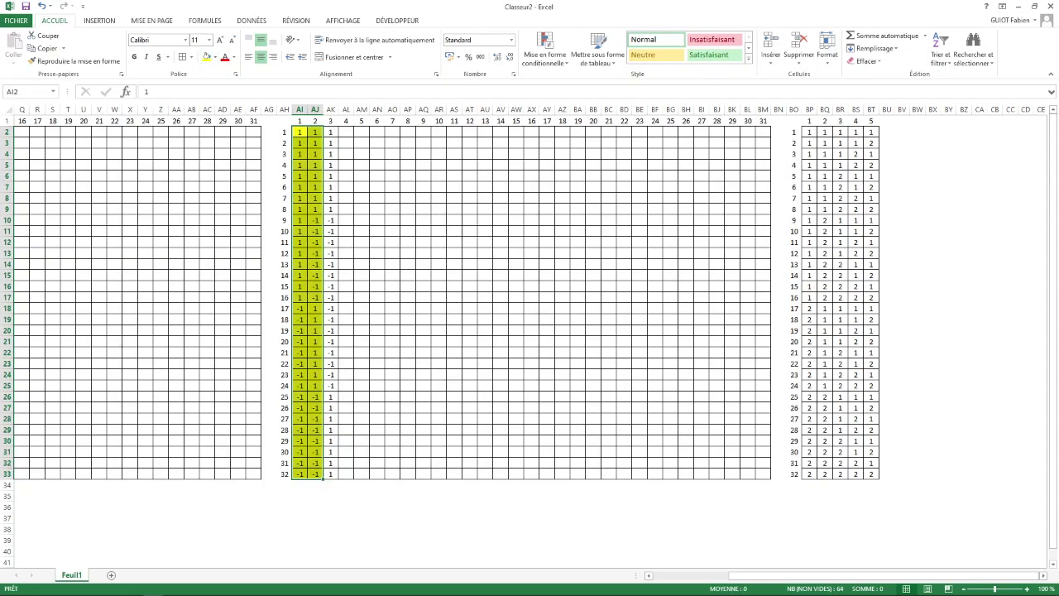
{"action": "left_click_drag", "start_coordinate": [345, 132], "coordinate": [346, 477]}
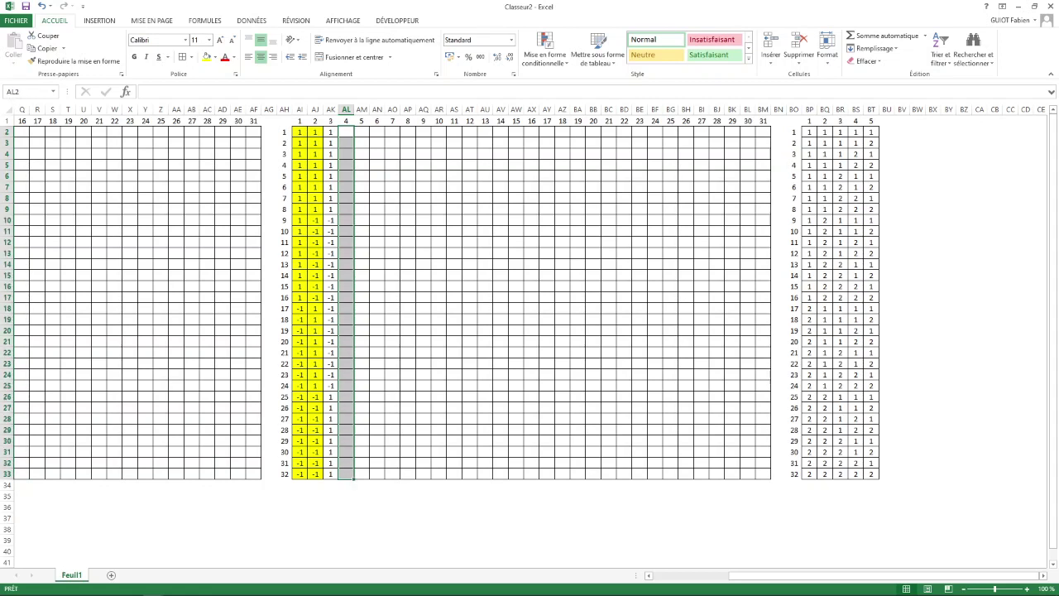
{"action": "left_click", "coordinate": [206, 56]}
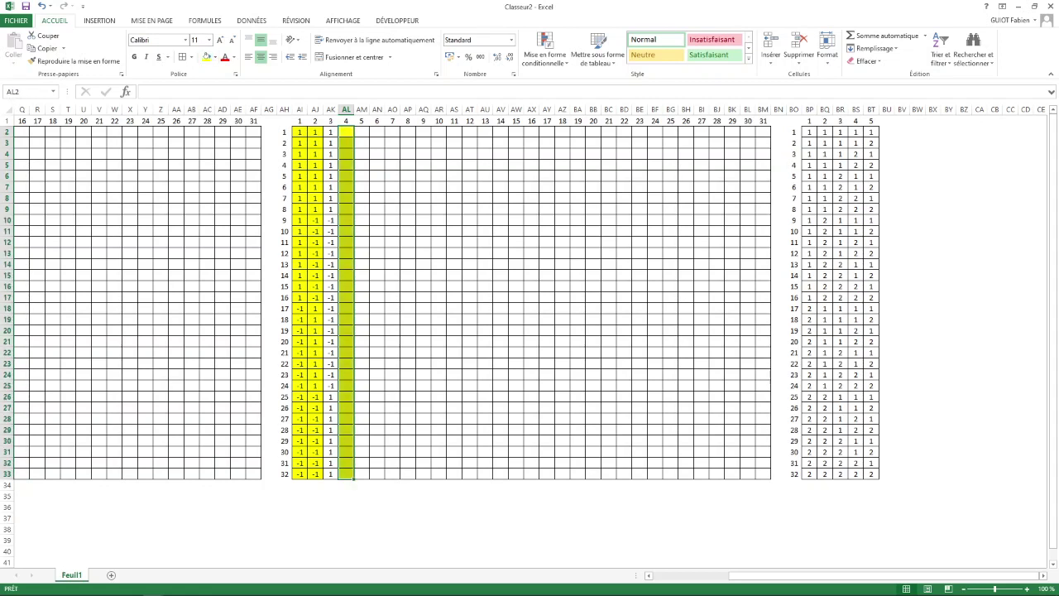
{"action": "left_click_drag", "start_coordinate": [407, 133], "coordinate": [407, 476]}
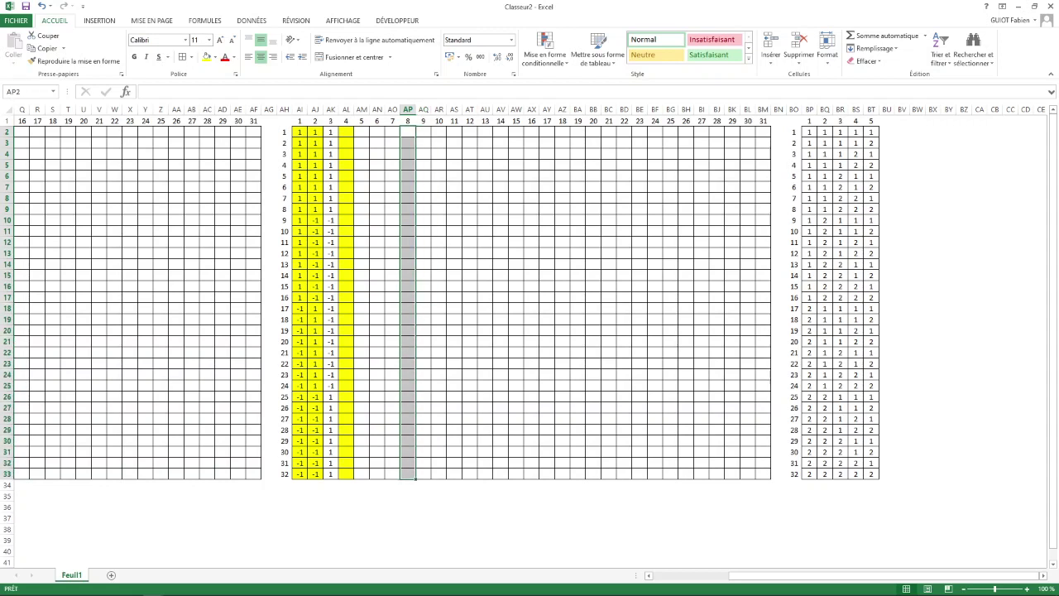
{"action": "left_click", "coordinate": [206, 56]}
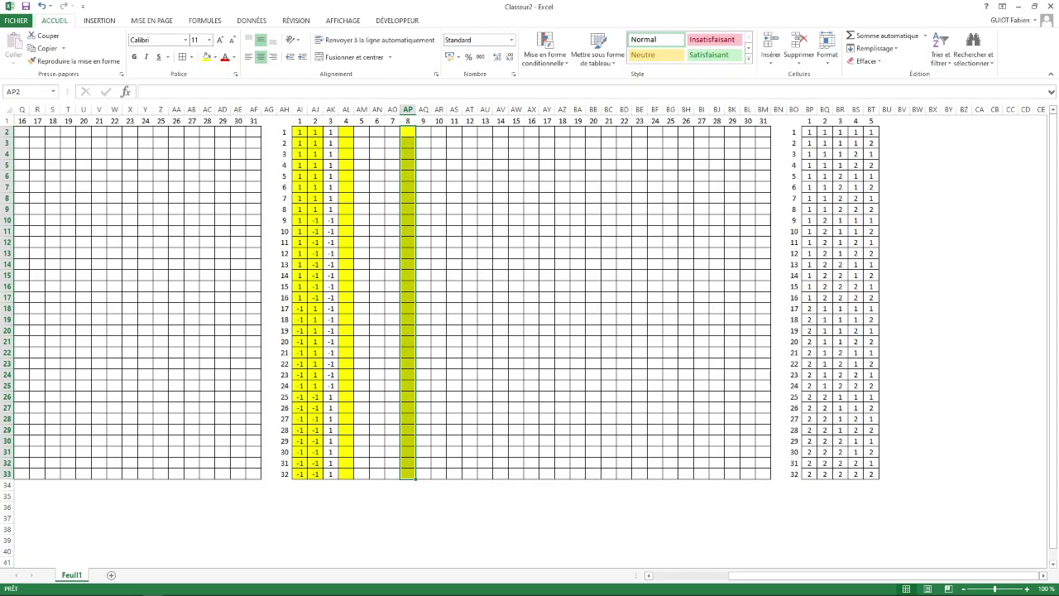
{"action": "left_click", "coordinate": [346, 132]}
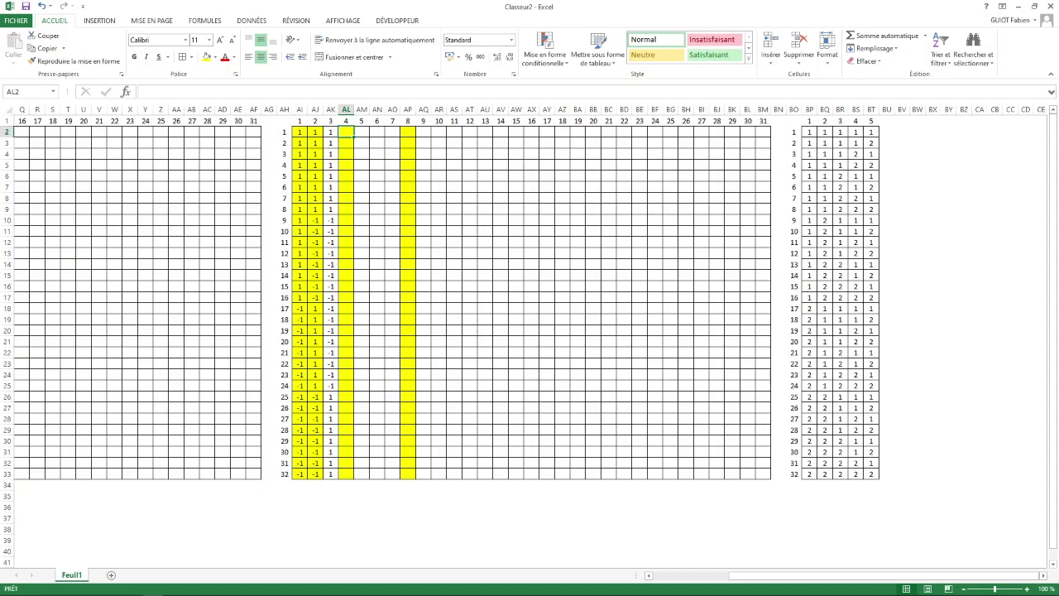
Copy the two 1s and two -1s in AJ8:AJ11 into AL2:AL5 at the start of column 4
{"action": "left_click_drag", "start_coordinate": [314, 176], "coordinate": [318, 235]}
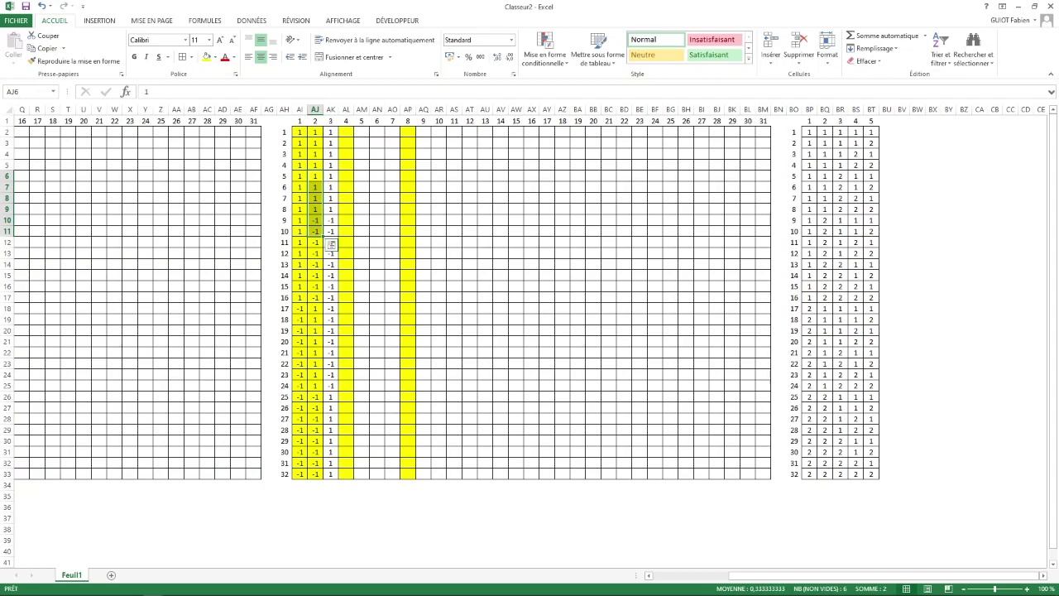
{"action": "left_click", "coordinate": [314, 198]}
{"action": "left_click_drag", "start_coordinate": [314, 198], "coordinate": [314, 242]}
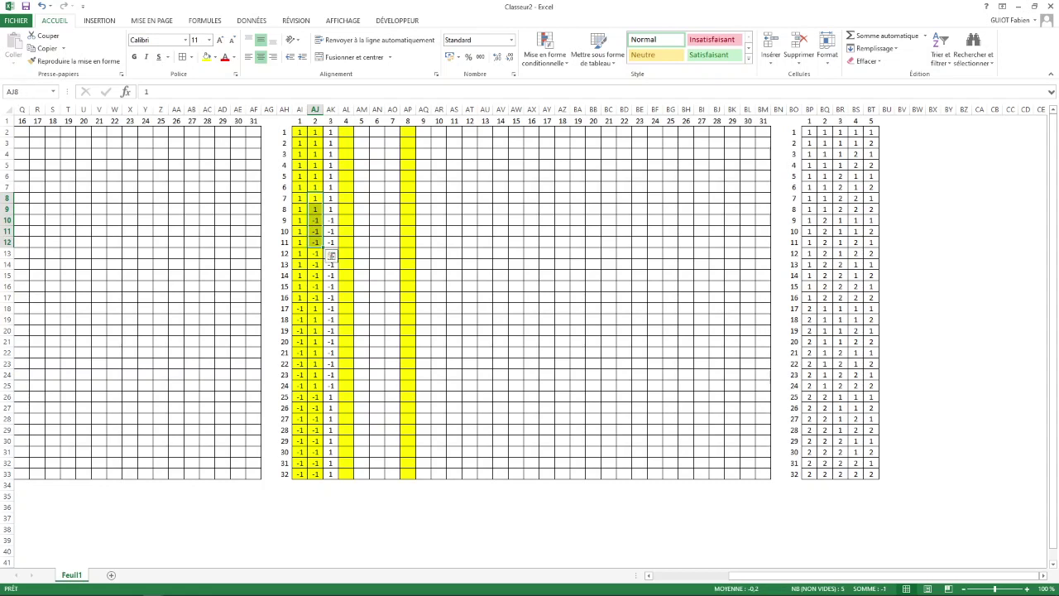
{"action": "double_click", "coordinate": [315, 197]}
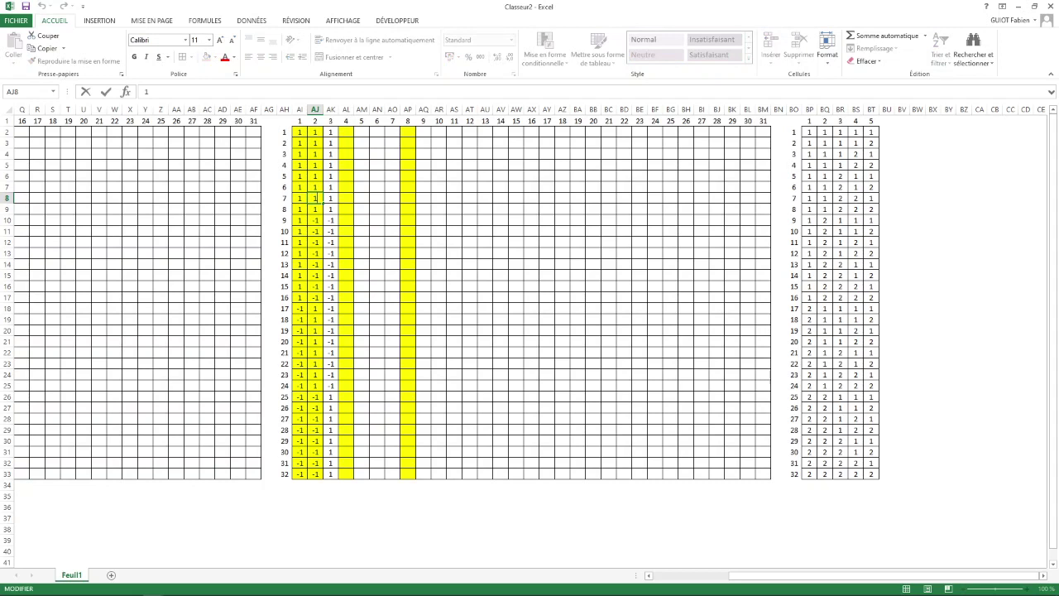
{"action": "left_click_drag", "start_coordinate": [315, 242], "coordinate": [315, 197]}
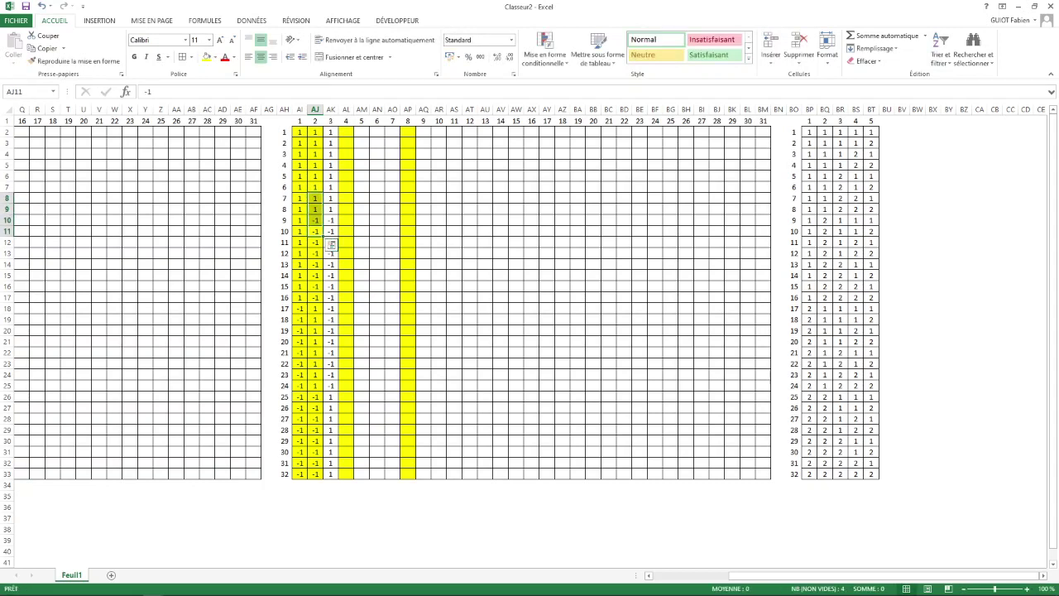
{"action": "key", "text": "ctrl+c"}
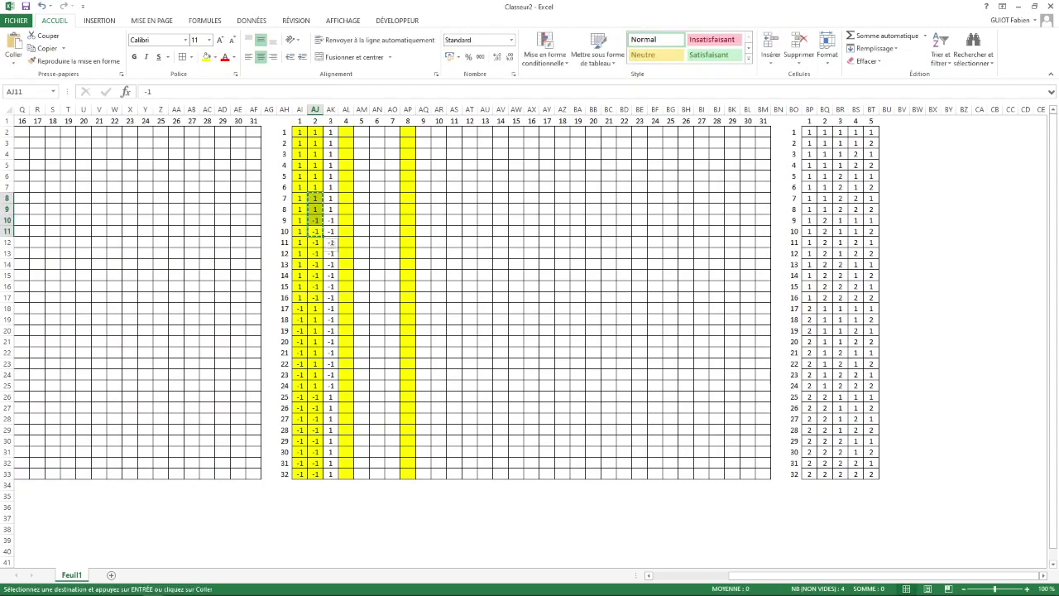
{"action": "left_click", "coordinate": [346, 132]}
{"action": "key", "text": "ctrl+c"}
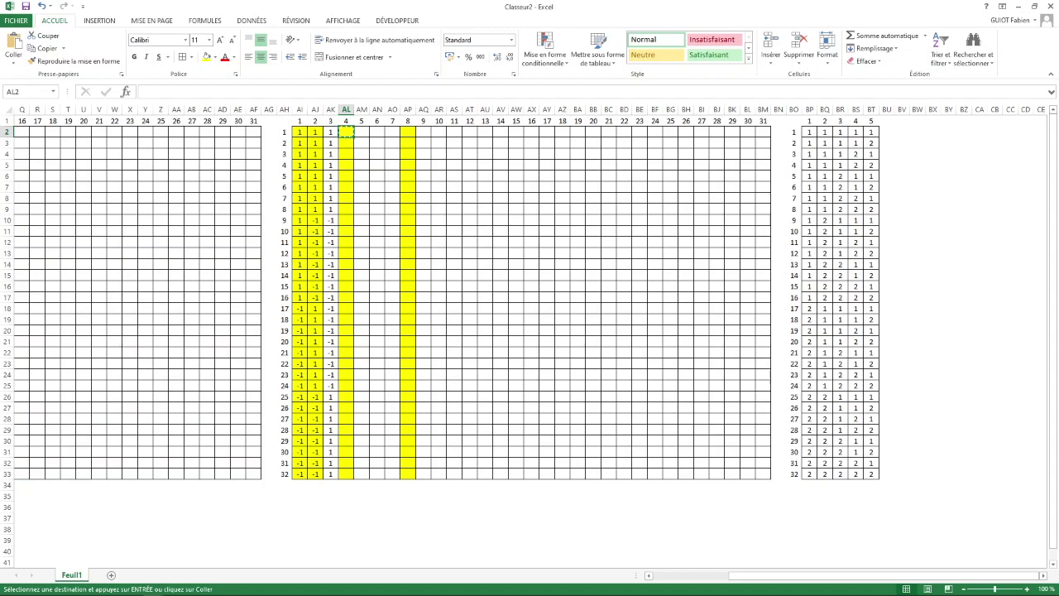
{"action": "left_click_drag", "start_coordinate": [315, 198], "coordinate": [315, 231]}
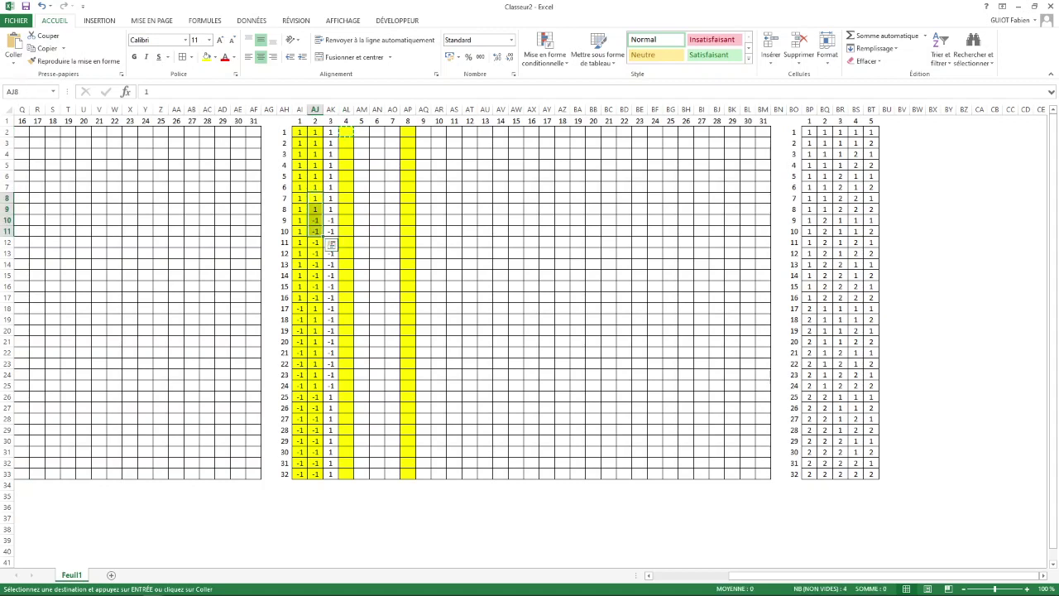
{"action": "key", "text": "ctrl+c"}
{"action": "left_click", "coordinate": [346, 133]}
{"action": "key", "text": "ctrl+v"}
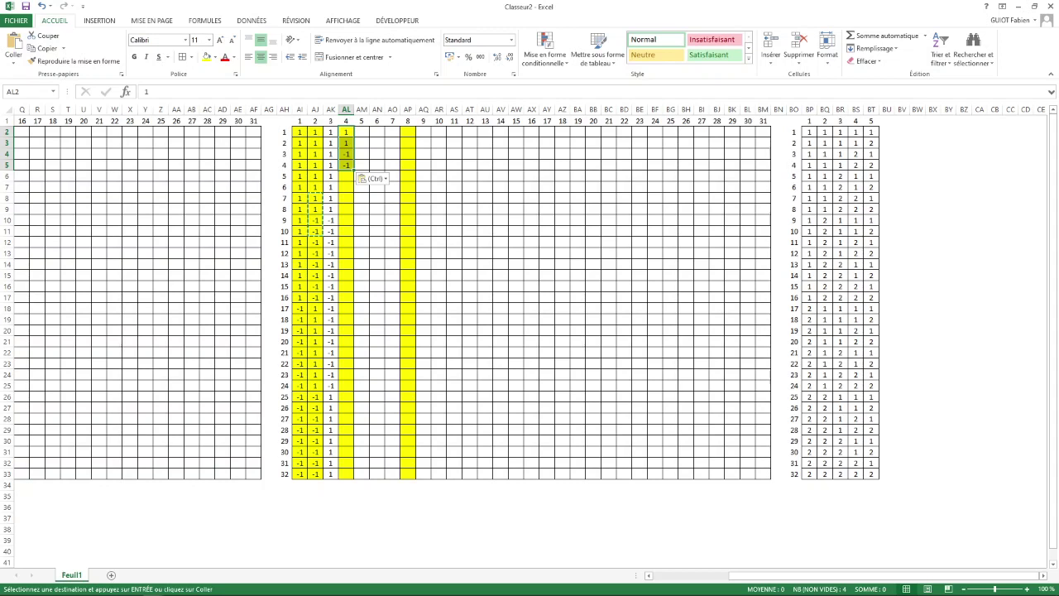
Copy the four 1s and four -1s in AJ6:AJ13 into AL2:AL9, AL10:AL17, AL18:AL25 and AL26:AL33 to complete column 4
{"action": "left_click_drag", "start_coordinate": [315, 176], "coordinate": [315, 253]}
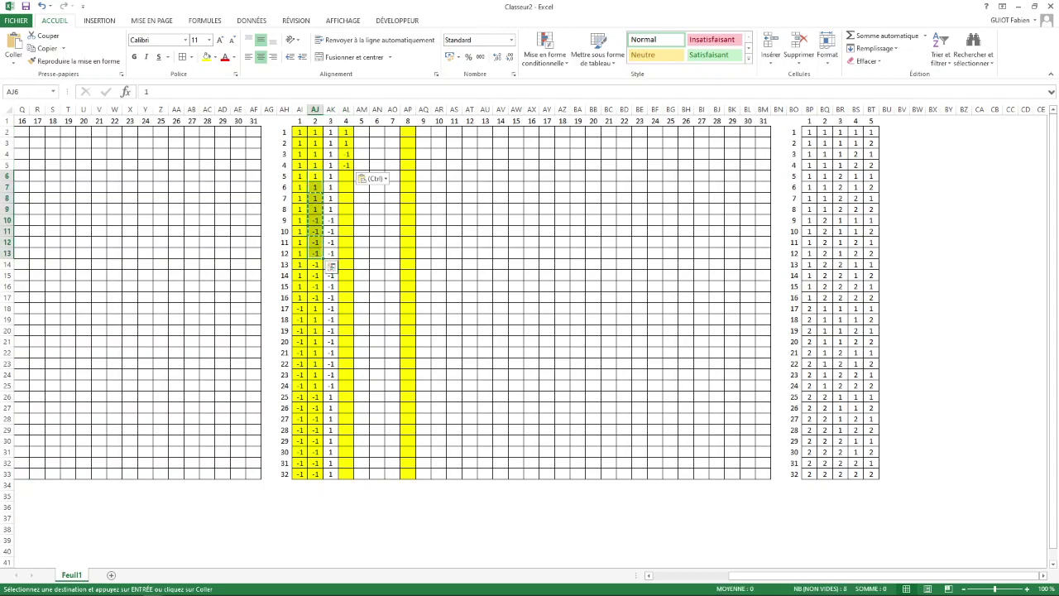
{"action": "left_click", "coordinate": [346, 132]}
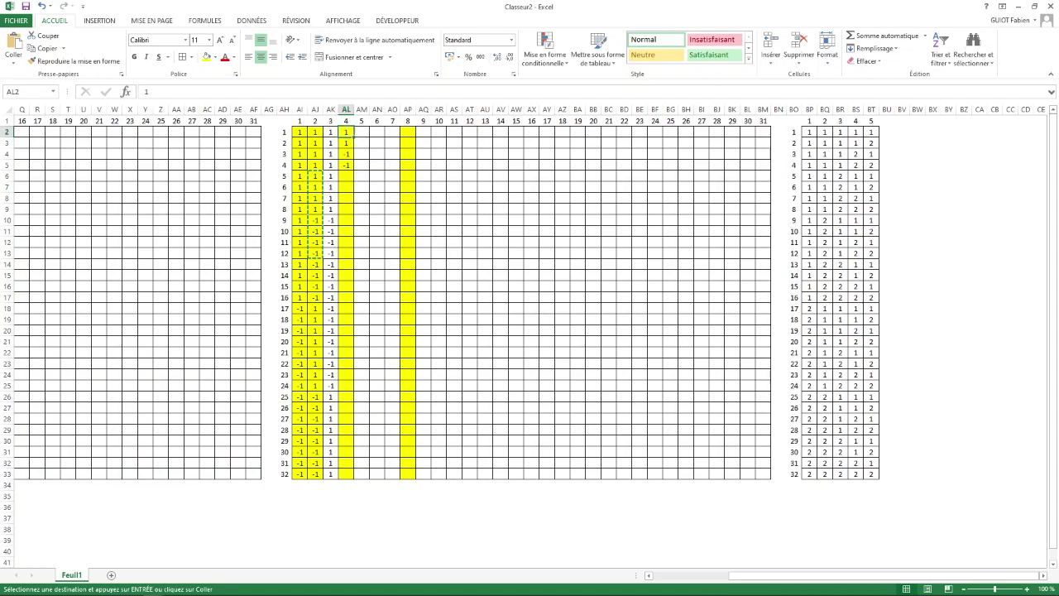
{"action": "key", "text": "ctrl+v"}
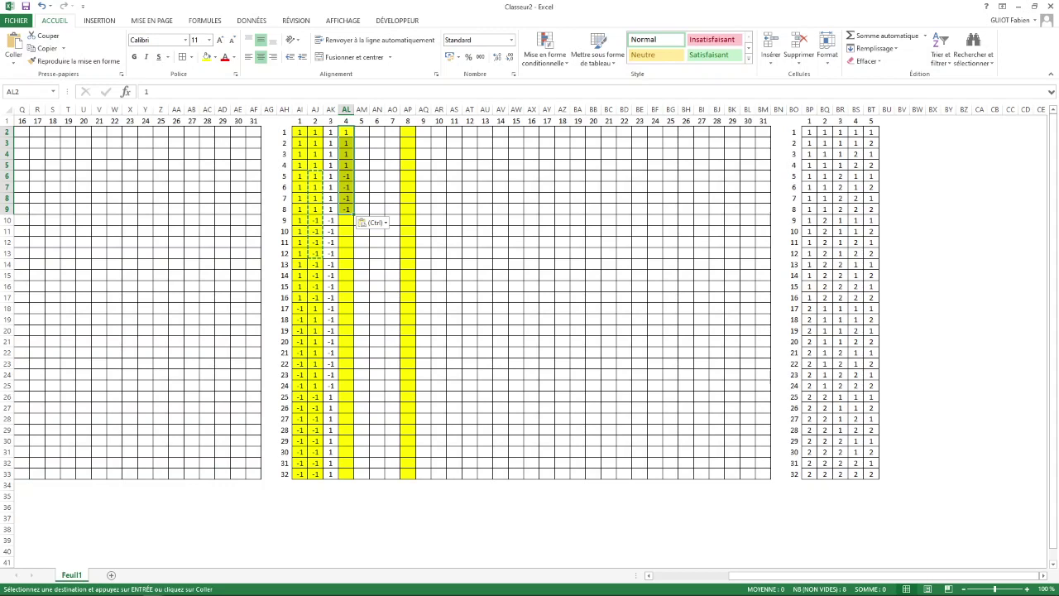
{"action": "left_click", "coordinate": [345, 220]}
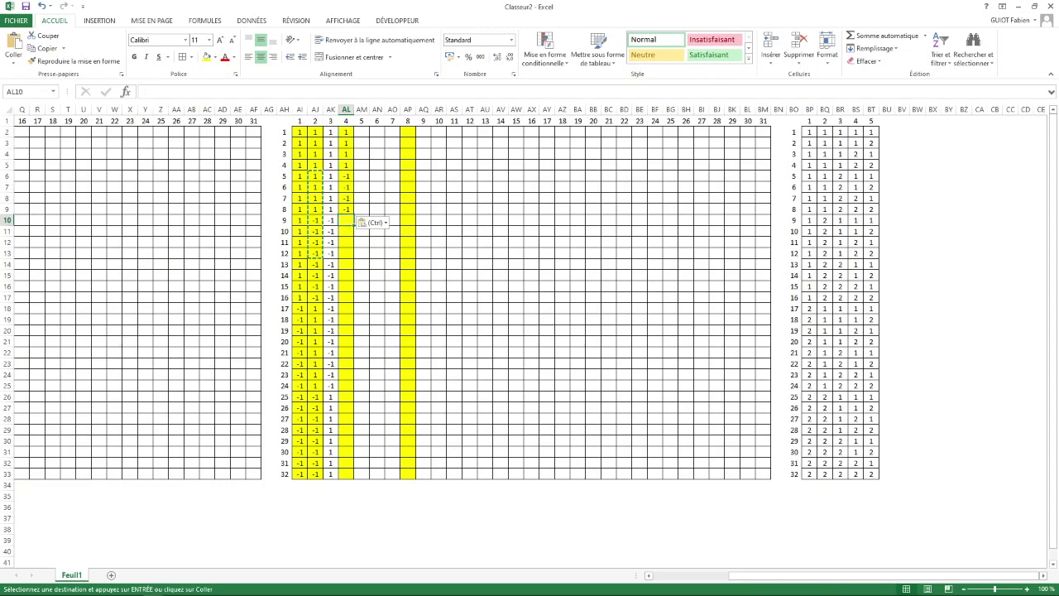
{"action": "key", "text": "ctrl+v"}
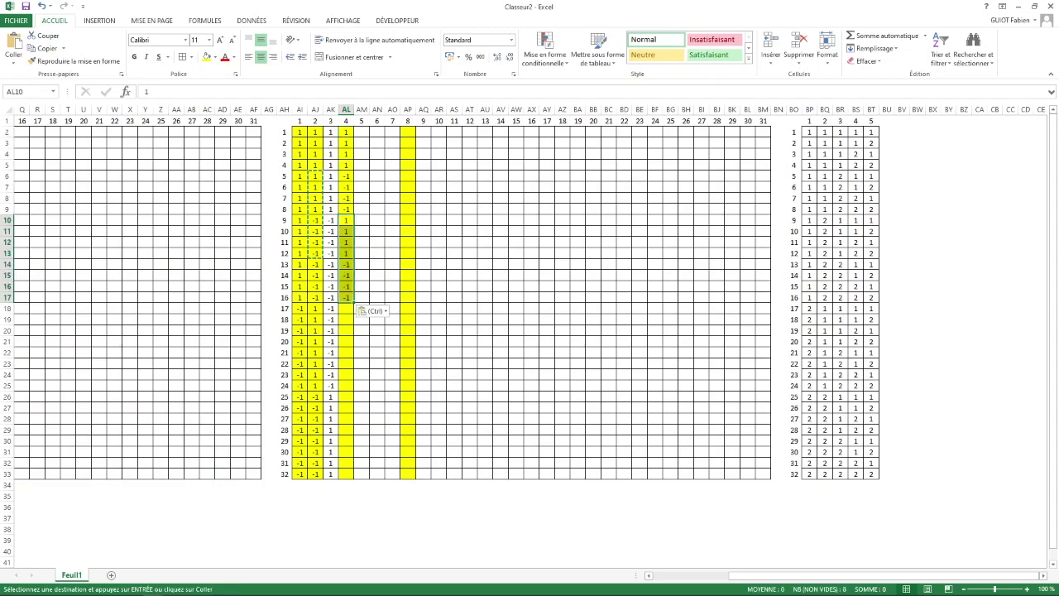
{"action": "left_click", "coordinate": [345, 308]}
{"action": "key", "text": "ctrl+v"}
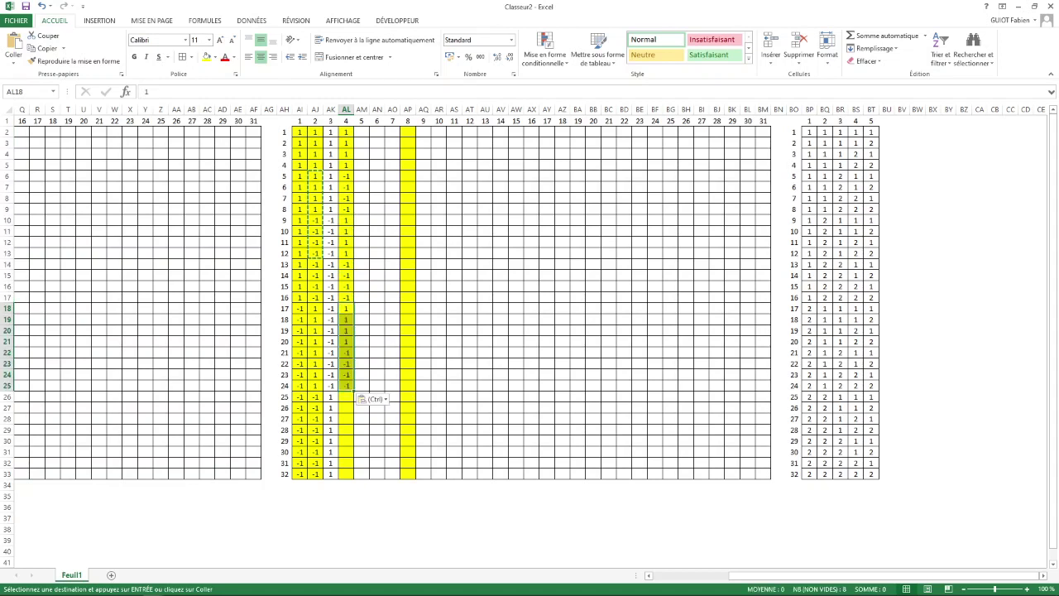
{"action": "left_click", "coordinate": [346, 396]}
{"action": "key", "text": "ctrl+v"}
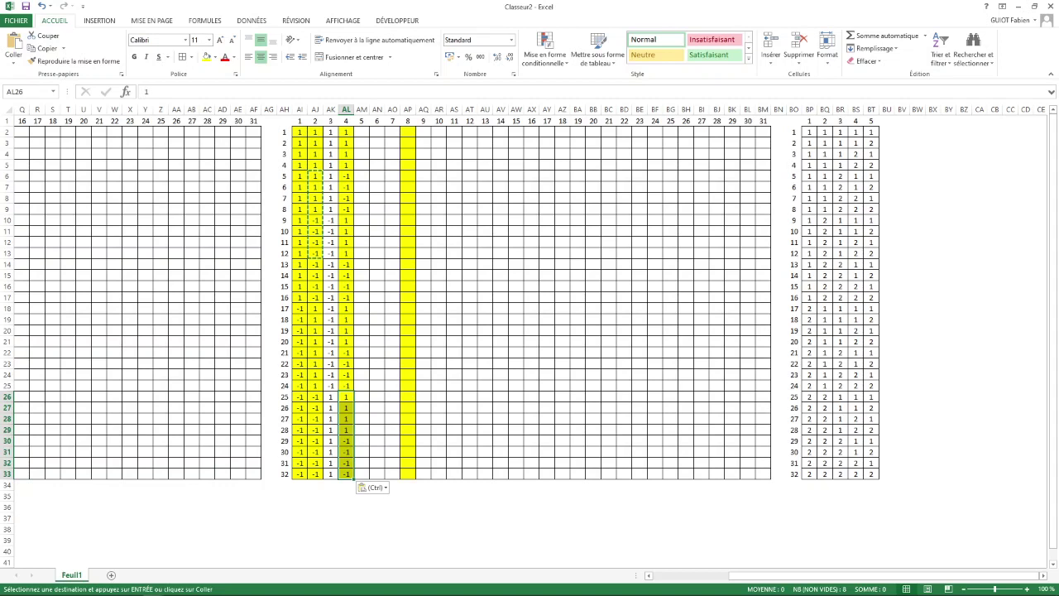
Copy the two 1s and two -1s in AL4:AL7 into AP2:AP5 to start column 8
{"action": "left_click_drag", "start_coordinate": [346, 133], "coordinate": [347, 188]}
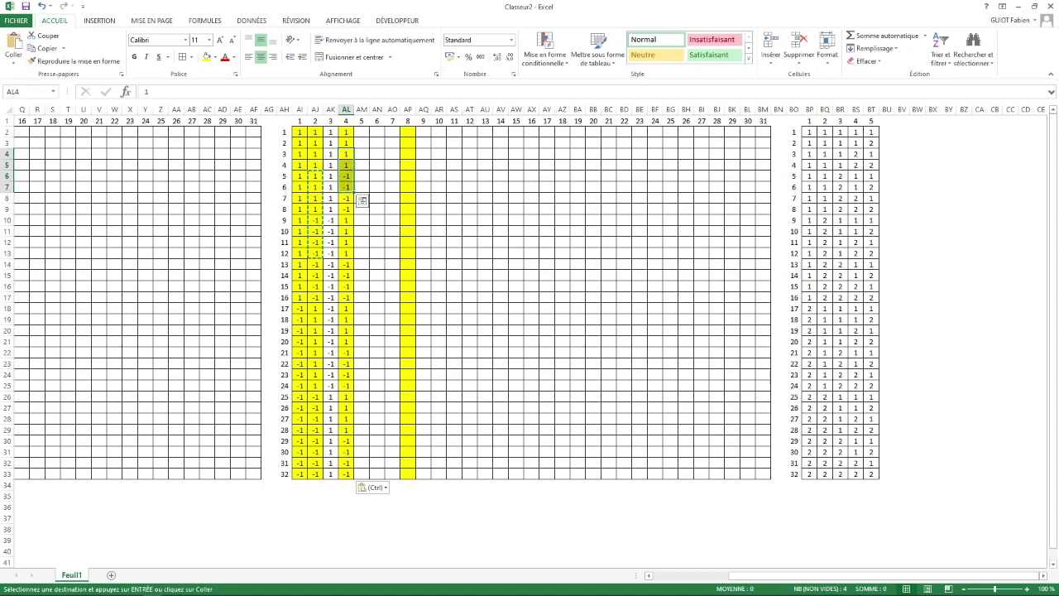
{"action": "key", "text": "ctrl+c"}
{"action": "left_click", "coordinate": [408, 133]}
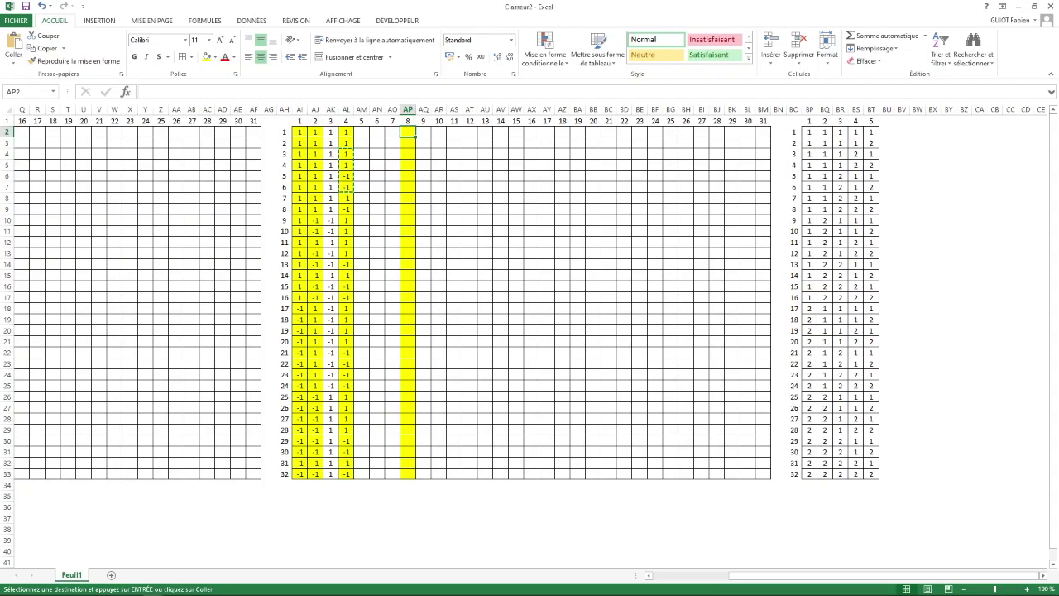
{"action": "key", "text": "ctrl+v"}
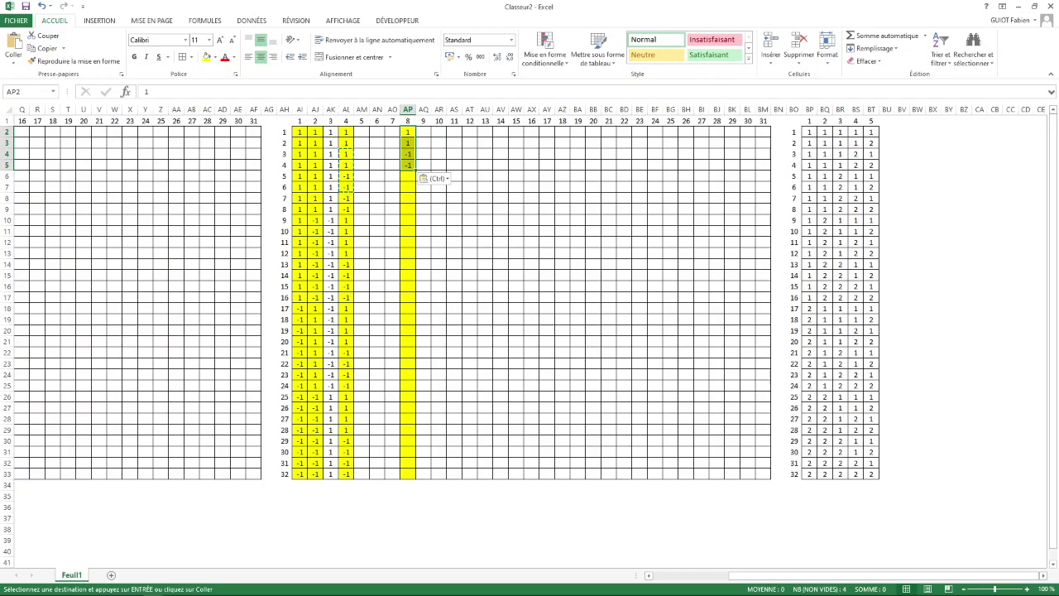
{"action": "left_click", "coordinate": [408, 187]}
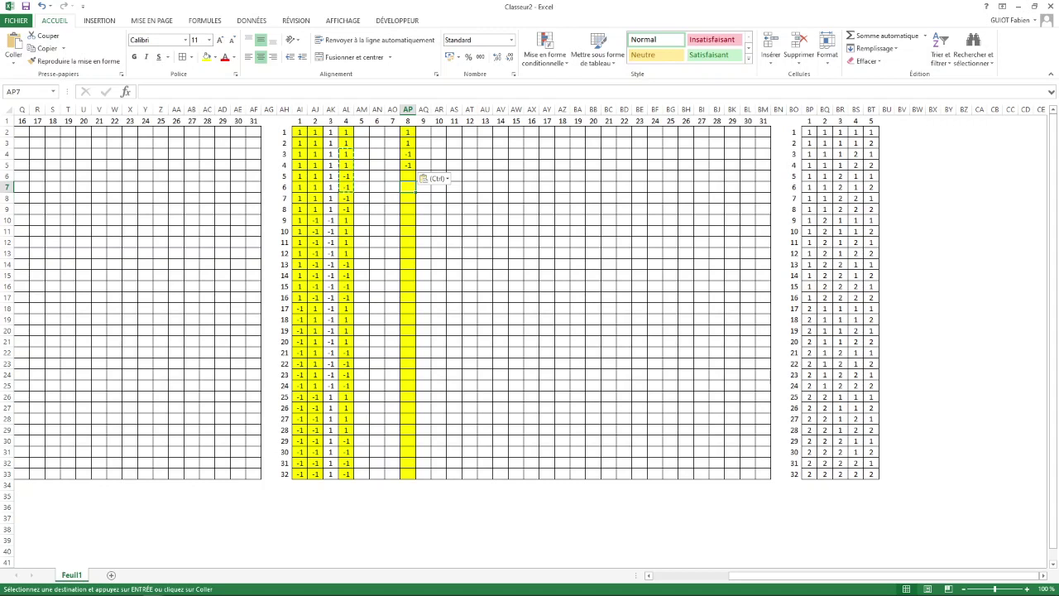
Enter the formula =$AL2*AI2 in AM2, keeping column AL fixed and AI relative
{"action": "left_click", "coordinate": [362, 132]}
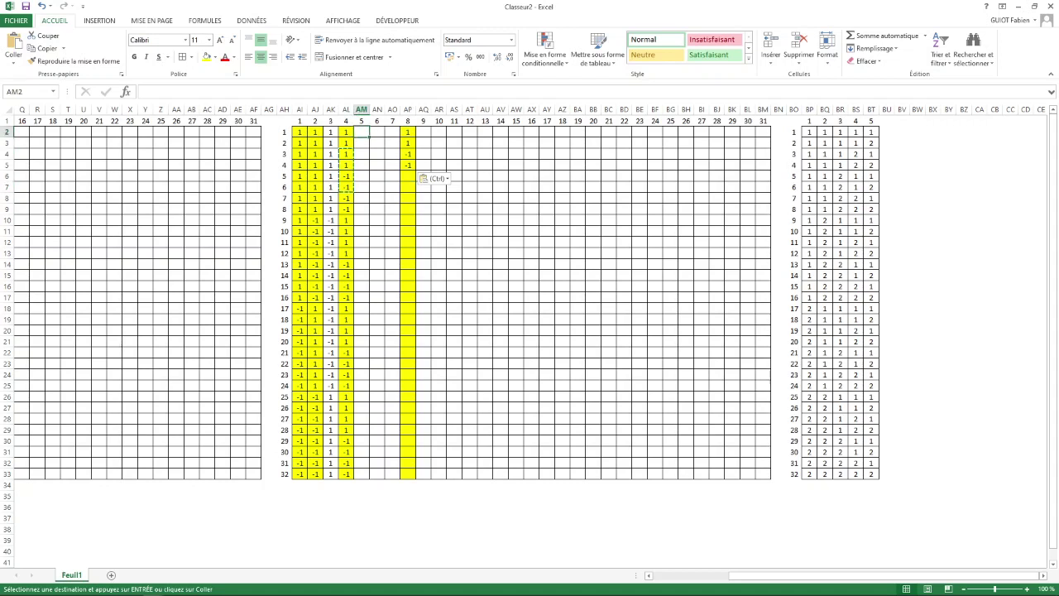
{"action": "type", "text": "="}
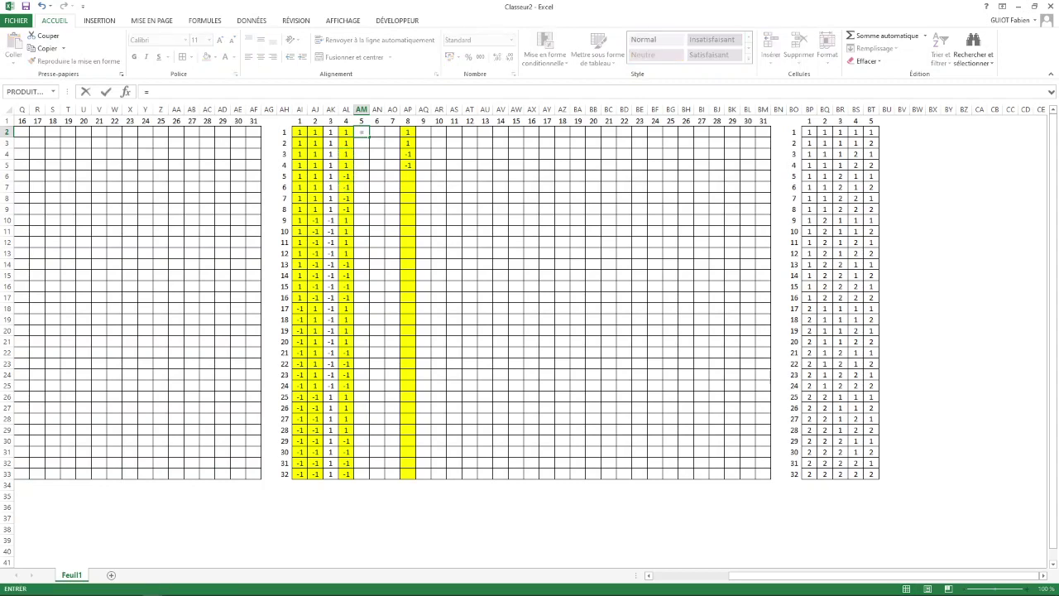
{"action": "left_click", "coordinate": [345, 133]}
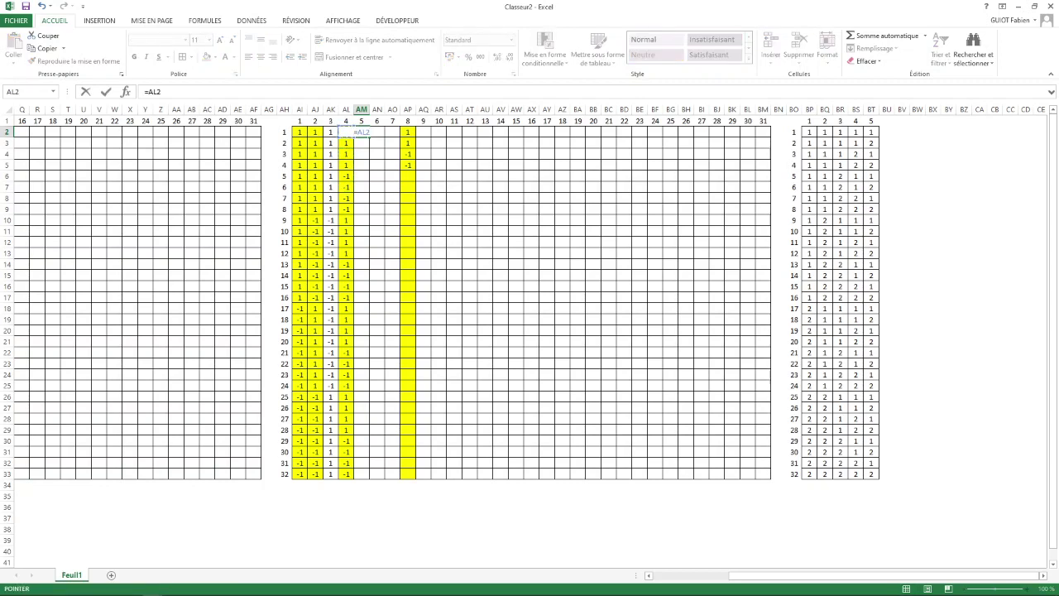
{"action": "key", "text": "F4"}
{"action": "key", "text": "F4"}
{"action": "key", "text": "F4"}
{"action": "type", "text": "*"}
{"action": "left_click", "coordinate": [300, 132]}
{"action": "key", "text": "F4"}
{"action": "key", "text": "F4"}
{"action": "key", "text": "F4"}
{"action": "key", "text": "Return"}
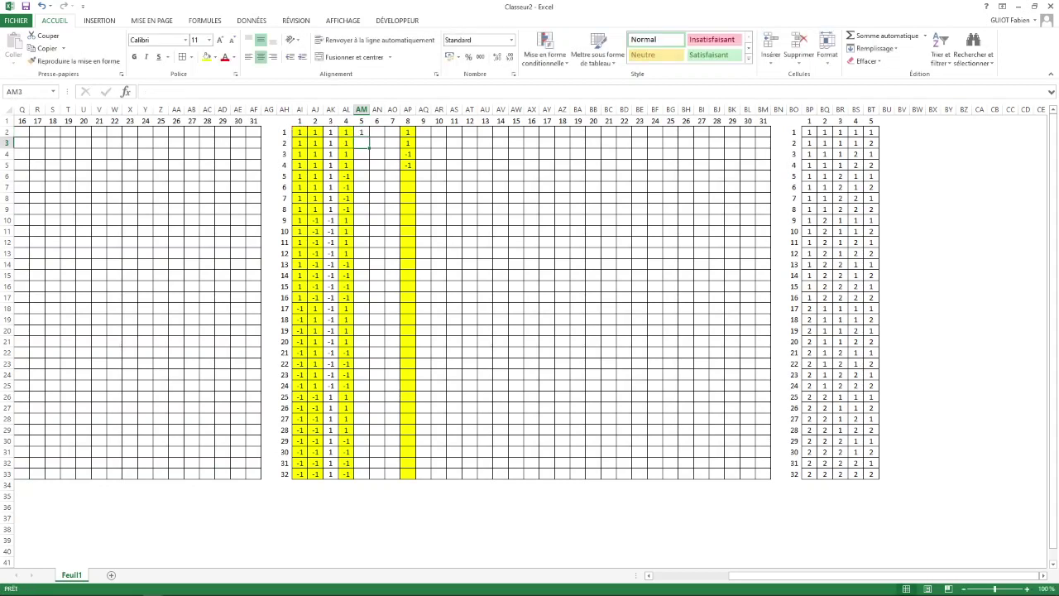
Fill the AM2 formula across to AO2 and down to row 33 to compute columns 5 to 7
{"action": "left_click", "coordinate": [361, 132]}
{"action": "left_click_drag", "start_coordinate": [369, 138], "coordinate": [399, 134]}
{"action": "double_click", "coordinate": [400, 137]}
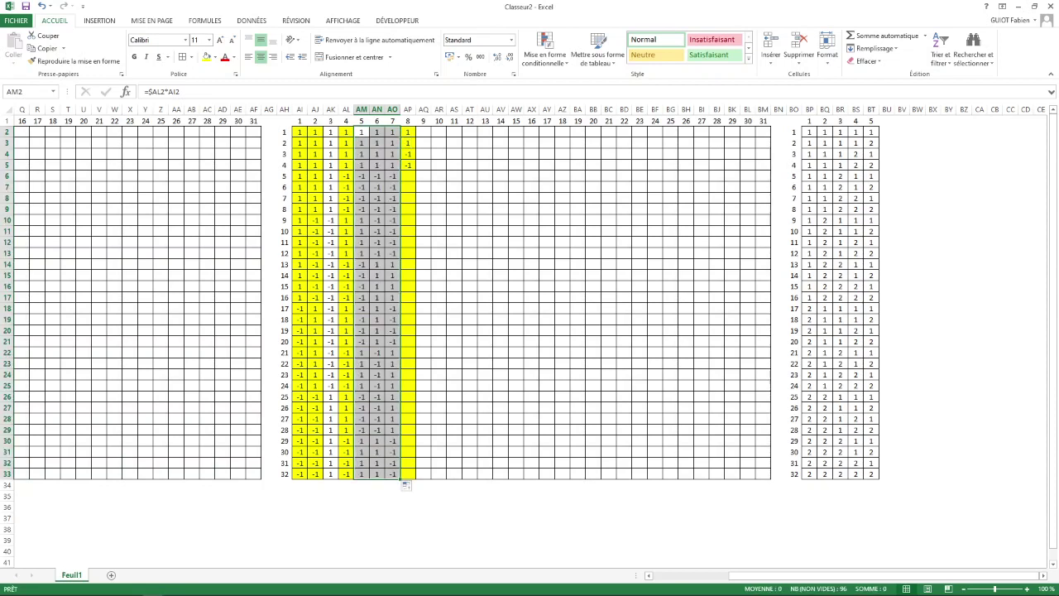
Copy the AP2:AP5 pattern repeatedly into each four-row block from AP6 to AP33 to complete column 8
{"action": "left_click", "coordinate": [407, 132]}
{"action": "left_click_drag", "start_coordinate": [407, 132], "coordinate": [408, 164]}
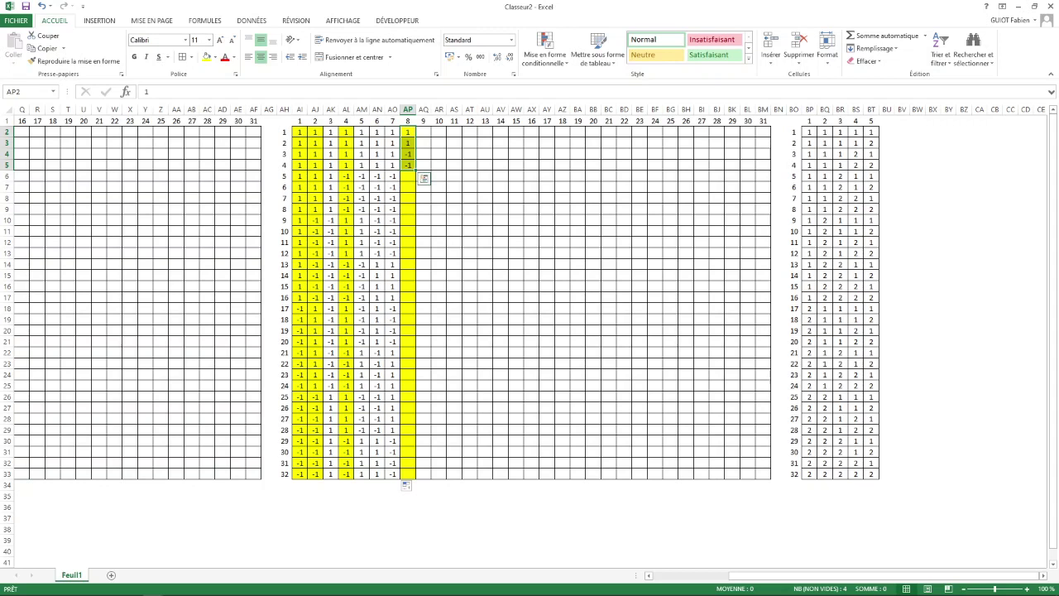
{"action": "key", "text": "ctrl+c"}
{"action": "left_click", "coordinate": [408, 177]}
{"action": "key", "text": "ctrl+v"}
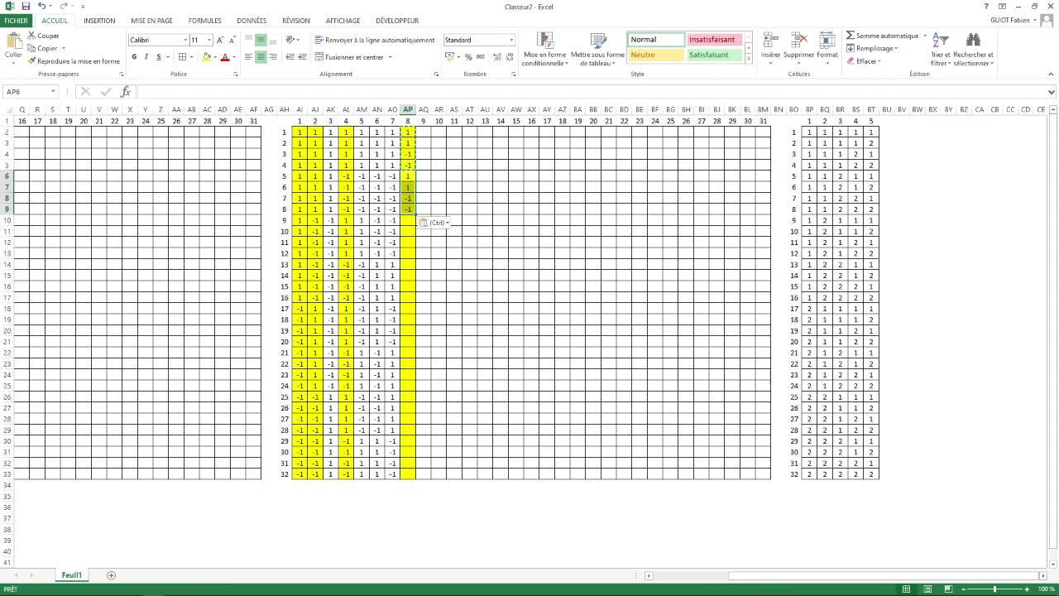
{"action": "left_click", "coordinate": [408, 220]}
{"action": "key", "text": "ctrl+v"}
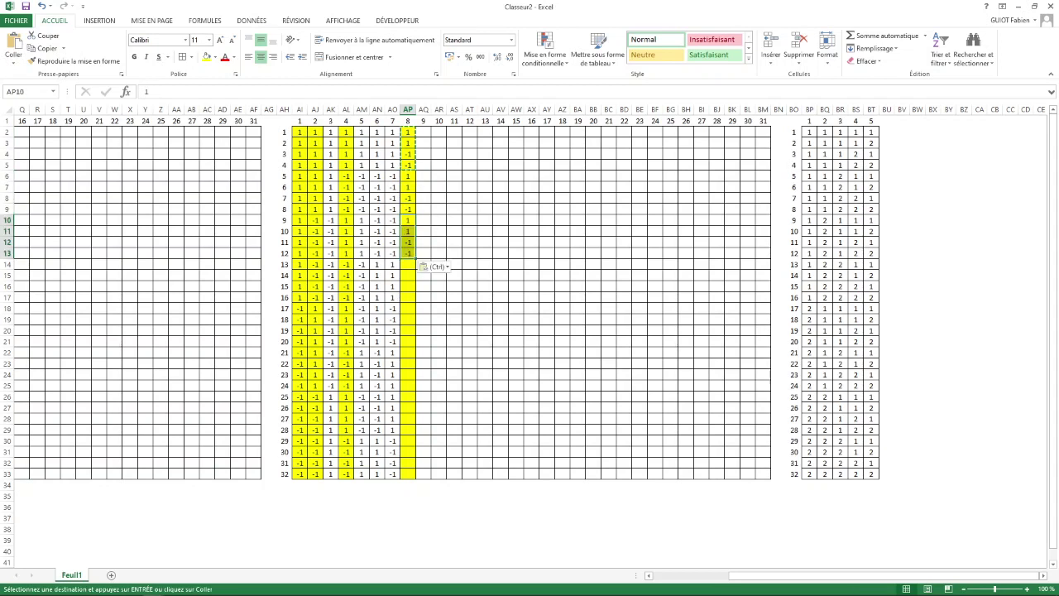
{"action": "left_click", "coordinate": [408, 264]}
{"action": "key", "text": "ctrl+v"}
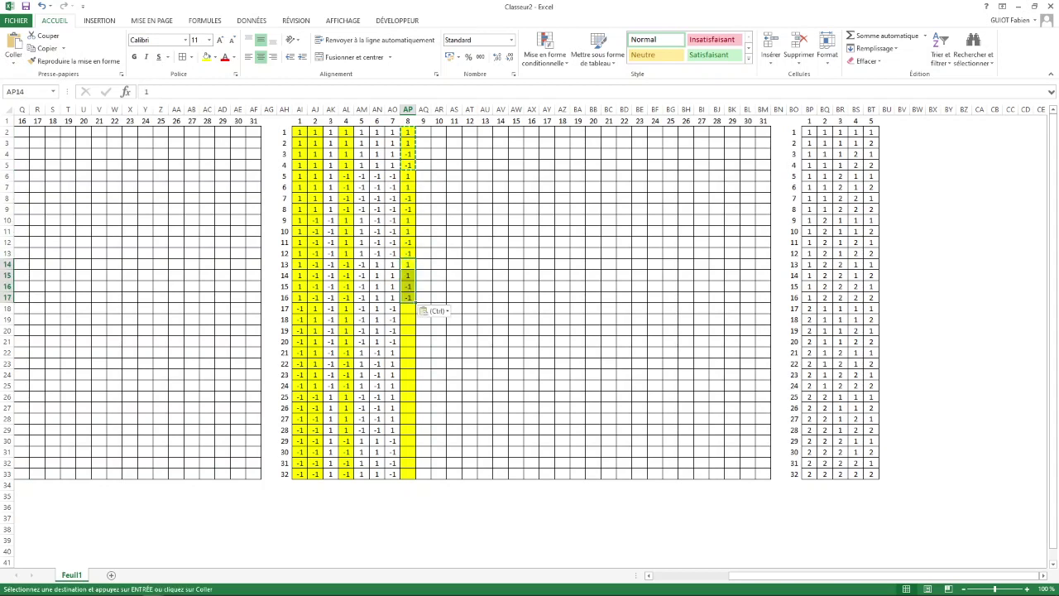
{"action": "left_click", "coordinate": [408, 309]}
{"action": "key", "text": "ctrl+v"}
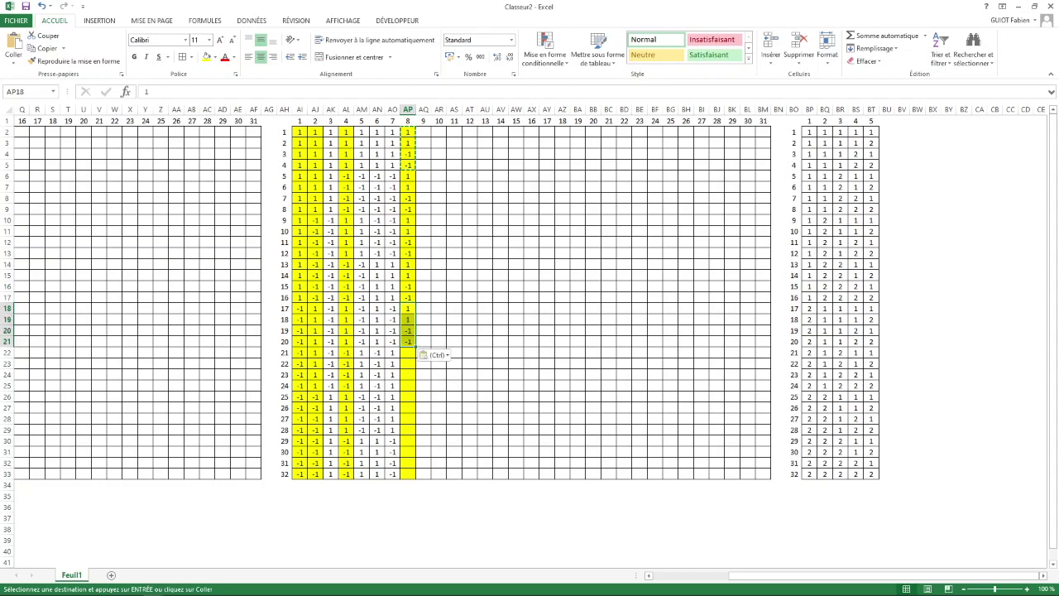
{"action": "left_click", "coordinate": [407, 352]}
{"action": "key", "text": "ctrl+v"}
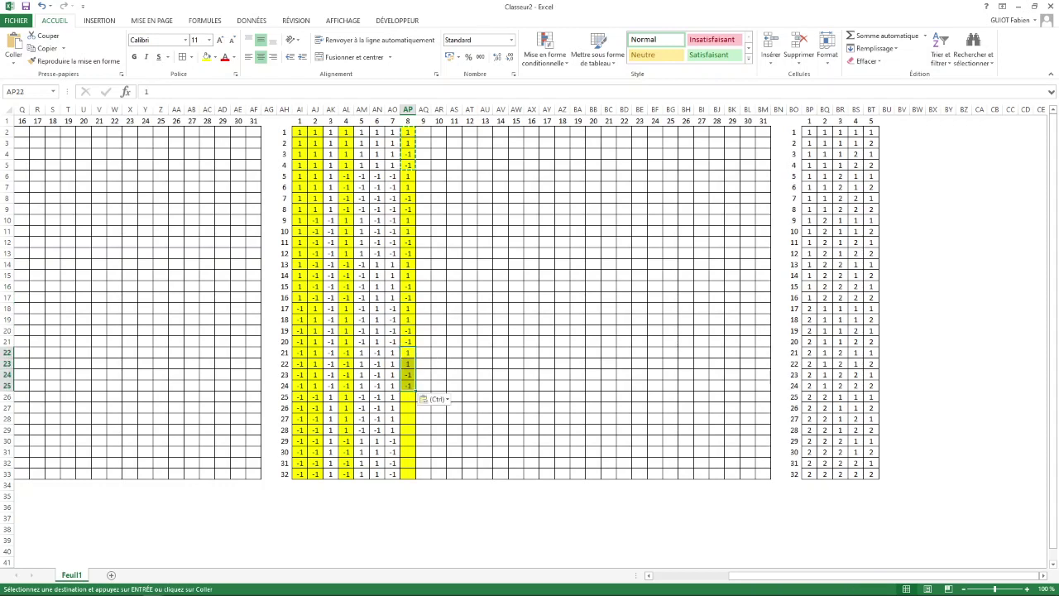
{"action": "left_click", "coordinate": [407, 396]}
{"action": "key", "text": "ctrl+v"}
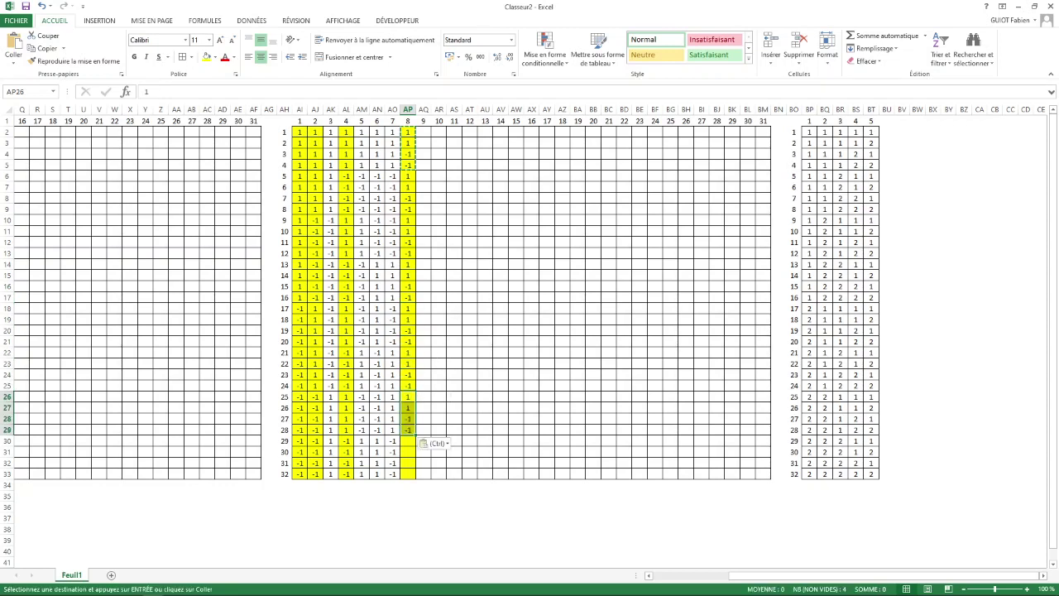
{"action": "left_click", "coordinate": [407, 440]}
{"action": "key", "text": "ctrl+v"}
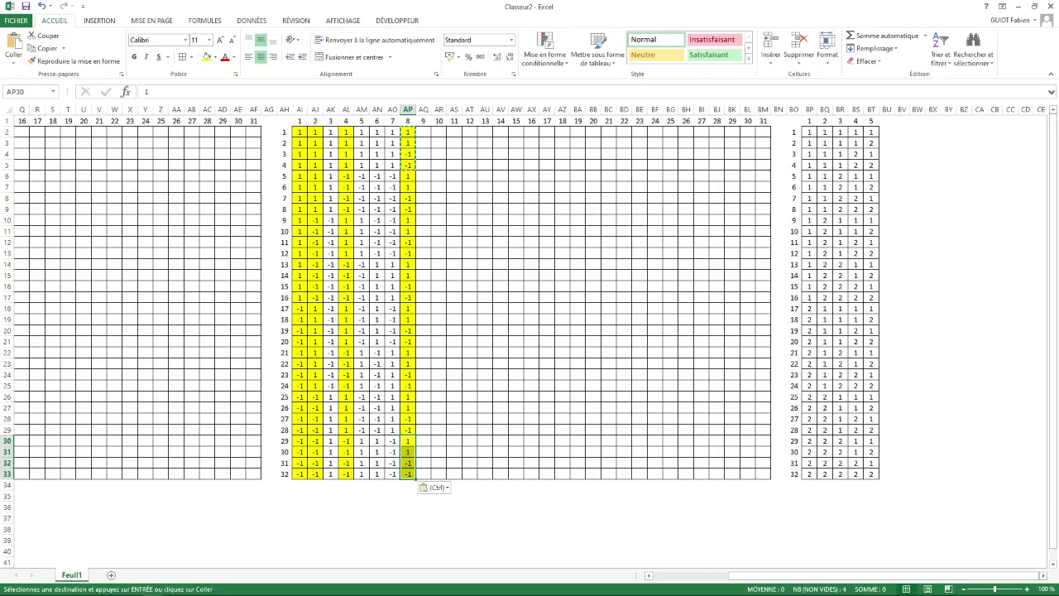
Shade column 16 of the second grid, AX2:AX33, yellow
{"action": "left_click_drag", "start_coordinate": [531, 132], "coordinate": [531, 475]}
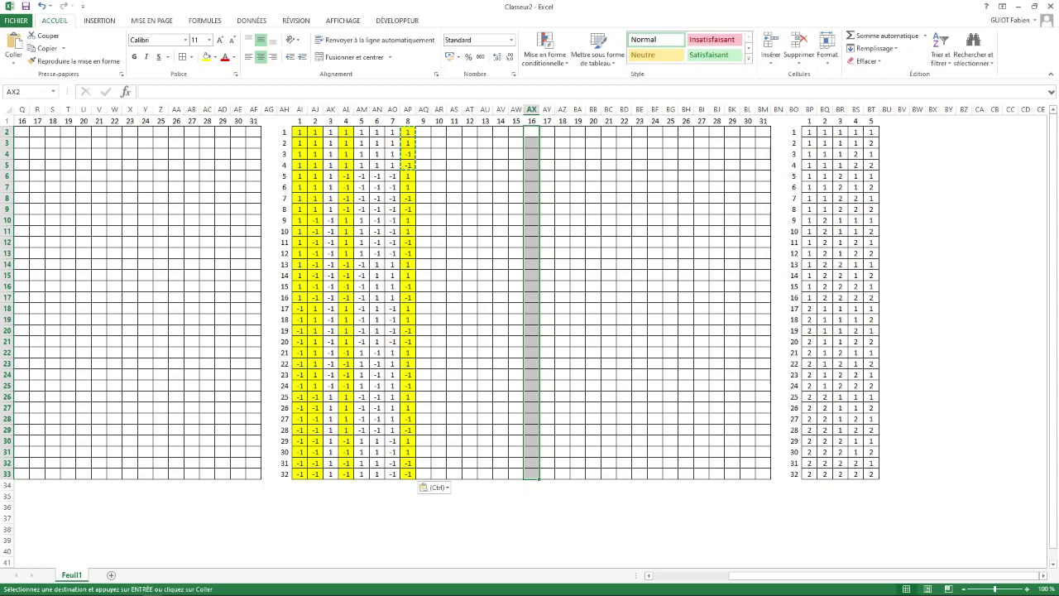
{"action": "left_click", "coordinate": [207, 57]}
Enter =$AP2*AI2 in AQ2 and fill it across to AW2 and down to row 33 to compute columns 9 to 15
{"action": "left_click", "coordinate": [422, 132]}
{"action": "left_click", "coordinate": [423, 132]}
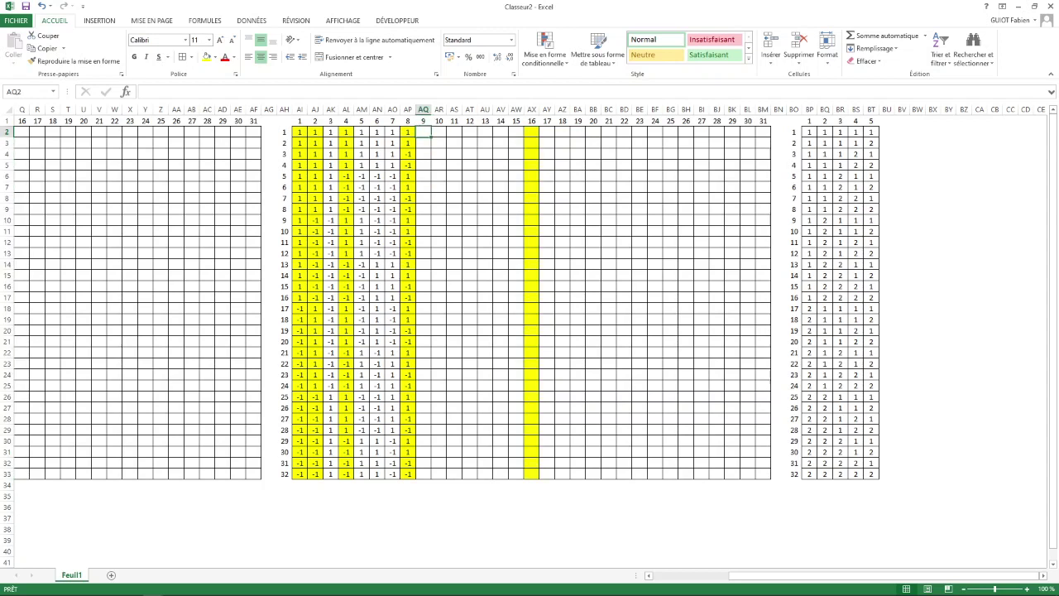
{"action": "type", "text": "="}
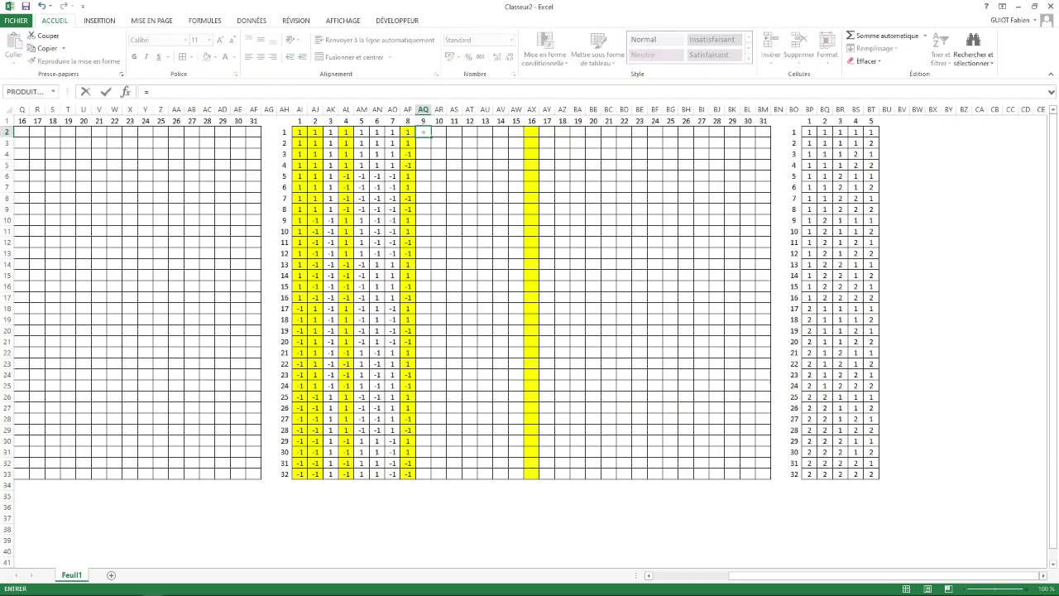
{"action": "key", "text": "Left"}
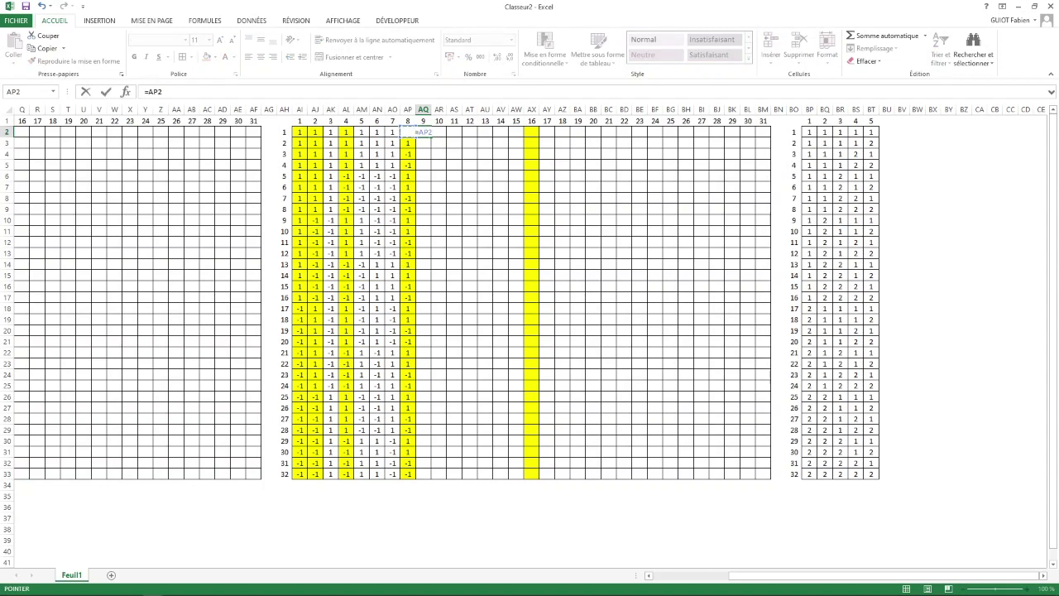
{"action": "key", "text": "F4"}
{"action": "key", "text": "F4"}
{"action": "key", "text": "F4"}
{"action": "type", "text": "*"}
{"action": "key", "text": "Left"}
{"action": "key", "text": "Left"}
{"action": "key", "text": "Left"}
{"action": "key", "text": "Left"}
{"action": "key", "text": "Left"}
{"action": "key", "text": "Left"}
{"action": "key", "text": "Left"}
{"action": "key", "text": "Left"}
{"action": "key", "text": "Return"}
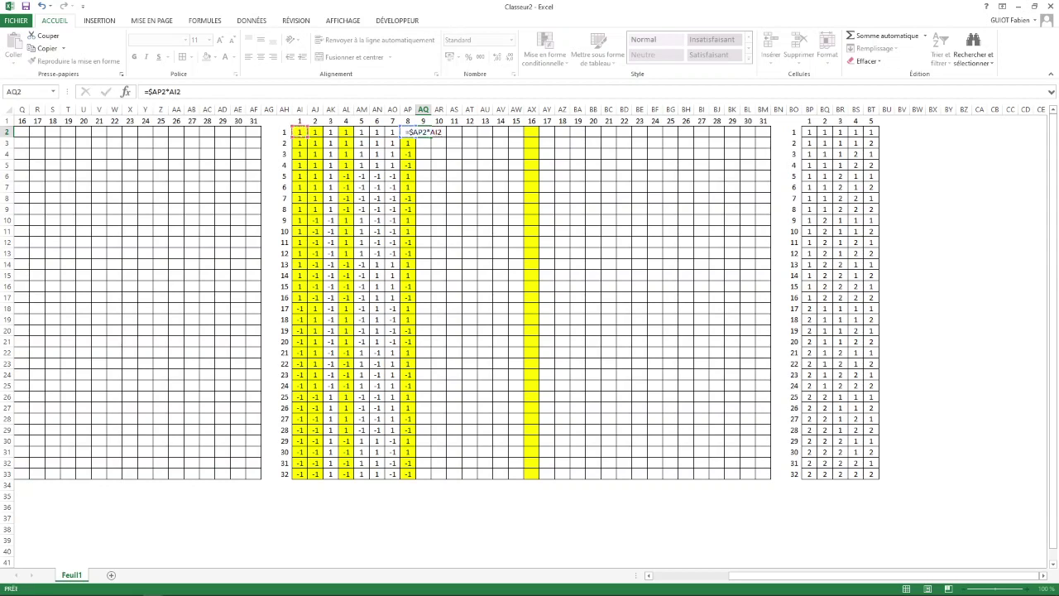
{"action": "left_click", "coordinate": [423, 131]}
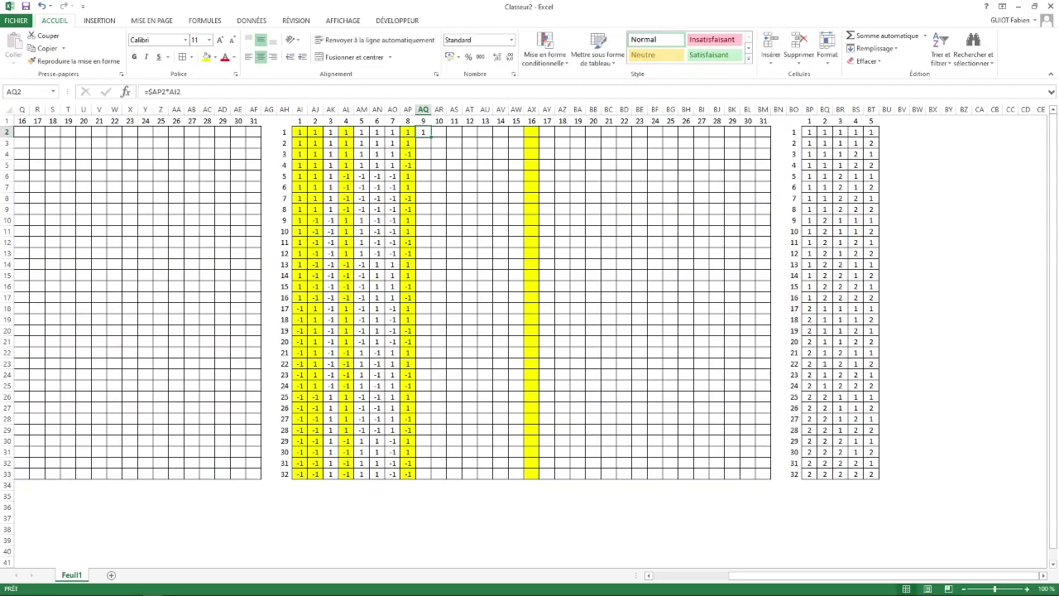
{"action": "left_click_drag", "start_coordinate": [430, 138], "coordinate": [525, 476]}
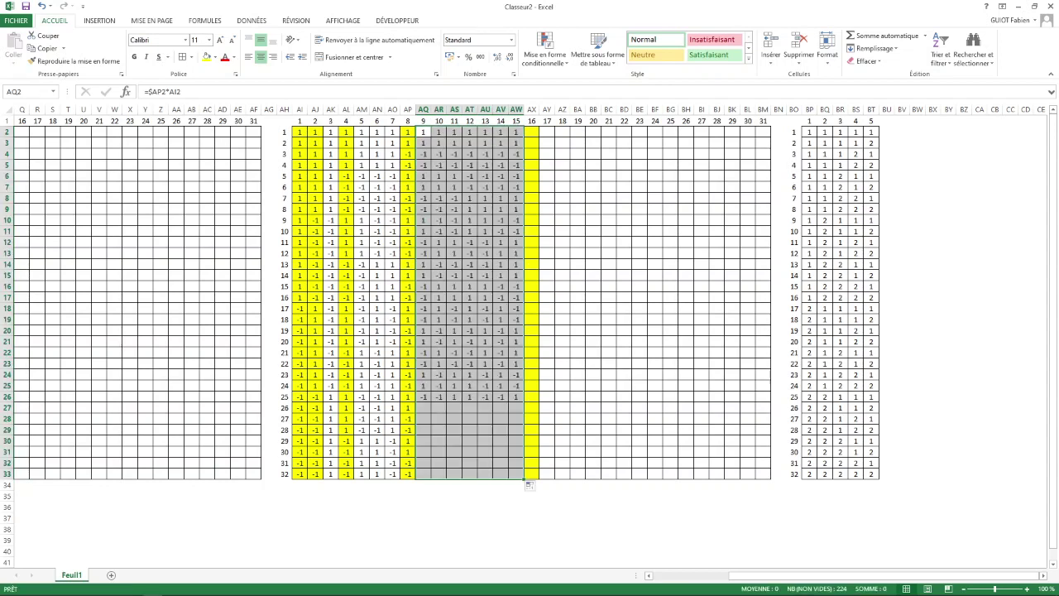
Copy the 1/-1 pair from AP3:AP4 and paste it four times in succession into AX2:AX9 of column 16
{"action": "left_click", "coordinate": [531, 132]}
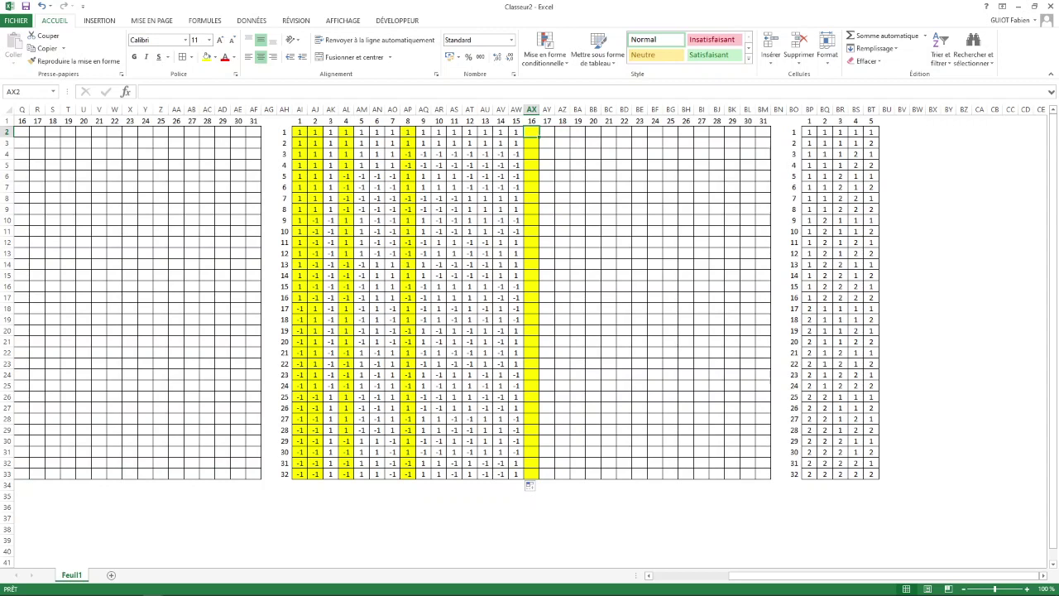
{"action": "left_click_drag", "start_coordinate": [408, 143], "coordinate": [407, 154]}
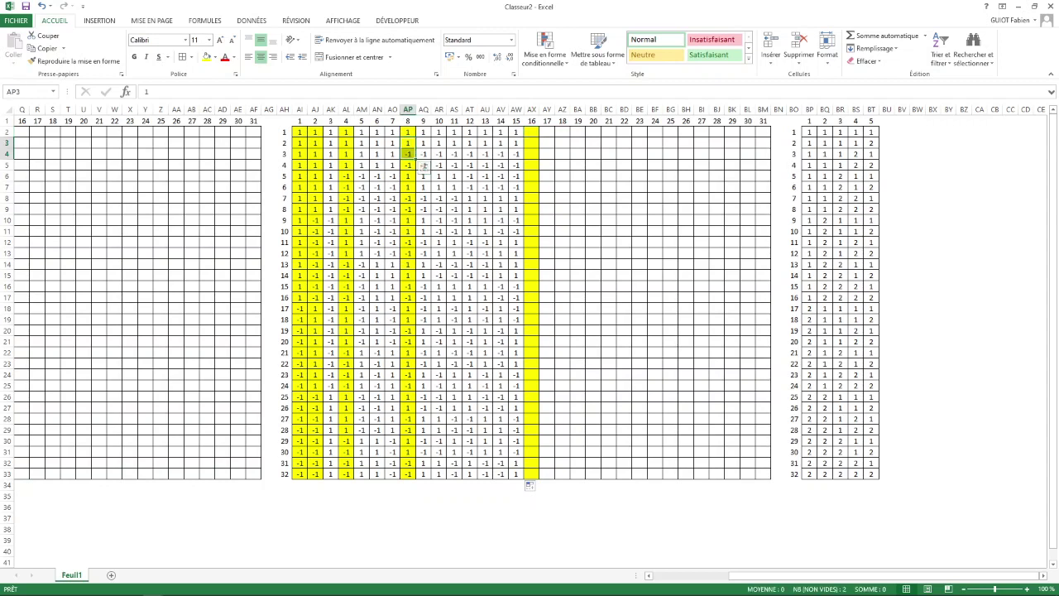
{"action": "key", "text": "ctrl+c"}
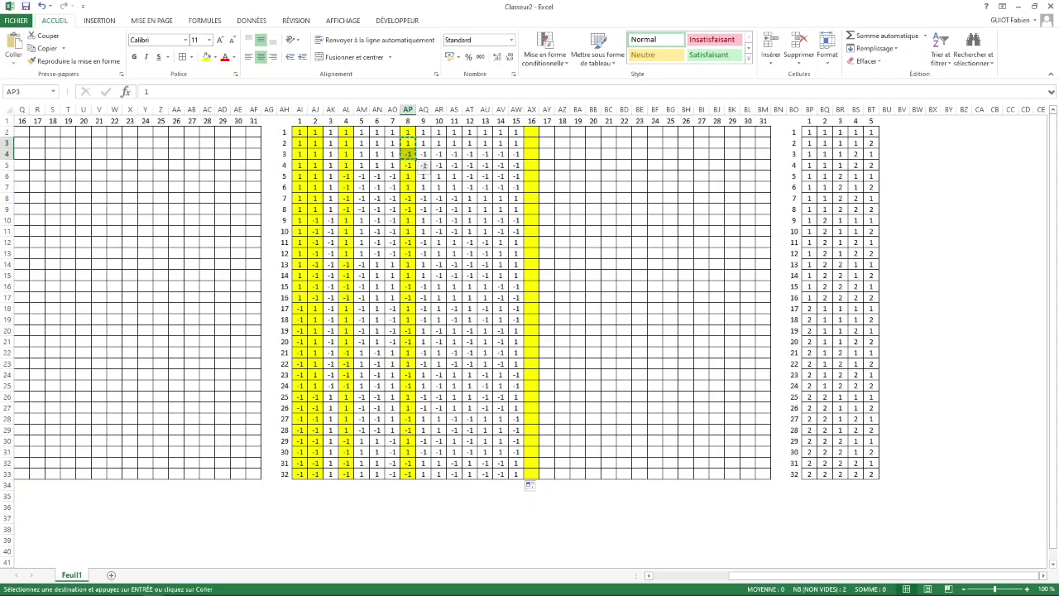
{"action": "left_click", "coordinate": [531, 132]}
{"action": "key", "text": "ctrl+v"}
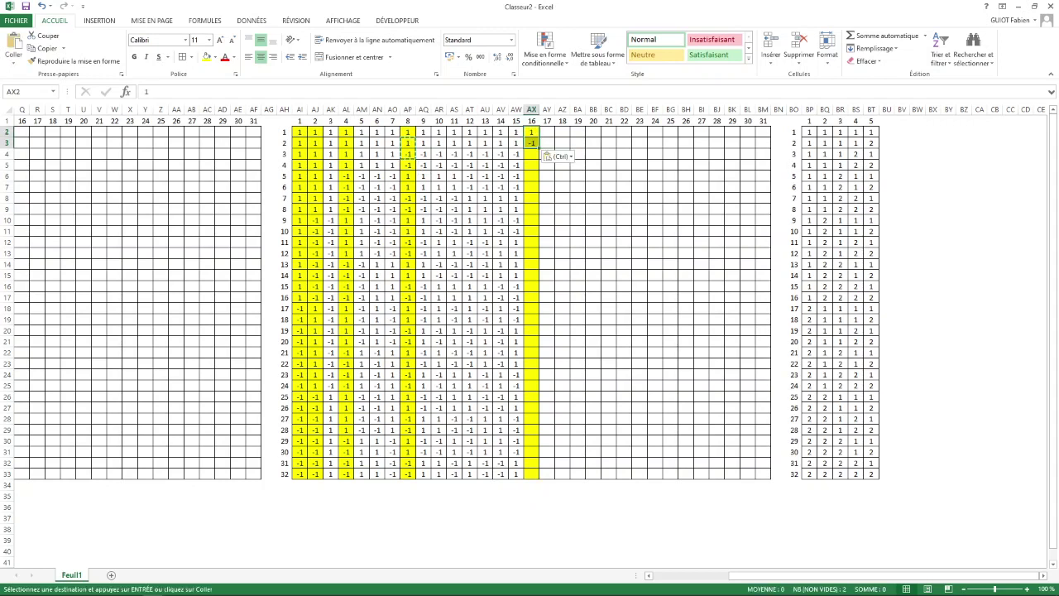
{"action": "key", "text": "Down"}
{"action": "key", "text": "Down"}
{"action": "key", "text": "ctrl+v"}
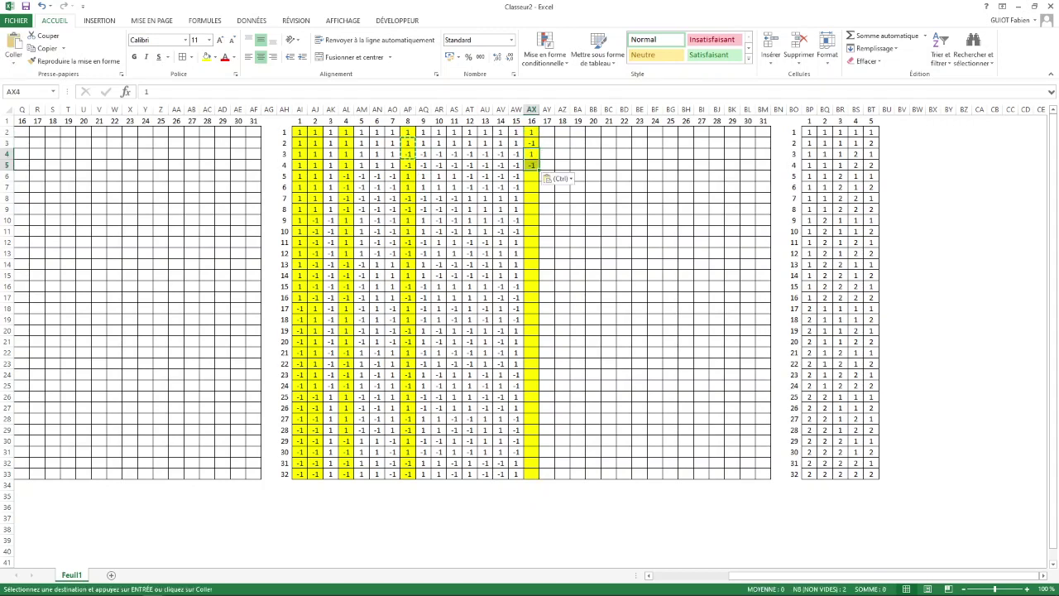
{"action": "key", "text": "Down"}
{"action": "key", "text": "Down"}
{"action": "key", "text": "ctrl+v"}
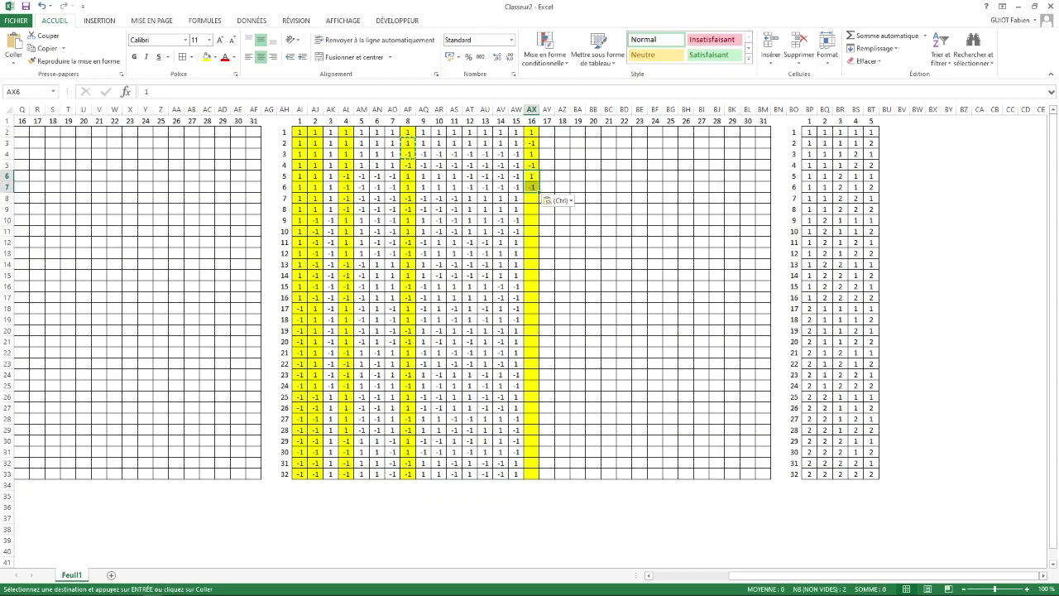
{"action": "key", "text": "Down"}
{"action": "key", "text": "Down"}
{"action": "key", "text": "ctrl+v"}
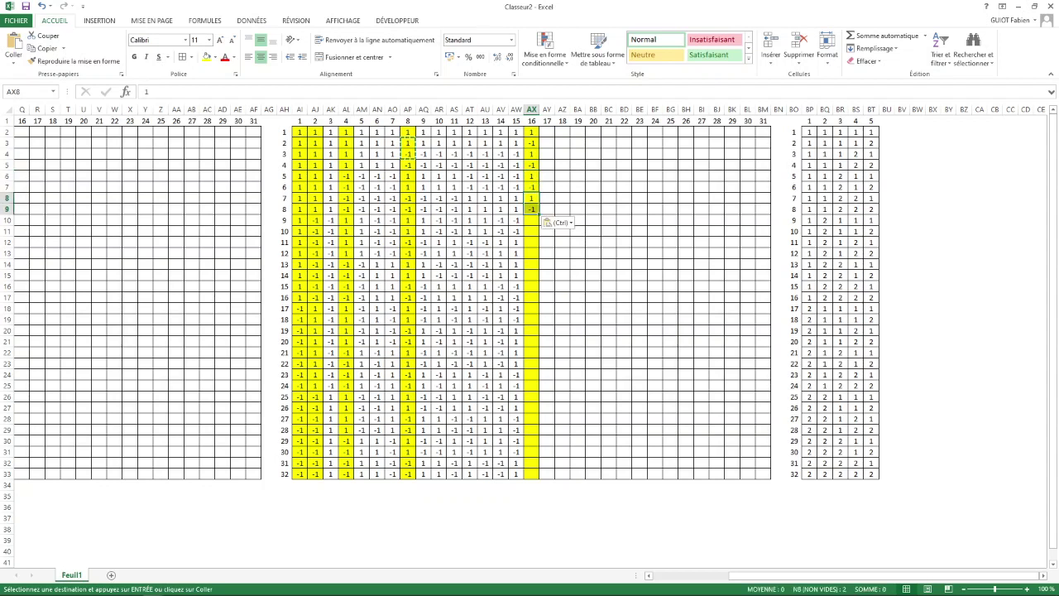
Copy the AX2:AX9 pattern into the blocks starting at AX10, AX18 and AX26 to complete column 16
{"action": "left_click_drag", "start_coordinate": [531, 133], "coordinate": [531, 209]}
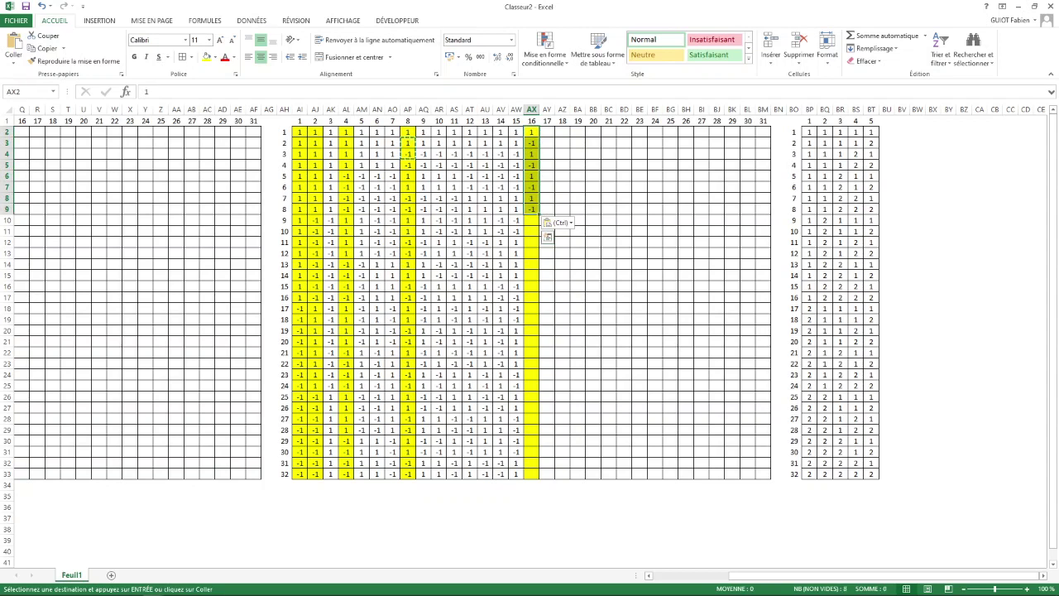
{"action": "key", "text": "ctrl+c"}
{"action": "left_click", "coordinate": [531, 220]}
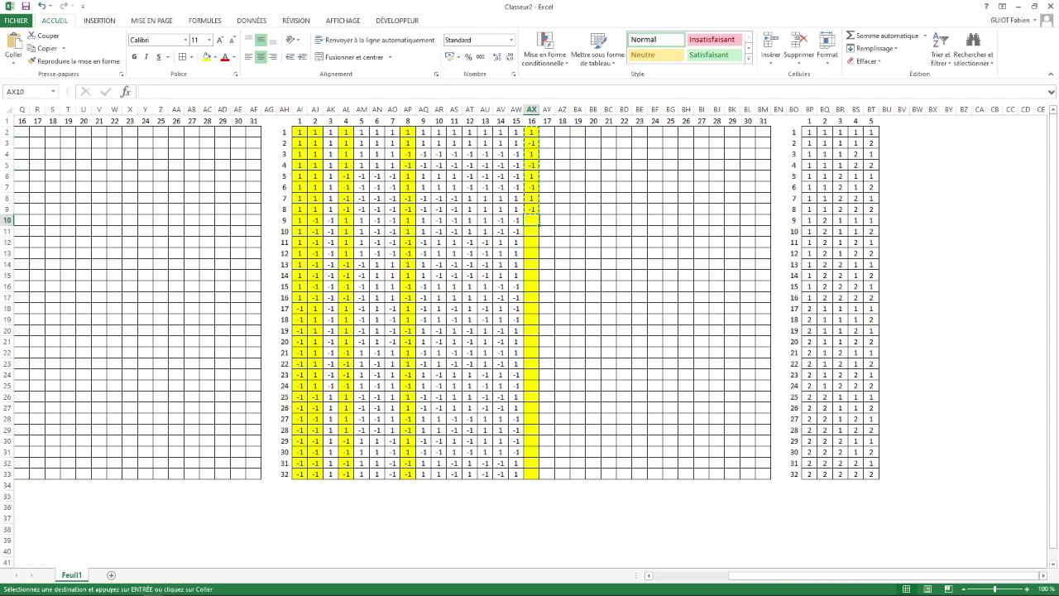
{"action": "key", "text": "ctrl+v"}
{"action": "left_click", "coordinate": [531, 309]}
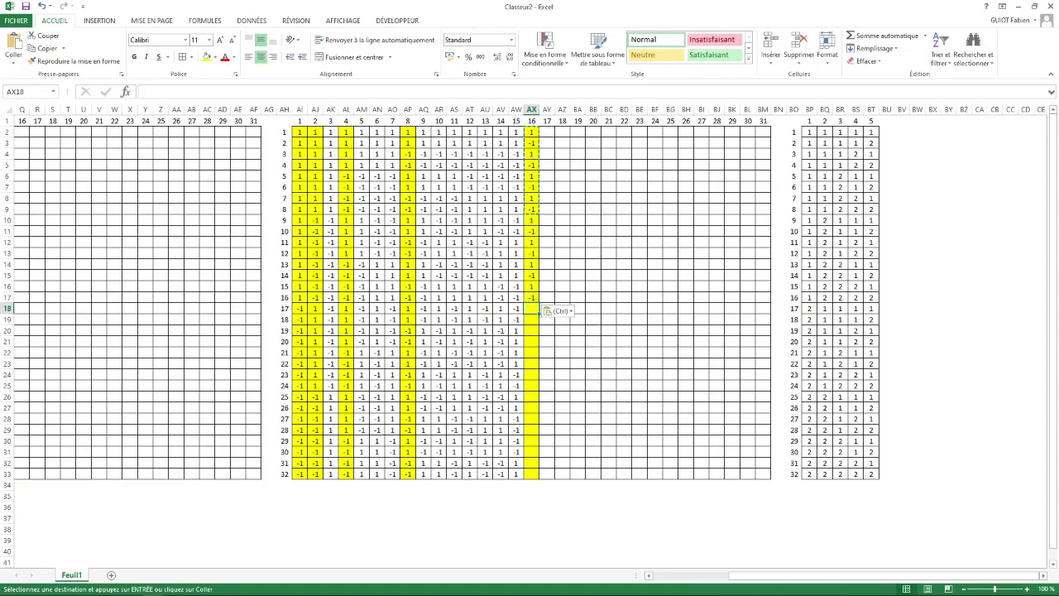
{"action": "key", "text": "ctrl+v"}
{"action": "left_click", "coordinate": [531, 397]}
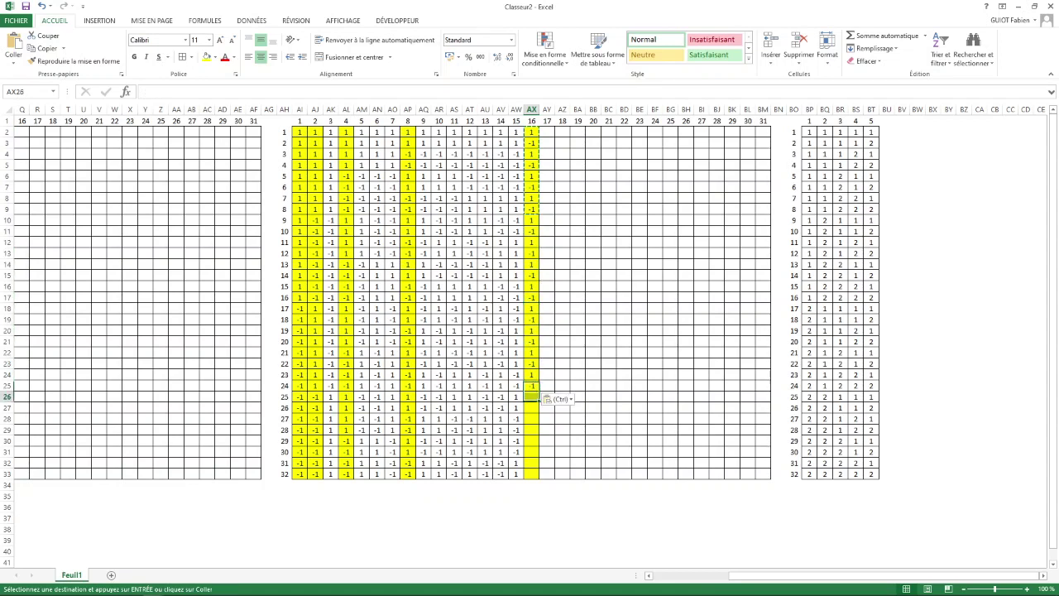
{"action": "key", "text": "ctrl+v"}
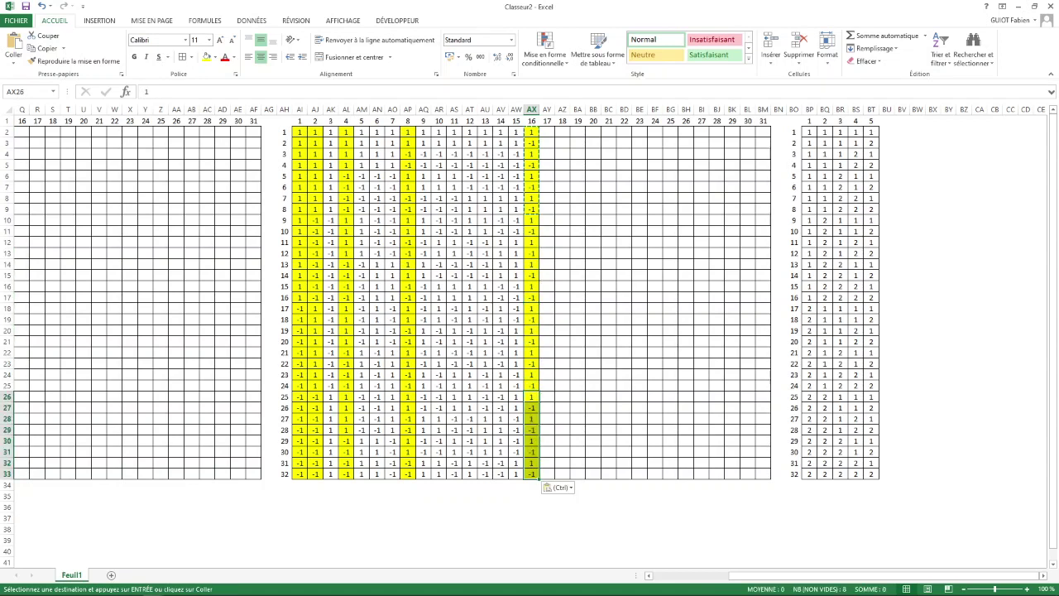
Enter the formula =$AX2*AI2 in AY2, keeping column AX fixed and AI relative
{"action": "left_click", "coordinate": [547, 132]}
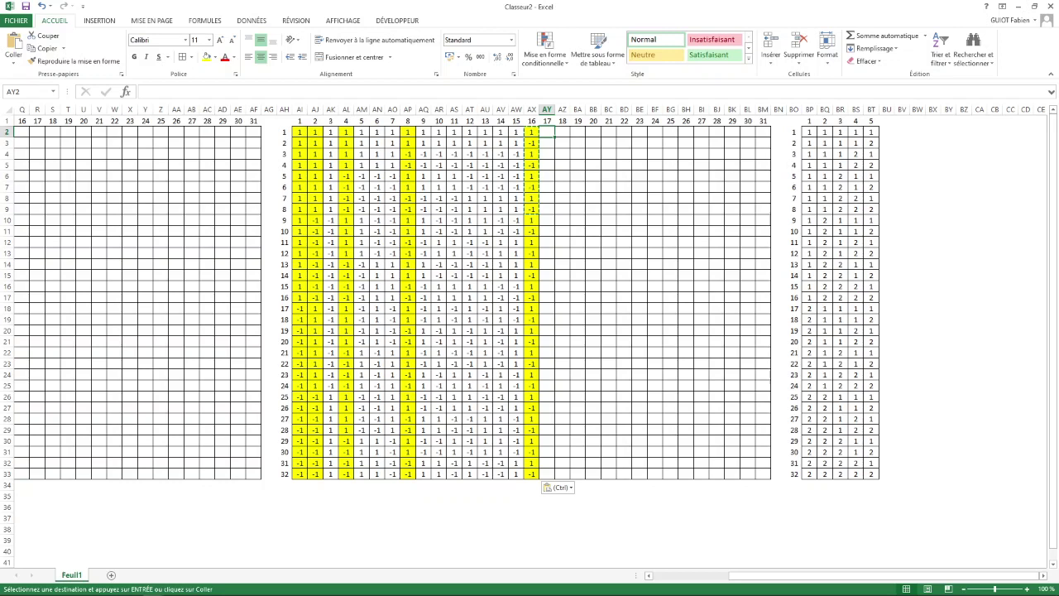
{"action": "type", "text": "="}
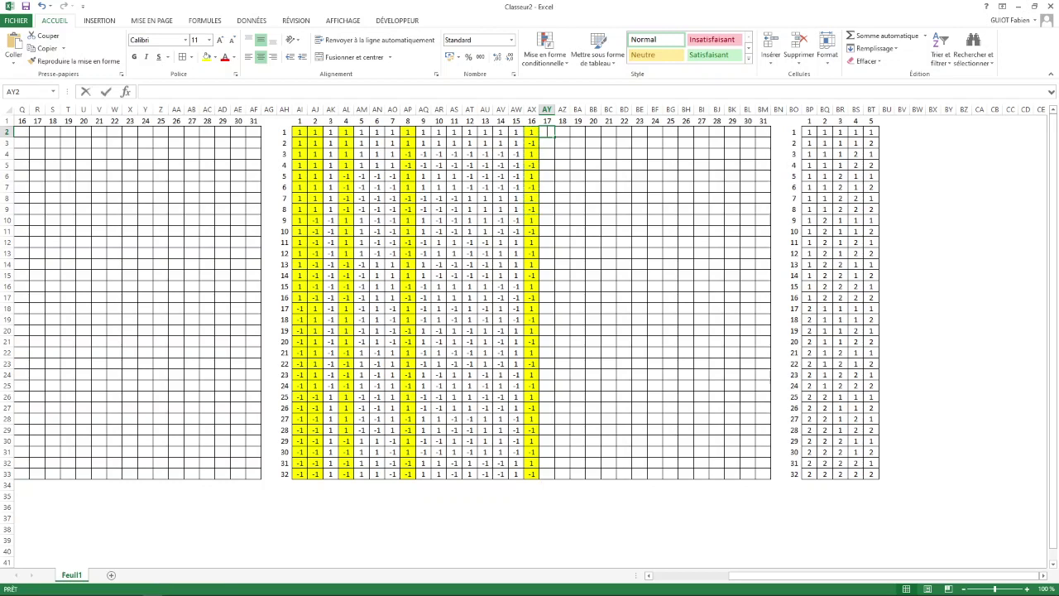
{"action": "key", "text": "Left"}
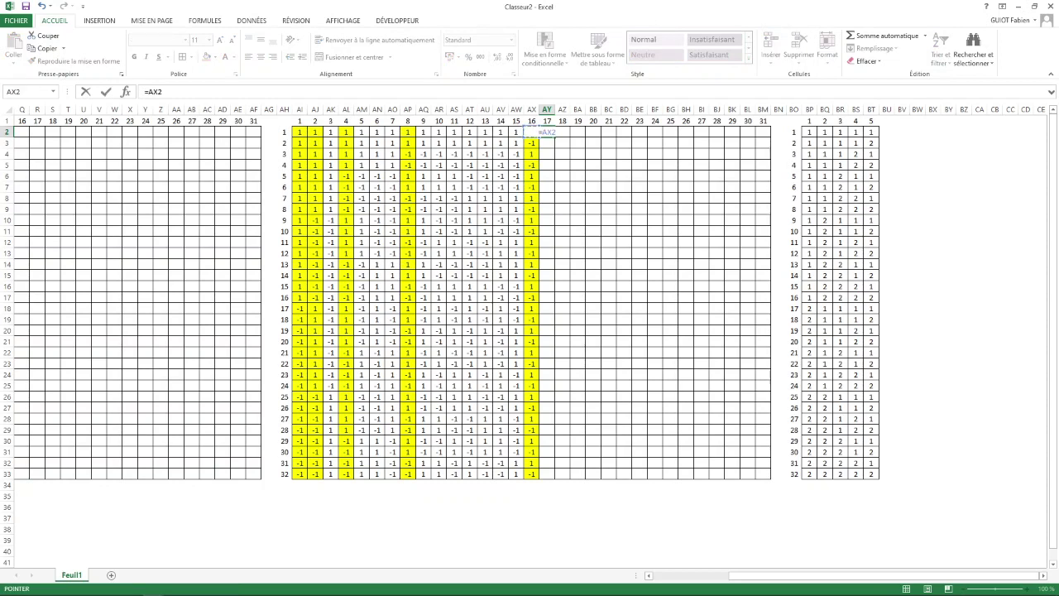
{"action": "key", "text": "F4"}
{"action": "key", "text": "F4"}
{"action": "key", "text": "F4"}
{"action": "type", "text": "*"}
{"action": "left_click", "coordinate": [301, 132]}
{"action": "key", "text": "Return"}
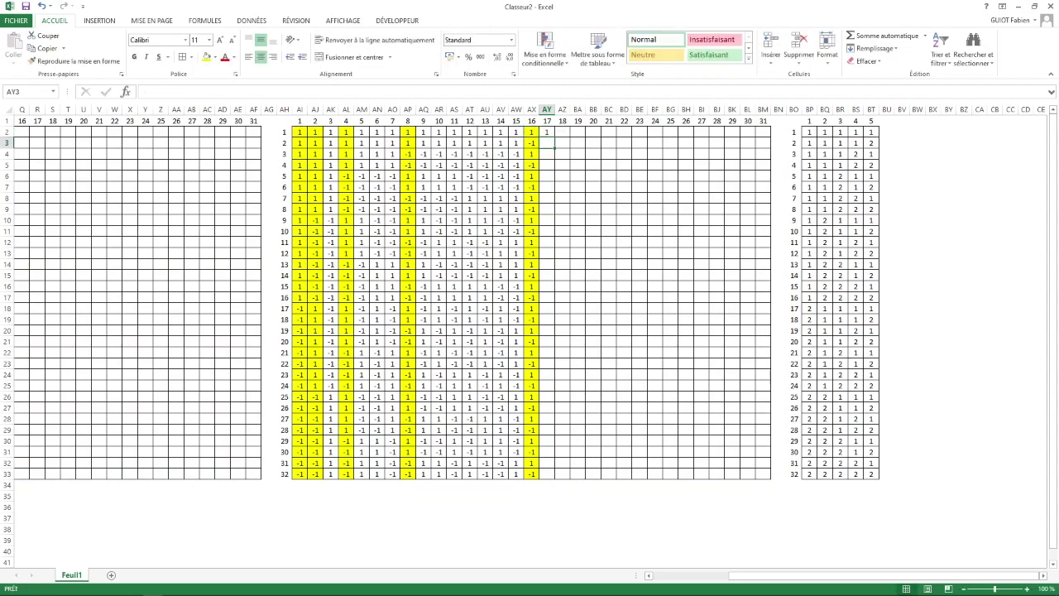
Fill the AY2 formula across to BM2 and down to row 33 to compute columns 17 to 31
{"action": "left_click", "coordinate": [546, 132]}
{"action": "left_click_drag", "start_coordinate": [553, 137], "coordinate": [769, 135]}
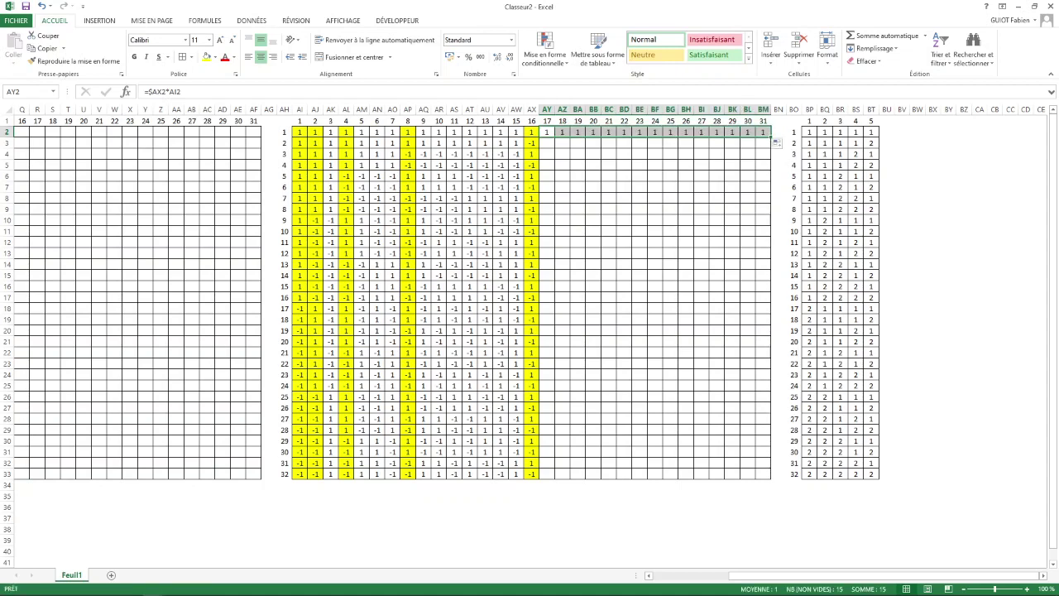
{"action": "double_click", "coordinate": [769, 136]}
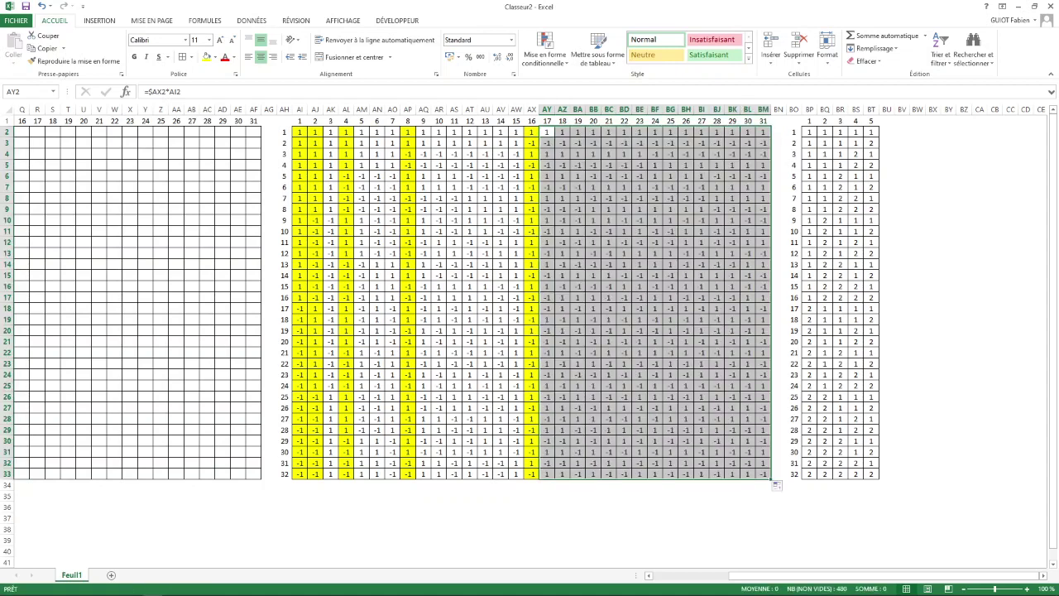
Check which cells the formula in BM2 refers to, without changing it
{"action": "left_click", "coordinate": [763, 133]}
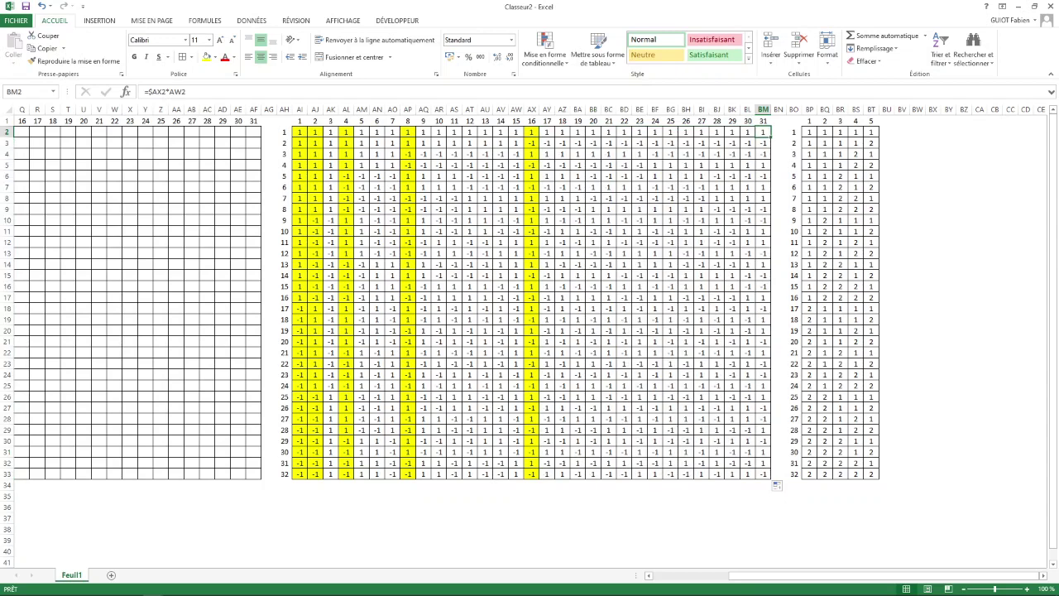
{"action": "key", "text": "F2"}
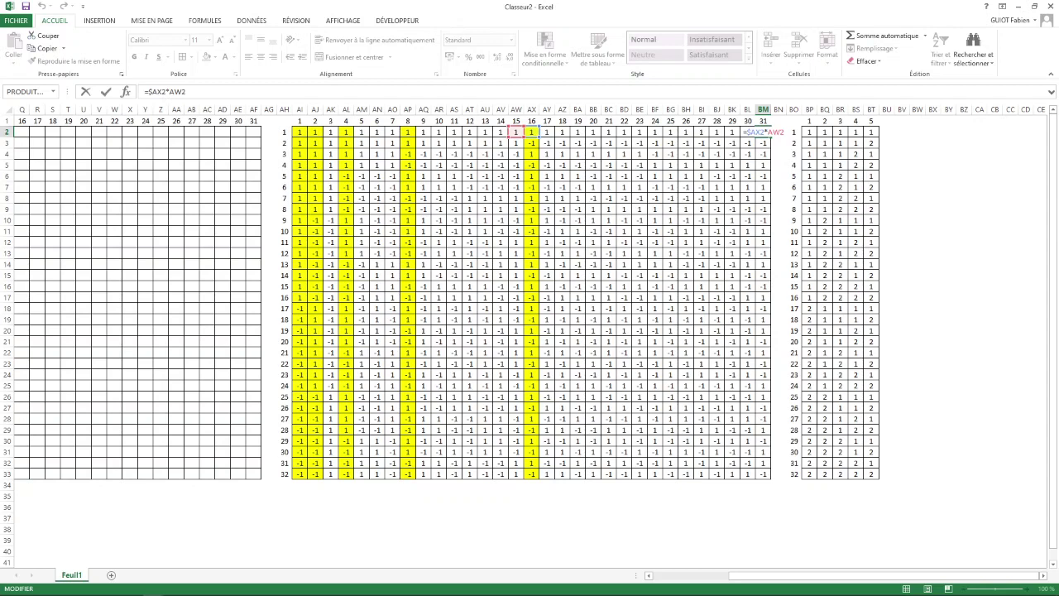
{"action": "key", "text": "Escape"}
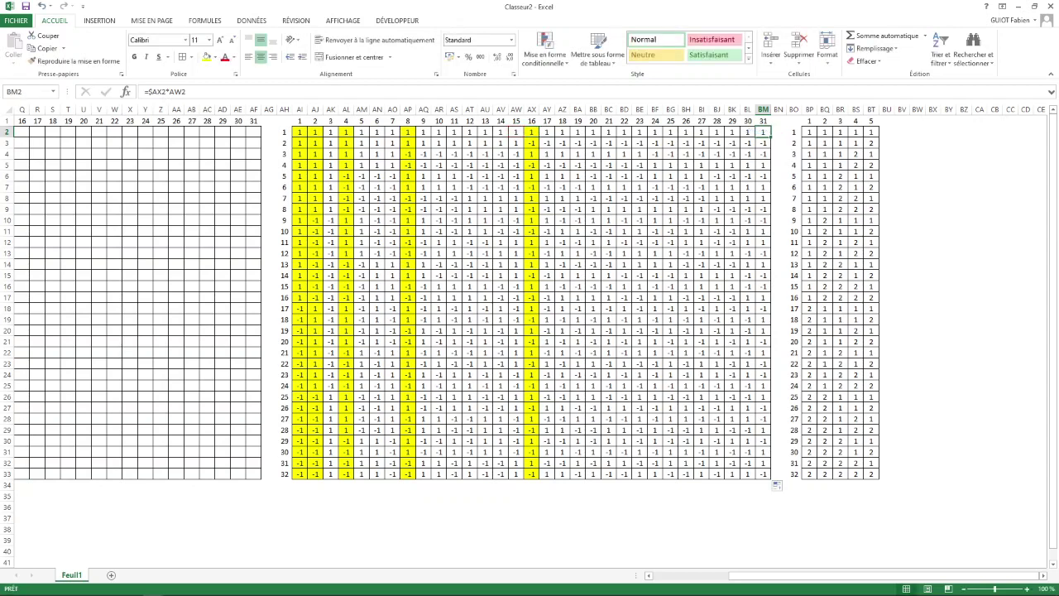
Merge and centre AJ37:BM38 below the second grid and enter the label "Construction"
{"action": "left_click_drag", "start_coordinate": [314, 518], "coordinate": [768, 529]}
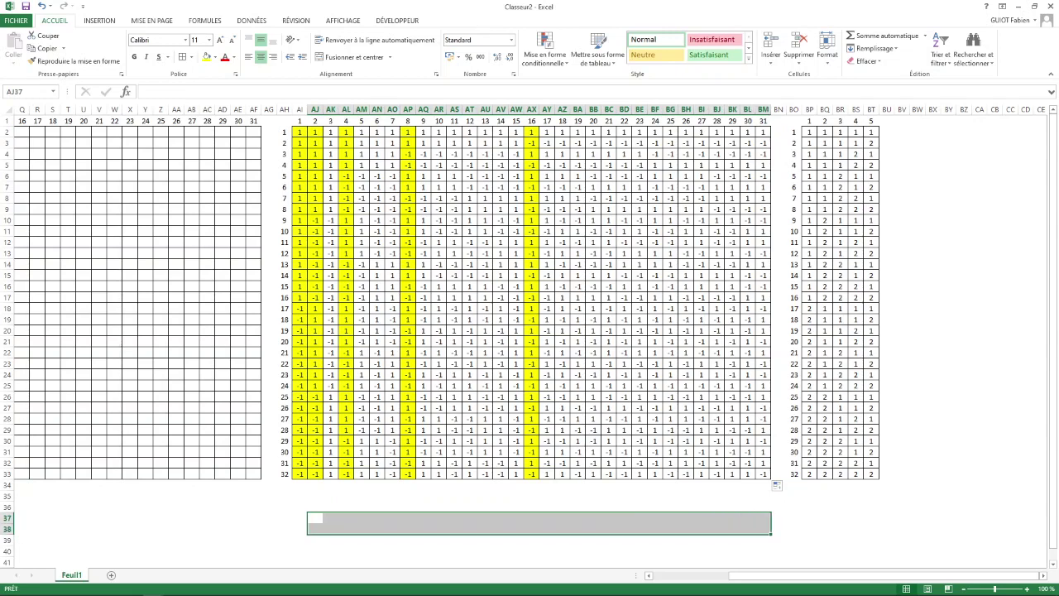
{"action": "left_click", "coordinate": [354, 56]}
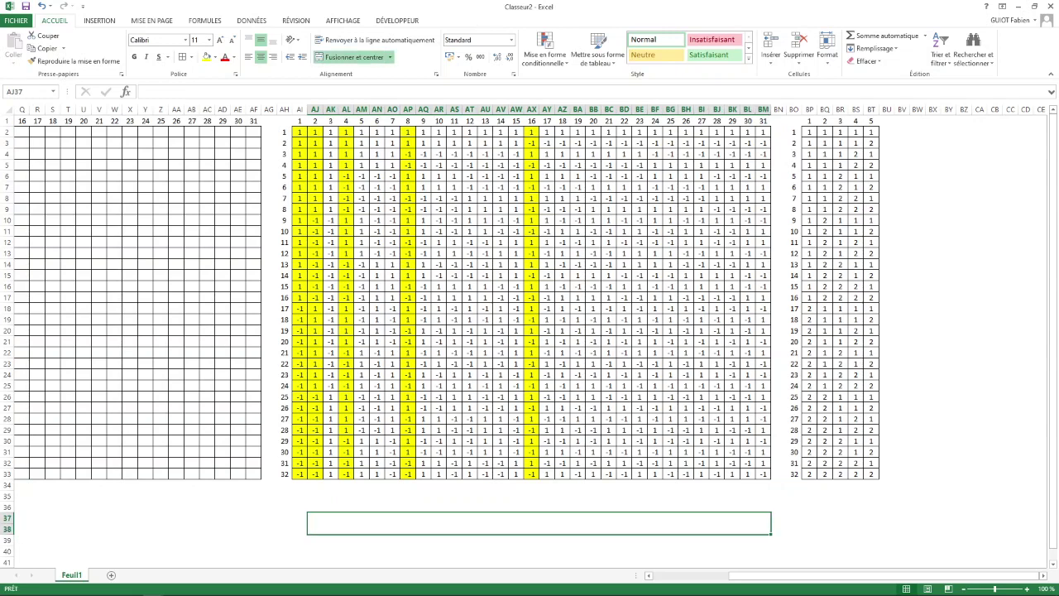
{"action": "double_click", "coordinate": [539, 522]}
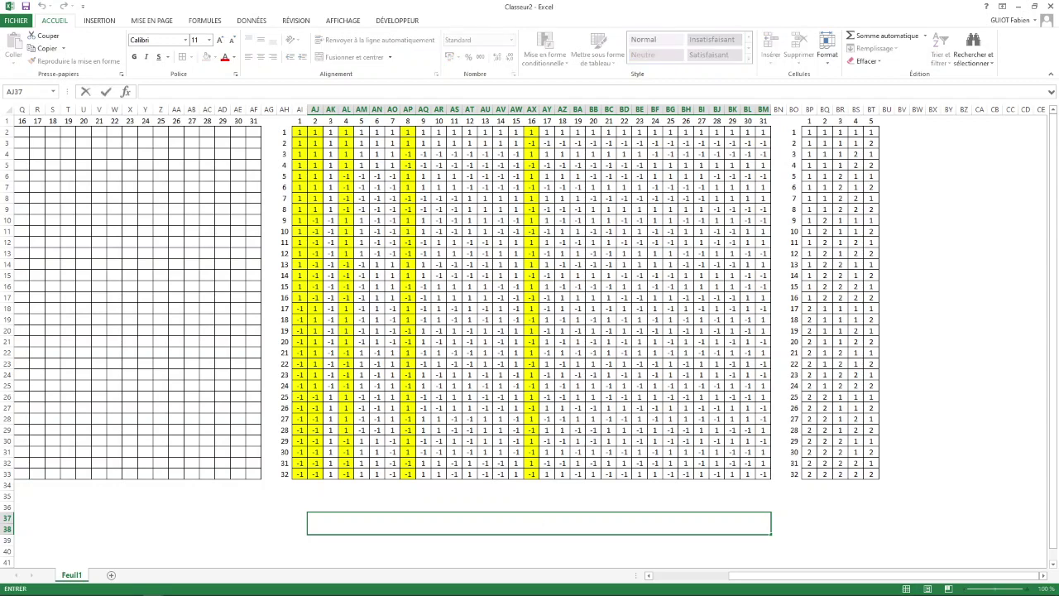
{"action": "type", "text": "Construction"}
Check the "Construction" label in the Soudage_laser_L8-V1 workbook, then return to Classeur2
{"action": "key", "text": "alt+Tab"}
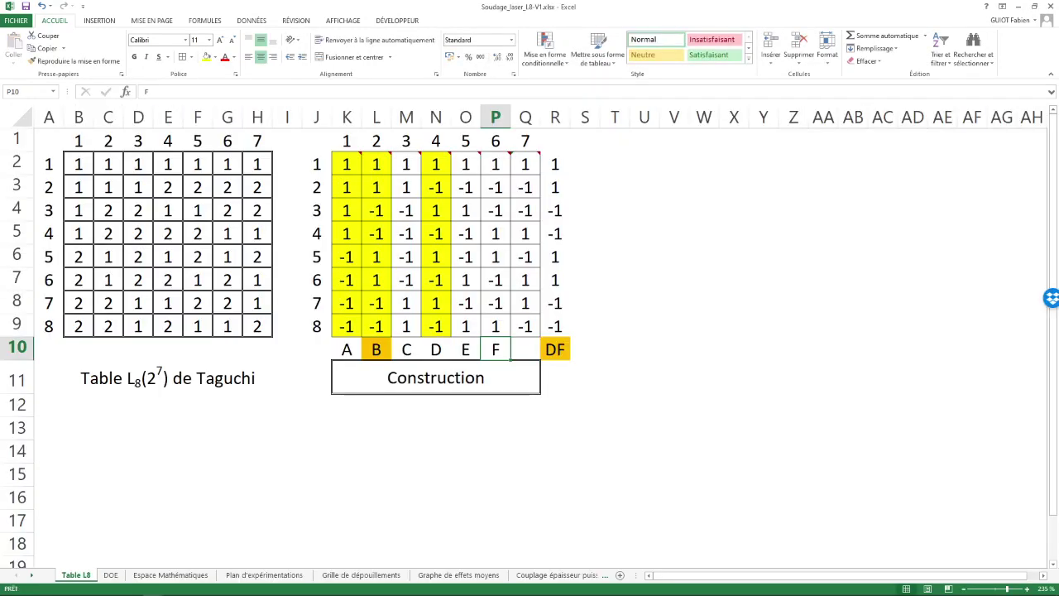
{"action": "key", "text": "alt+Tab"}
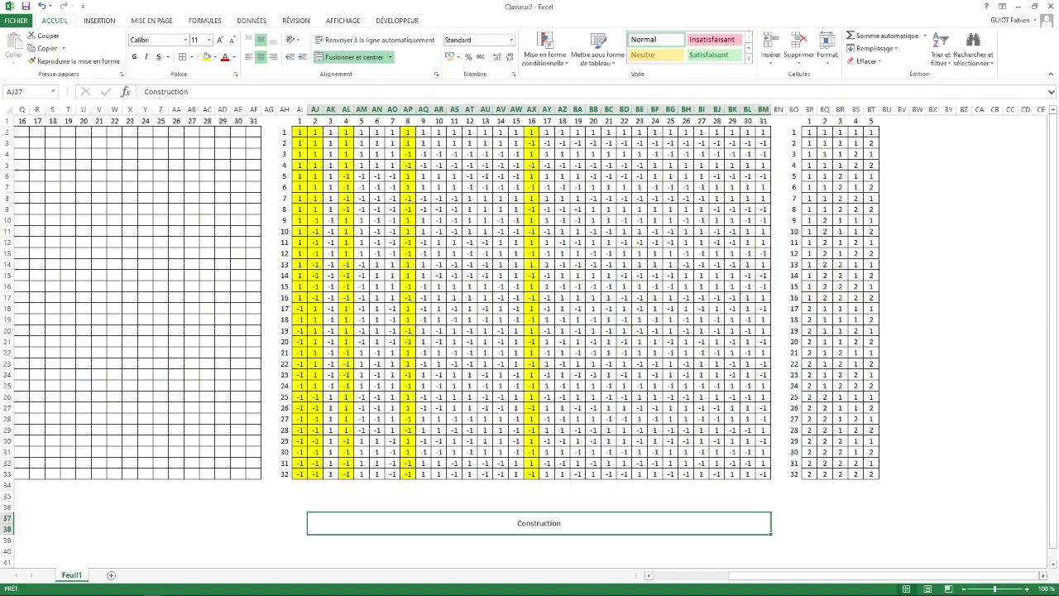
Try to set the font size of the "Construction" label to 16 while editing its text
{"action": "double_click", "coordinate": [543, 523]}
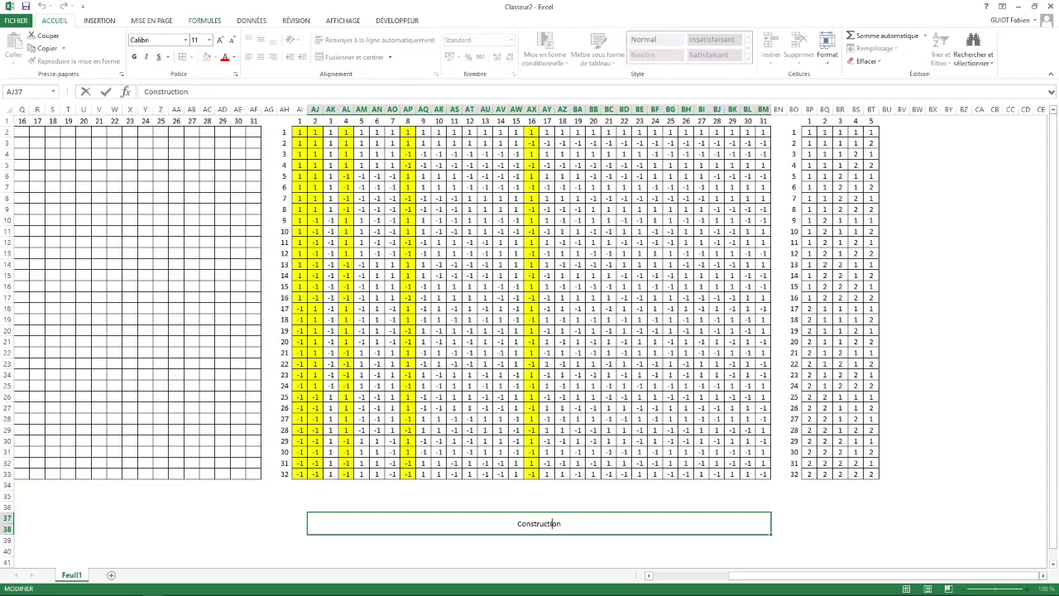
{"action": "left_click", "coordinate": [209, 40]}
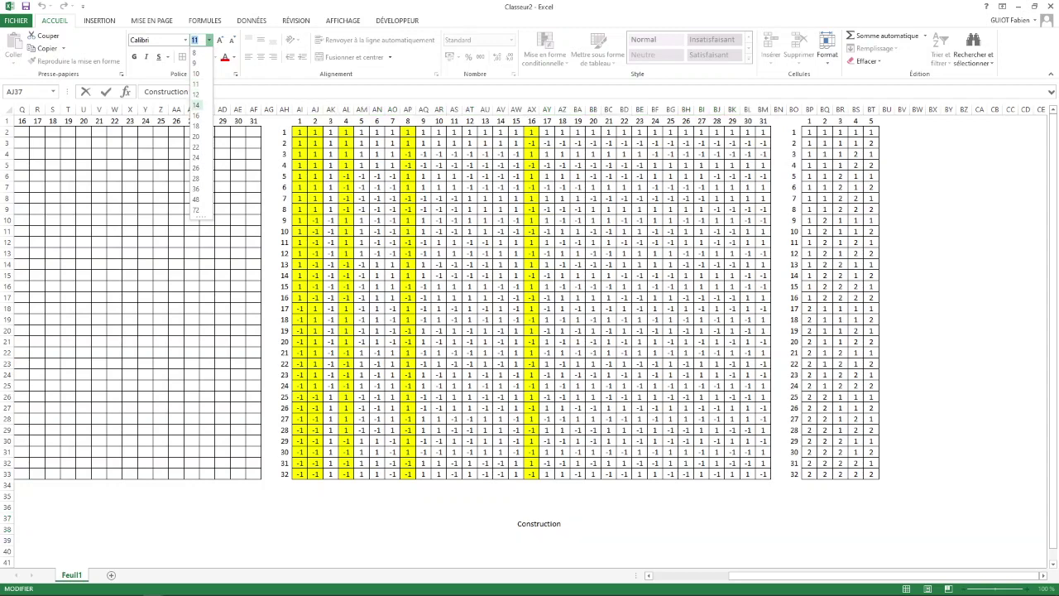
{"action": "left_click", "coordinate": [196, 116]}
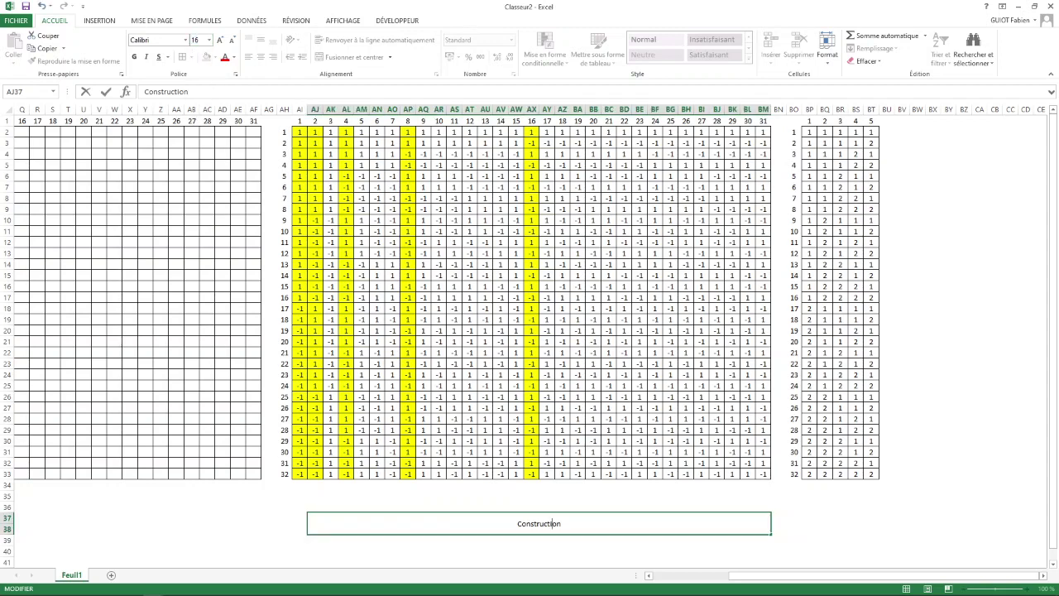
{"action": "left_click", "coordinate": [593, 496]}
Set the font size of the merged "Construction" cell to 20
{"action": "left_click", "coordinate": [583, 522]}
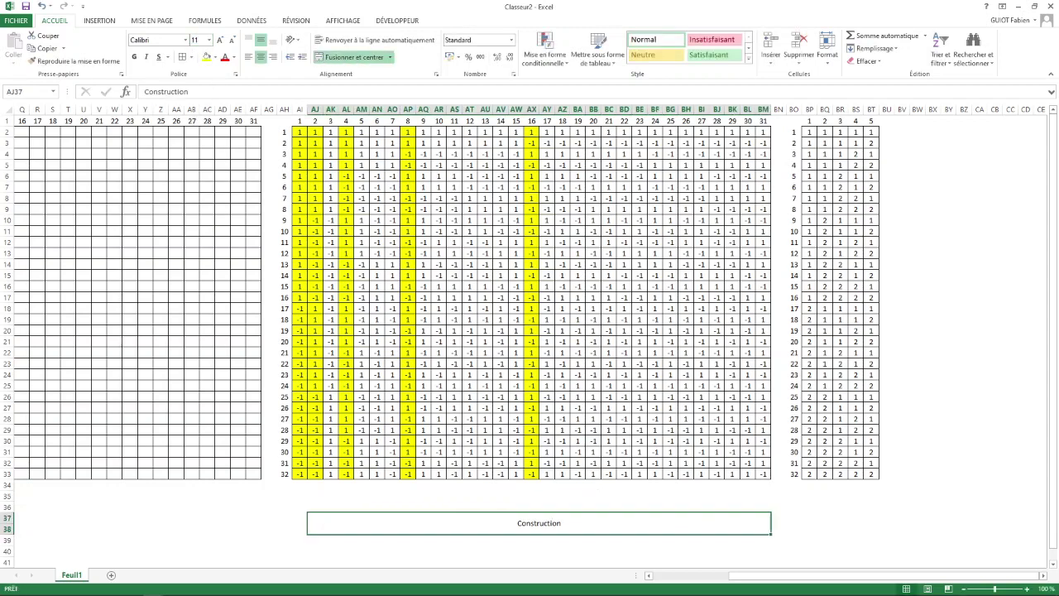
{"action": "left_click", "coordinate": [209, 40]}
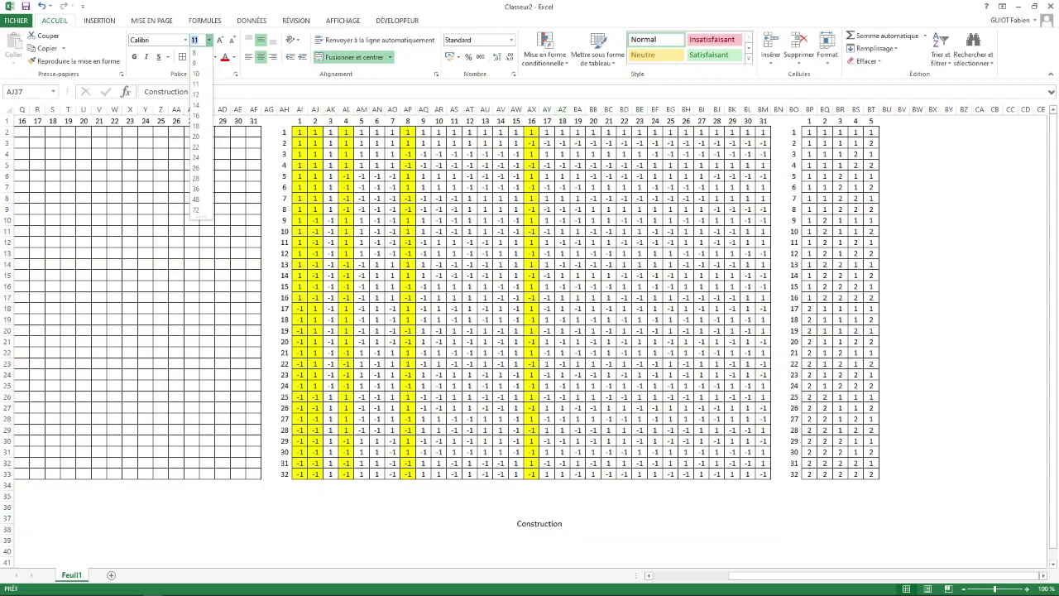
{"action": "left_click", "coordinate": [196, 135]}
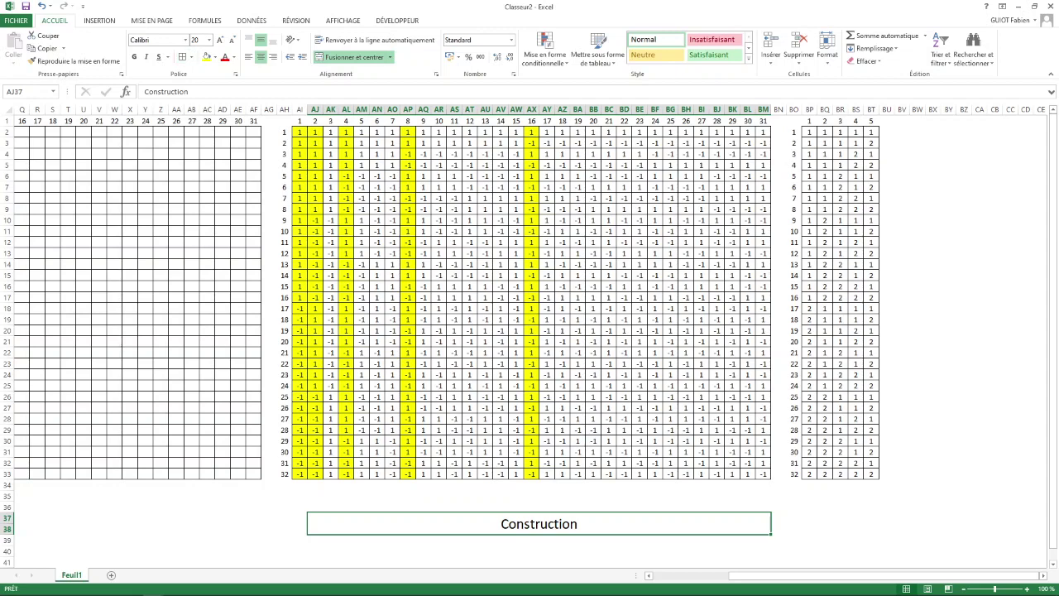
{"action": "left_click", "coordinate": [223, 540]}
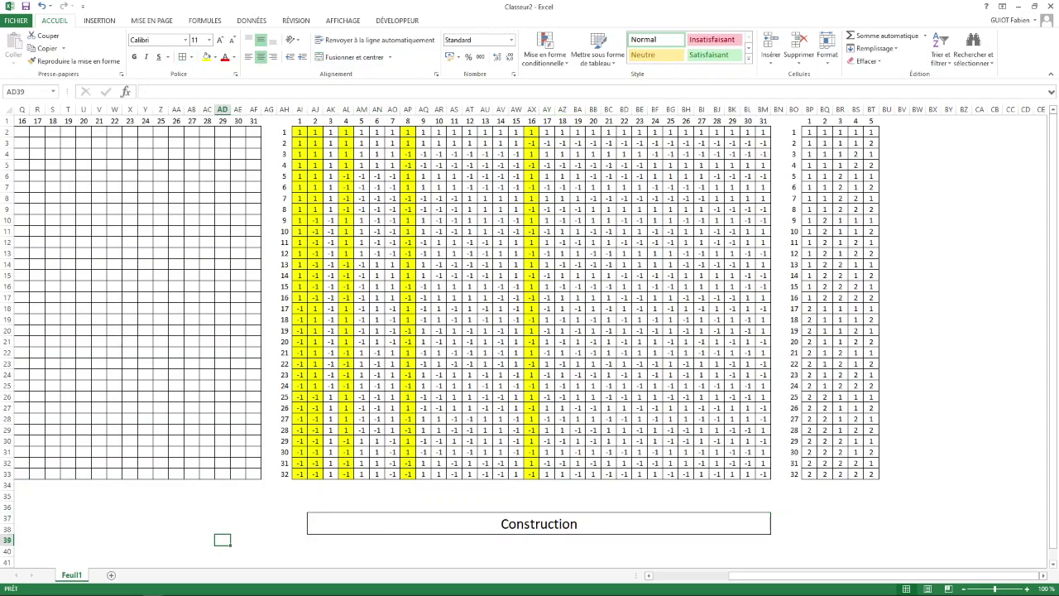
Start a formula with the SI function in B2, the first cell of the empty grid
{"action": "left_click_drag", "start_coordinate": [778, 576], "coordinate": [700, 576]}
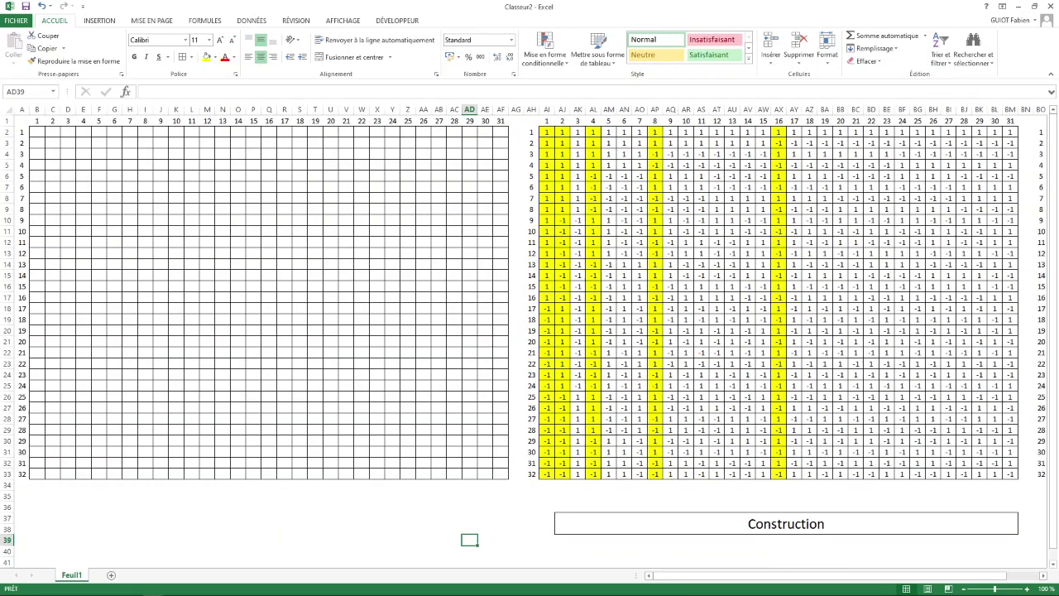
{"action": "left_click", "coordinate": [37, 132]}
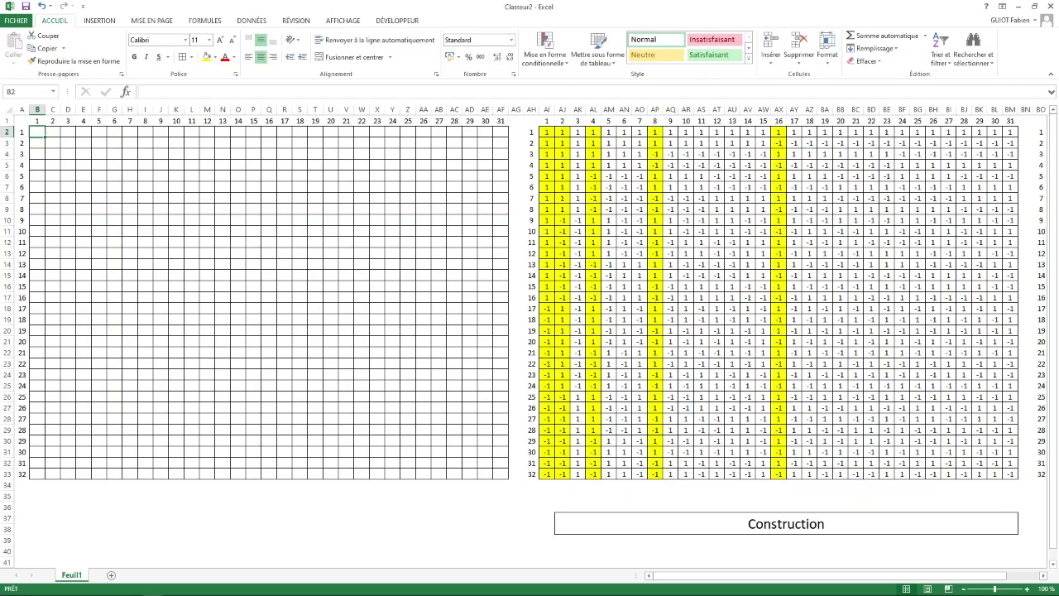
{"action": "type", "text": "="}
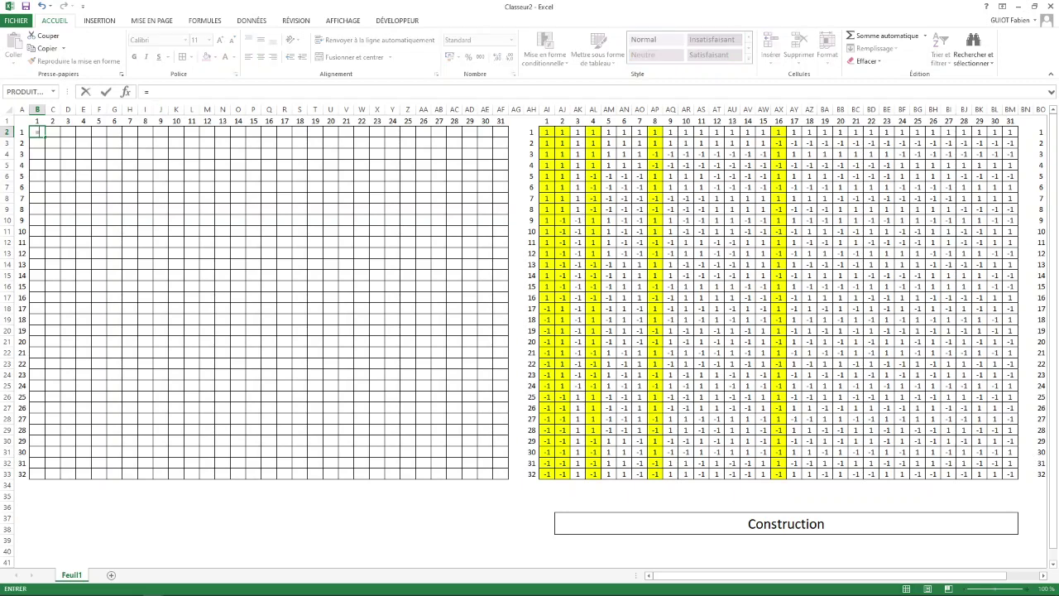
{"action": "left_click", "coordinate": [126, 92]}
{"action": "left_click", "coordinate": [478, 302]}
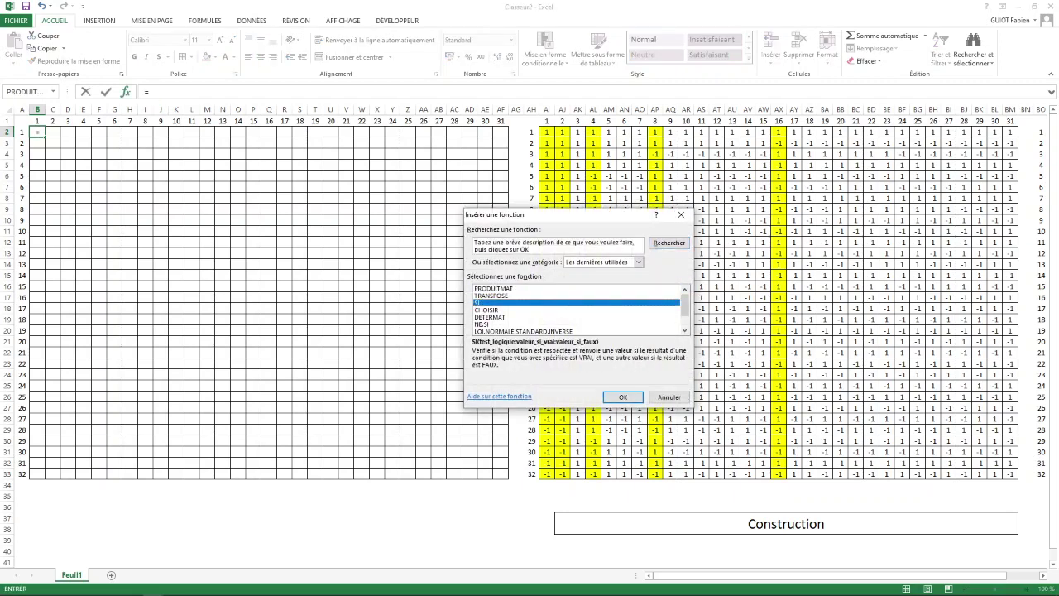
{"action": "left_click", "coordinate": [623, 397]}
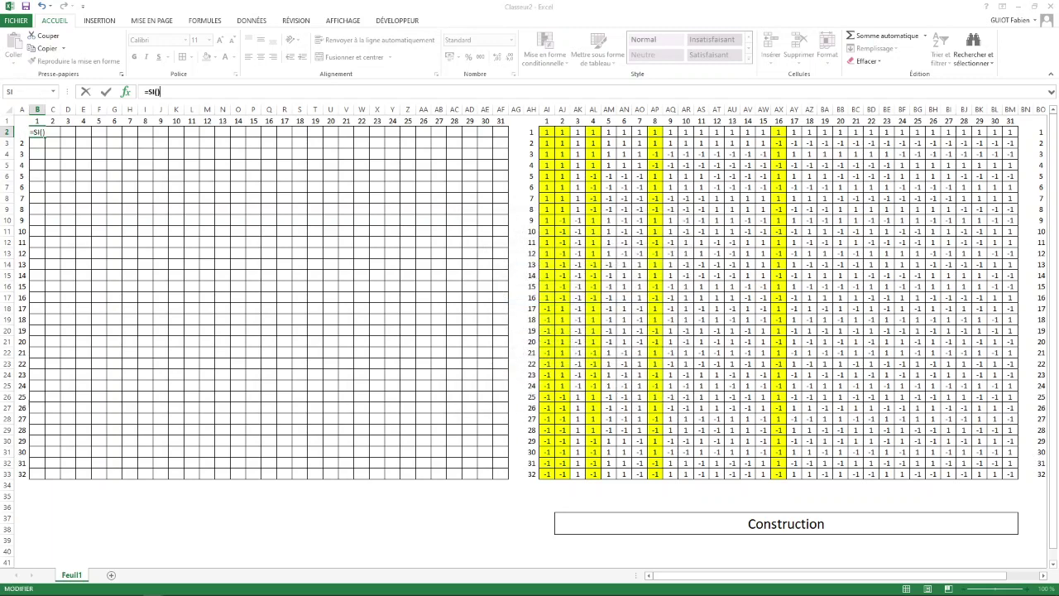
Complete the B2 formula as =SI(AI2=1;1;2), testing AI2=1 and returning 1 if true or 2 if false
{"action": "left_click", "coordinate": [546, 132]}
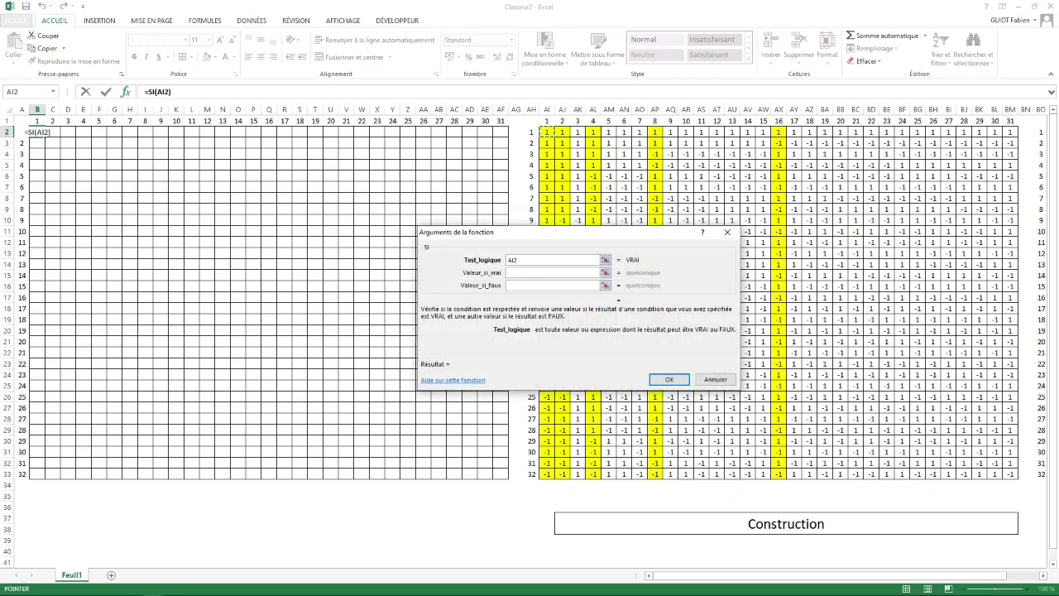
{"action": "type", "text": "=&"}
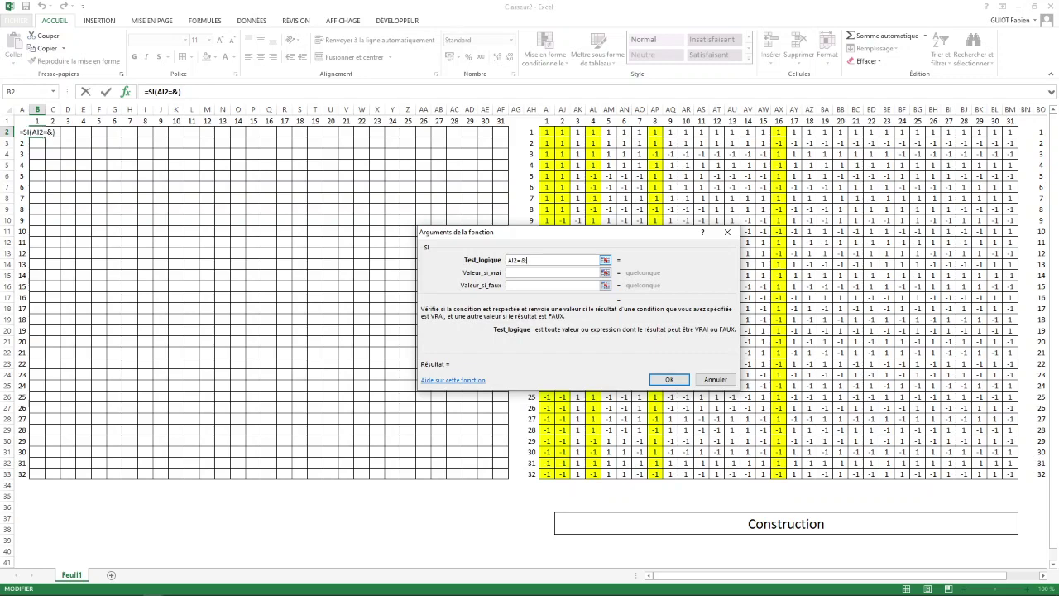
{"action": "key", "text": "BackSpace"}
{"action": "type", "text": "1"}
{"action": "key", "text": "Tab"}
{"action": "type", "text": "&"}
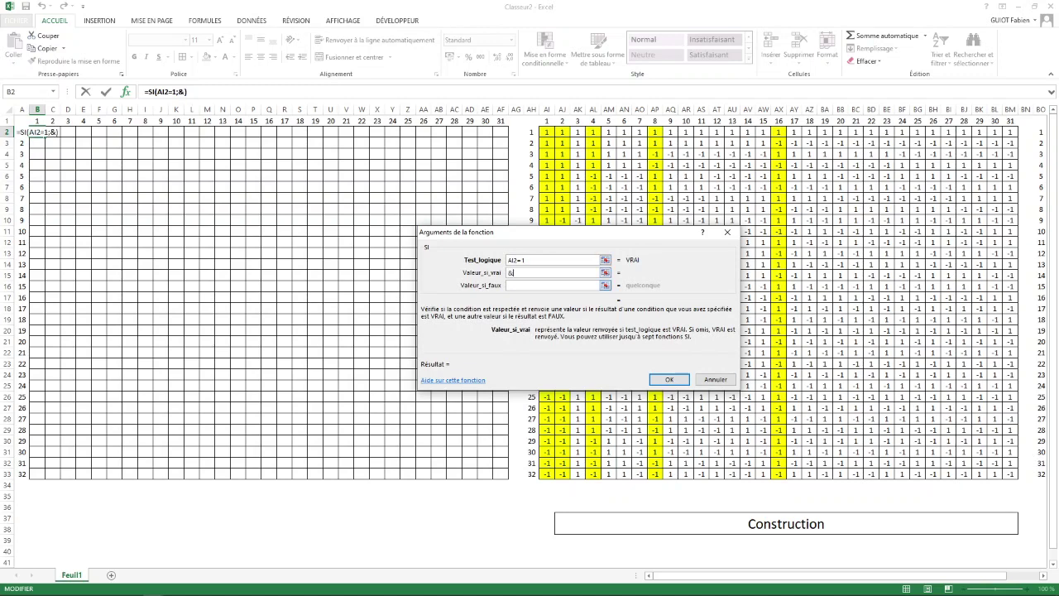
{"action": "key", "text": "BackSpace"}
{"action": "type", "text": "1"}
{"action": "key", "text": "Tab"}
{"action": "type", "text": "2"}
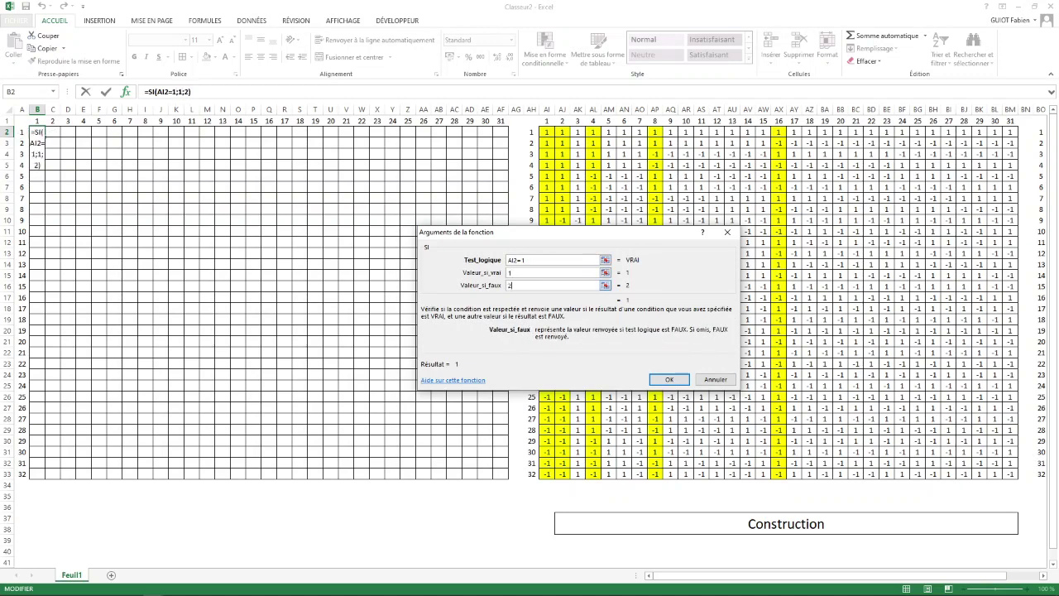
{"action": "key", "text": "Return"}
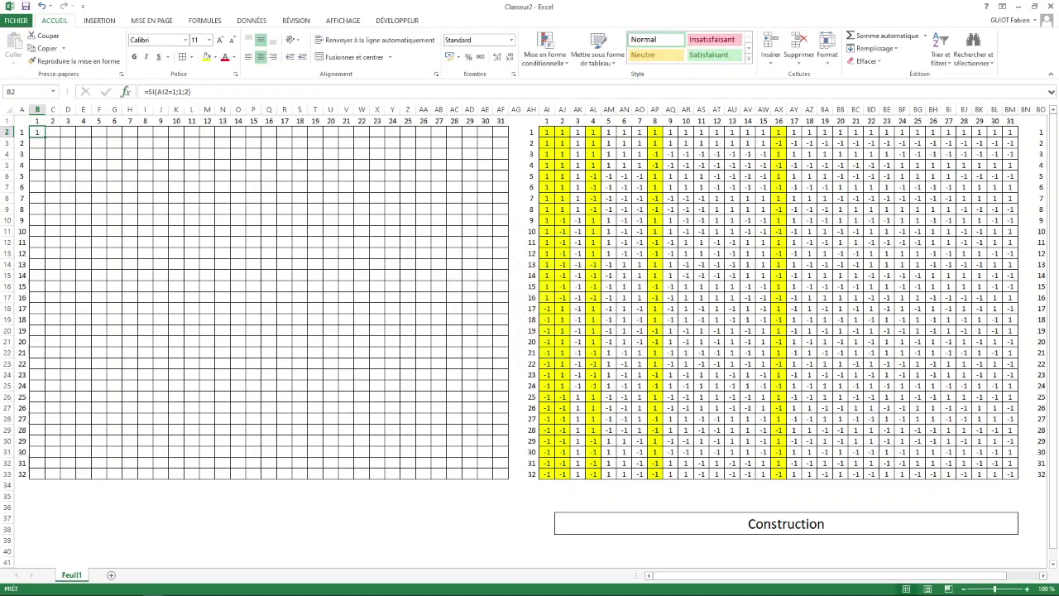
Fill the B2 formula across to AF2 and down to row 33 to convert the whole construction grid
{"action": "left_click_drag", "start_coordinate": [45, 137], "coordinate": [501, 134]}
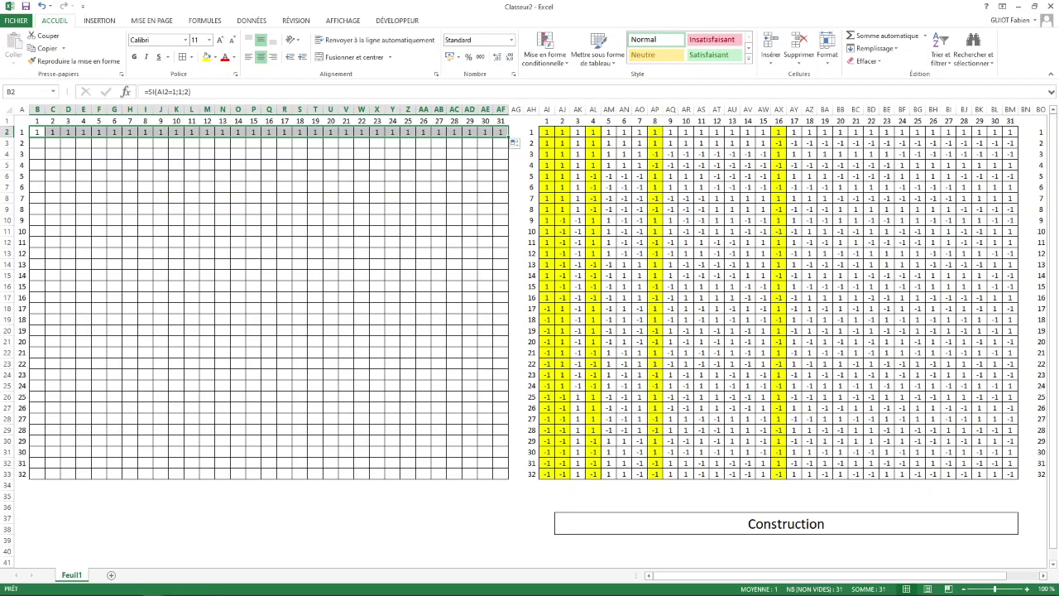
{"action": "double_click", "coordinate": [508, 138]}
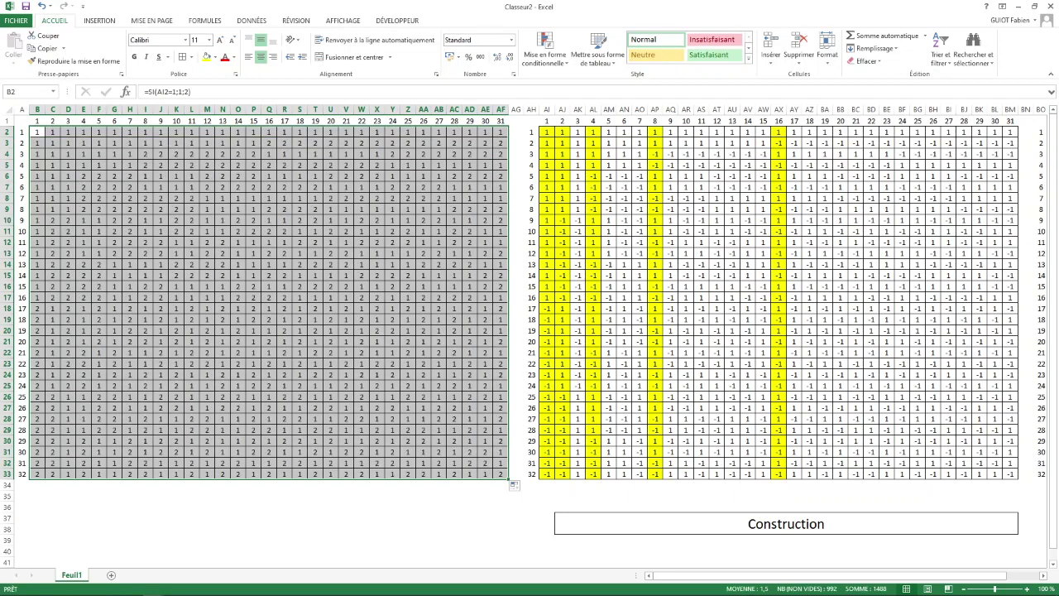
Merge and centre B37:AF38 below the first grid and enter the label "Table L32 (27) de Taguchi"
{"action": "left_click_drag", "start_coordinate": [36, 519], "coordinate": [471, 529]}
{"action": "left_click_drag", "start_coordinate": [501, 539], "coordinate": [501, 528]}
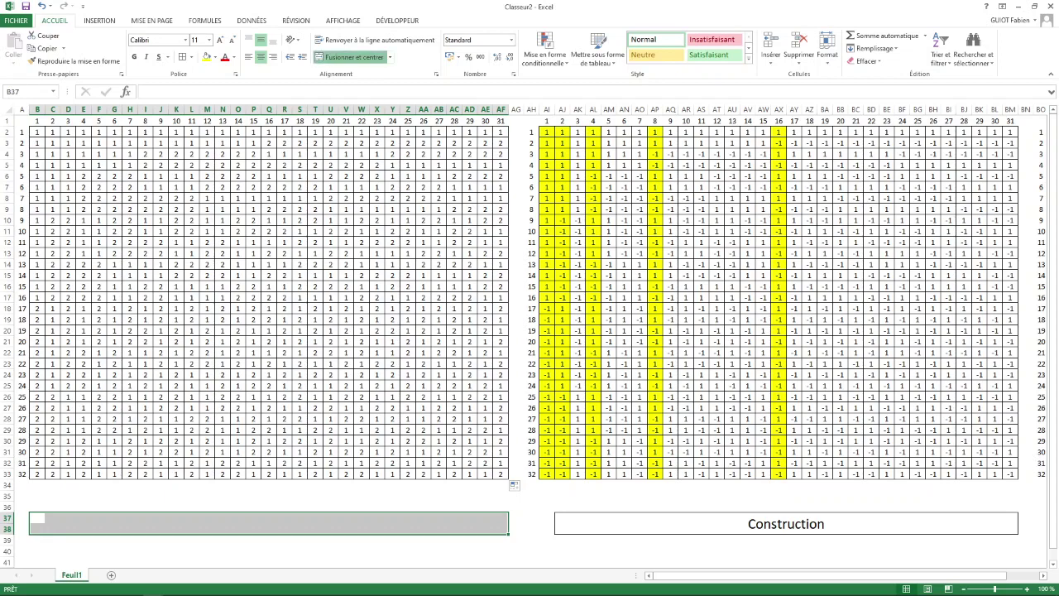
{"action": "left_click", "coordinate": [351, 56]}
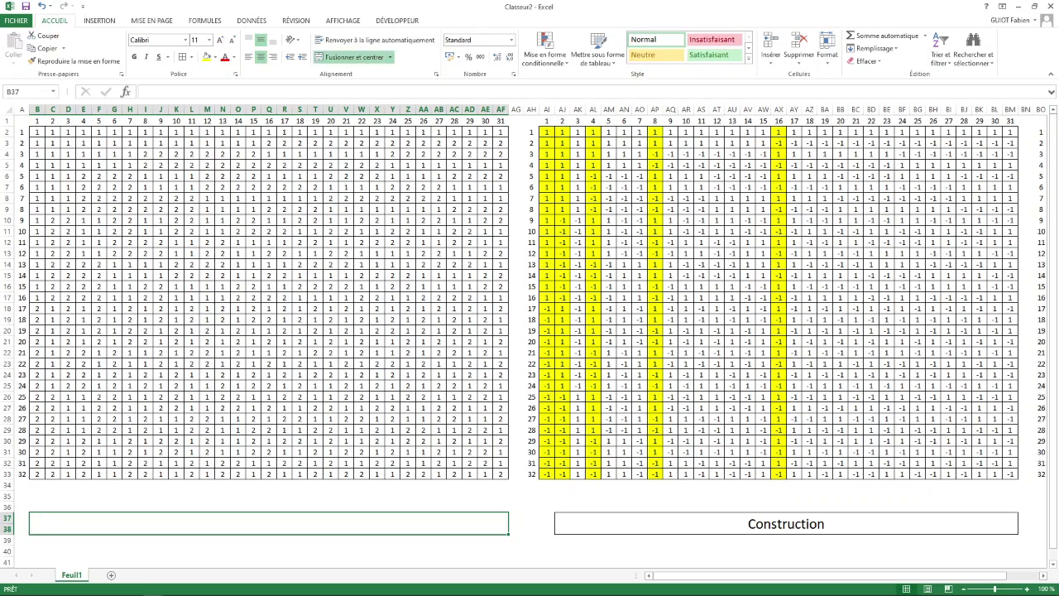
{"action": "type", "text": "Table "}
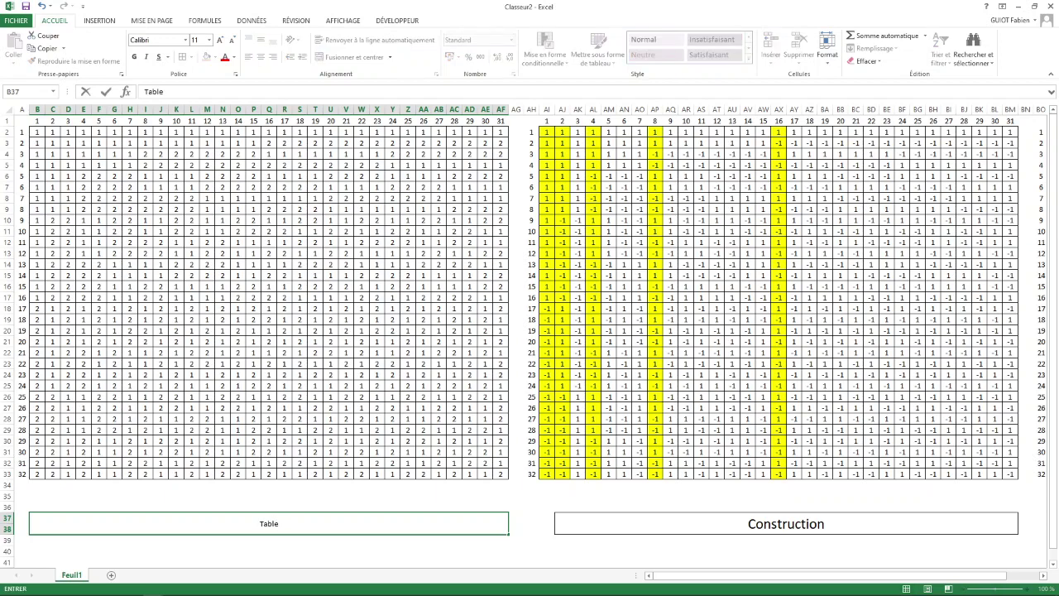
{"action": "type", "text": "L32 (27) de Taguchi"}
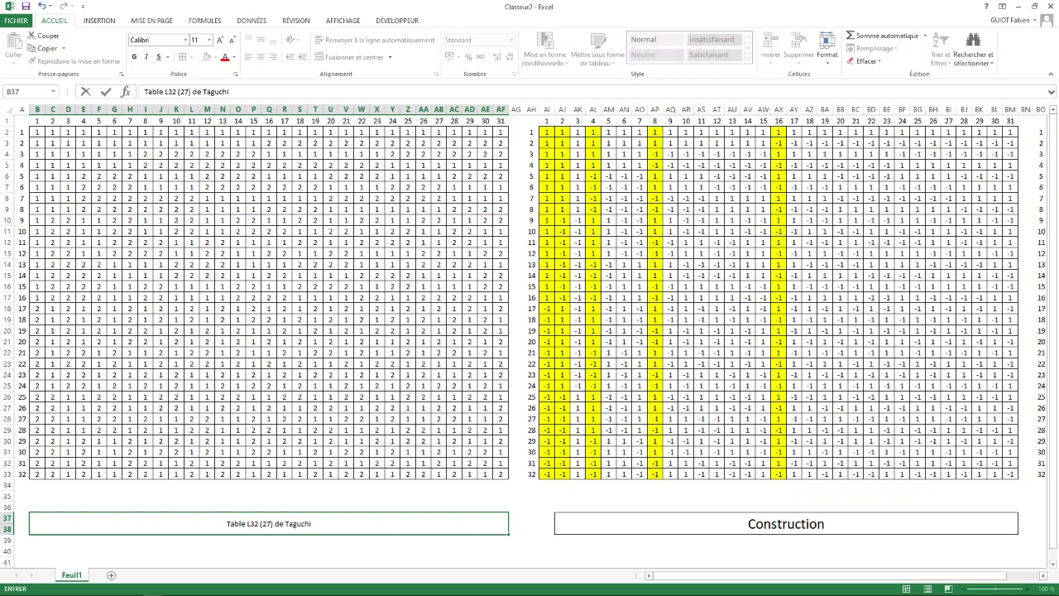
Commit the title "Table L32 (27) de Taguchi" in B37 and set its font size to 20
{"action": "key", "text": "Return"}
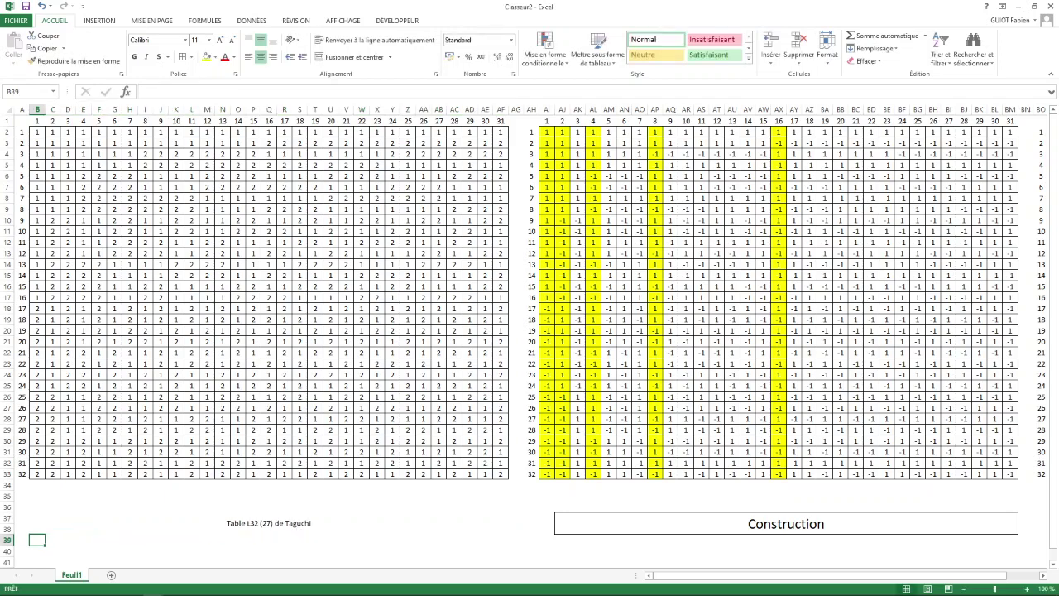
{"action": "left_click", "coordinate": [268, 522]}
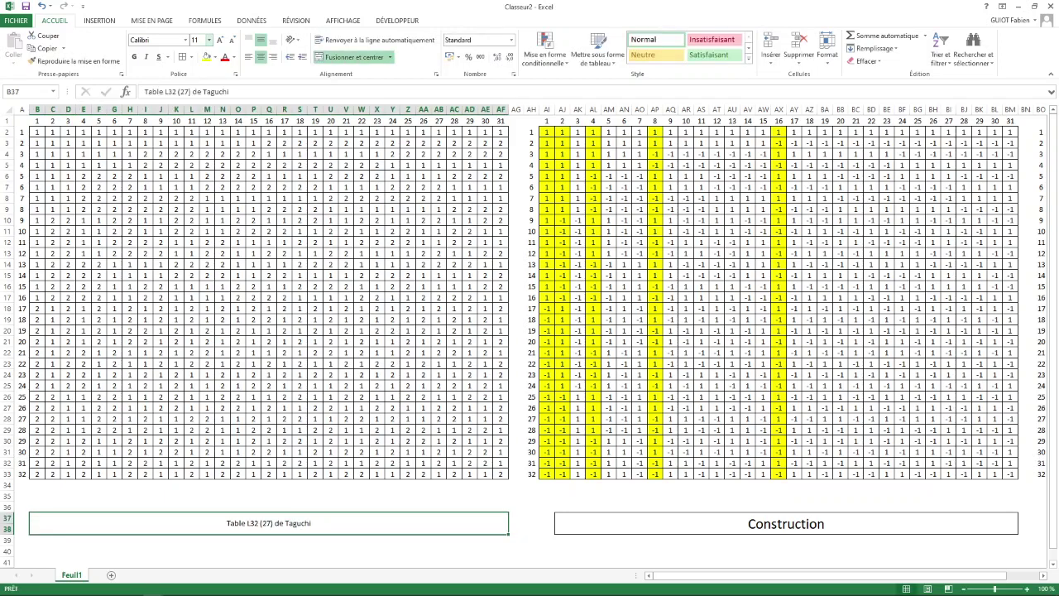
{"action": "left_click", "coordinate": [209, 40]}
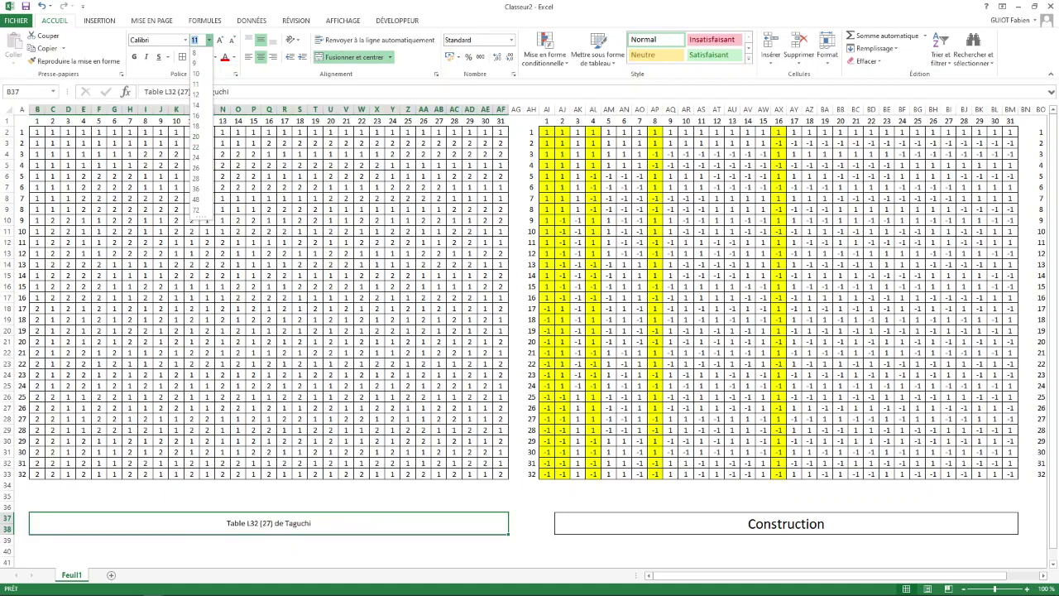
{"action": "left_click", "coordinate": [197, 136]}
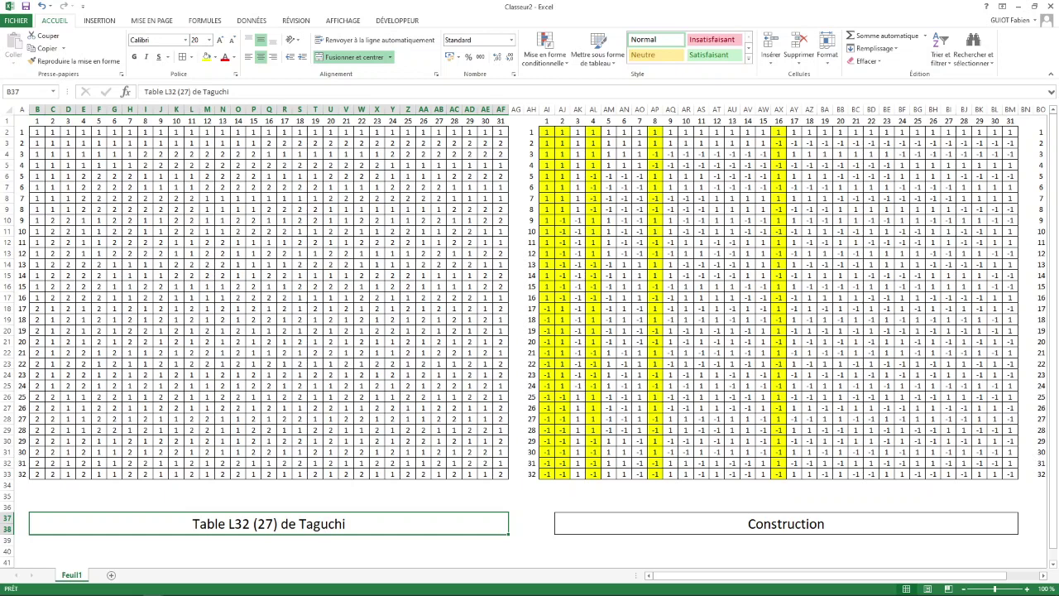
Format the 32 after the L in the B37 title as subscript
{"action": "left_click_drag", "start_coordinate": [177, 92], "coordinate": [168, 92]}
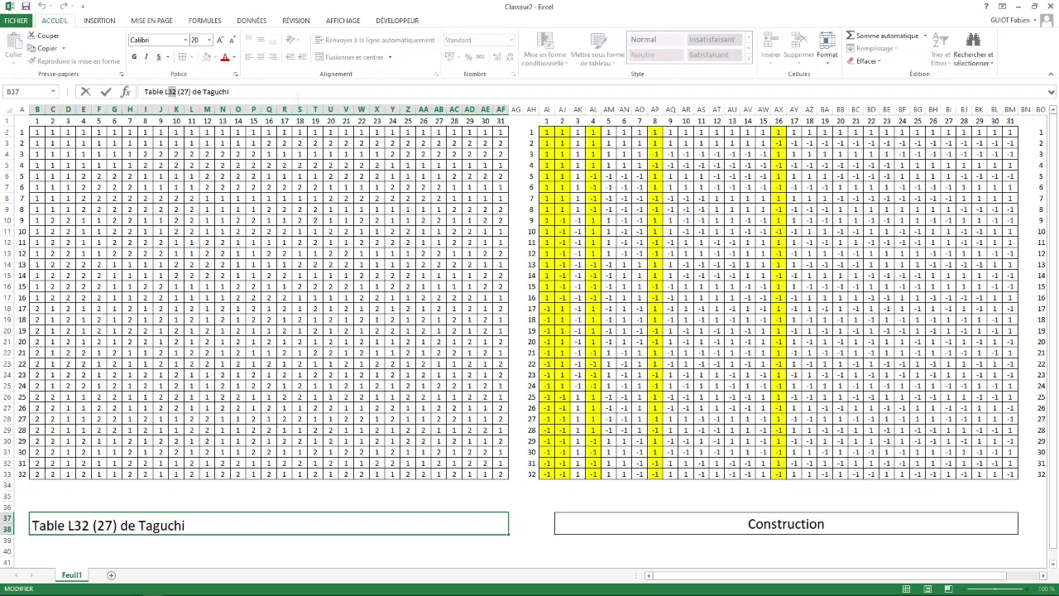
{"action": "right_click", "coordinate": [173, 92]}
{"action": "left_click", "coordinate": [208, 157]}
{"action": "key", "text": "ctrl+1"}
{"action": "left_click", "coordinate": [92, 185]}
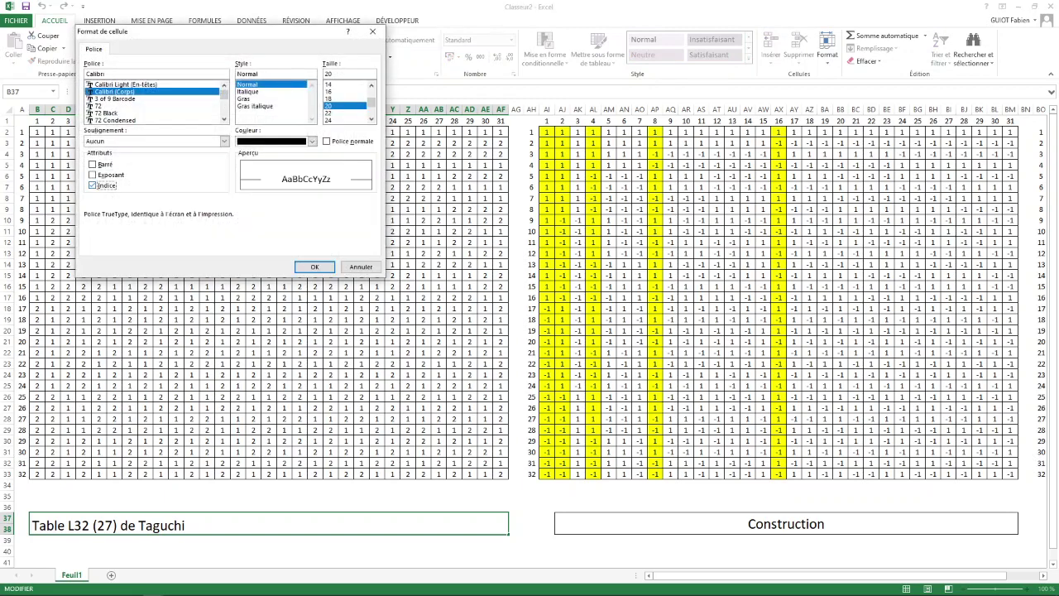
{"action": "left_click", "coordinate": [315, 266]}
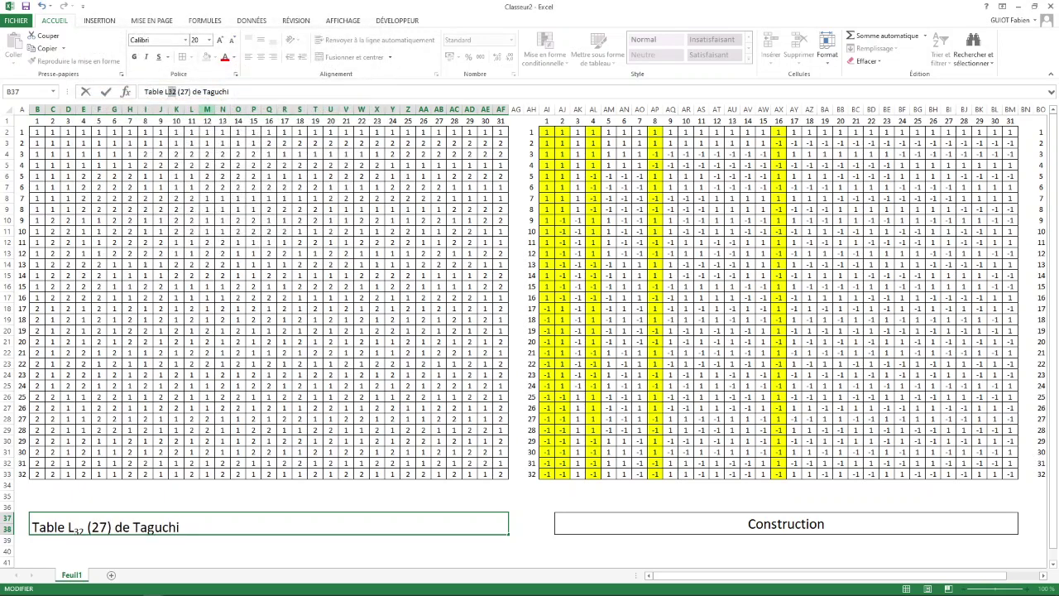
Format the 7 inside the parentheses of the B37 title as superscript and commit the cell
{"action": "left_click_drag", "start_coordinate": [189, 92], "coordinate": [186, 91]}
{"action": "right_click", "coordinate": [186, 91]}
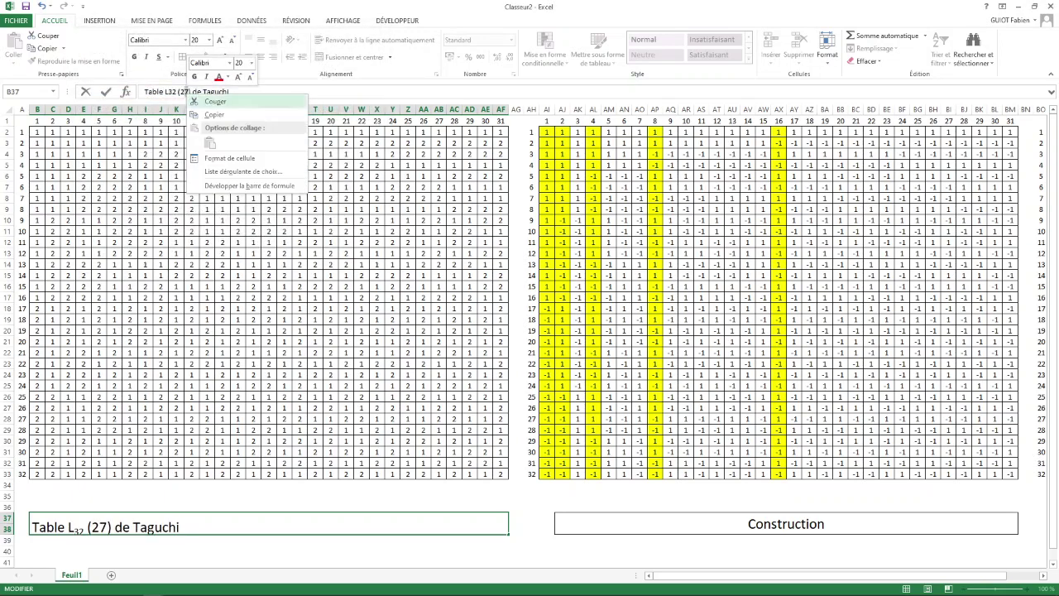
{"action": "left_click", "coordinate": [223, 158]}
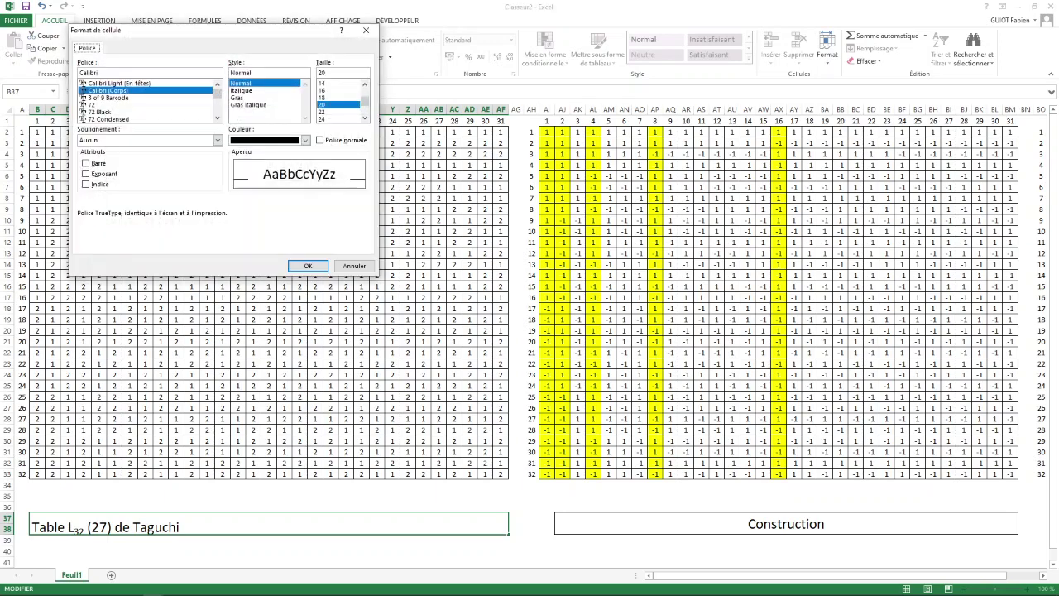
{"action": "left_click", "coordinate": [86, 174]}
{"action": "left_click", "coordinate": [308, 265]}
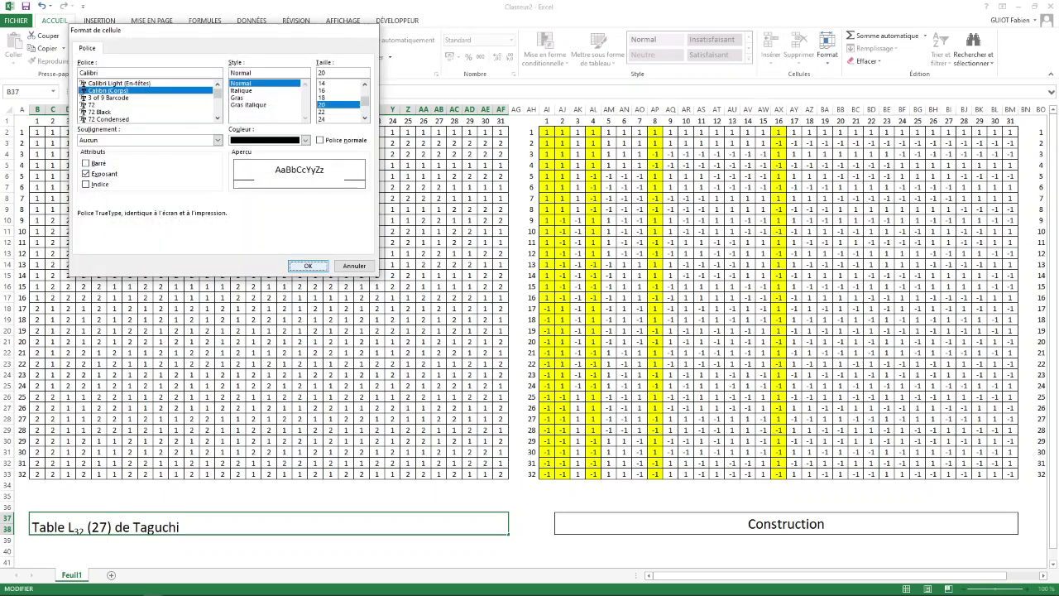
{"action": "left_click", "coordinate": [485, 495]}
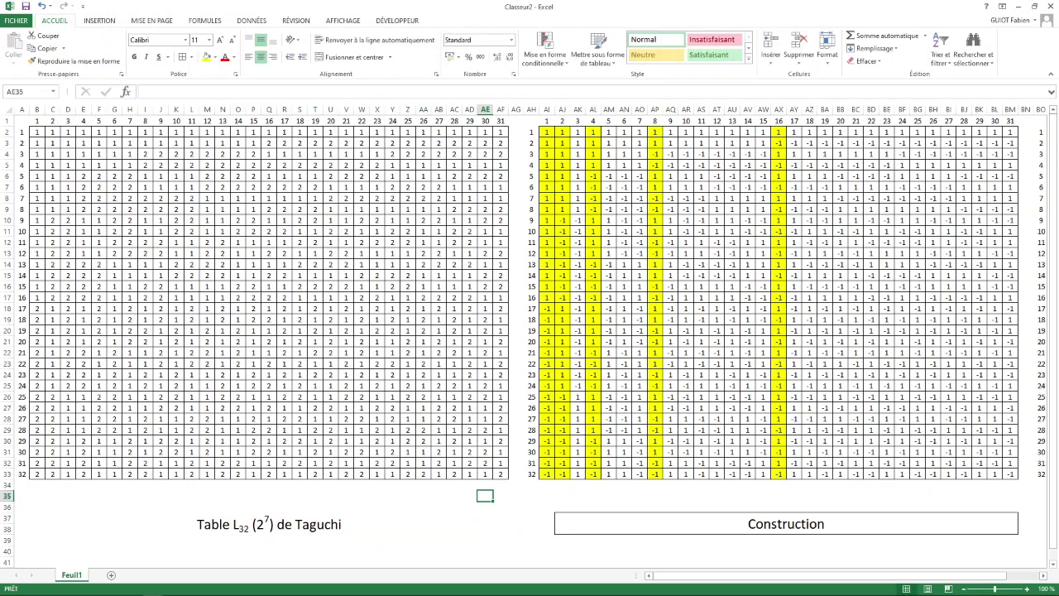
{"action": "left_click", "coordinate": [269, 524]}
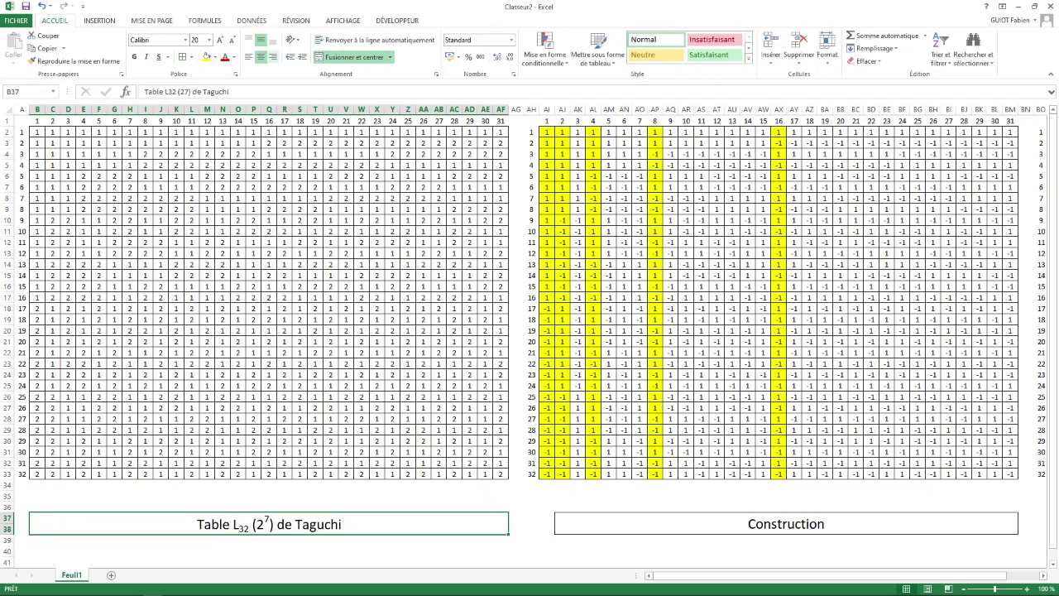
Save the workbook as Table L32.xlsx in the 2020-2021 folder under lp doe on the computer
{"action": "left_click", "coordinate": [16, 20]}
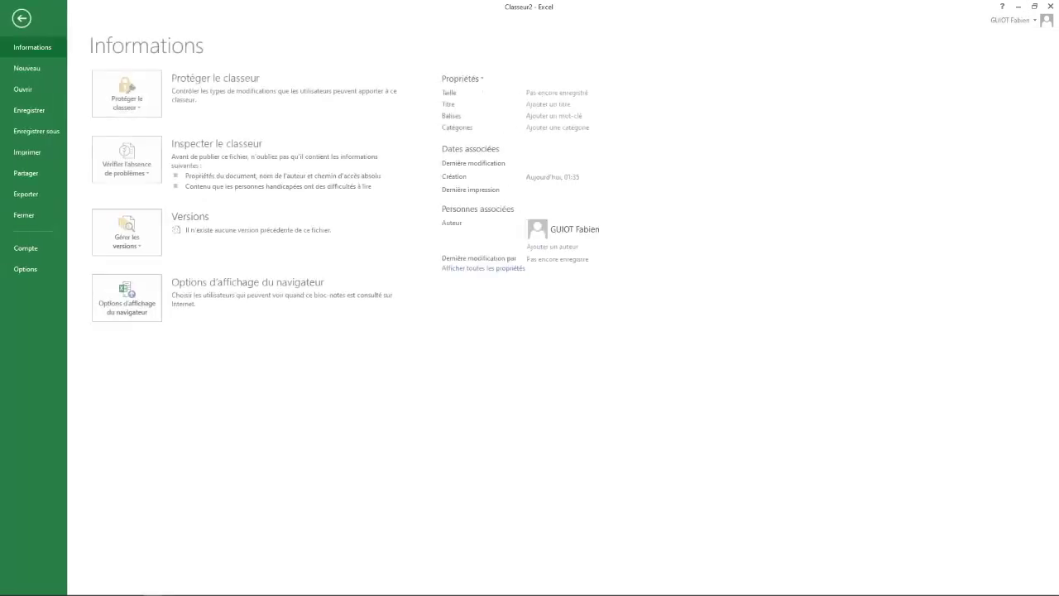
{"action": "left_click", "coordinate": [36, 130]}
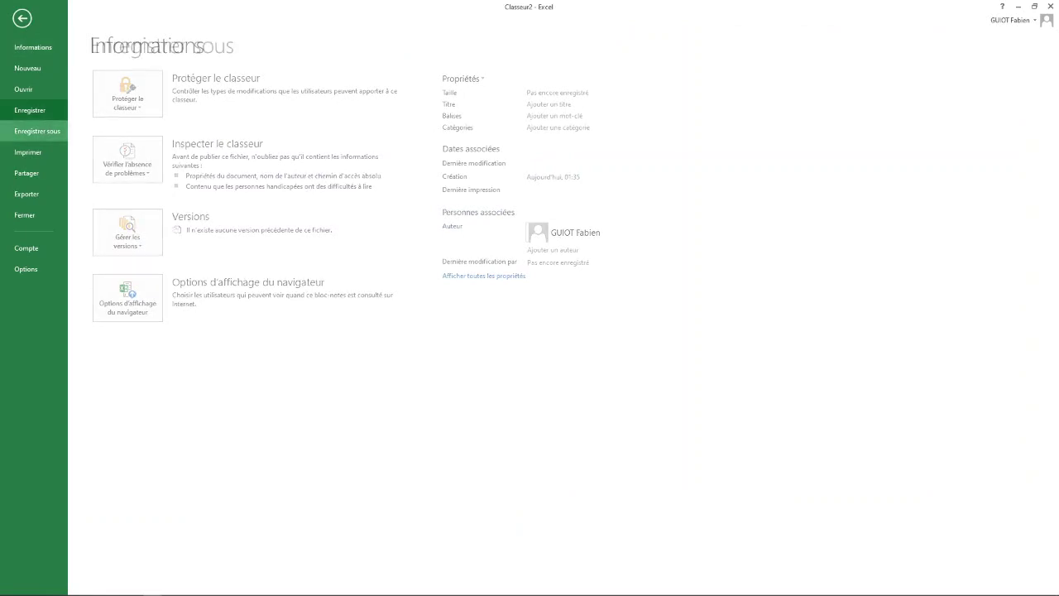
{"action": "left_click", "coordinate": [141, 185]}
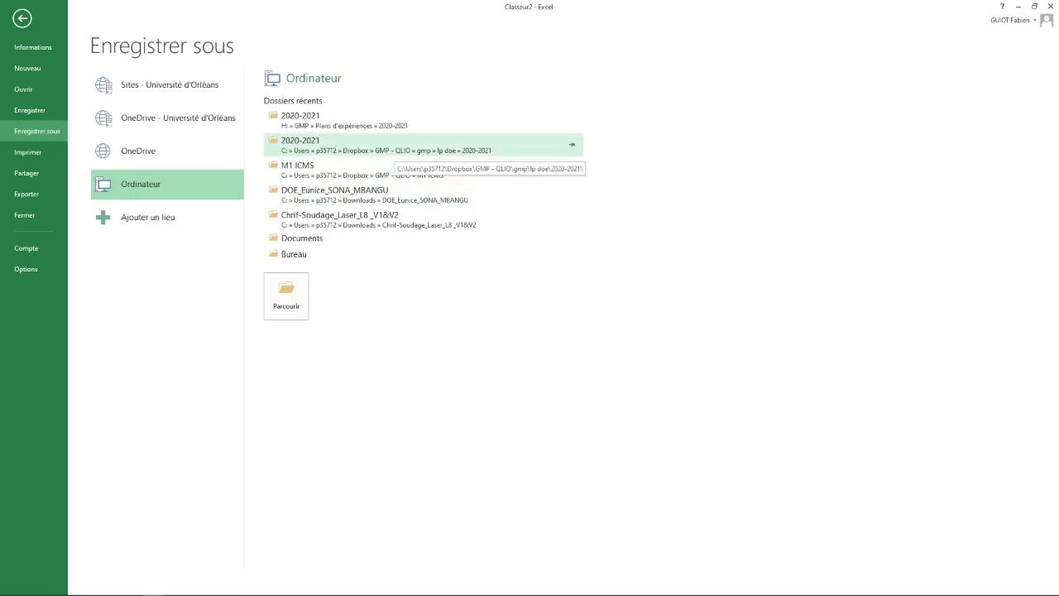
{"action": "left_click", "coordinate": [396, 146]}
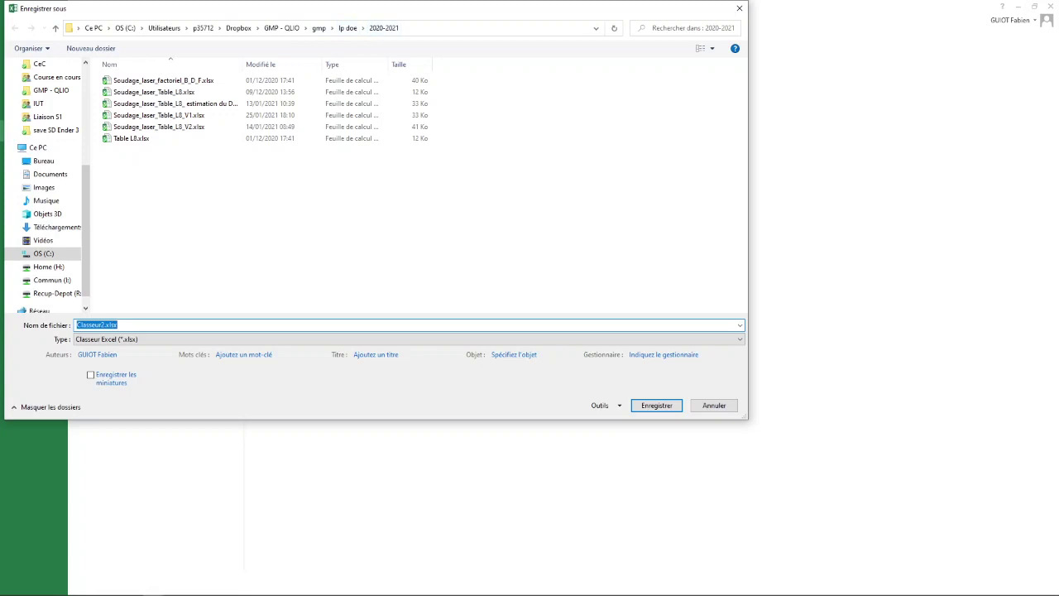
{"action": "left_click", "coordinate": [143, 138]}
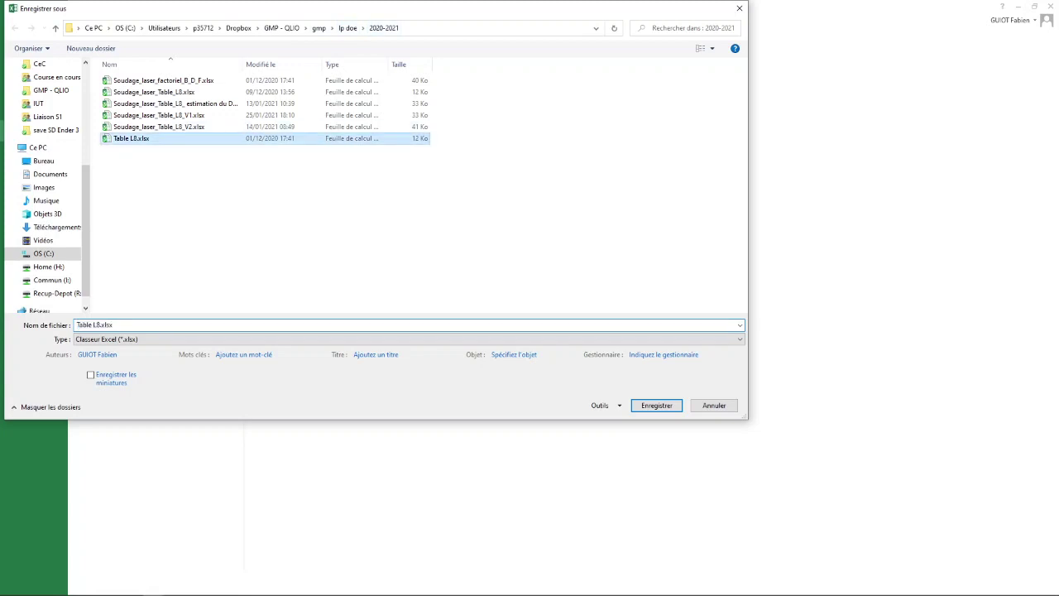
{"action": "left_click", "coordinate": [142, 325]}
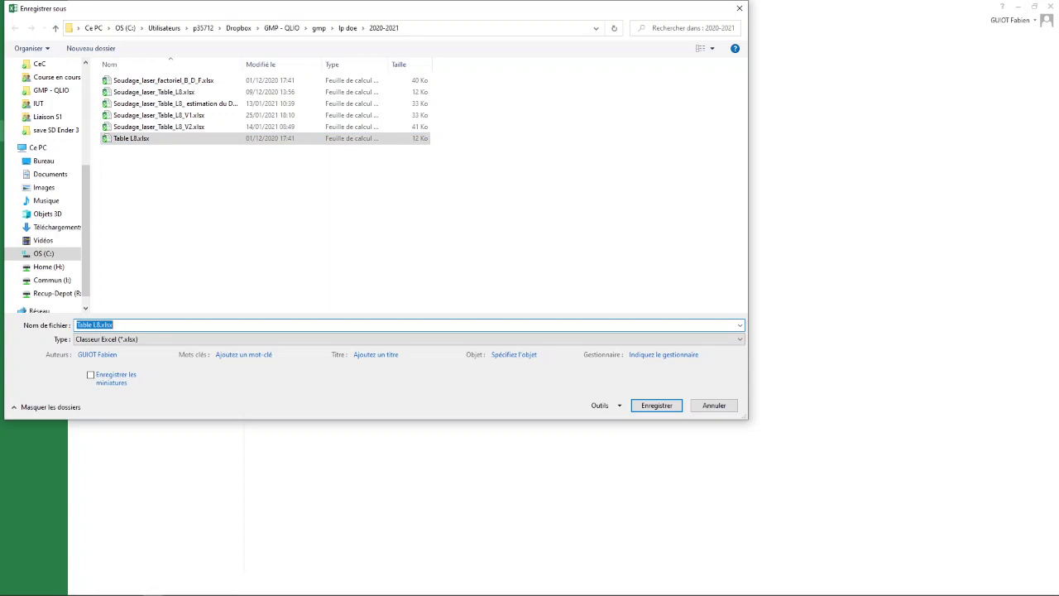
{"action": "left_click", "coordinate": [97, 325]}
{"action": "key", "text": "BackSpace"}
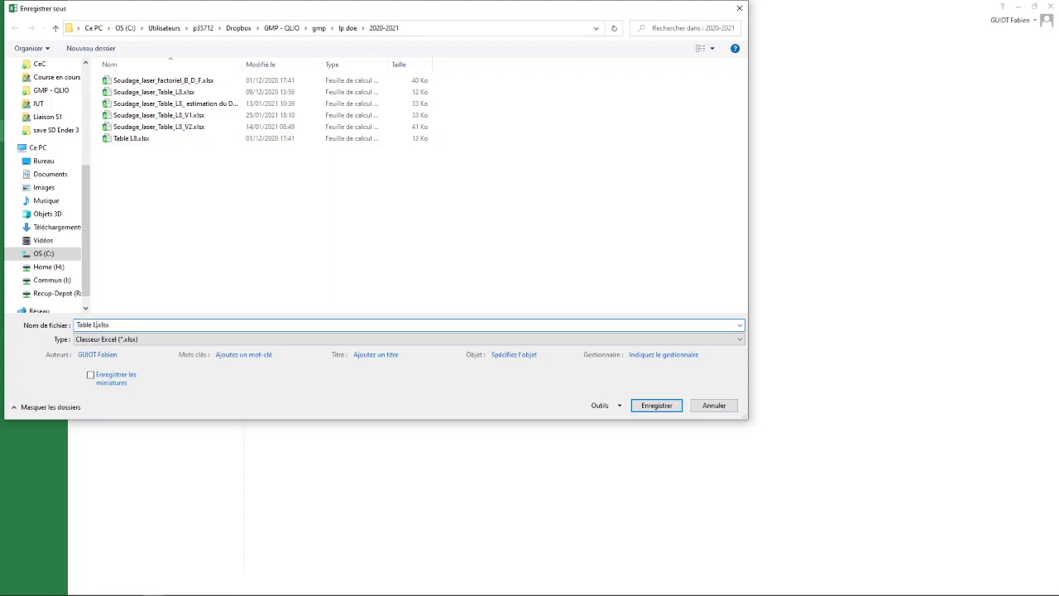
{"action": "type", "text": "32"}
{"action": "key", "text": "Return"}
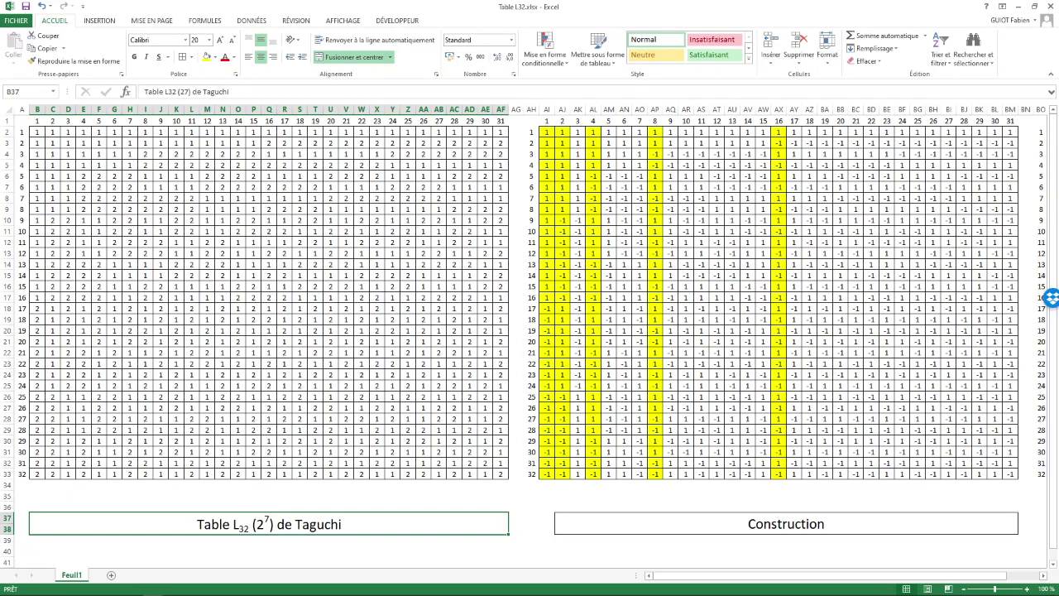
Rename the Feuil1 sheet as Table L32
{"action": "right_click", "coordinate": [71, 574]}
{"action": "left_click", "coordinate": [104, 470]}
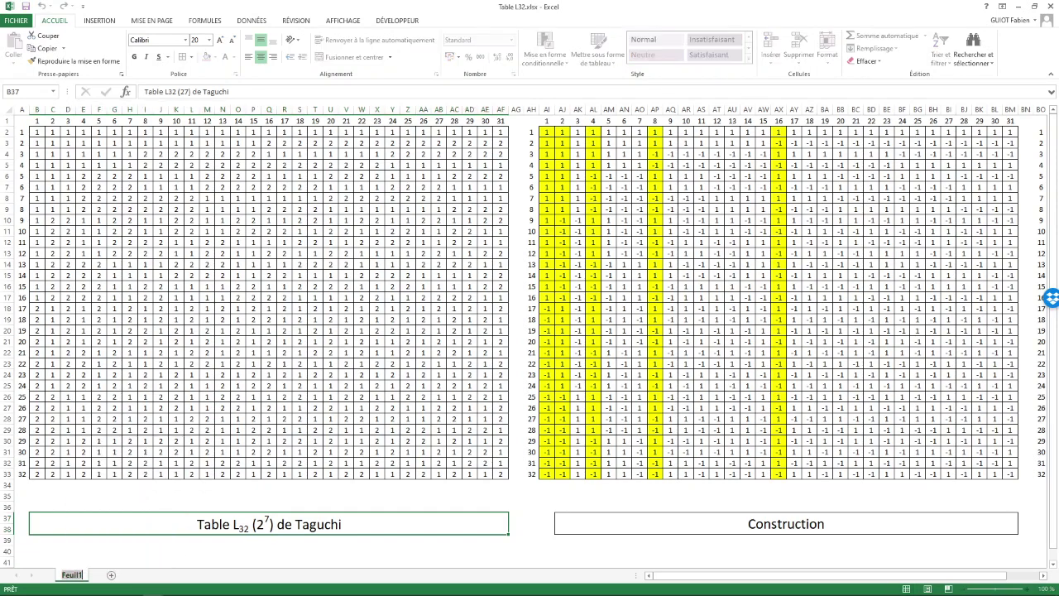
{"action": "type", "text": "Table L32"}
{"action": "key", "text": "Return"}
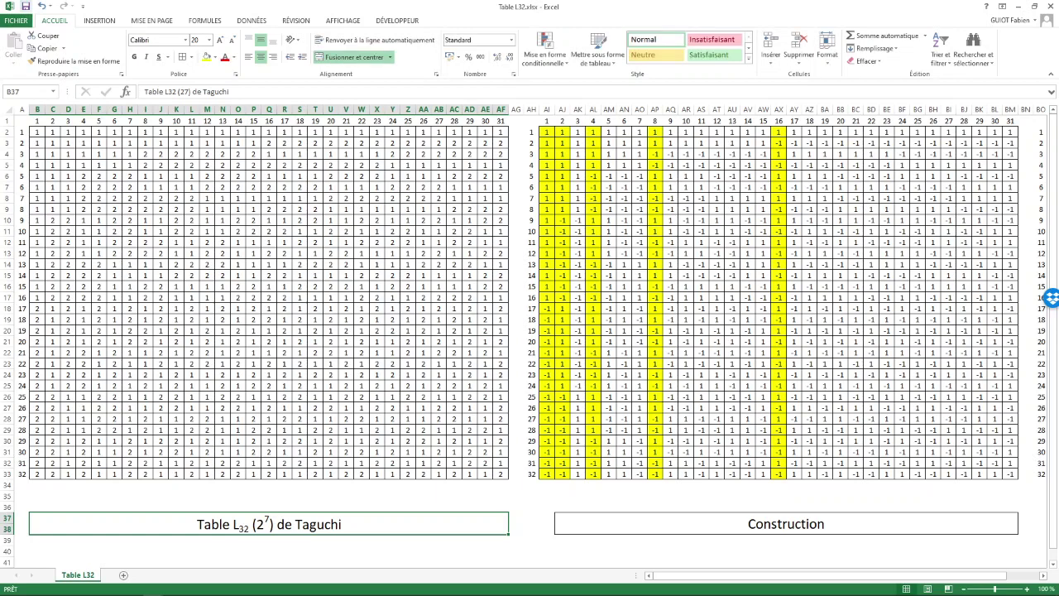
Switch to the PowerPoint slideshow at the L32 interaction triangle and display it full screen
{"action": "key", "text": "alt+Tab"}
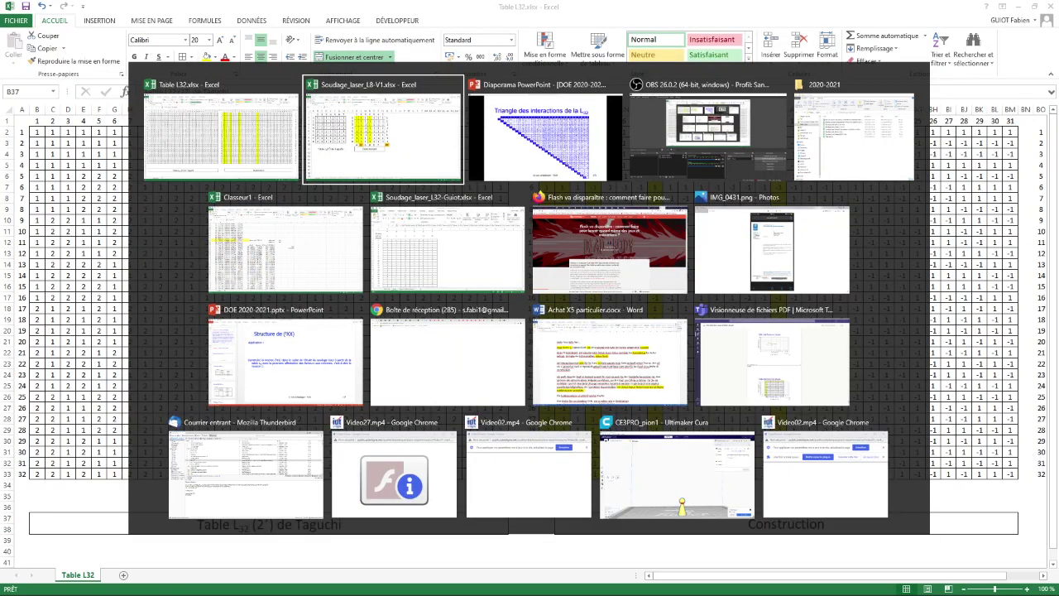
{"action": "key", "text": "alt+Tab"}
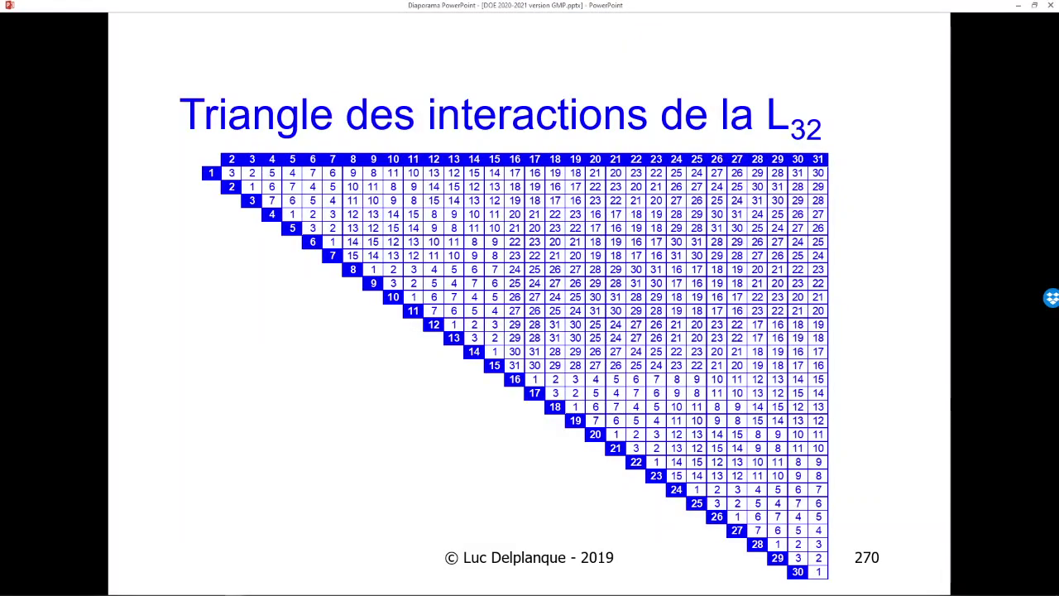
{"action": "key", "text": "alt+Tab"}
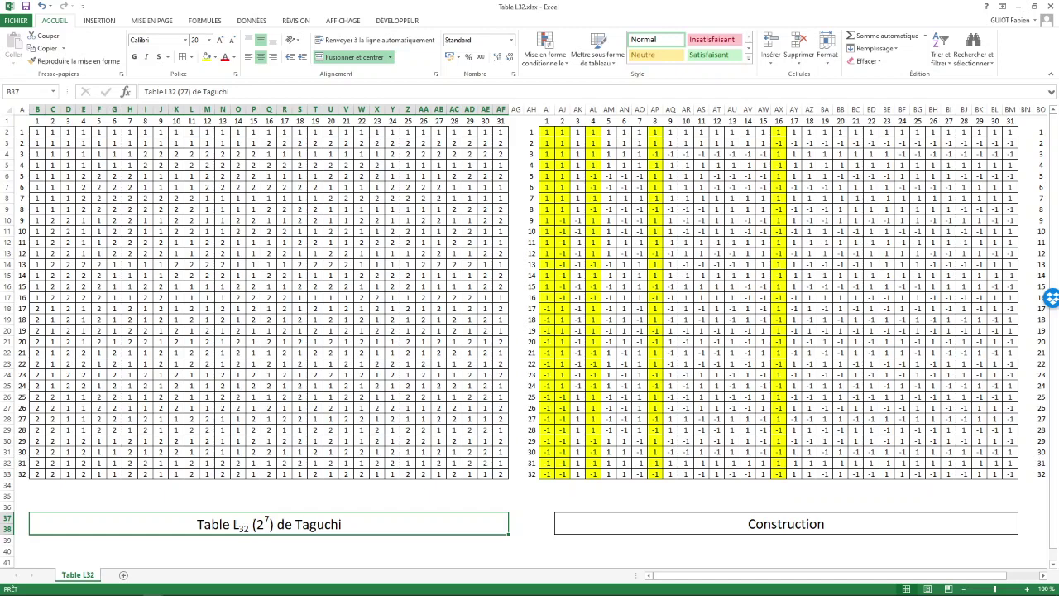
{"action": "key", "text": "alt+Tab"}
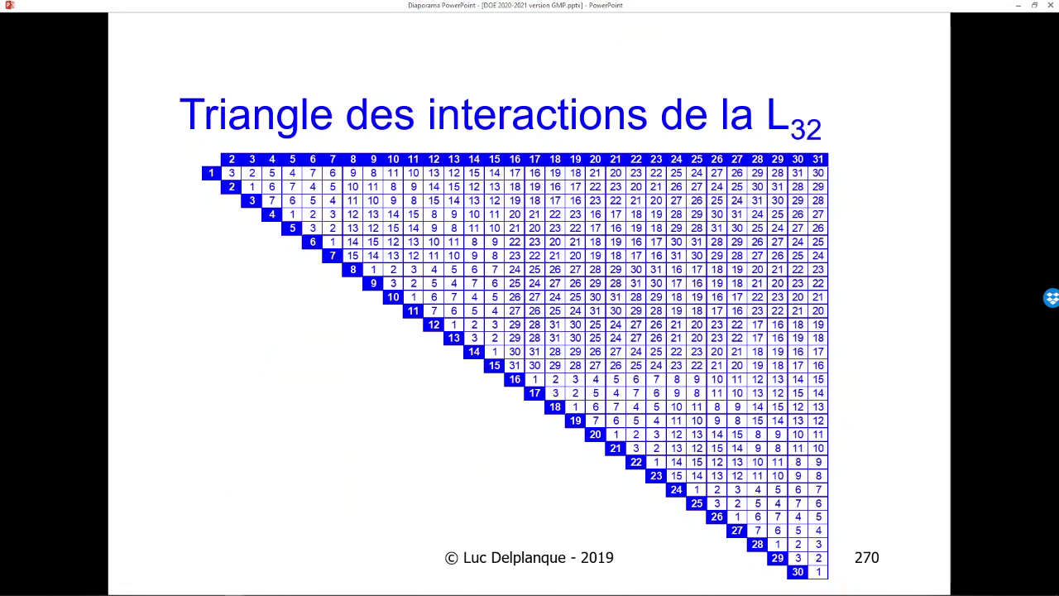
{"action": "right_click", "coordinate": [173, 239]}
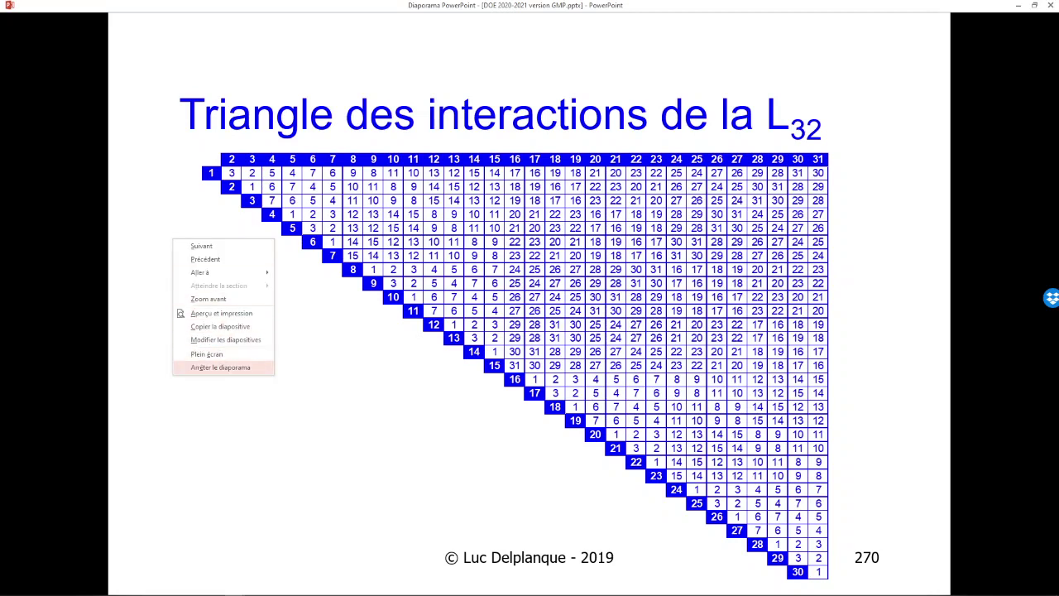
{"action": "left_click", "coordinate": [207, 353]}
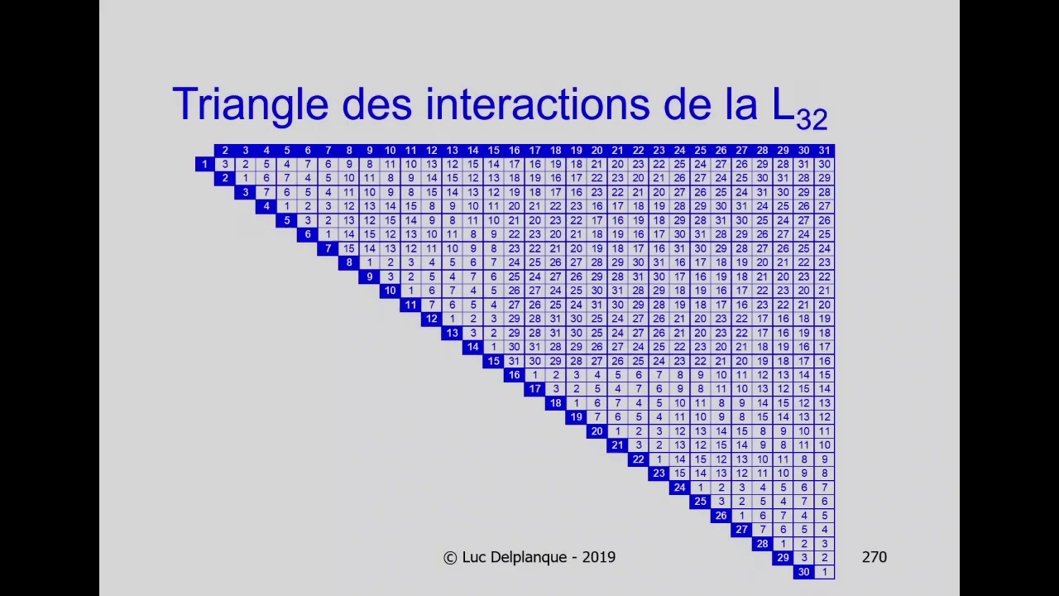
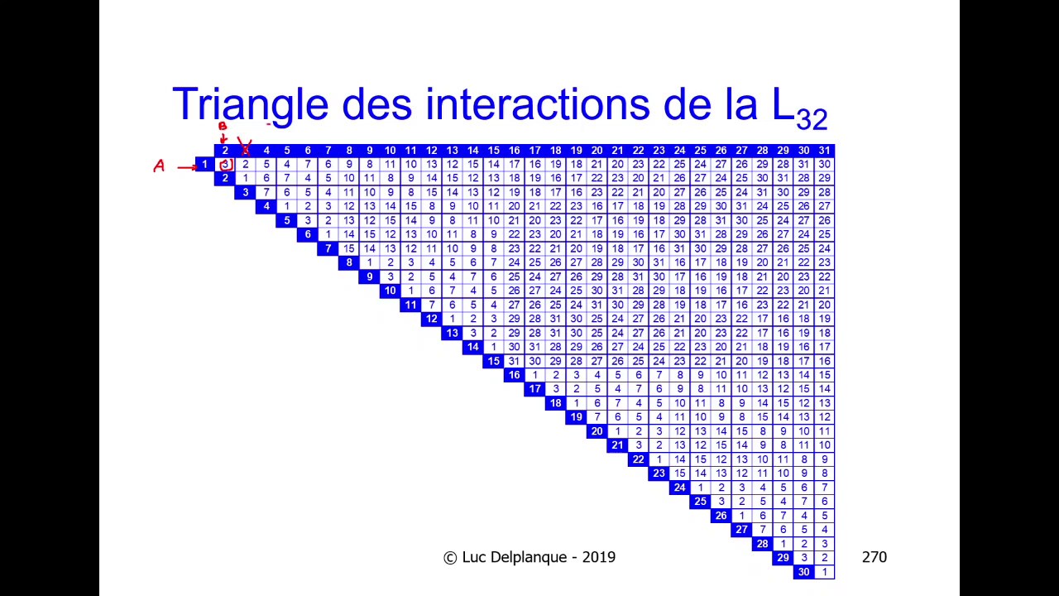
Handwrite C above column 4, box its interactions with A and B, cross out columns 5 and 6, and write D above column 7
{"action": "left_click_drag", "start_coordinate": [266, 124], "coordinate": [261, 130]}
{"action": "mouse_move", "coordinate": [273, 158]}
{"action": "left_mouse_down"}
{"action": "mouse_move", "coordinate": [274, 169]}
{"action": "mouse_move", "coordinate": [258, 170]}
{"action": "left_mouse_up"}
{"action": "left_click_drag", "start_coordinate": [178, 182], "coordinate": [185, 175]}
{"action": "left_click_drag", "start_coordinate": [261, 183], "coordinate": [273, 175]}
{"action": "left_click_drag", "start_coordinate": [325, 124], "coordinate": [324, 136]}
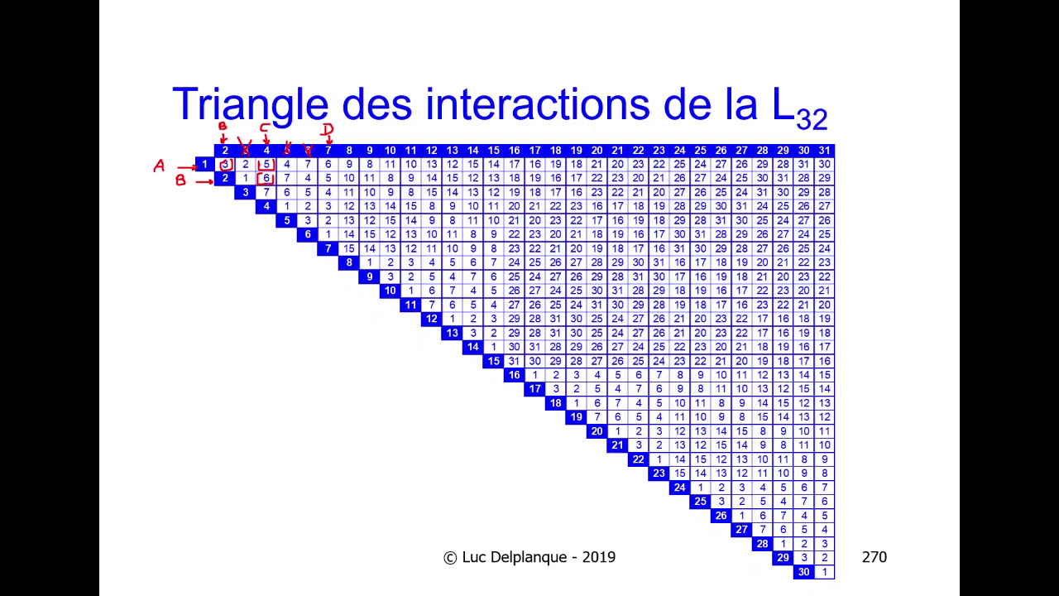
Switch to the Table L32 workbook and enter C, x, x and D in row 35 under columns 4 to 7
{"action": "key", "text": "alt+Tab"}
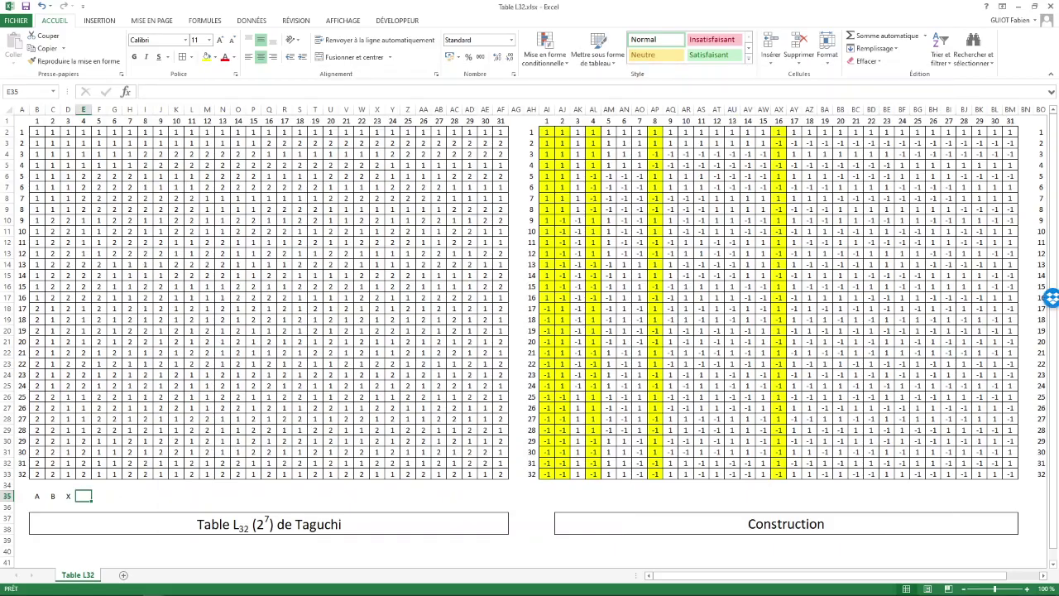
{"action": "key", "text": "alt+Tab"}
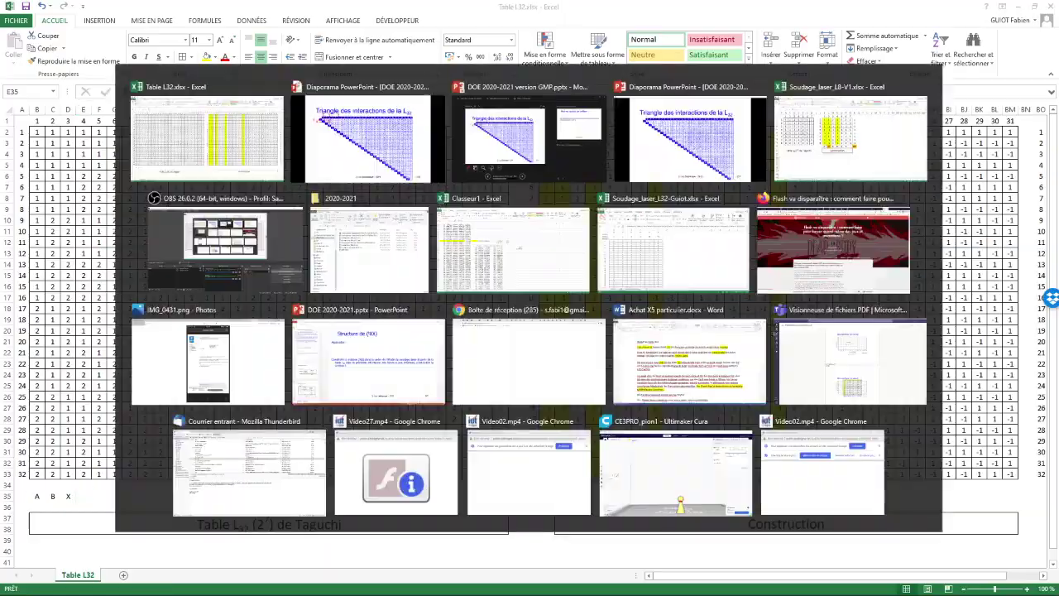
{"action": "key", "text": "alt+Tab"}
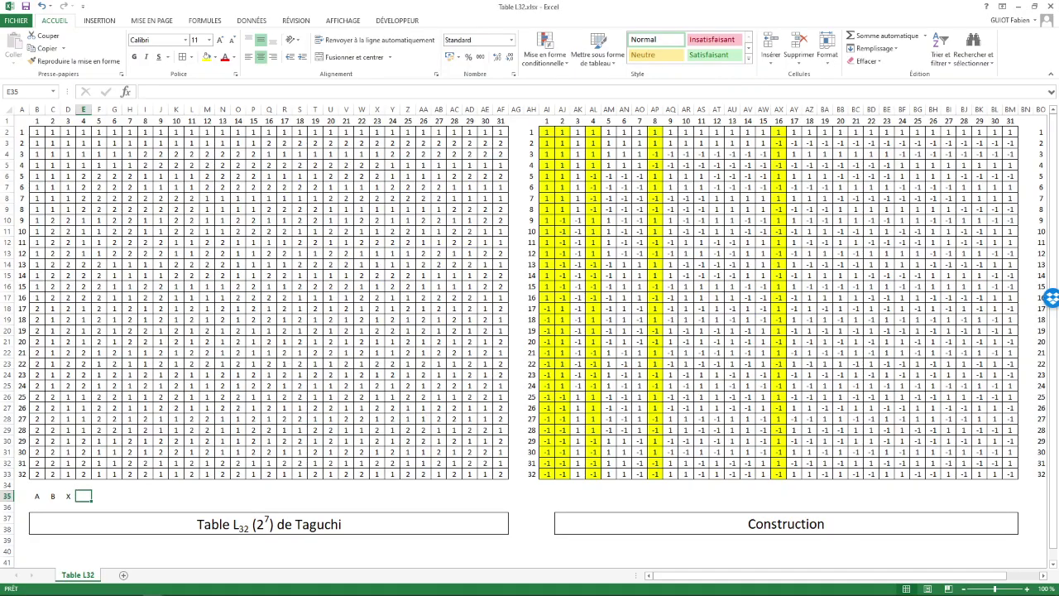
{"action": "type", "text": "C"}
{"action": "key", "text": "Tab"}
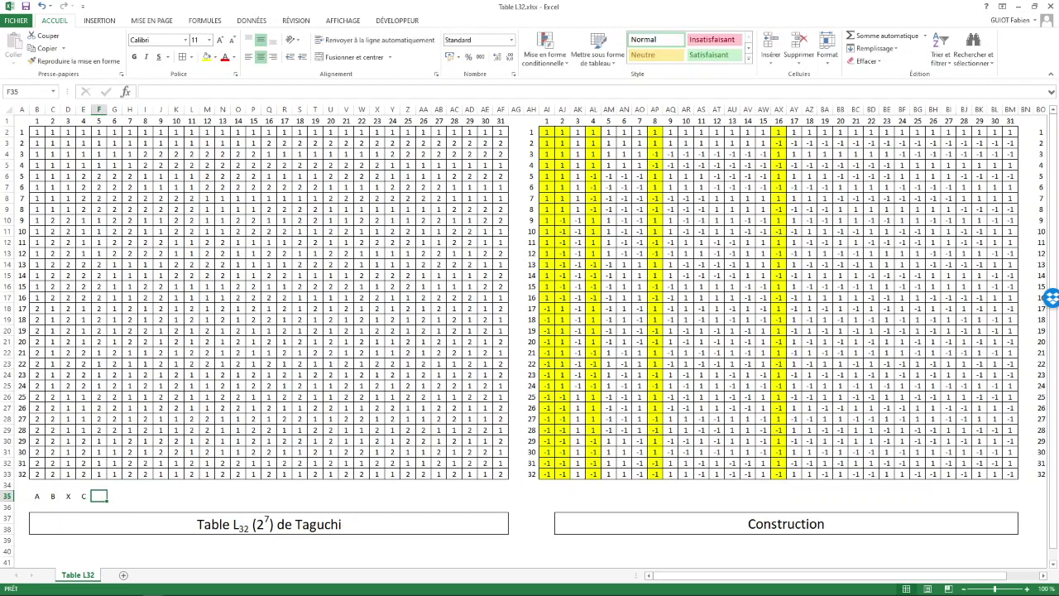
{"action": "type", "text": "x"}
{"action": "key", "text": "Tab"}
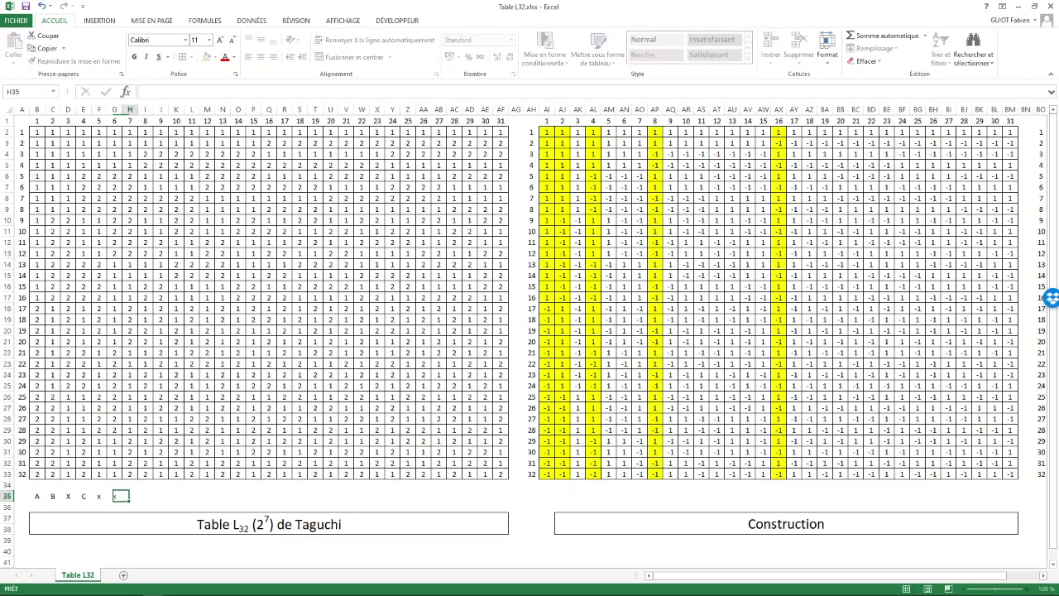
{"action": "type", "text": "x"}
{"action": "key", "text": "Tab"}
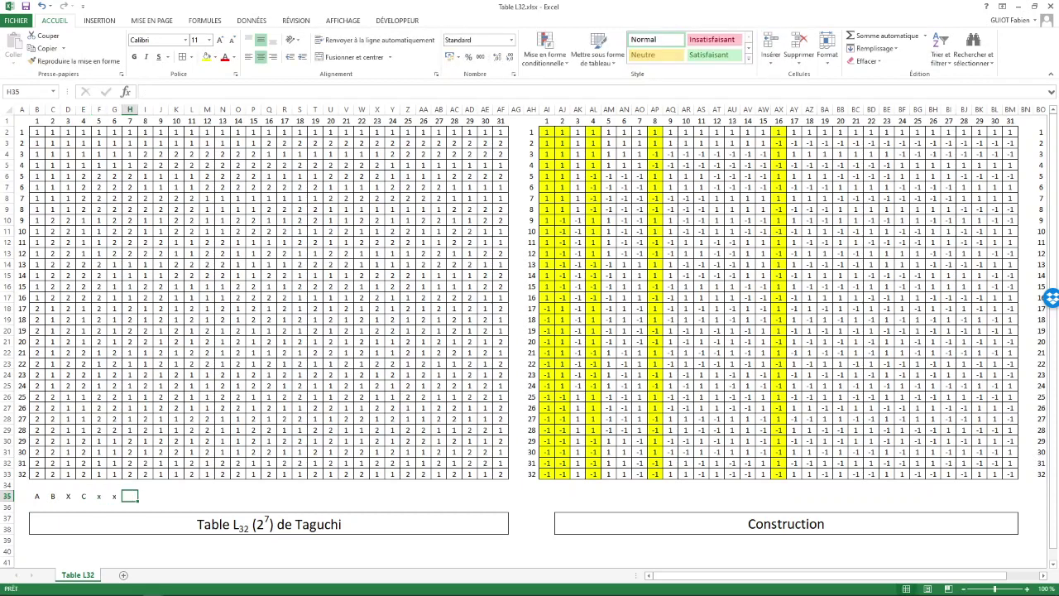
{"action": "type", "text": "D"}
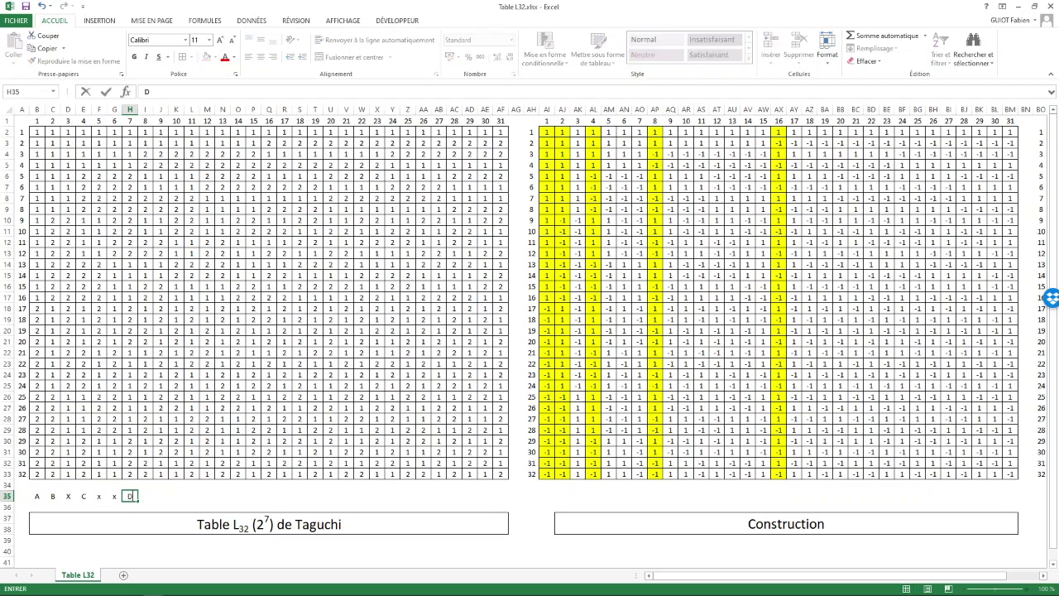
{"action": "key", "text": "Tab"}
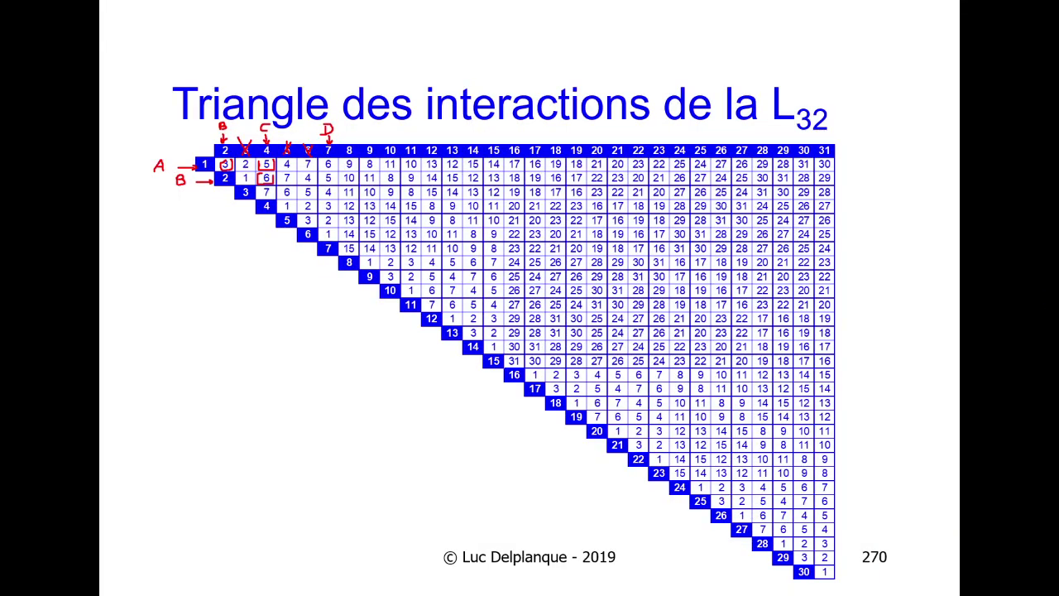
On the interaction triangle slide, label row 4 as C, box D's interactions with A, B and C, and write E above column 8
{"action": "left_click_drag", "start_coordinate": [334, 162], "coordinate": [325, 172]}
{"action": "left_click_drag", "start_coordinate": [255, 206], "coordinate": [229, 206]}
{"action": "left_click_drag", "start_coordinate": [213, 202], "coordinate": [222, 212]}
{"action": "mouse_move", "coordinate": [356, 167]}
{"action": "left_mouse_down"}
{"action": "mouse_move", "coordinate": [346, 169]}
{"action": "mouse_move", "coordinate": [375, 155]}
{"action": "left_mouse_up"}
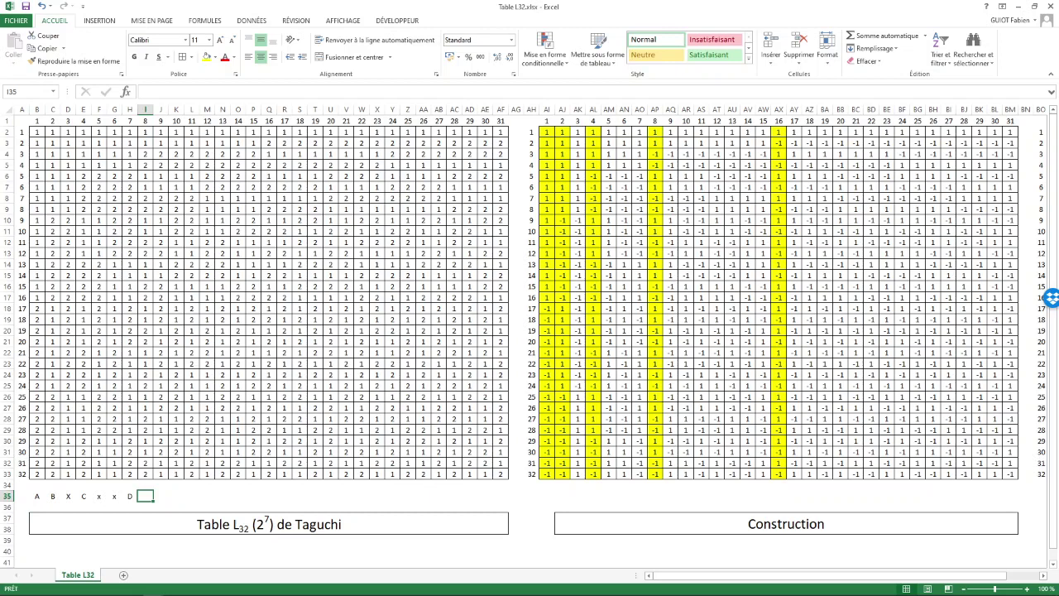
In row 35 of the Table L32 workbook, enter E under column 8 and x under column 9
{"action": "type", "text": "E"}
{"action": "key", "text": "Tab"}
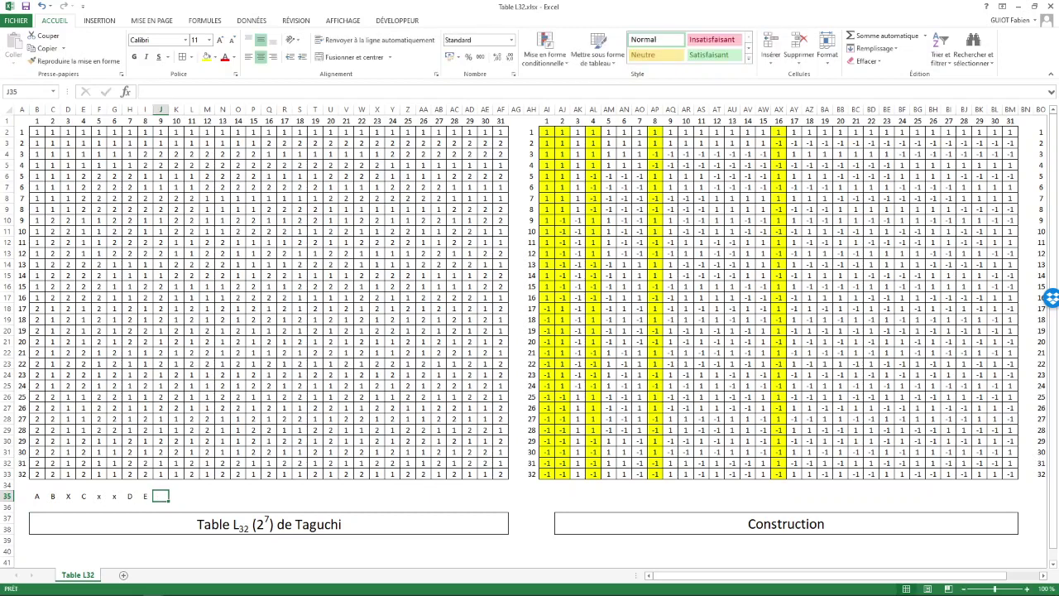
{"action": "type", "text": "x"}
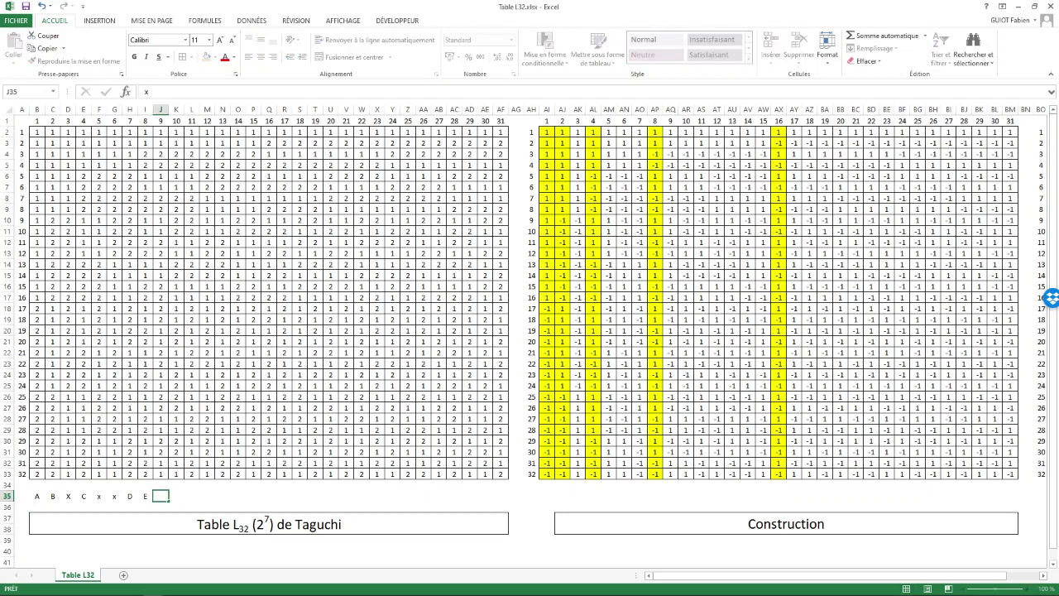
{"action": "key", "text": "Tab"}
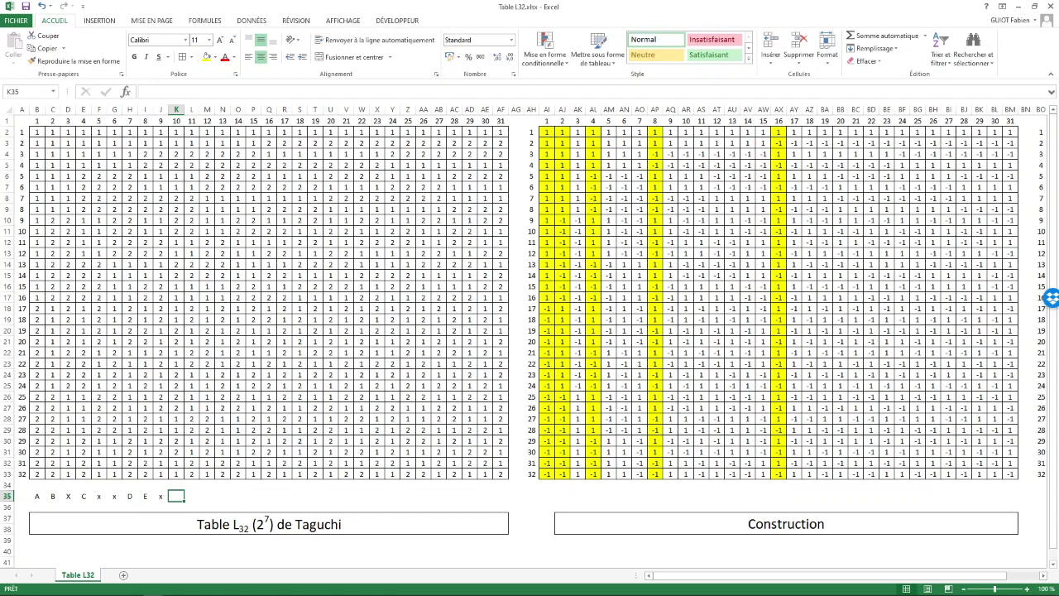
On the triangle slide, label row 7 as D, box E's interactions with C and D, and cross out columns 10, 12 and 15
{"action": "key", "text": "alt+Tab"}
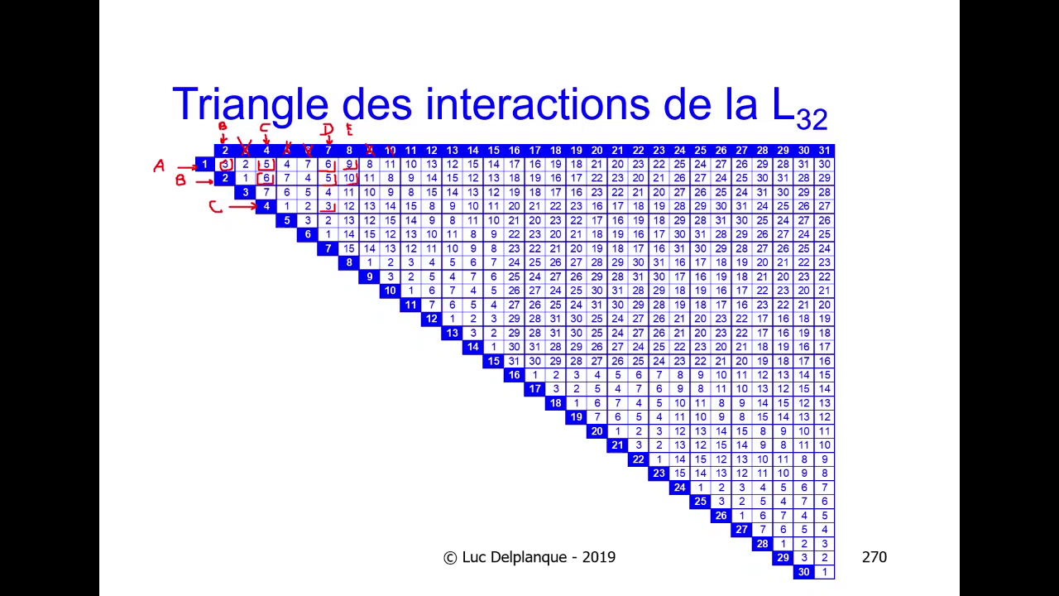
{"action": "left_click_drag", "start_coordinate": [394, 152], "coordinate": [403, 143]}
{"action": "left_click_drag", "start_coordinate": [437, 143], "coordinate": [429, 154]}
{"action": "left_click_drag", "start_coordinate": [317, 250], "coordinate": [247, 259]}
{"action": "left_click_drag", "start_coordinate": [346, 253], "coordinate": [357, 255]}
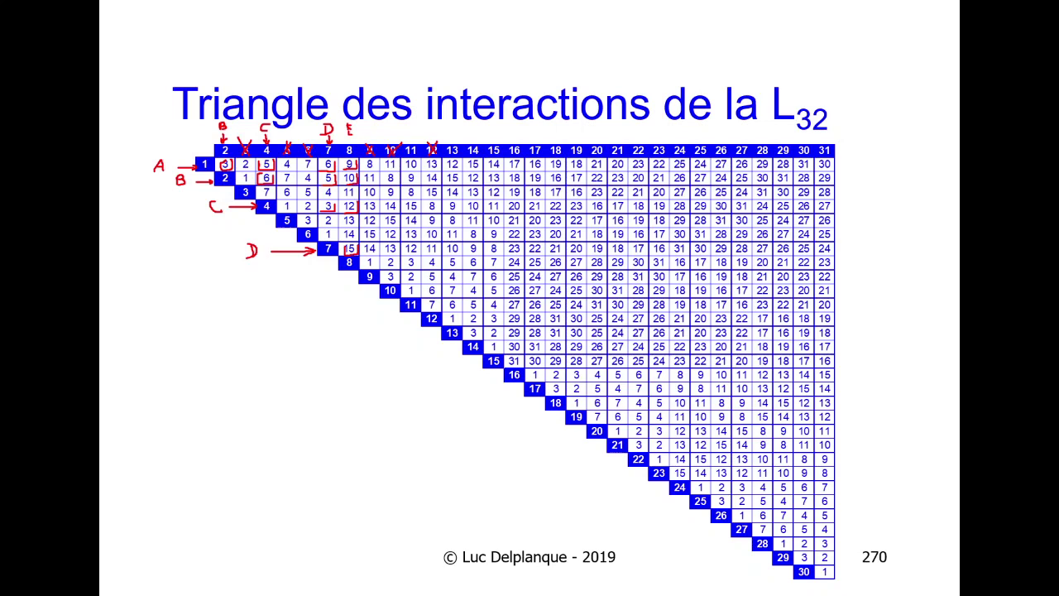
{"action": "left_click_drag", "start_coordinate": [488, 144], "coordinate": [491, 155]}
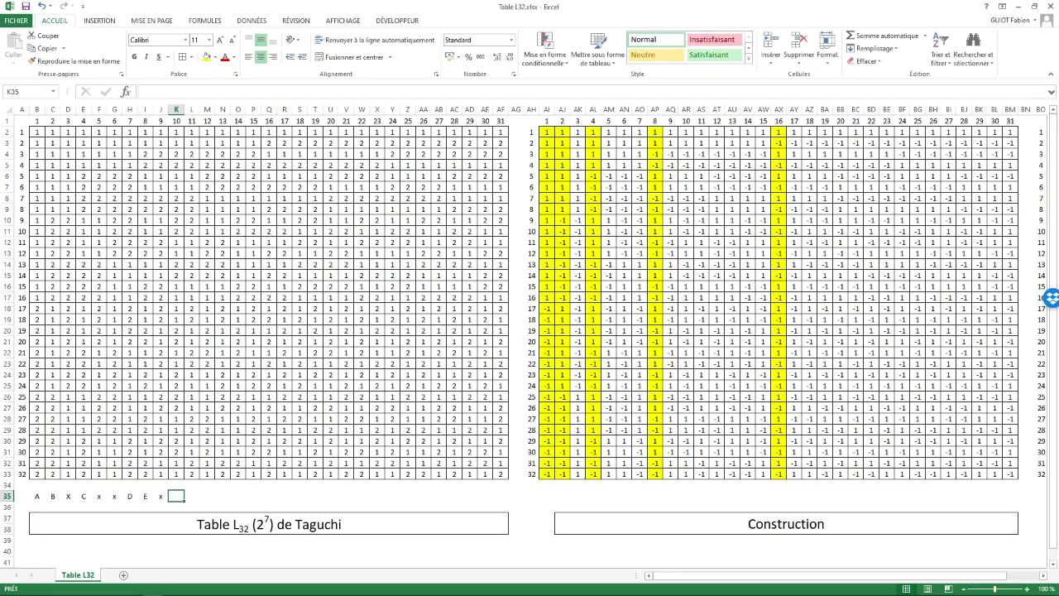
In row 35 of the Table L32 workbook, enter x under column 10 and replace the capital X under column 3 with a lowercase x
{"action": "type", "text": "x"}
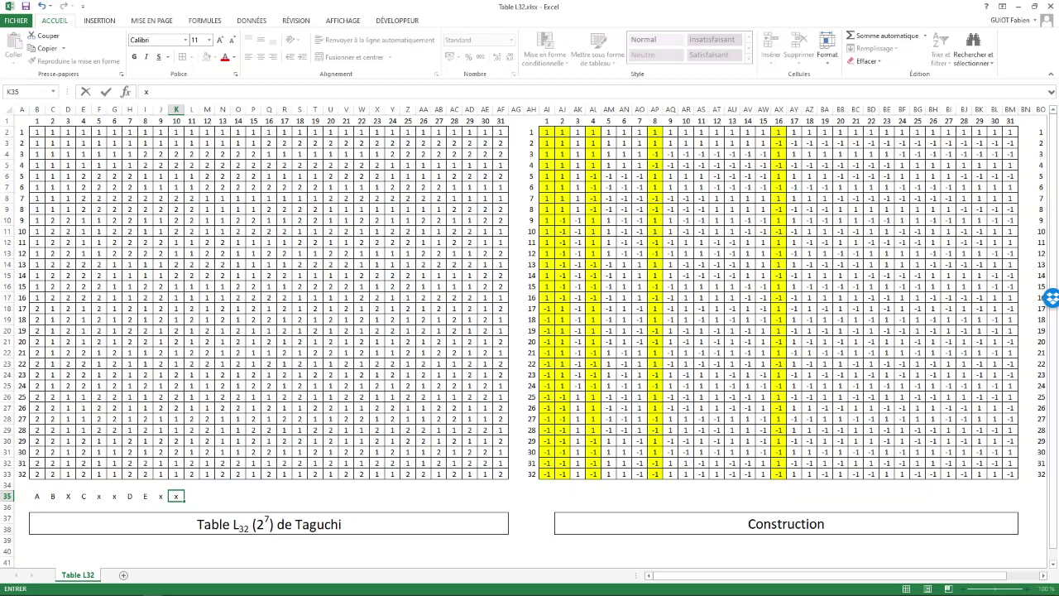
{"action": "key", "text": "Left"}
{"action": "key", "text": "Left"}
{"action": "key", "text": "Left"}
{"action": "key", "text": "Left"}
{"action": "key", "text": "Left"}
{"action": "key", "text": "Left"}
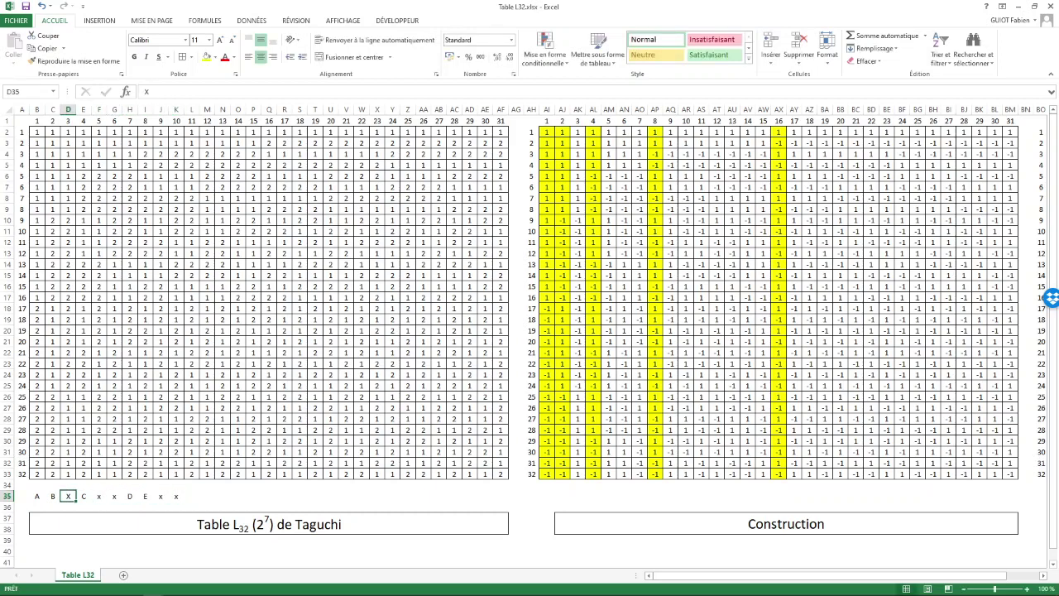
{"action": "key", "text": "Right"}
{"action": "key", "text": "Right"}
{"action": "key", "text": "Right"}
{"action": "key", "text": "Right"}
{"action": "key", "text": "Right"}
{"action": "key", "text": "Right"}
{"action": "key", "text": "Right"}
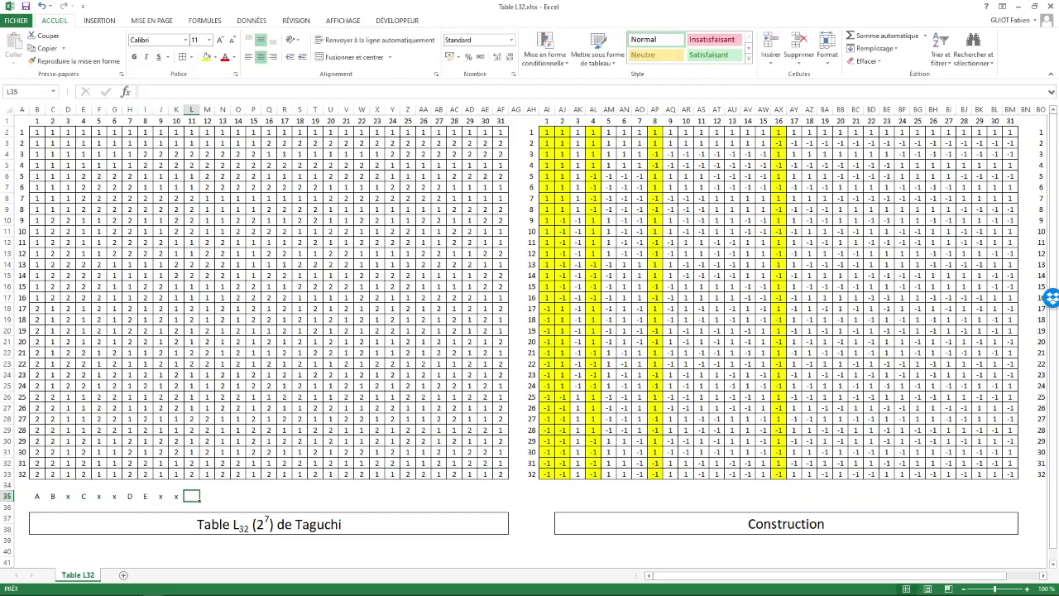
{"action": "key", "text": "alt+Tab"}
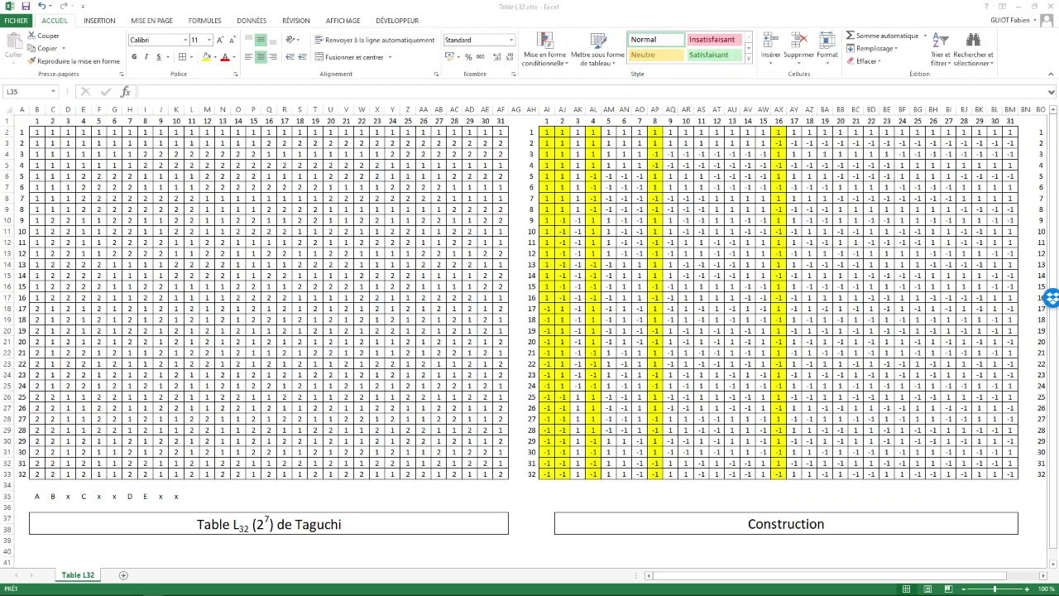
{"action": "key", "text": "alt+Tab"}
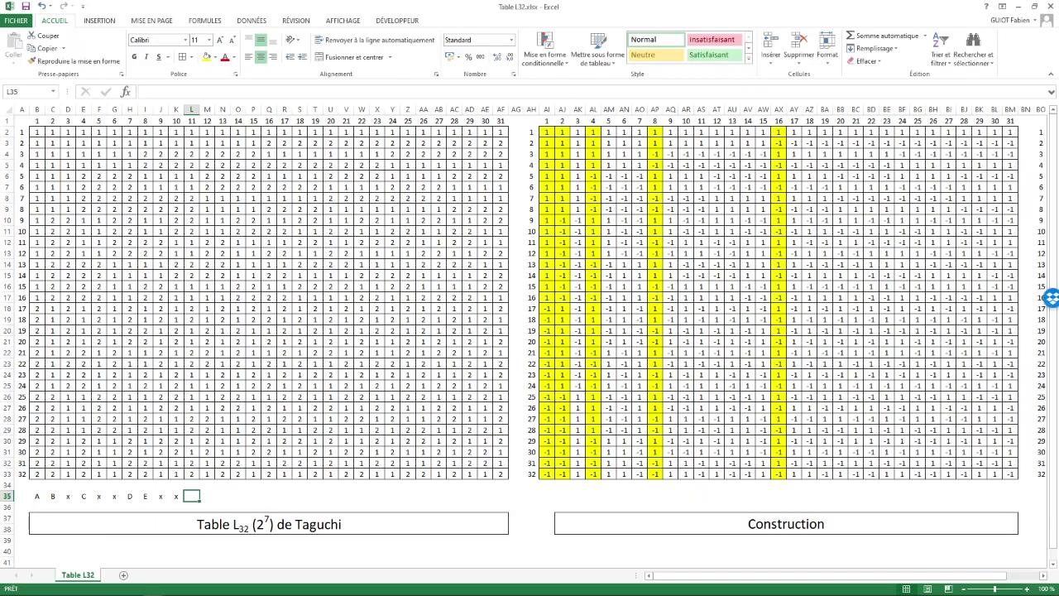
{"action": "type", "text": "x"}
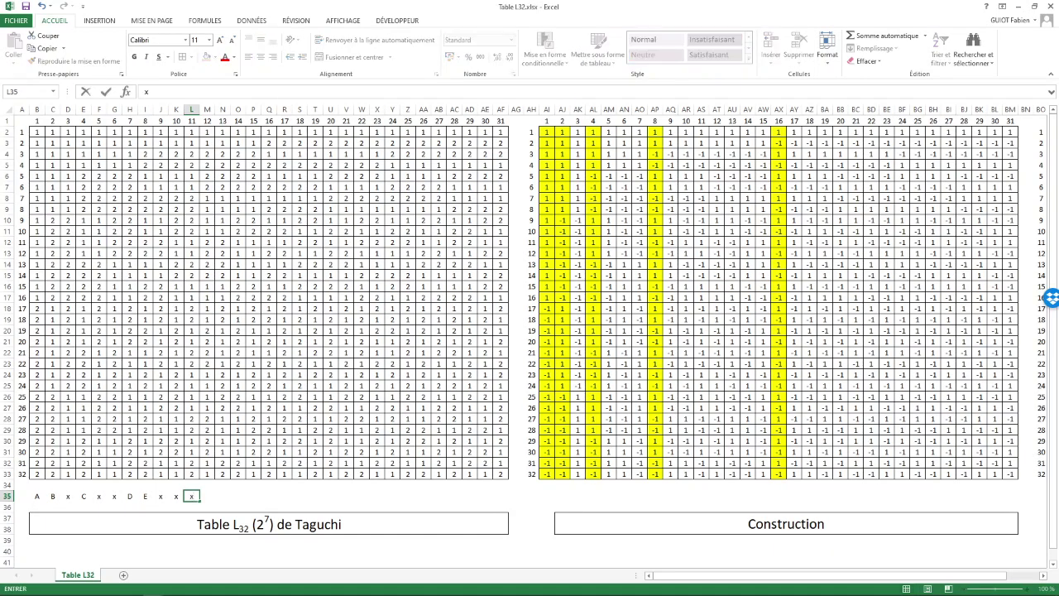
{"action": "key", "text": "Tab"}
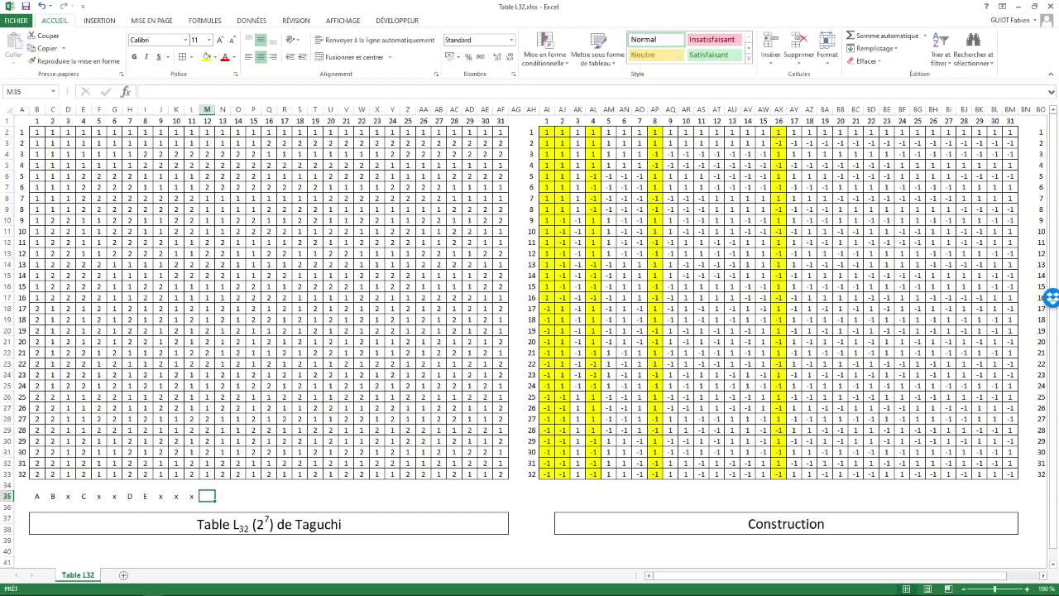
{"action": "type", "text": "F"}
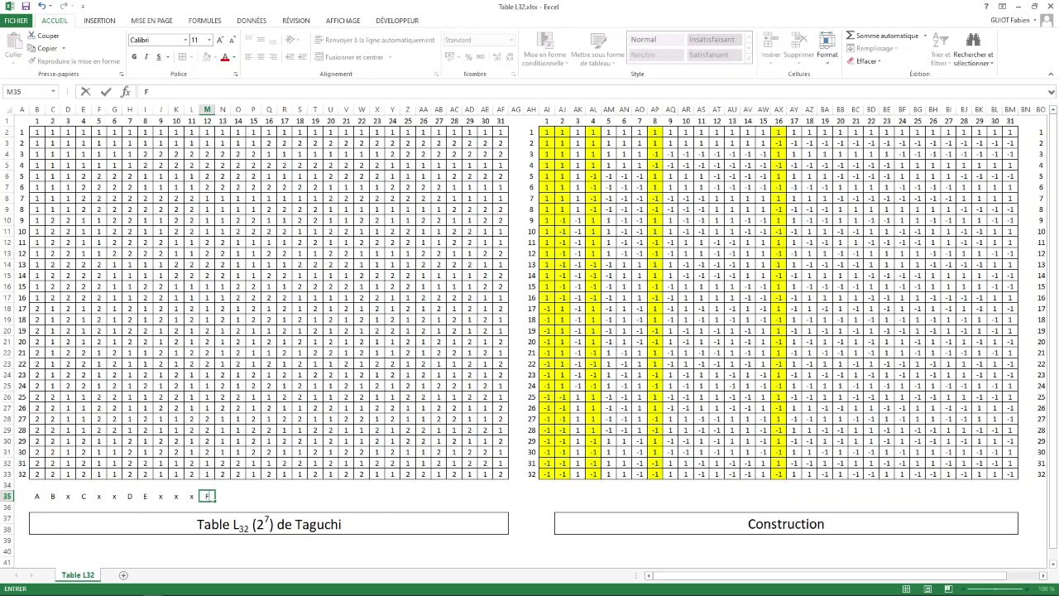
{"action": "key", "text": "alt+Tab"}
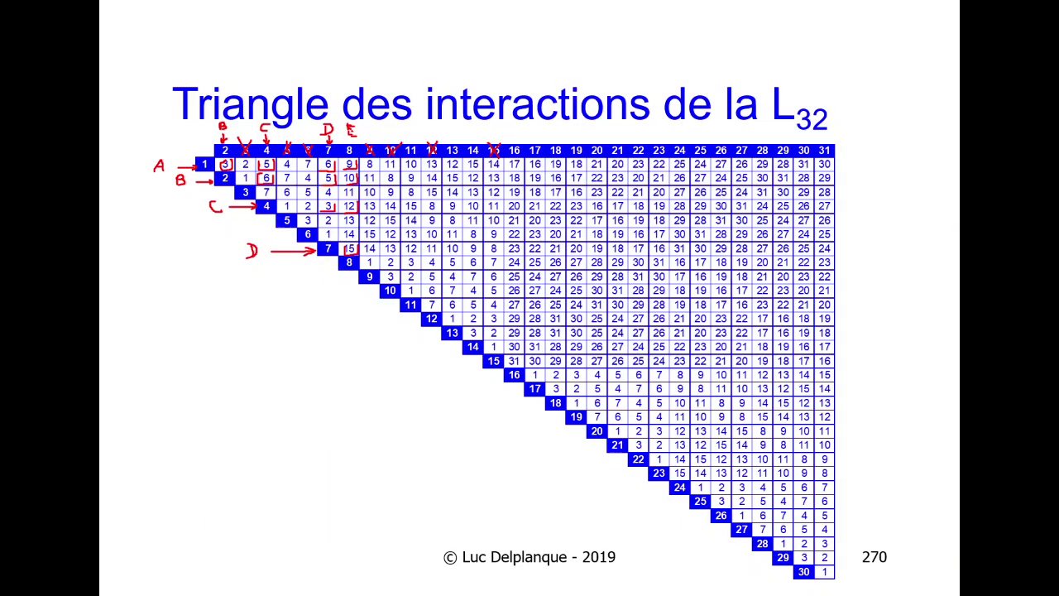
{"action": "key", "text": "alt+Tab"}
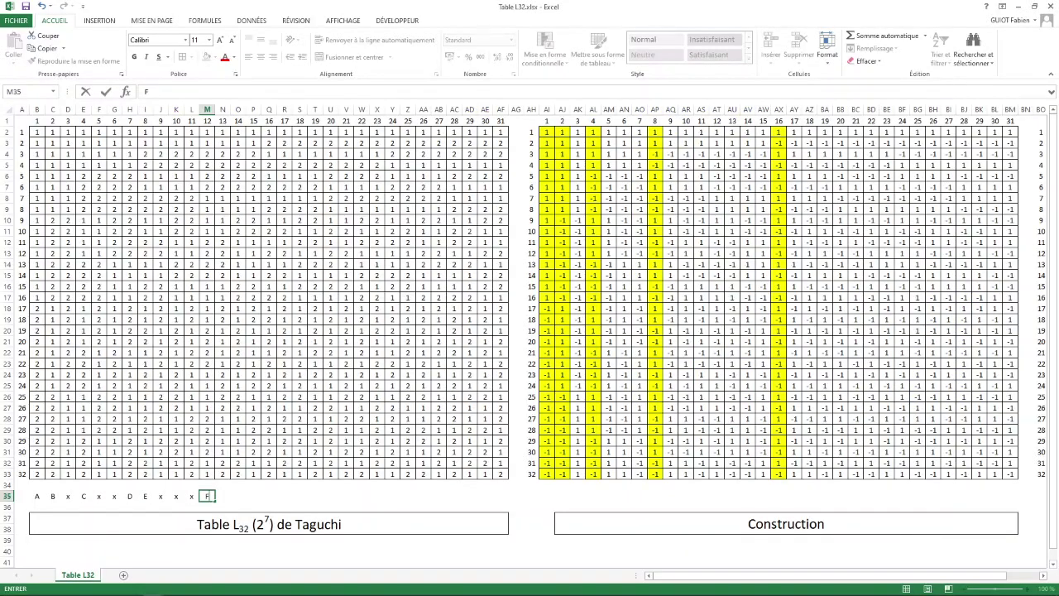
{"action": "key", "text": "BackSpace"}
Enter F under column 11 in row 35 and handwrite F above column 11 on the interaction triangle slide
{"action": "key", "text": "Left"}
{"action": "type", "text": "F"}
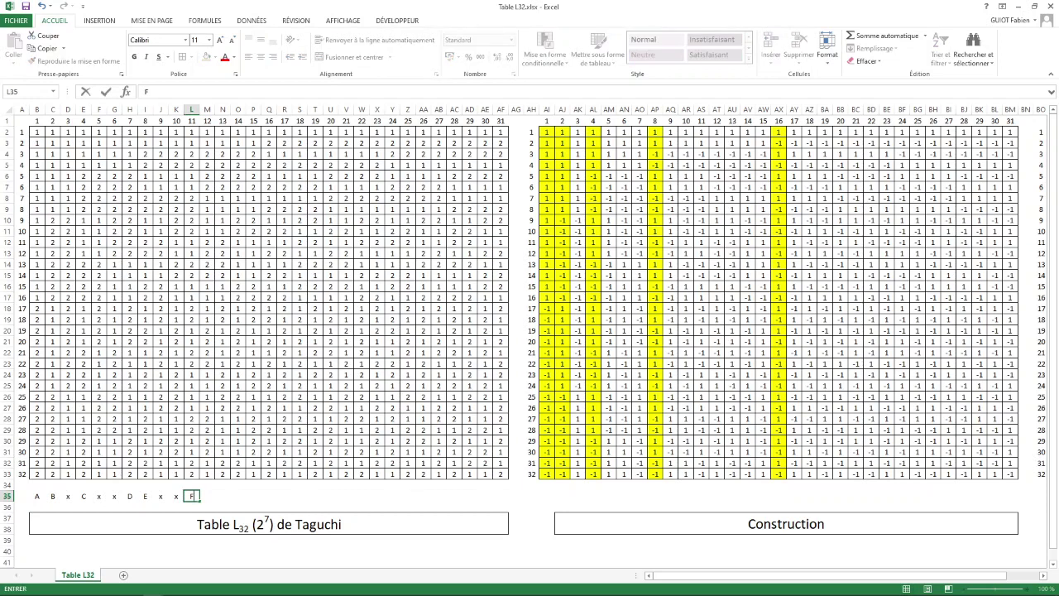
{"action": "key", "text": "Tab"}
{"action": "key", "text": "alt+Tab"}
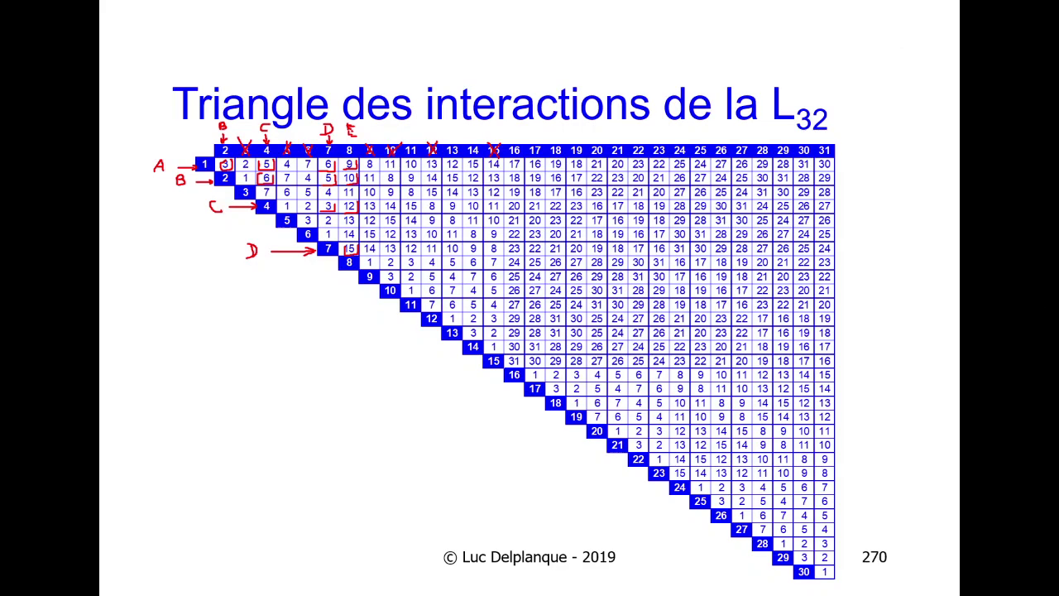
{"action": "mouse_move", "coordinate": [411, 126]}
{"action": "left_mouse_down"}
{"action": "mouse_move", "coordinate": [412, 139]}
{"action": "mouse_move", "coordinate": [423, 124]}
{"action": "left_mouse_up"}
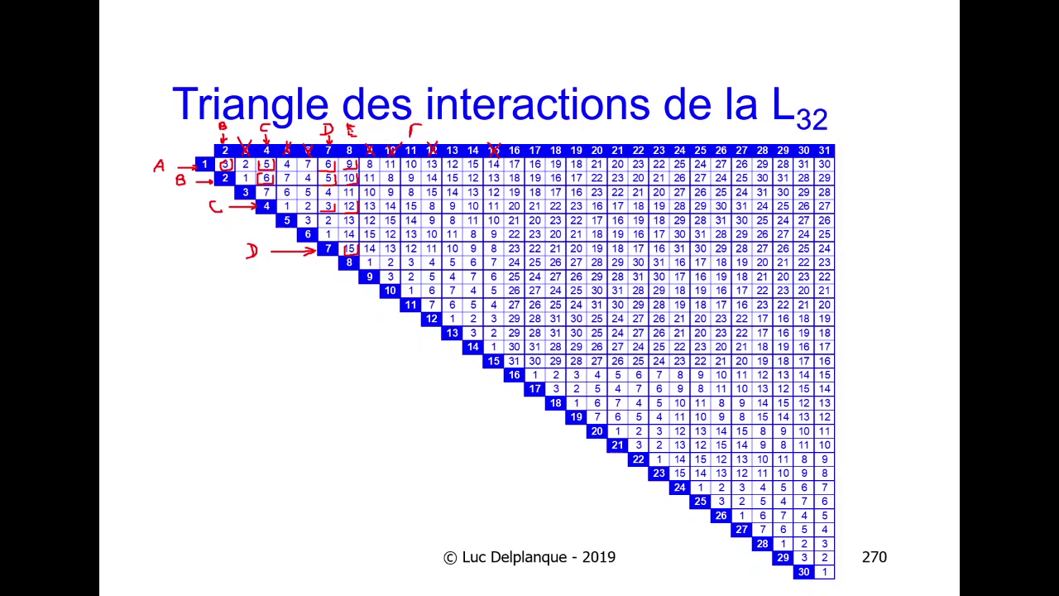
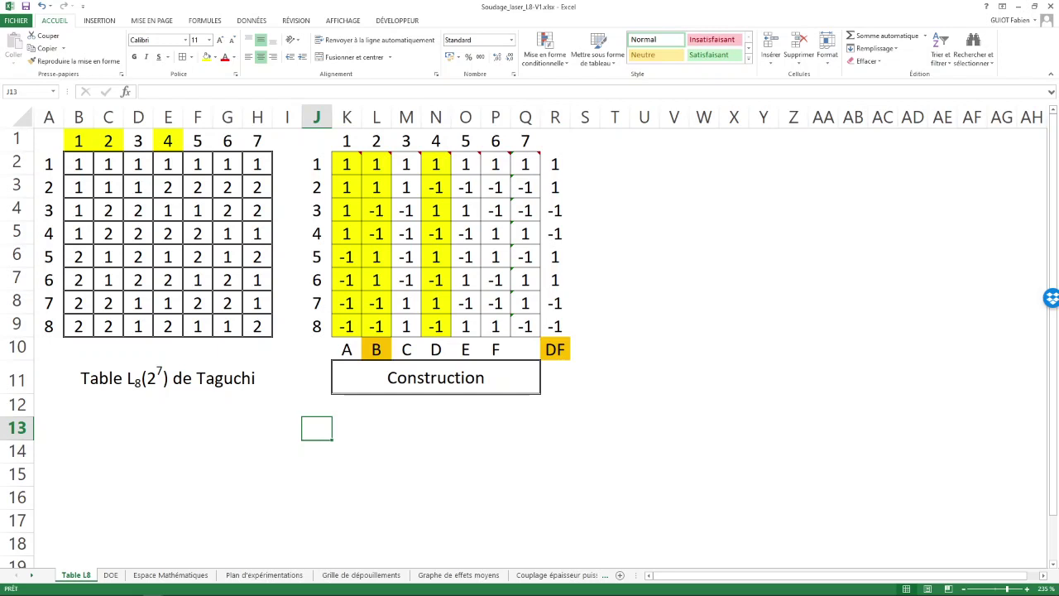
Move the Soudage_laser_L8-V1.xlsx window off this screen and switch to the 2020-2021 folder in File Explorer
{"action": "left_click_drag", "start_coordinate": [690, 10], "coordinate": [0, 301]}
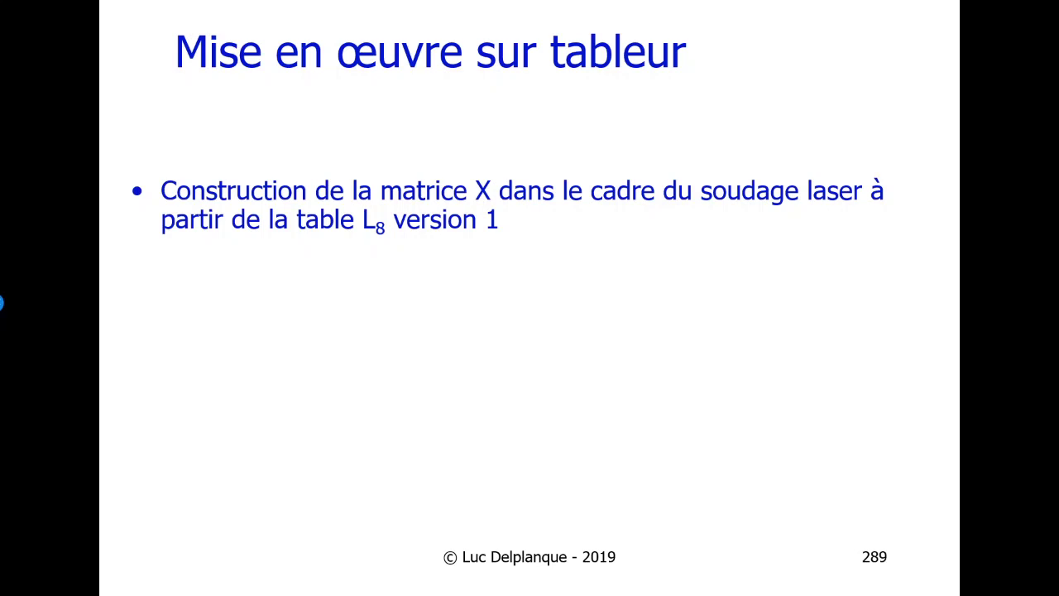
{"action": "key", "text": "alt+Tab"}
{"action": "key", "text": "Tab"}
{"action": "key", "text": "Tab"}
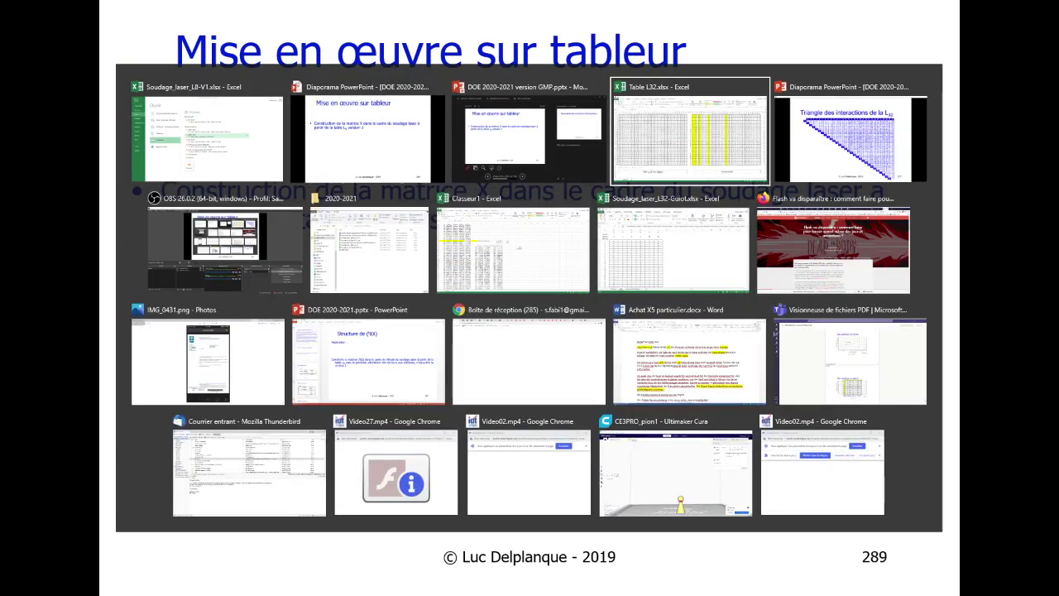
{"action": "key", "text": "Tab"}
{"action": "key", "text": "Tab"}
{"action": "key", "text": "Tab"}
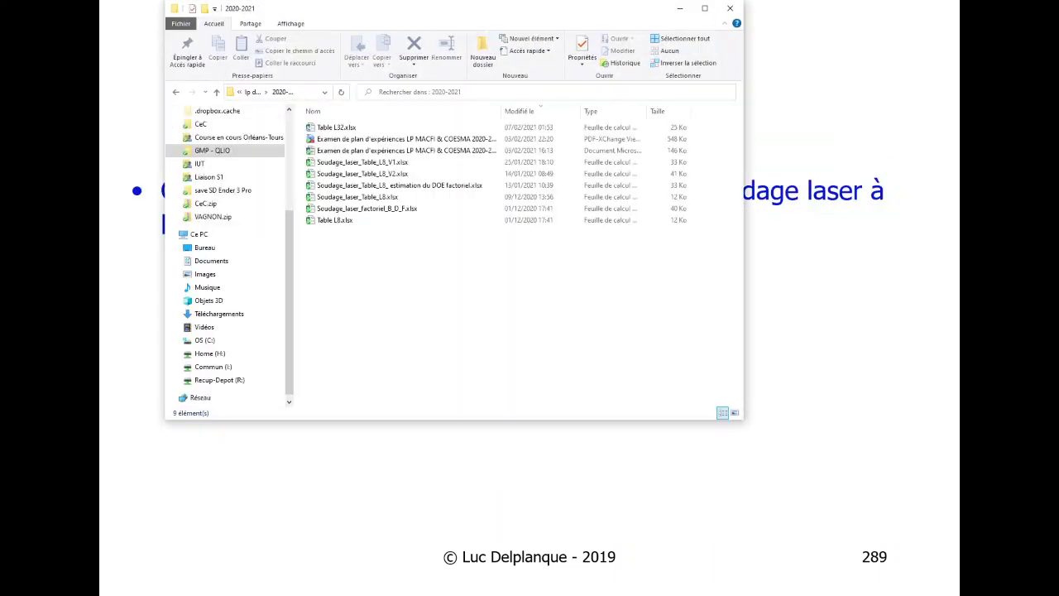
Rename Soudage_laser_Table_L8_V1.xlsx by appending a hyphen and the owner's surname after V1
{"action": "double_click", "coordinate": [390, 162]}
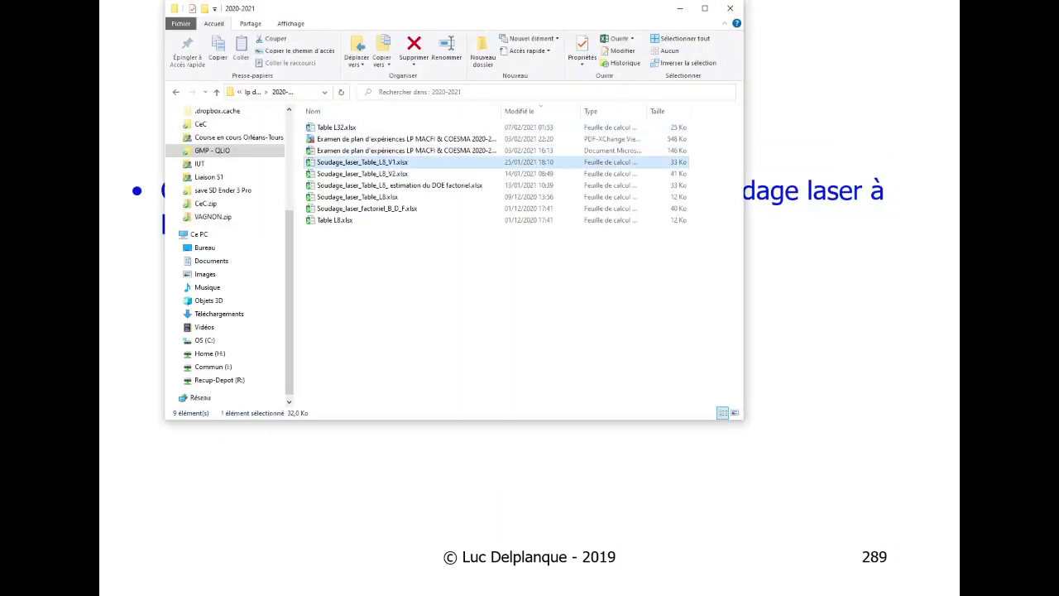
{"action": "key", "text": "F2"}
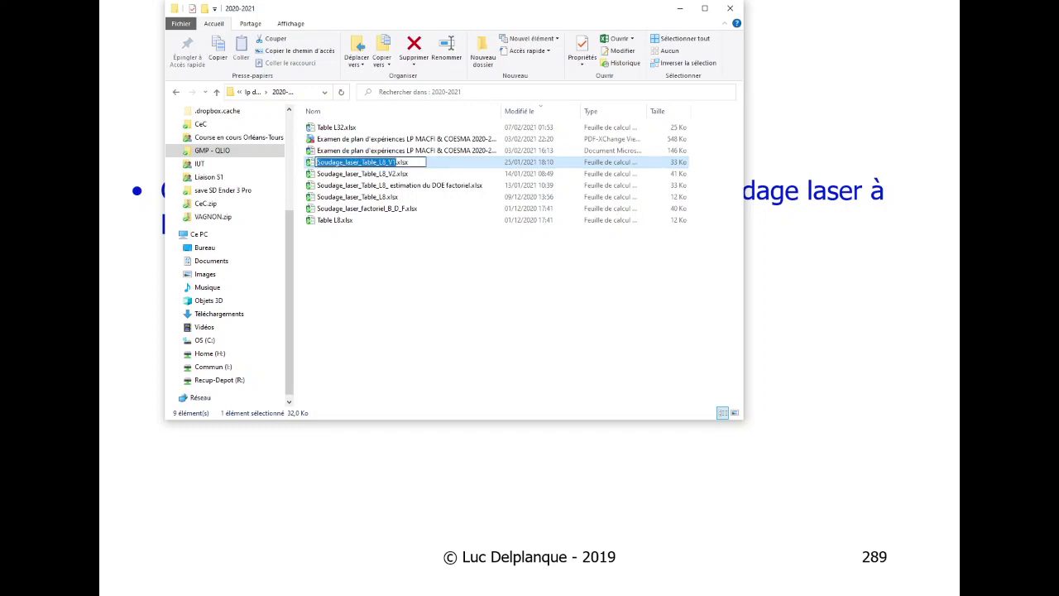
{"action": "left_click", "coordinate": [394, 162]}
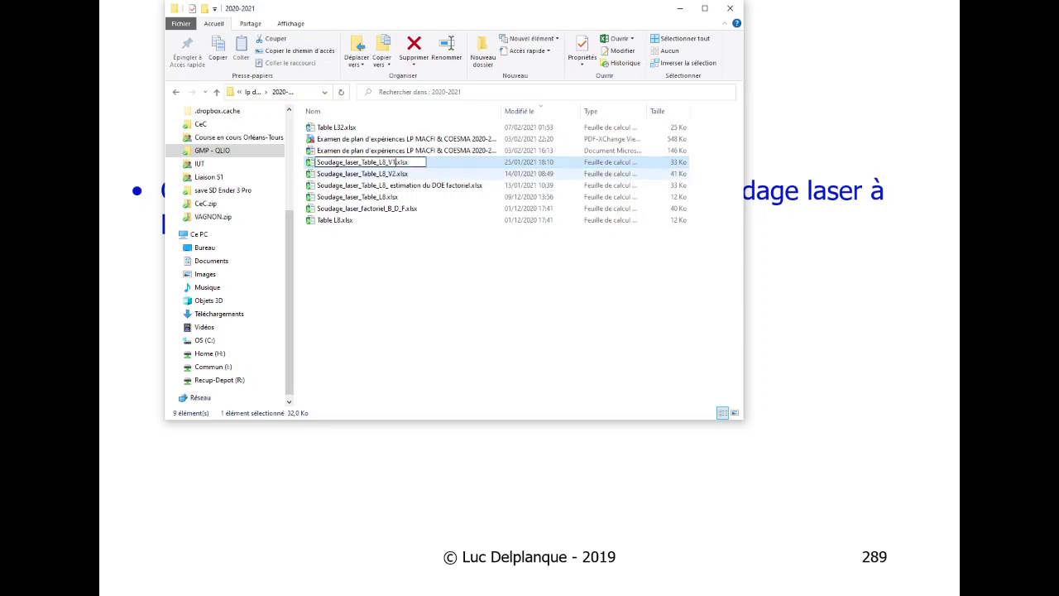
{"action": "type", "text": "-GUIOT"}
{"action": "key", "text": "Return"}
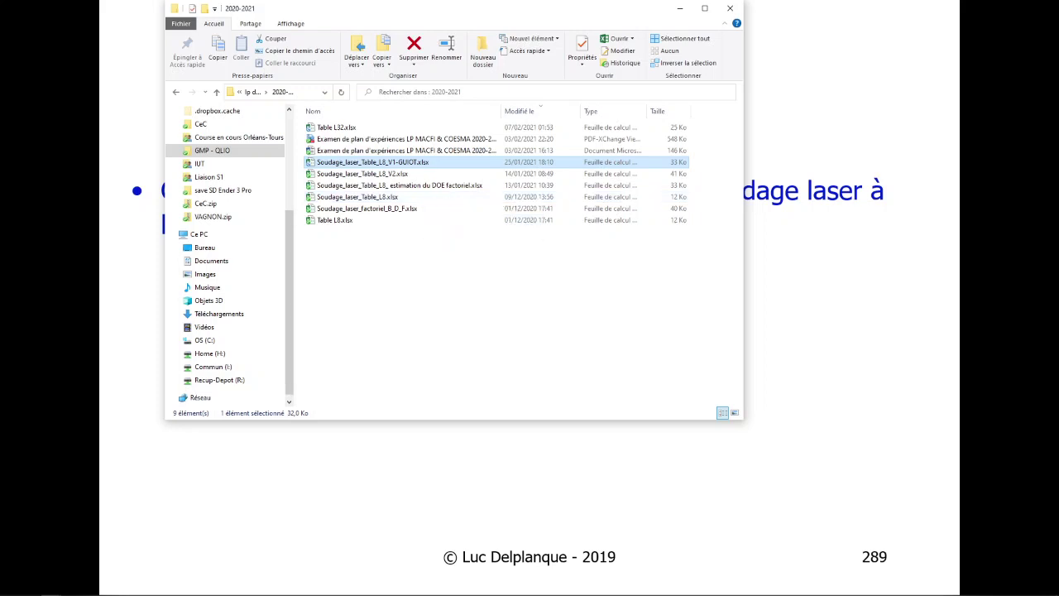
Switch to the renamed workbook in Excel and review its sheets from Table L8 through Couplage Puissance épaisseur
{"action": "left_click", "coordinate": [2, 302]}
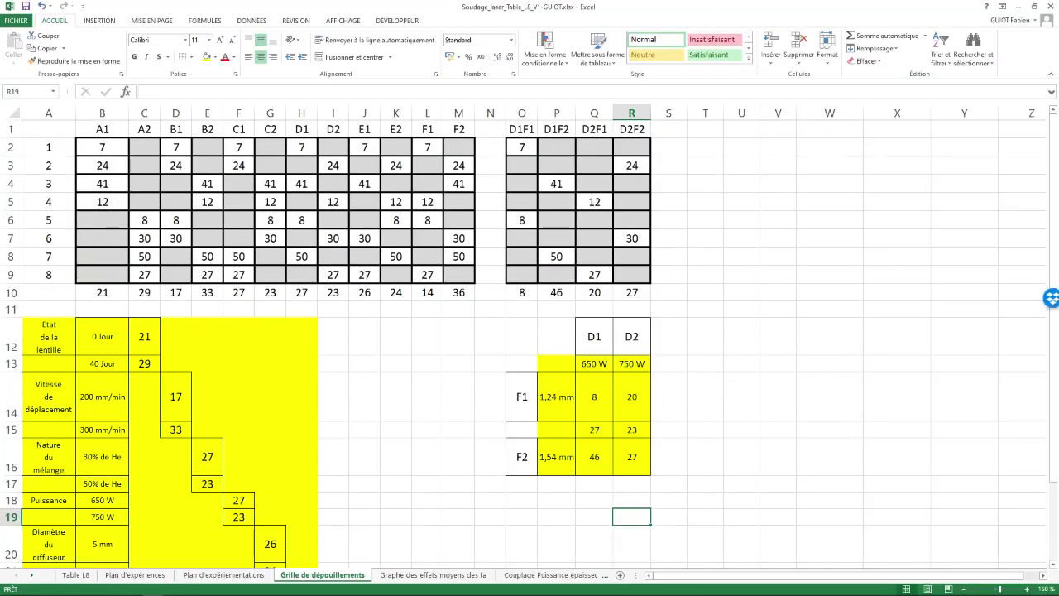
{"action": "left_click", "coordinate": [76, 575]}
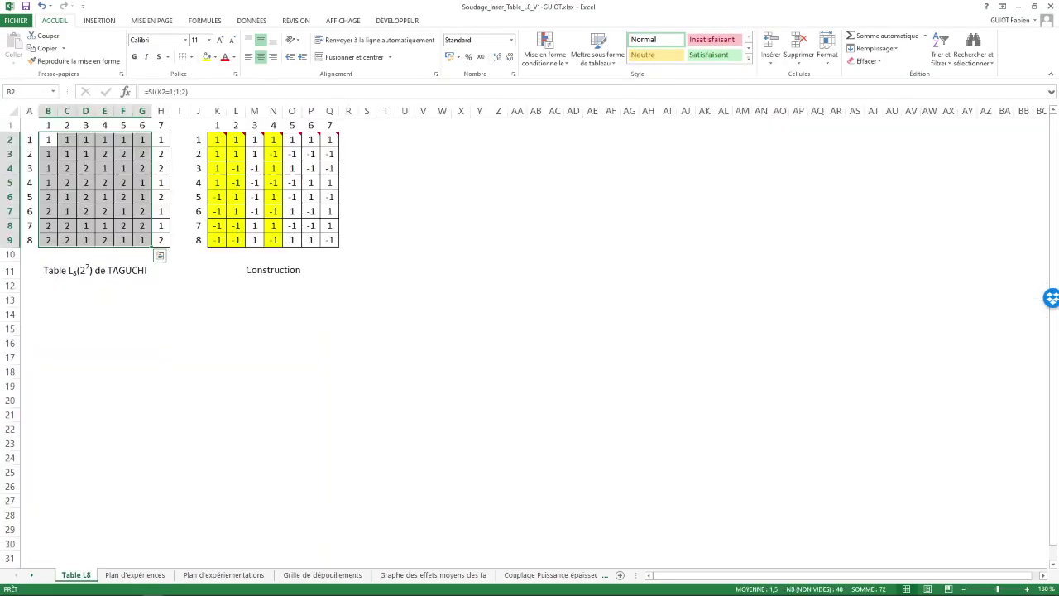
{"action": "key", "text": "ctrl+Page_Down"}
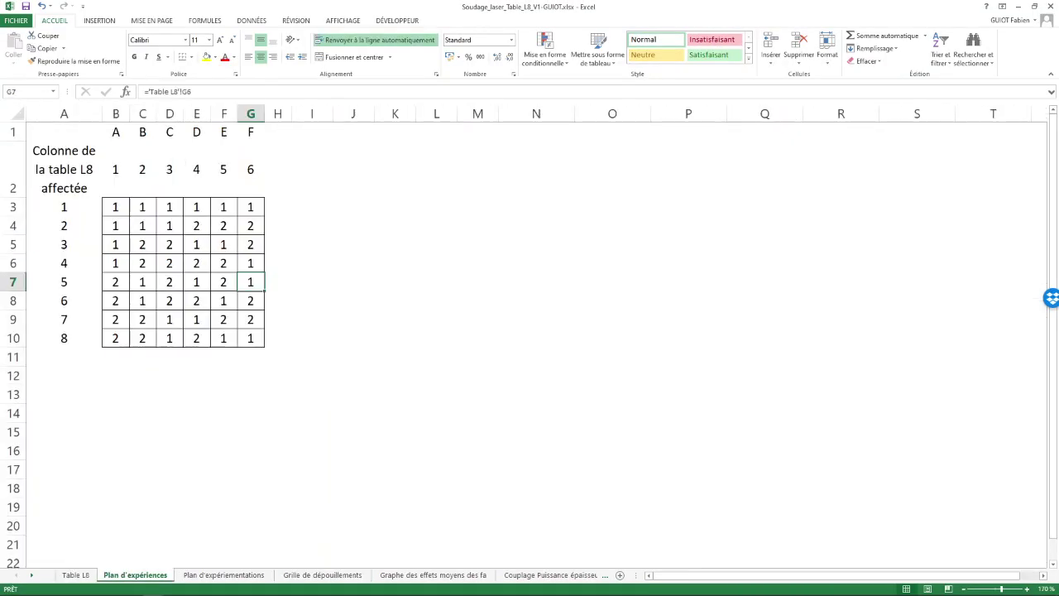
{"action": "key", "text": "ctrl+Page_Down"}
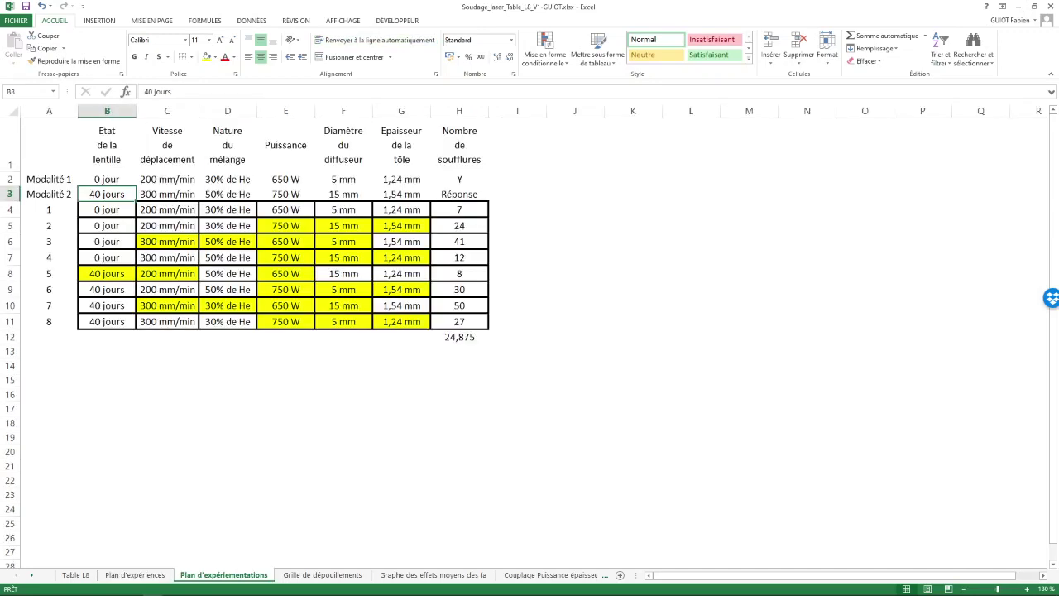
{"action": "key", "text": "ctrl+Page_Down"}
{"action": "key", "text": "ctrl+Page_Down"}
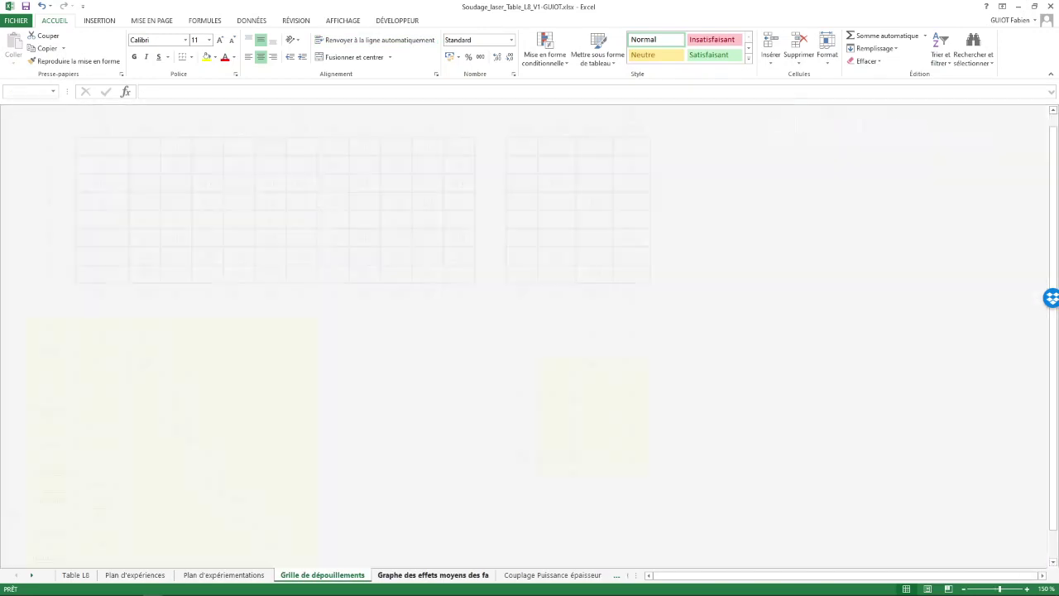
{"action": "key", "text": "ctrl+Page_Down"}
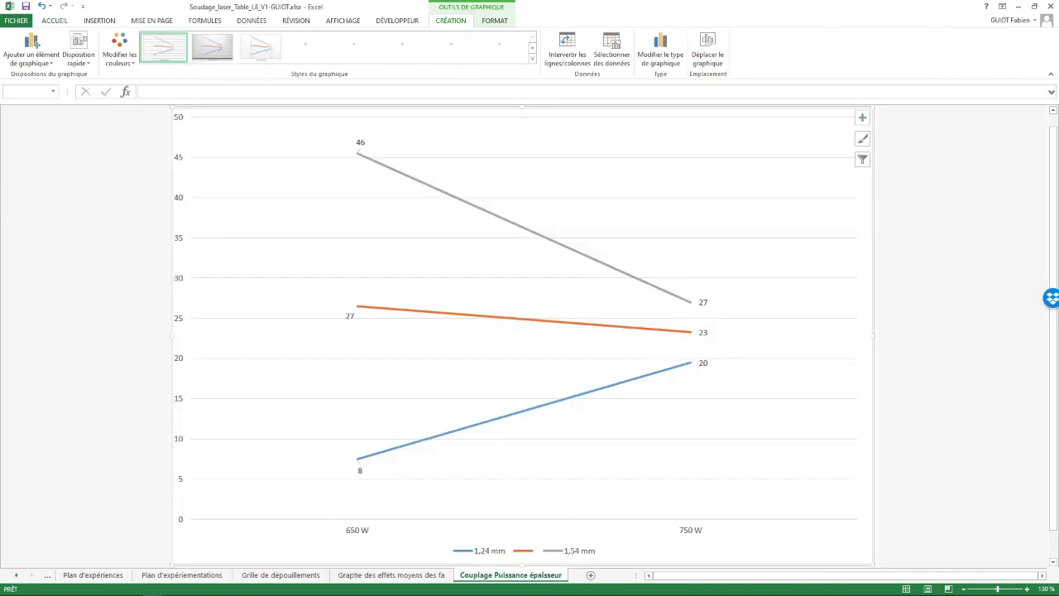
{"action": "key", "text": "ctrl+Page_Up"}
{"action": "key", "text": "ctrl+Page_Up"}
{"action": "key", "text": "ctrl+Page_Up"}
{"action": "key", "text": "ctrl+Page_Up"}
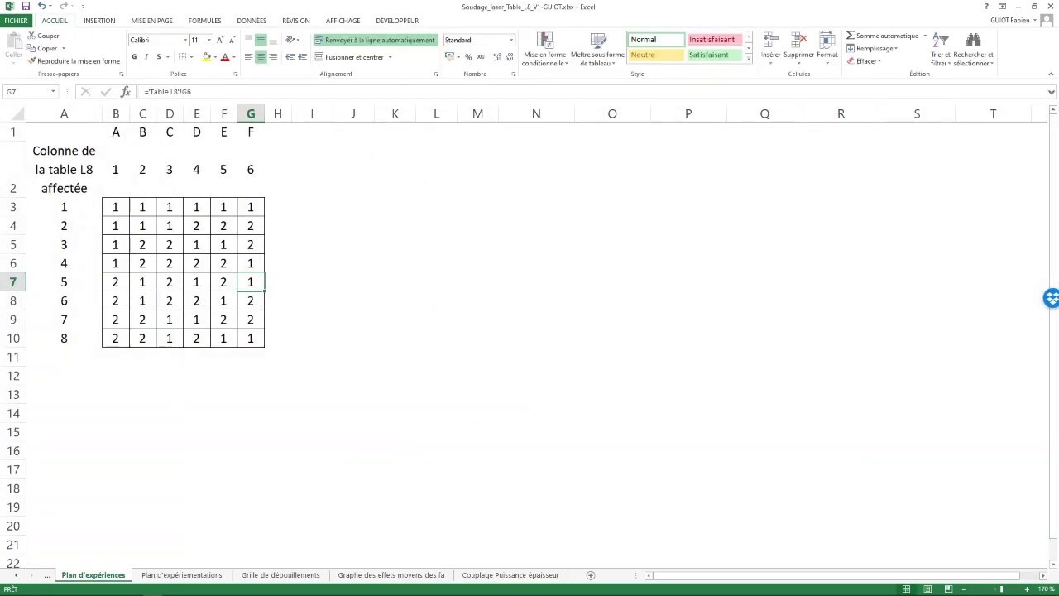
{"action": "key", "text": "ctrl+Page_Up"}
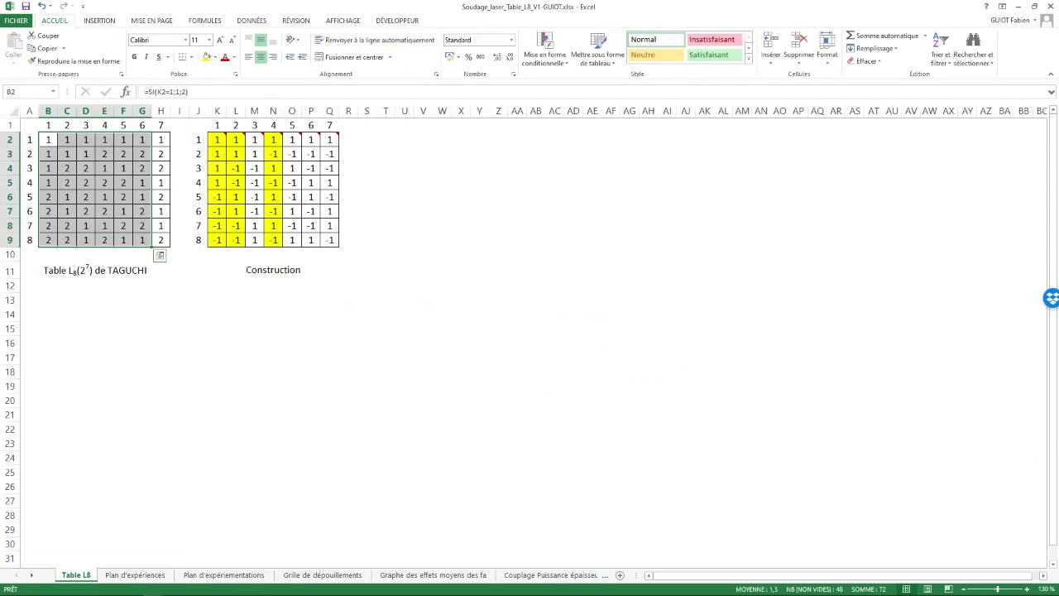
{"action": "key", "text": "ctrl+Page_Down"}
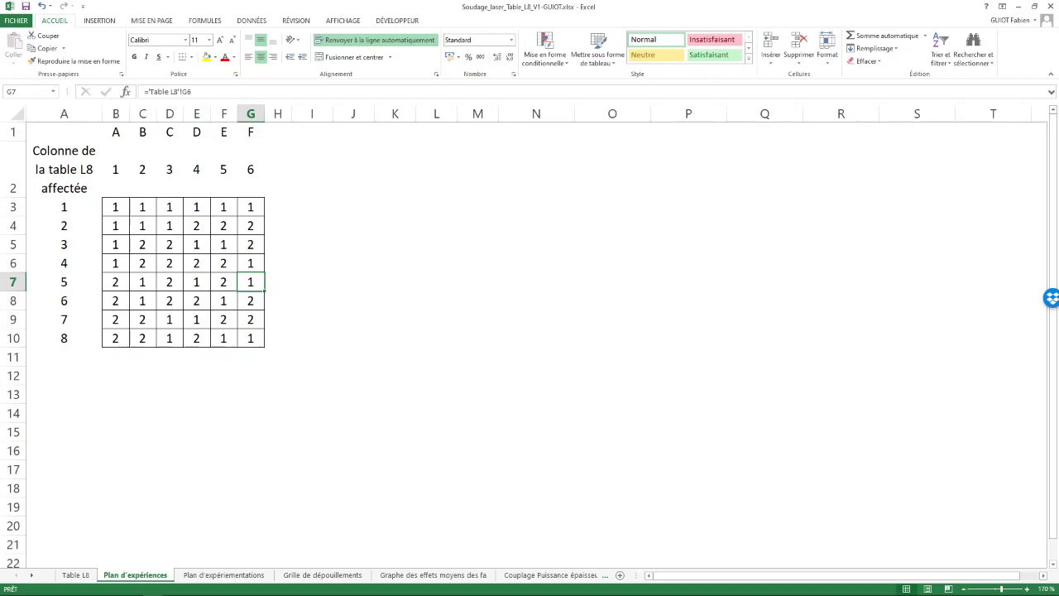
{"action": "key", "text": "ctrl+Page_Up"}
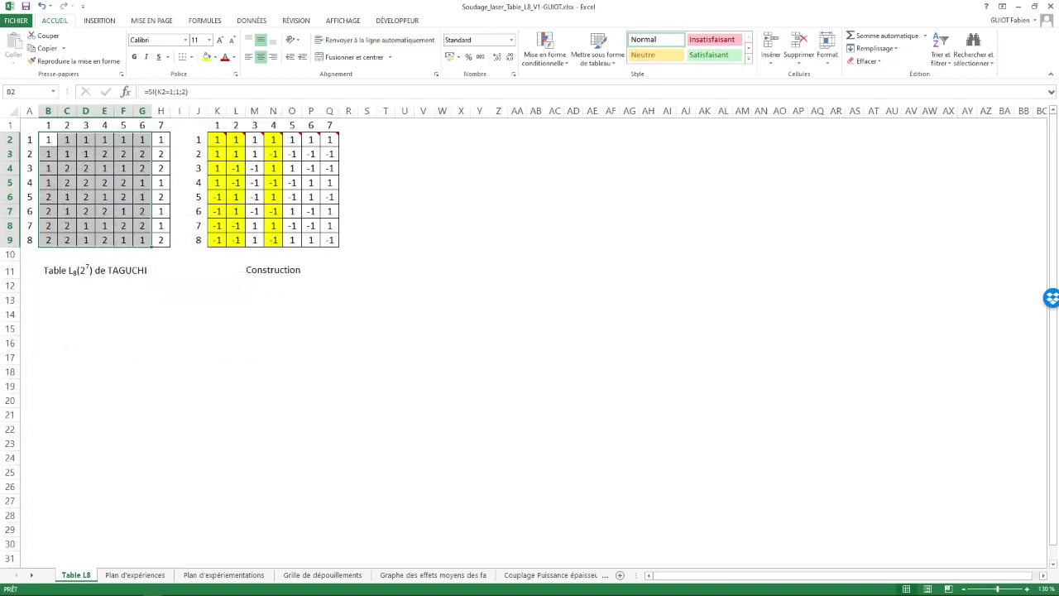
{"action": "key", "text": "ctrl+Page_Down"}
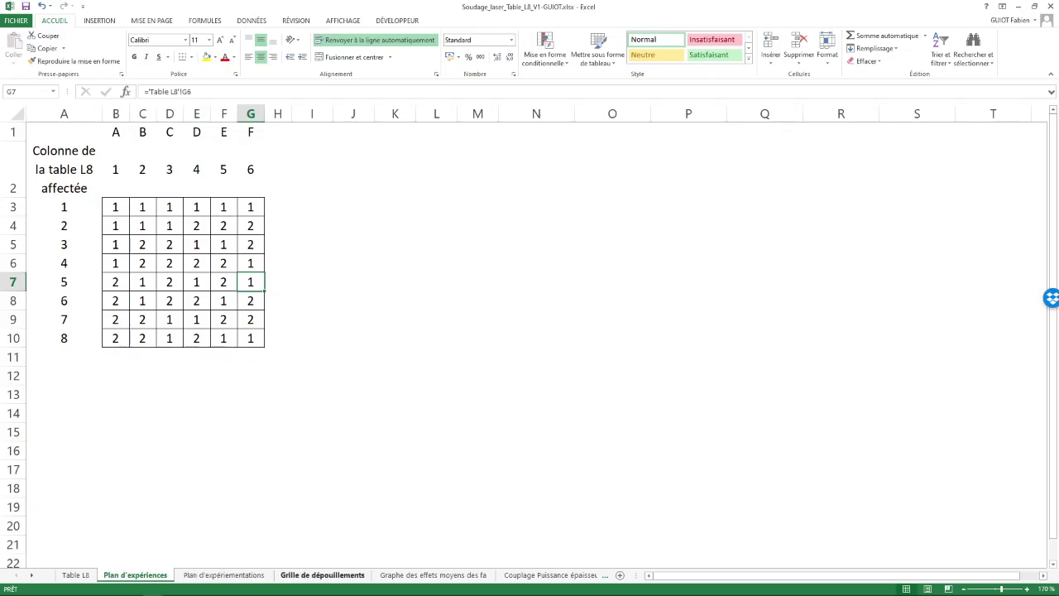
Add a new sheet after Couplage Puissance épaisseur and name it Espace Mathématiques
{"action": "right_click", "coordinate": [608, 574]}
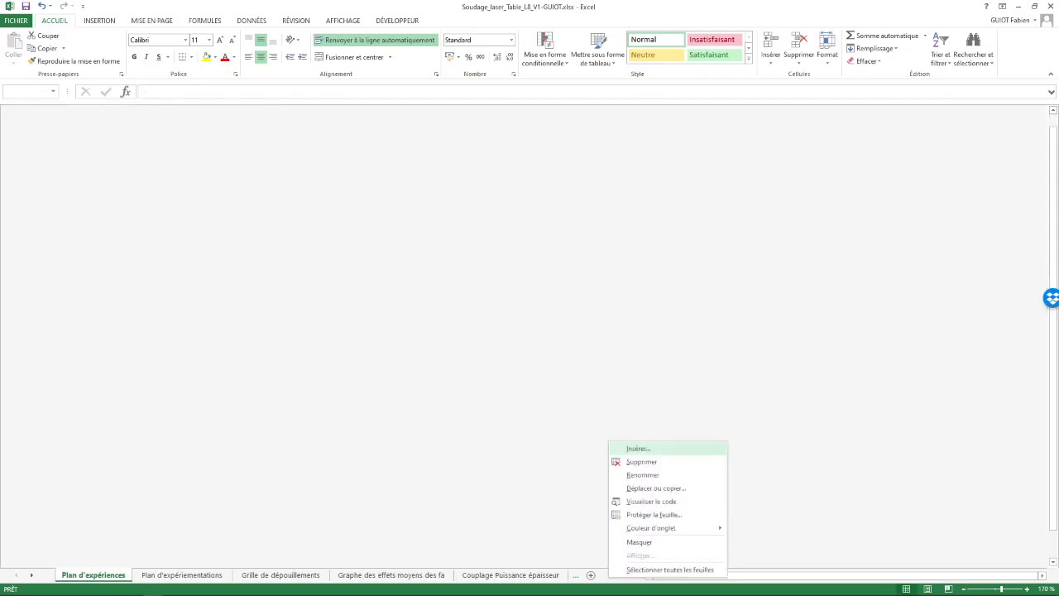
{"action": "key", "text": "Escape"}
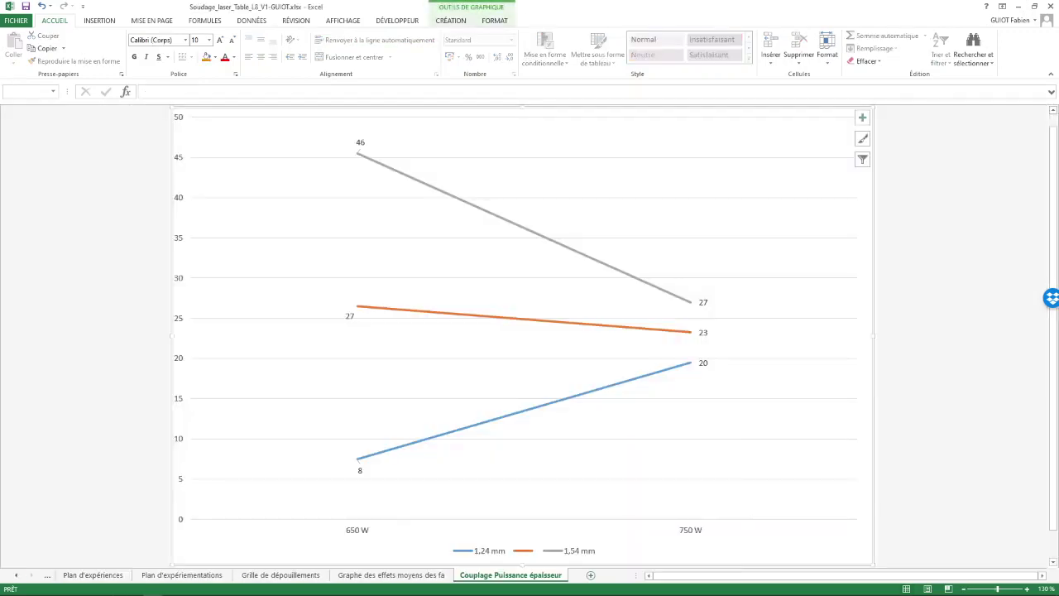
{"action": "left_click", "coordinate": [591, 575]}
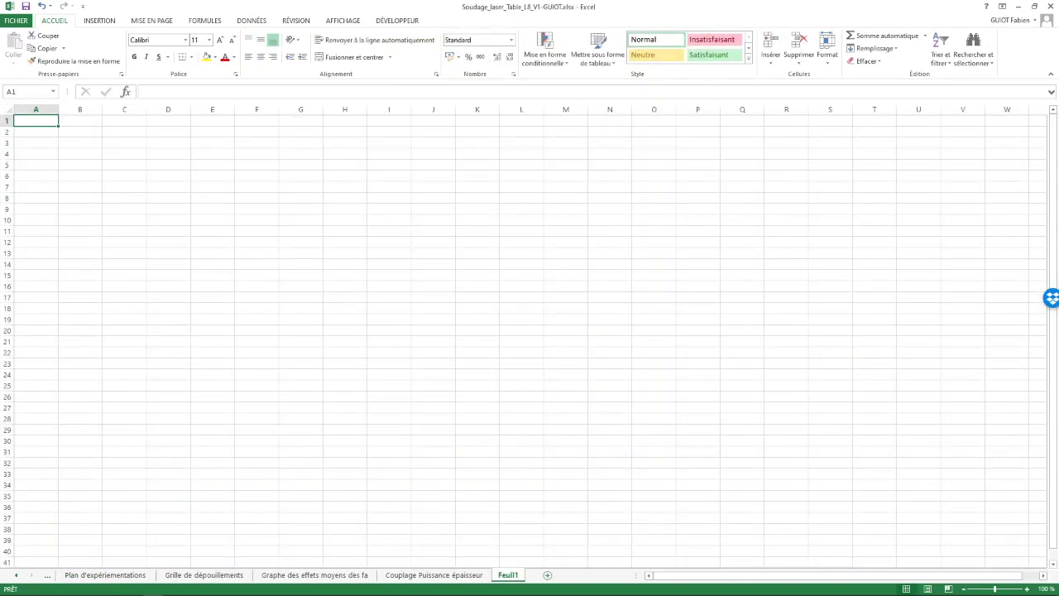
{"action": "right_click", "coordinate": [508, 574]}
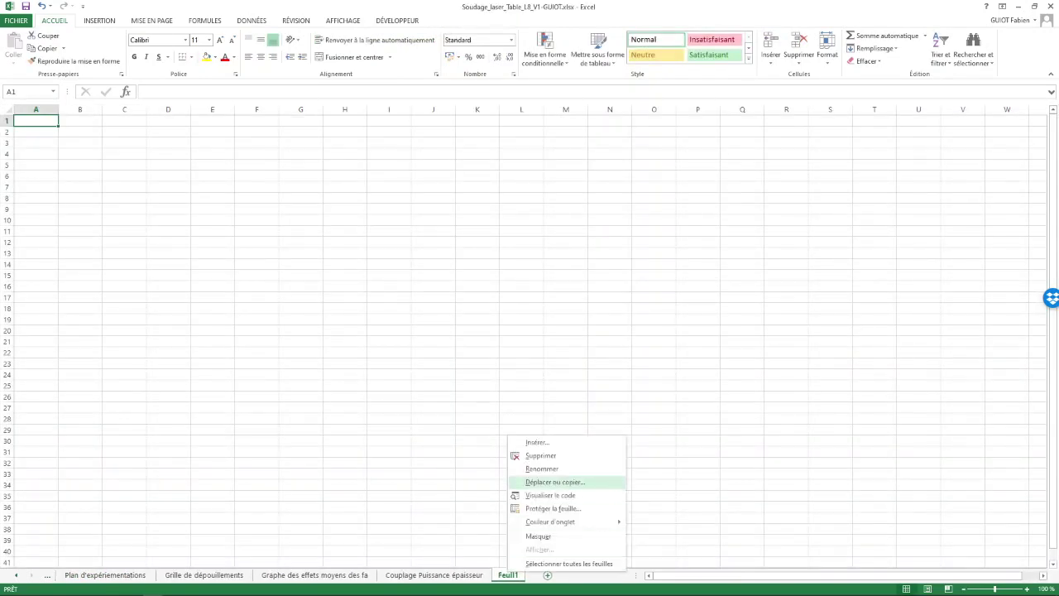
{"action": "key", "text": "Return"}
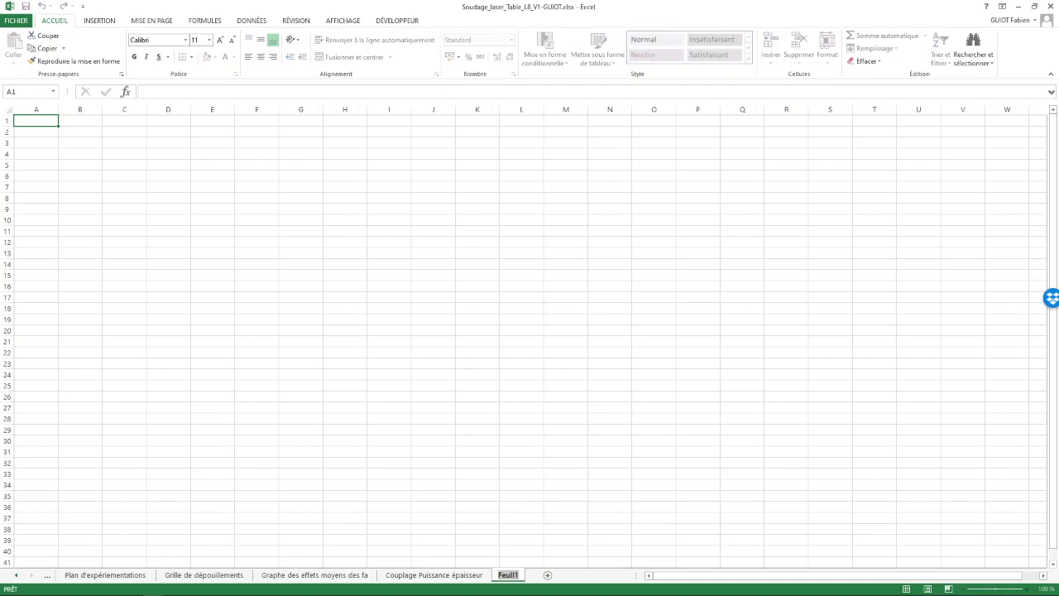
{"action": "type", "text": "Espace Mathémat"}
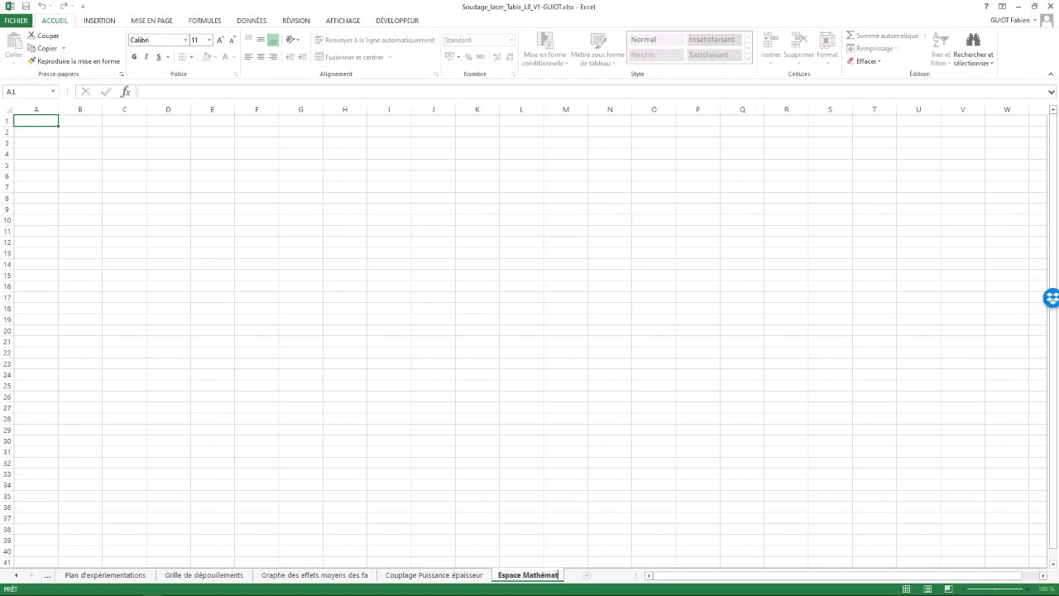
{"action": "type", "text": "iques"}
{"action": "key", "text": "Return"}
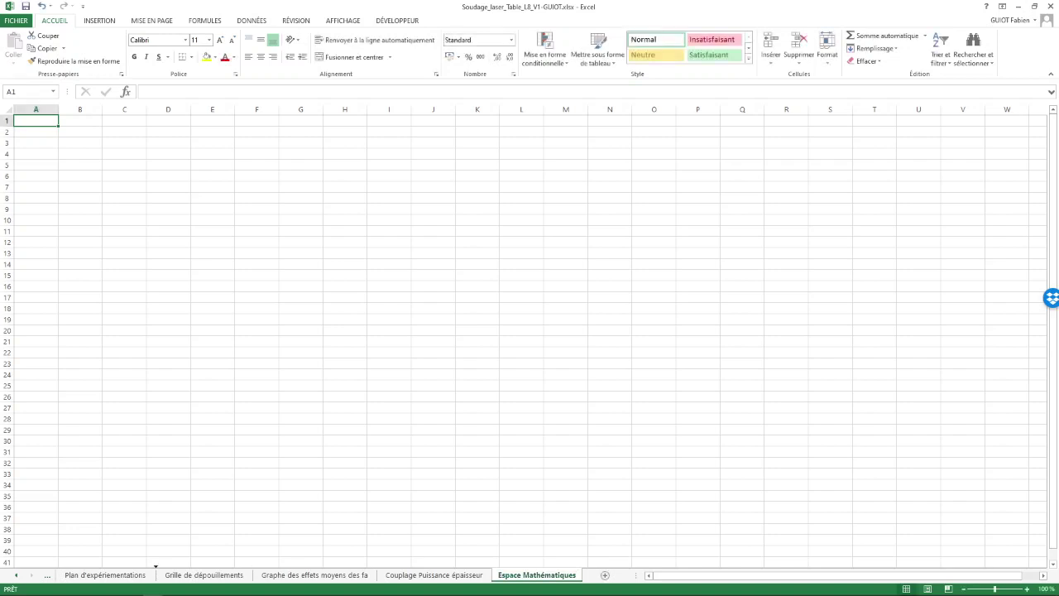
Move the Espace Mathématiques sheet between Plan d'expériences and Plan d'expériementations, and display it
{"action": "left_click_drag", "start_coordinate": [536, 574], "coordinate": [67, 575]}
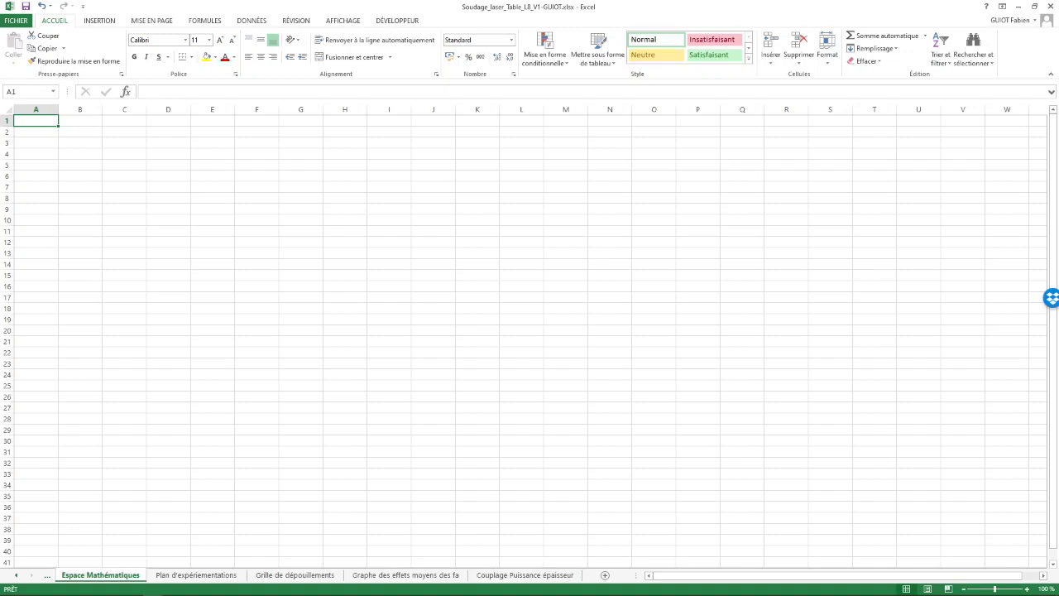
{"action": "left_click", "coordinate": [47, 575]}
{"action": "left_click", "coordinate": [47, 575]}
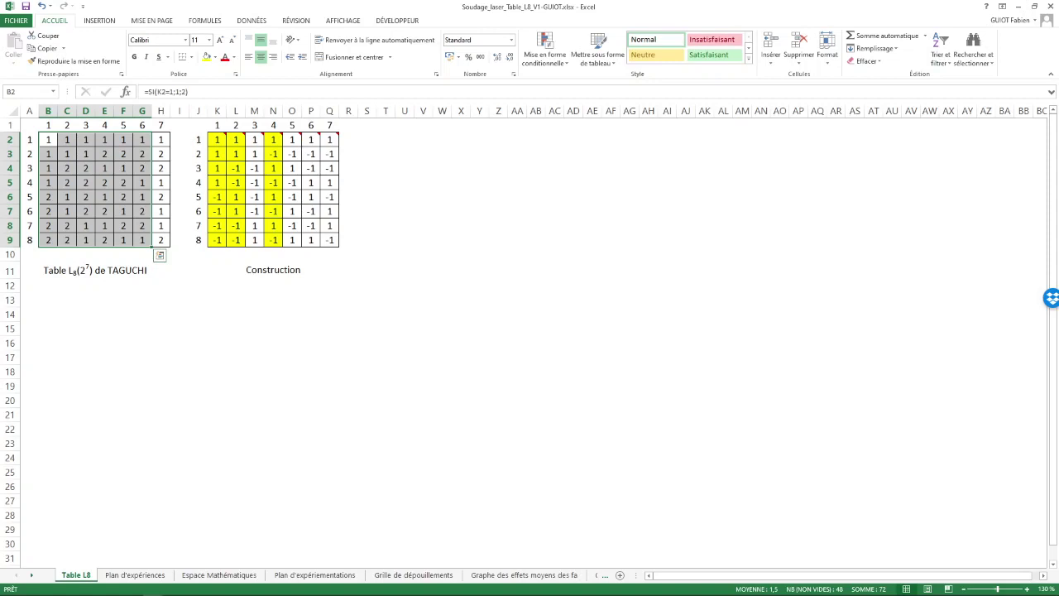
{"action": "left_click", "coordinate": [124, 344]}
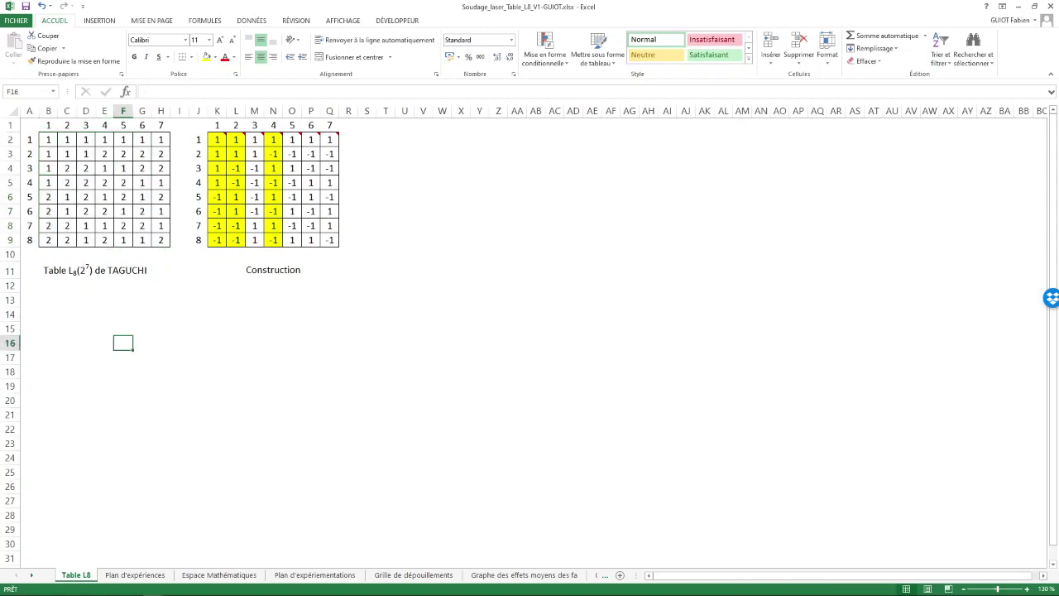
{"action": "key", "text": "ctrl+Page_Down"}
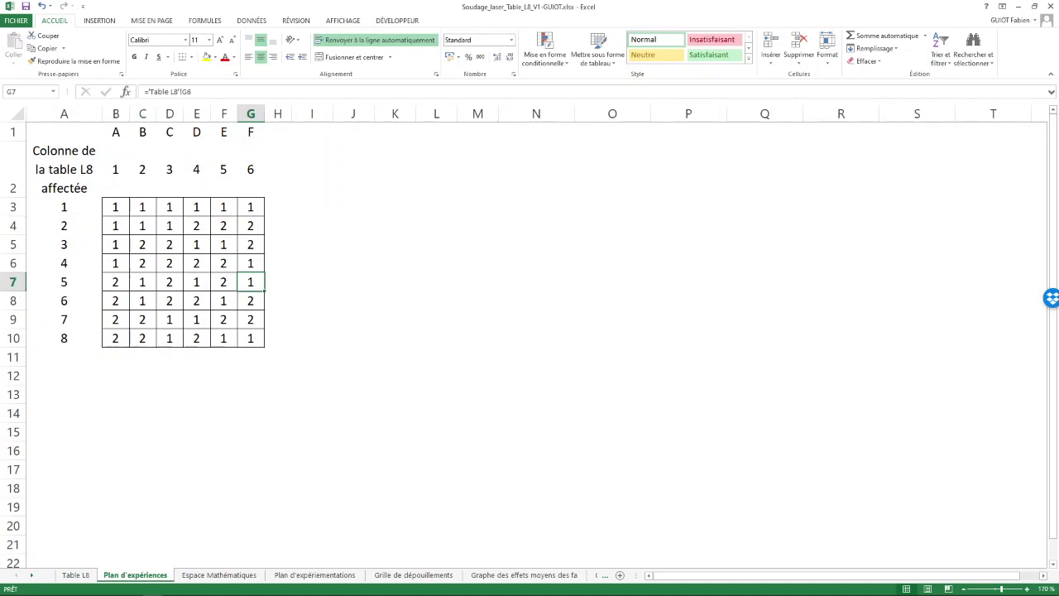
{"action": "key", "text": "ctrl+Page_Down"}
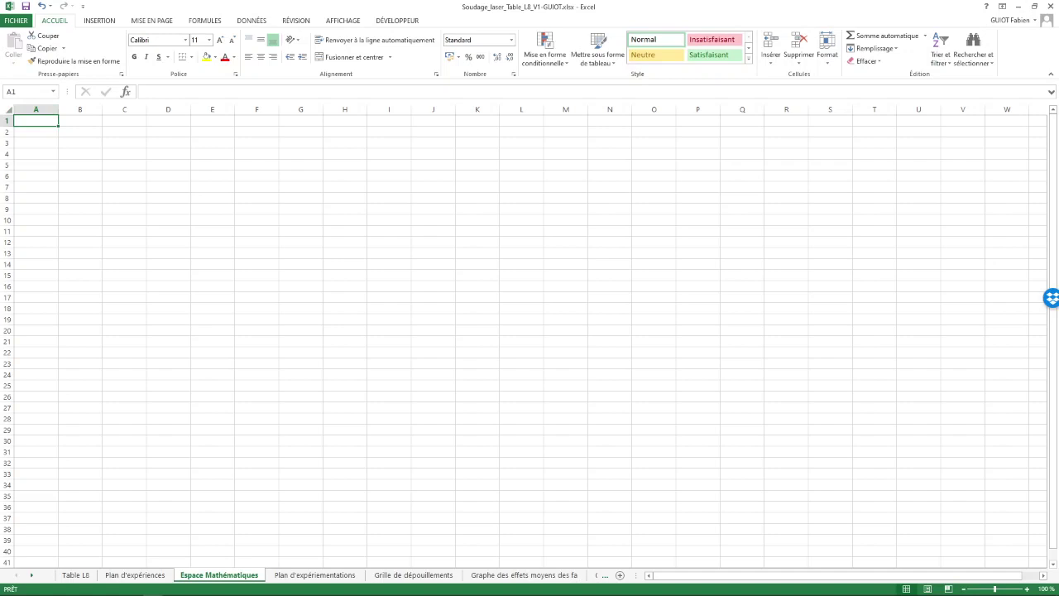
Center all cells of the Espace Mathématiques sheet horizontally and vertically, and narrow all columns to less than half their width
{"action": "key", "text": "ctrl+a"}
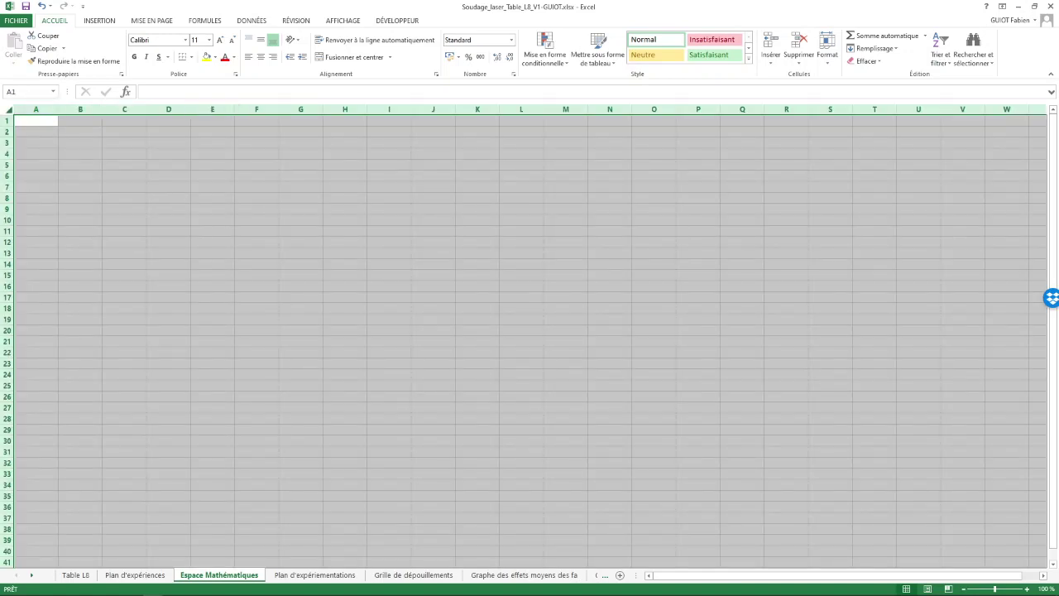
{"action": "left_click", "coordinate": [260, 40]}
{"action": "left_click", "coordinate": [260, 56]}
{"action": "left_click_drag", "start_coordinate": [234, 109], "coordinate": [208, 110]}
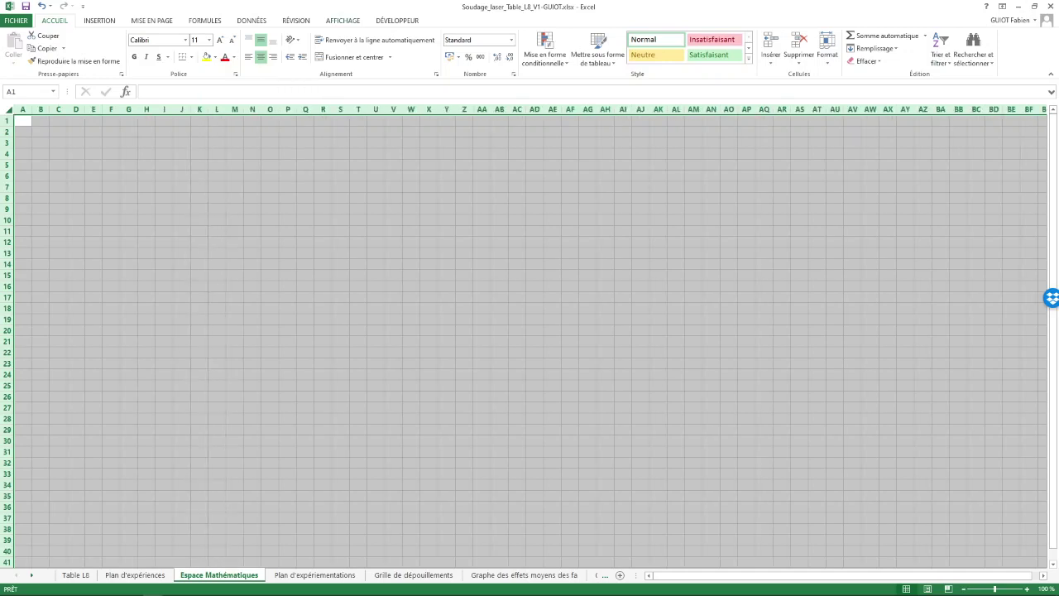
Hide the gridlines on the Espace Mathématiques sheet
{"action": "left_click", "coordinate": [342, 20]}
{"action": "left_click", "coordinate": [134, 56]}
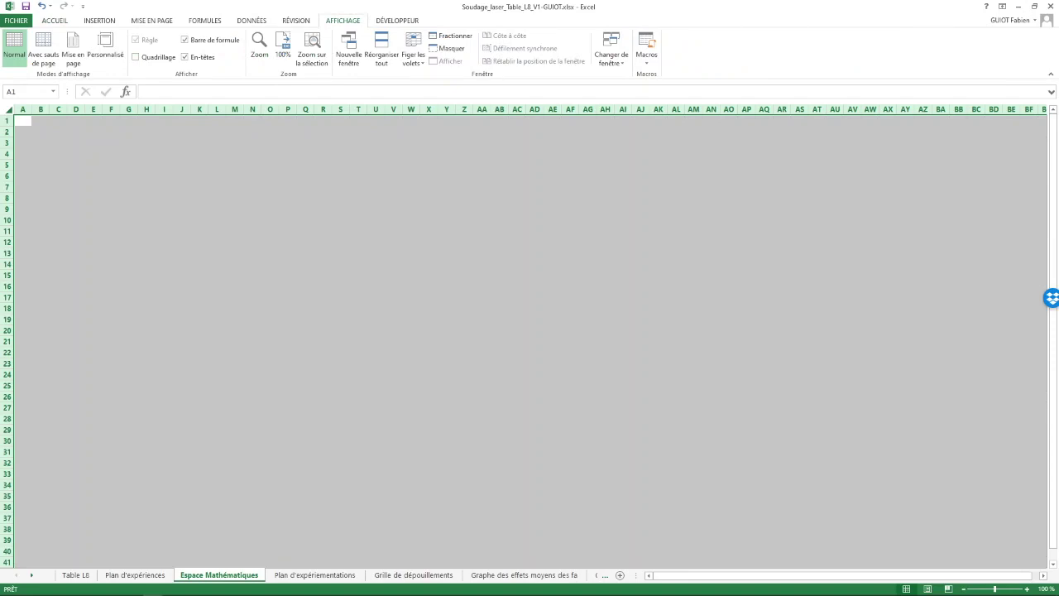
{"action": "scroll", "coordinate": [529, 339], "scroll_direction": "up", "scroll_amount": 2}
{"action": "scroll", "coordinate": [523, 336], "scroll_direction": "up", "scroll_amount": 1}
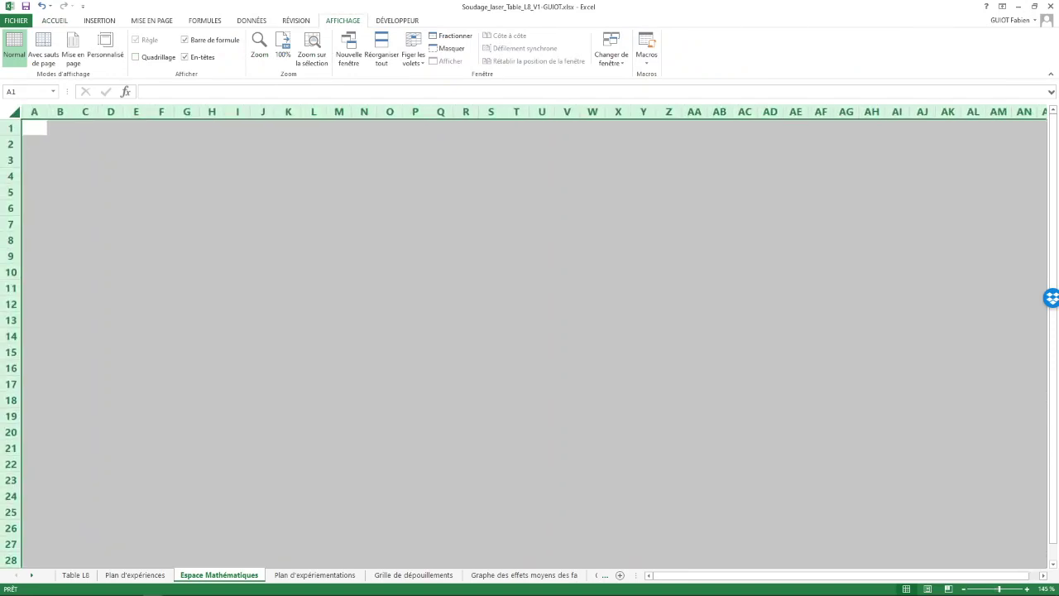
Number cells A2 to A9 with a fill series from 1 to 8
{"action": "left_click", "coordinate": [34, 144]}
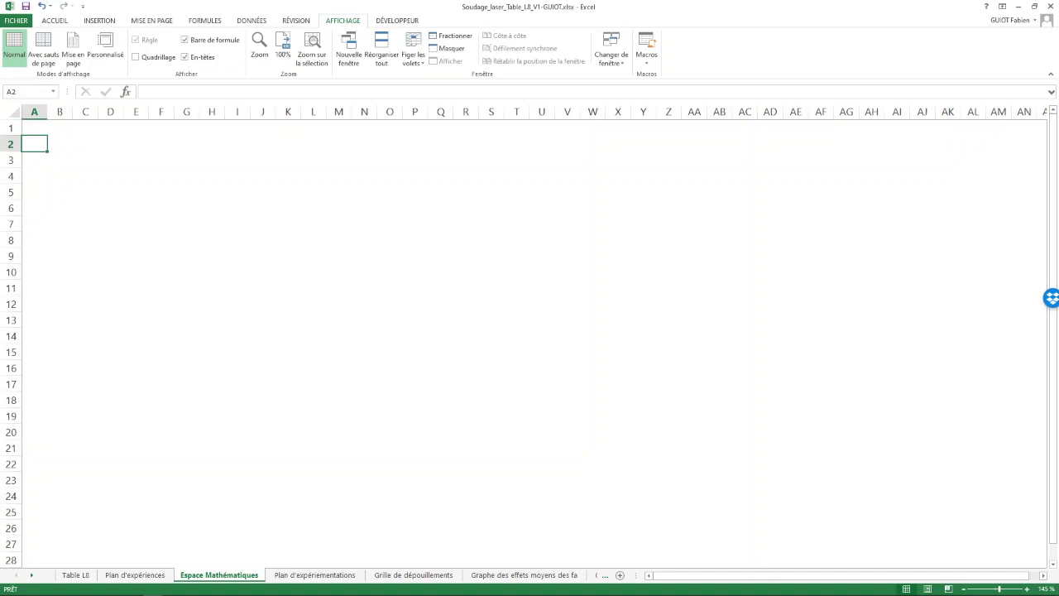
{"action": "type", "text": "1"}
{"action": "key", "text": "Return"}
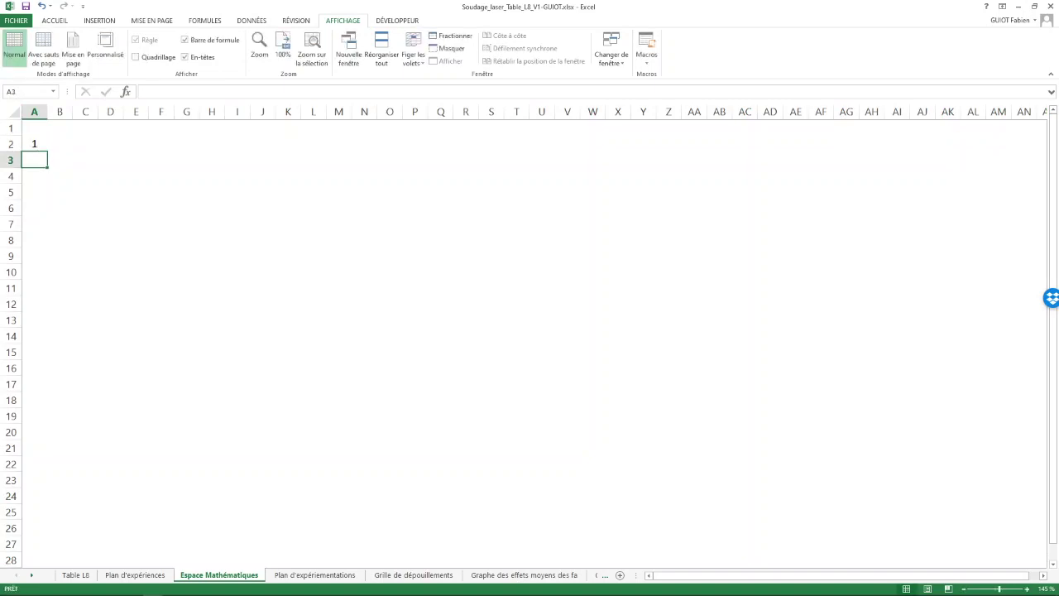
{"action": "type", "text": "2"}
{"action": "left_click", "coordinate": [34, 144]}
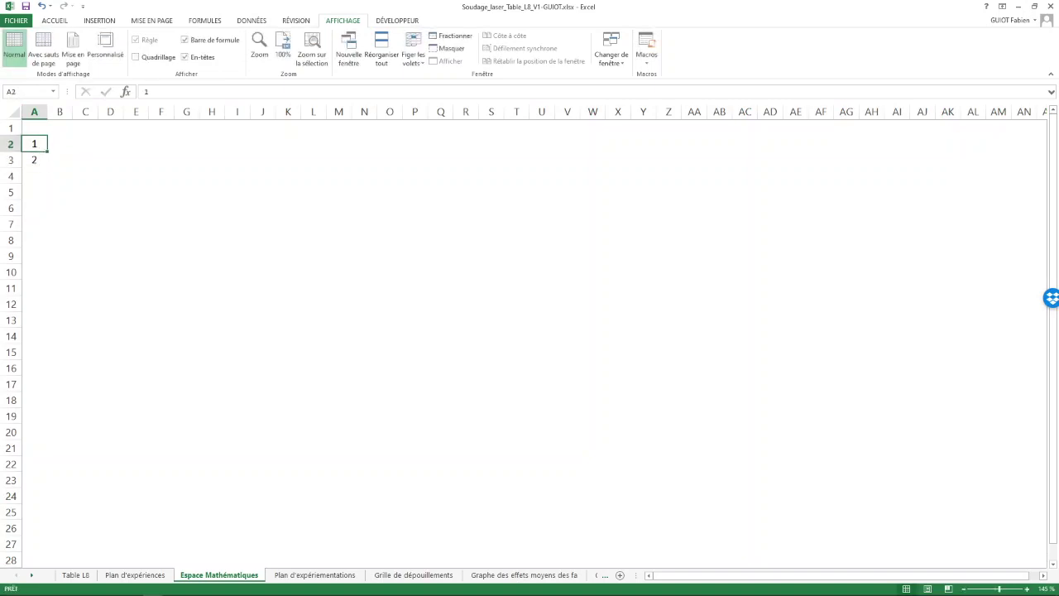
{"action": "key", "text": "shift+Down"}
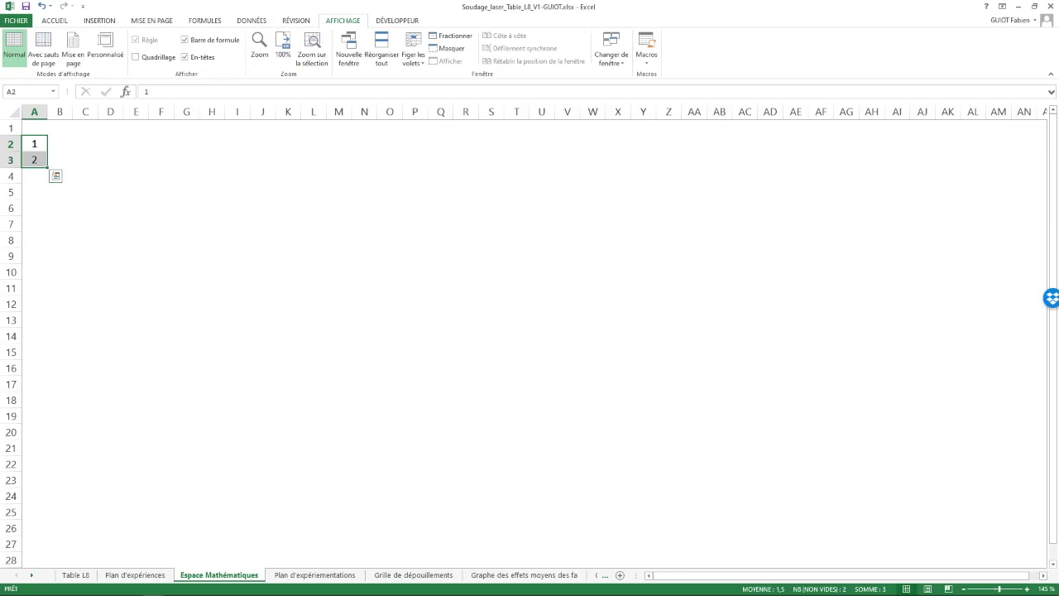
{"action": "left_click_drag", "start_coordinate": [47, 167], "coordinate": [51, 257]}
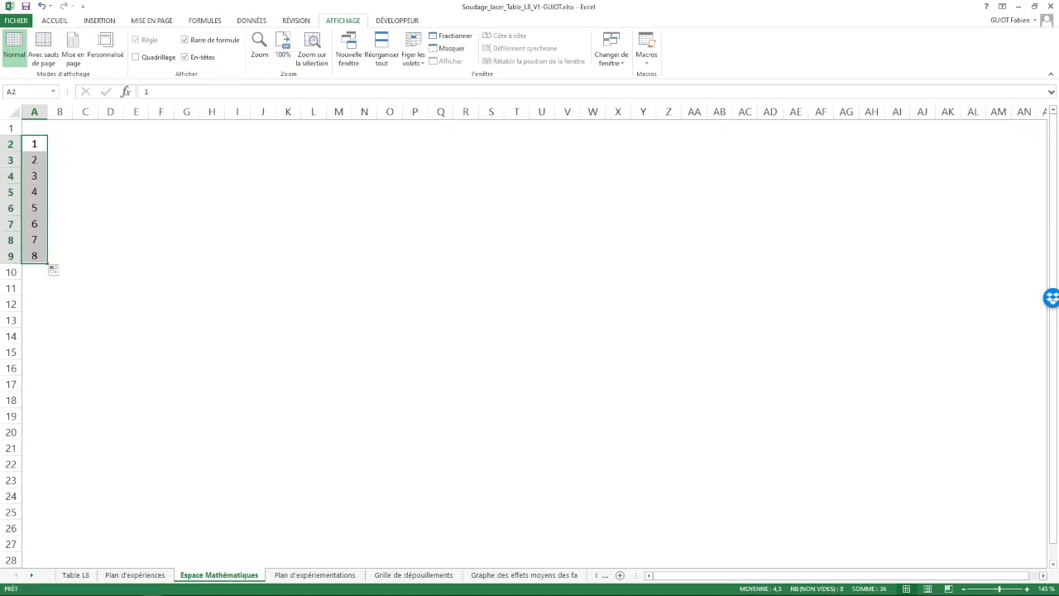
Copy the numbers 1 to 8 from A2:A9 and paste them transposed into row 1, starting at B1
{"action": "key", "text": "ctrl+c"}
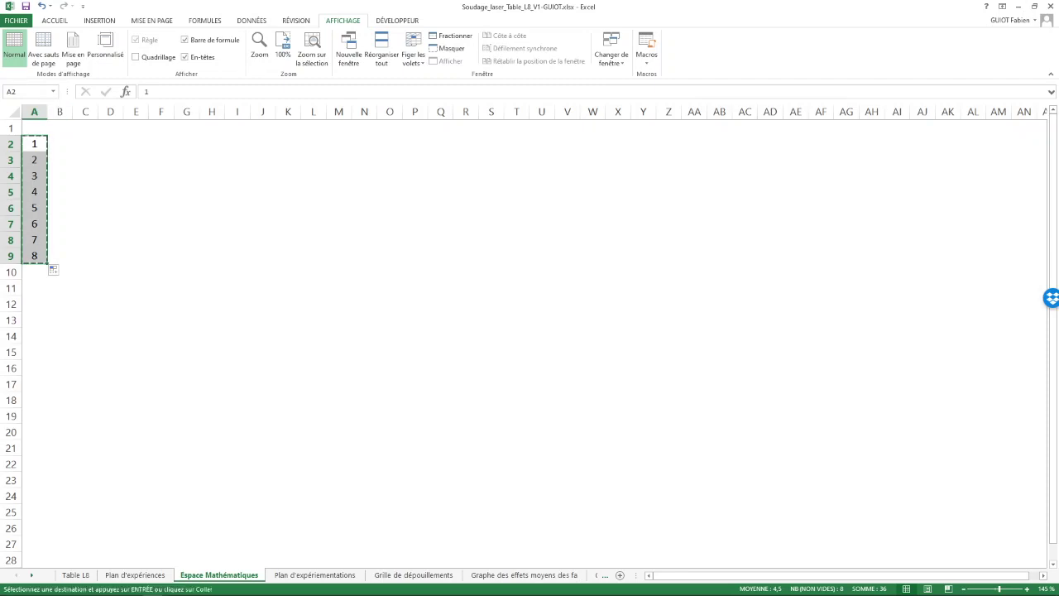
{"action": "left_click", "coordinate": [60, 128]}
{"action": "key", "text": "ctrl+v"}
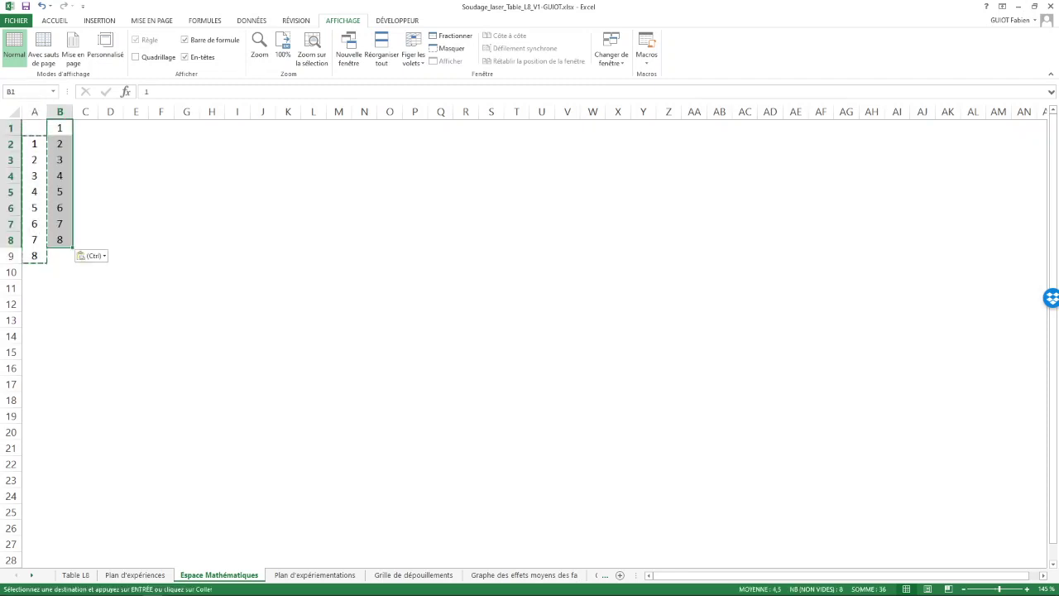
{"action": "key", "text": "ctrl+z"}
{"action": "right_click", "coordinate": [64, 127]}
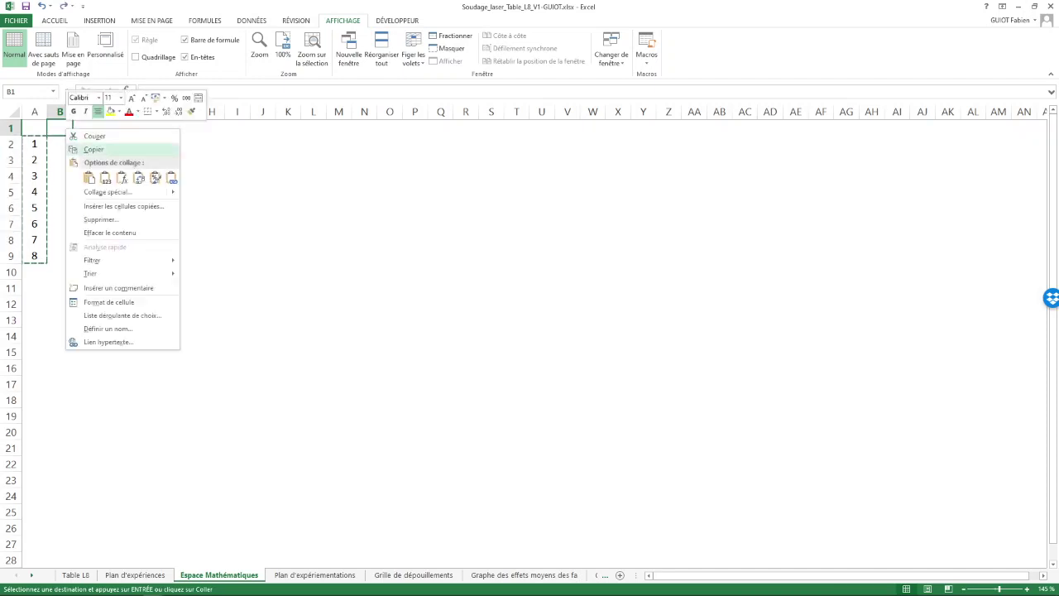
{"action": "left_click", "coordinate": [137, 176]}
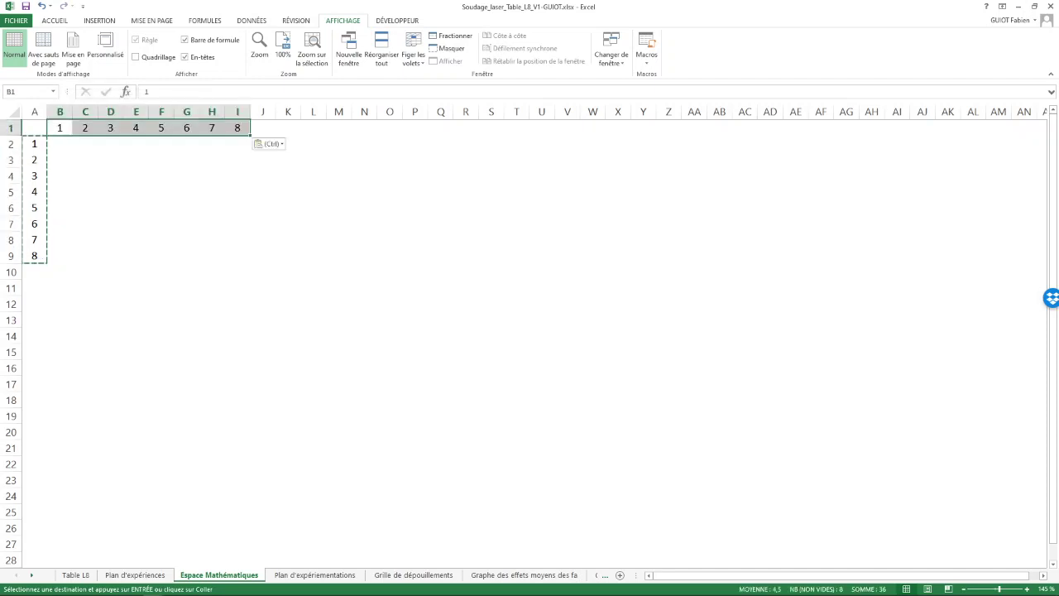
Narrow all columns of the Espace Mathématiques sheet slightly further
{"action": "left_click", "coordinate": [60, 144]}
{"action": "left_click_drag", "start_coordinate": [59, 143], "coordinate": [238, 256]}
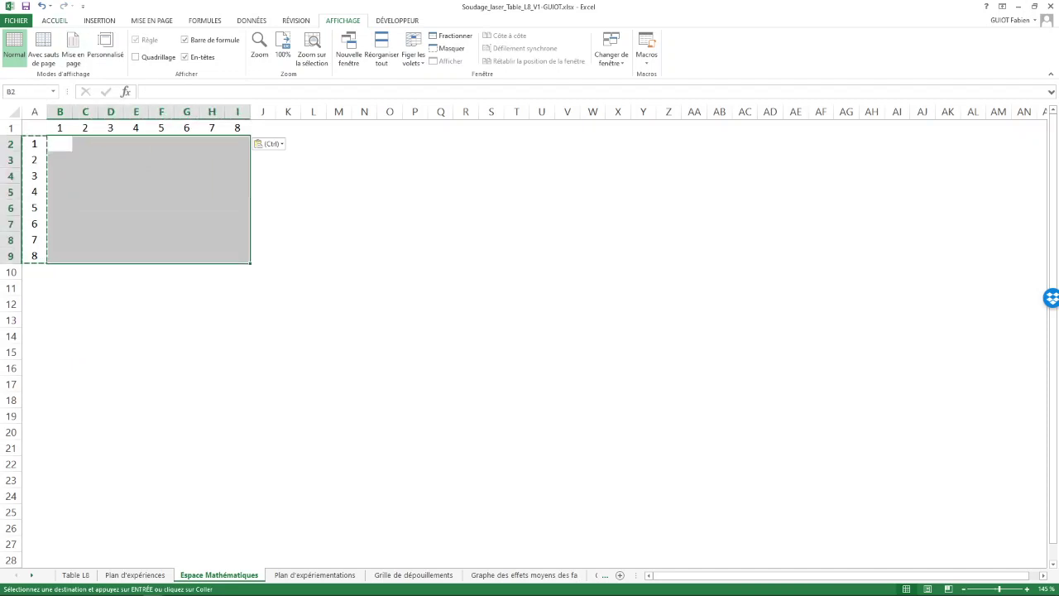
{"action": "left_click", "coordinate": [55, 19]}
{"action": "key", "text": "Escape"}
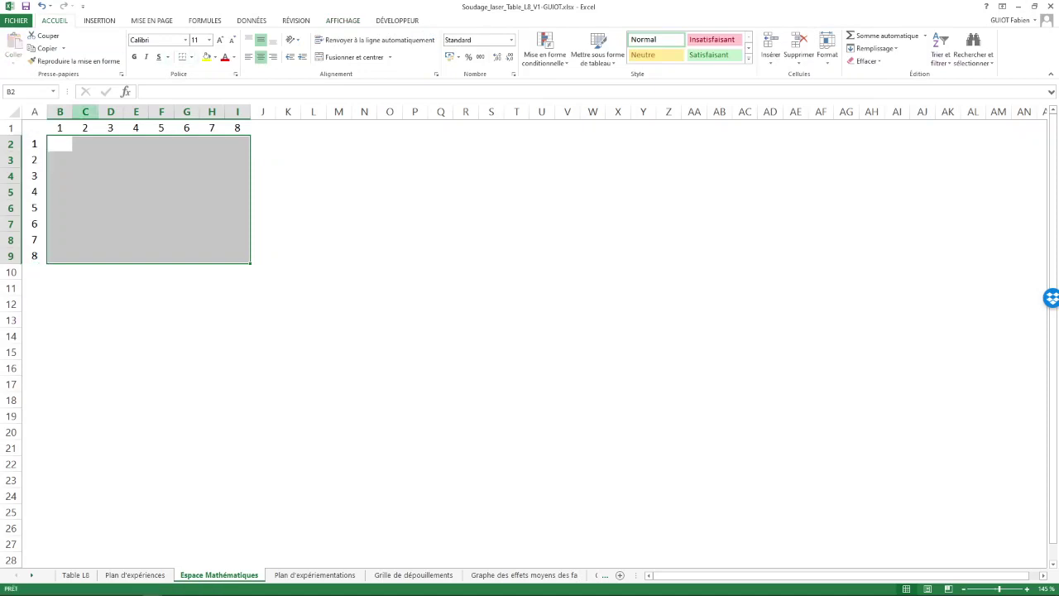
{"action": "left_click", "coordinate": [14, 112]}
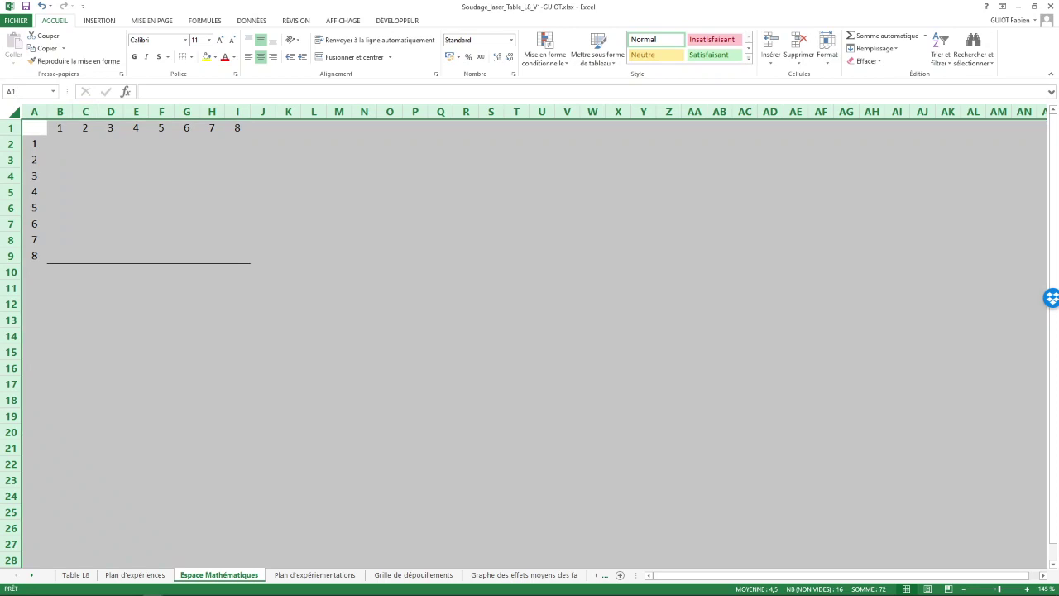
{"action": "left_click_drag", "start_coordinate": [98, 112], "coordinate": [94, 112]}
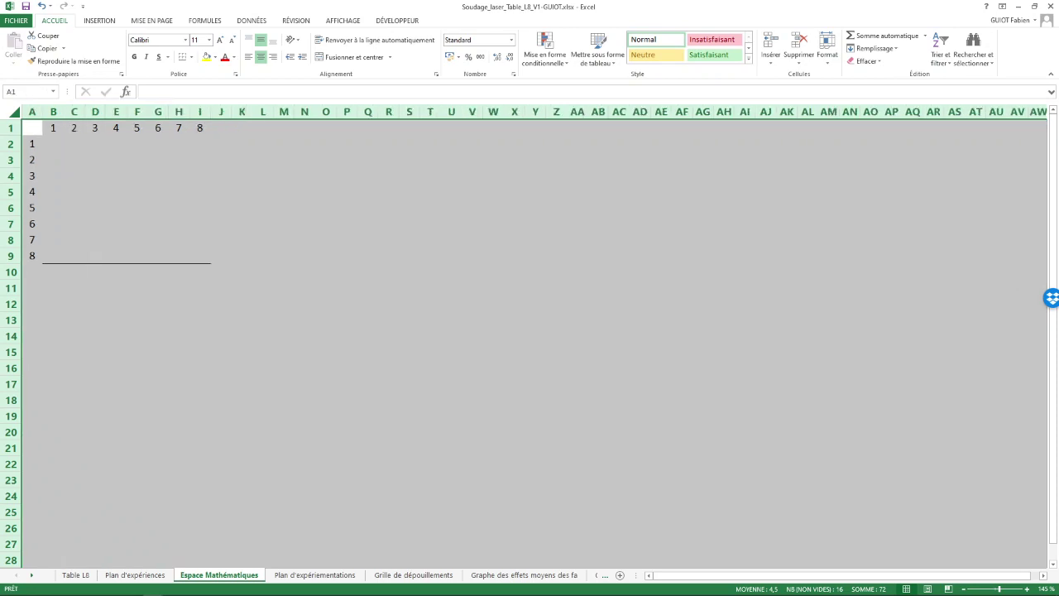
Apply all borders to the 8 by 8 range B2:I9
{"action": "left_click_drag", "start_coordinate": [52, 143], "coordinate": [205, 257]}
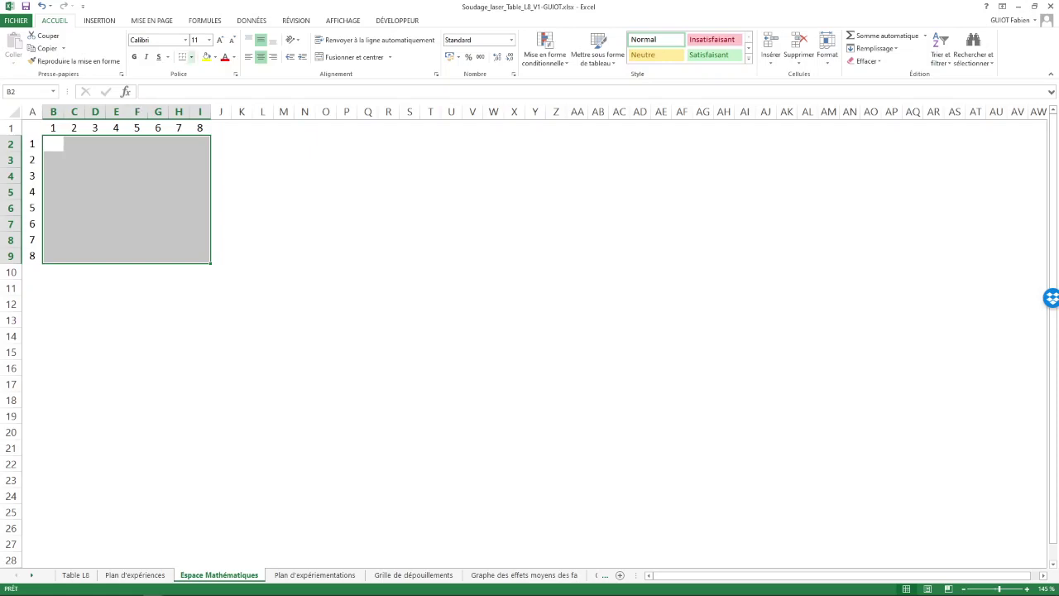
{"action": "left_click", "coordinate": [191, 57]}
{"action": "left_click", "coordinate": [222, 150]}
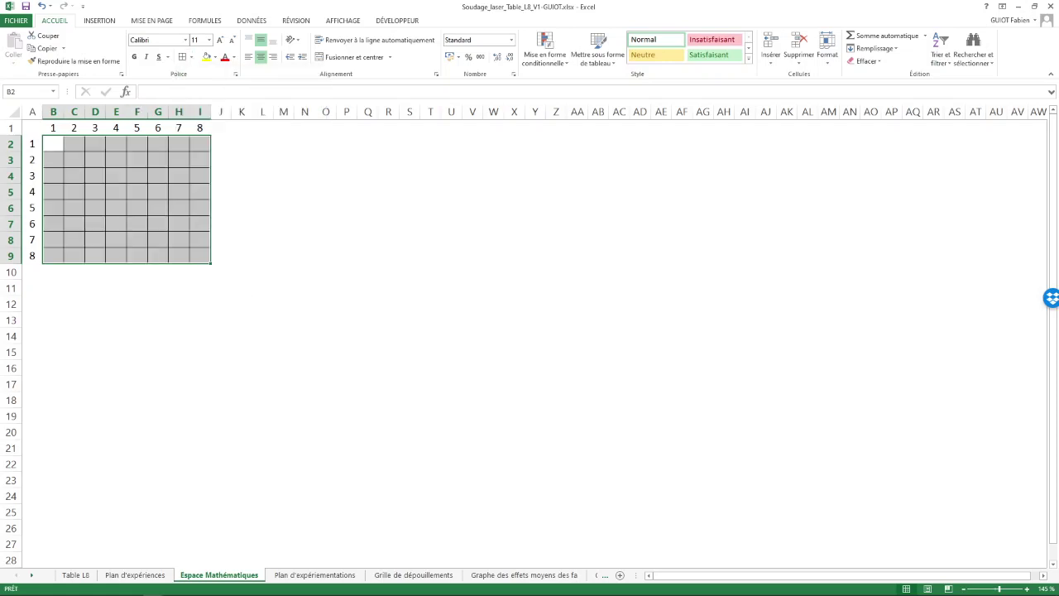
Label the matrix's corner cell A1 with x
{"action": "left_click", "coordinate": [31, 127]}
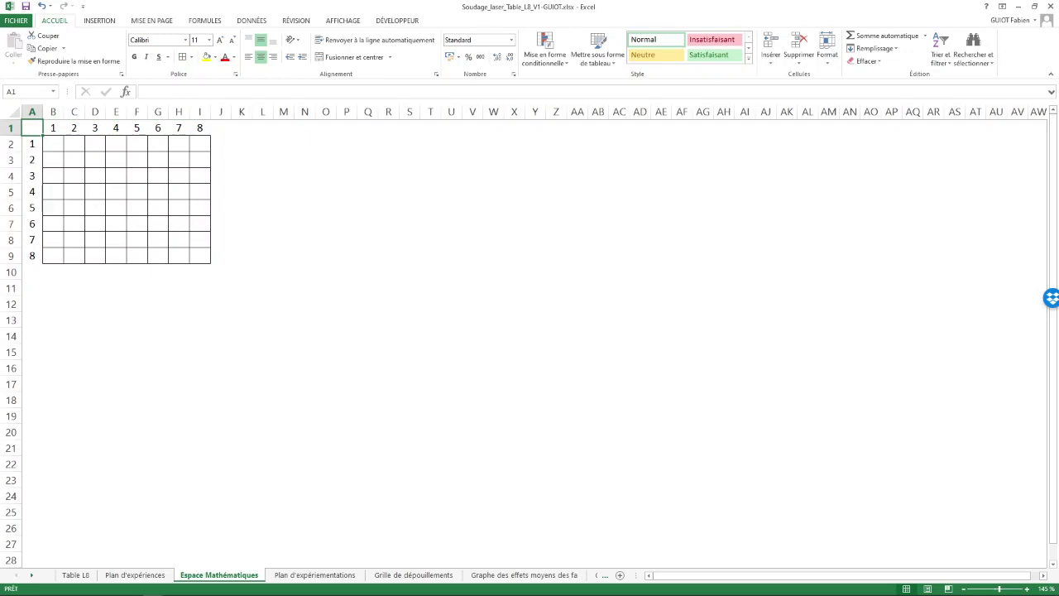
{"action": "type", "text": "x"}
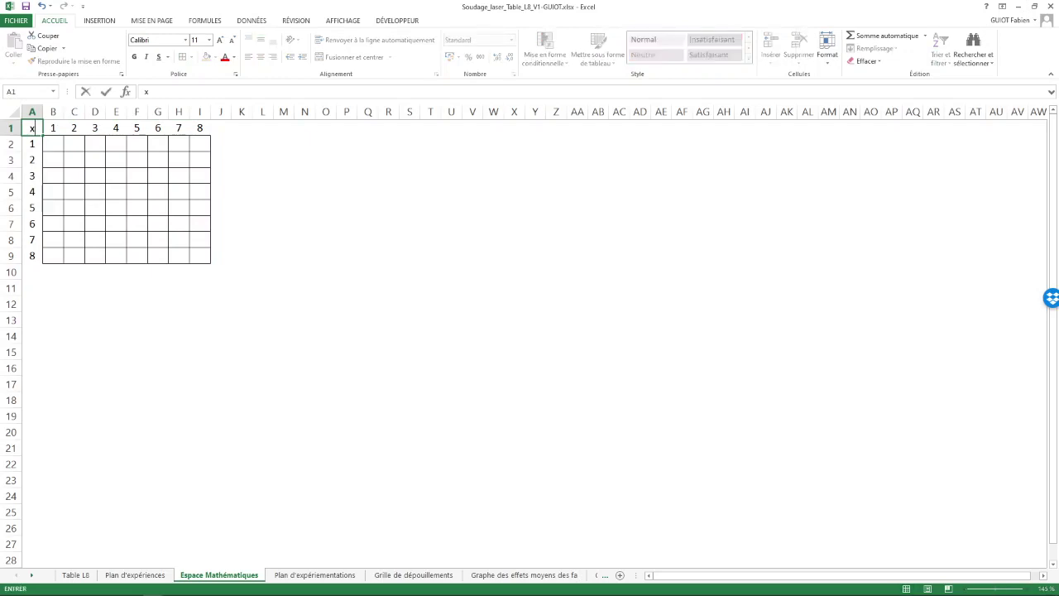
{"action": "left_click", "coordinate": [95, 159]}
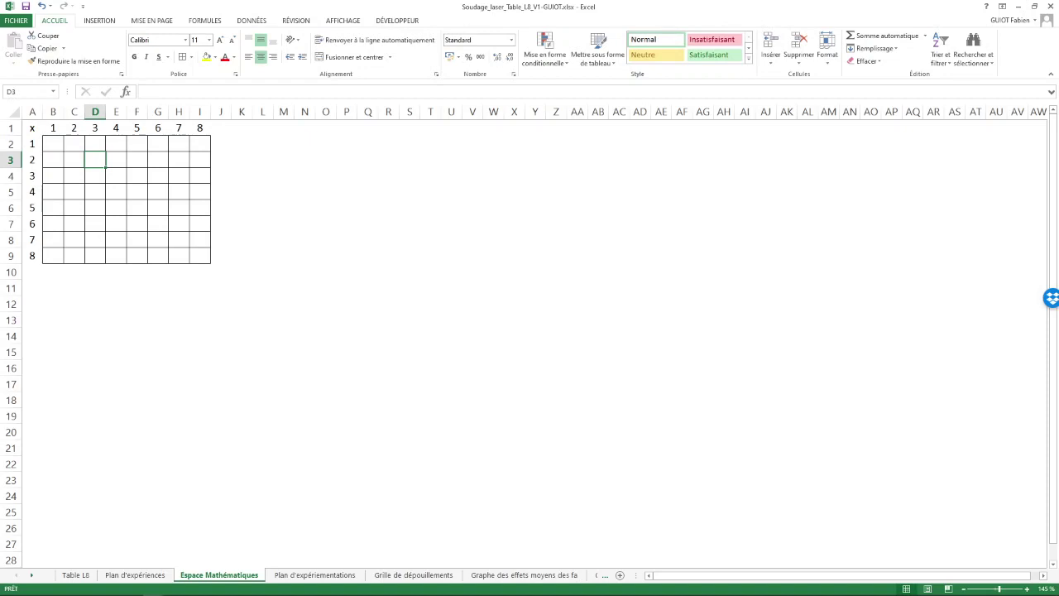
Name the bordered range B2:I9 x
{"action": "left_click_drag", "start_coordinate": [53, 144], "coordinate": [199, 255]}
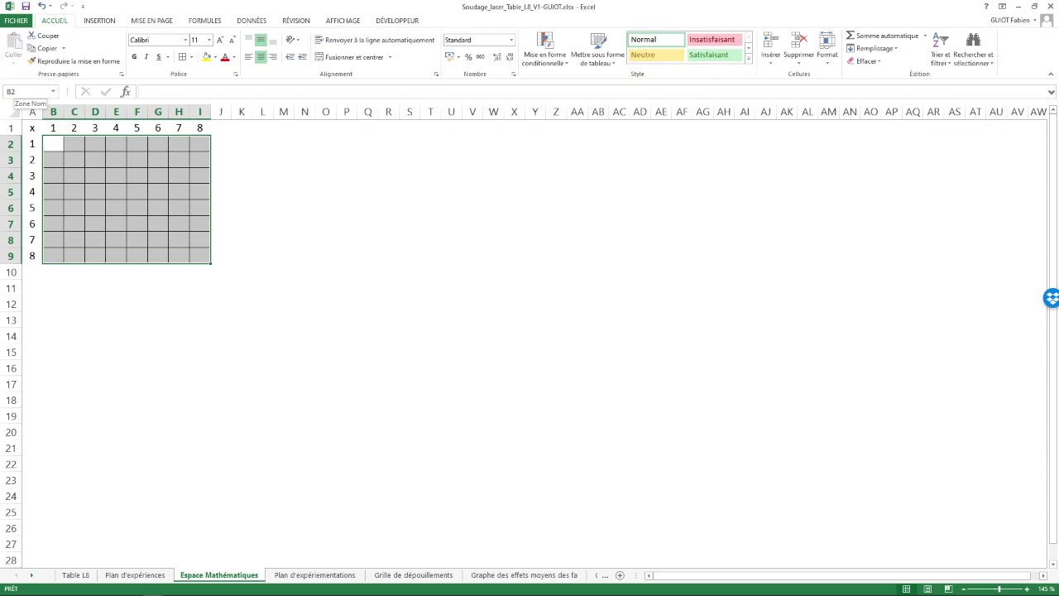
{"action": "left_click", "coordinate": [25, 91]}
{"action": "type", "text": "x"}
Zoom the sheet far out to check the range name over the matrix grid, and return to 160 %
{"action": "left_click", "coordinate": [963, 588]}
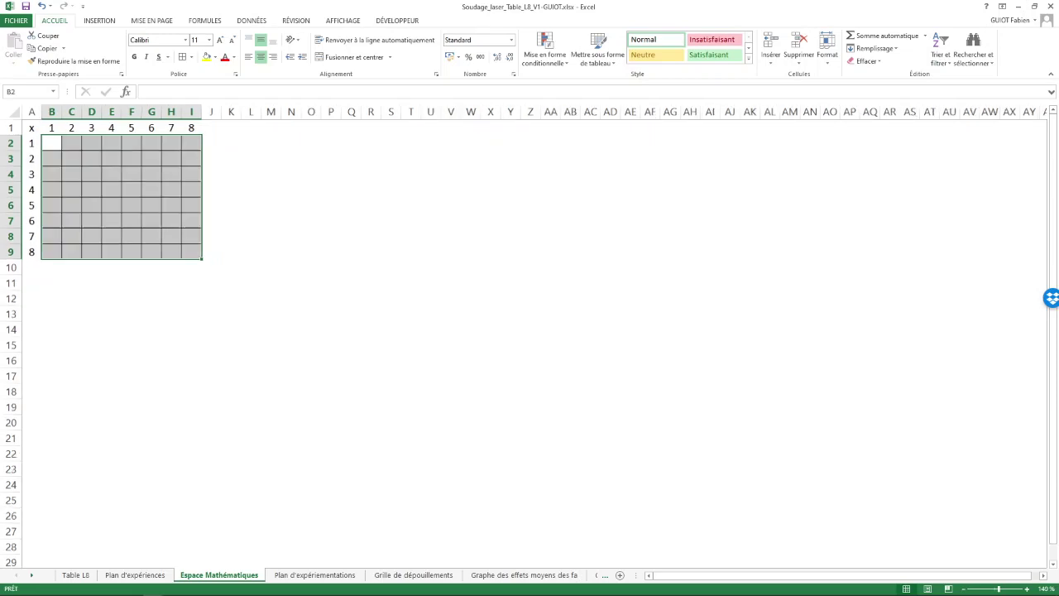
{"action": "left_click", "coordinate": [963, 588]}
{"action": "left_click", "coordinate": [964, 588]}
{"action": "left_click", "coordinate": [964, 589]}
{"action": "left_click", "coordinate": [964, 588]}
{"action": "left_click", "coordinate": [964, 588]}
{"action": "scroll", "coordinate": [529, 330], "scroll_direction": "down", "scroll_amount": 3}
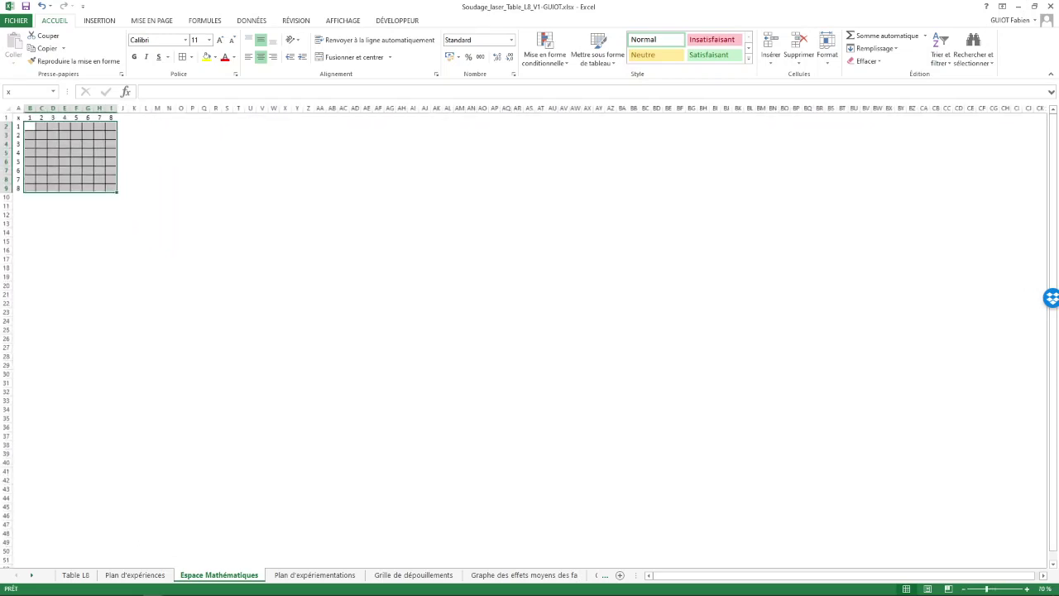
{"action": "scroll", "coordinate": [530, 331], "scroll_direction": "down", "scroll_amount": 2}
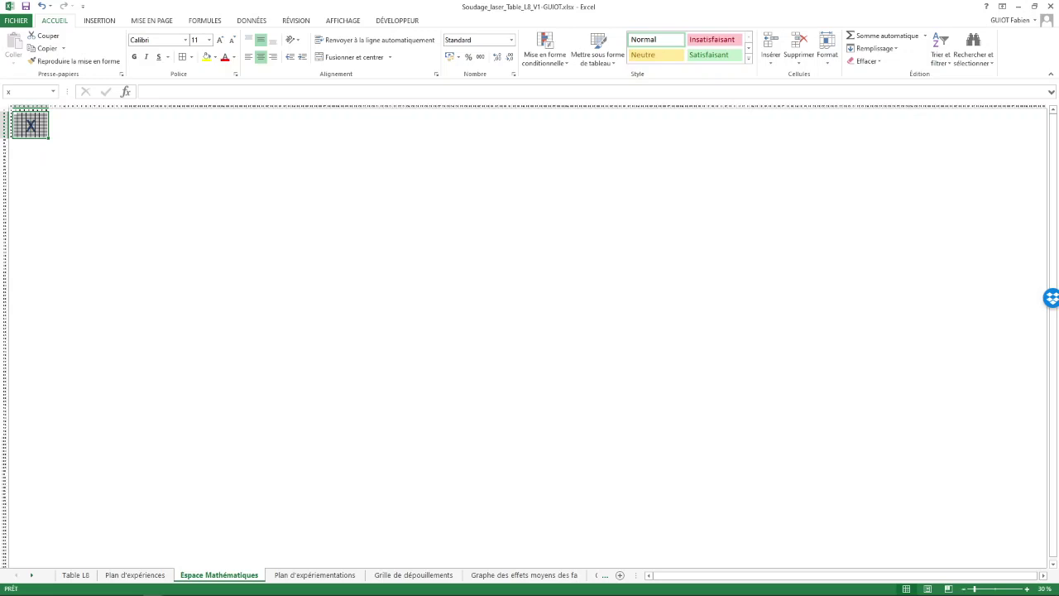
{"action": "scroll", "coordinate": [529, 331], "scroll_direction": "up", "scroll_amount": 3}
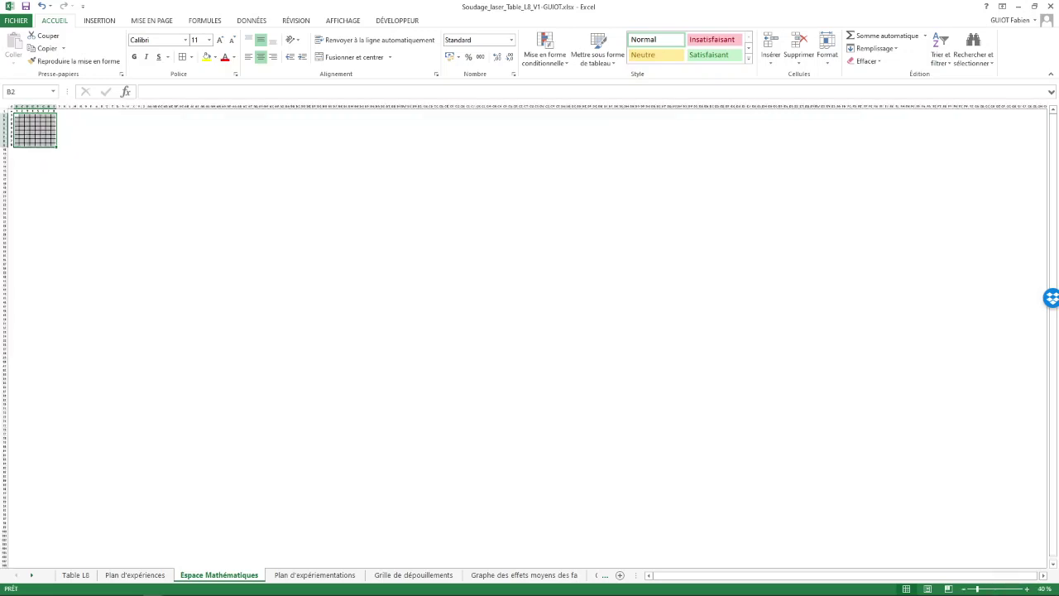
{"action": "scroll", "coordinate": [530, 330], "scroll_direction": "up", "scroll_amount": 5}
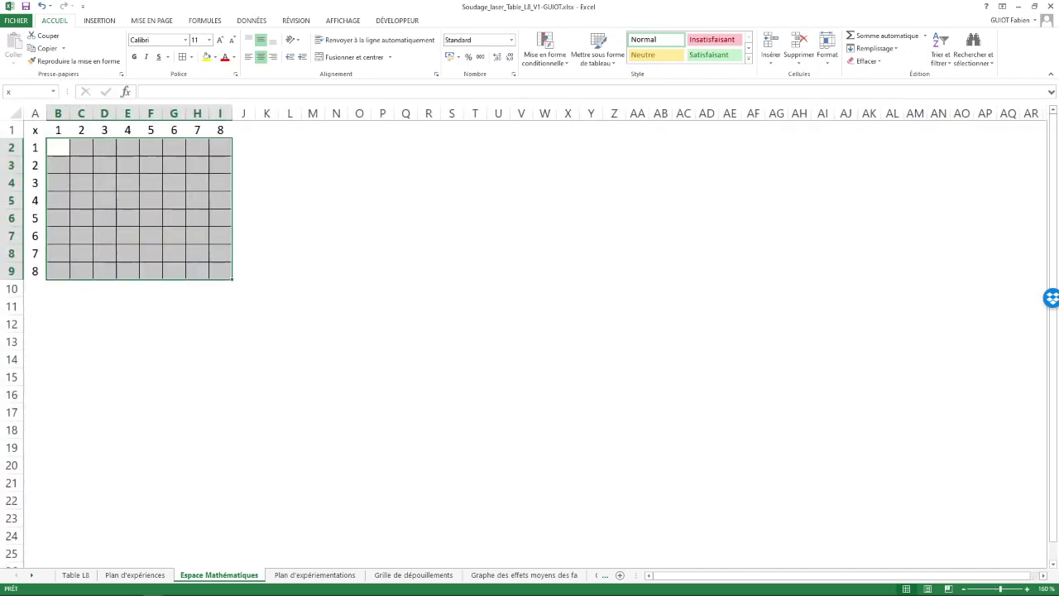
Delete the defined name x from the workbook with the Name Manager
{"action": "left_click_drag", "start_coordinate": [35, 130], "coordinate": [220, 271]}
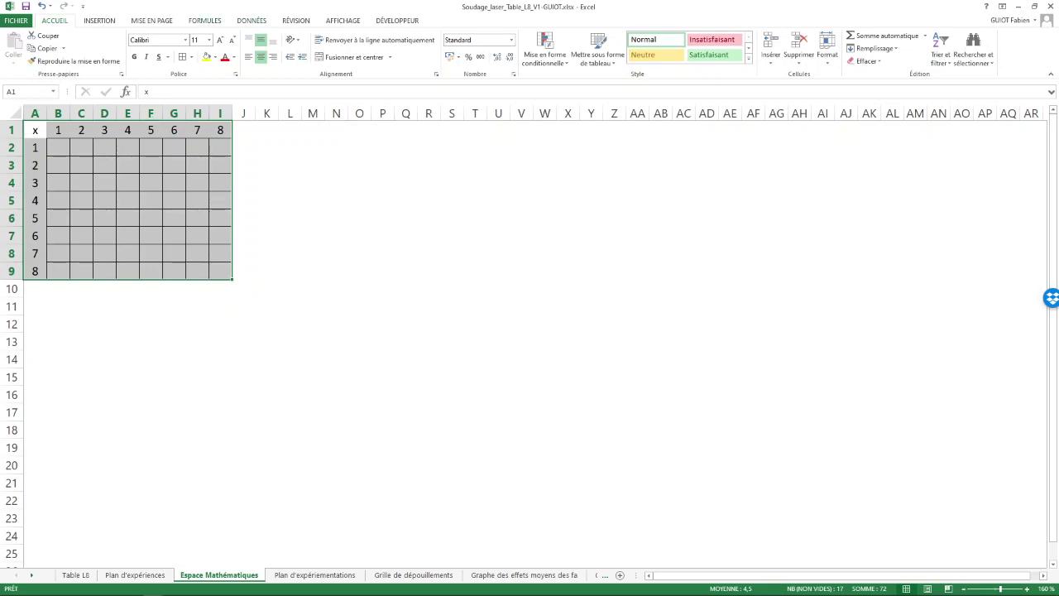
{"action": "left_click", "coordinate": [204, 21]}
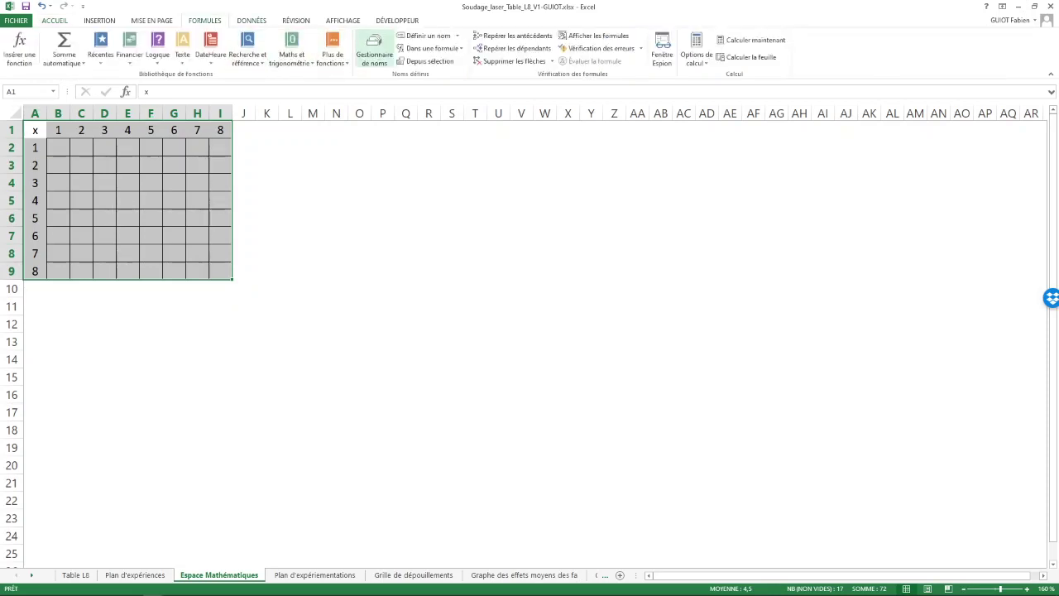
{"action": "left_click", "coordinate": [374, 50]}
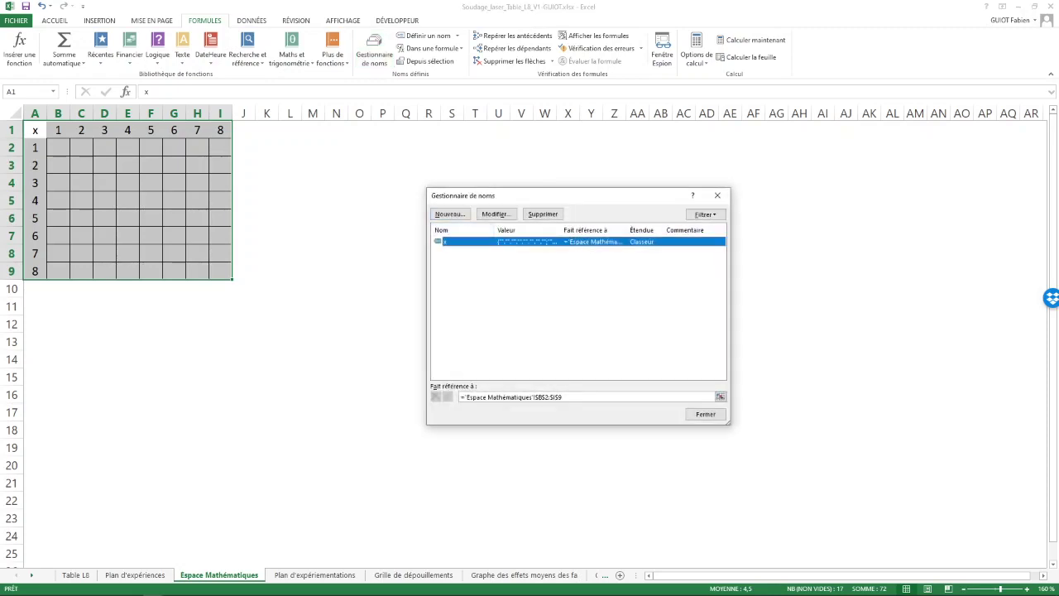
{"action": "left_click", "coordinate": [542, 213]}
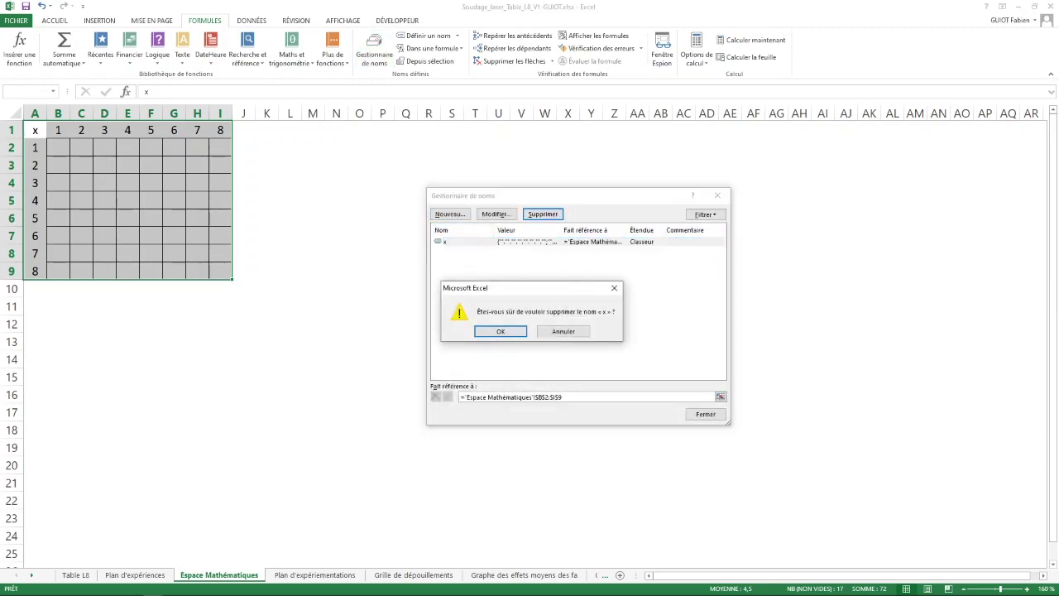
{"action": "key", "text": "Return"}
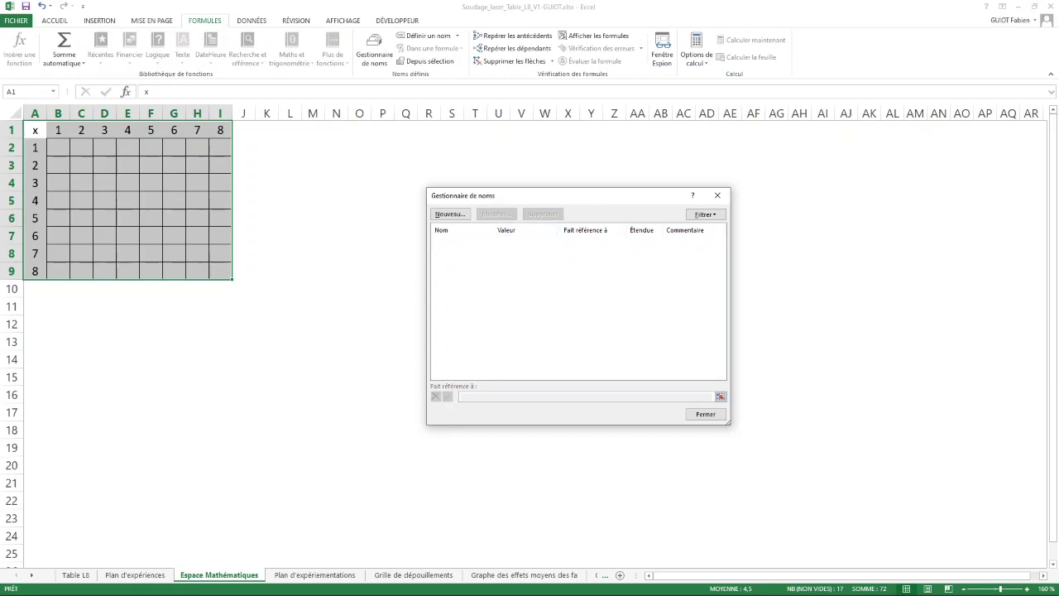
{"action": "left_click", "coordinate": [706, 413]}
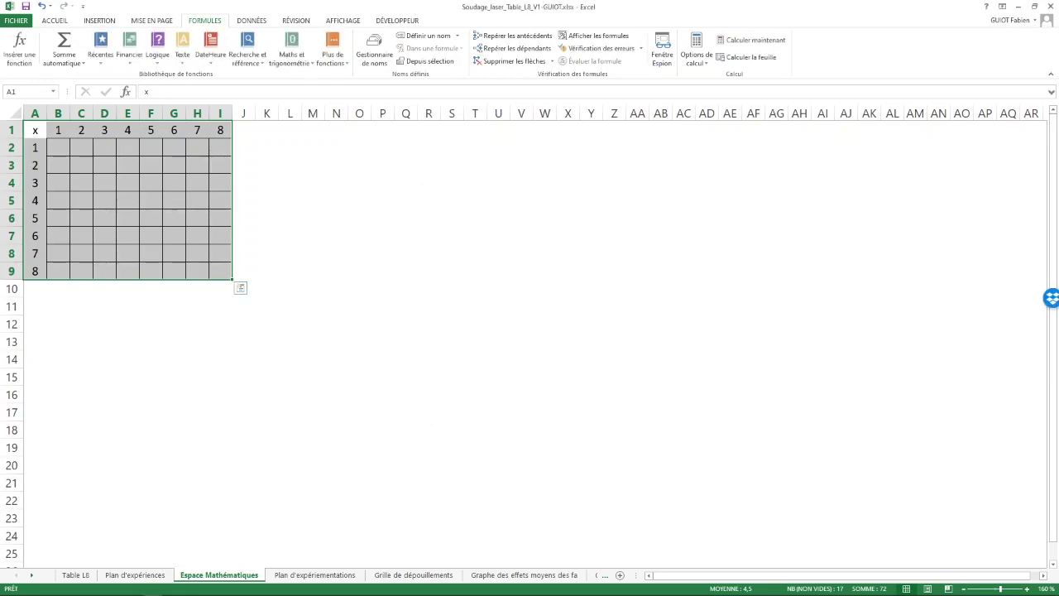
Define the name x again for the matrix body B2:I9, without its row and column headers
{"action": "left_click_drag", "start_coordinate": [58, 148], "coordinate": [220, 273]}
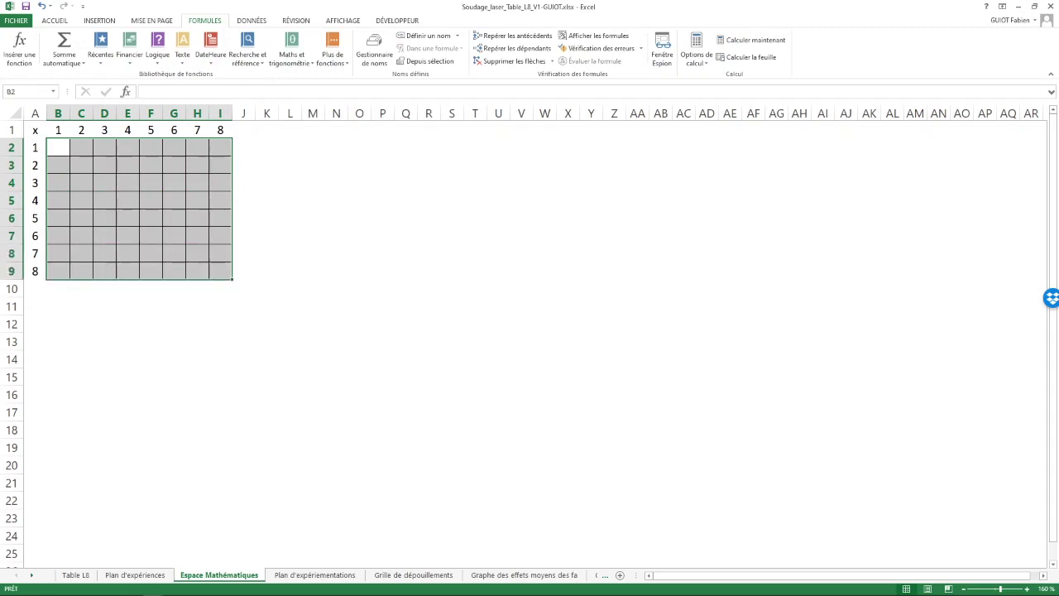
{"action": "left_click", "coordinate": [26, 92]}
{"action": "type", "text": "x"}
{"action": "key", "text": "Return"}
{"action": "left_click", "coordinate": [266, 236]}
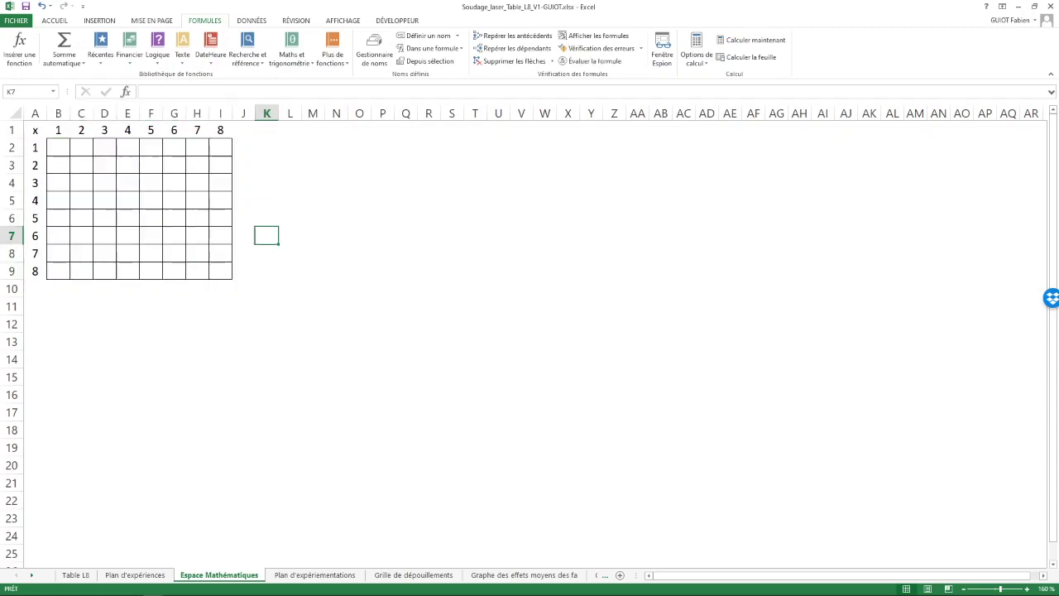
Label cell B10, beneath the first matrix column, with Ref
{"action": "left_click", "coordinate": [58, 147]}
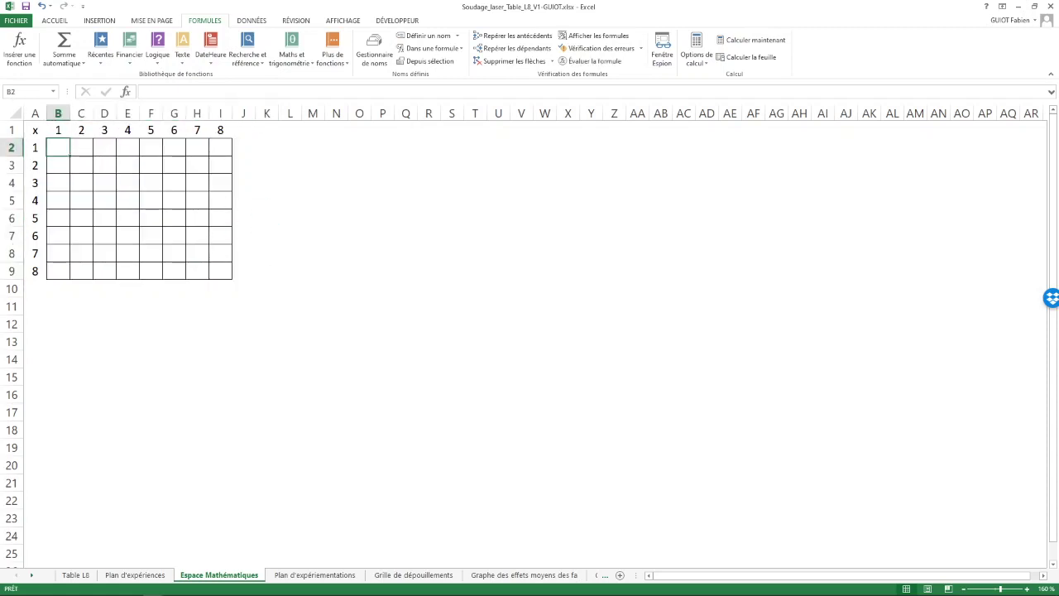
{"action": "left_click_drag", "start_coordinate": [58, 147], "coordinate": [58, 271]}
{"action": "left_click", "coordinate": [58, 289]}
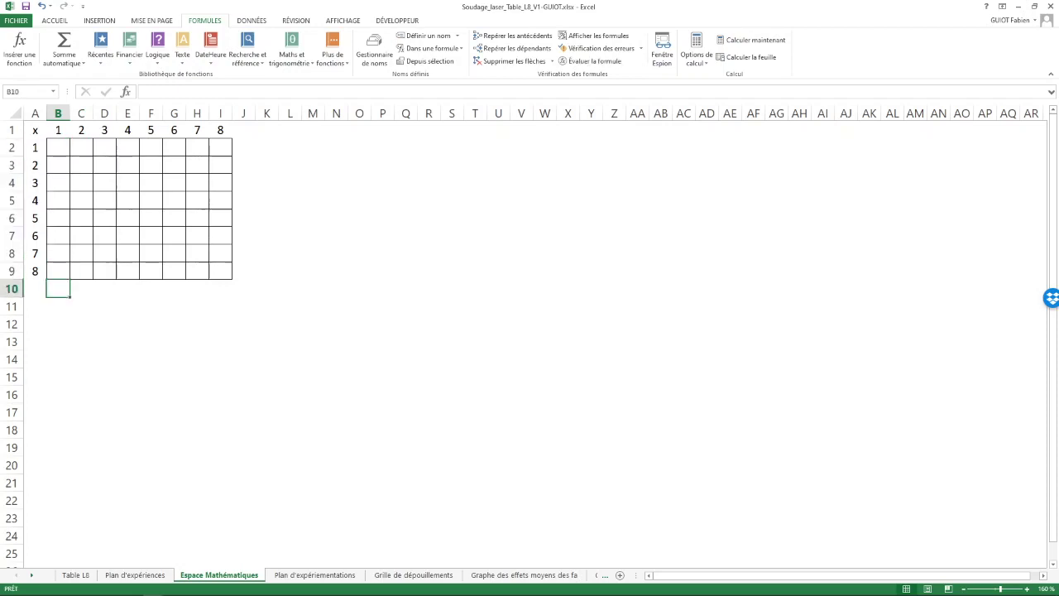
{"action": "type", "text": "Ref"}
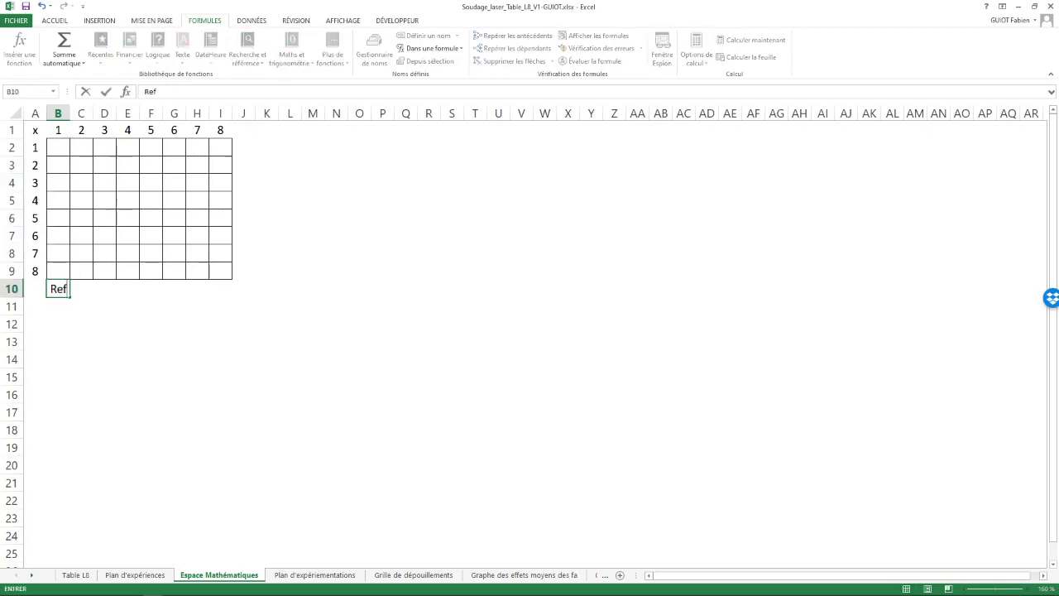
Fill the whole reference column B2:B9 of the matrix with the value 1
{"action": "left_click", "coordinate": [58, 271]}
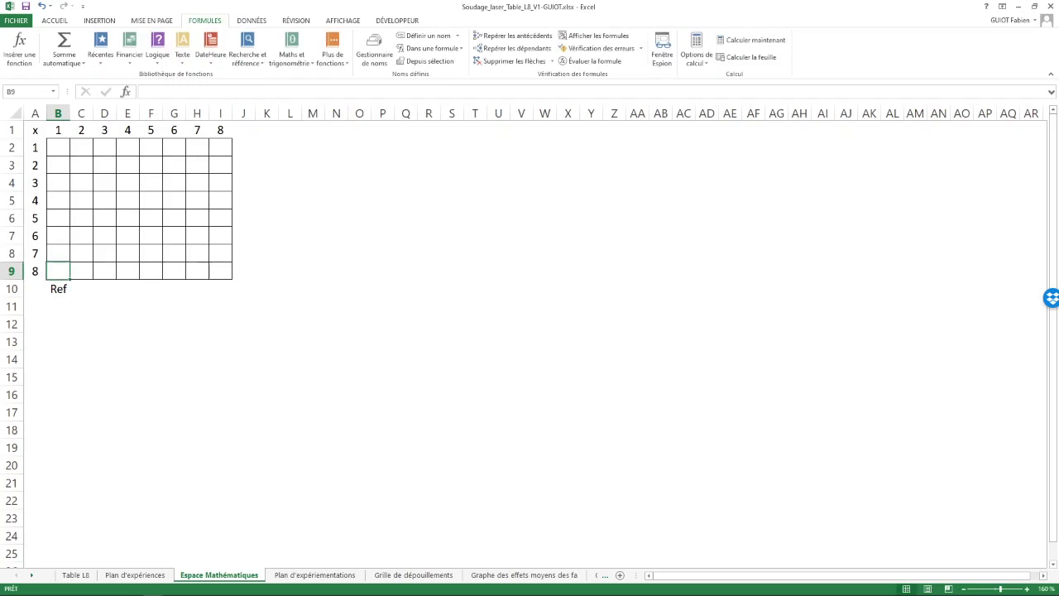
{"action": "type", "text": "1"}
{"action": "key", "text": "Up"}
{"action": "type", "text": "1"}
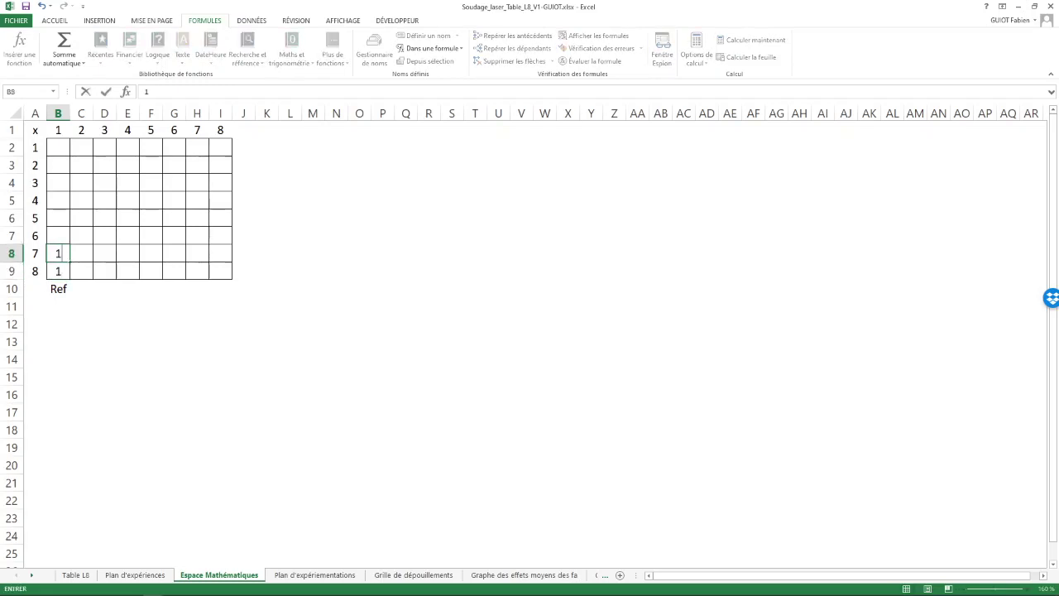
{"action": "key", "text": "Down"}
{"action": "key", "text": "shift+Up"}
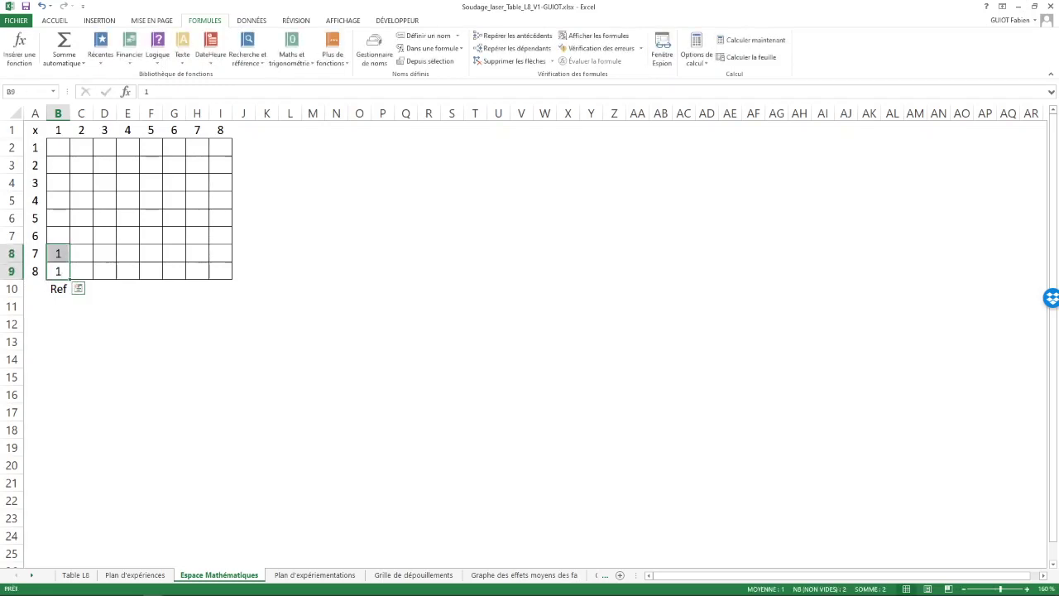
{"action": "left_click_drag", "start_coordinate": [70, 280], "coordinate": [75, 157]}
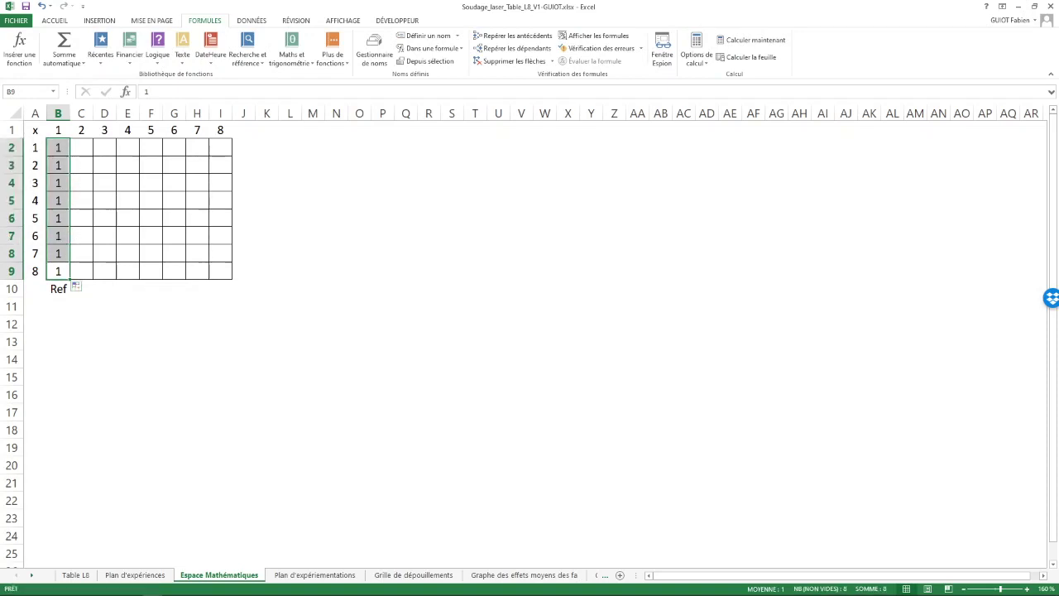
Label the remaining matrix columns in C10:I10 with A, B, C, D, E, F and DF
{"action": "key", "text": "Right"}
{"action": "key", "text": "Down"}
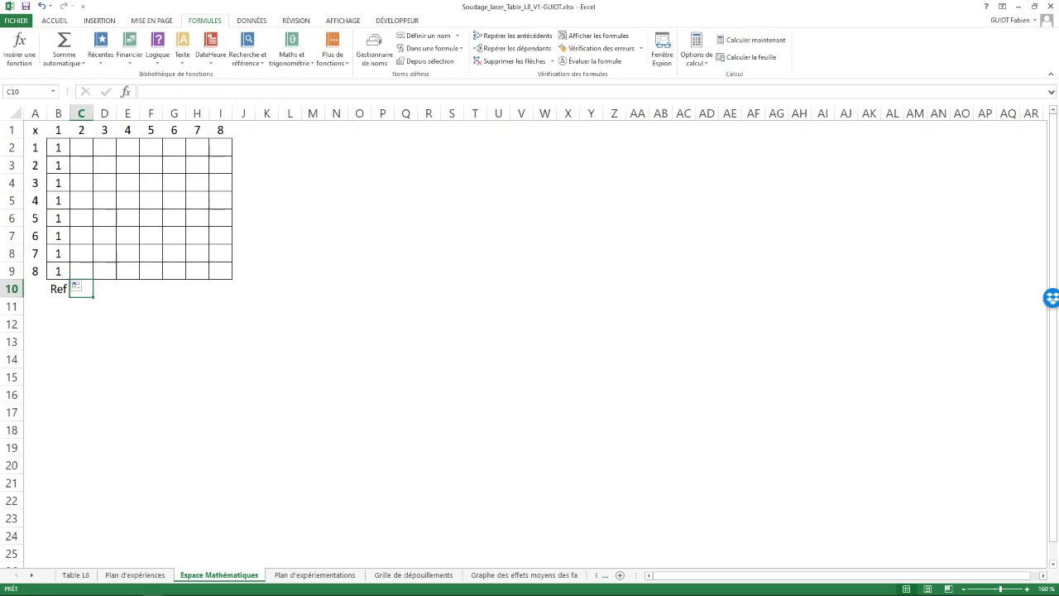
{"action": "type", "text": "a"}
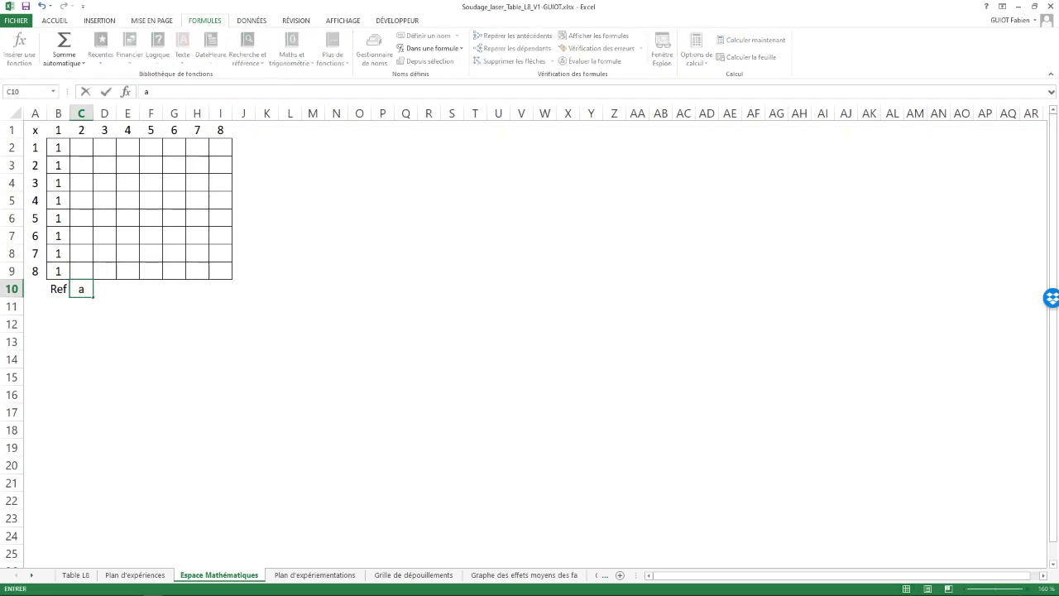
{"action": "key", "text": "BackSpace"}
{"action": "type", "text": "A"}
{"action": "key", "text": "Tab"}
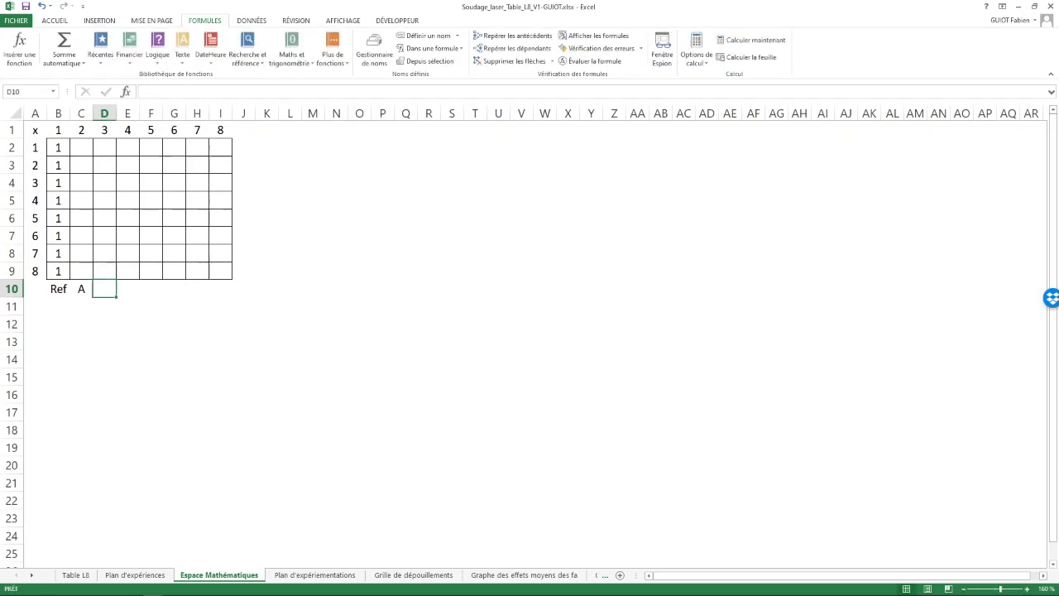
{"action": "type", "text": "B"}
{"action": "key", "text": "Tab"}
{"action": "type", "text": "C"}
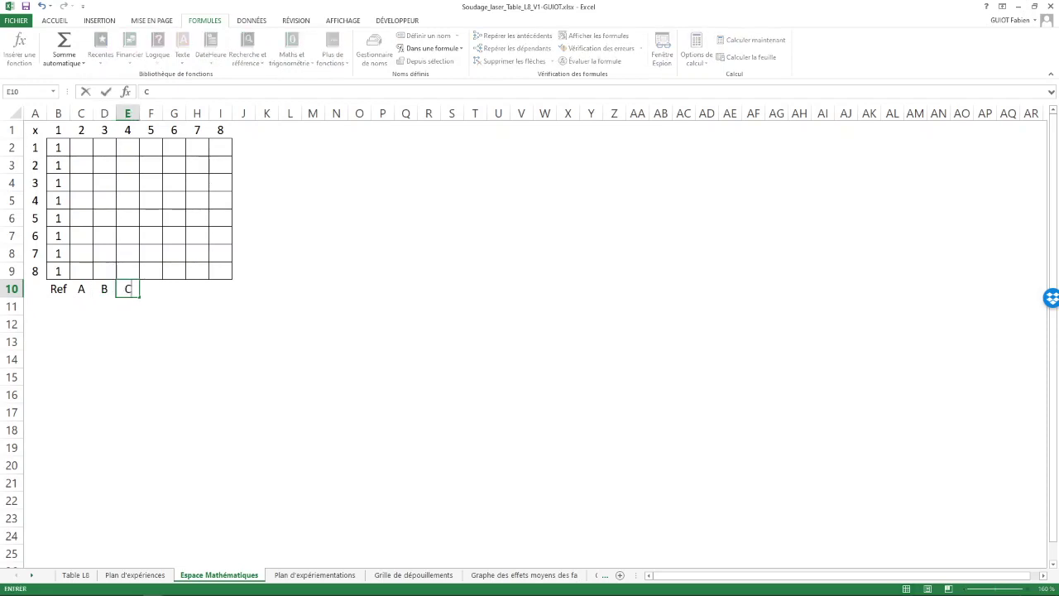
{"action": "key", "text": "Tab"}
{"action": "type", "text": "D"}
{"action": "key", "text": "Tab"}
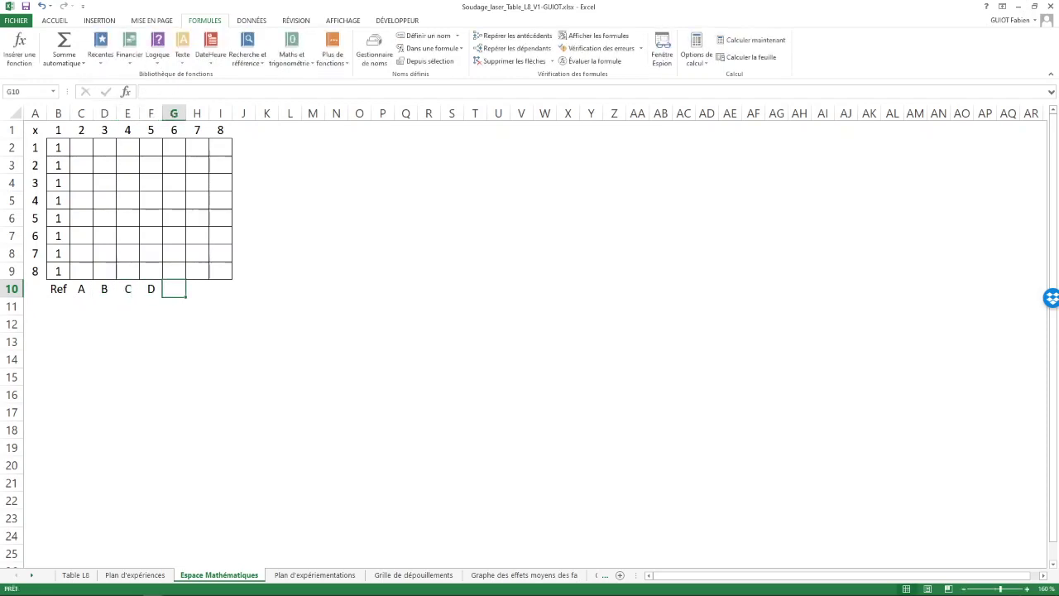
{"action": "type", "text": "E"}
{"action": "key", "text": "Tab"}
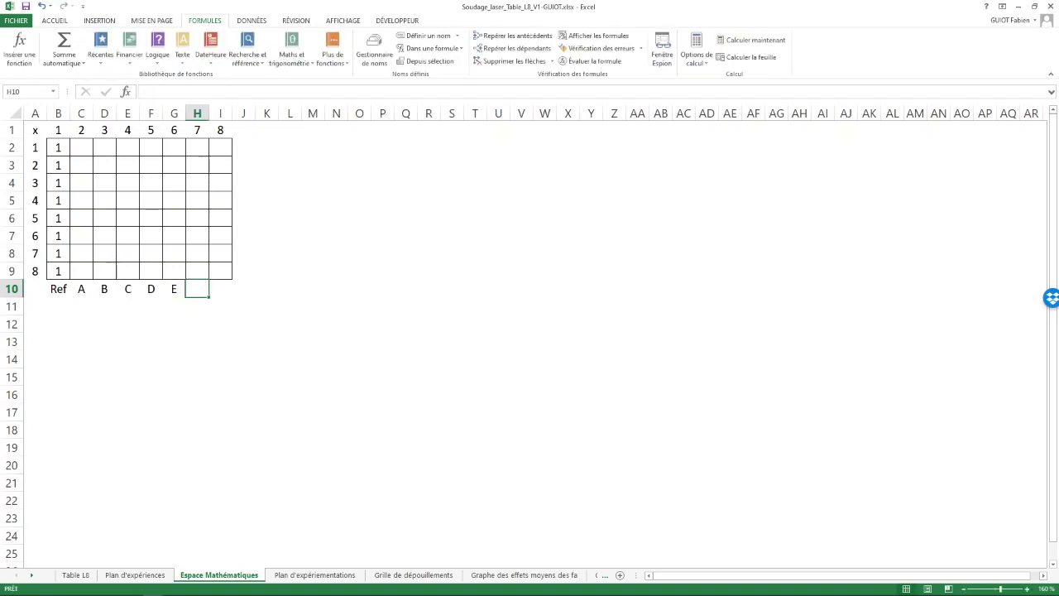
{"action": "type", "text": "F"}
{"action": "key", "text": "Tab"}
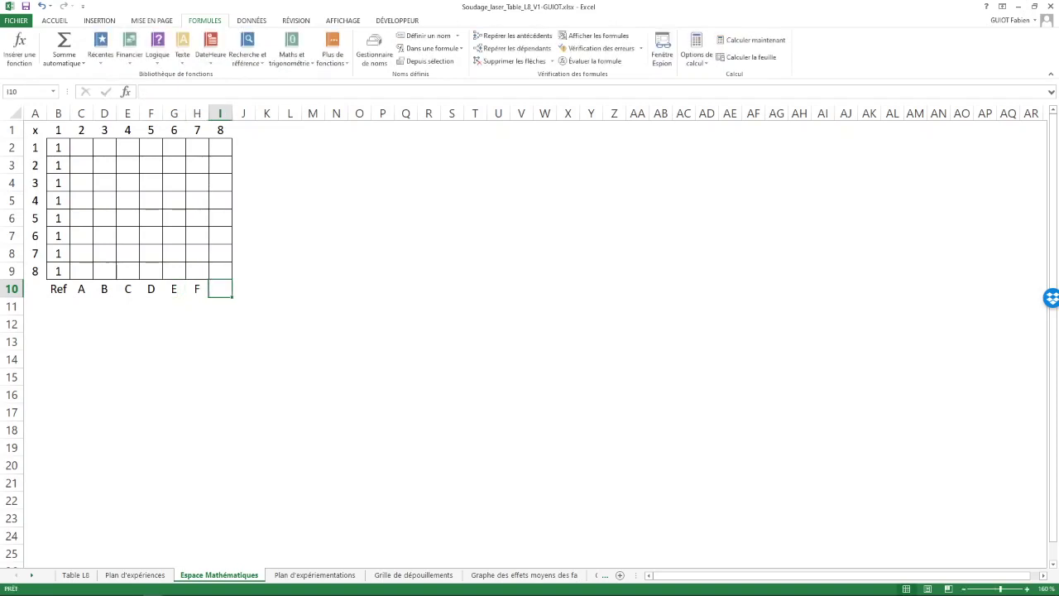
{"action": "type", "text": "DF"}
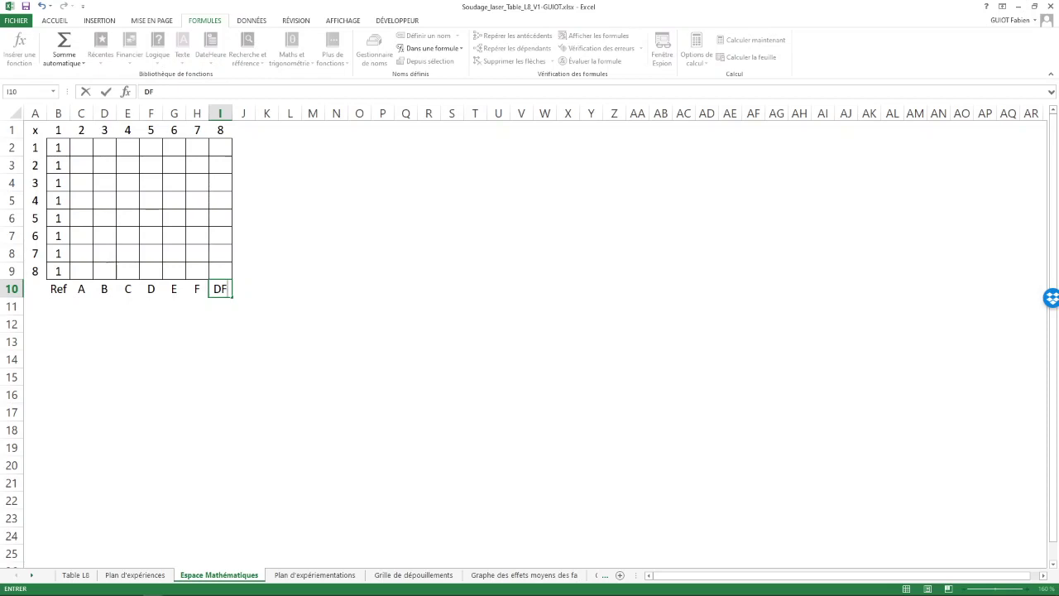
Shade the reference column B2:B9 yellow and the factor columns C2:H9 light green
{"action": "left_click_drag", "start_coordinate": [58, 147], "coordinate": [58, 271]}
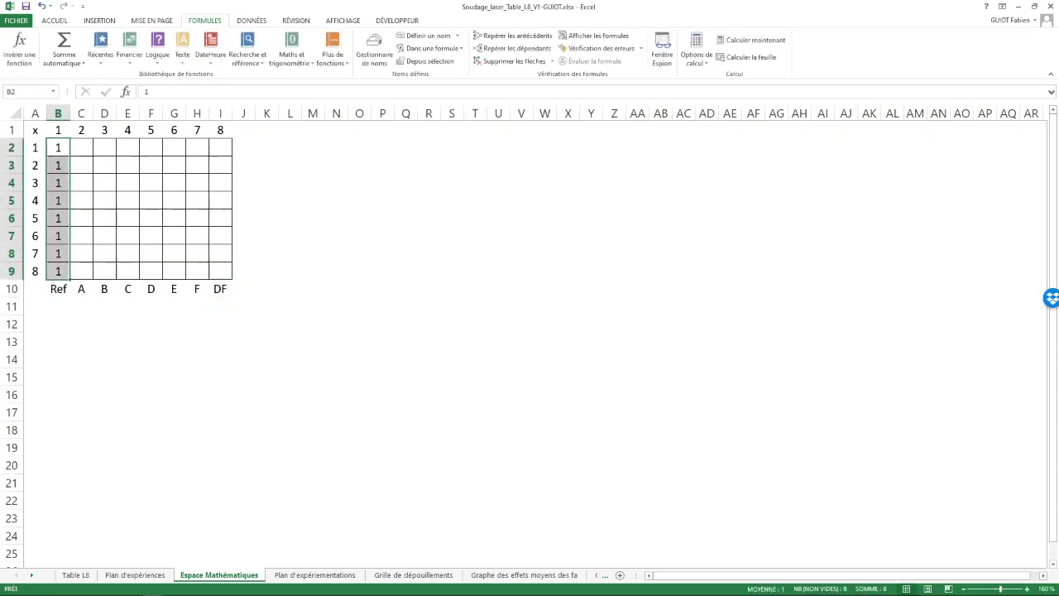
{"action": "left_click", "coordinate": [56, 20]}
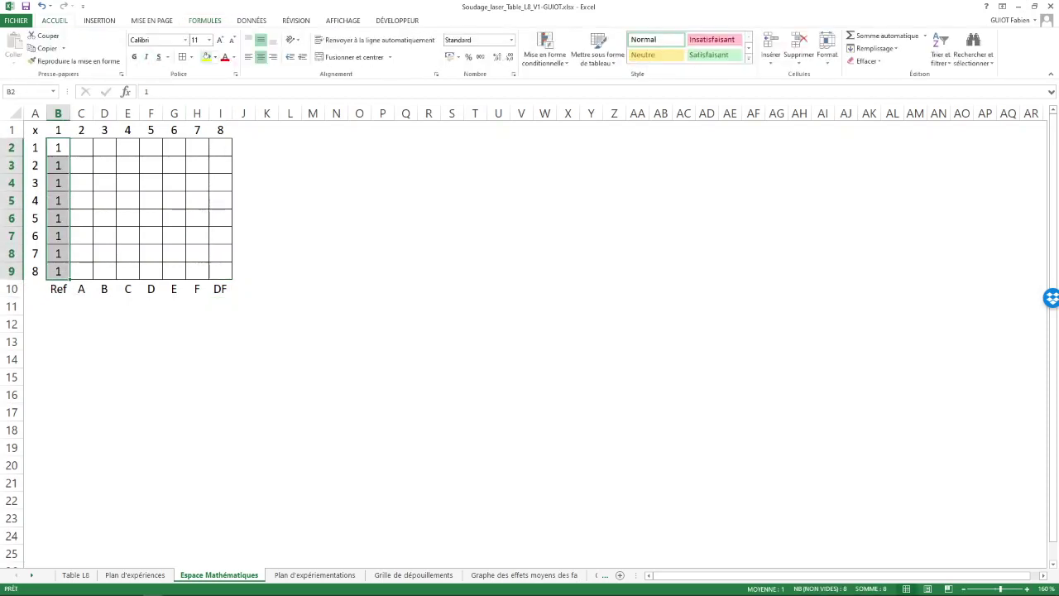
{"action": "left_click", "coordinate": [206, 56]}
{"action": "left_click_drag", "start_coordinate": [81, 148], "coordinate": [196, 271]}
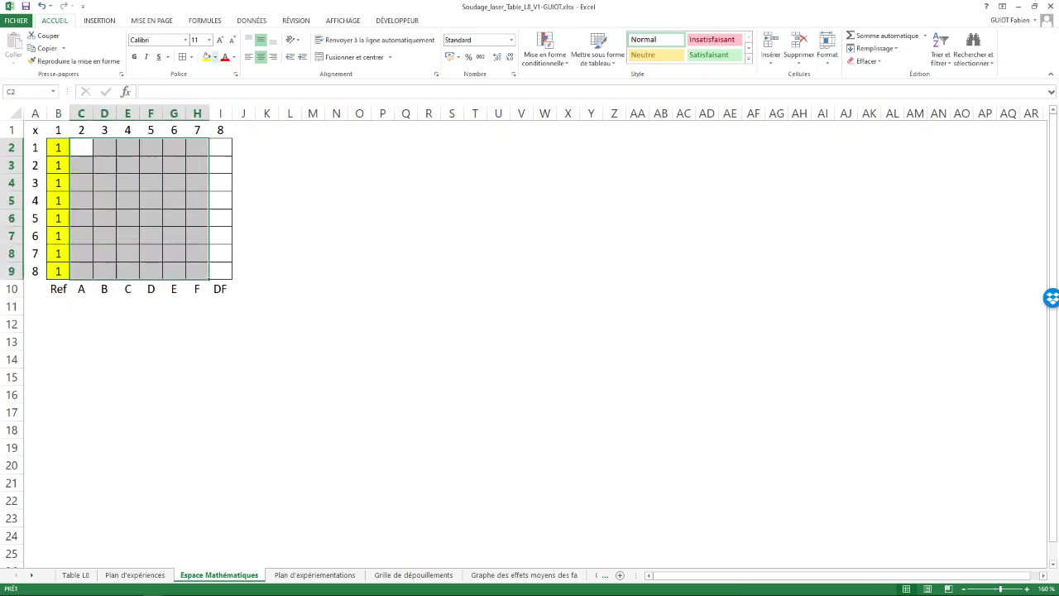
{"action": "left_click", "coordinate": [214, 57]}
{"action": "left_click", "coordinate": [243, 143]}
Shade the DF column I2:I9 light blue
{"action": "left_click_drag", "start_coordinate": [220, 147], "coordinate": [220, 271]}
{"action": "left_click", "coordinate": [215, 57]}
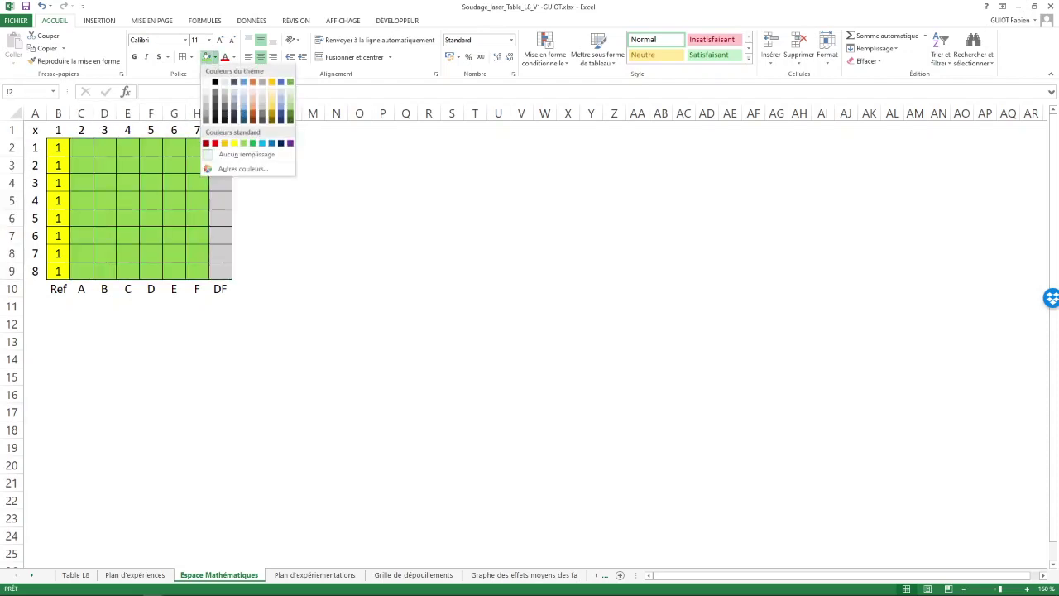
{"action": "left_click", "coordinate": [263, 142]}
{"action": "left_click", "coordinate": [289, 200]}
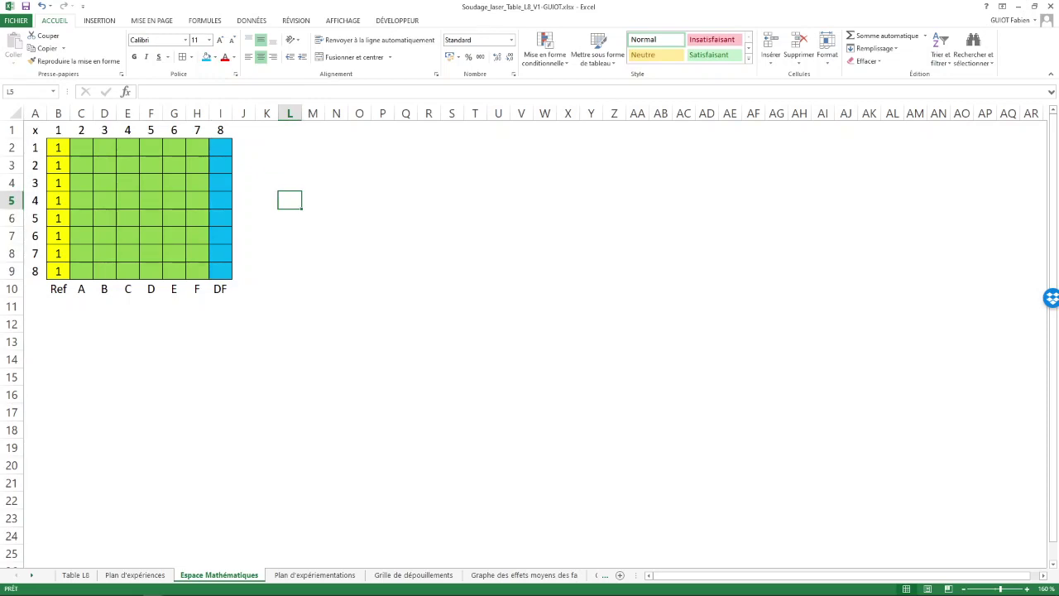
Check the factor levels on the Plan d'expériences sheet and insert an SI function in cell C2 of Espace Mathématiques
{"action": "left_click", "coordinate": [81, 147]}
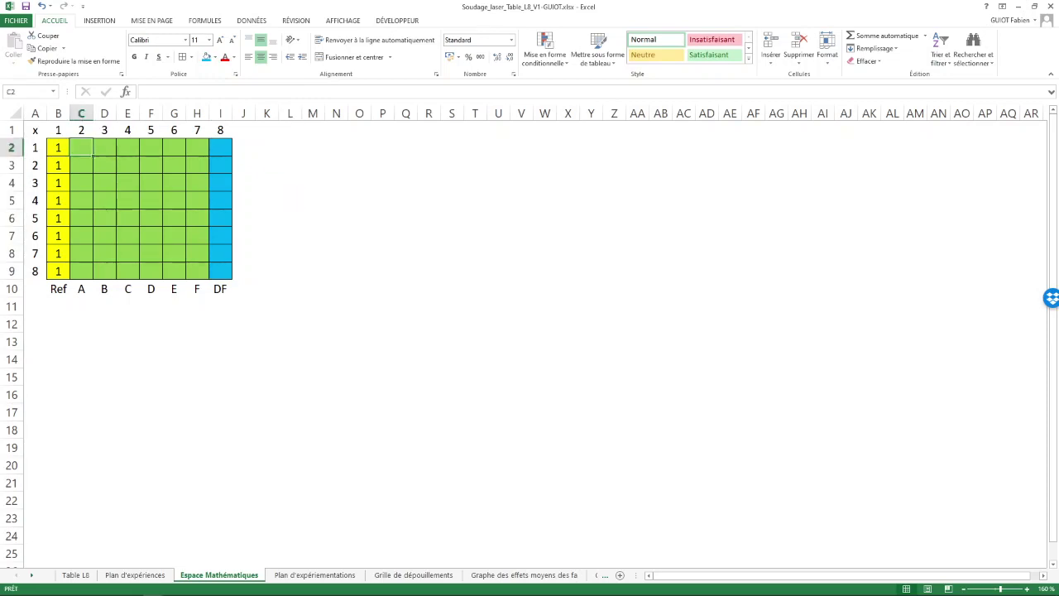
{"action": "key", "text": "ctrl+Page_Up"}
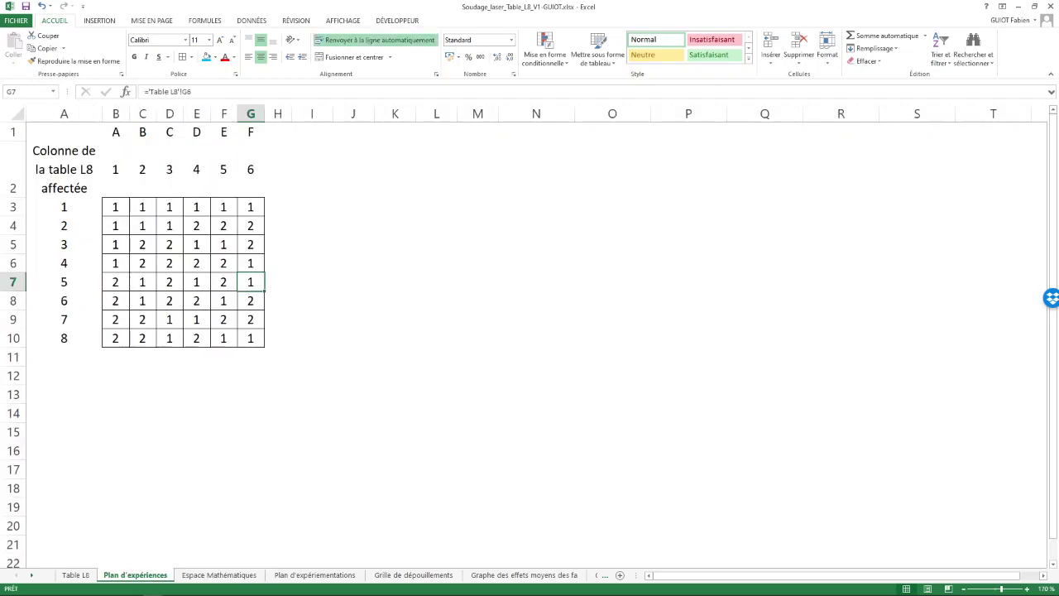
{"action": "key", "text": "ctrl+Page_Down"}
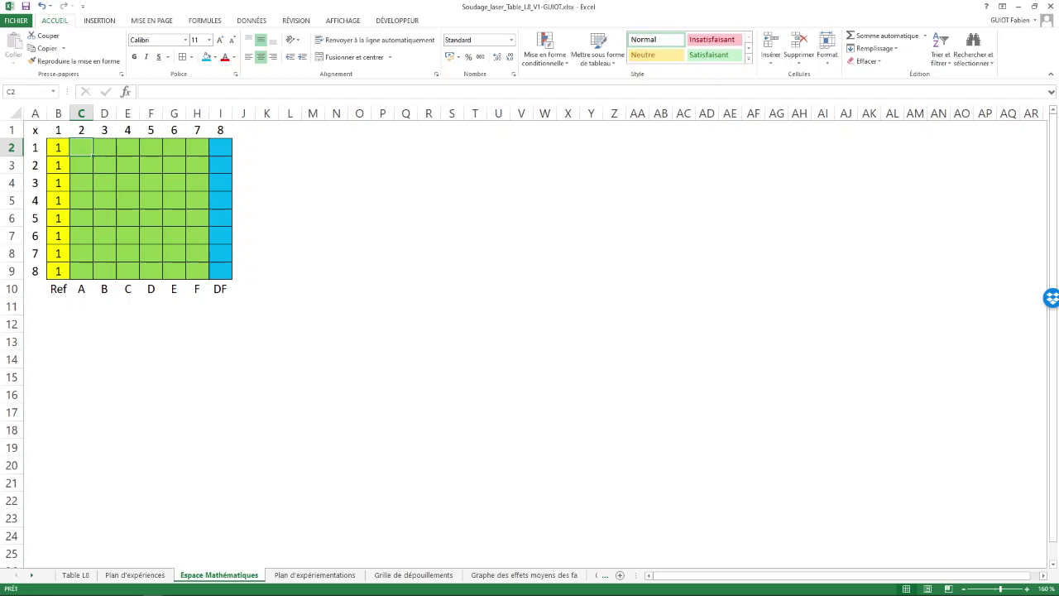
{"action": "key", "text": "ctrl+Page_Up"}
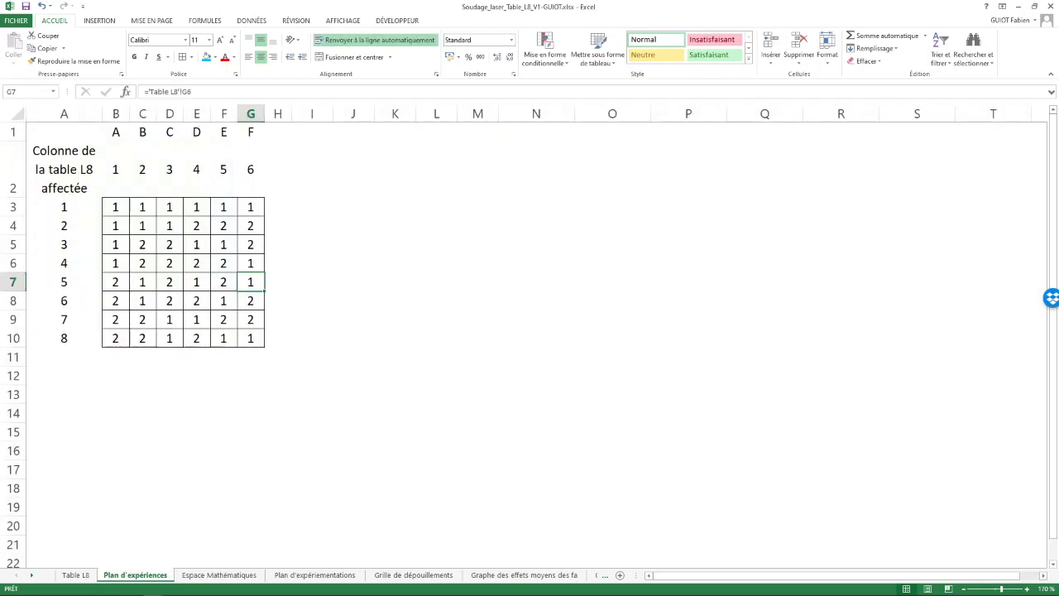
{"action": "key", "text": "ctrl+Page_Down"}
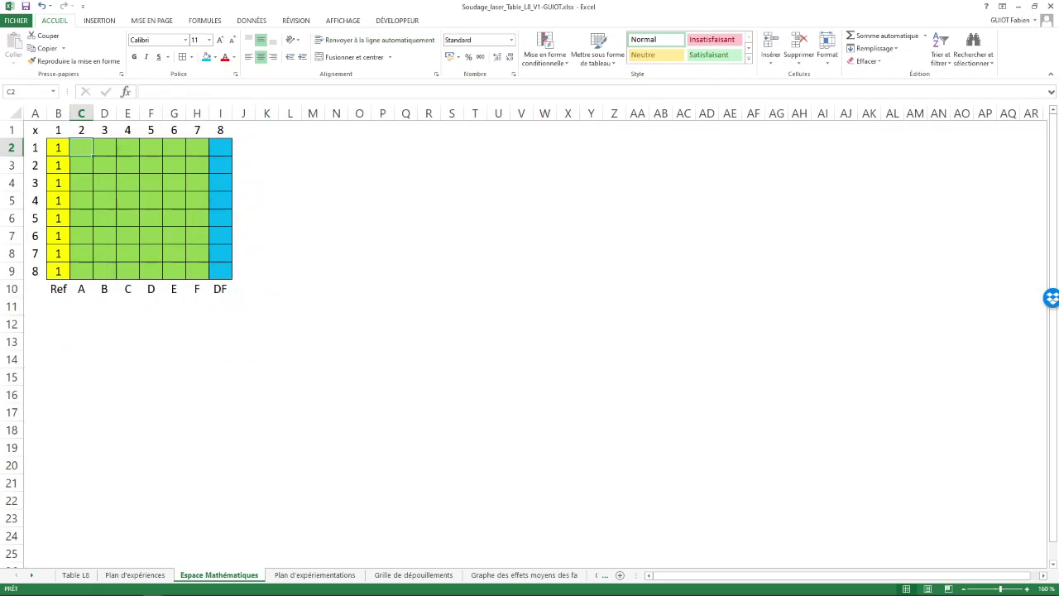
{"action": "type", "text": "+"}
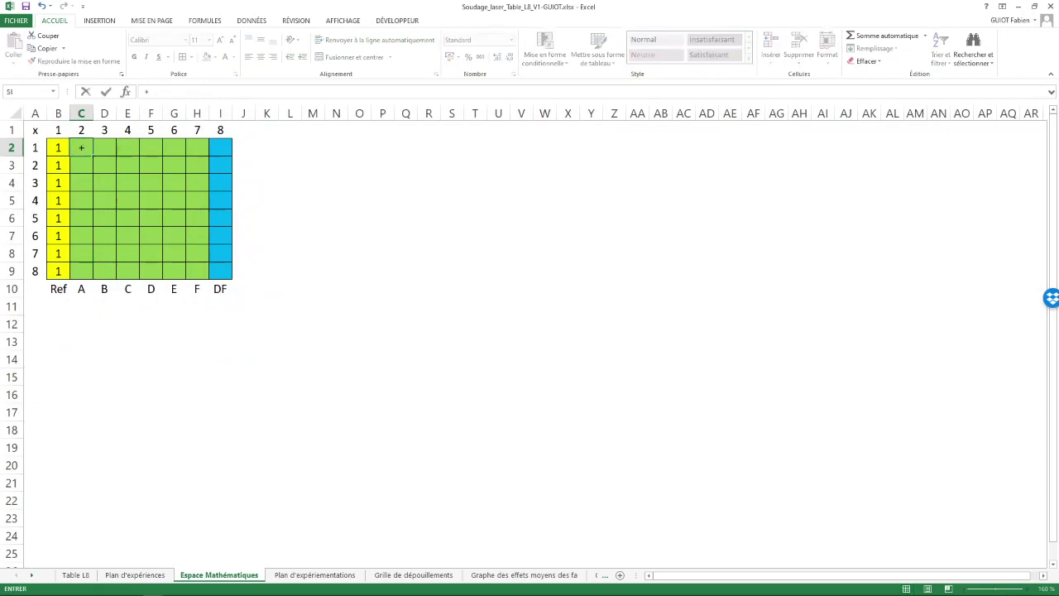
{"action": "key", "text": "BackSpace"}
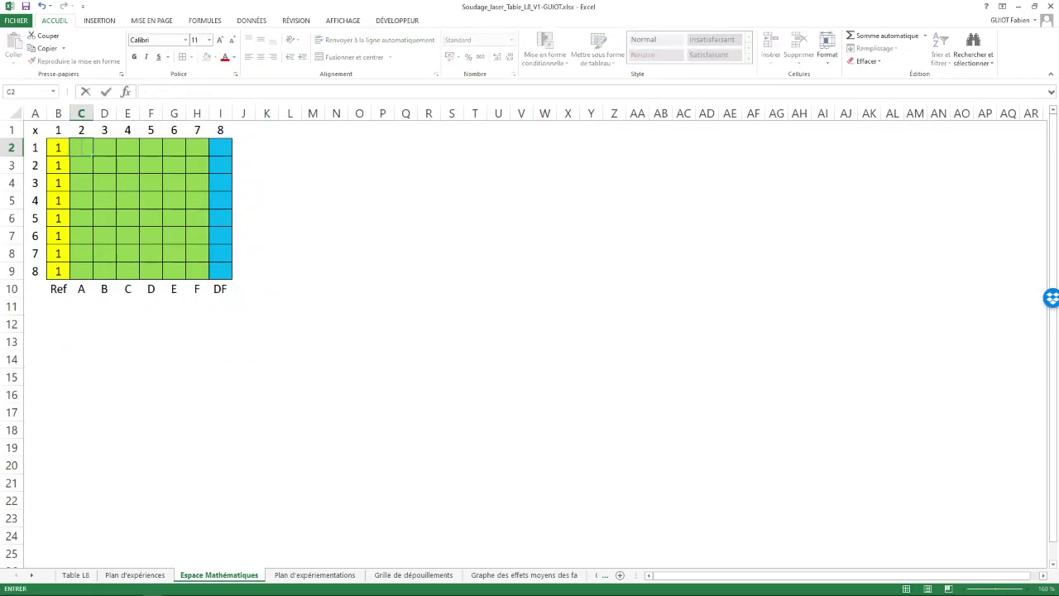
{"action": "type", "text": "="}
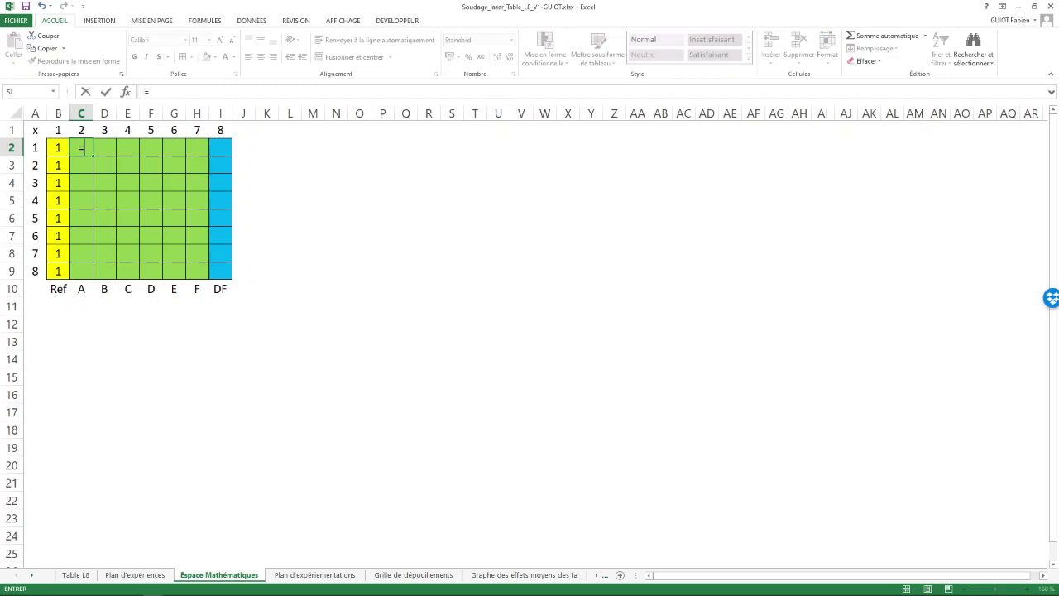
{"action": "key", "text": "shift+F3"}
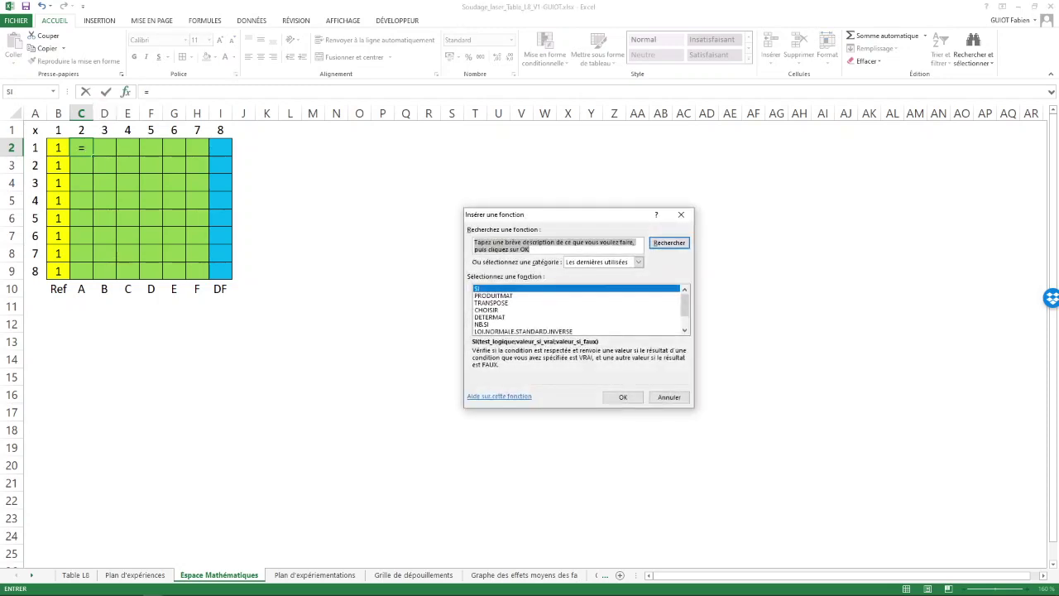
{"action": "key", "text": "Return"}
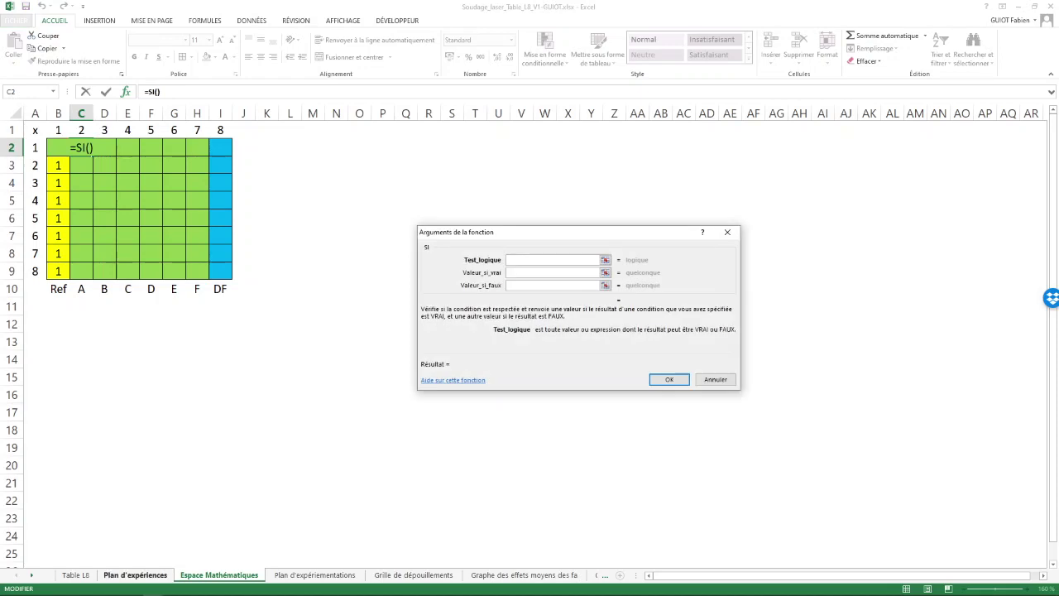
Complete the SI formula in C2 to test whether 'Plan d''expériences'!B3=1, returning -1 if true and 1 if false
{"action": "key", "text": "ctrl+Page_Up"}
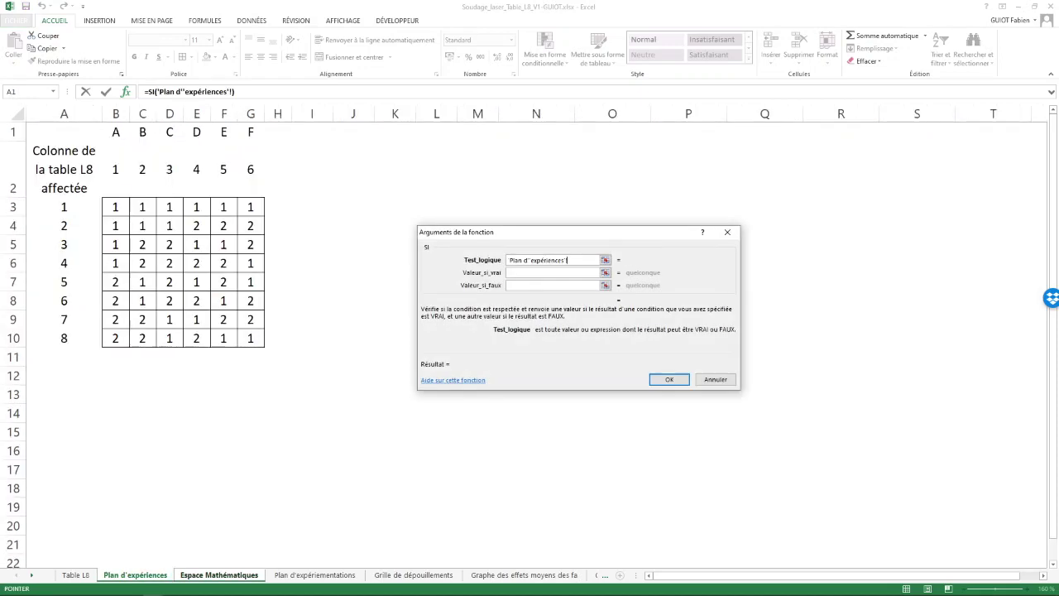
{"action": "left_click", "coordinate": [115, 207]}
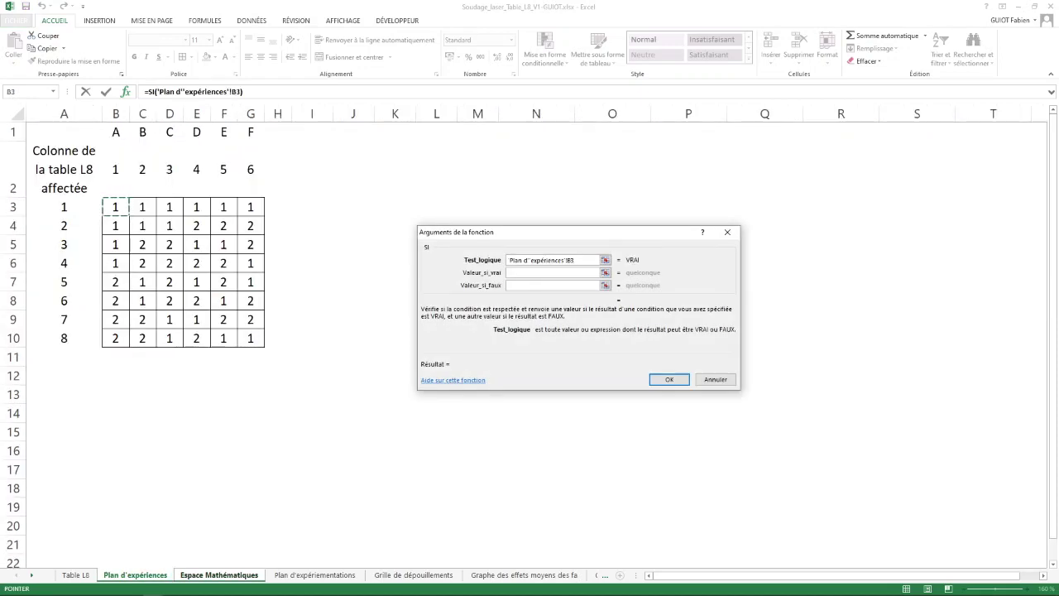
{"action": "type", "text": "=1"}
{"action": "left_click", "coordinate": [553, 272]}
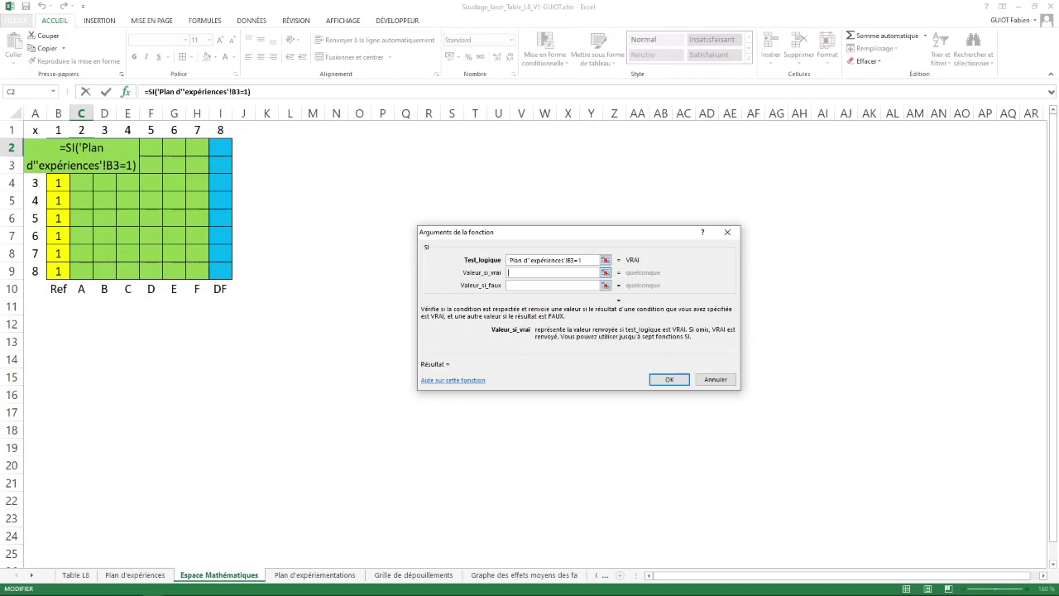
{"action": "type", "text": "-1"}
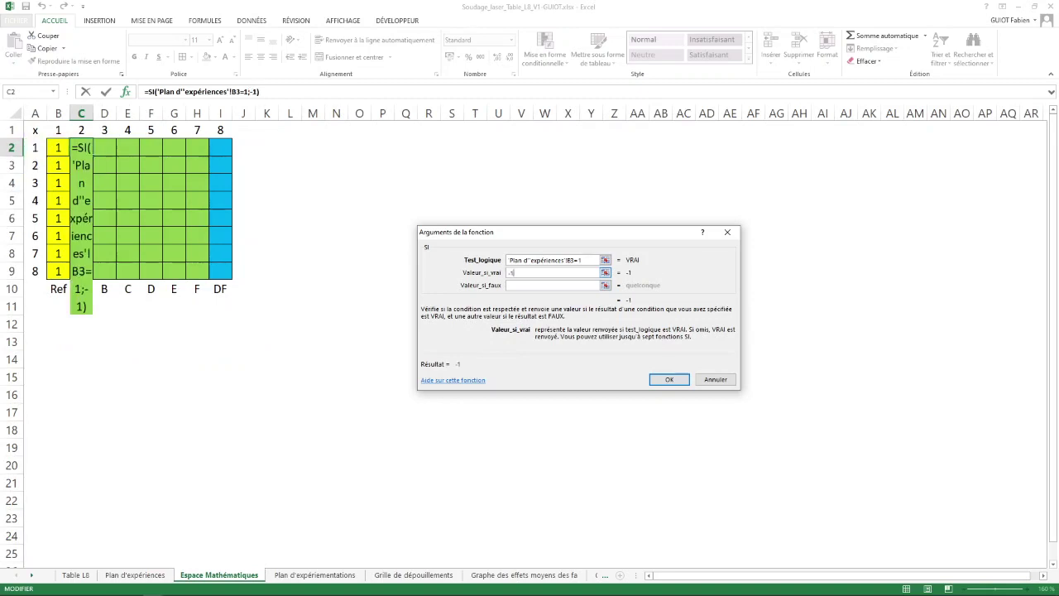
{"action": "key", "text": "Tab"}
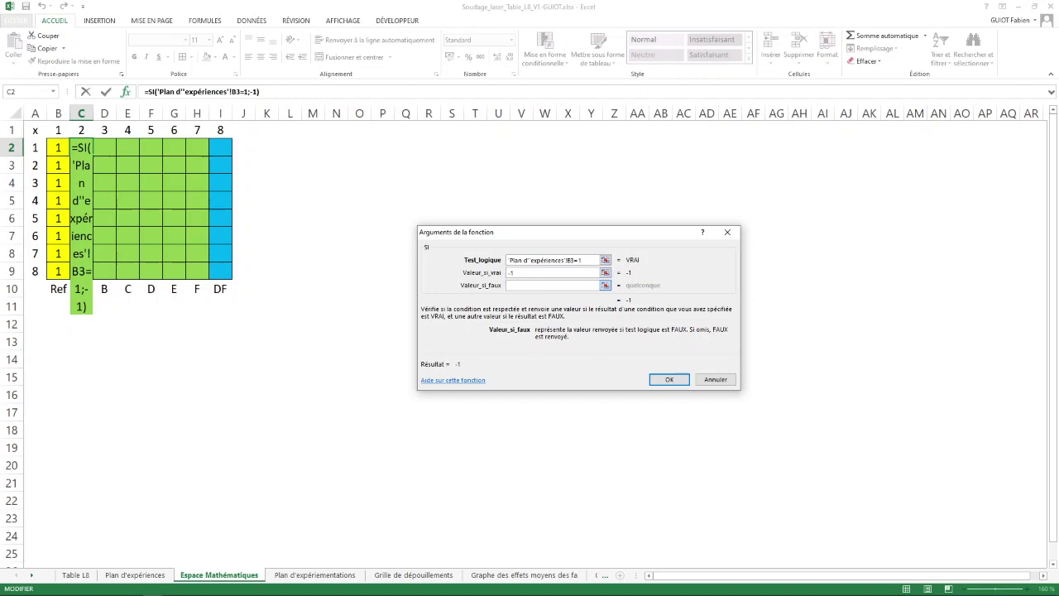
{"action": "type", "text": "1"}
{"action": "key", "text": "Return"}
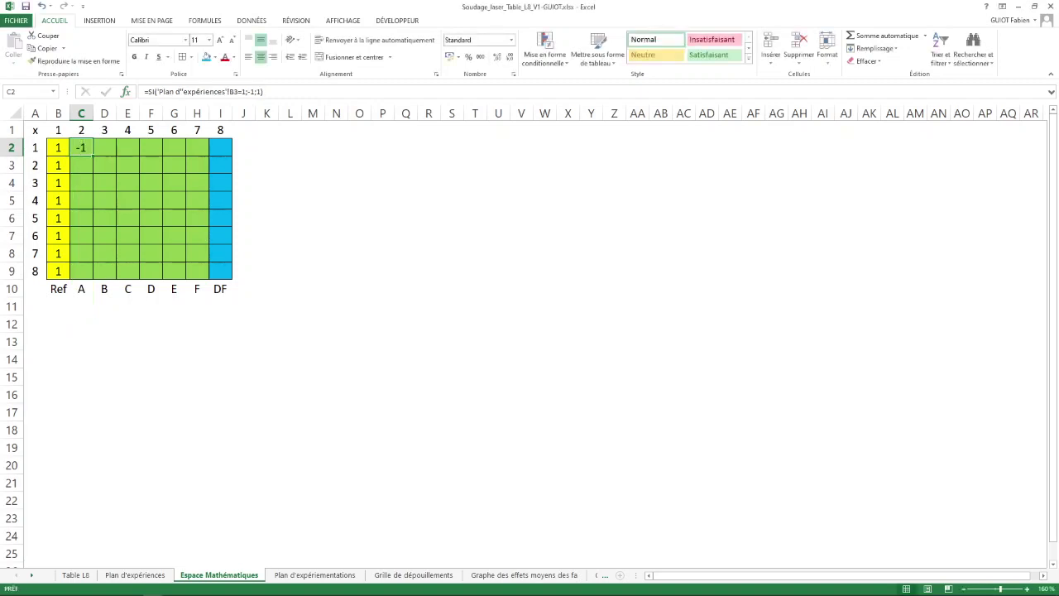
Fill the C2 formula across the factor range C2:H9 and check it against factors A to F on the Plan d'expériences sheet
{"action": "left_click_drag", "start_coordinate": [92, 156], "coordinate": [210, 280]}
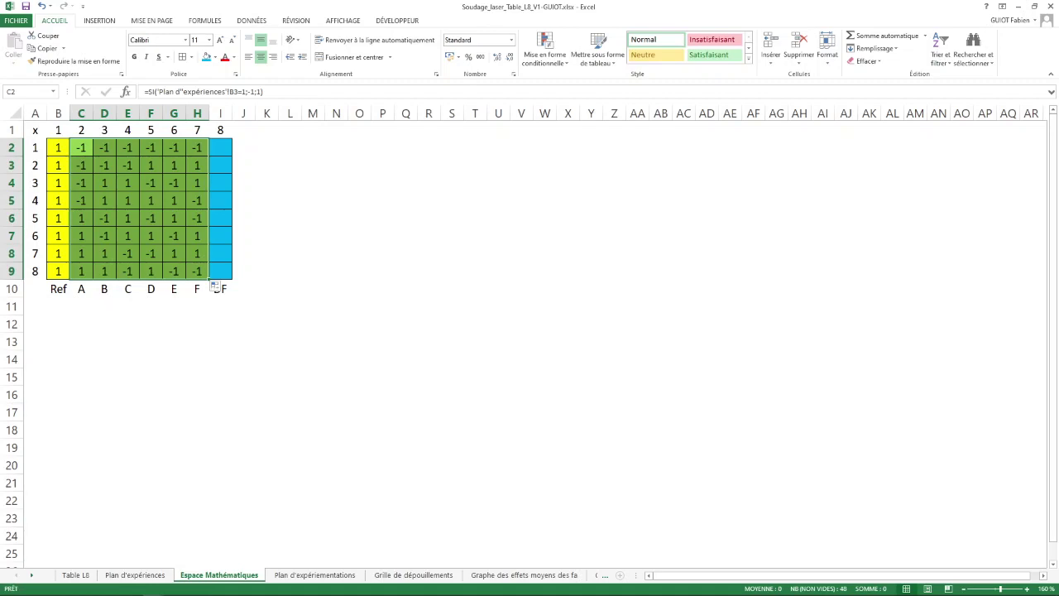
{"action": "left_click", "coordinate": [135, 574]}
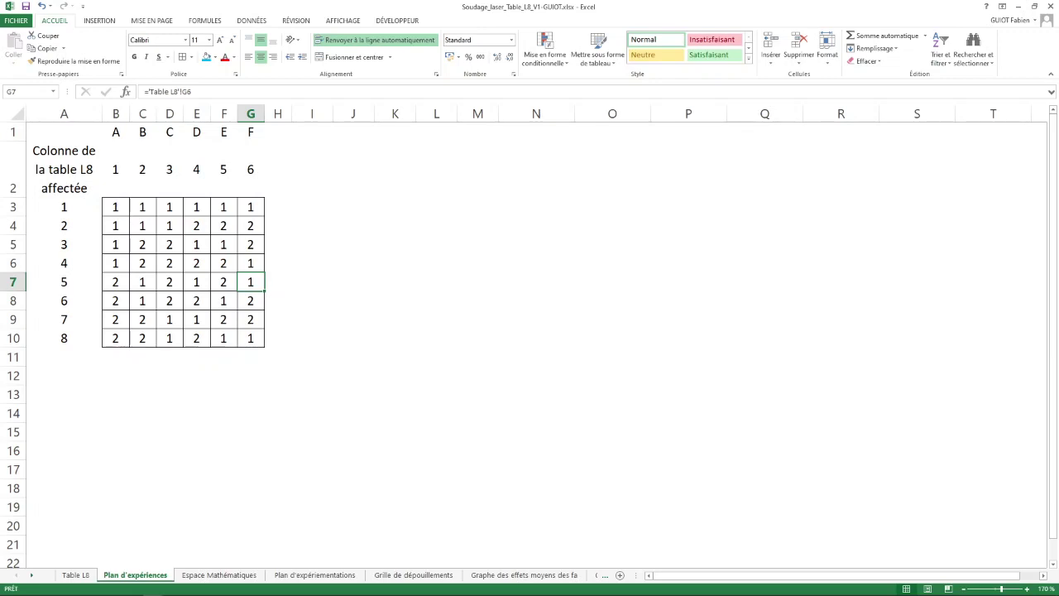
{"action": "left_click_drag", "start_coordinate": [116, 132], "coordinate": [250, 132]}
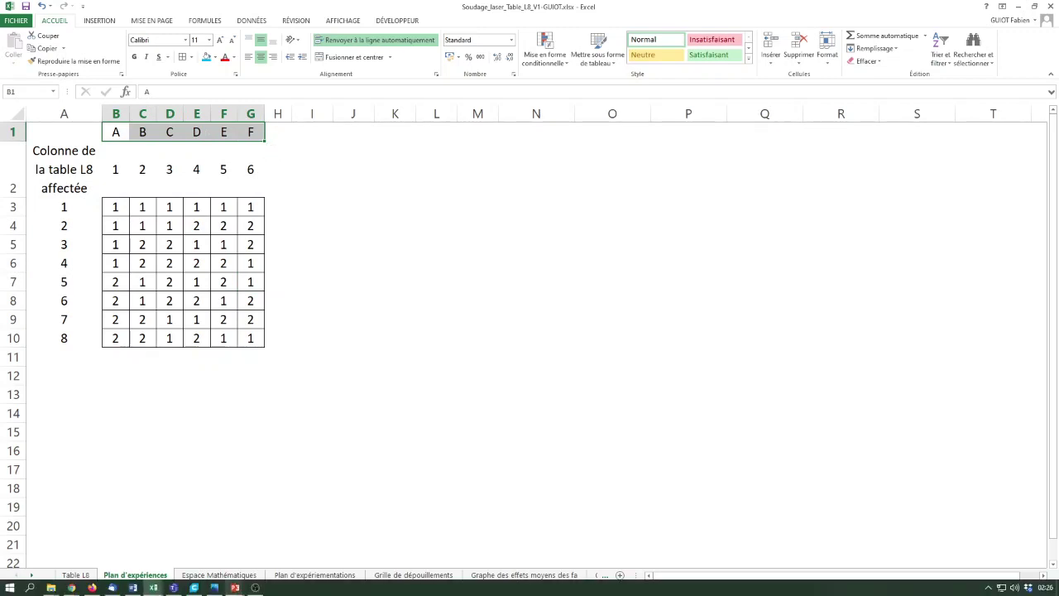
{"action": "left_click", "coordinate": [219, 574]}
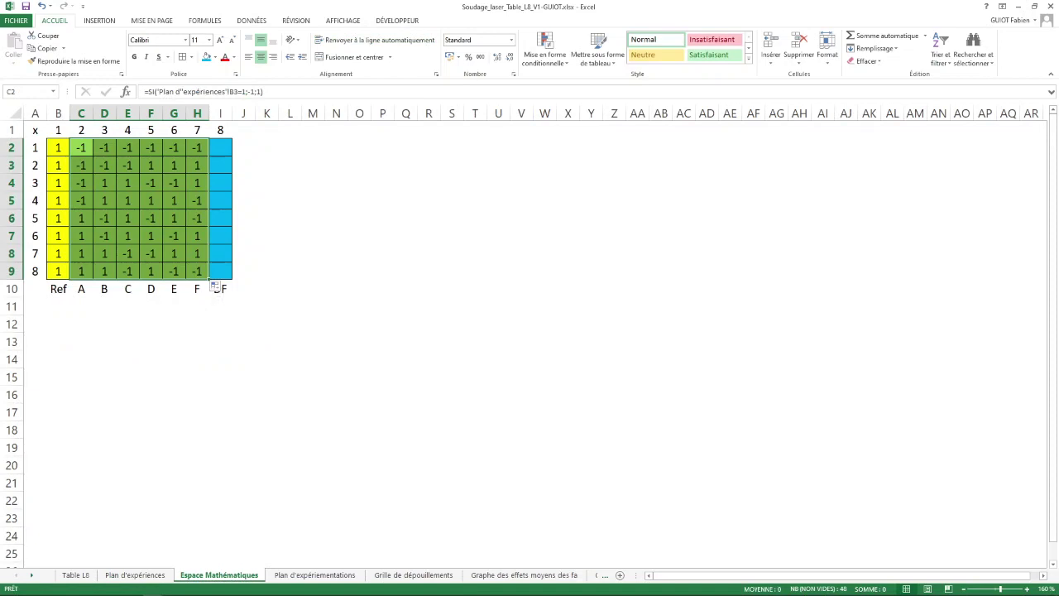
{"action": "left_click", "coordinate": [220, 148]}
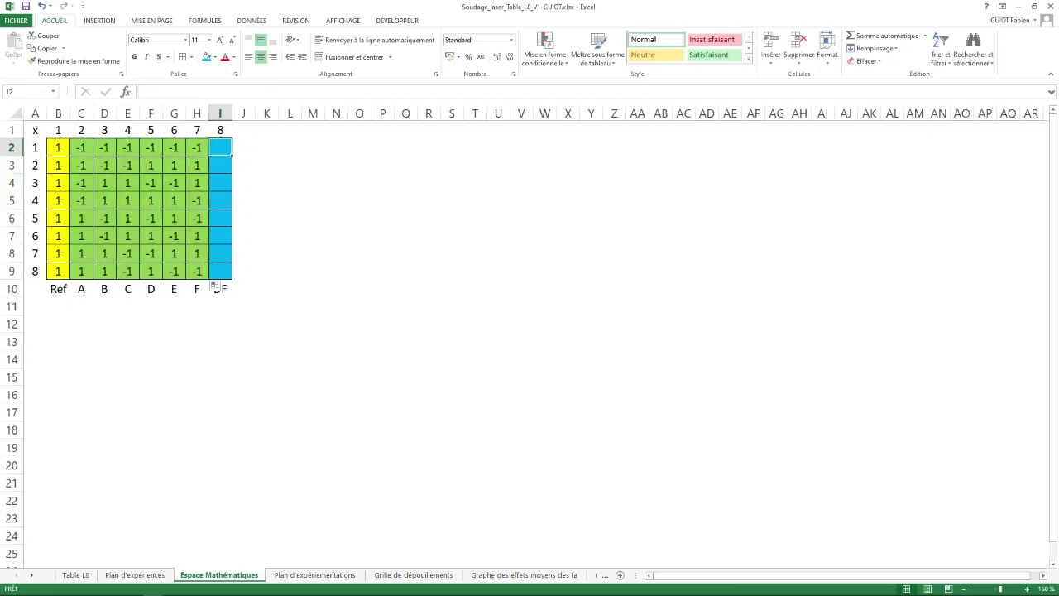
{"action": "type", "text": "="}
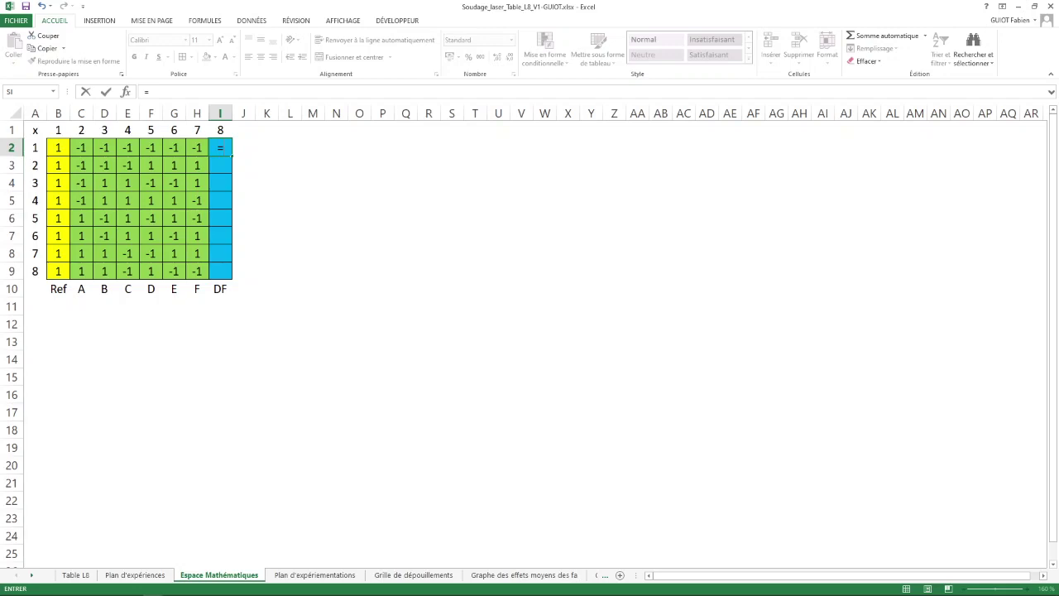
{"action": "left_click", "coordinate": [155, 150]}
{"action": "type", "text": "µ"}
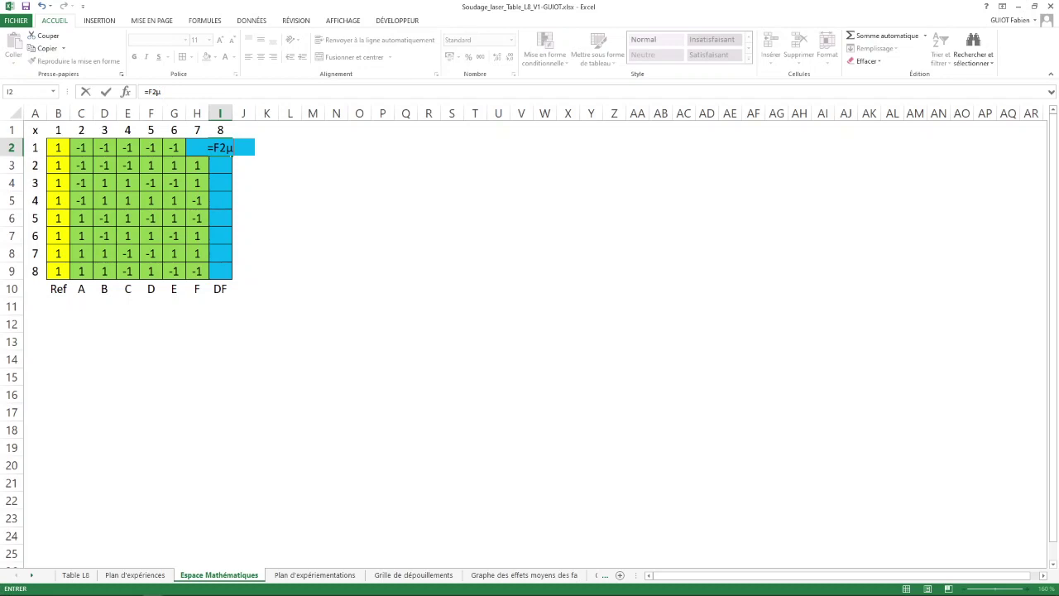
{"action": "key", "text": "BackSpace"}
{"action": "key", "text": "BackSpace"}
{"action": "key", "text": "BackSpace"}
{"action": "left_click", "coordinate": [289, 236]}
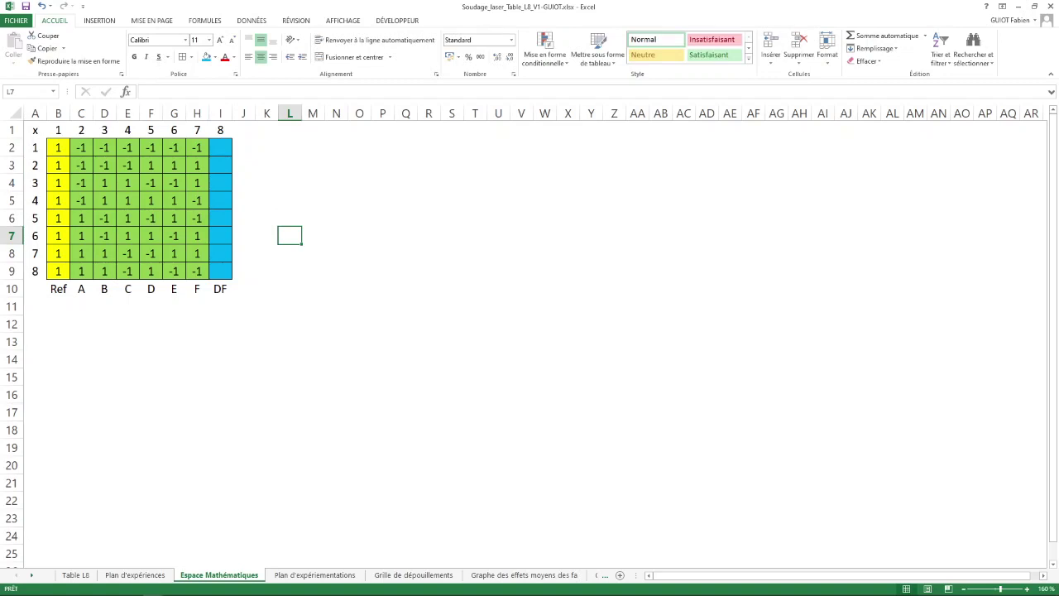
Enter the interaction formula =H2*F2 in I2 and fill it down the DF column to I9
{"action": "left_click", "coordinate": [220, 147]}
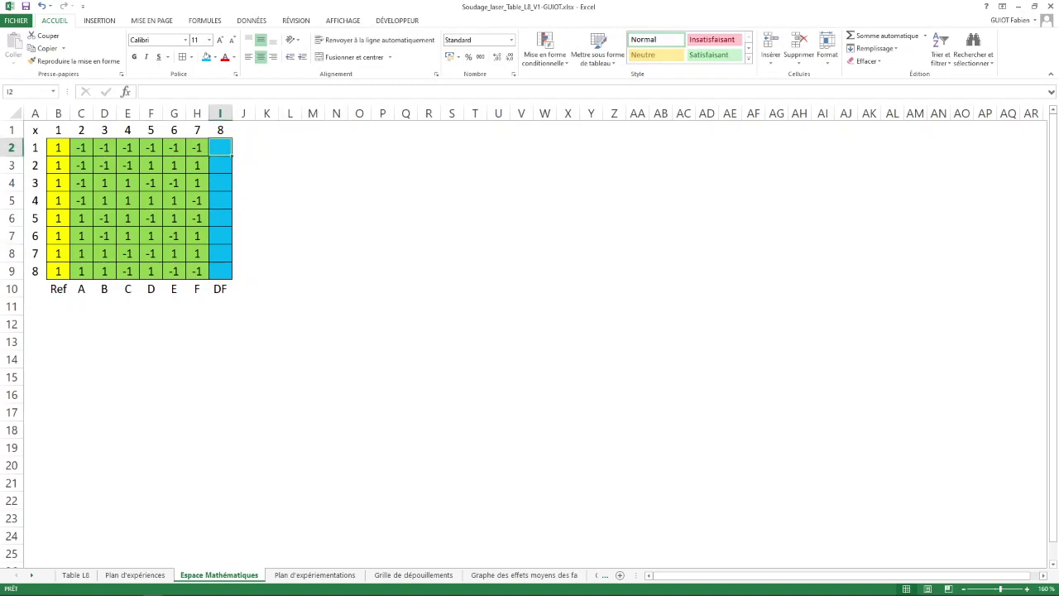
{"action": "type", "text": "="}
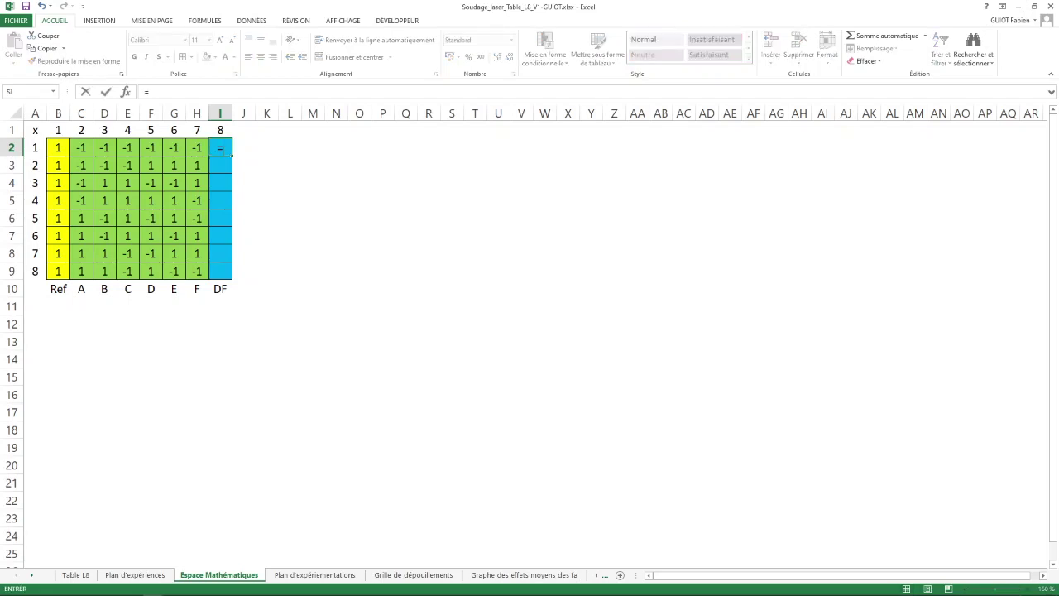
{"action": "key", "text": "Left"}
{"action": "type", "text": "*"}
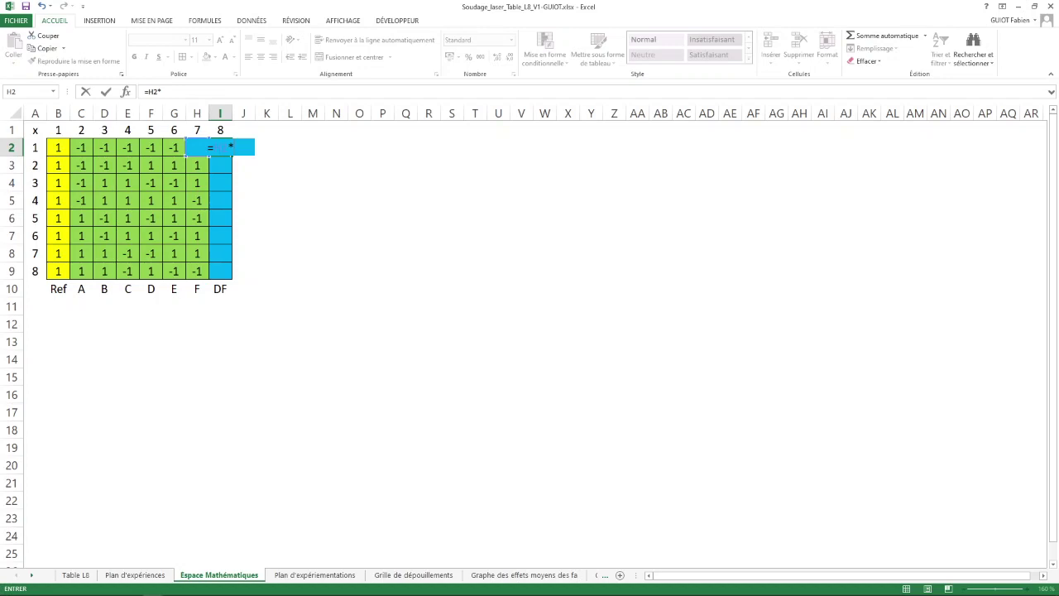
{"action": "key", "text": "Left"}
{"action": "key", "text": "Left"}
{"action": "key", "text": "Left"}
{"action": "key", "text": "Return"}
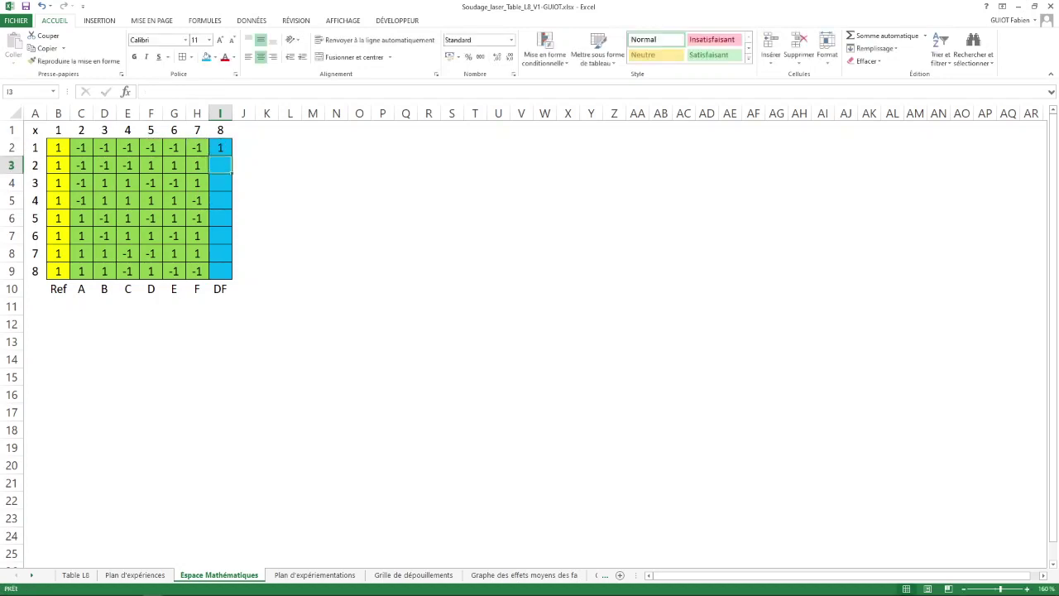
{"action": "key", "text": "Up"}
{"action": "double_click", "coordinate": [232, 156]}
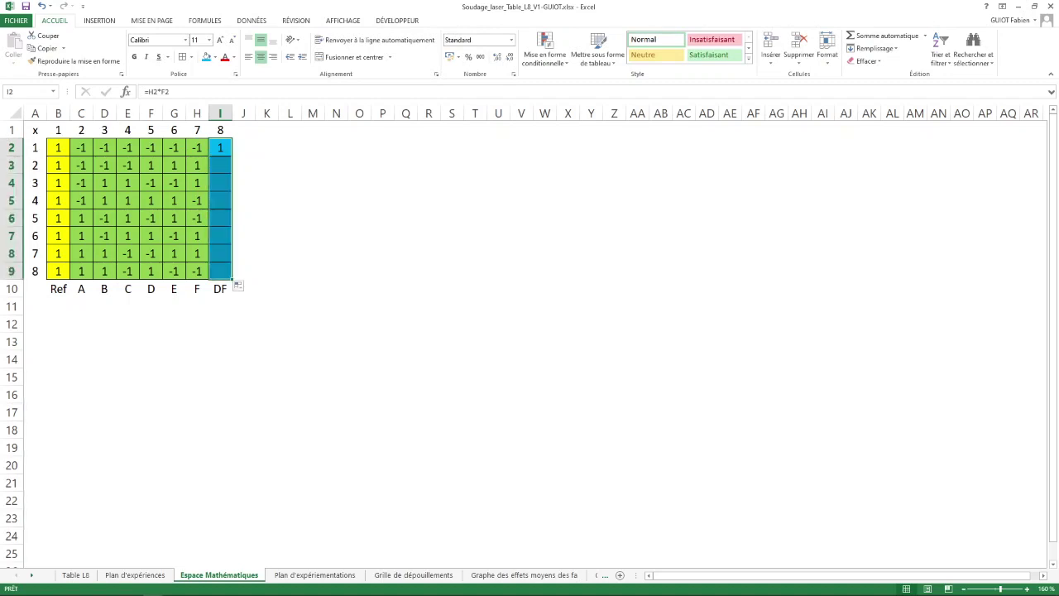
{"action": "left_click", "coordinate": [266, 254]}
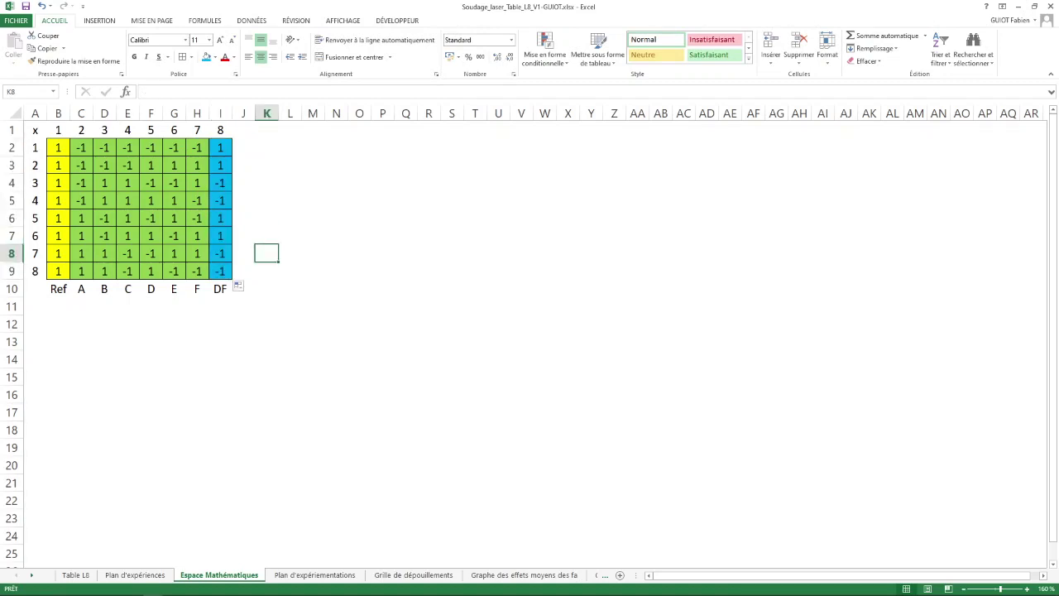
{"action": "left_click", "coordinate": [266, 130]}
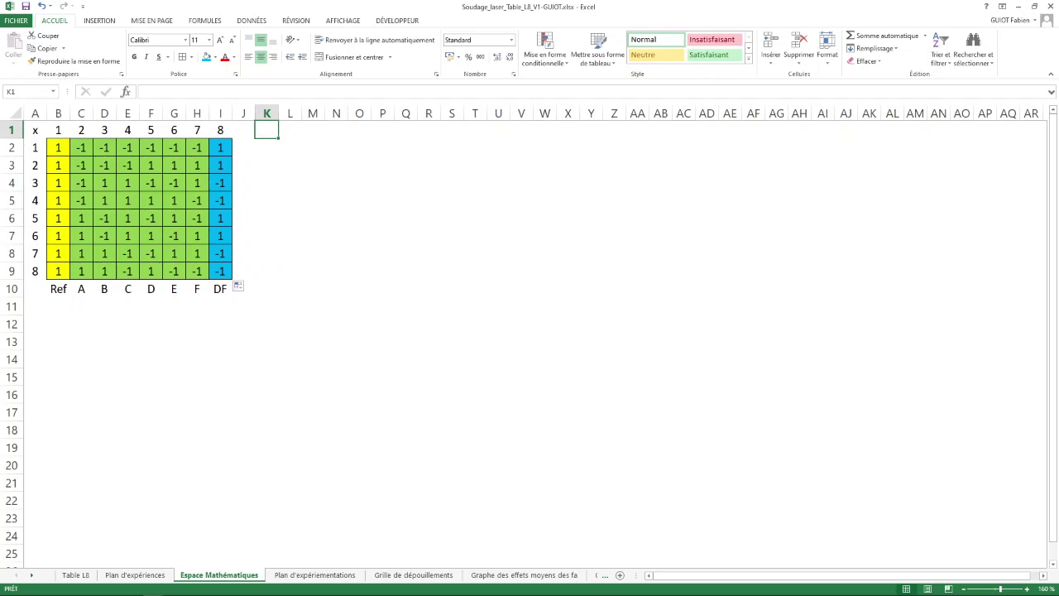
{"action": "key", "text": "alt+Tab"}
{"action": "key", "text": "alt+Tab"}
{"action": "key", "text": "alt+Tab"}
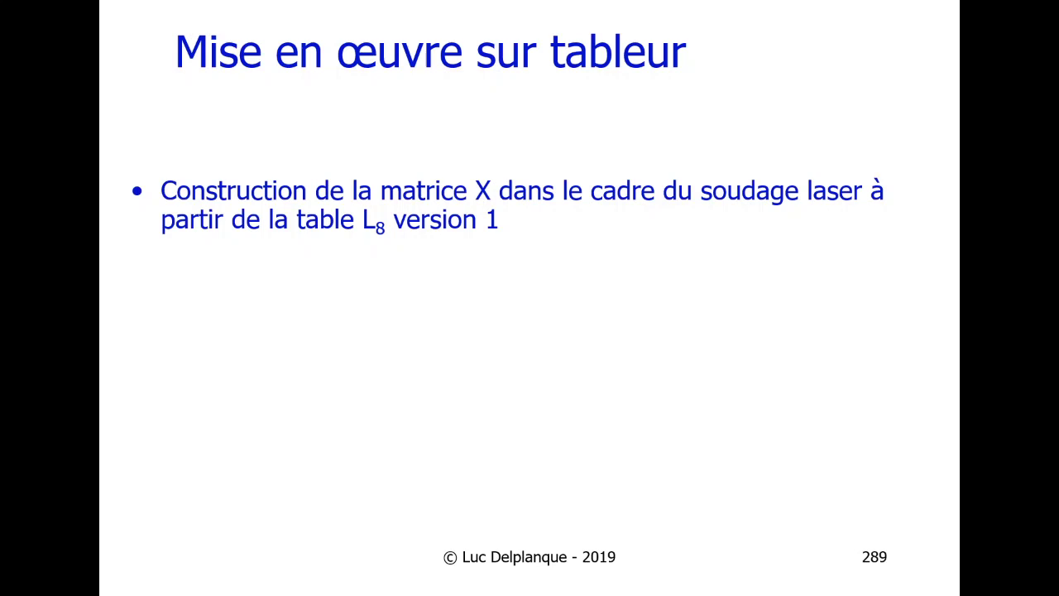
{"action": "left_click_drag", "start_coordinate": [427, 240], "coordinate": [510, 238]}
{"action": "key", "text": "Right"}
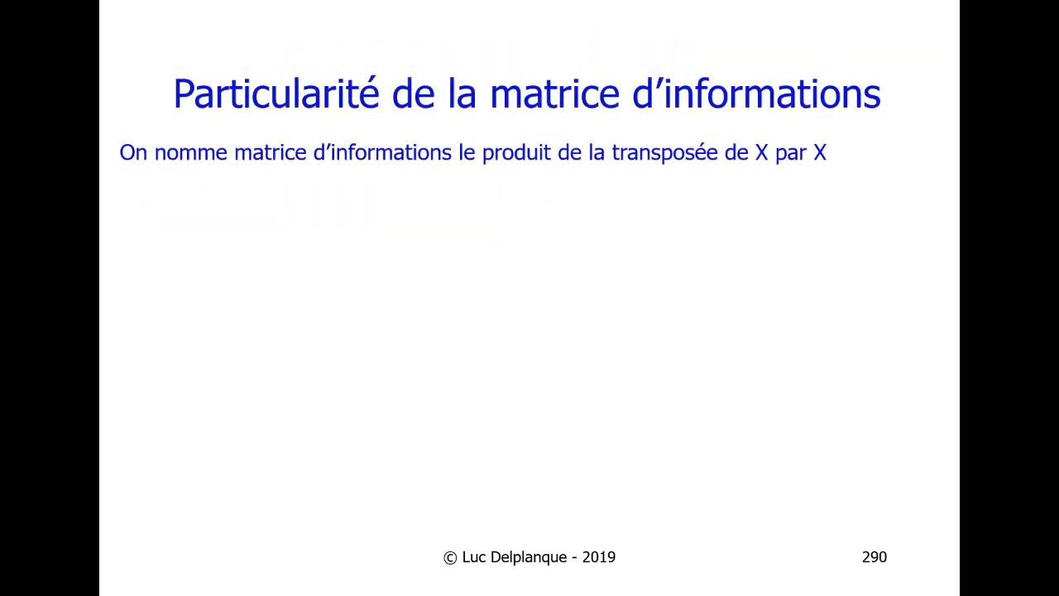
{"action": "key", "text": "Right"}
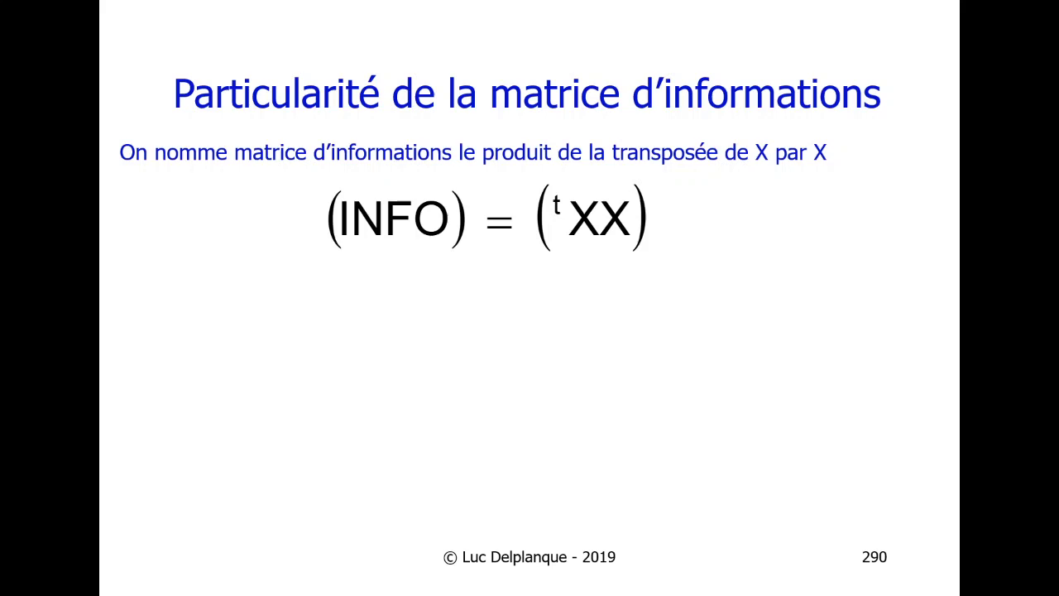
{"action": "mouse_move", "coordinate": [616, 195]}
{"action": "left_mouse_down"}
{"action": "mouse_move", "coordinate": [603, 202]}
{"action": "mouse_move", "coordinate": [614, 233]}
{"action": "mouse_move", "coordinate": [627, 200]}
{"action": "left_mouse_up"}
{"action": "mouse_move", "coordinate": [601, 222]}
{"action": "left_mouse_down"}
{"action": "mouse_move", "coordinate": [597, 205]}
{"action": "mouse_move", "coordinate": [550, 187]}
{"action": "mouse_move", "coordinate": [577, 241]}
{"action": "mouse_move", "coordinate": [597, 215]}
{"action": "left_mouse_up"}
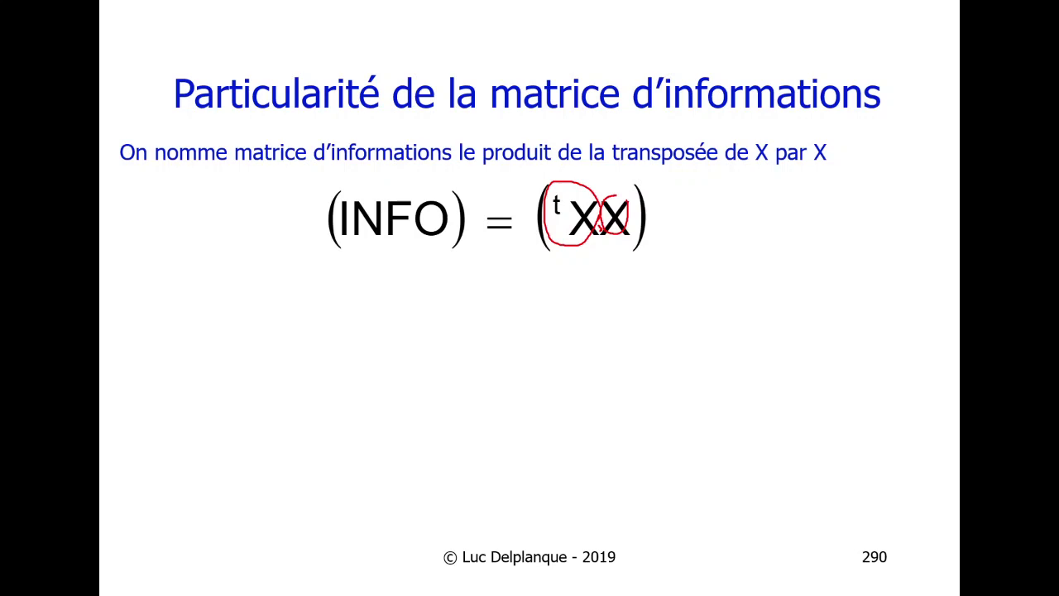
{"action": "key", "text": "Right"}
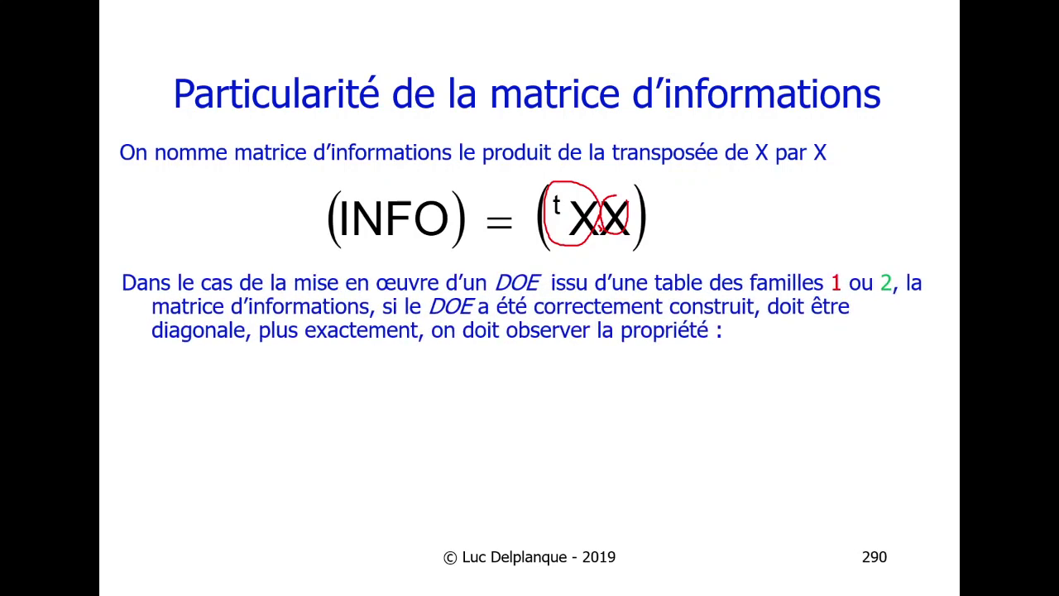
{"action": "key", "text": "Right"}
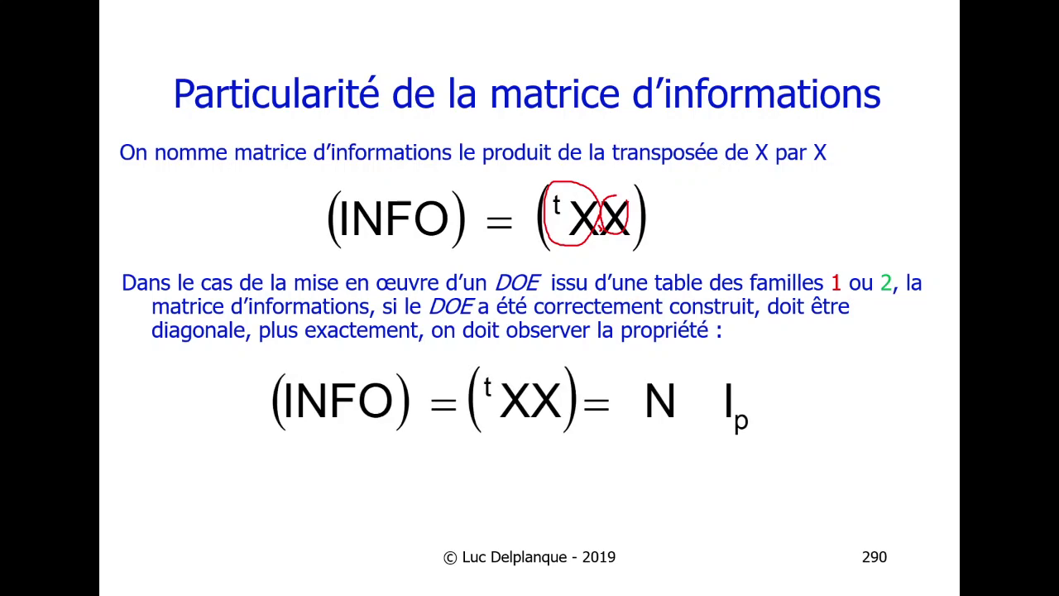
{"action": "key", "text": "Right"}
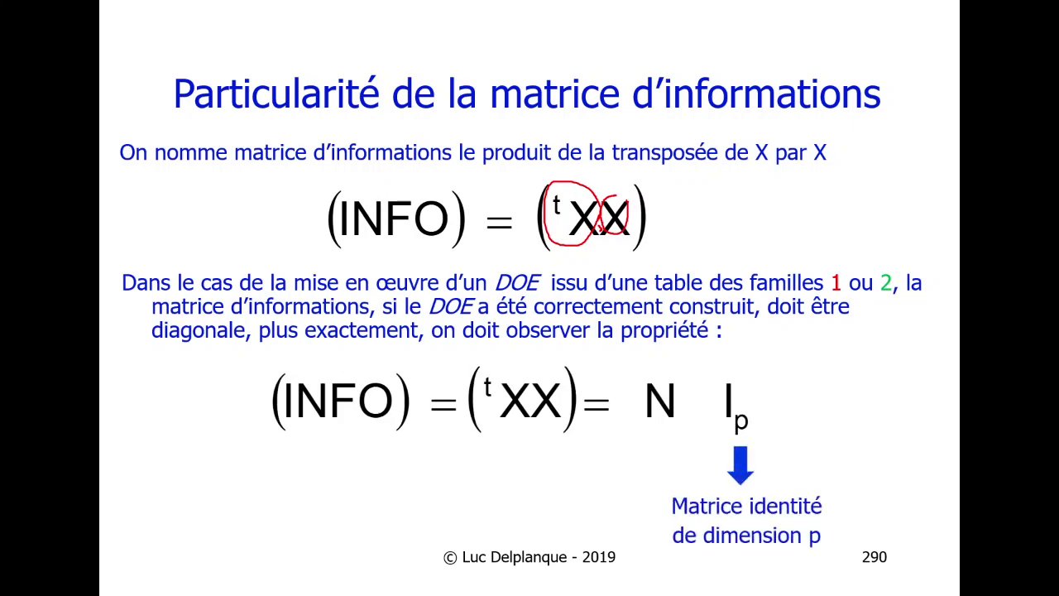
{"action": "key", "text": "Right"}
{"action": "key", "text": "Right"}
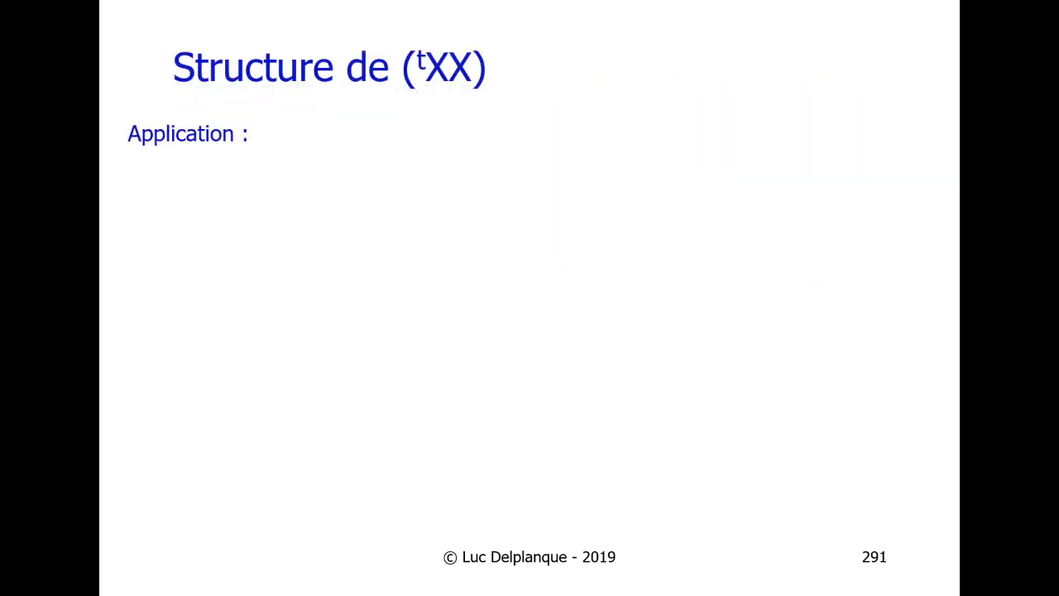
{"action": "key", "text": "Right"}
{"action": "key", "text": "Right"}
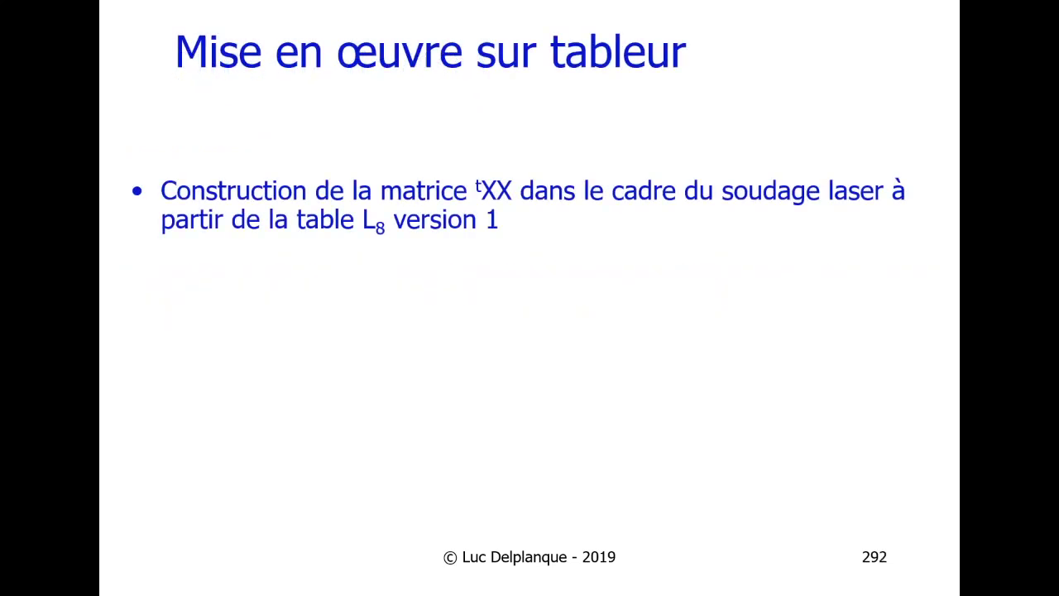
Return to the Excel workbook and label cell K1 as Tx for the transposed matrix
{"action": "key", "text": "alt+Tab"}
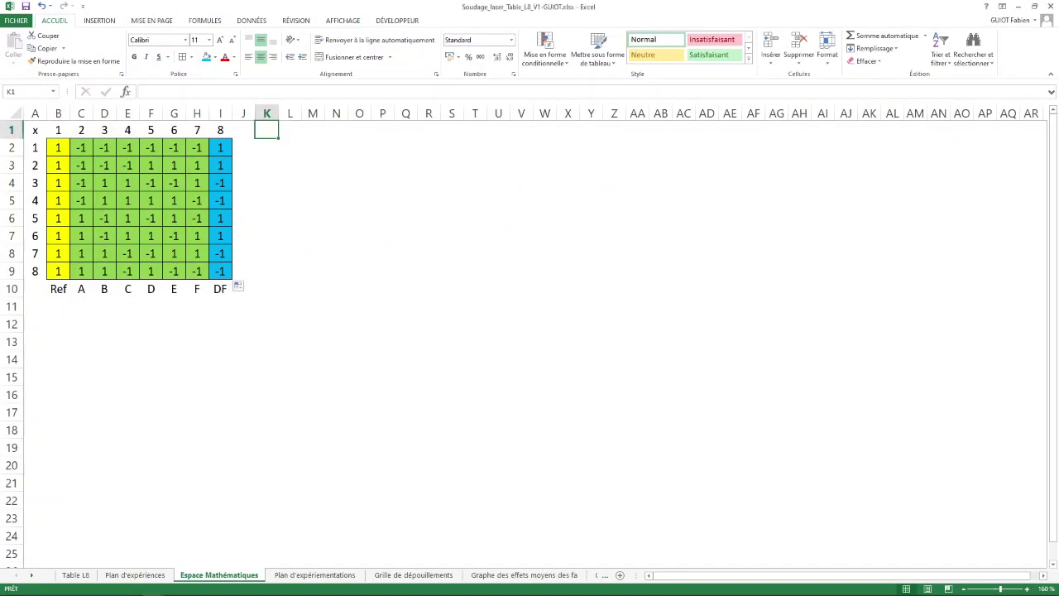
{"action": "type", "text": "Tx"}
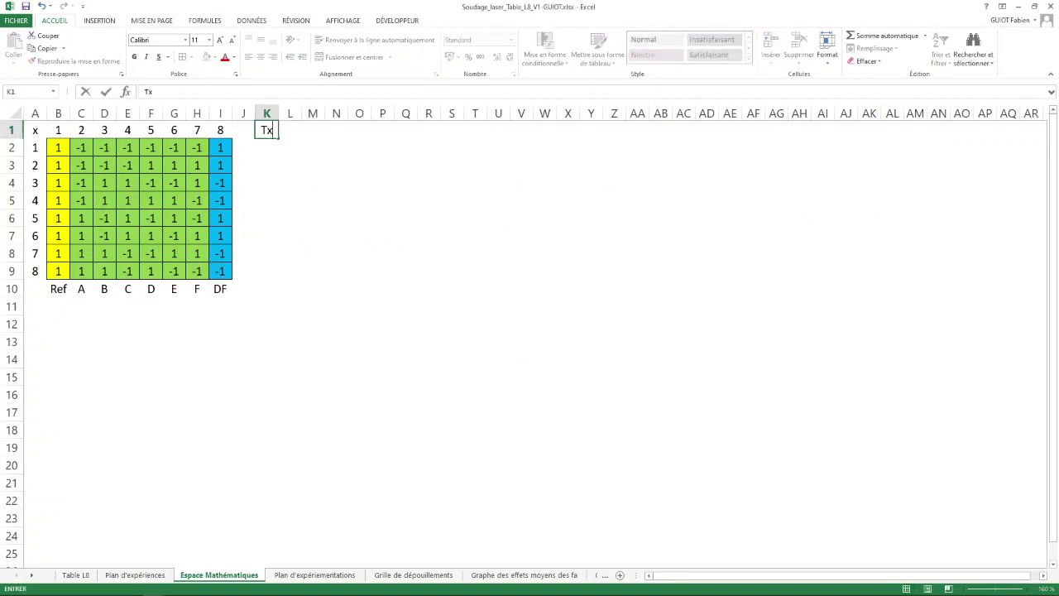
{"action": "key", "text": "BackSpace"}
{"action": "key", "text": "BackSpace"}
{"action": "type", "text": "tx"}
{"action": "key", "text": "Tab"}
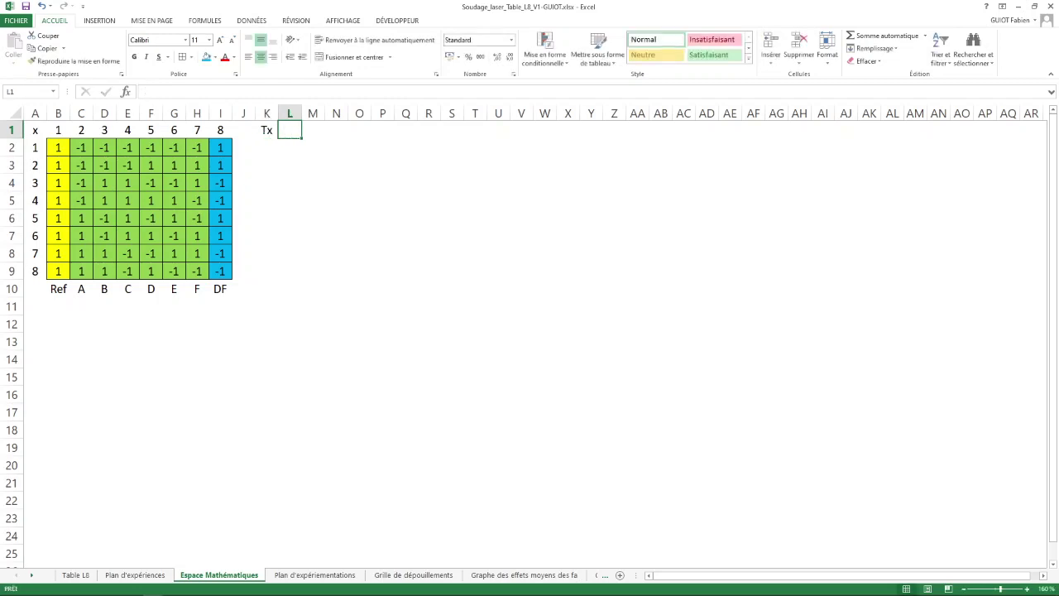
Copy the numbers 1 to 8 from B1:I1 into L1:S1, and paste them transposed into K2:K9 as row headings
{"action": "left_click_drag", "start_coordinate": [58, 130], "coordinate": [220, 130]}
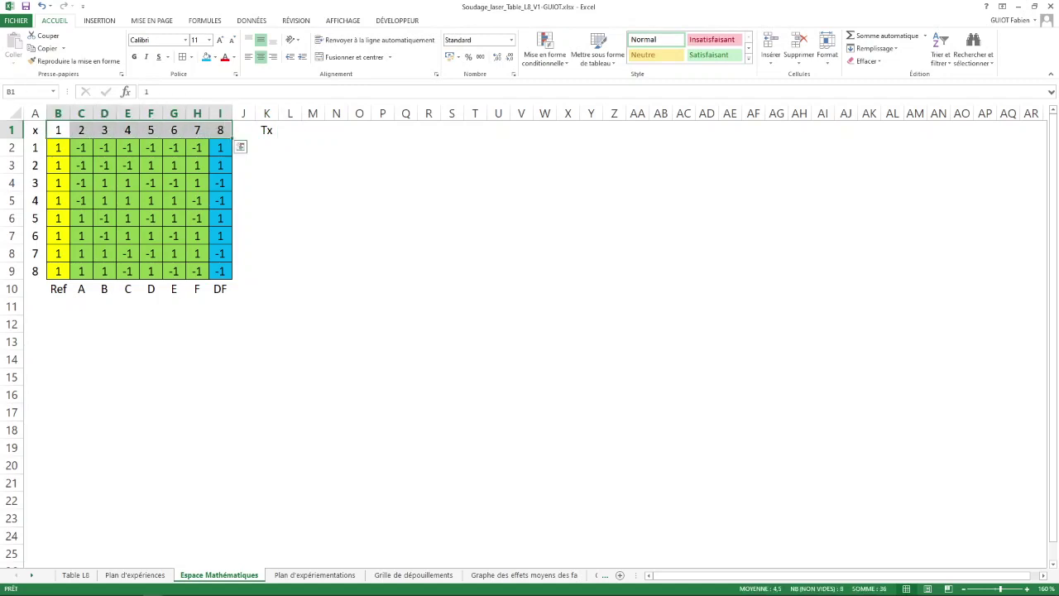
{"action": "key", "text": "ctrl+c"}
{"action": "left_click", "coordinate": [289, 130]}
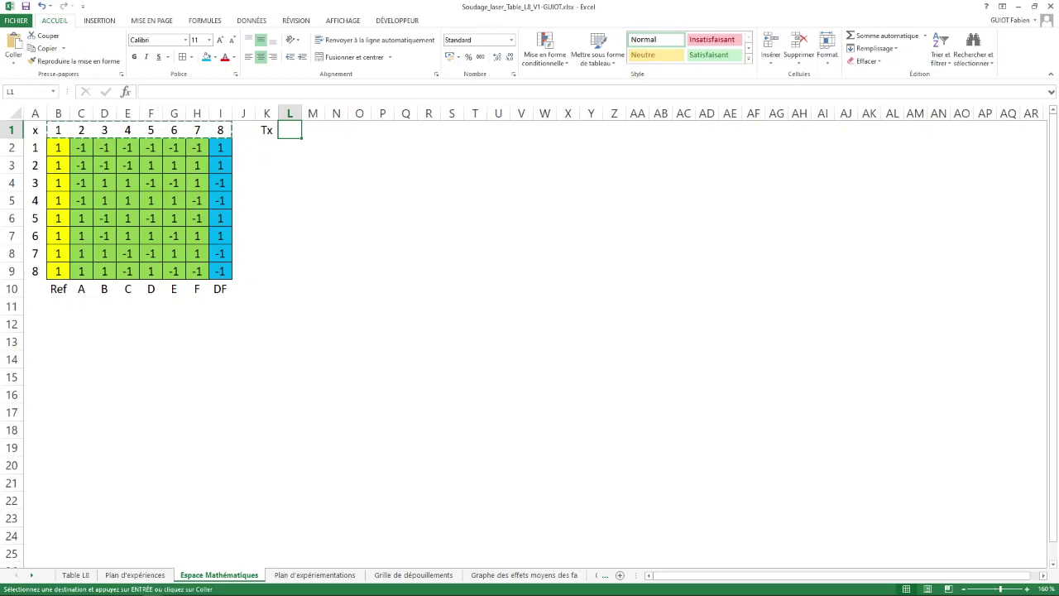
{"action": "key", "text": "ctrl+v"}
{"action": "left_click", "coordinate": [266, 148]}
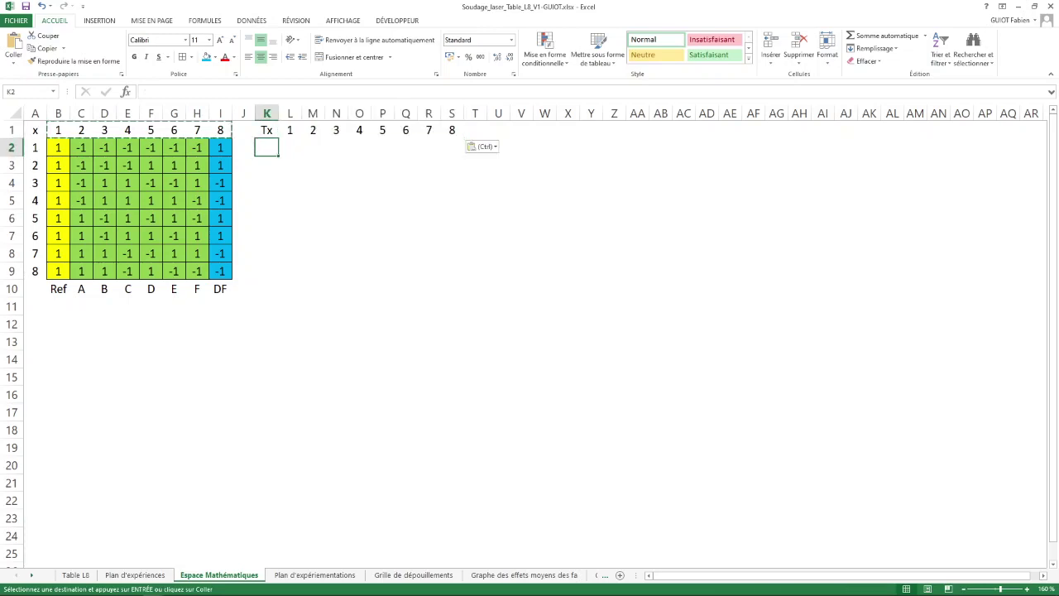
{"action": "right_click", "coordinate": [270, 149]}
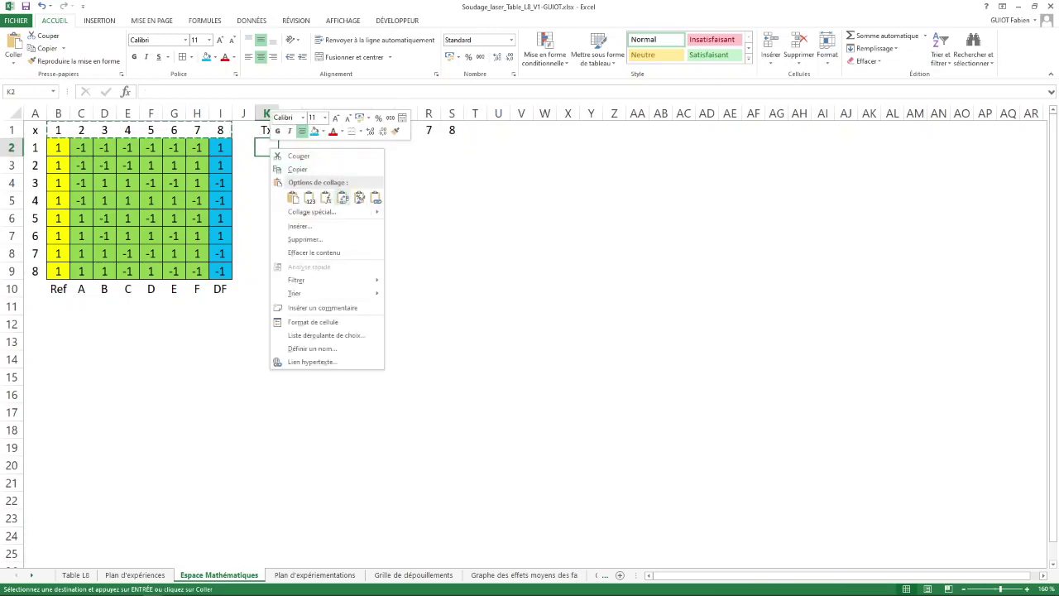
{"action": "left_click", "coordinate": [342, 198]}
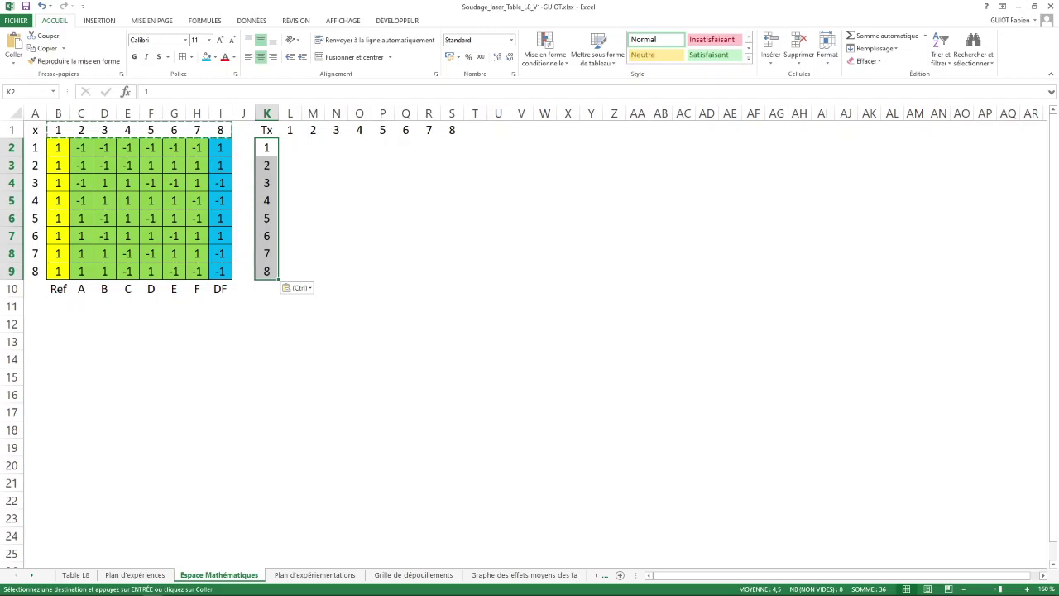
Add borders to all cells of L2:S9 and name that range tx
{"action": "left_click_drag", "start_coordinate": [290, 147], "coordinate": [454, 273]}
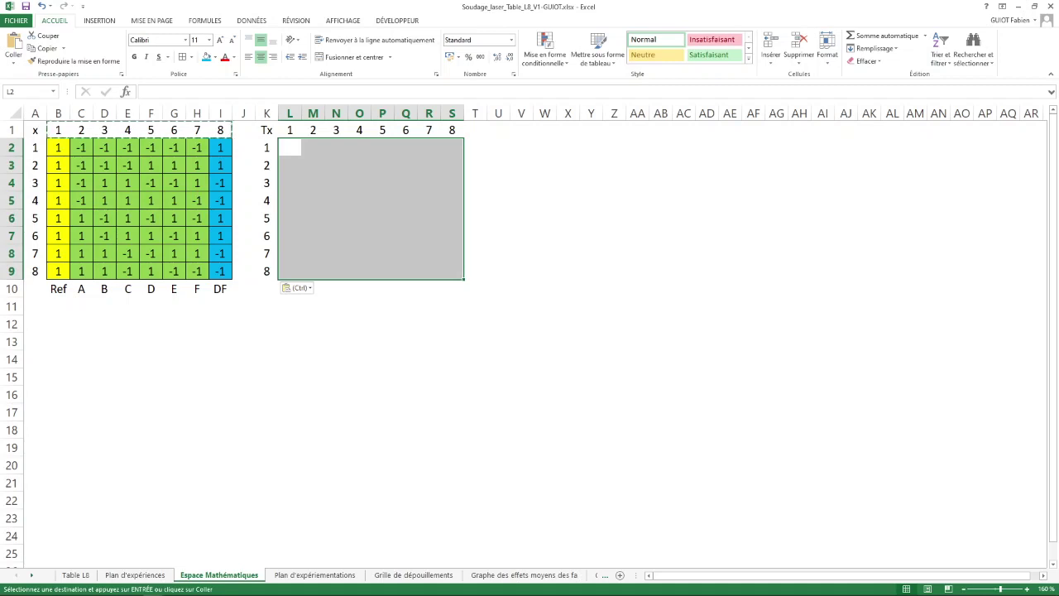
{"action": "key", "text": "Return"}
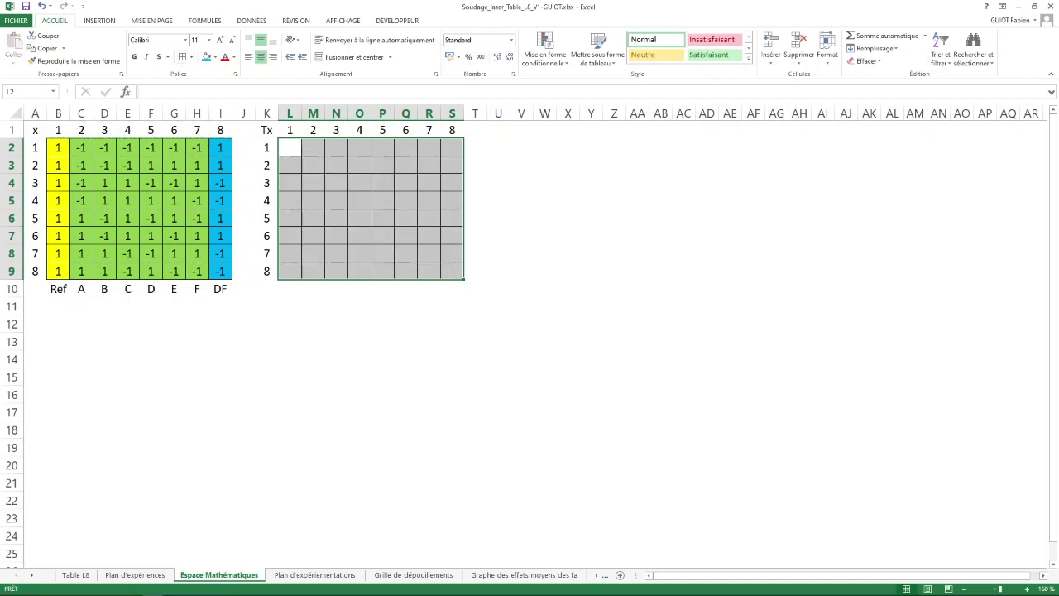
{"action": "left_click", "coordinate": [26, 92]}
{"action": "type", "text": "tx"}
{"action": "key", "text": "Return"}
Fill the range tx with the array formula =TRANSPOSE(x), finding the function by searching for Transpose, and check its first row
{"action": "type", "text": "+"}
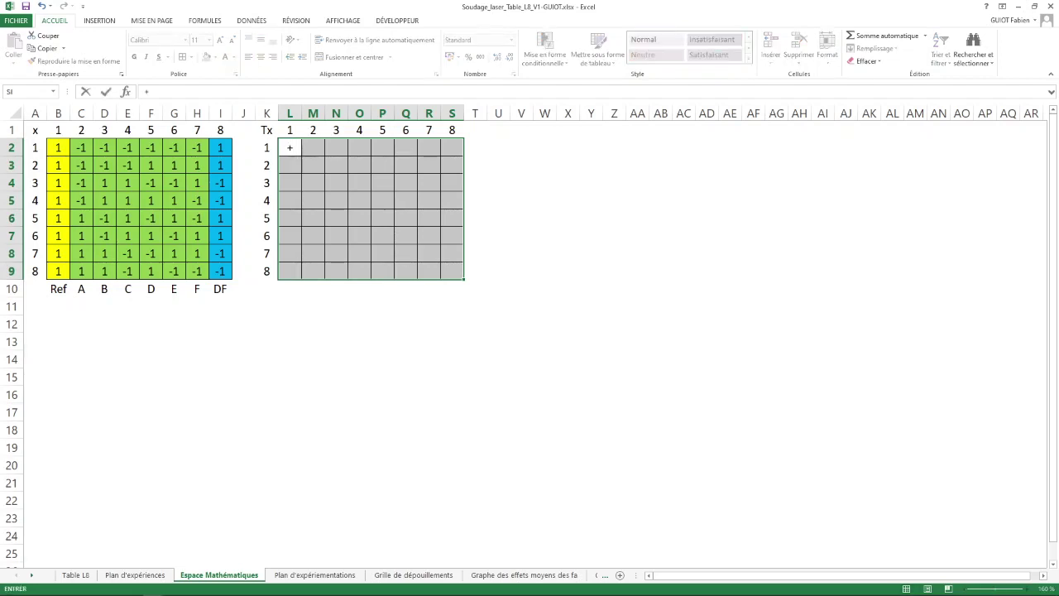
{"action": "key", "text": "BackSpace"}
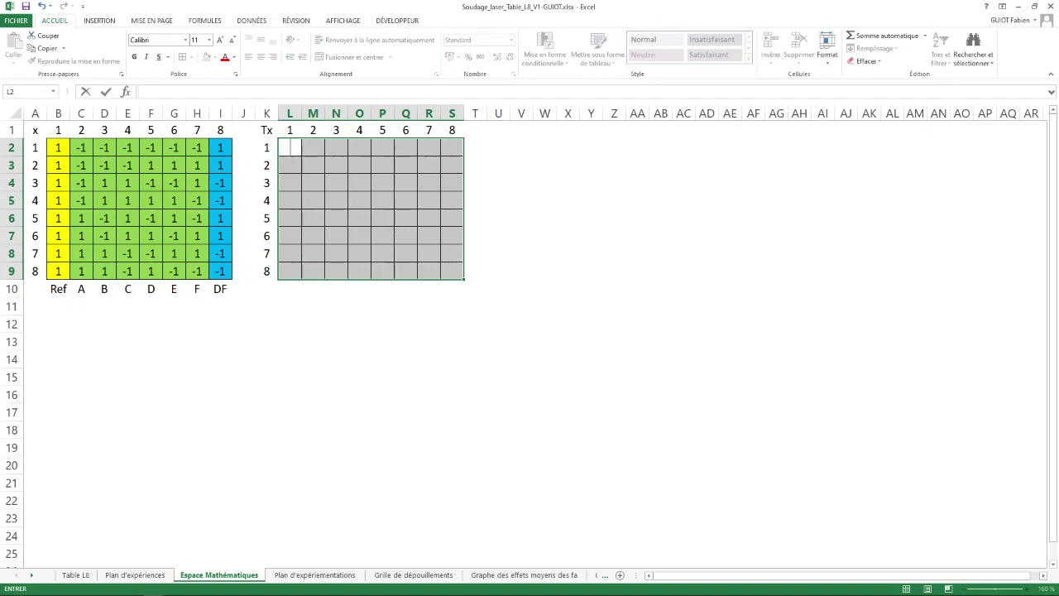
{"action": "type", "text": "="}
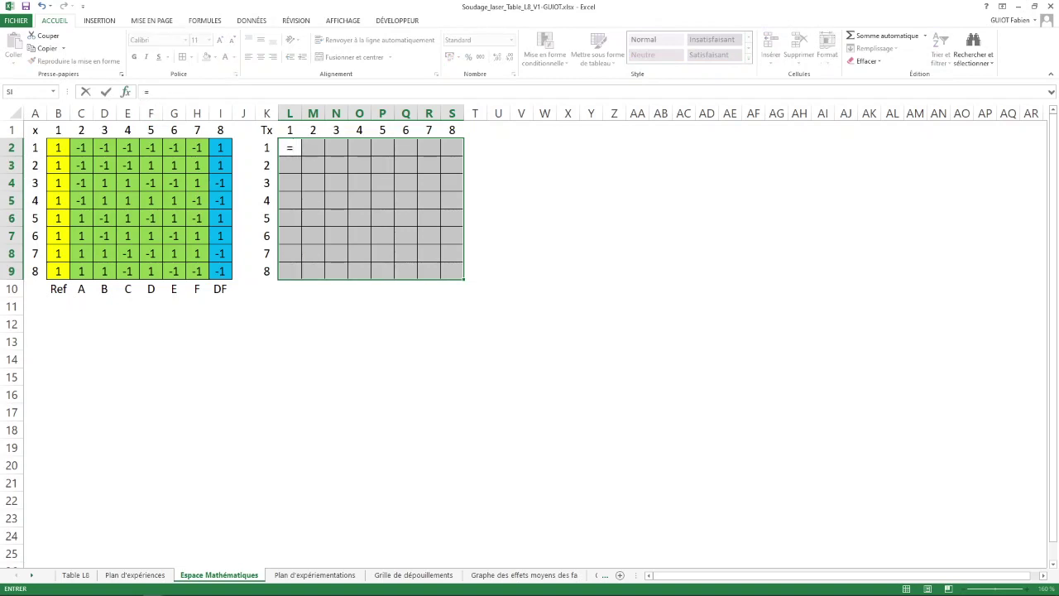
{"action": "key", "text": "shift+F3"}
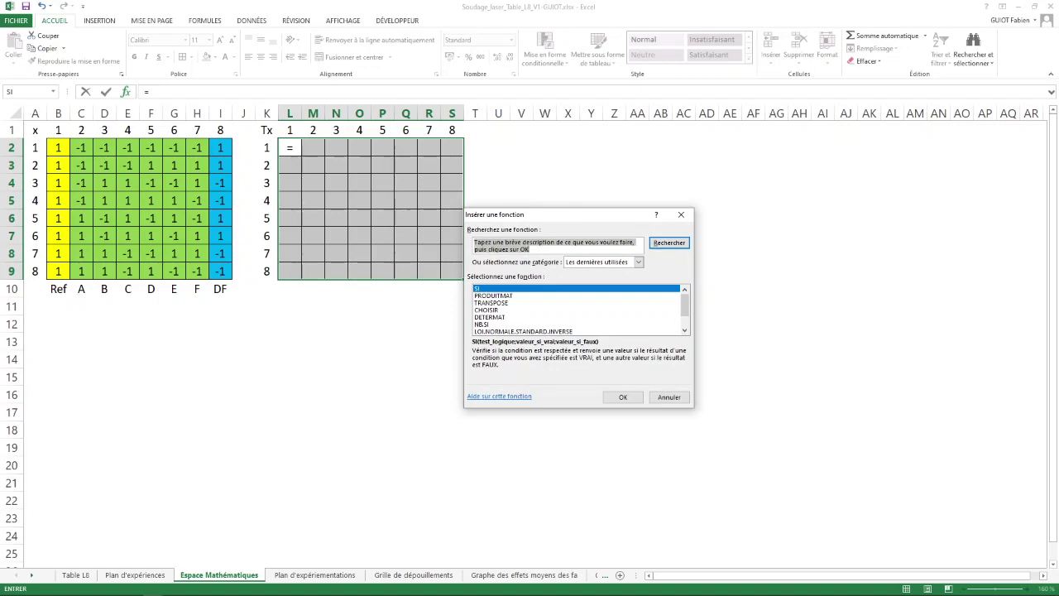
{"action": "type", "text": "Tr"}
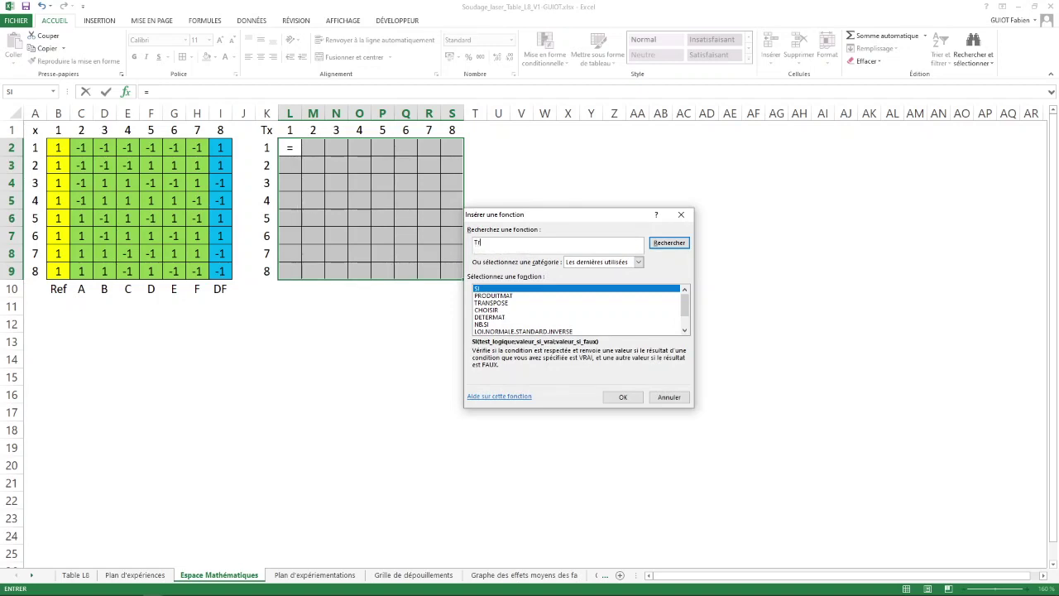
{"action": "type", "text": "anspose"}
{"action": "key", "text": "Return"}
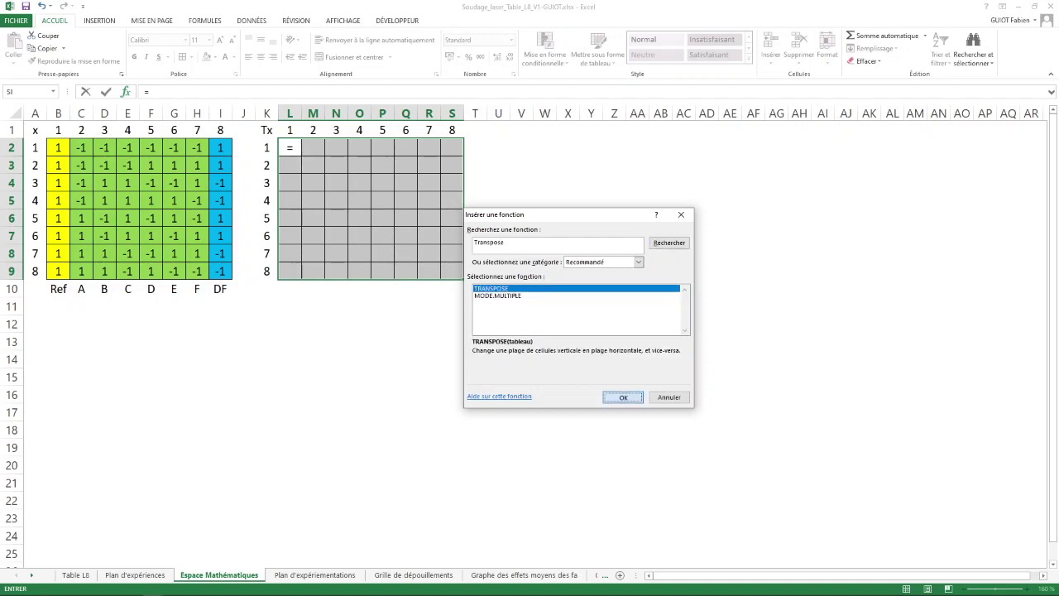
{"action": "key", "text": "Return"}
{"action": "left_click_drag", "start_coordinate": [570, 256], "coordinate": [669, 234]}
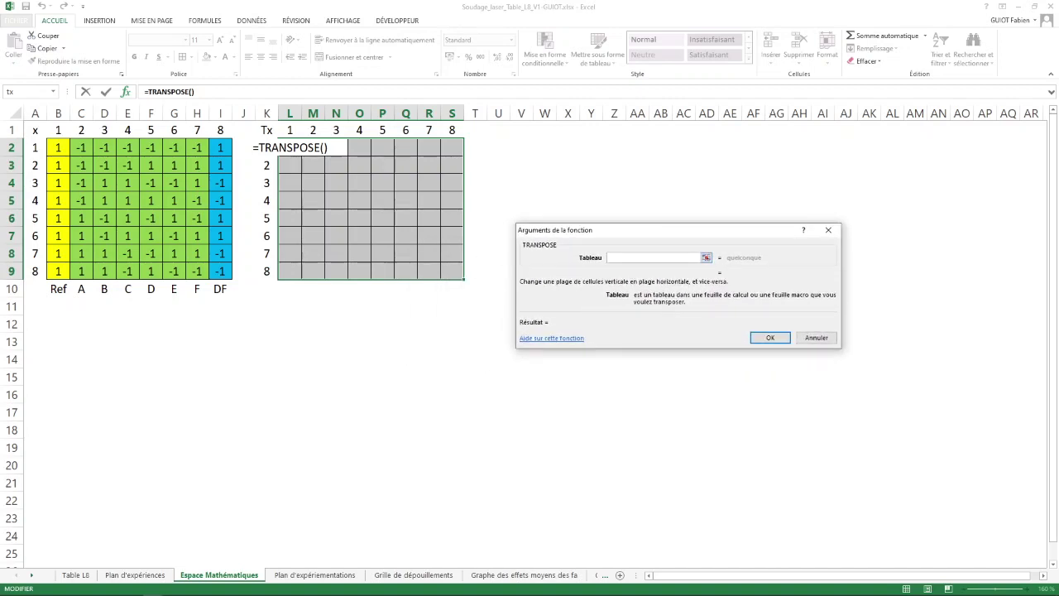
{"action": "type", "text": "x"}
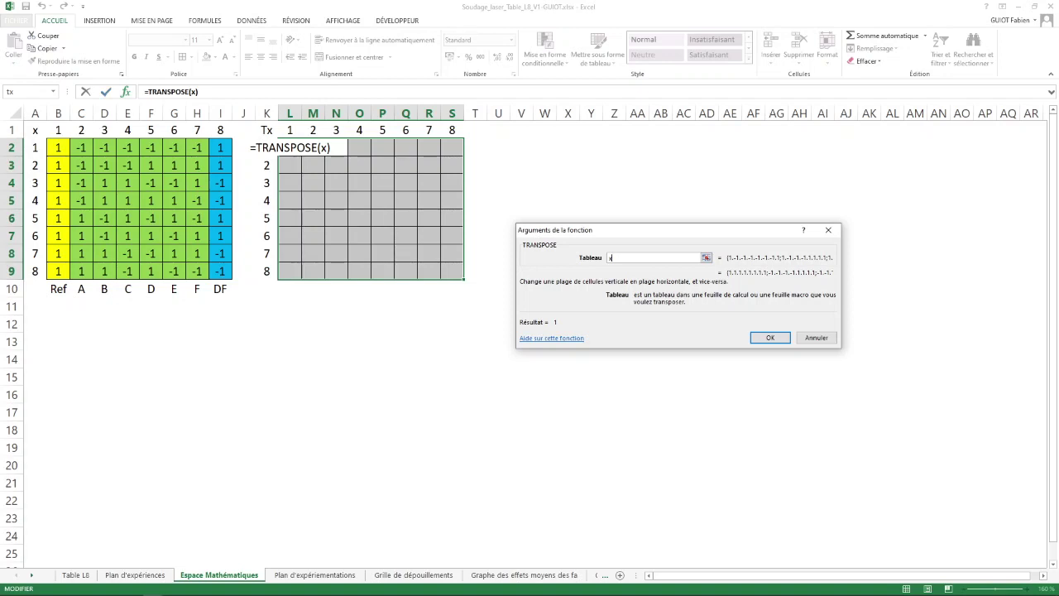
{"action": "key", "text": "ctrl+shift+Return"}
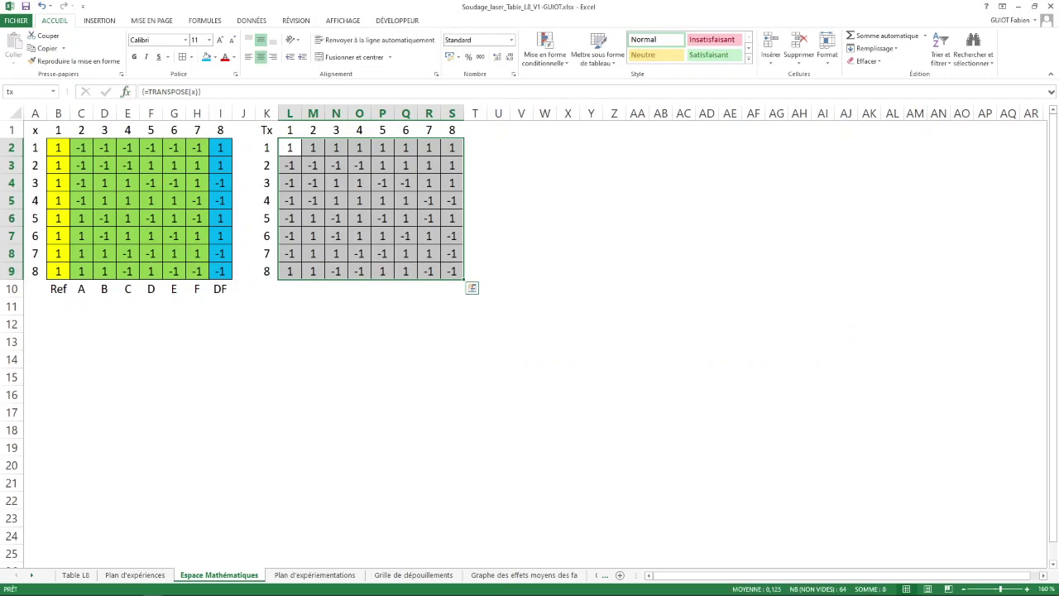
{"action": "left_click", "coordinate": [312, 165]}
{"action": "left_click_drag", "start_coordinate": [290, 148], "coordinate": [451, 147]}
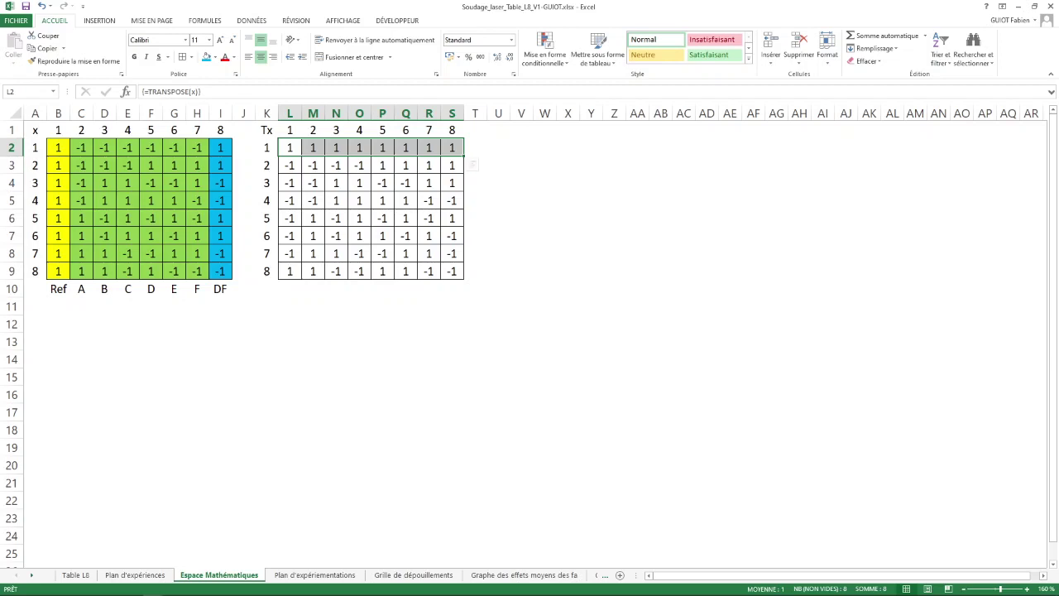
Label U1 as Info and copy the 1 to 8 headings from L1:S1 across V1:AC1 and, transposed, down U2:U9
{"action": "left_click", "coordinate": [497, 129]}
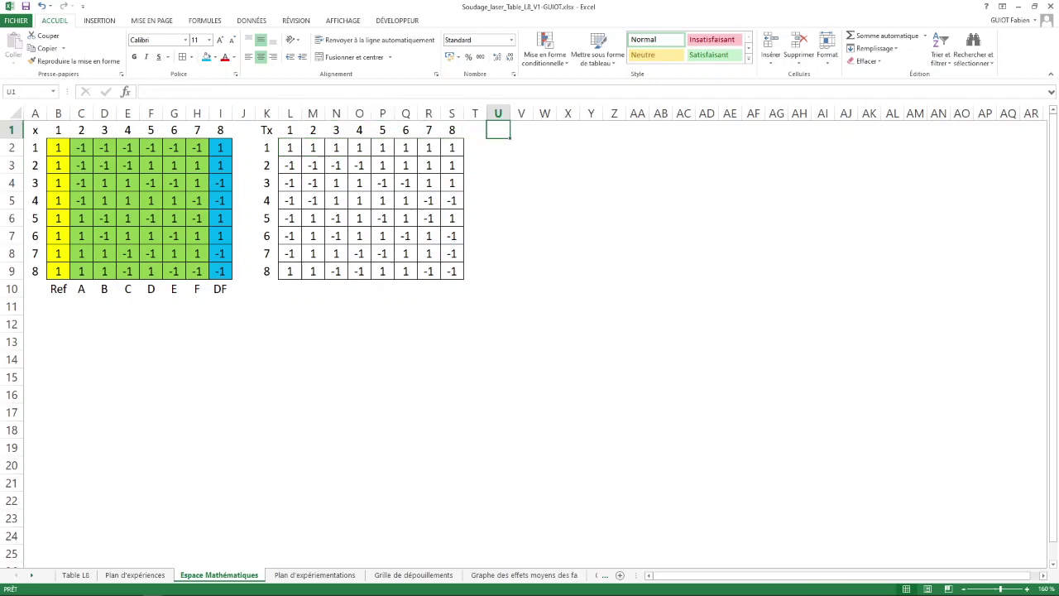
{"action": "type", "text": "Info"}
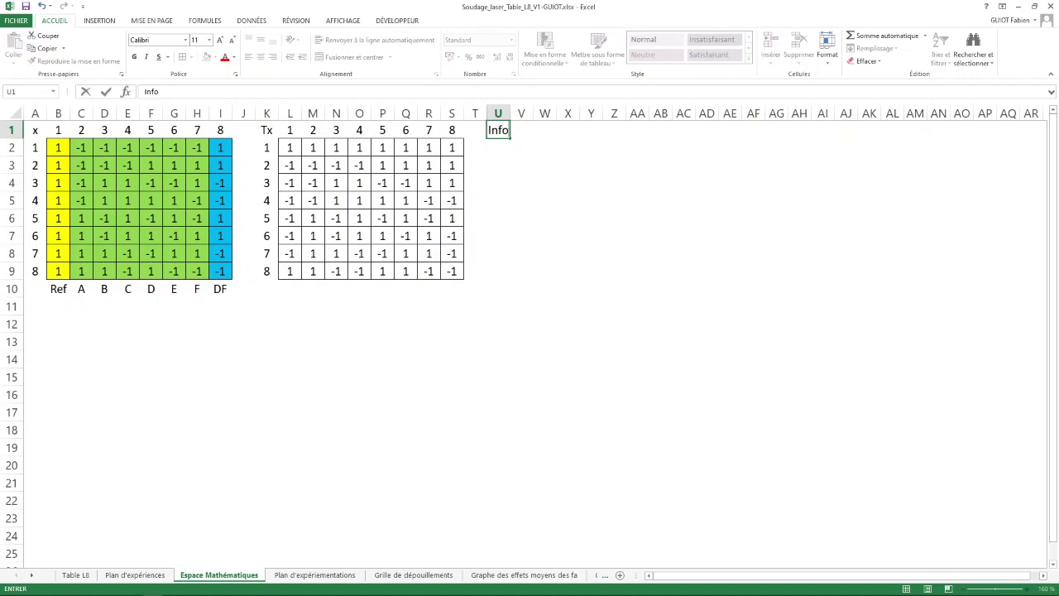
{"action": "key", "text": "Tab"}
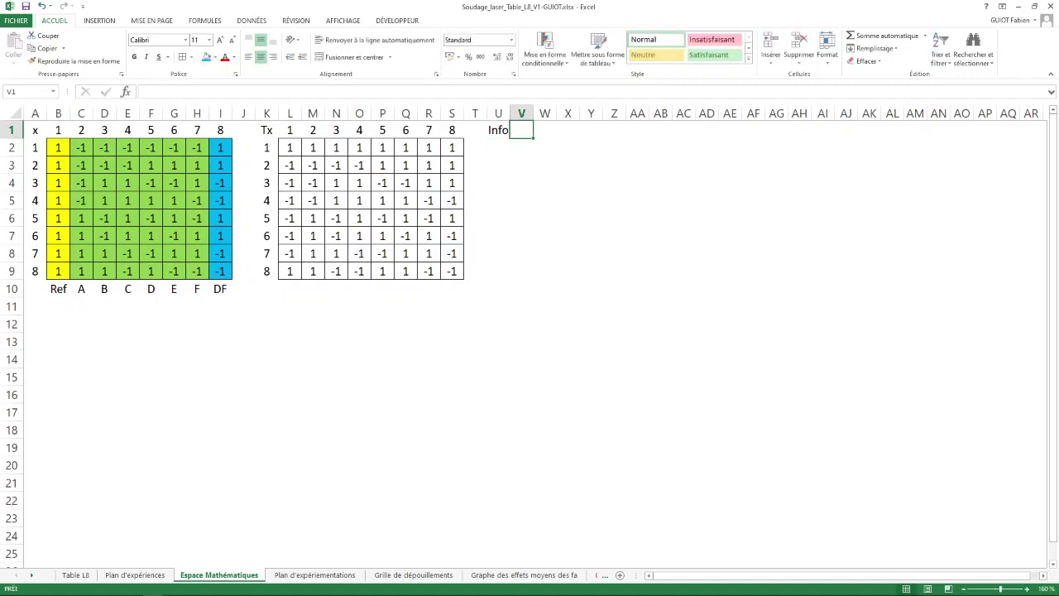
{"action": "left_click_drag", "start_coordinate": [290, 130], "coordinate": [452, 130]}
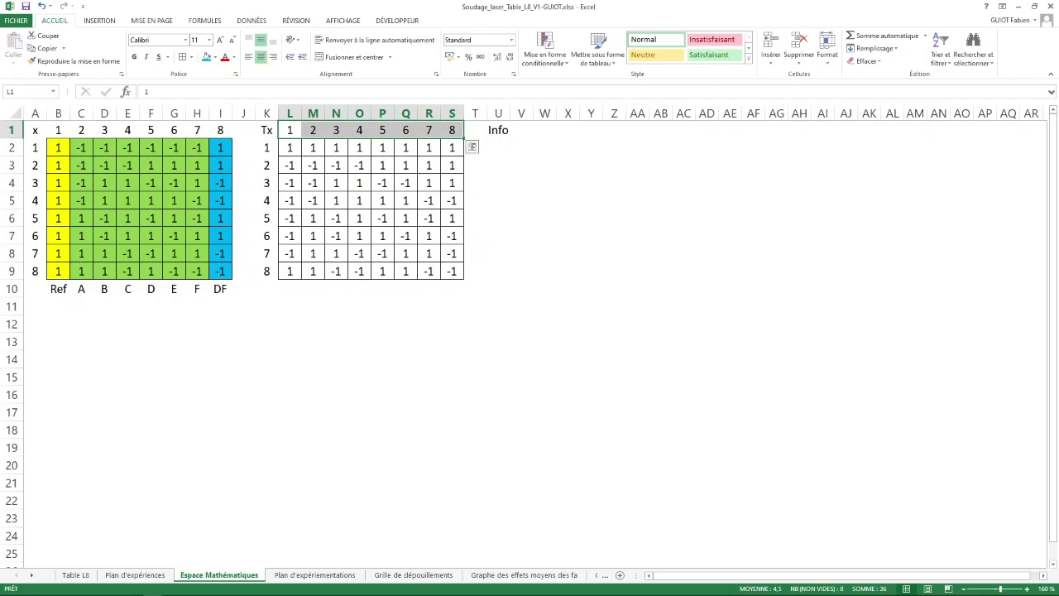
{"action": "key", "text": "ctrl+c"}
{"action": "left_click", "coordinate": [521, 130]}
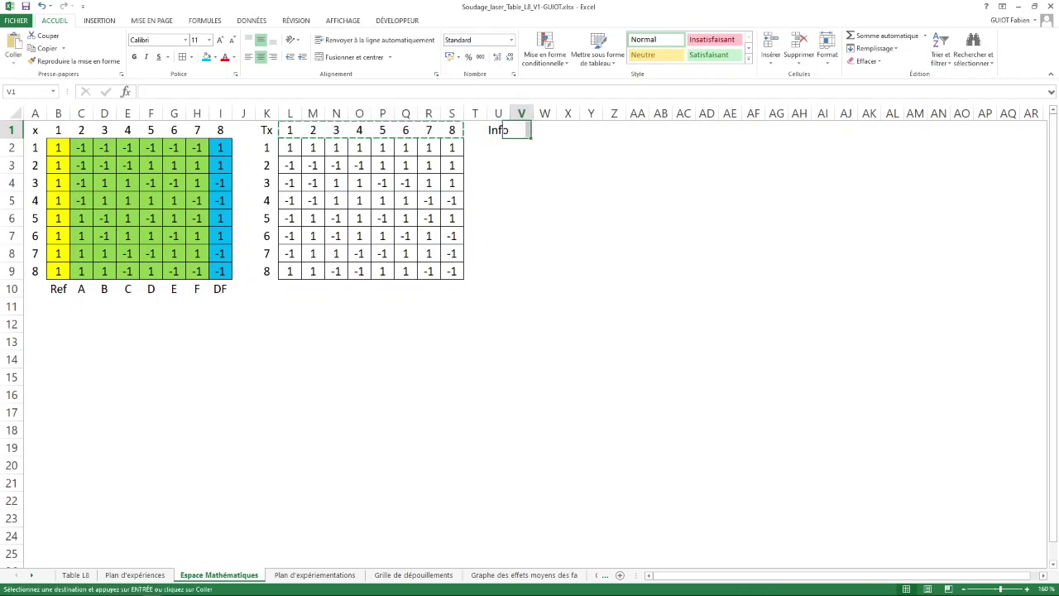
{"action": "key", "text": "ctrl+v"}
{"action": "left_click", "coordinate": [497, 147]}
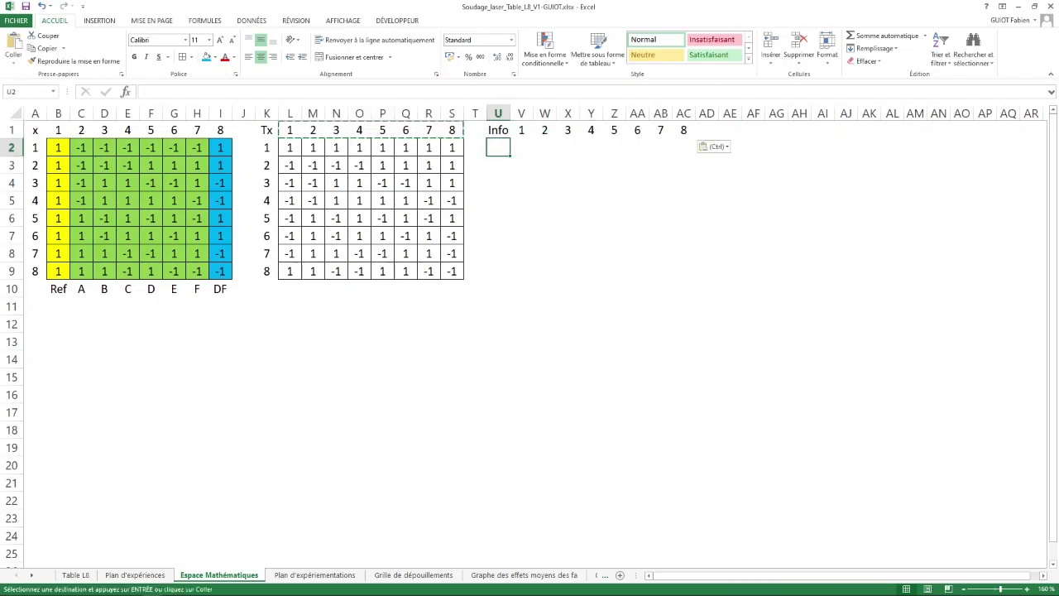
{"action": "right_click", "coordinate": [497, 148]}
{"action": "left_click", "coordinate": [569, 198]}
Add borders to all cells of V2:AC9 and start a formula there with the PRODUITMAT function, found by searching for produit
{"action": "left_click_drag", "start_coordinate": [521, 148], "coordinate": [686, 273]}
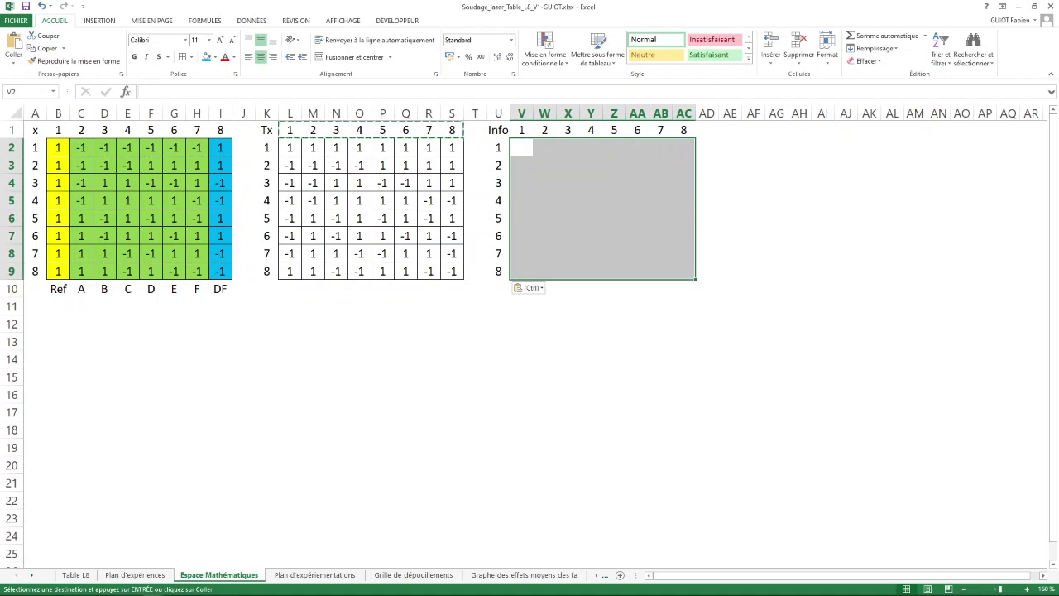
{"action": "left_click", "coordinate": [182, 57]}
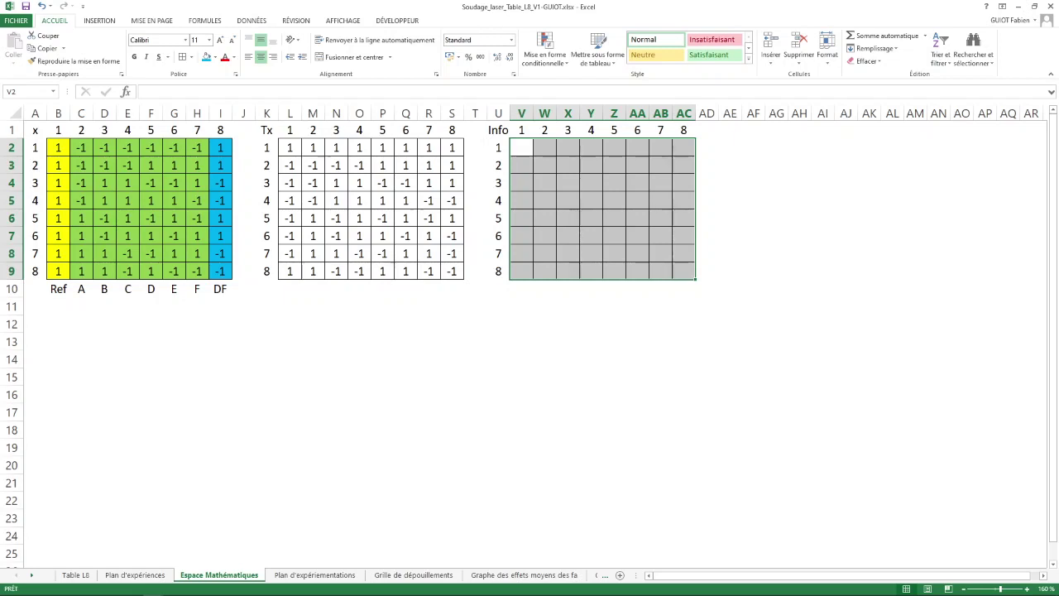
{"action": "type", "text": "="}
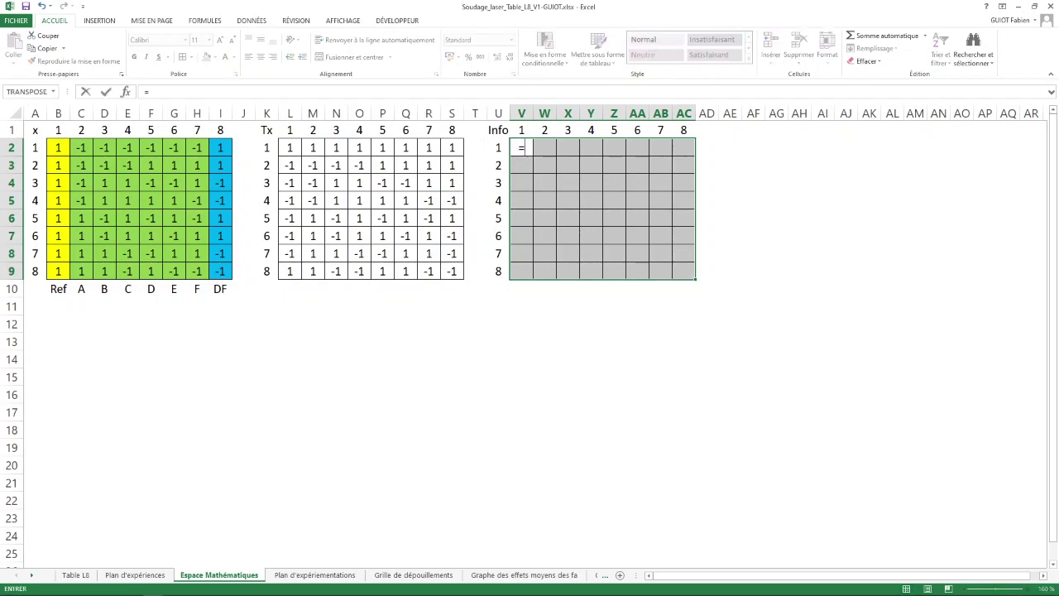
{"action": "key", "text": "shift+F3"}
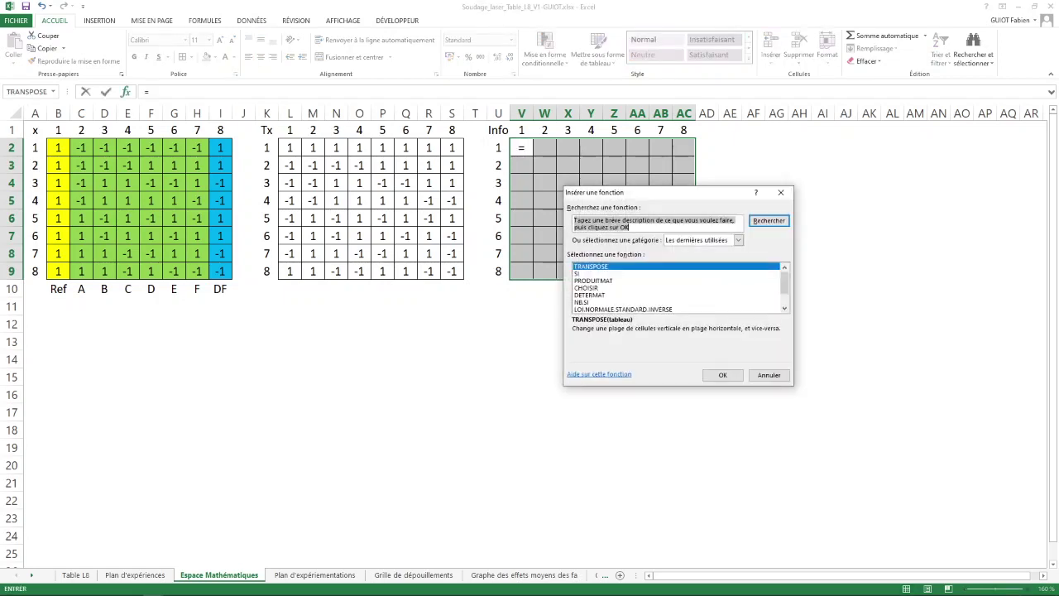
{"action": "type", "text": "p"}
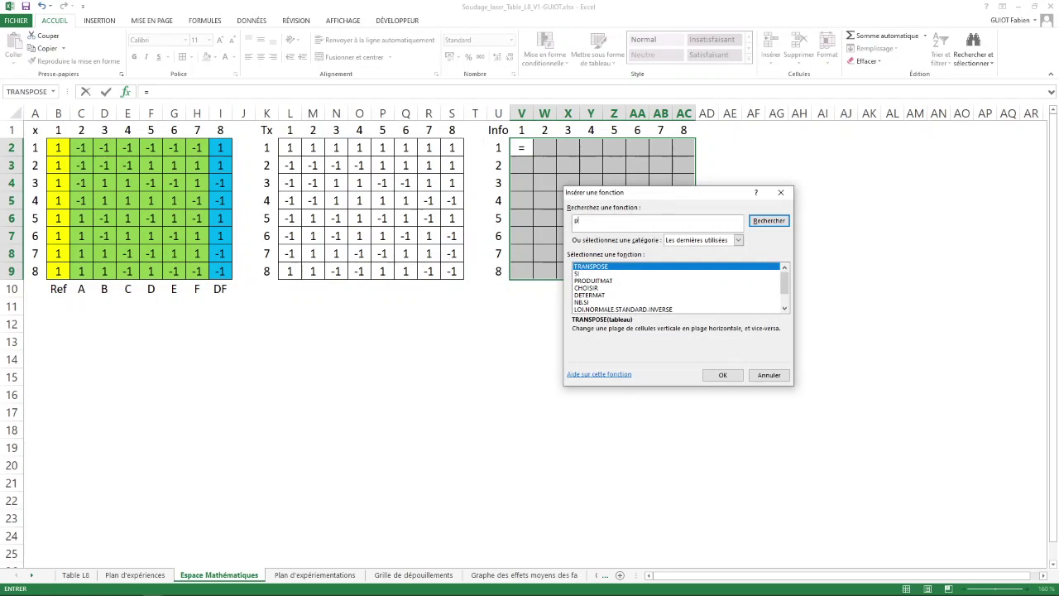
{"action": "type", "text": "roduit"}
{"action": "key", "text": "Return"}
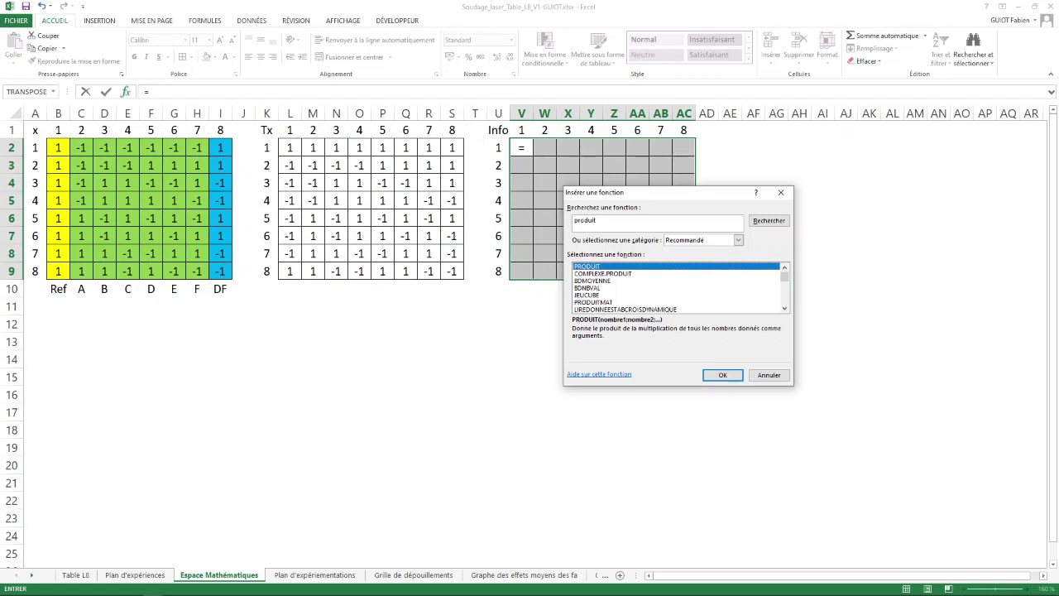
{"action": "left_click", "coordinate": [594, 302]}
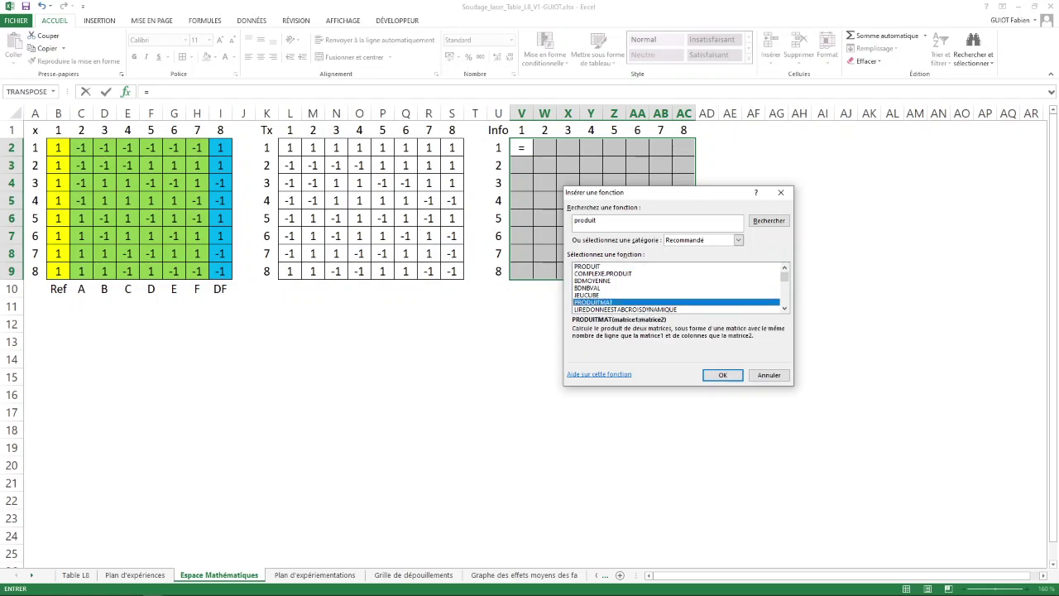
{"action": "left_click", "coordinate": [722, 375]}
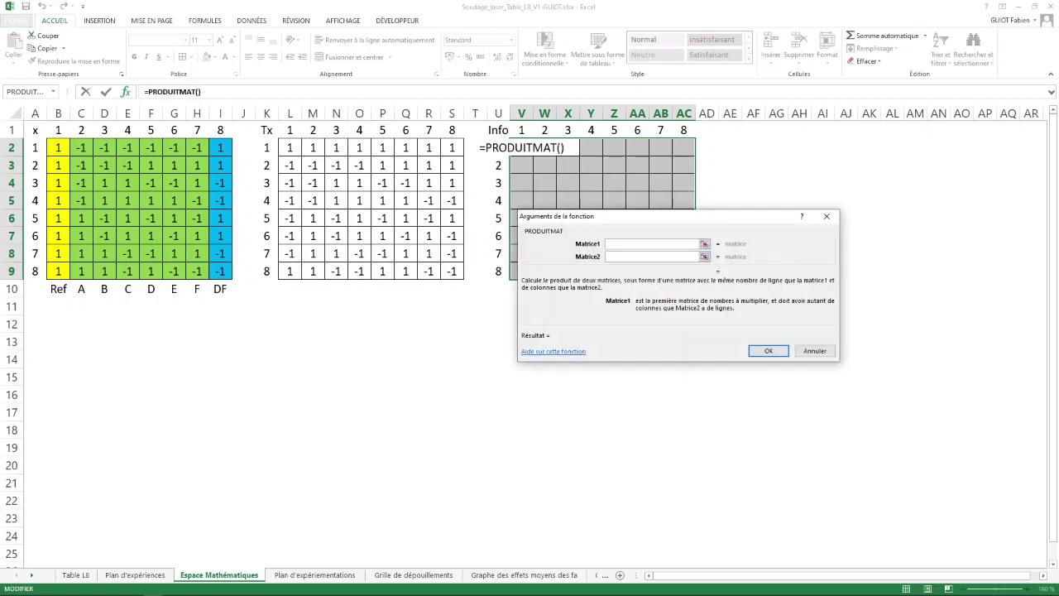
Complete the PRODUITMAT formula with tx as Matrice1 and x as Matrice2, and enter it as an array formula across V2:AC9
{"action": "left_click_drag", "start_coordinate": [747, 218], "coordinate": [841, 309]}
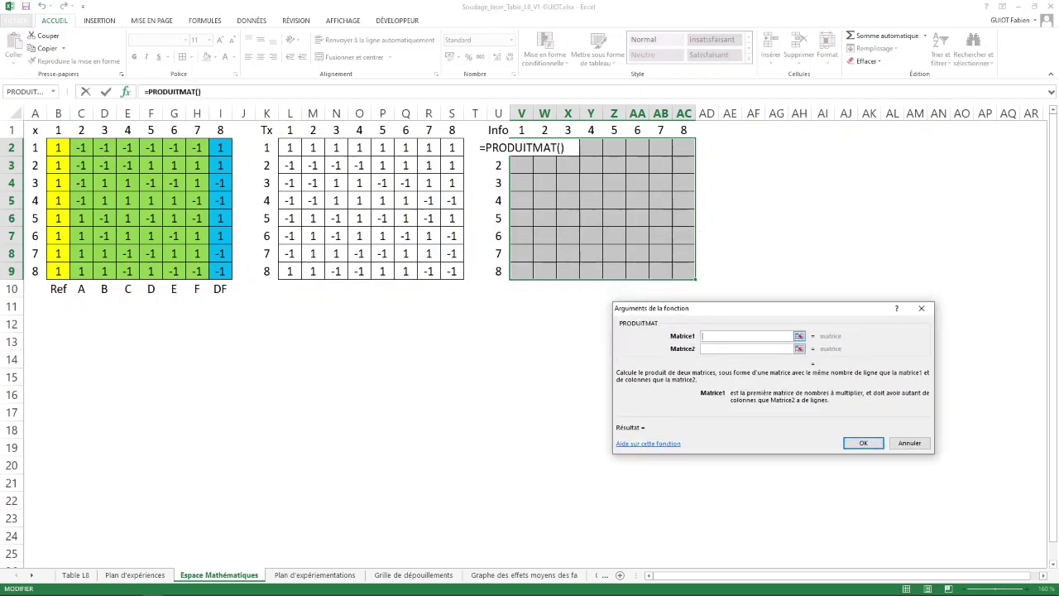
{"action": "type", "text": "t"}
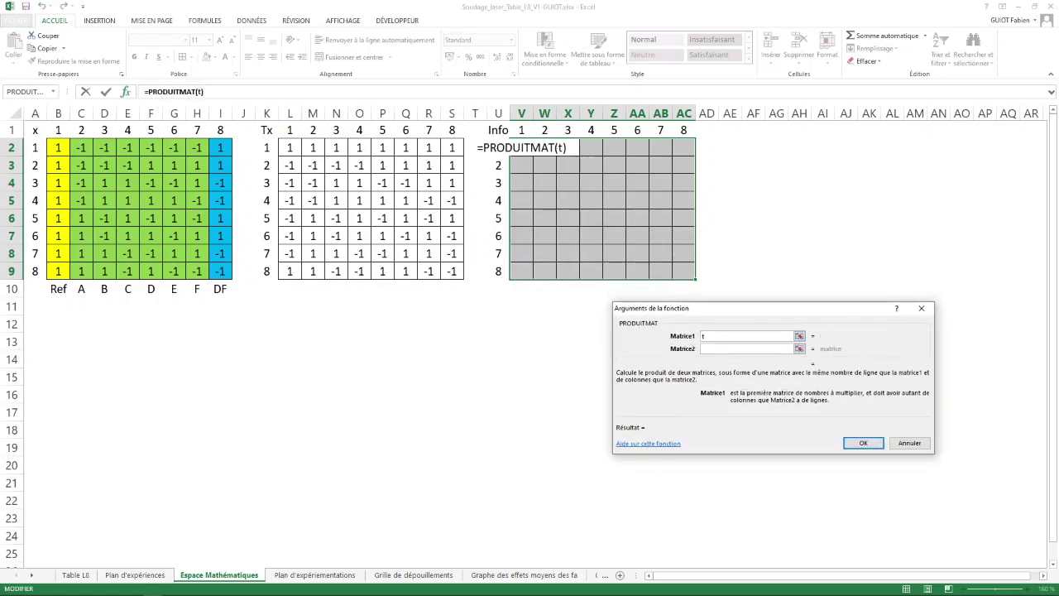
{"action": "type", "text": "x"}
{"action": "key", "text": "Tab"}
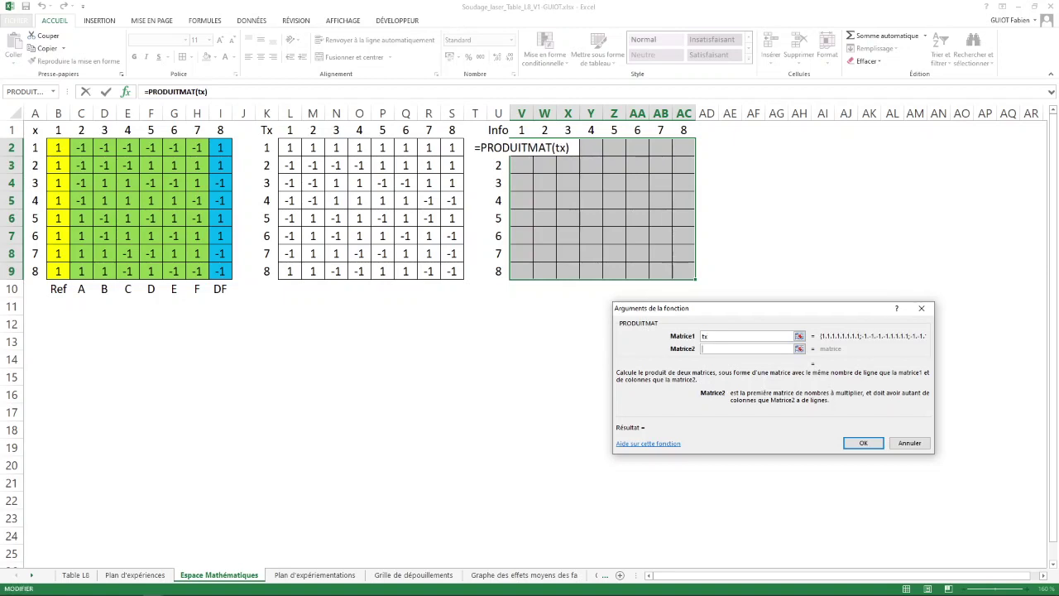
{"action": "type", "text": "x"}
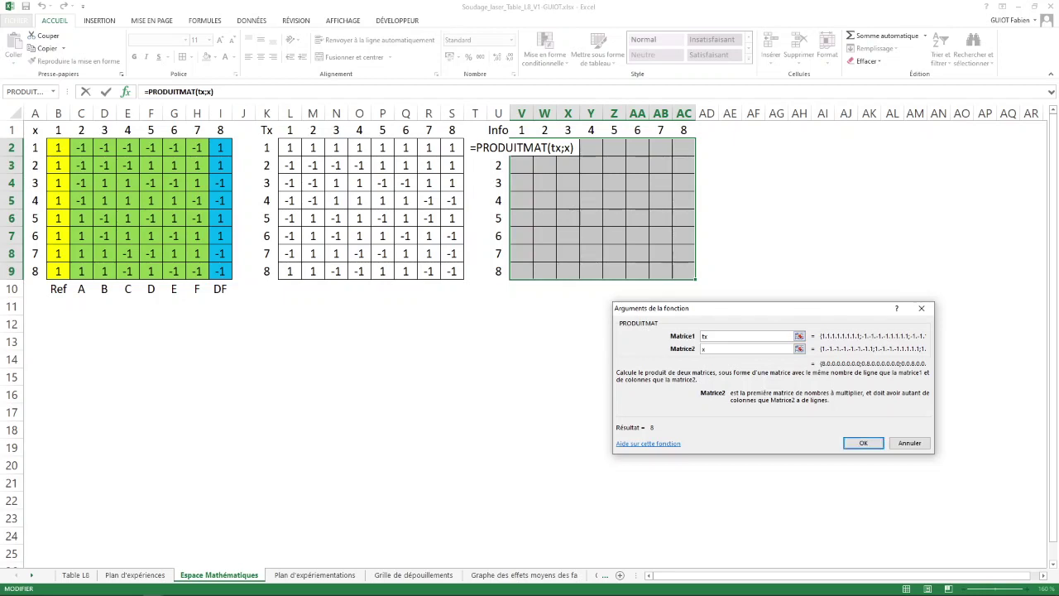
{"action": "key", "text": "ctrl+shift+Return"}
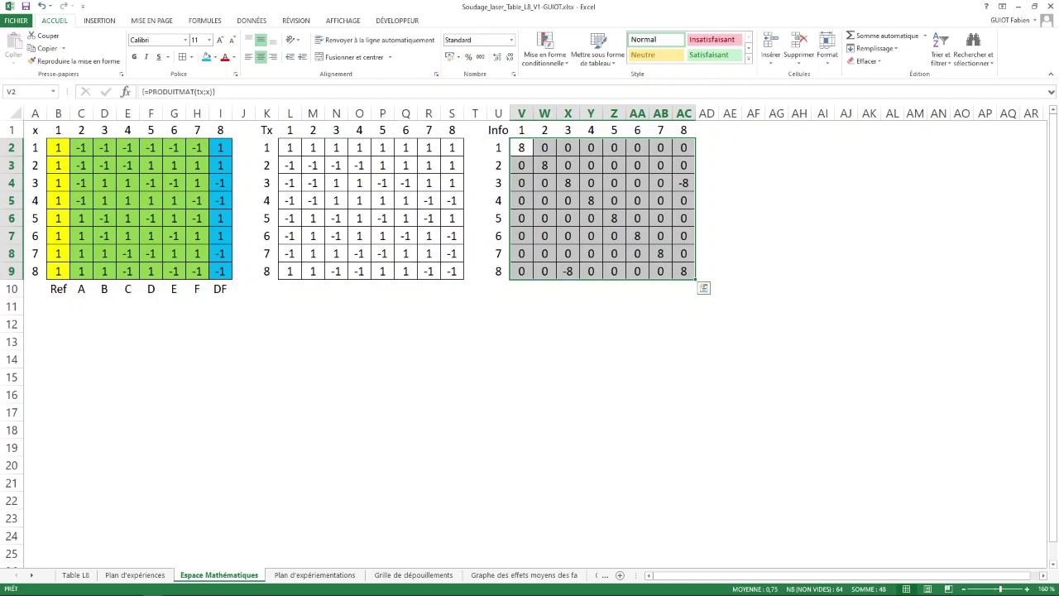
Add a conditional formatting rule to V2:AC9 that fills cells with a value different from 0 in red
{"action": "left_click", "coordinate": [544, 51]}
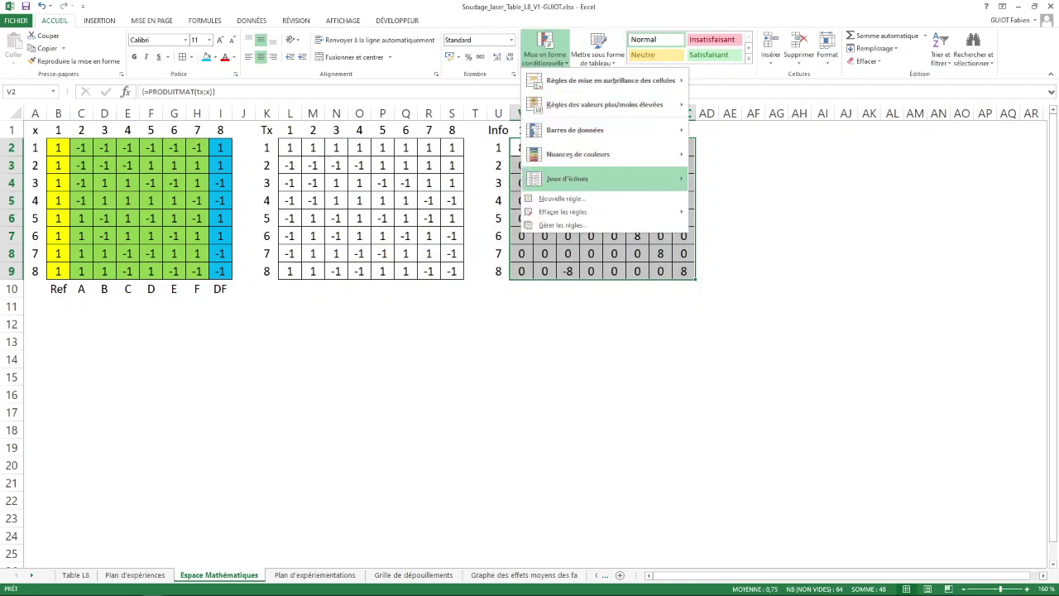
{"action": "left_click", "coordinate": [562, 199]}
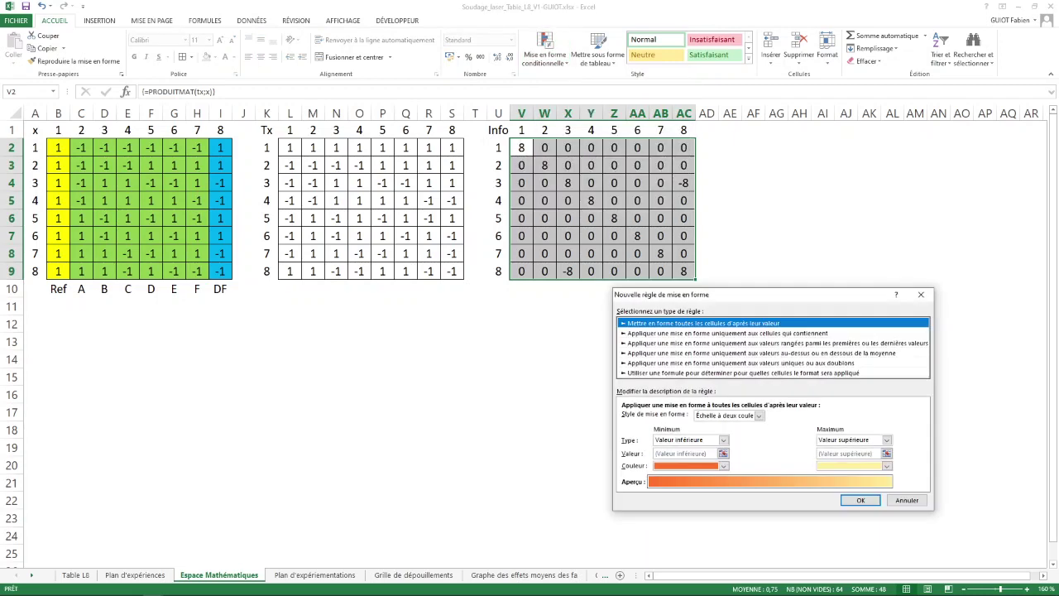
{"action": "left_click", "coordinate": [727, 333]}
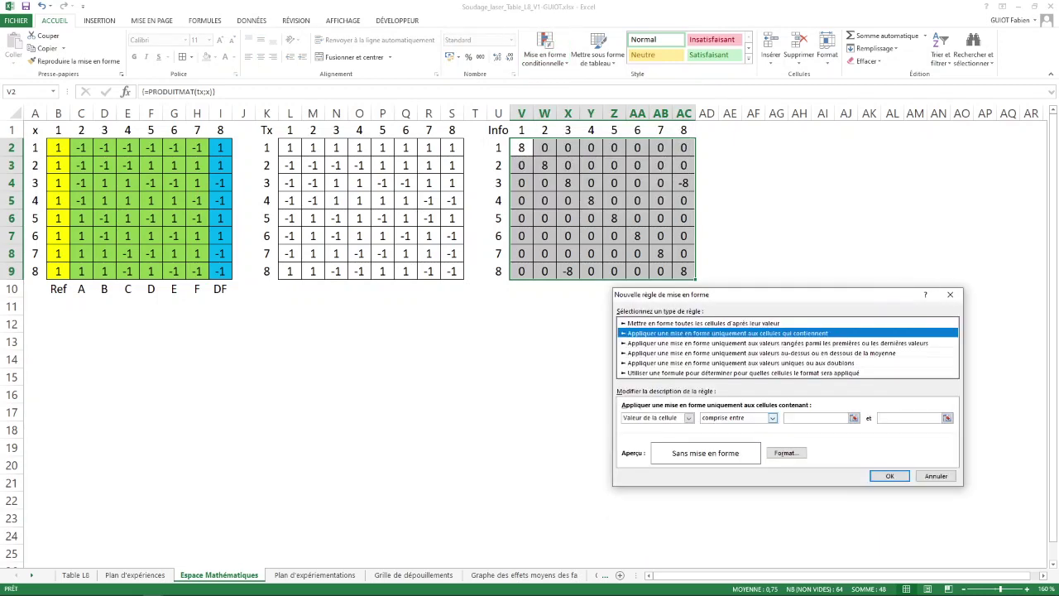
{"action": "left_click", "coordinate": [738, 417]}
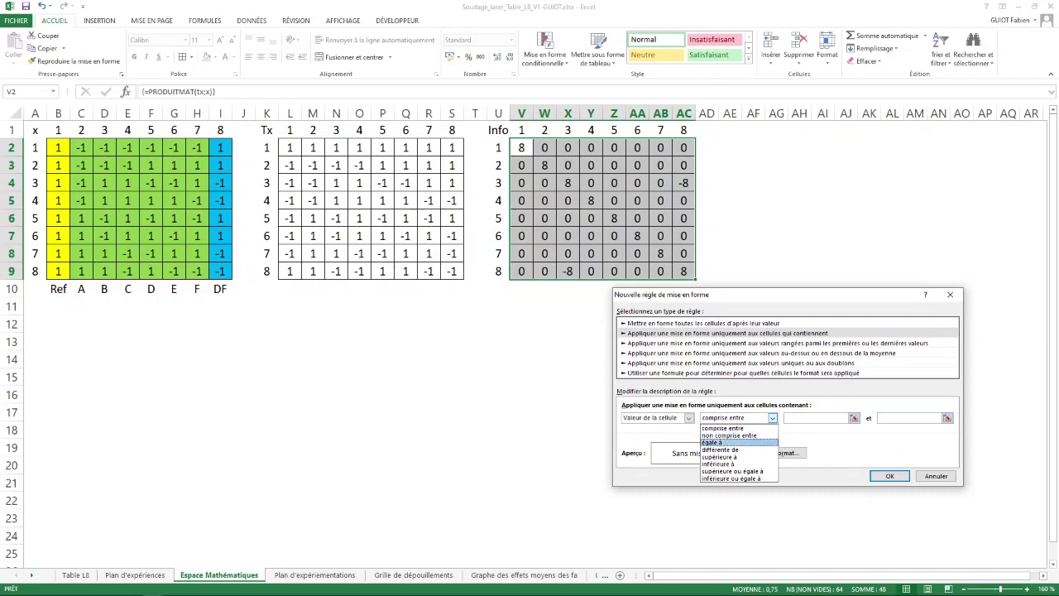
{"action": "left_click", "coordinate": [719, 449]}
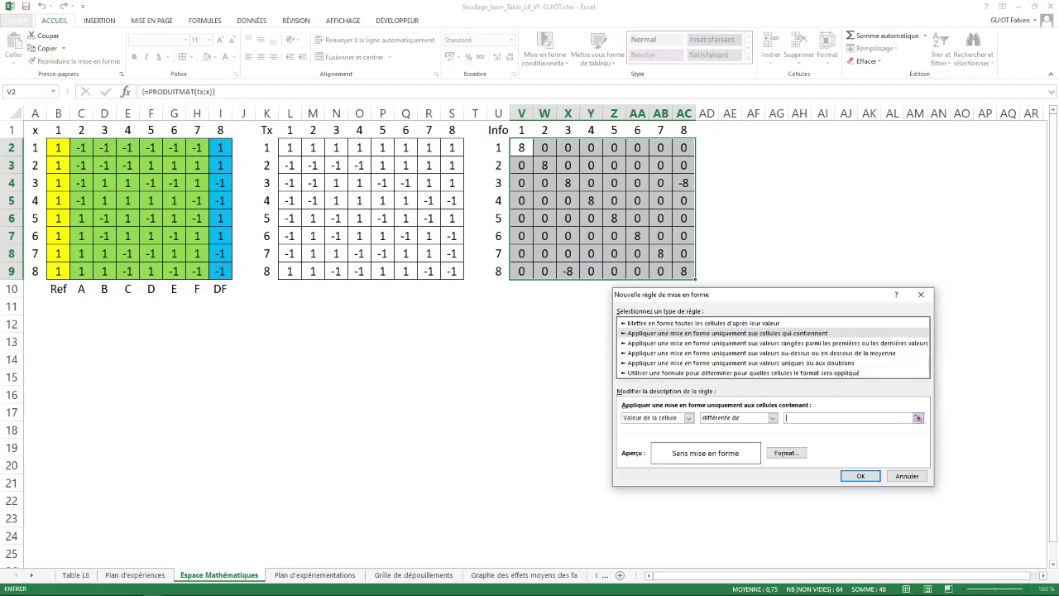
{"action": "type", "text": "0"}
{"action": "left_click", "coordinate": [786, 452]}
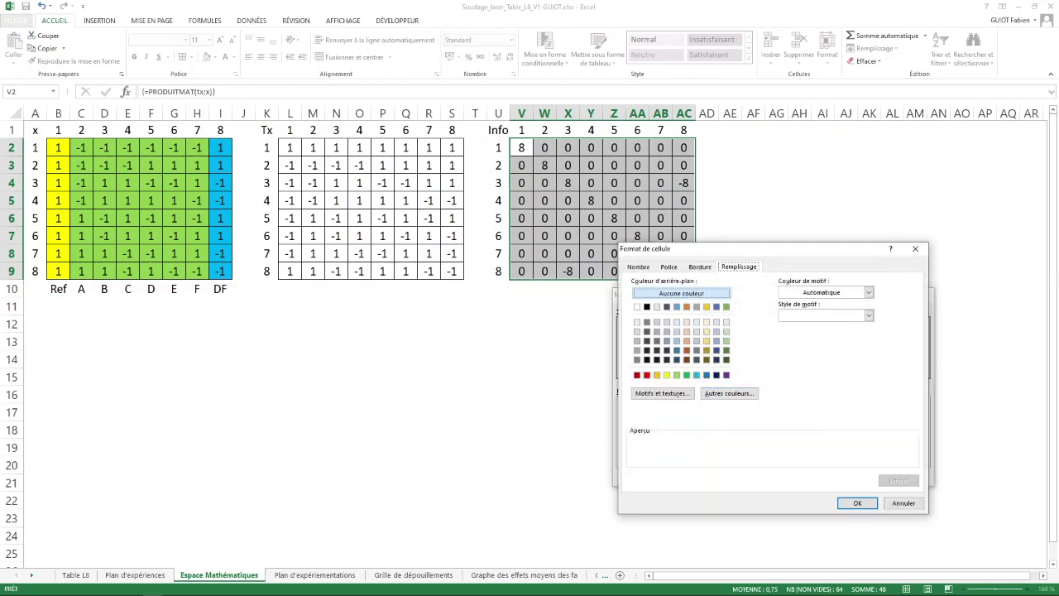
{"action": "left_click", "coordinate": [647, 374]}
{"action": "left_click", "coordinate": [857, 503]}
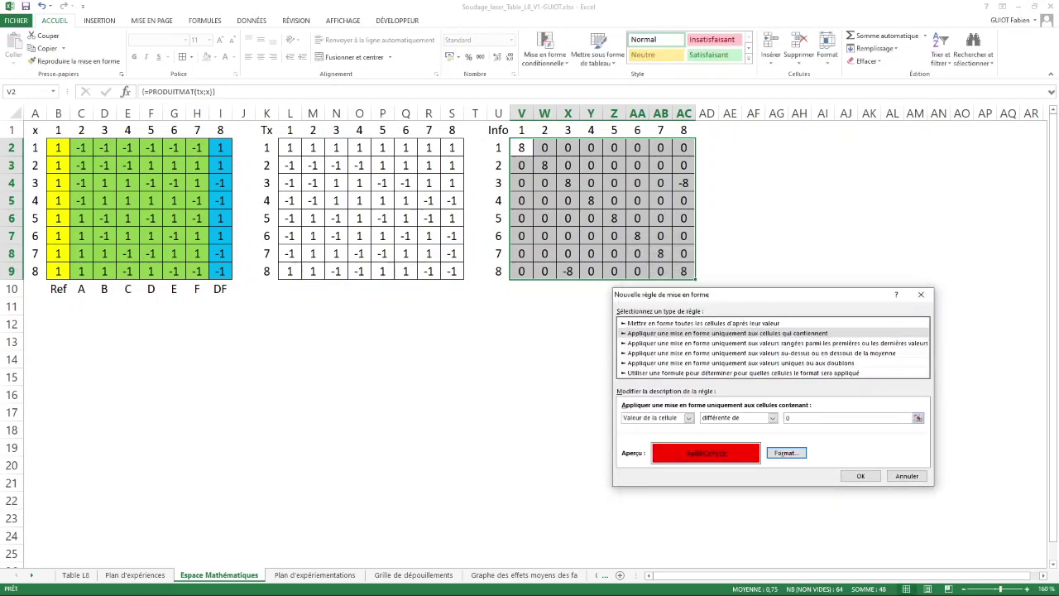
{"action": "left_click", "coordinate": [860, 476]}
{"action": "left_click", "coordinate": [776, 306]}
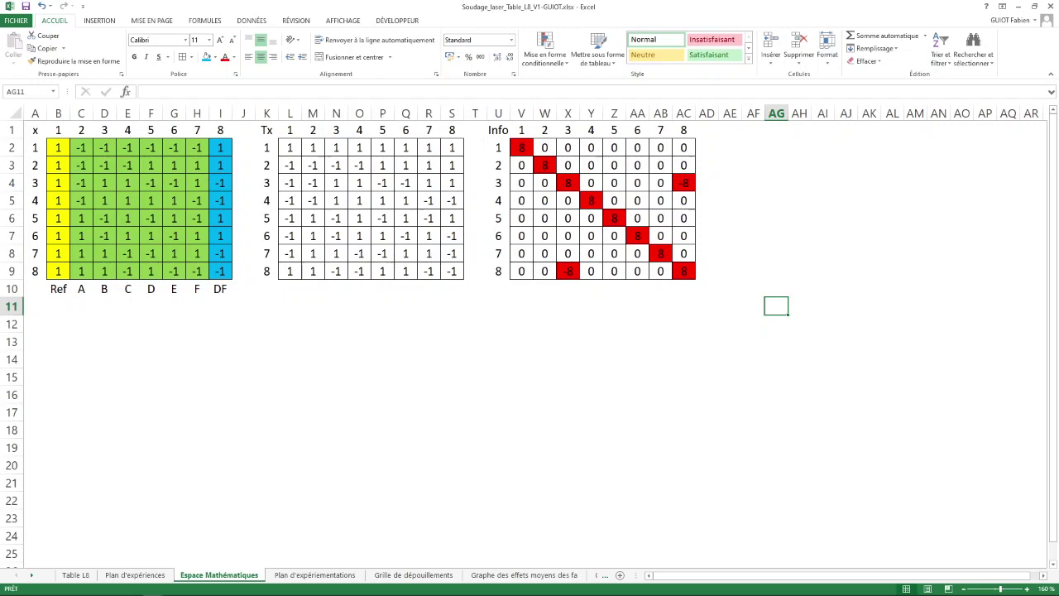
Copy the labels Ref to DF from B10:I10 to V10:AC10 under the Info matrix and fill the B label in X10 orange
{"action": "left_click_drag", "start_coordinate": [57, 289], "coordinate": [220, 288]}
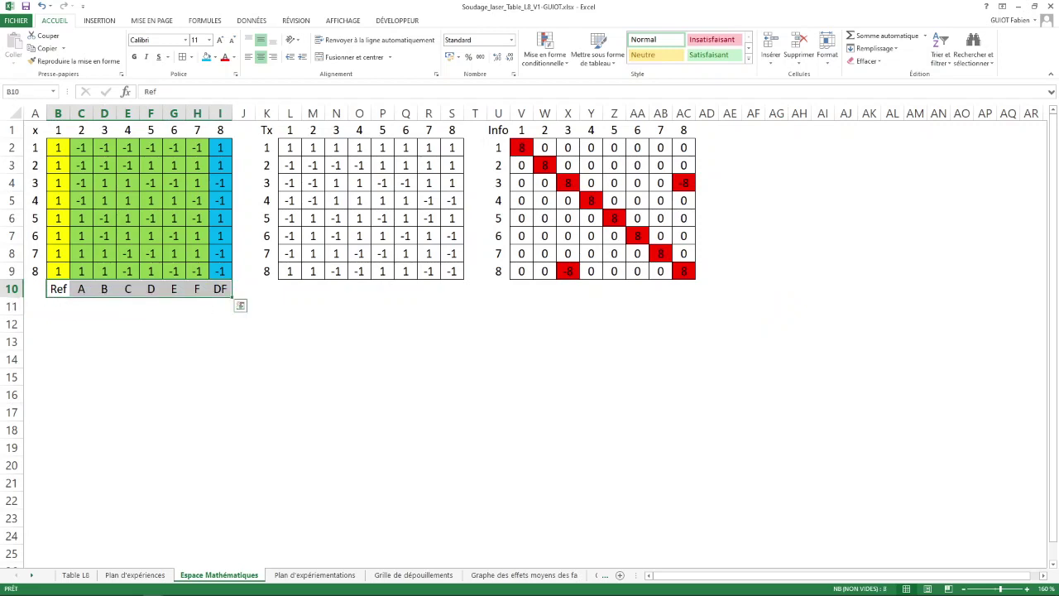
{"action": "key", "text": "ctrl+c"}
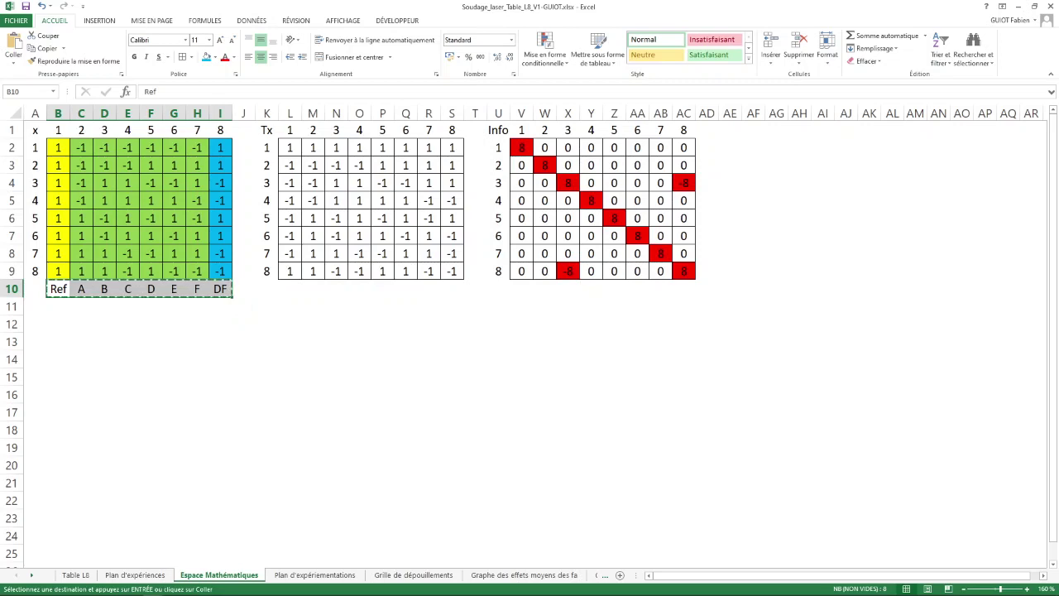
{"action": "left_click", "coordinate": [521, 289]}
{"action": "key", "text": "ctrl+v"}
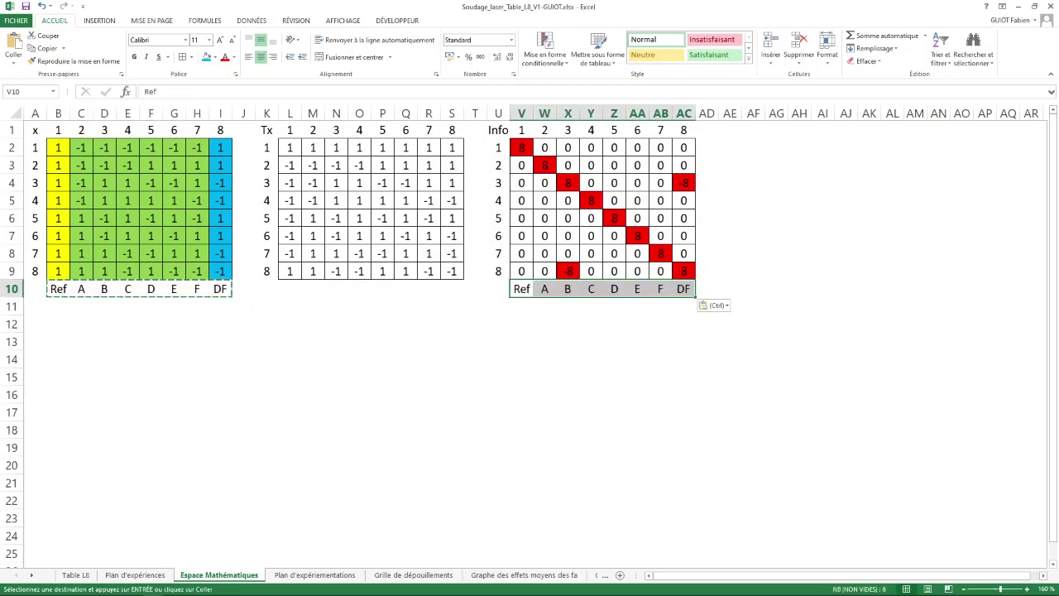
{"action": "left_click", "coordinate": [521, 325]}
{"action": "left_click", "coordinate": [567, 289]}
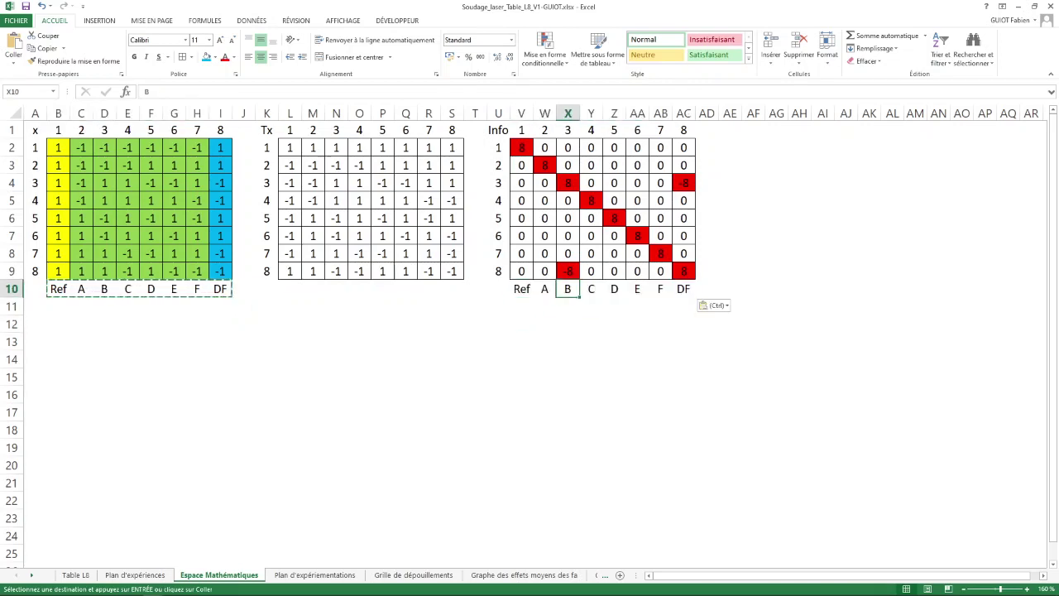
{"action": "left_click", "coordinate": [213, 57]}
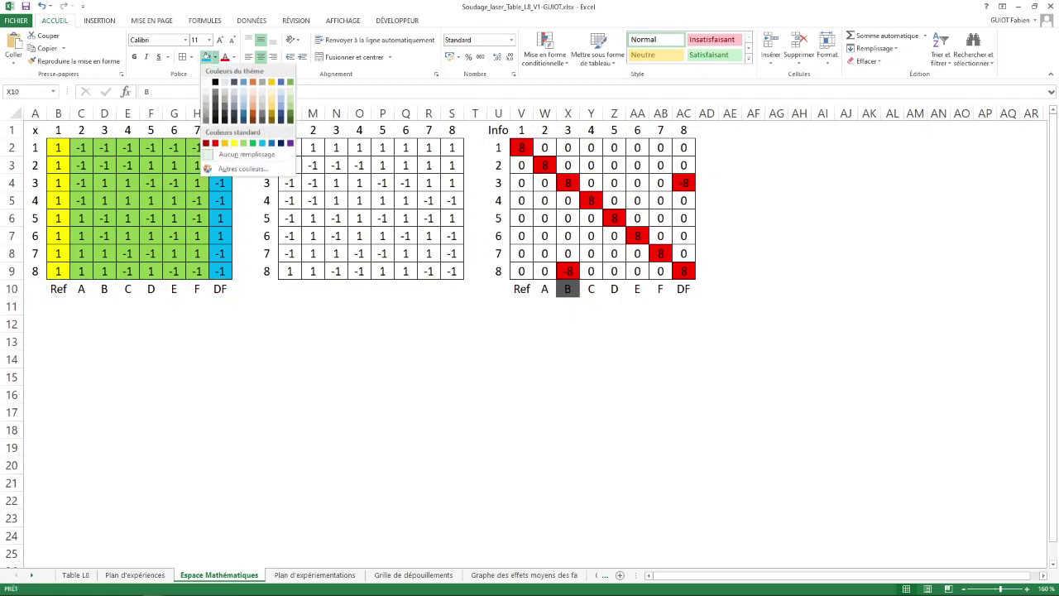
{"action": "left_click", "coordinate": [224, 143]}
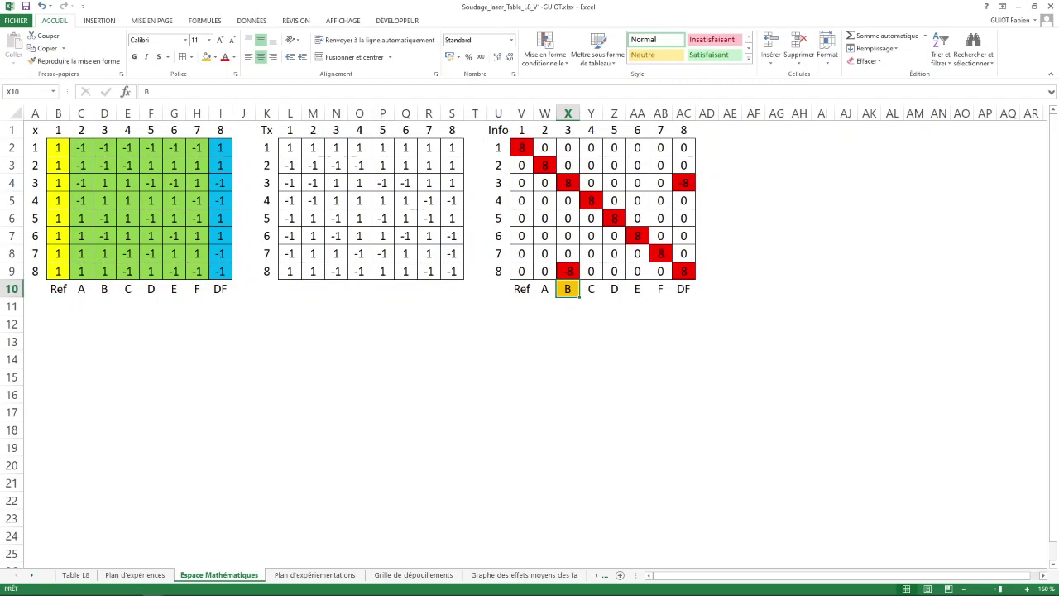
Copy the labels in B10:I10 transposed into AD2:AD9 beside the Info matrix and fill the DF label in AD9 orange
{"action": "left_click_drag", "start_coordinate": [58, 289], "coordinate": [220, 288]}
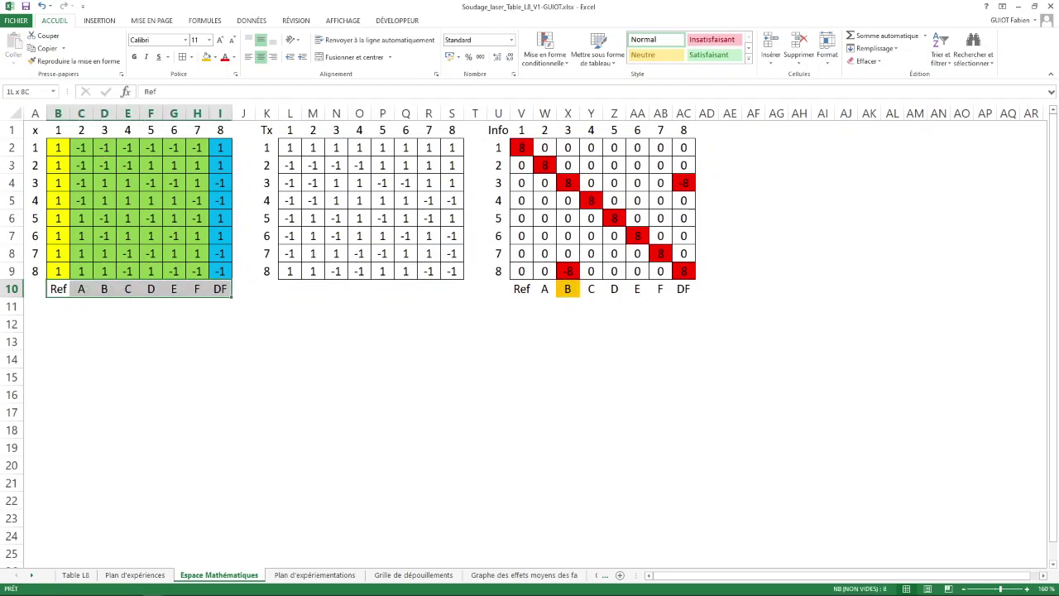
{"action": "key", "text": "ctrl+c"}
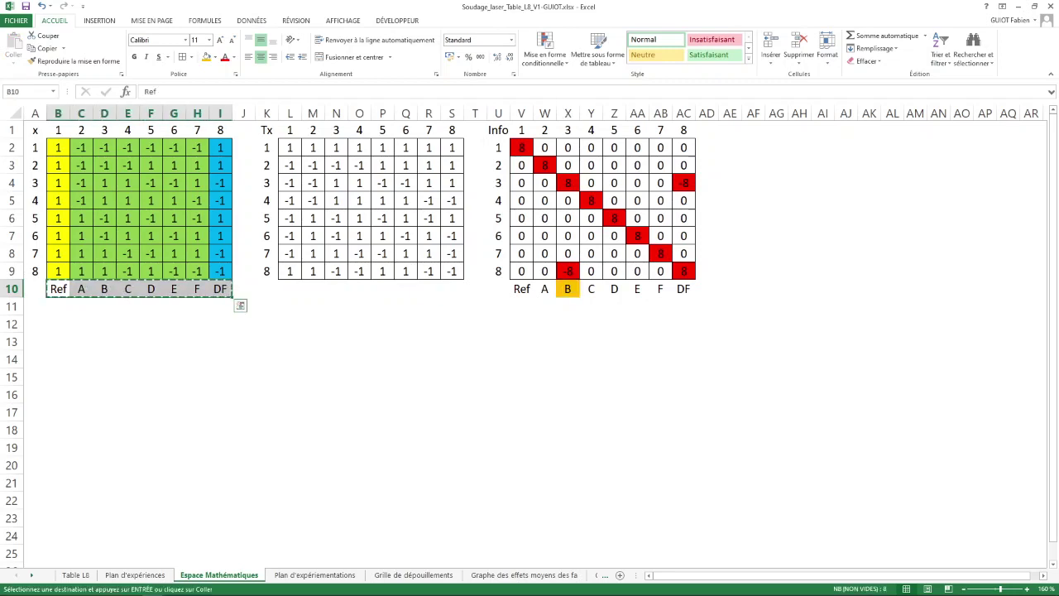
{"action": "left_click", "coordinate": [706, 147]}
{"action": "right_click", "coordinate": [710, 146]}
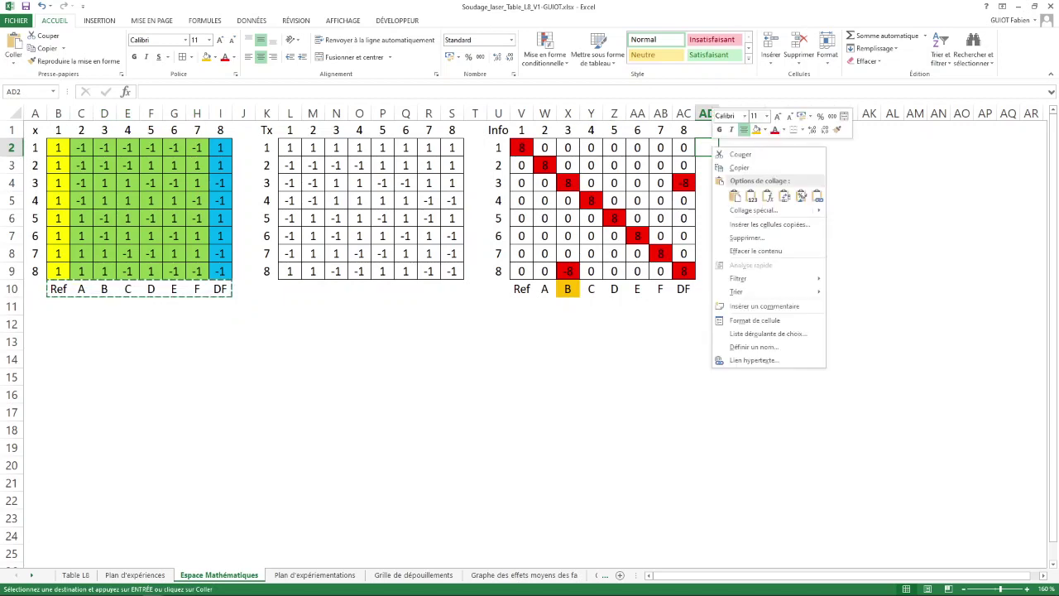
{"action": "left_click", "coordinate": [801, 195]}
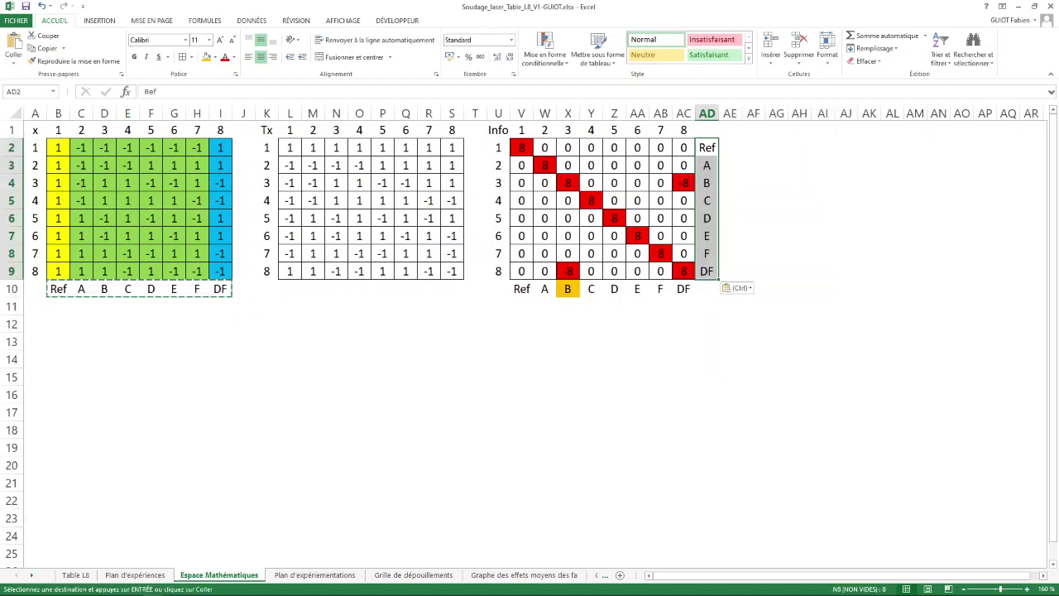
{"action": "left_click", "coordinate": [706, 271]}
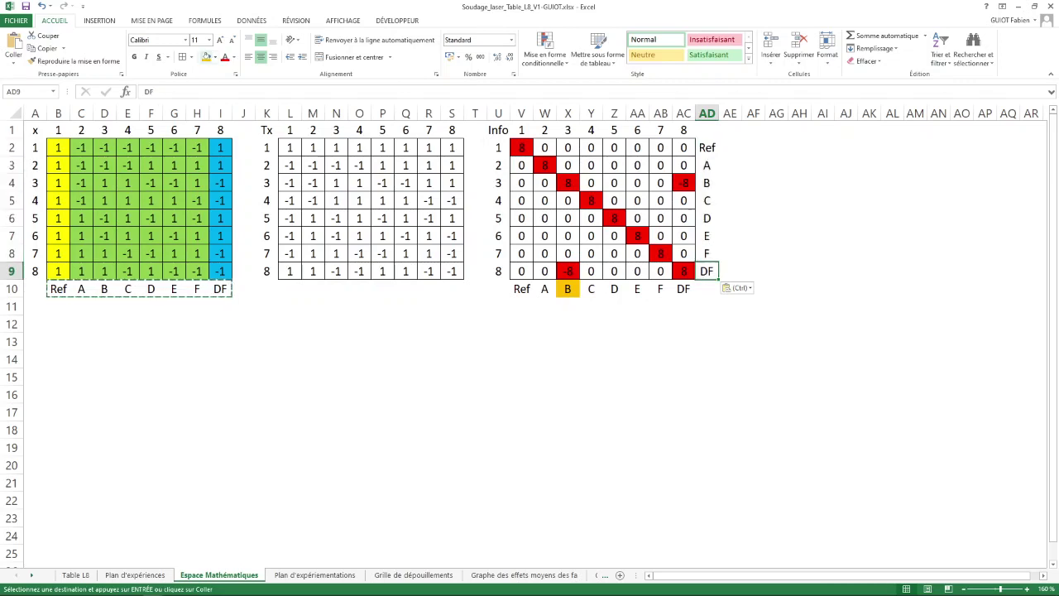
{"action": "left_click", "coordinate": [207, 56]}
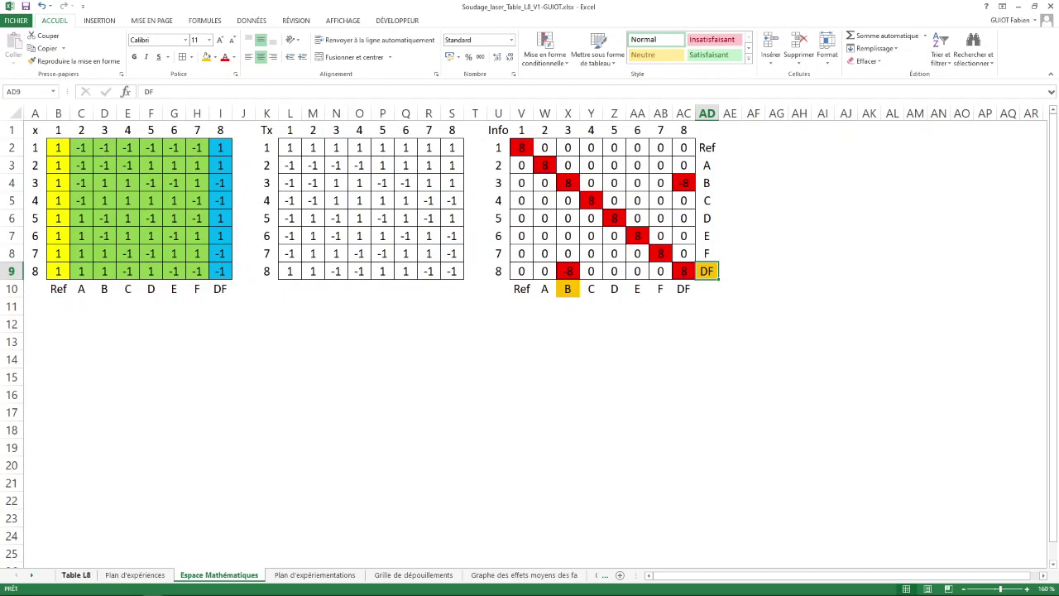
Review factor B's column on the Plan d'expériences sheet, and examine the Info matrix on Espace Mathématiques in the Soudage_laser_L8-V1.xlsx workbook
{"action": "left_click", "coordinate": [135, 574]}
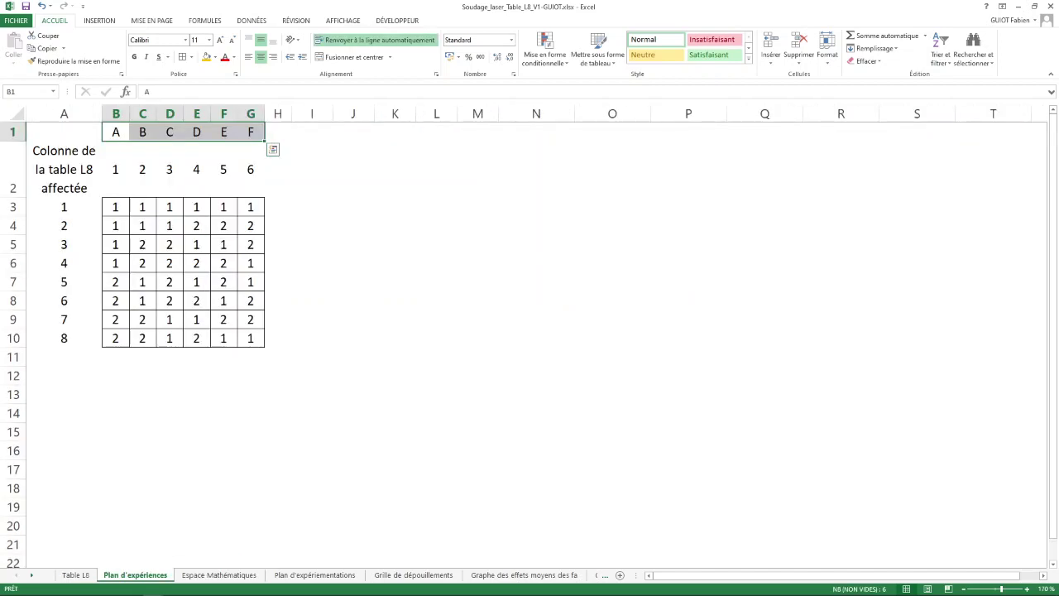
{"action": "left_click", "coordinate": [143, 207]}
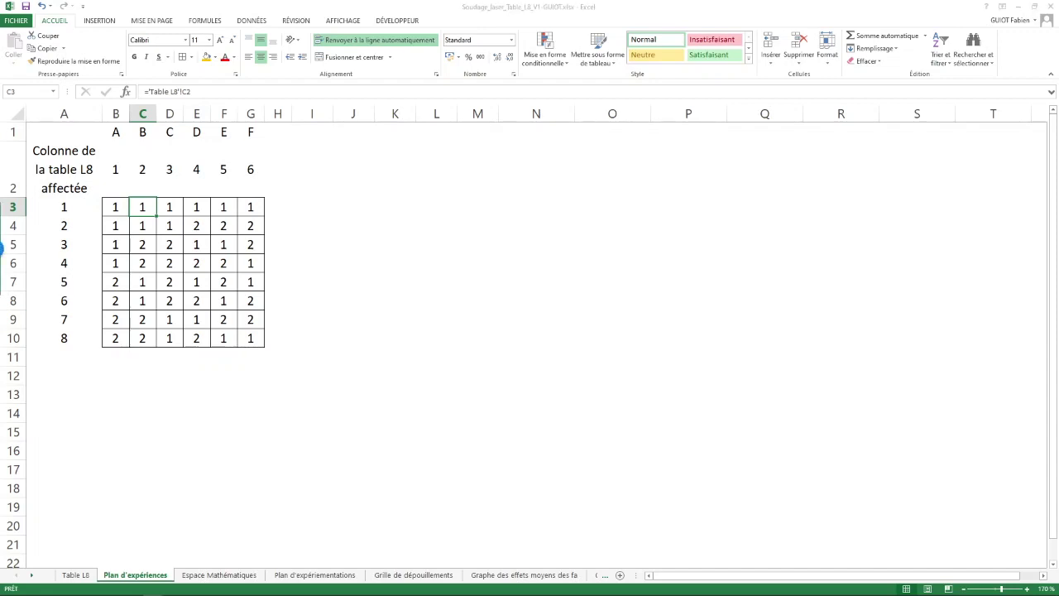
{"action": "left_click_drag", "start_coordinate": [0, 207], "coordinate": [540, 4]}
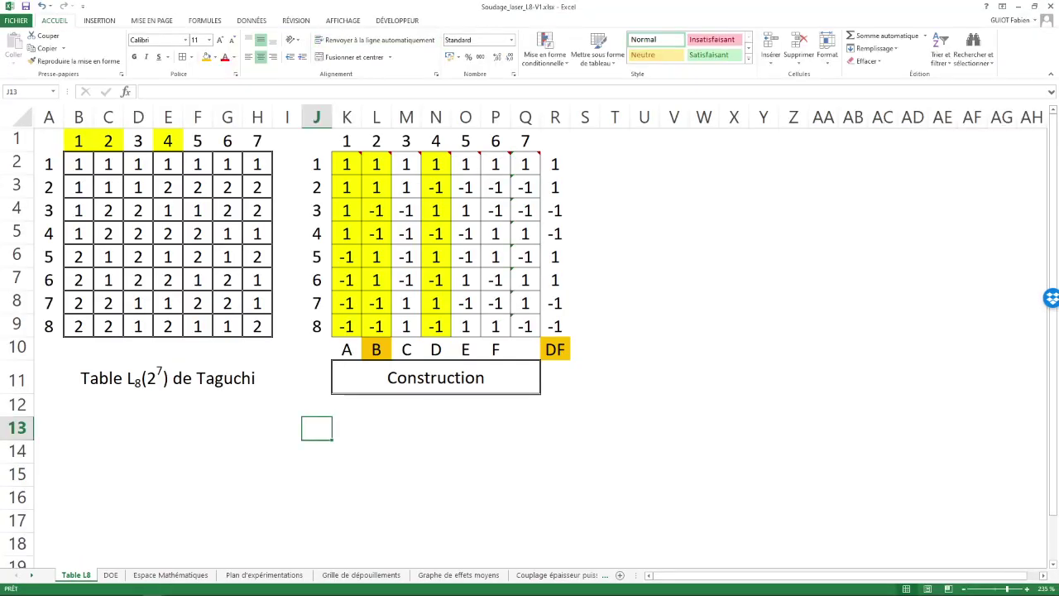
{"action": "left_click", "coordinate": [171, 574]}
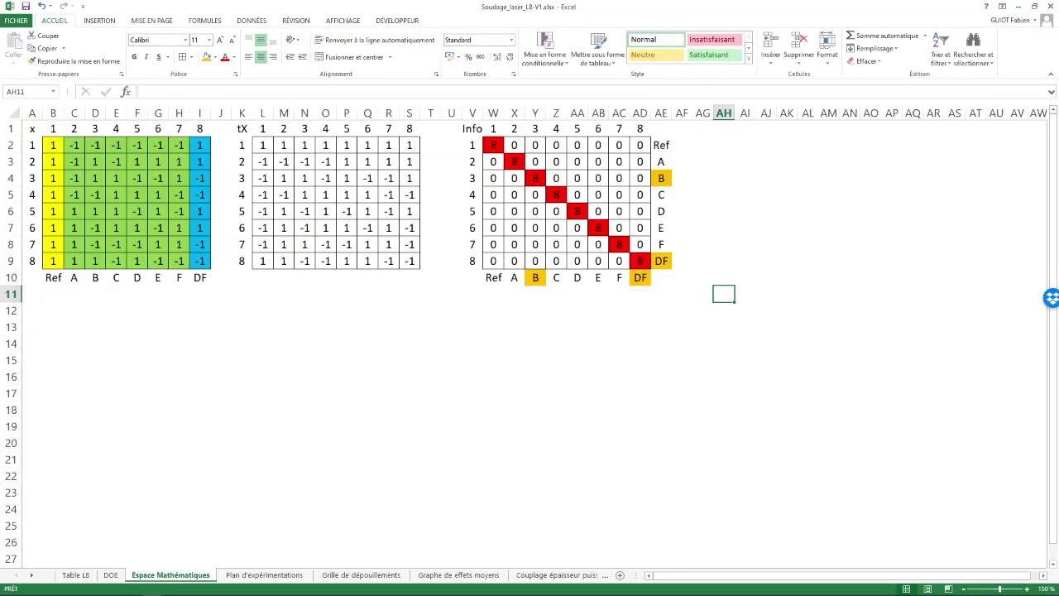
On the DOE sheet, set factor B's assigned column number to 2 and check the effect on the Info matrix in Espace Mathématiques
{"action": "key", "text": "ctrl+Page_Up"}
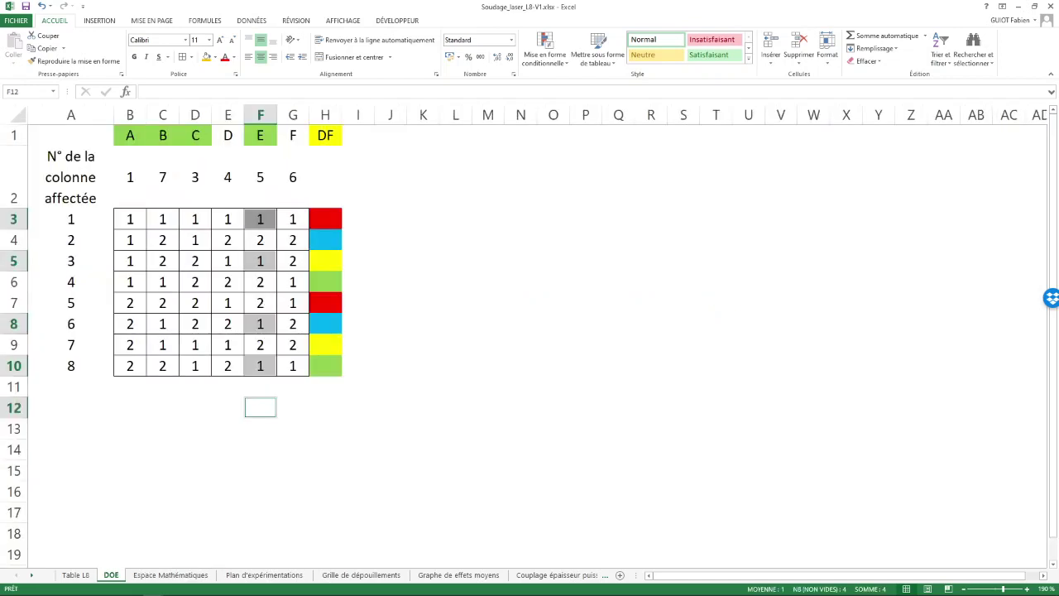
{"action": "left_click", "coordinate": [163, 177]}
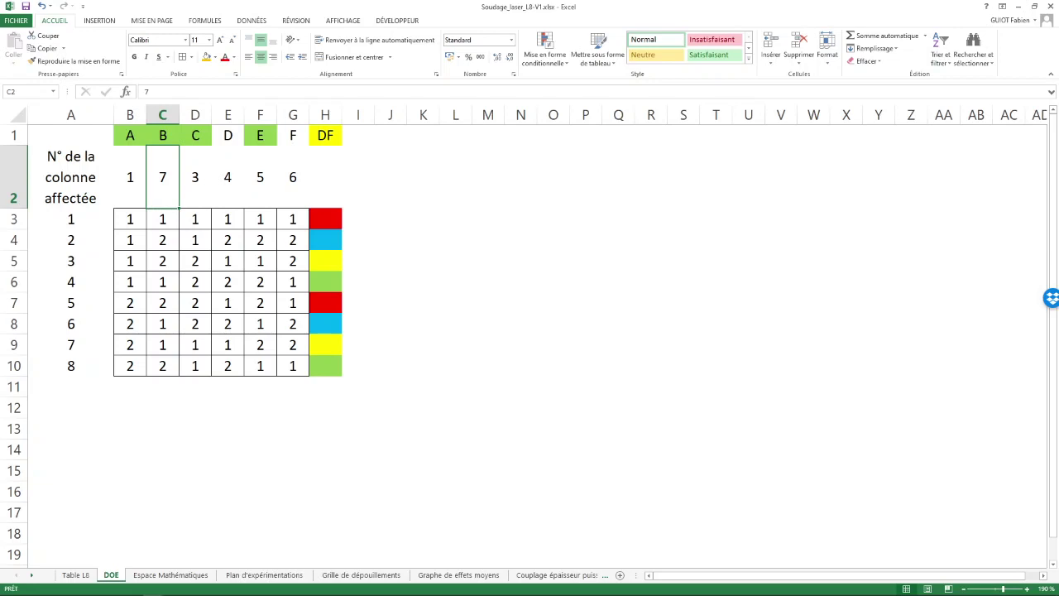
{"action": "type", "text": "2"}
{"action": "key", "text": "Return"}
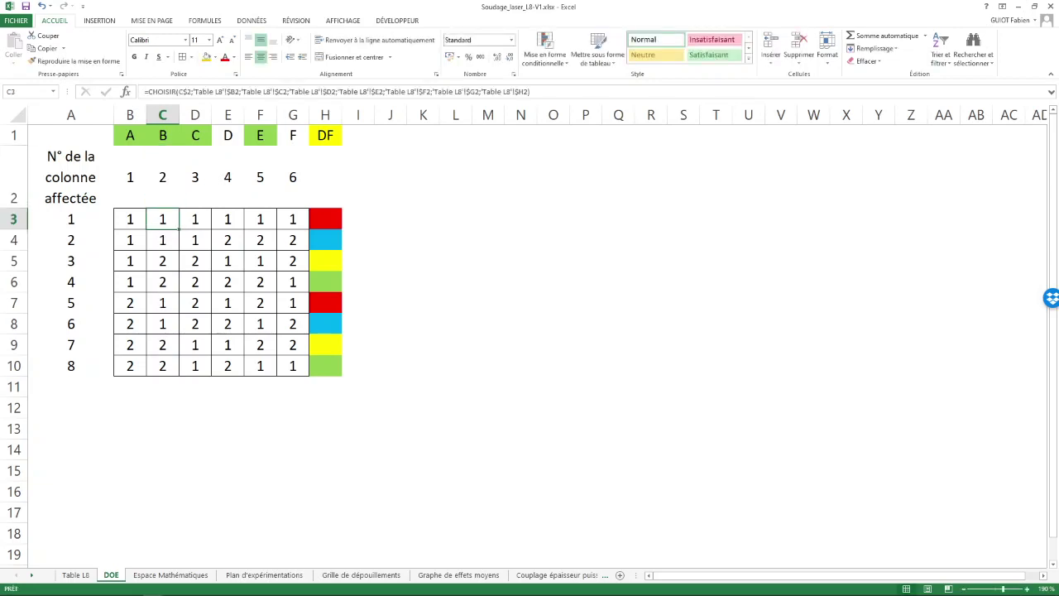
{"action": "key", "text": "ctrl+Page_Down"}
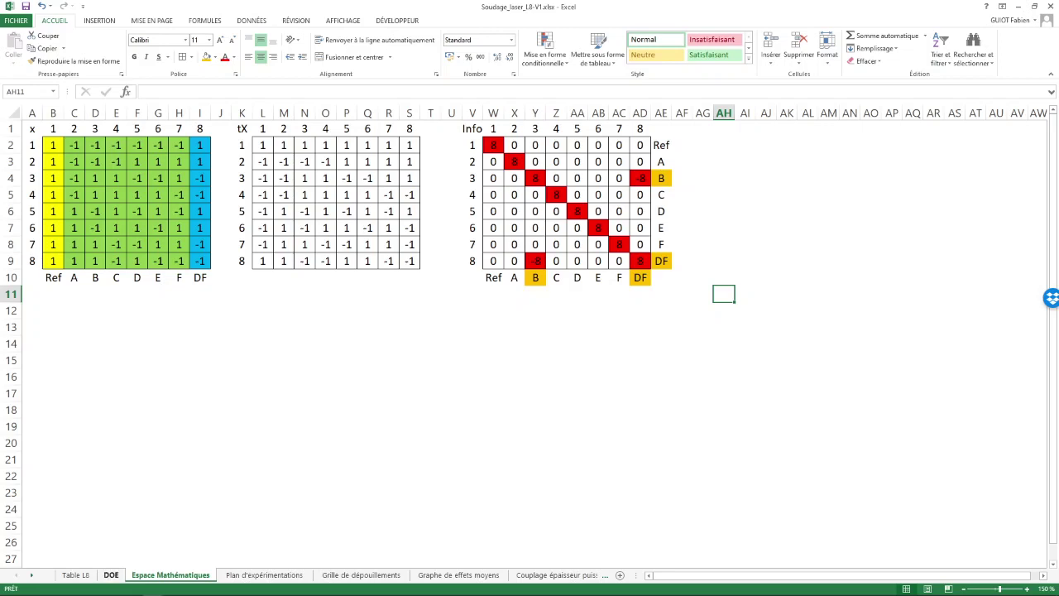
On the DOE sheet, set factor B's assigned column number to 7 and check the Info matrix in Espace Mathématiques
{"action": "key", "text": "ctrl+Page_Up"}
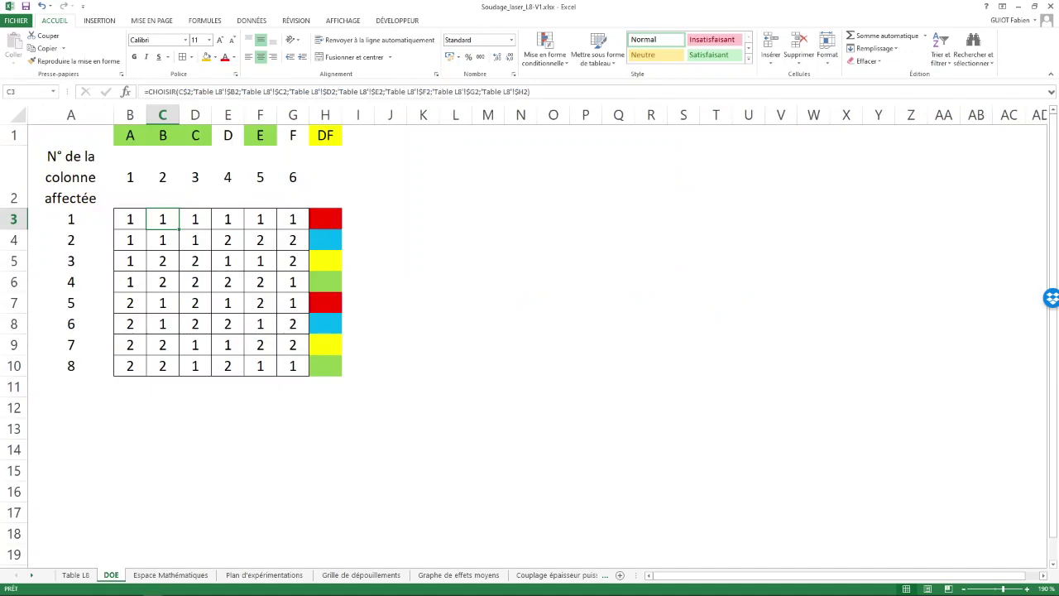
{"action": "left_click", "coordinate": [163, 177]}
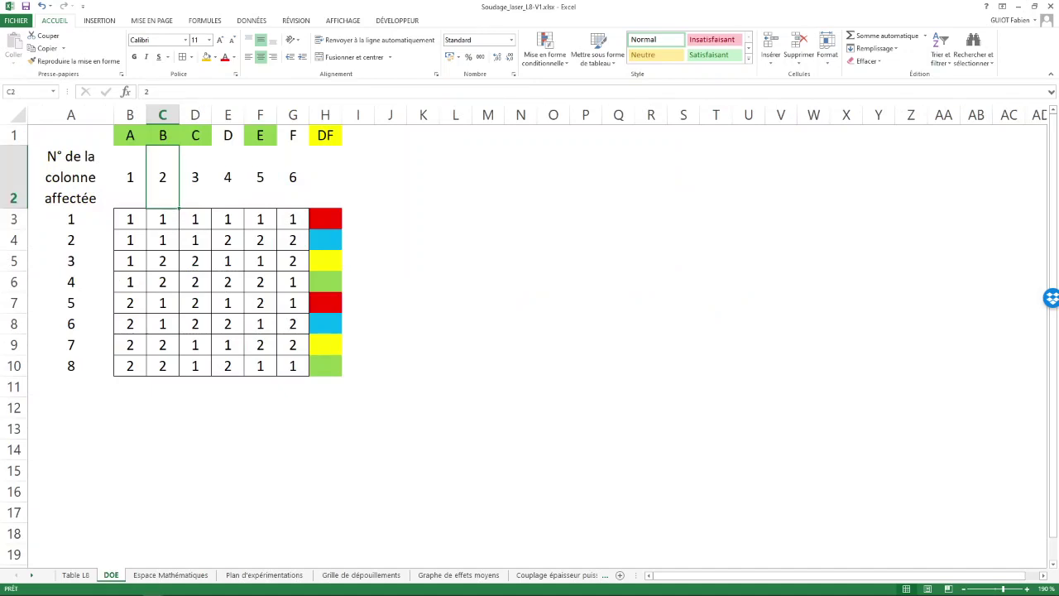
{"action": "left_click", "coordinate": [163, 219]}
{"action": "left_click", "coordinate": [163, 177]}
{"action": "left_click", "coordinate": [163, 219]}
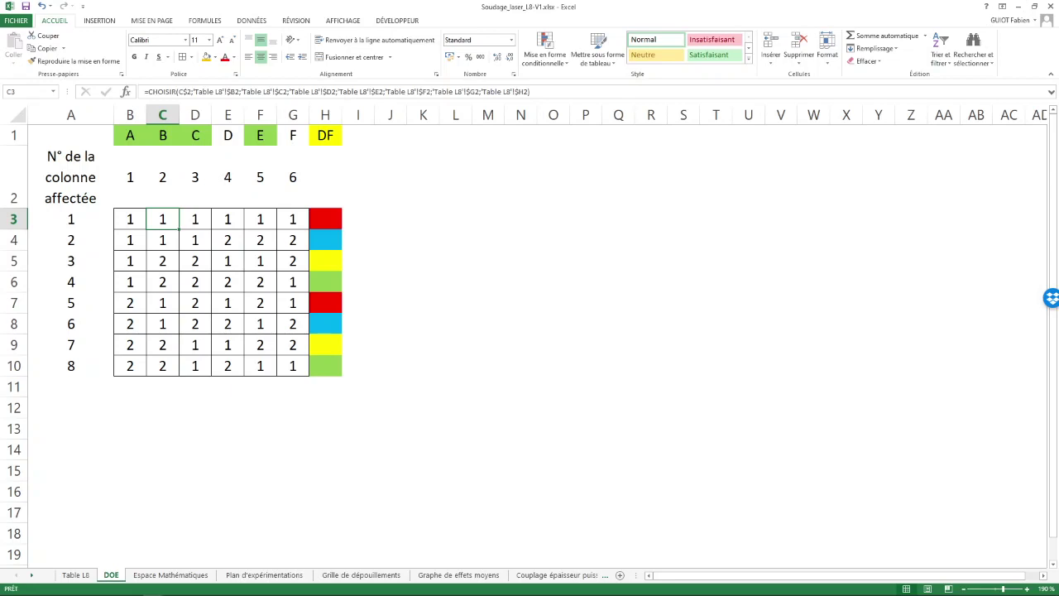
{"action": "left_click", "coordinate": [162, 177]}
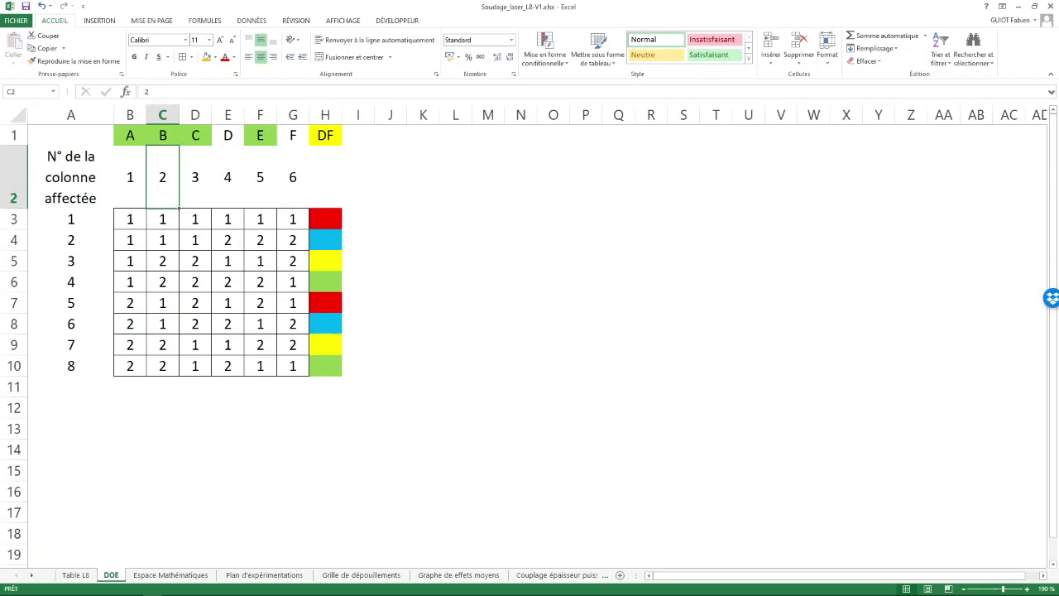
{"action": "type", "text": "7"}
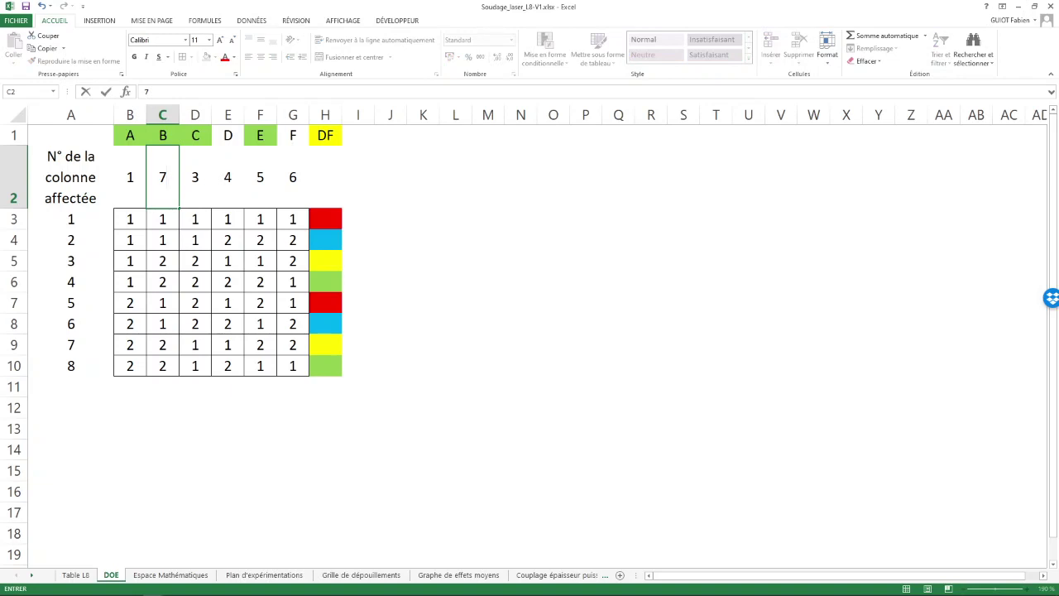
{"action": "key", "text": "Return"}
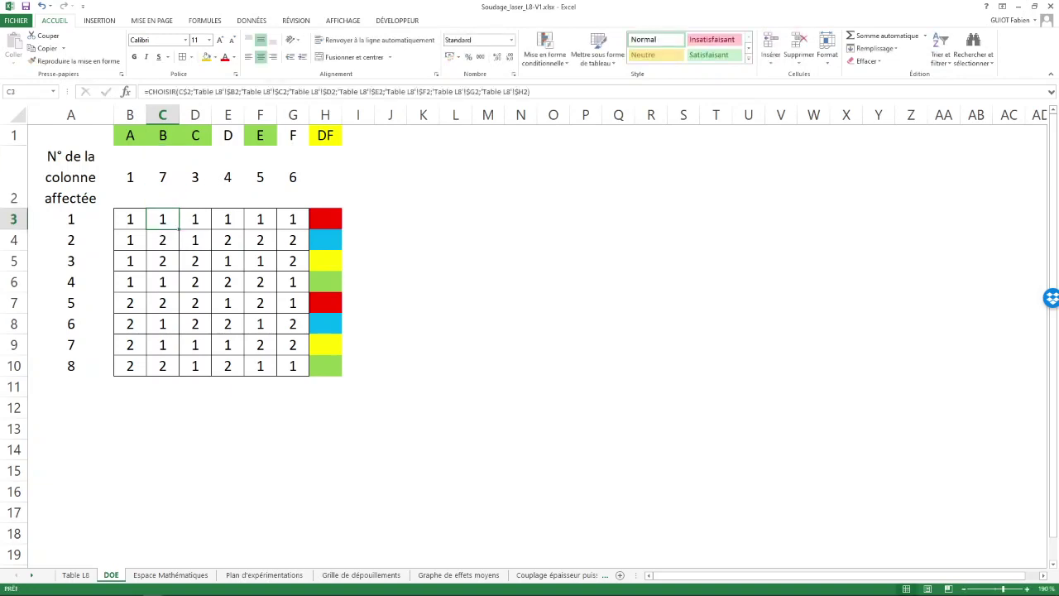
{"action": "key", "text": "ctrl+Page_Down"}
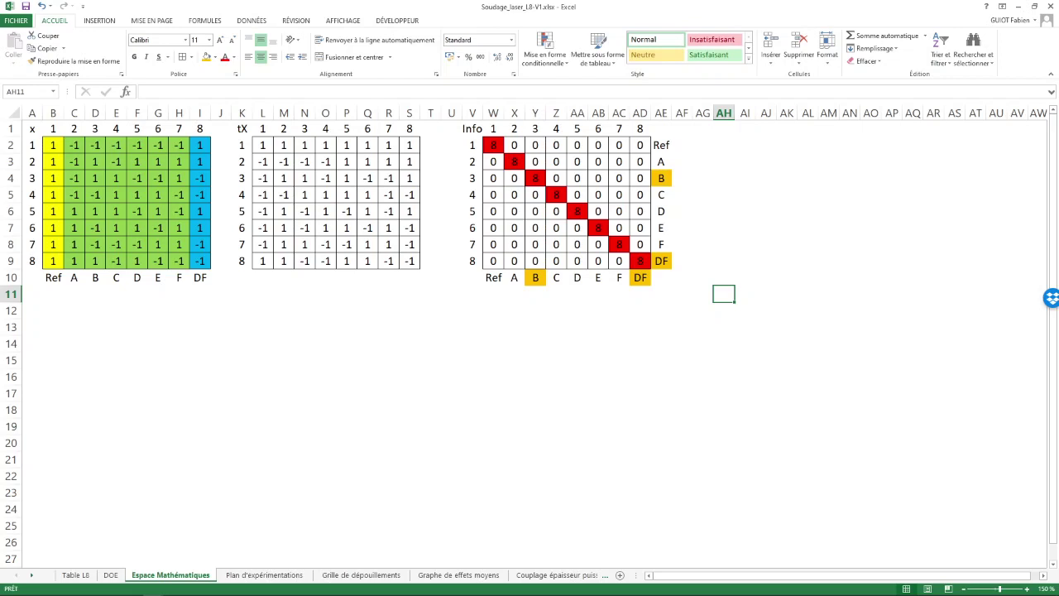
Compare factor B's column assignment across the DOE, Table L8, Espace Mathématiques and Plan d'expérimentations sheets
{"action": "left_click", "coordinate": [110, 574]}
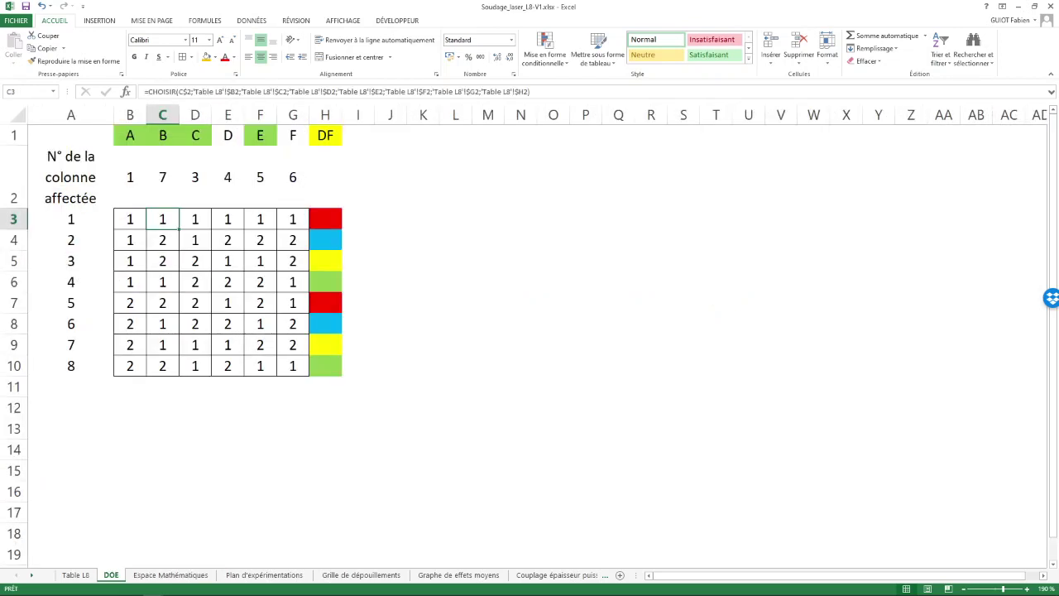
{"action": "left_click", "coordinate": [171, 574]}
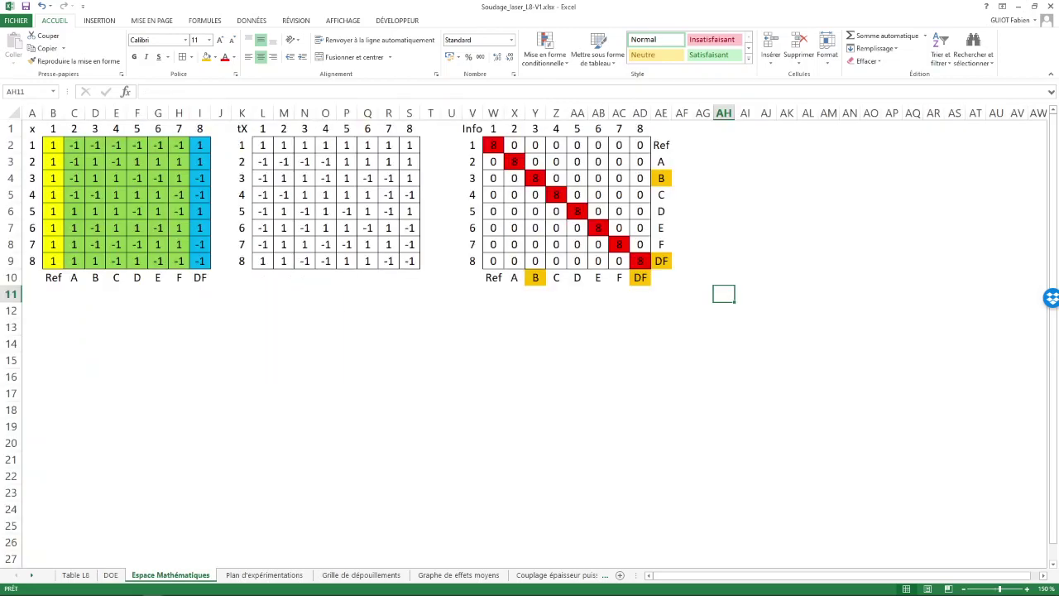
{"action": "left_click", "coordinate": [110, 574]}
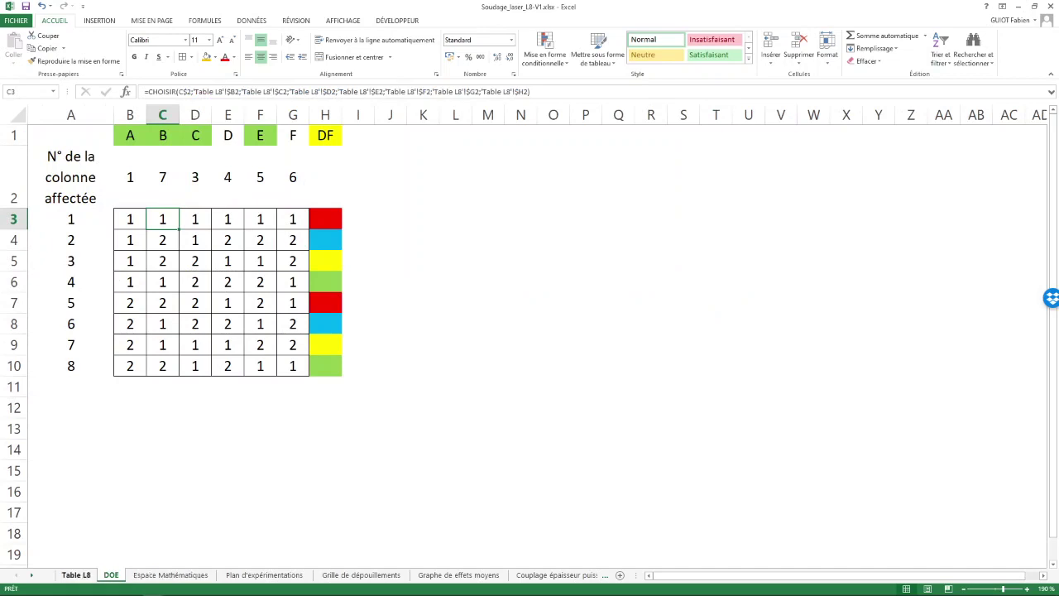
{"action": "left_click", "coordinate": [75, 574]}
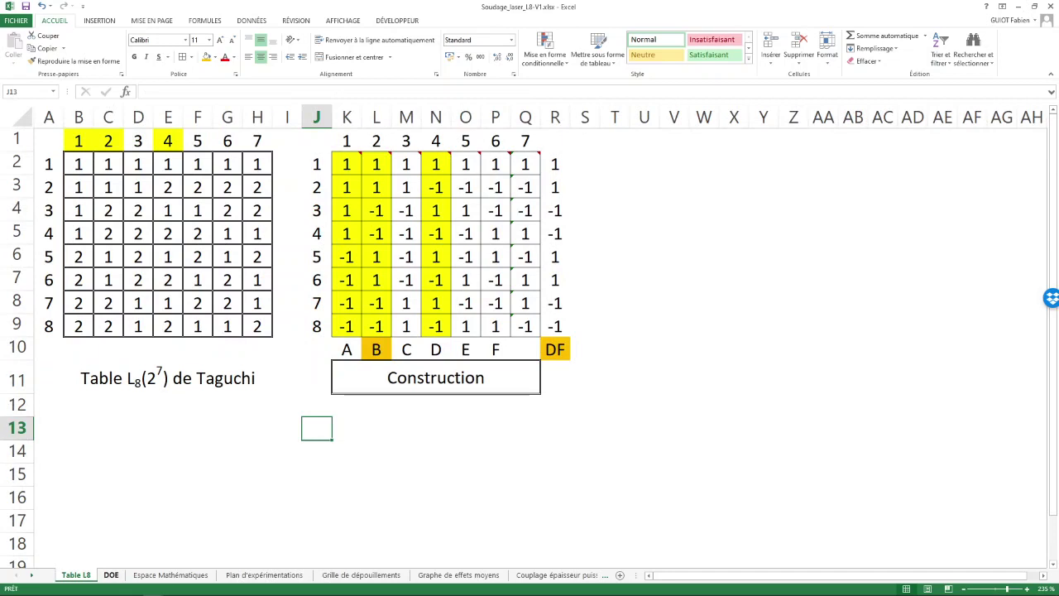
{"action": "left_click", "coordinate": [111, 574]}
{"action": "left_click", "coordinate": [170, 574]}
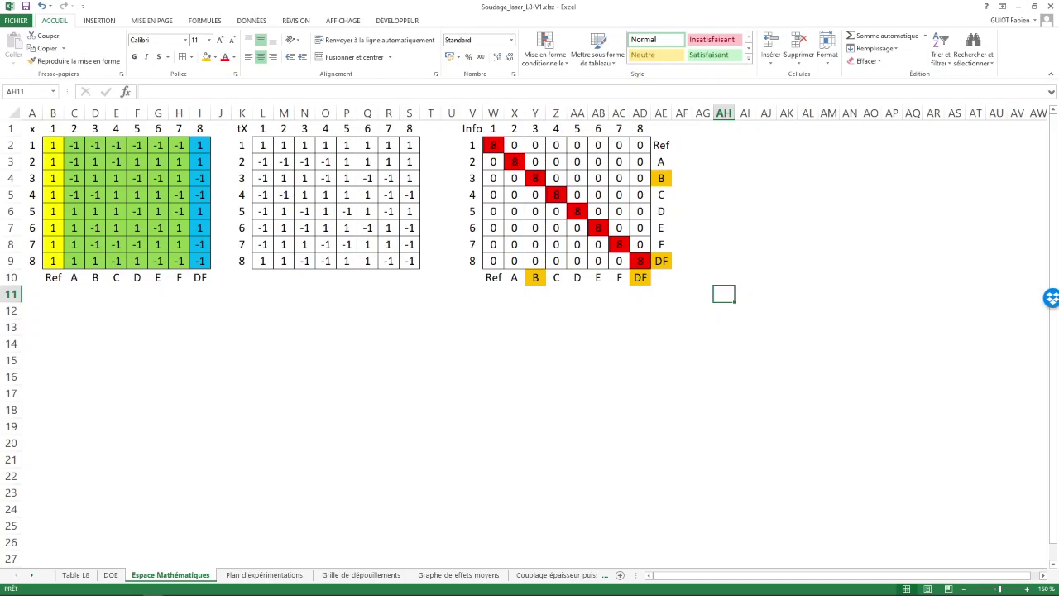
{"action": "left_click", "coordinate": [264, 574]}
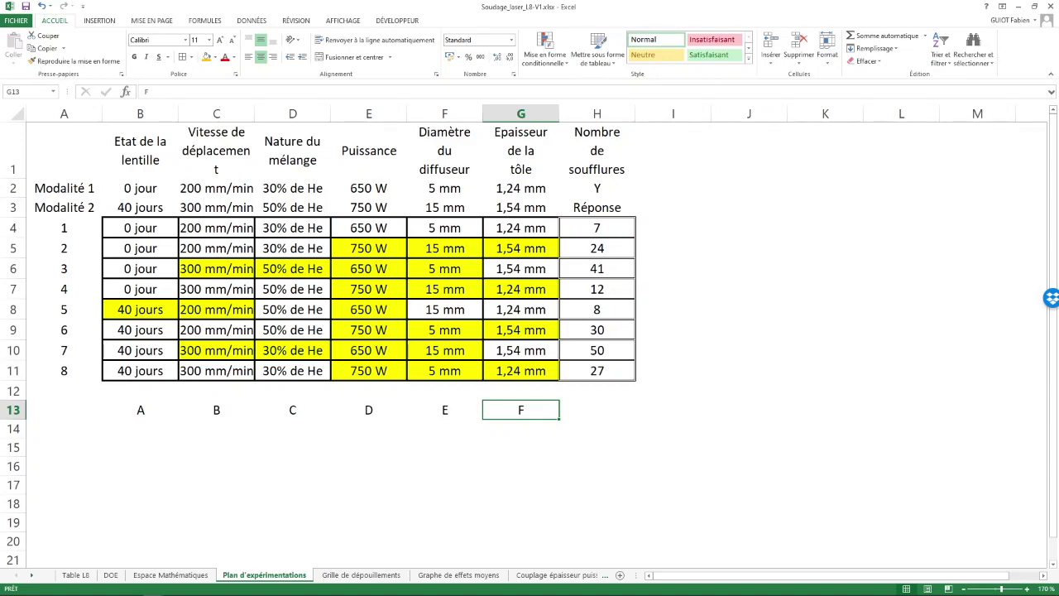
Restore factor B's assigned column number to 2 on the DOE sheet and close the Soudage_laser_L8-V1.xlsx workbook
{"action": "left_click", "coordinate": [110, 574]}
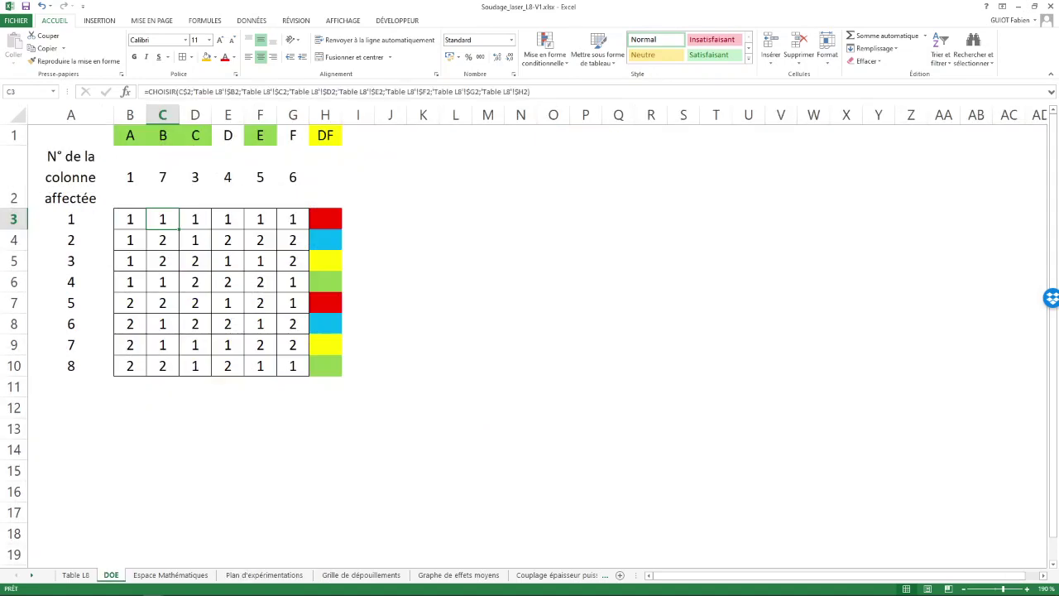
{"action": "left_click", "coordinate": [162, 177]}
{"action": "type", "text": "2"}
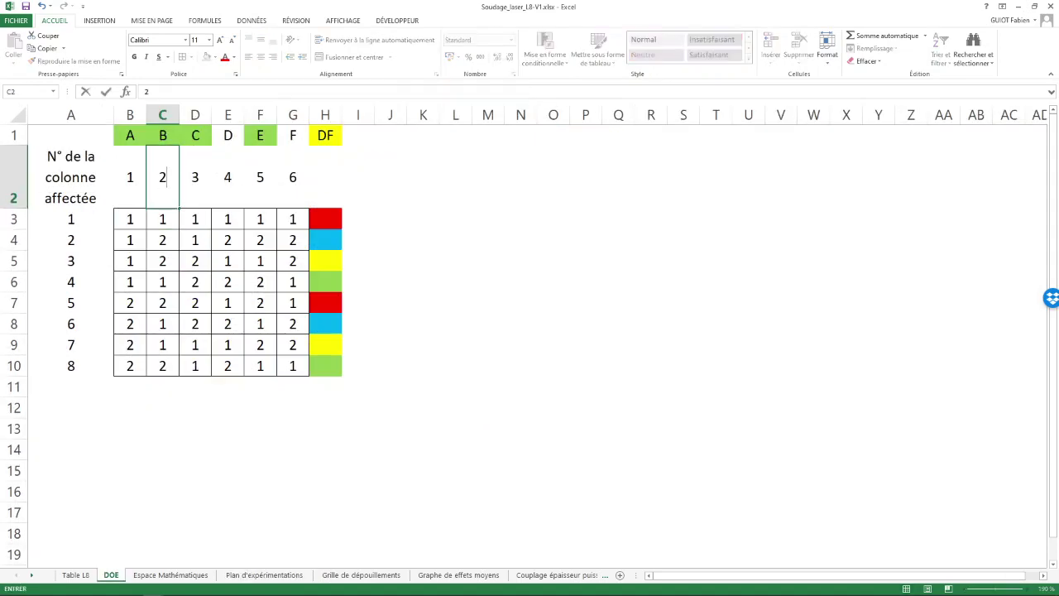
{"action": "key", "text": "Return"}
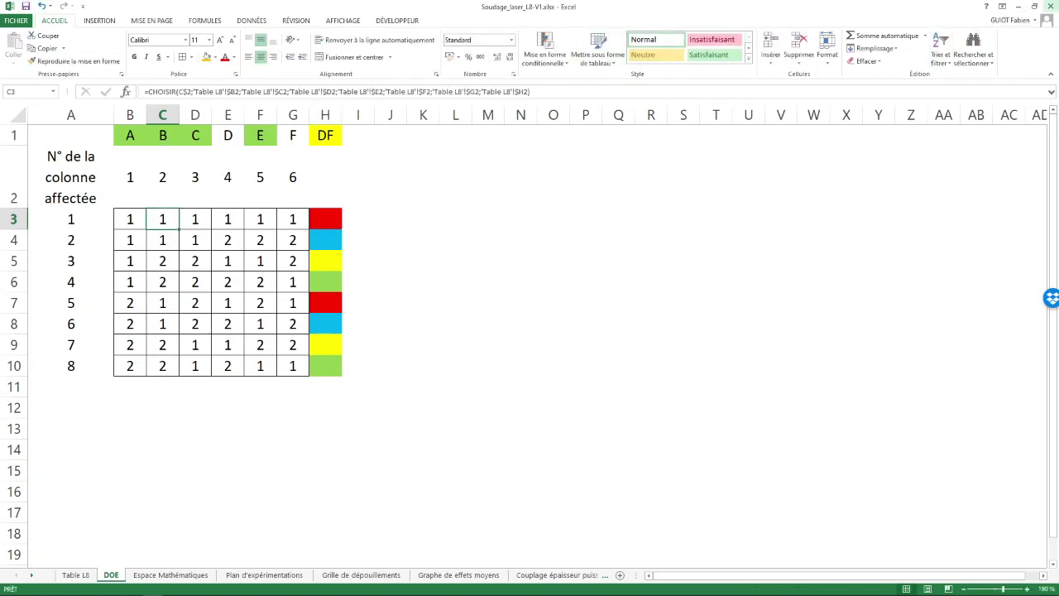
{"action": "left_click", "coordinate": [1051, 6]}
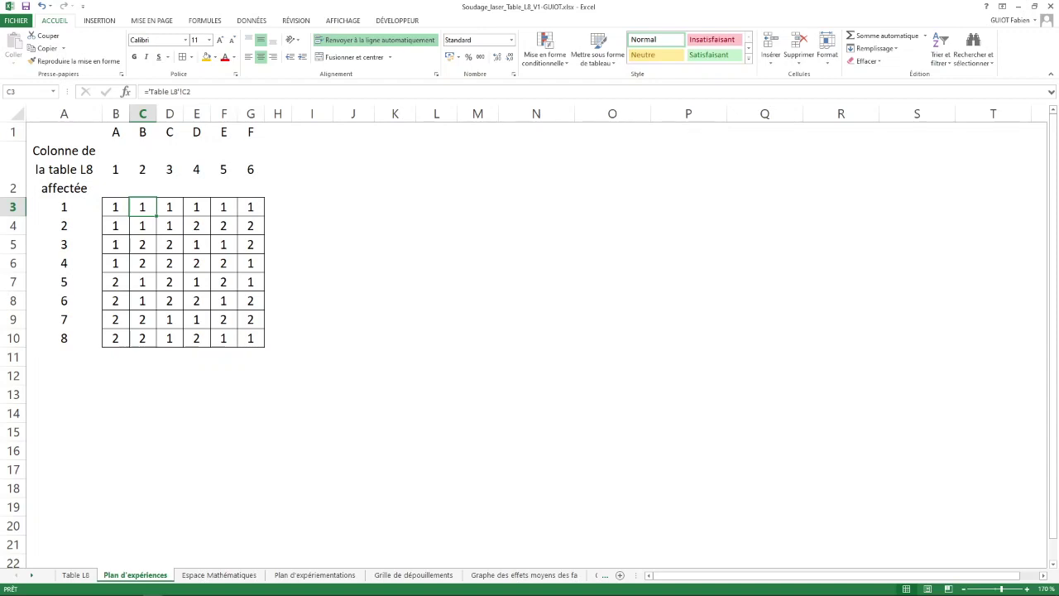
Review the Table L8 V1 workbook's sheets from Espace Mathématiques through the mean-effects graph to the Couplage Puissance épaisseur chart
{"action": "key", "text": "ctrl+Page_Down"}
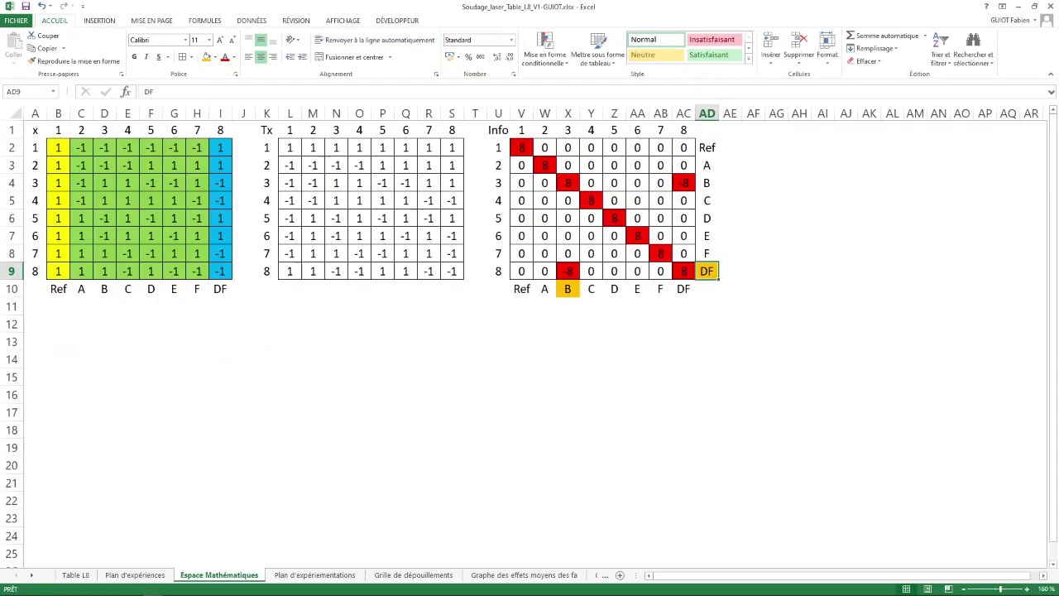
{"action": "key", "text": "ctrl+Page_Down"}
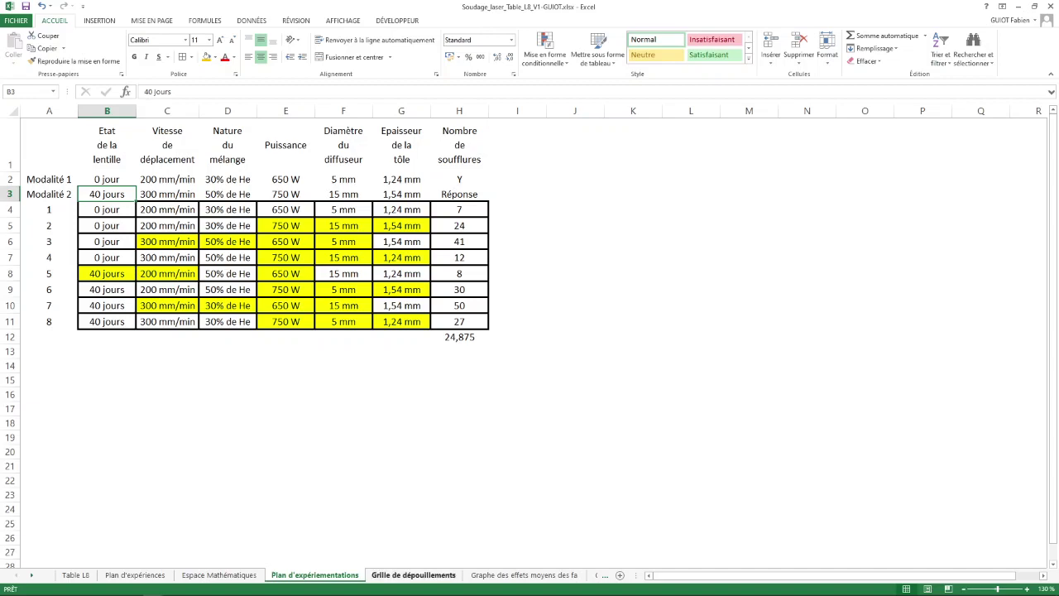
{"action": "left_click", "coordinate": [412, 574]}
{"action": "left_click", "coordinate": [523, 574]}
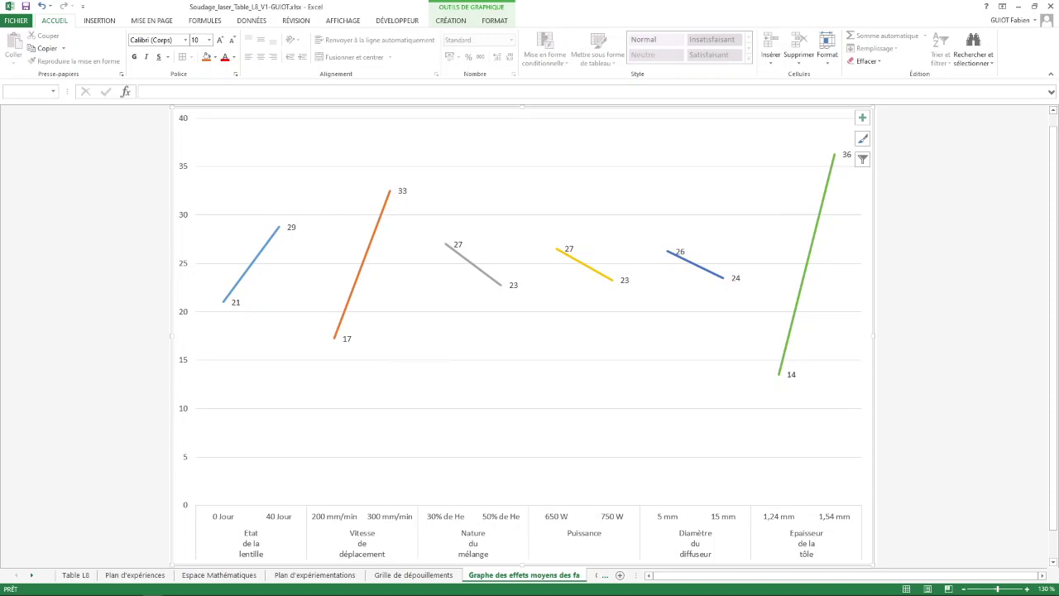
{"action": "key", "text": "ctrl+Page_Down"}
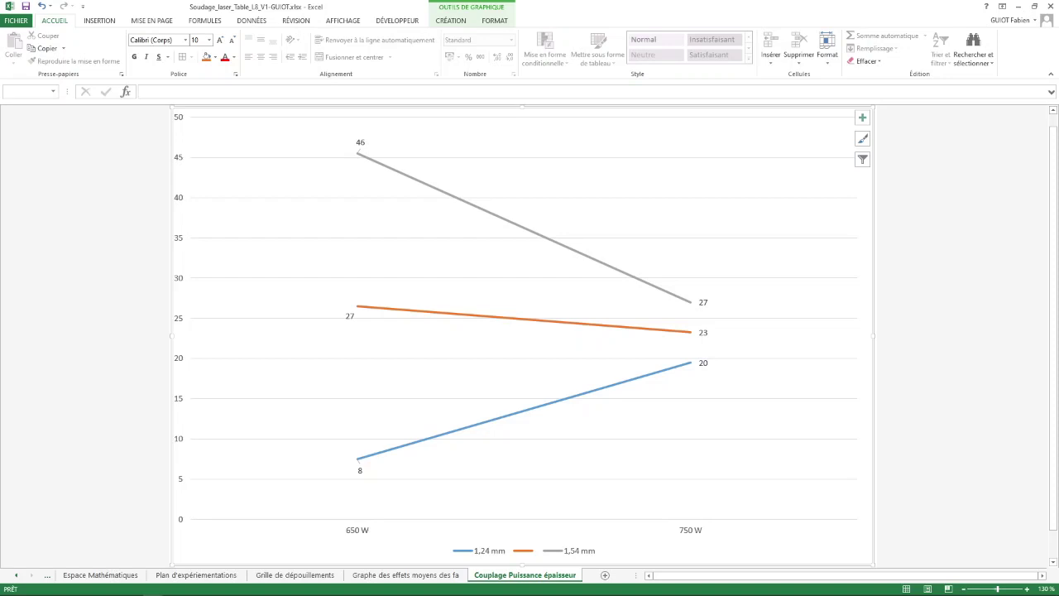
Switch to the slide show and advance to the Illustration slide until its INFO matrix is displayed
{"action": "key", "text": "alt+Tab"}
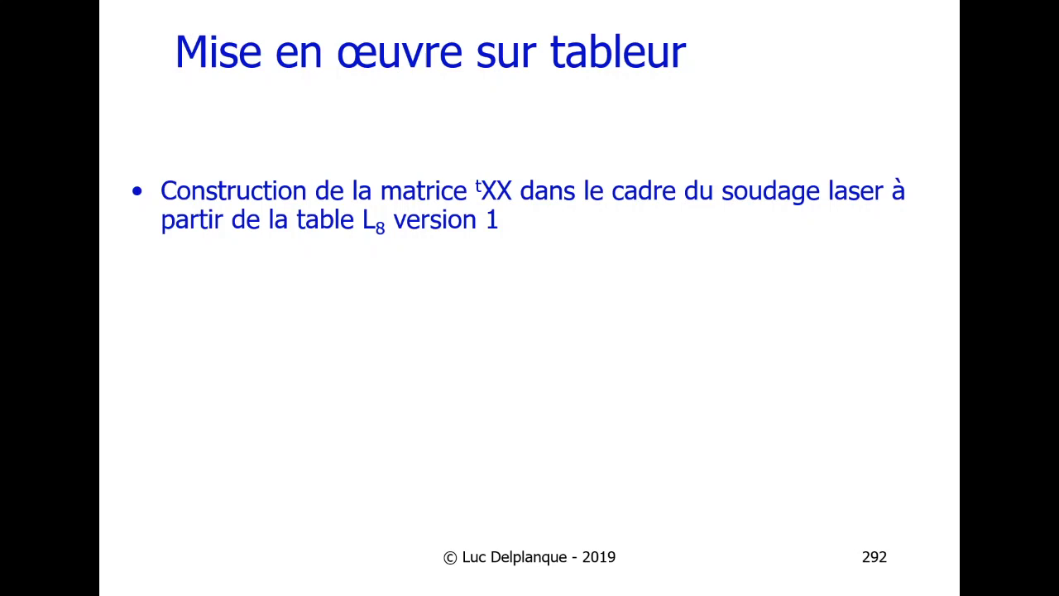
{"action": "key", "text": "Right"}
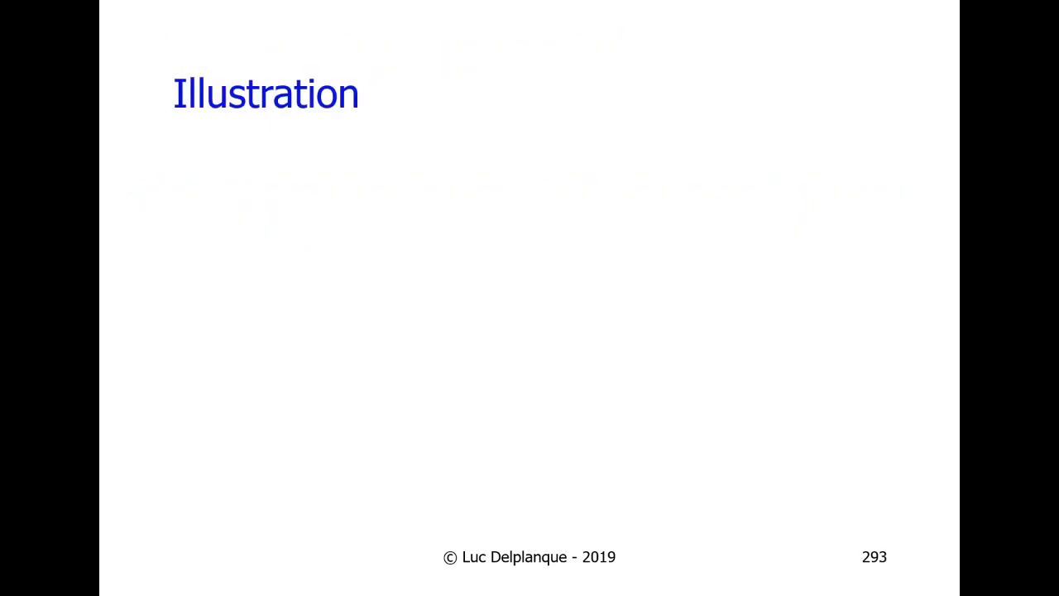
{"action": "key", "text": "Right"}
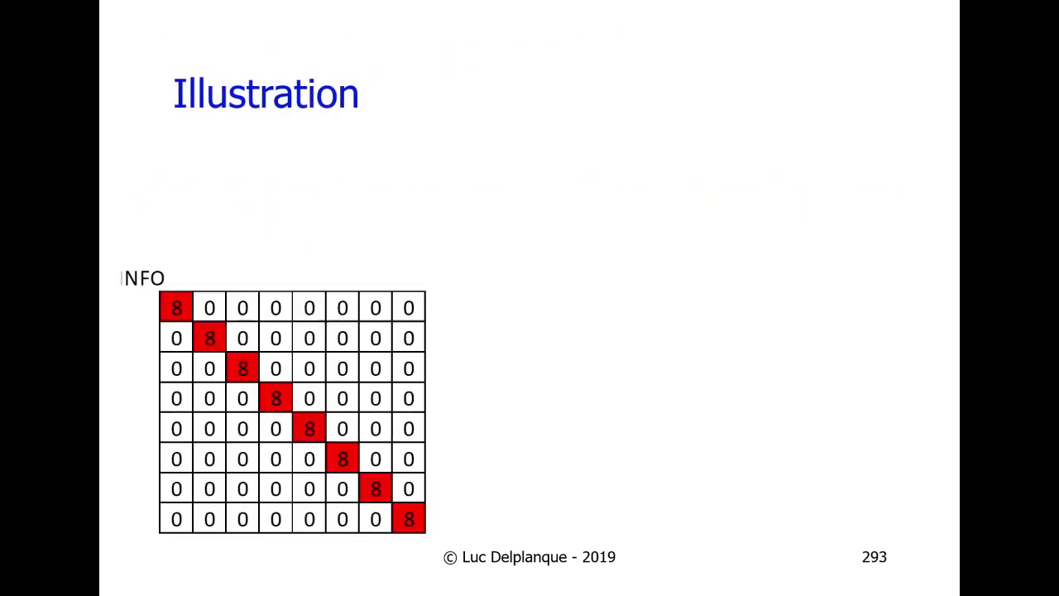
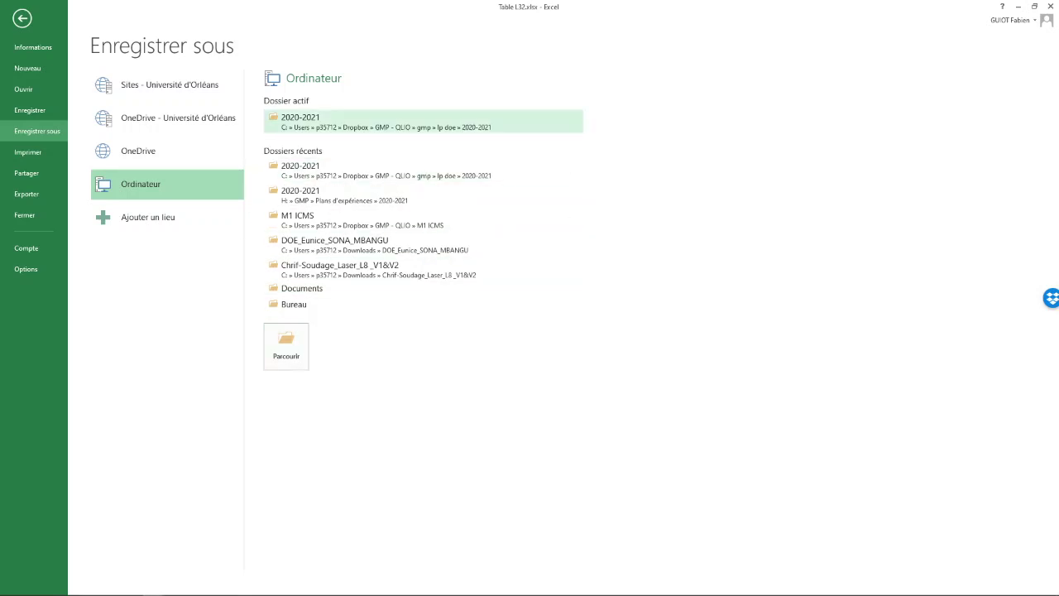
Save the Table L32 workbook as Soudage_laser_Table_L32.xlsx in the 2020-2021 folder
{"action": "left_click", "coordinate": [422, 121]}
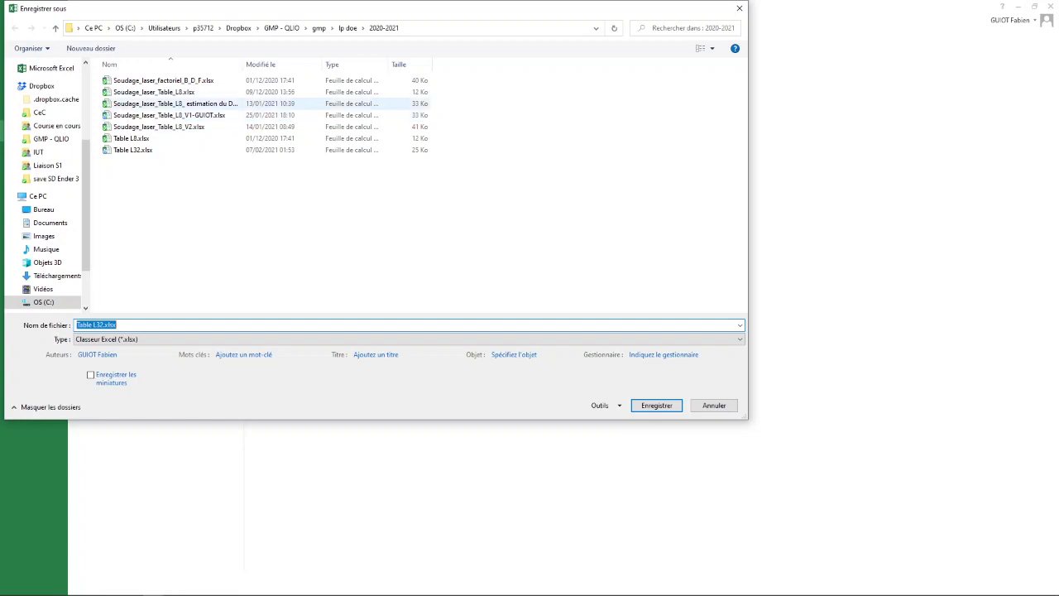
{"action": "left_click", "coordinate": [155, 92]}
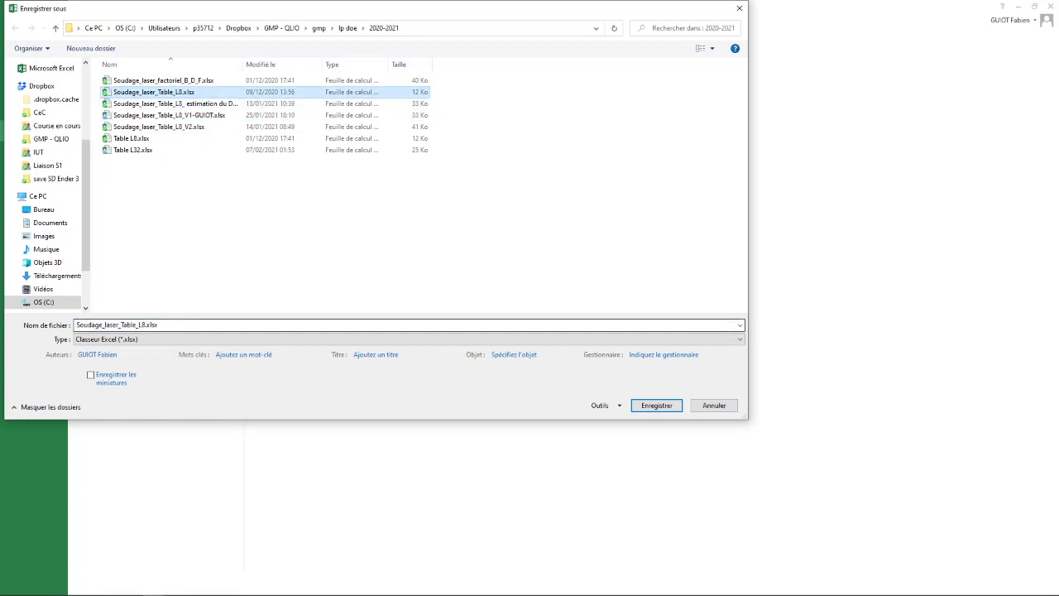
{"action": "left_click", "coordinate": [179, 325]}
{"action": "left_click", "coordinate": [146, 325]}
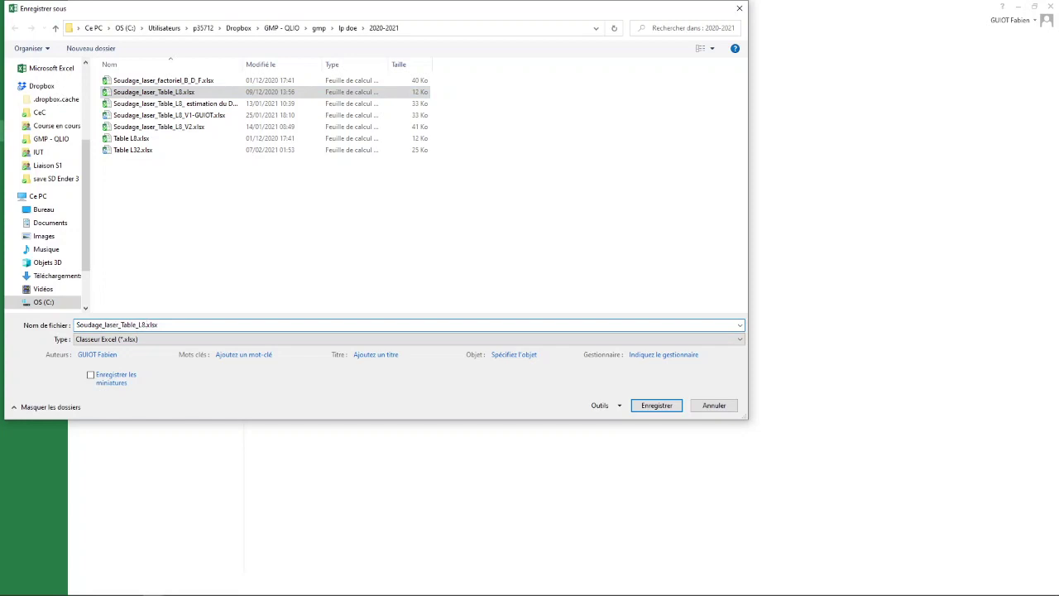
{"action": "key", "text": "BackSpace"}
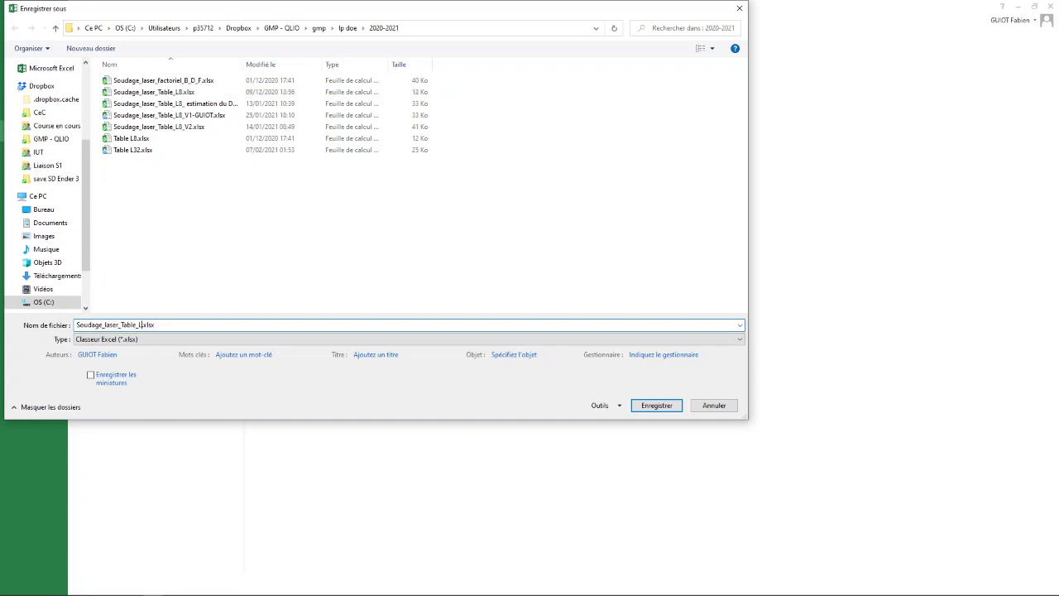
{"action": "type", "text": "\"é"}
{"action": "key", "text": "Return"}
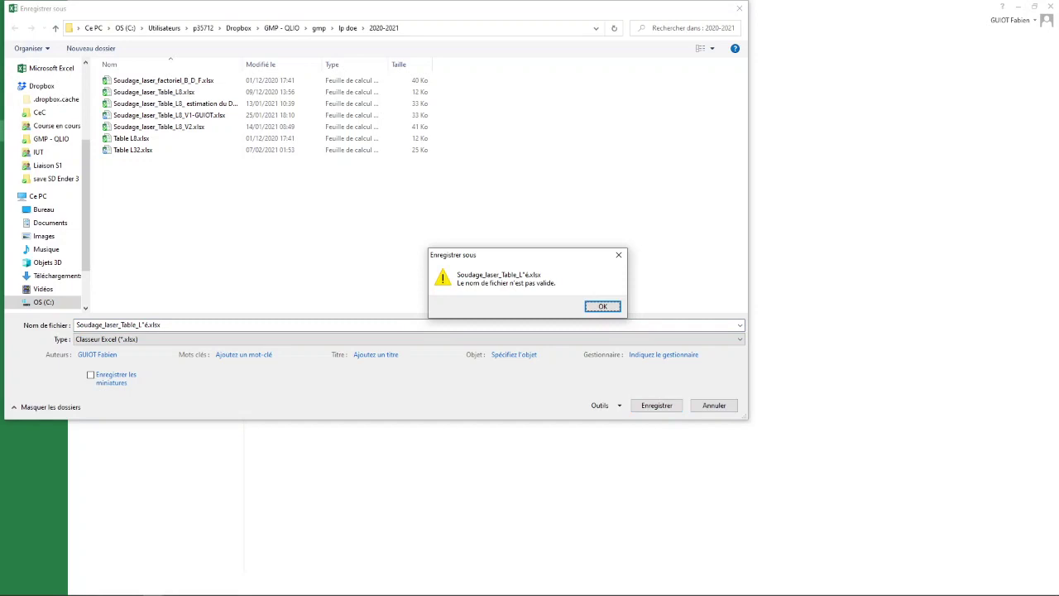
{"action": "key", "text": "Return"}
{"action": "key", "text": "Right"}
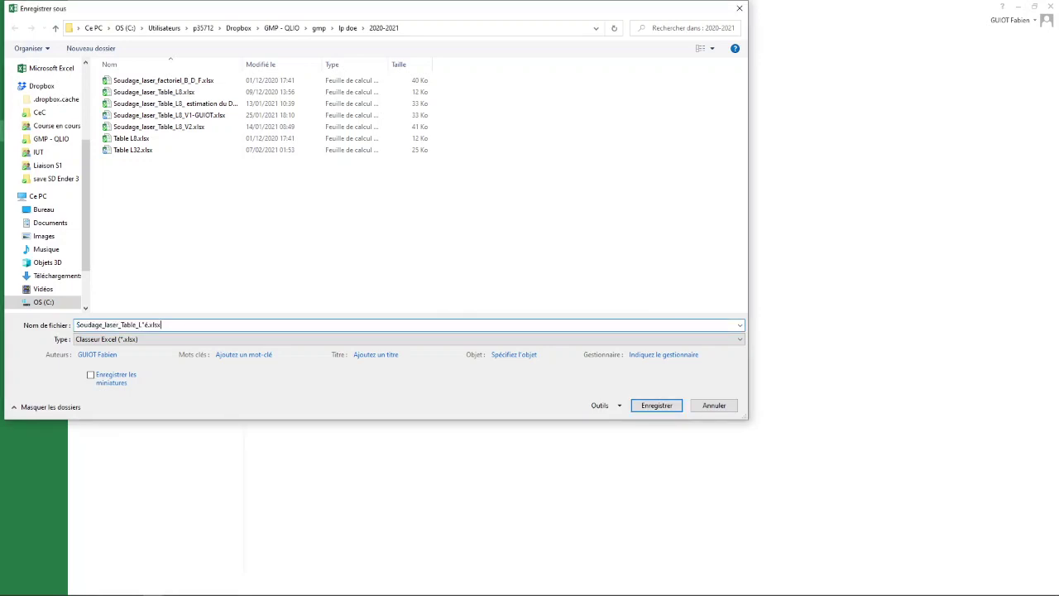
{"action": "key", "text": "Left"}
{"action": "key", "text": "Left"}
{"action": "key", "text": "BackSpace"}
{"action": "key", "text": "BackSpace"}
{"action": "type", "text": "32"}
{"action": "key", "text": "Return"}
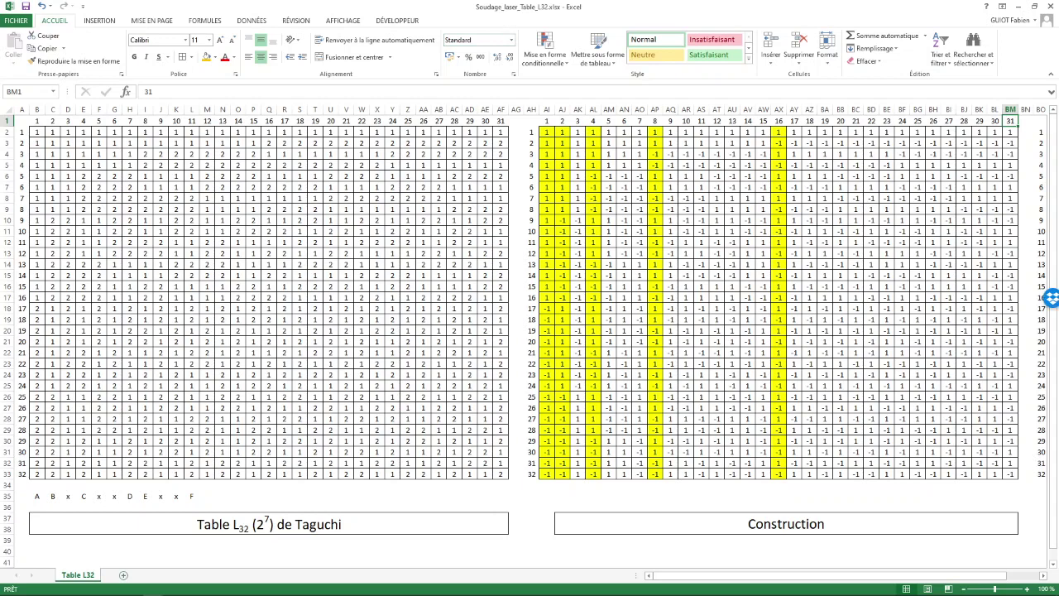
Clear the factor and x labels in row 35 under the L32 Taguchi table
{"action": "left_click_drag", "start_coordinate": [37, 497], "coordinate": [207, 496]}
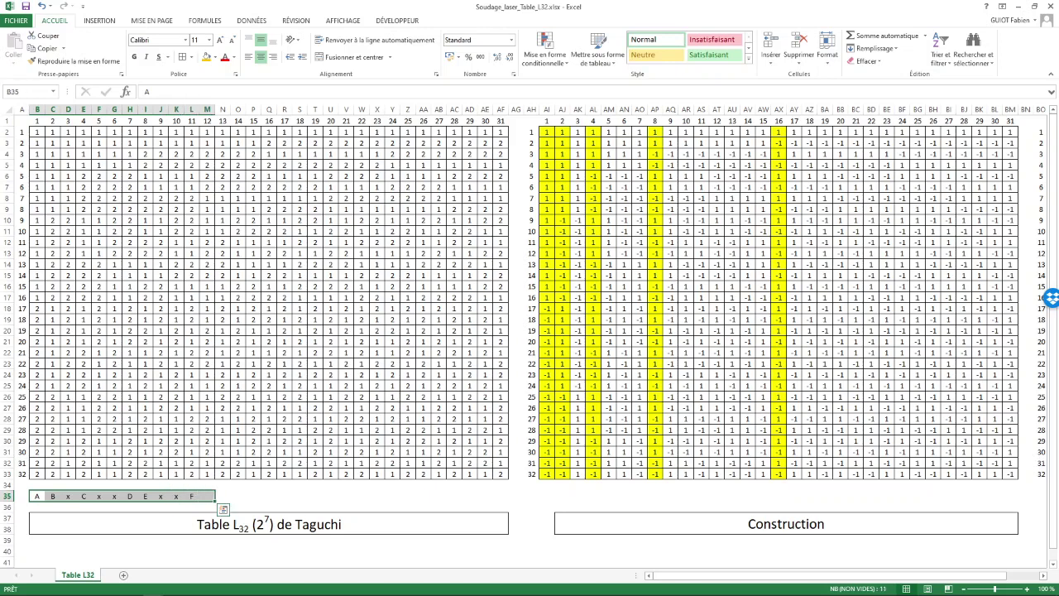
{"action": "key", "text": "BackSpace"}
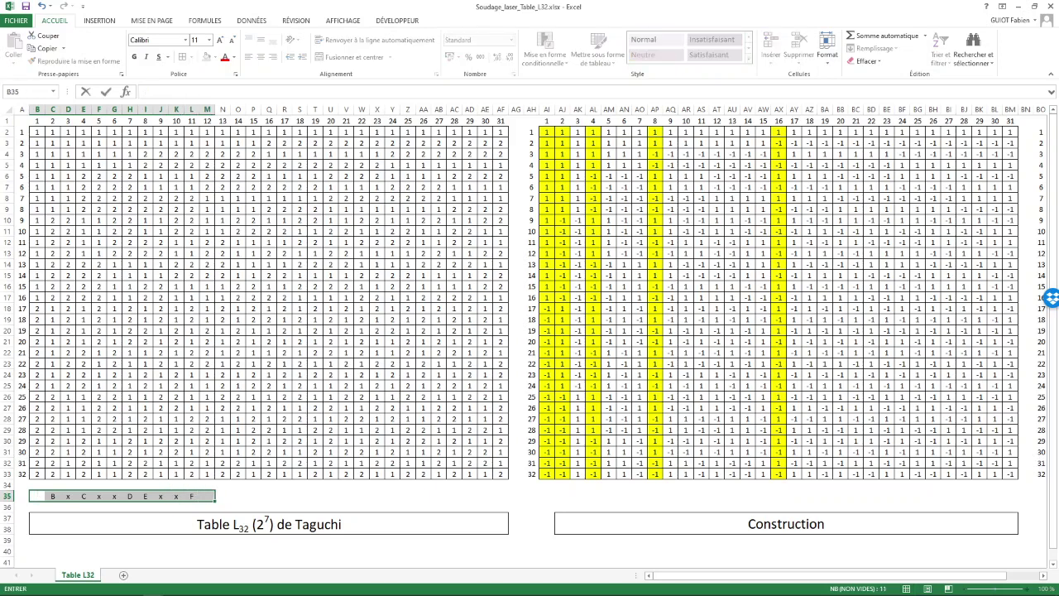
{"action": "left_click_drag", "start_coordinate": [223, 496], "coordinate": [53, 496]}
{"action": "key", "text": "Delete"}
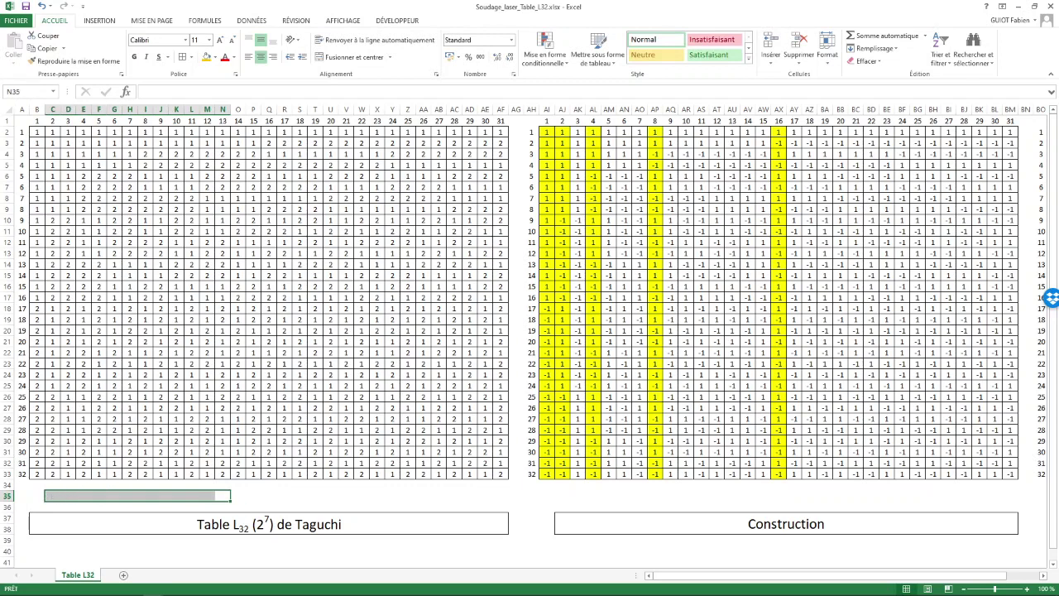
Label the first two columns of the Construction table with A in AI35 and B in AJ35
{"action": "left_click", "coordinate": [547, 496]}
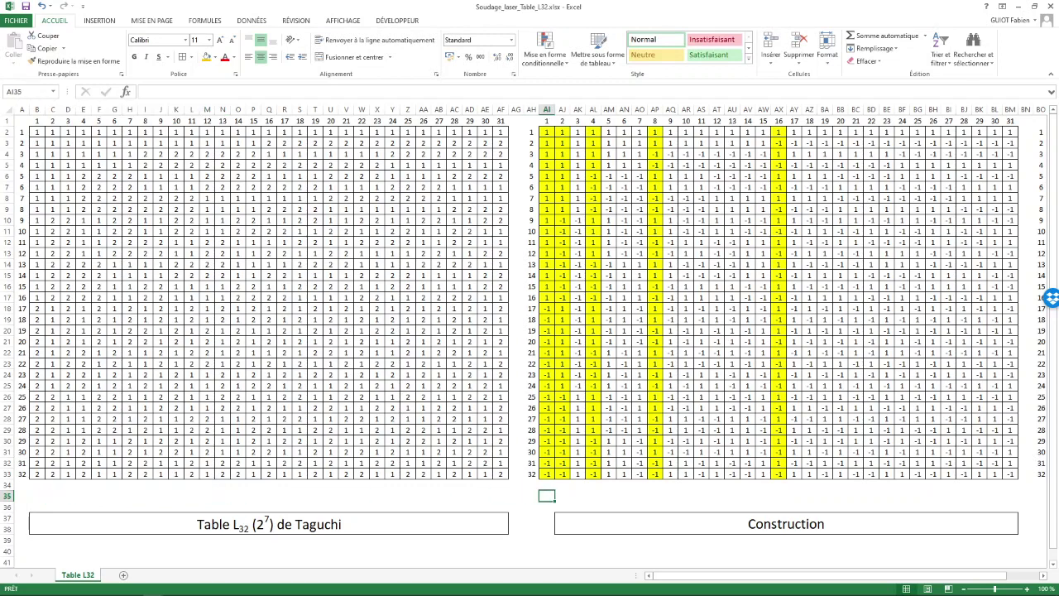
{"action": "type", "text": "aA"}
{"action": "key", "text": "BackSpace"}
{"action": "key", "text": "BackSpace"}
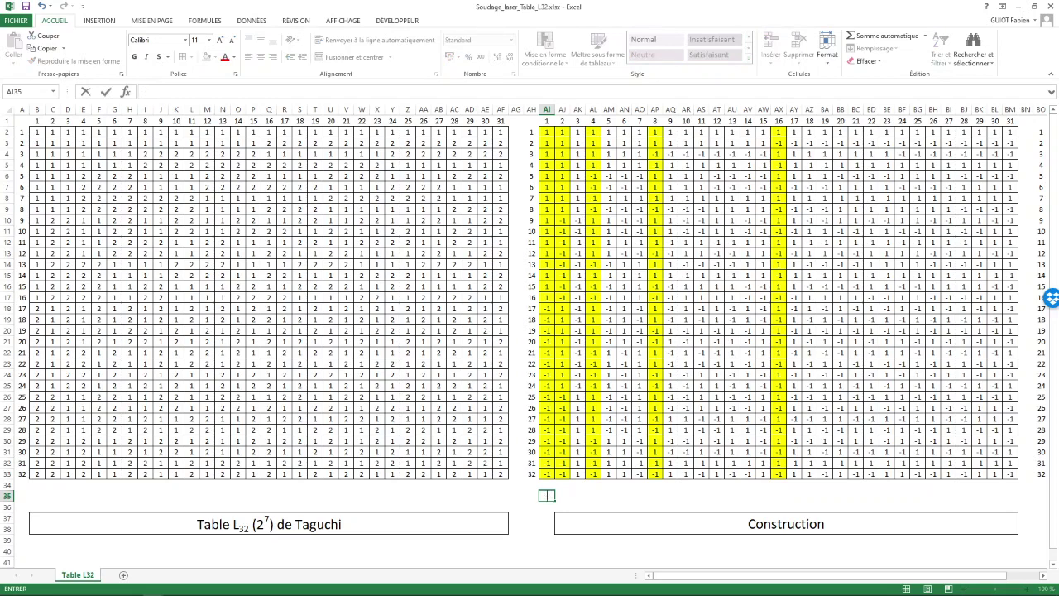
{"action": "type", "text": "A"}
{"action": "key", "text": "Tab"}
{"action": "type", "text": "A"}
{"action": "key", "text": "BackSpace"}
{"action": "type", "text": "B"}
{"action": "key", "text": "Tab"}
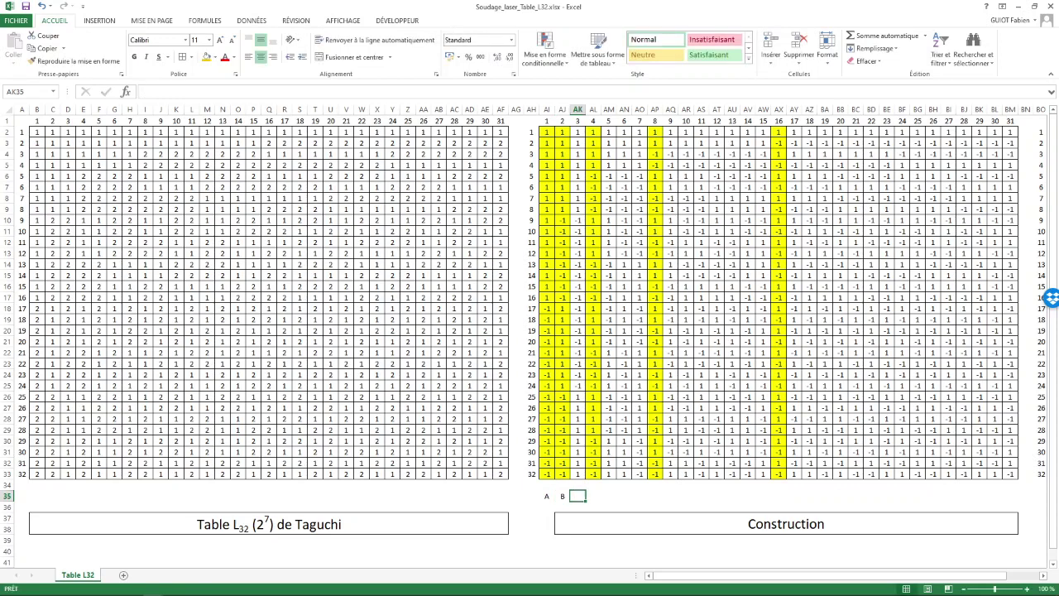
Label columns 4 and 8 of the Construction table with C in AL35 and D in AP35
{"action": "key", "text": "Right"}
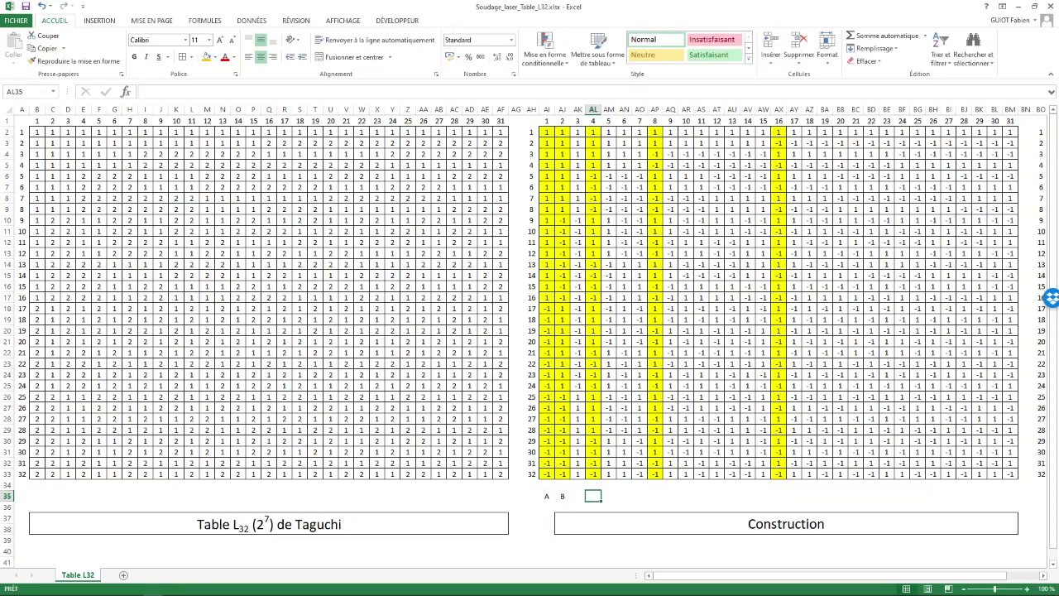
{"action": "type", "text": "C"}
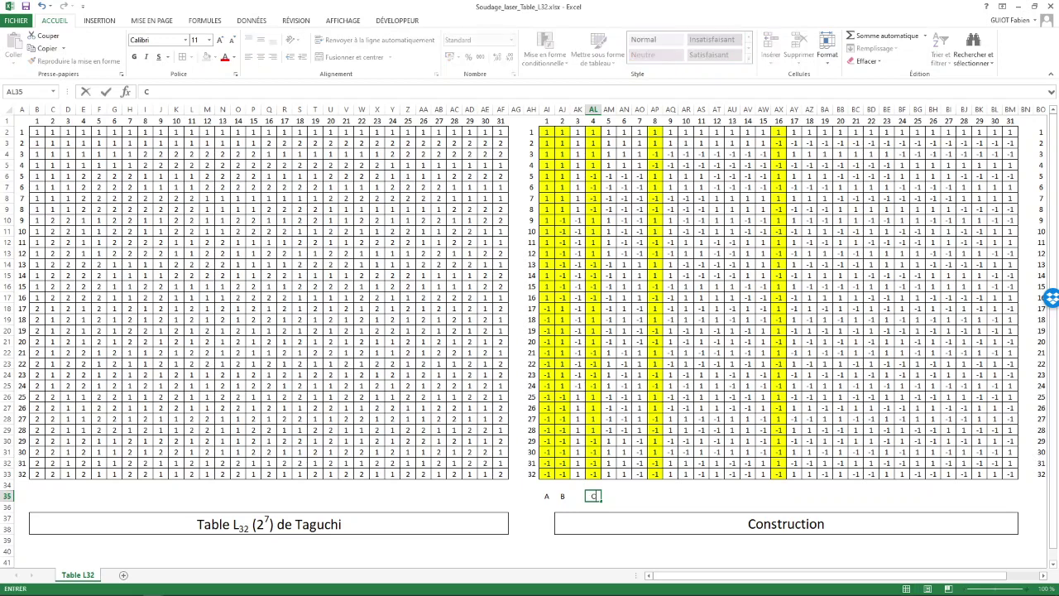
{"action": "key", "text": "Tab"}
{"action": "key", "text": "Tab"}
{"action": "key", "text": "Tab"}
{"action": "key", "text": "Tab"}
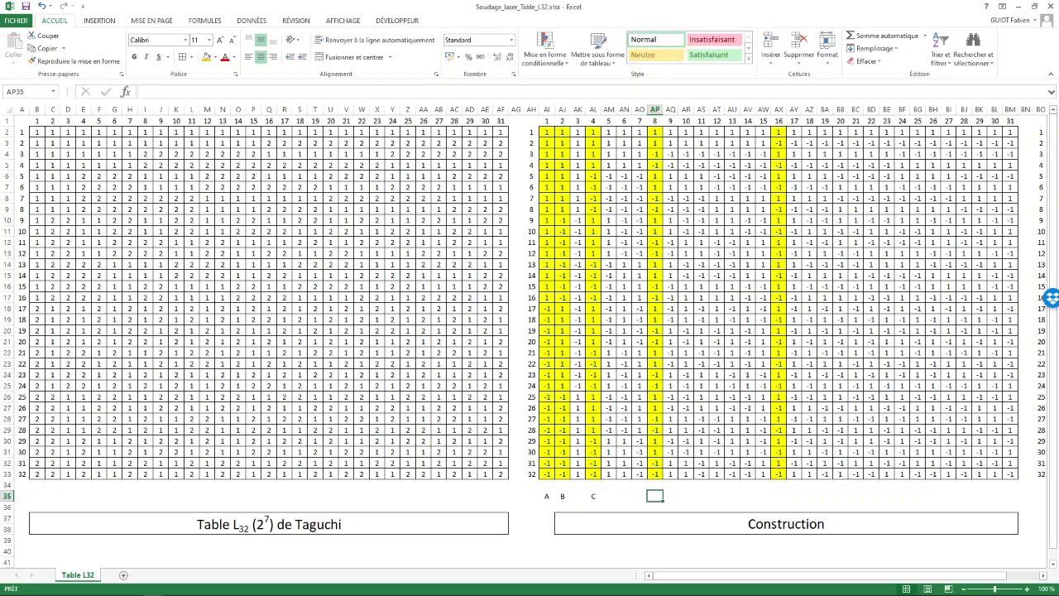
{"action": "type", "text": "D"}
Label column 16 of the Construction table with E in cell AX35
{"action": "key", "text": "Tab"}
{"action": "key", "text": "Tab"}
{"action": "key", "text": "Tab"}
{"action": "key", "text": "Tab"}
{"action": "key", "text": "Tab"}
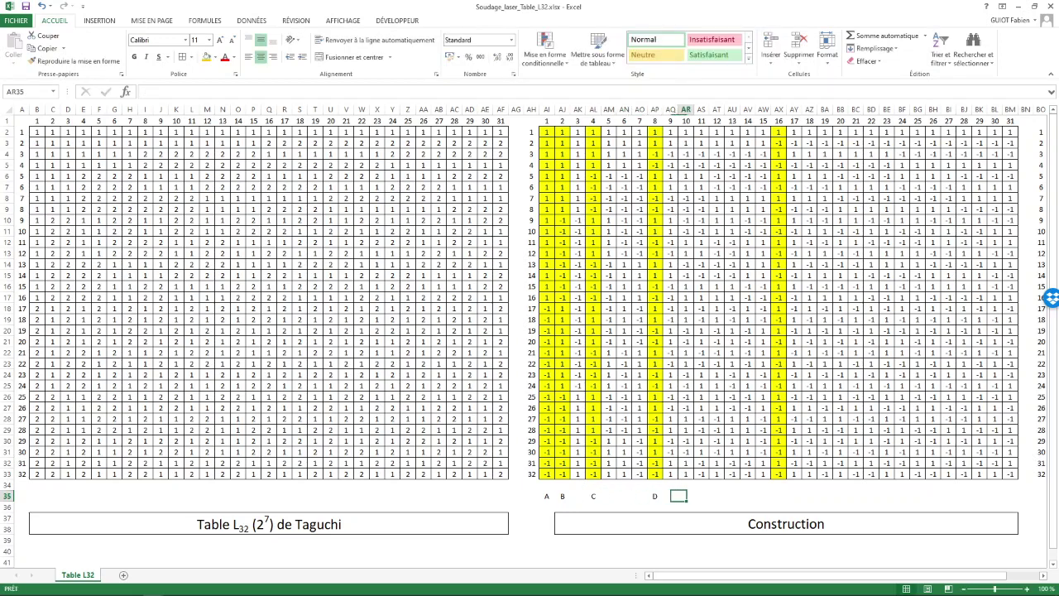
{"action": "key", "text": "Tab"}
{"action": "key", "text": "Tab"}
{"action": "key", "text": "Tab"}
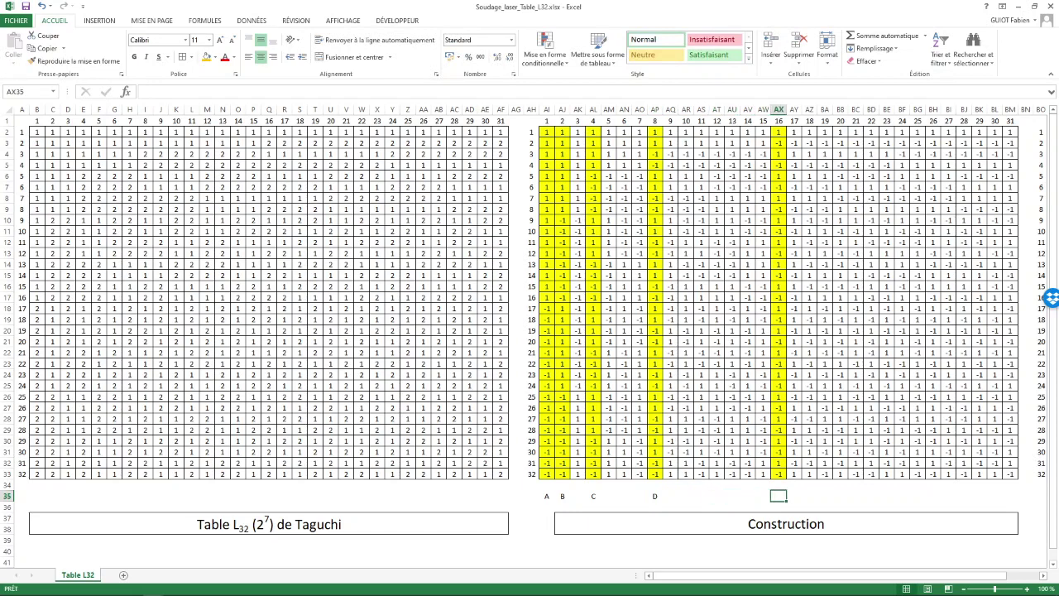
{"action": "type", "text": "E"}
Label column 31 of the Construction table with F in cell BM35
{"action": "key", "text": "Tab"}
{"action": "key", "text": "Tab"}
{"action": "key", "text": "Tab"}
{"action": "key", "text": "Tab"}
{"action": "key", "text": "Tab"}
{"action": "key", "text": "Tab"}
{"action": "key", "text": "Tab"}
{"action": "key", "text": "Tab"}
{"action": "key", "text": "Tab"}
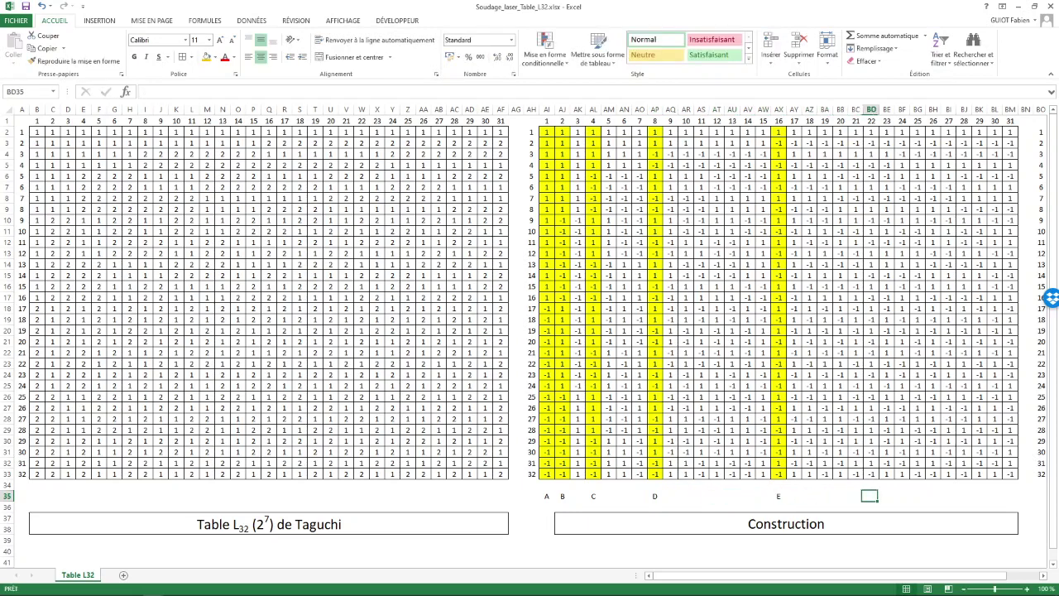
{"action": "key", "text": "Tab"}
{"action": "key", "text": "Tab"}
{"action": "key", "text": "Tab"}
{"action": "key", "text": "Tab"}
{"action": "key", "text": "Tab"}
{"action": "key", "text": "Tab"}
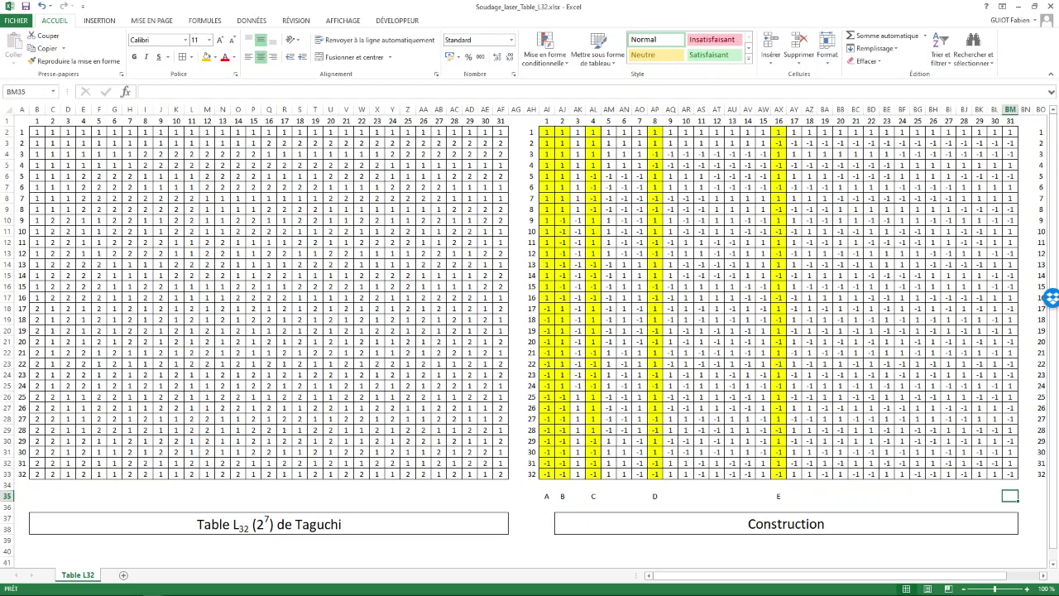
{"action": "type", "text": "F"}
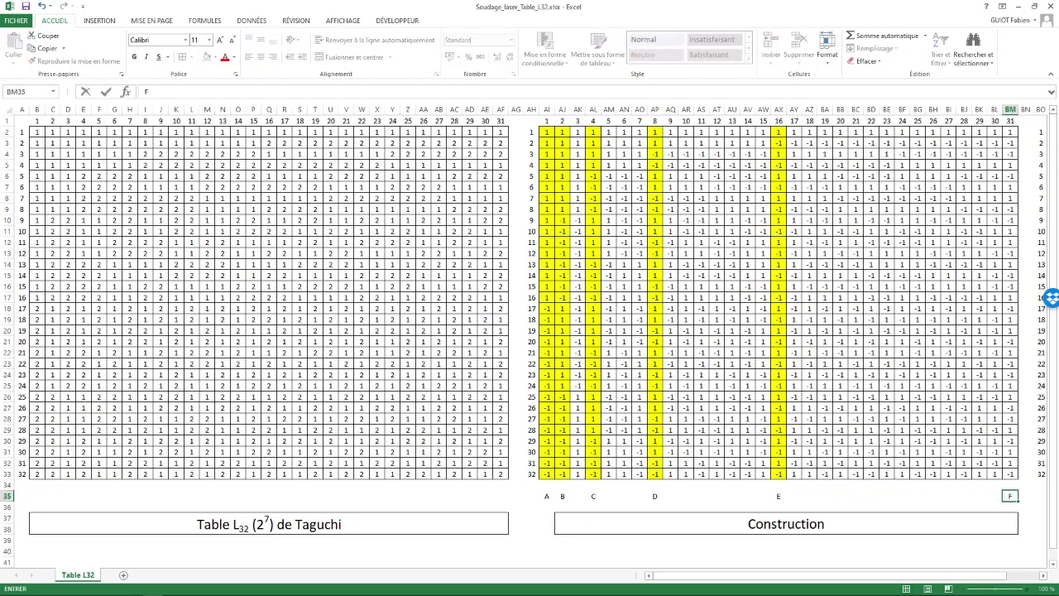
{"action": "key", "text": "Left"}
{"action": "key", "text": "Left"}
{"action": "key", "text": "Left"}
{"action": "key", "text": "Left"}
{"action": "key", "text": "Left"}
{"action": "key", "text": "Left"}
{"action": "key", "text": "Left"}
{"action": "key", "text": "Left"}
{"action": "key", "text": "Left"}
{"action": "key", "text": "Left"}
{"action": "key", "text": "Left"}
{"action": "key", "text": "Left"}
{"action": "key", "text": "Left"}
{"action": "key", "text": "Left"}
{"action": "key", "text": "Left"}
{"action": "key", "text": "Left"}
{"action": "key", "text": "Left"}
{"action": "key", "text": "Left"}
{"action": "key", "text": "Left"}
{"action": "key", "text": "Left"}
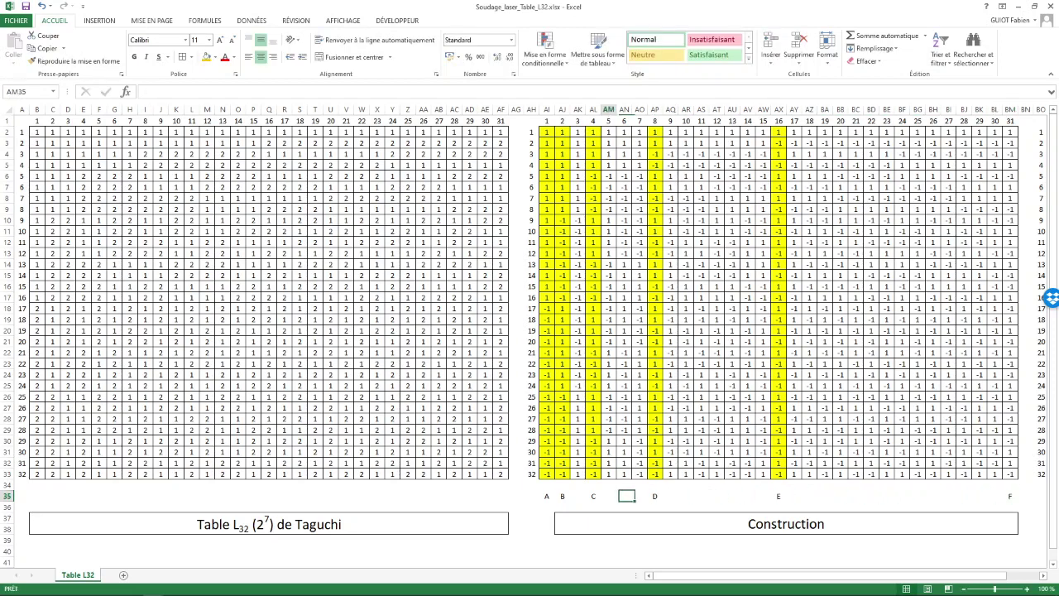
{"action": "key", "text": "Left"}
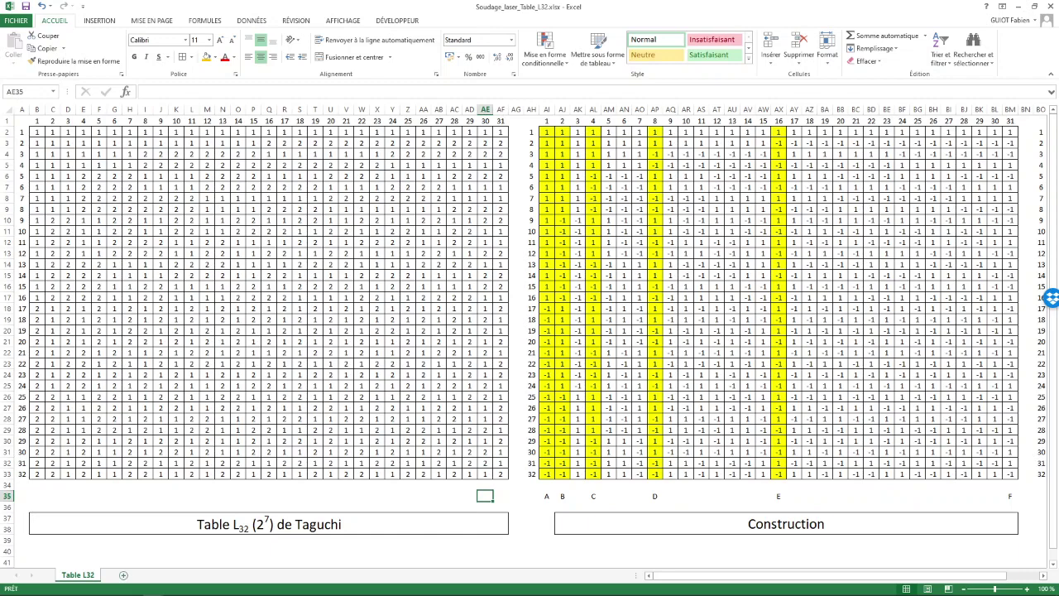
Insert a new worksheet and name it doe
{"action": "key", "text": "shift+F11"}
{"action": "right_click", "coordinate": [120, 574]}
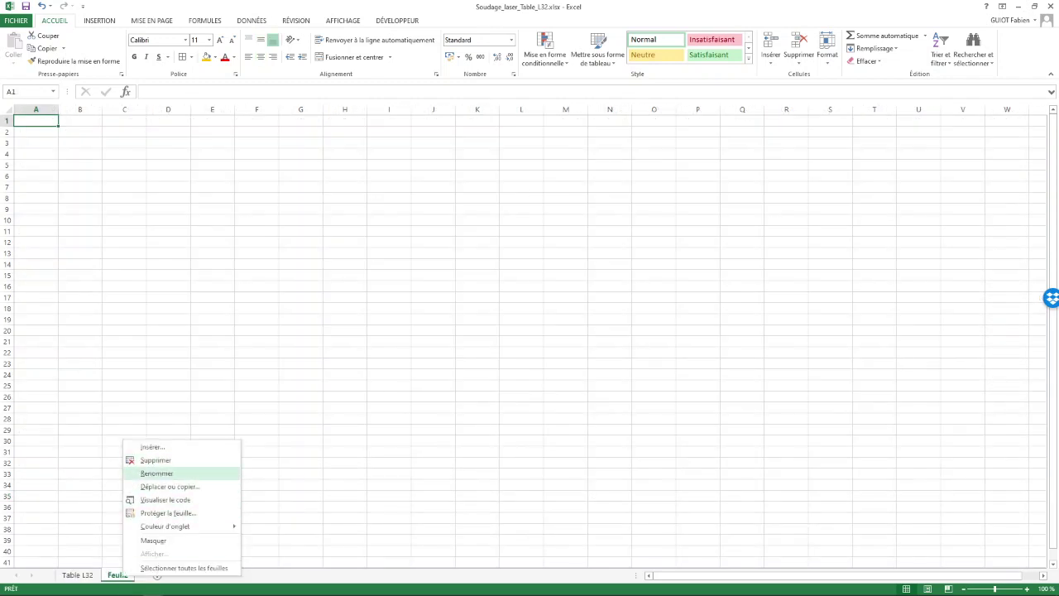
{"action": "key", "text": "Return"}
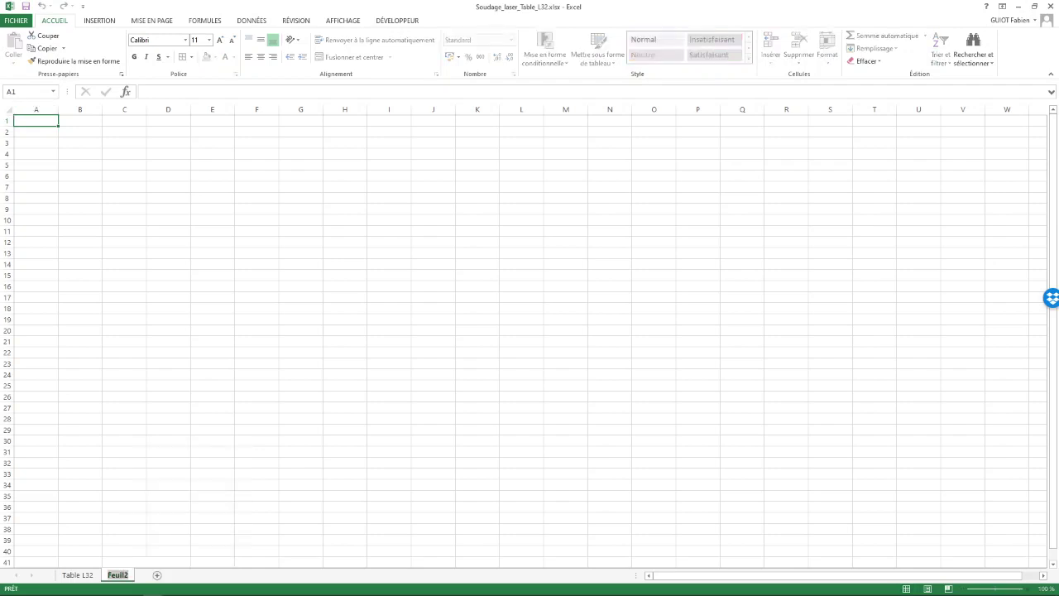
{"action": "type", "text": "doe"}
{"action": "key", "text": "Return"}
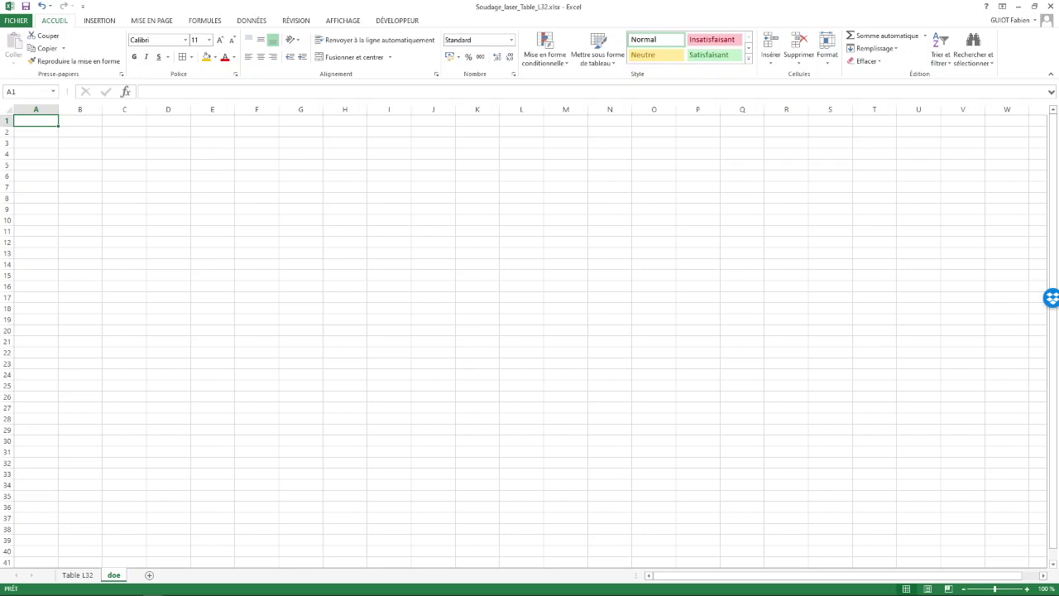
Hide the gridlines on the doe sheet and centre all its cells horizontally and vertically
{"action": "key", "text": "ctrl+a"}
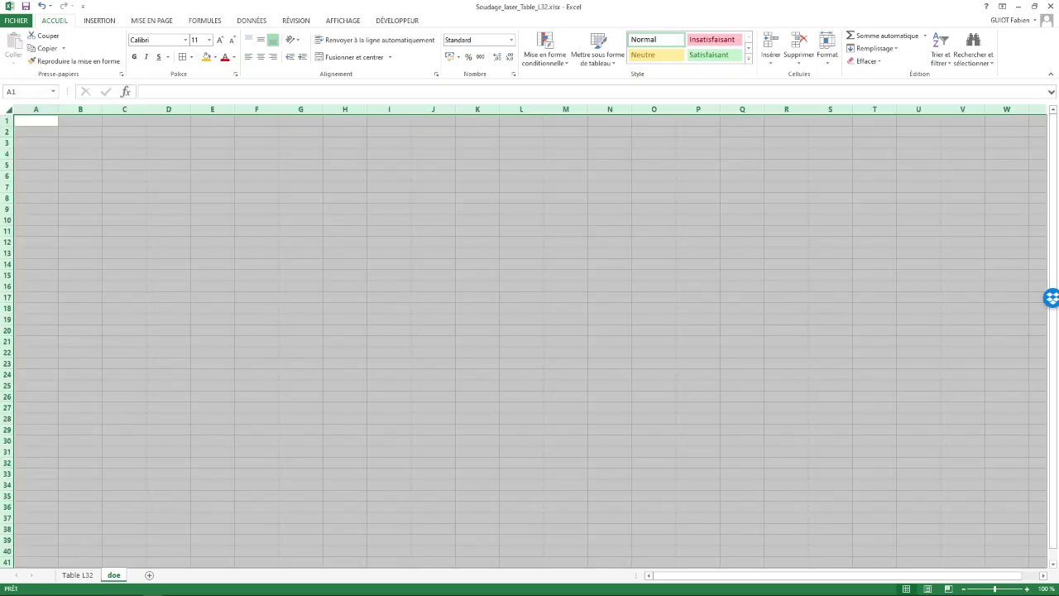
{"action": "left_click", "coordinate": [343, 20]}
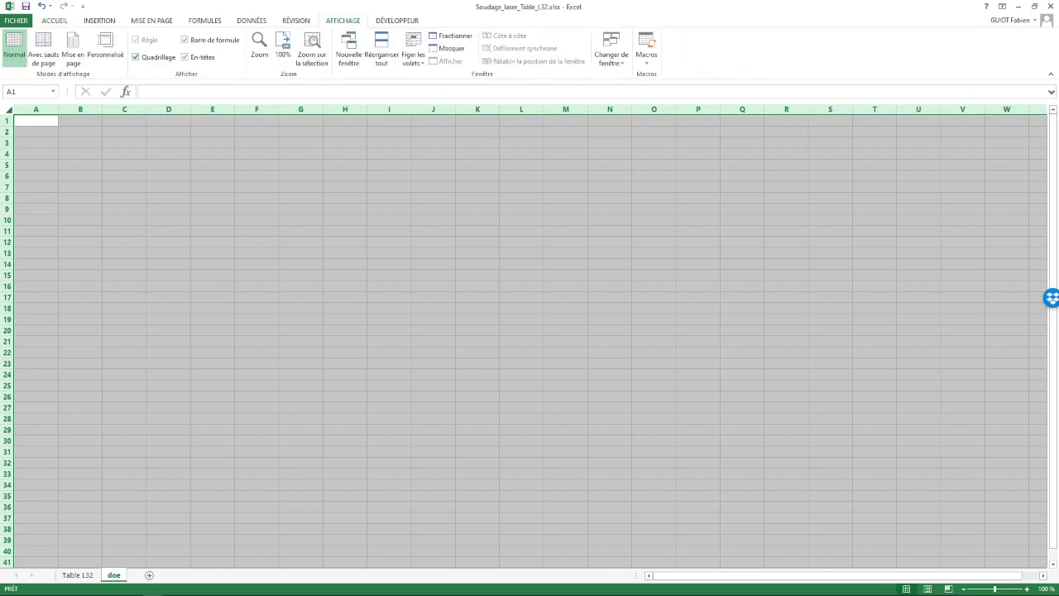
{"action": "left_click", "coordinate": [135, 56]}
{"action": "left_click", "coordinate": [55, 20]}
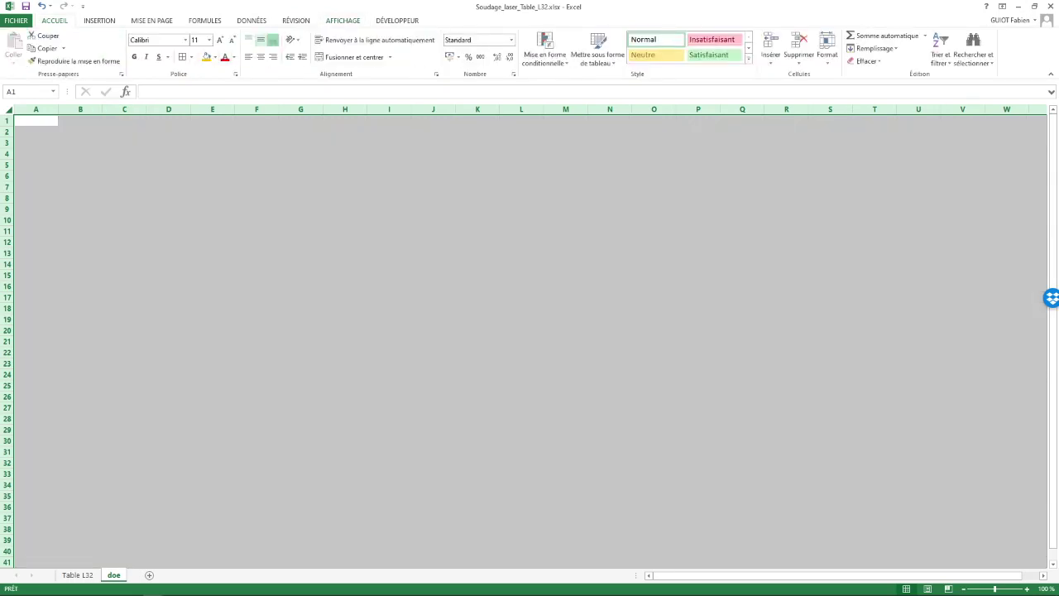
{"action": "left_click", "coordinate": [260, 39]}
{"action": "left_click", "coordinate": [261, 56]}
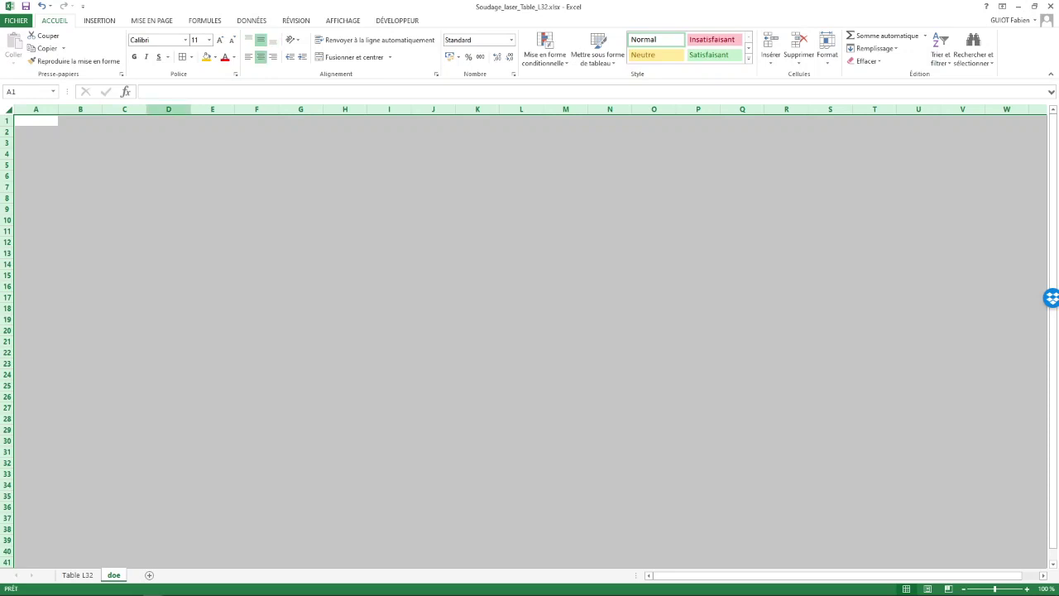
Narrow all columns of the doe sheet and make column A about twice as wide as the others
{"action": "left_click_drag", "start_coordinate": [191, 109], "coordinate": [163, 109]}
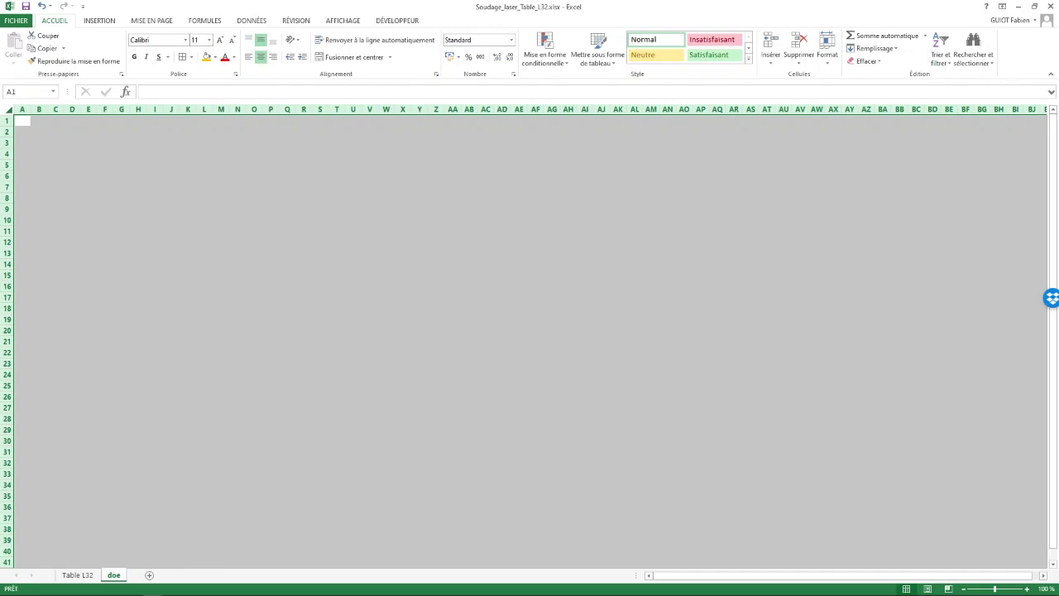
{"action": "left_click", "coordinate": [22, 120]}
{"action": "left_click", "coordinate": [22, 109]}
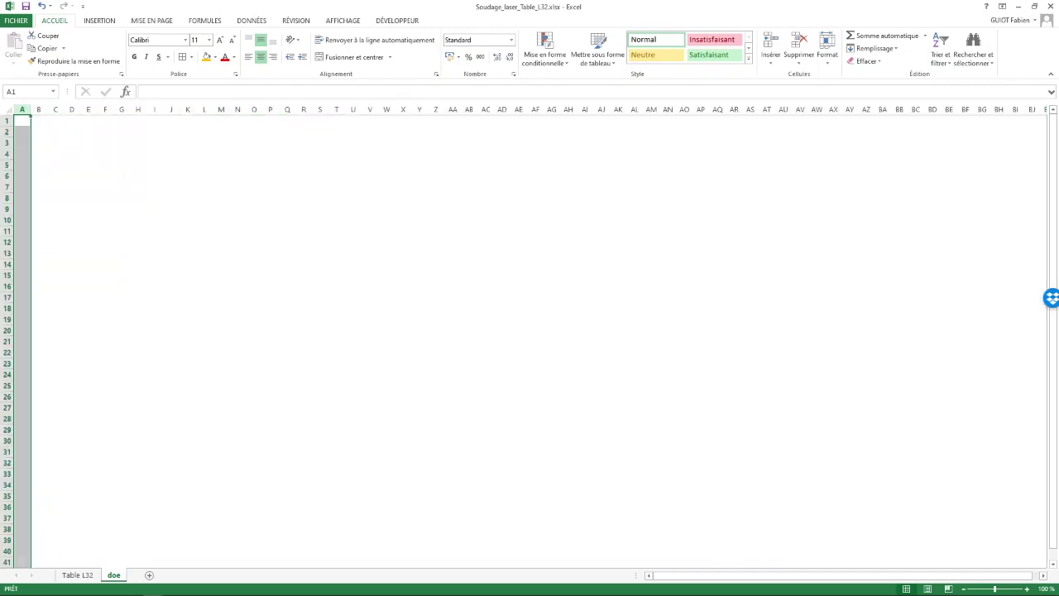
{"action": "left_click_drag", "start_coordinate": [30, 109], "coordinate": [46, 109]}
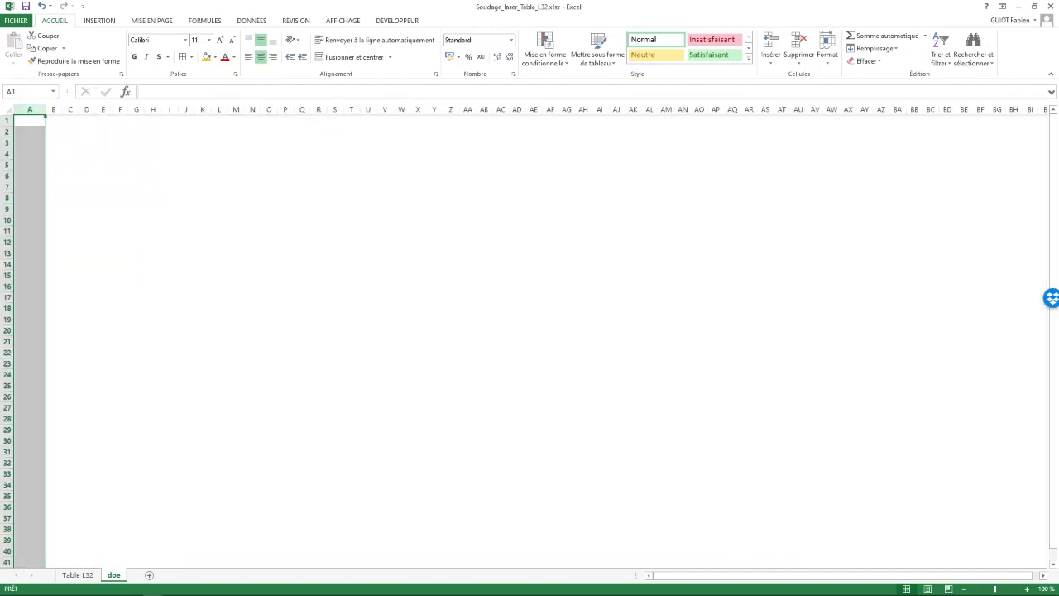
Switch to the Table L8 workbook and copy the header range A1:G2 from its Plan d'expériences sheet
{"action": "key", "text": "alt+Tab"}
{"action": "key", "text": "Tab"}
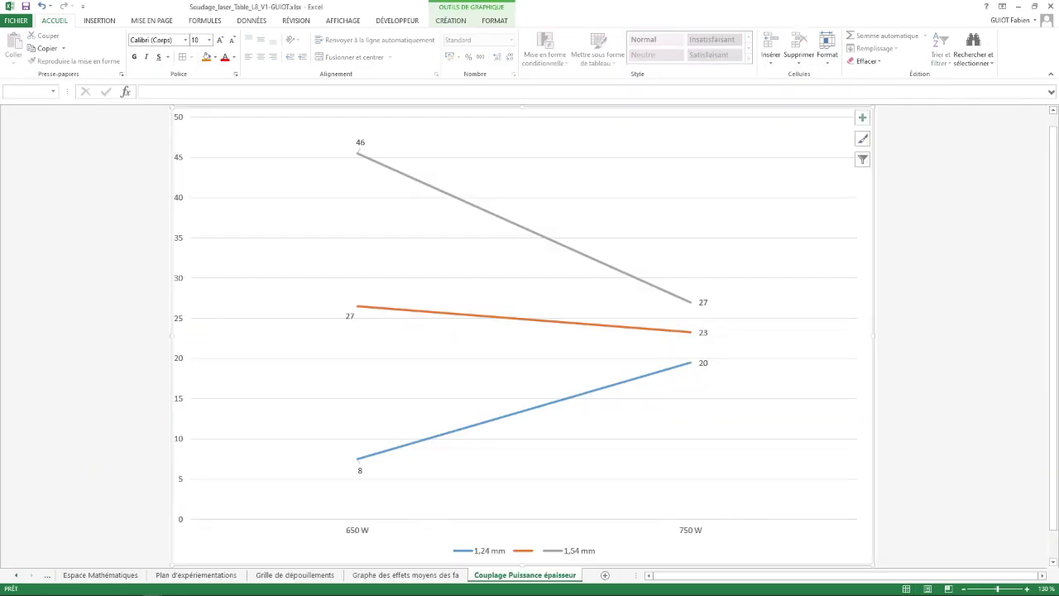
{"action": "left_click", "coordinate": [47, 575]}
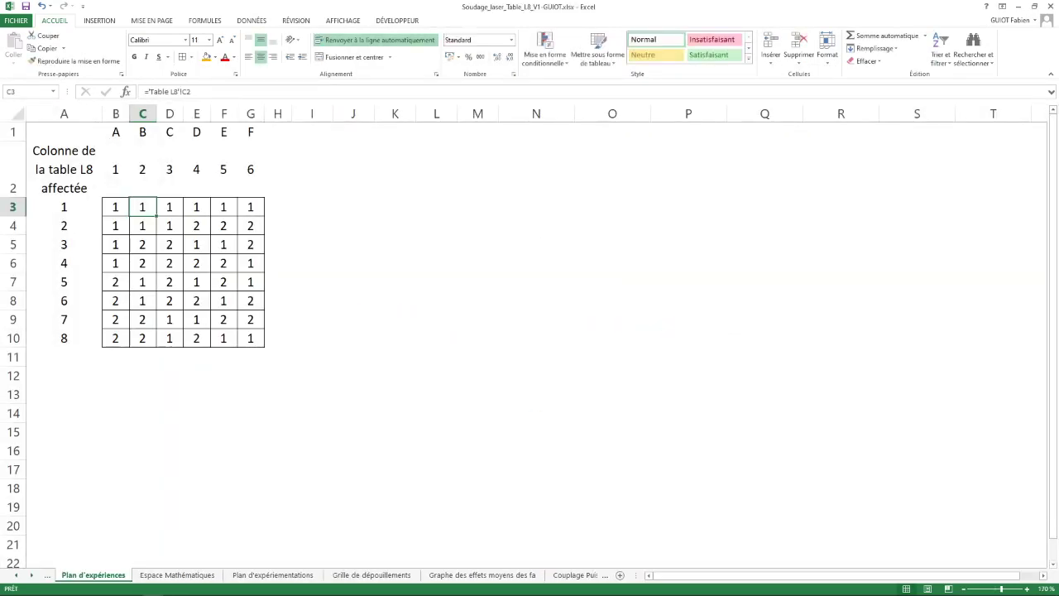
{"action": "key", "text": "ctrl+Home"}
{"action": "key", "text": "shift+Right"}
{"action": "key", "text": "shift+Right"}
{"action": "key", "text": "shift+Right"}
{"action": "key", "text": "shift+Right"}
{"action": "key", "text": "shift+Right"}
{"action": "key", "text": "shift+Right"}
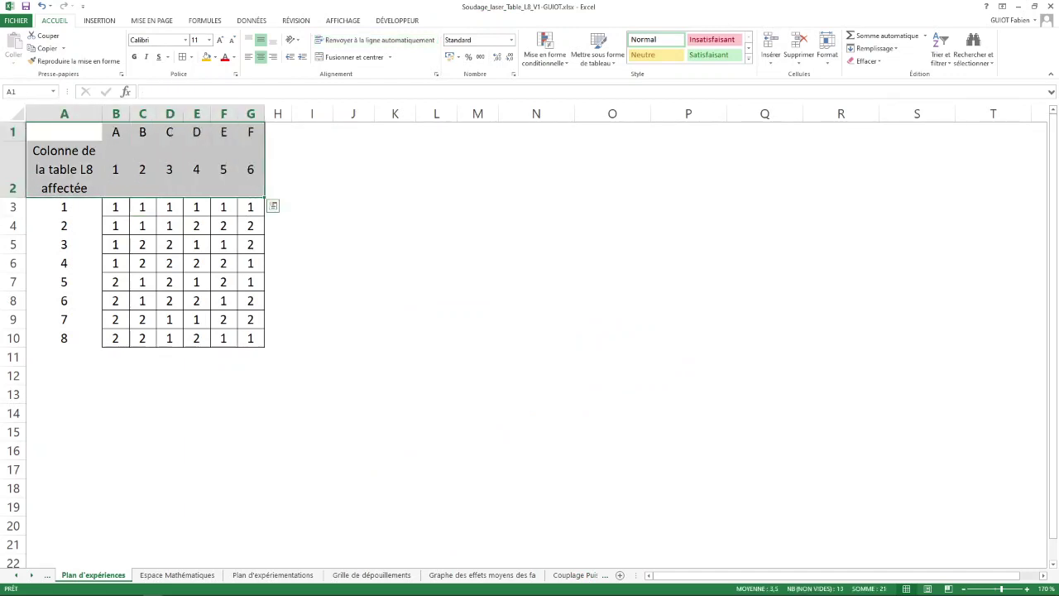
{"action": "key", "text": "ctrl+c"}
Return to the Table L32 workbook and paste the copied header rows at A1 of the doe sheet
{"action": "key", "text": "alt+Tab"}
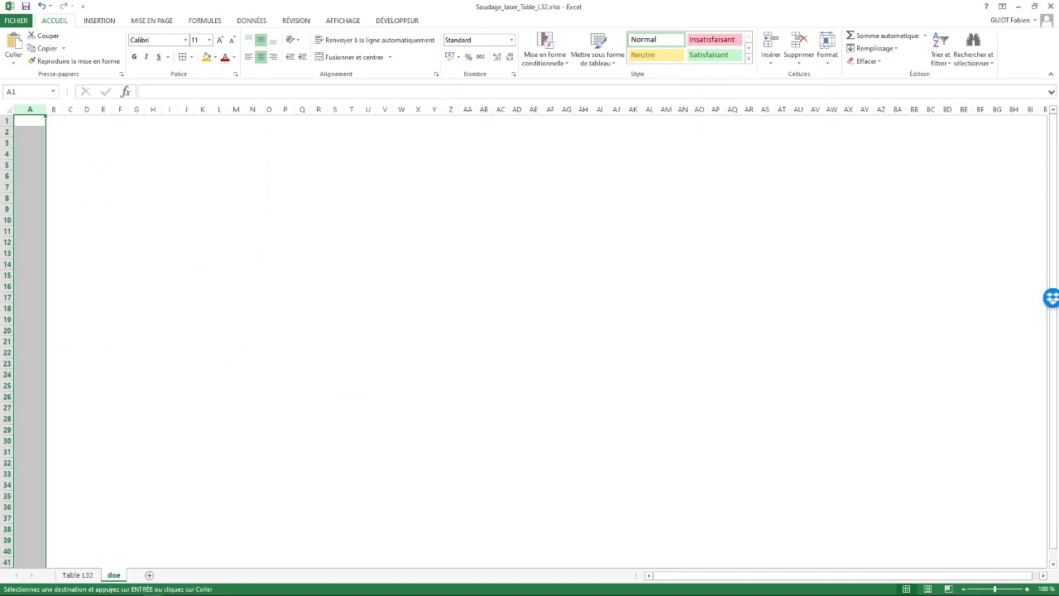
{"action": "left_click", "coordinate": [30, 121]}
{"action": "key", "text": "ctrl+v"}
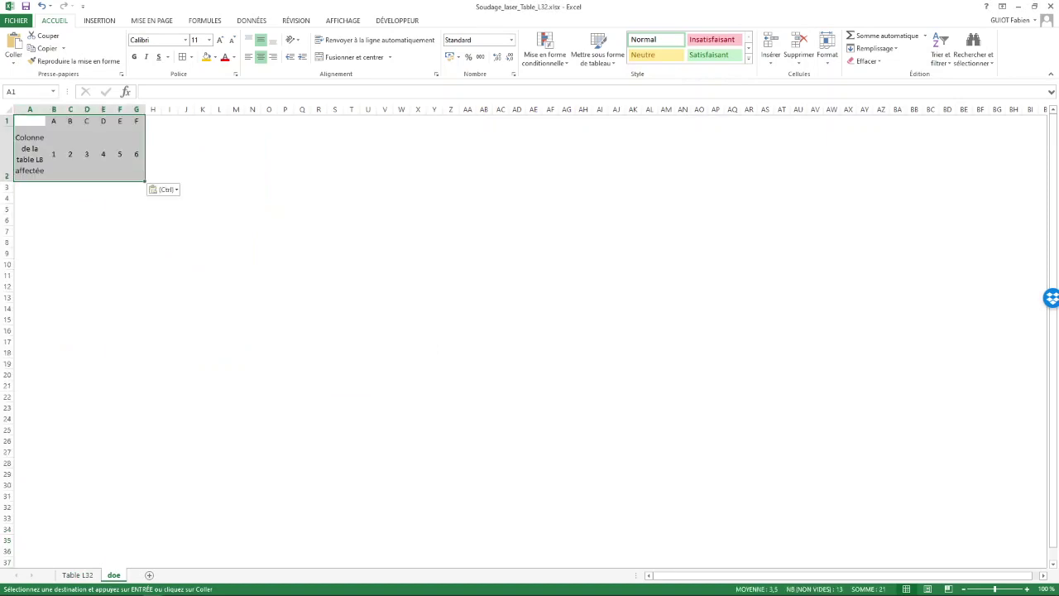
Number the experiments 1 to 32 in cells A3:A34 by entering 1 and 2 and extending the series
{"action": "scroll", "coordinate": [529, 331], "scroll_direction": "up", "scroll_amount": 6}
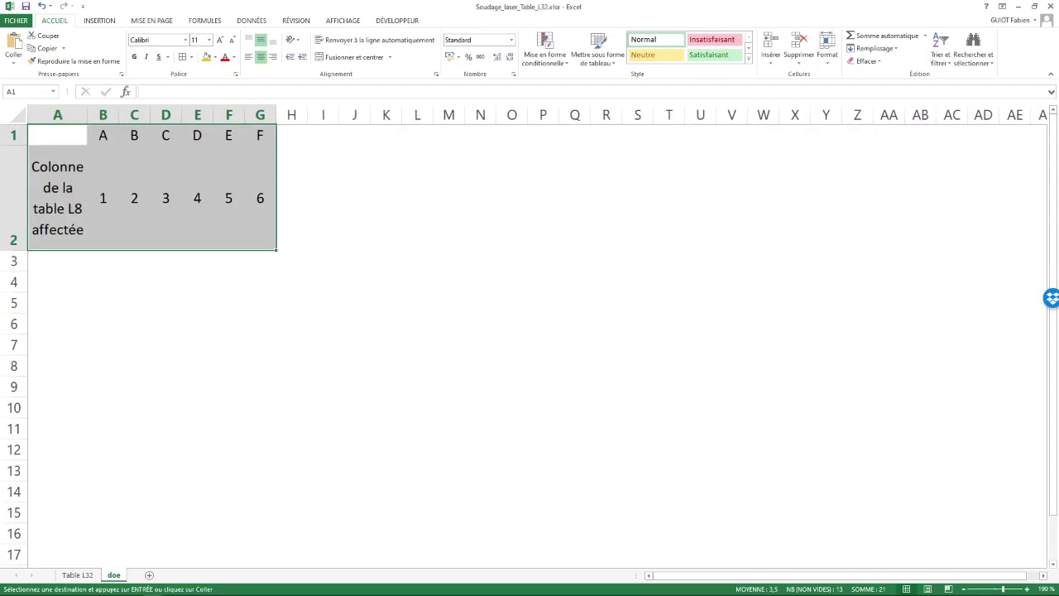
{"action": "left_click", "coordinate": [102, 198]}
{"action": "left_click", "coordinate": [57, 260]}
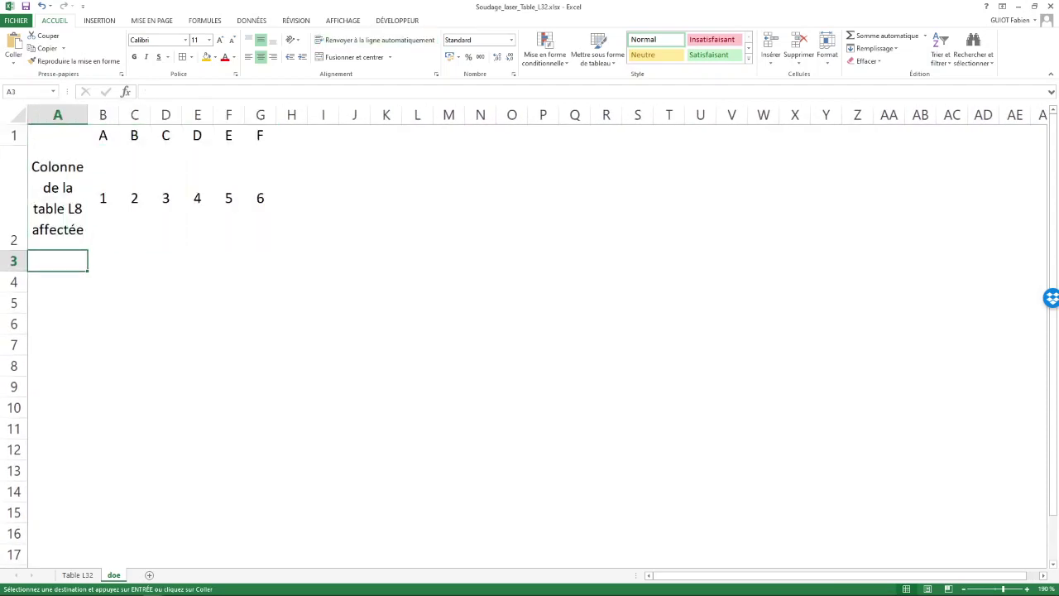
{"action": "type", "text": "1"}
{"action": "key", "text": "Return"}
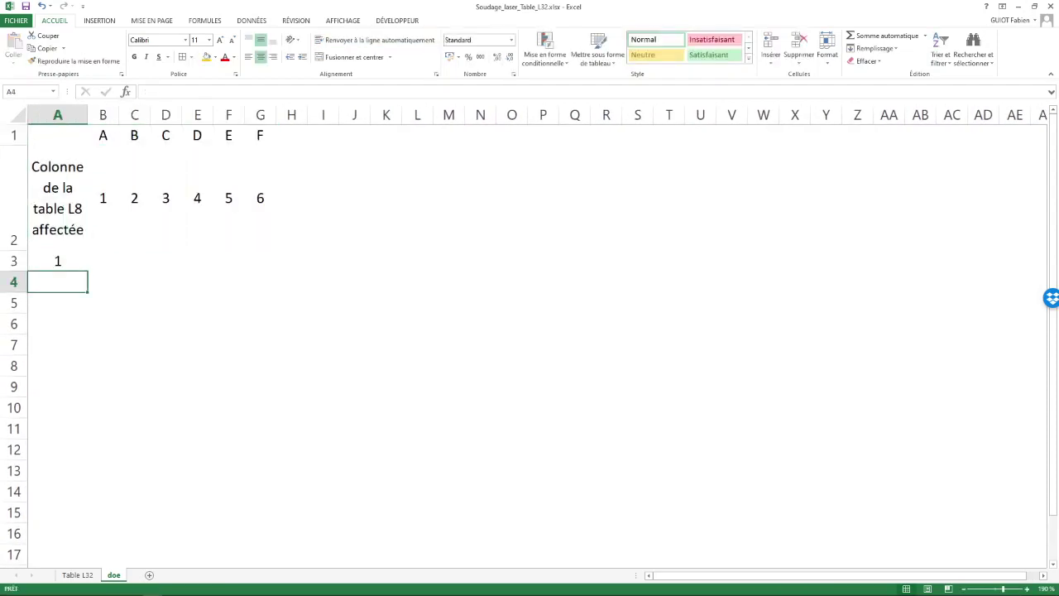
{"action": "type", "text": "2"}
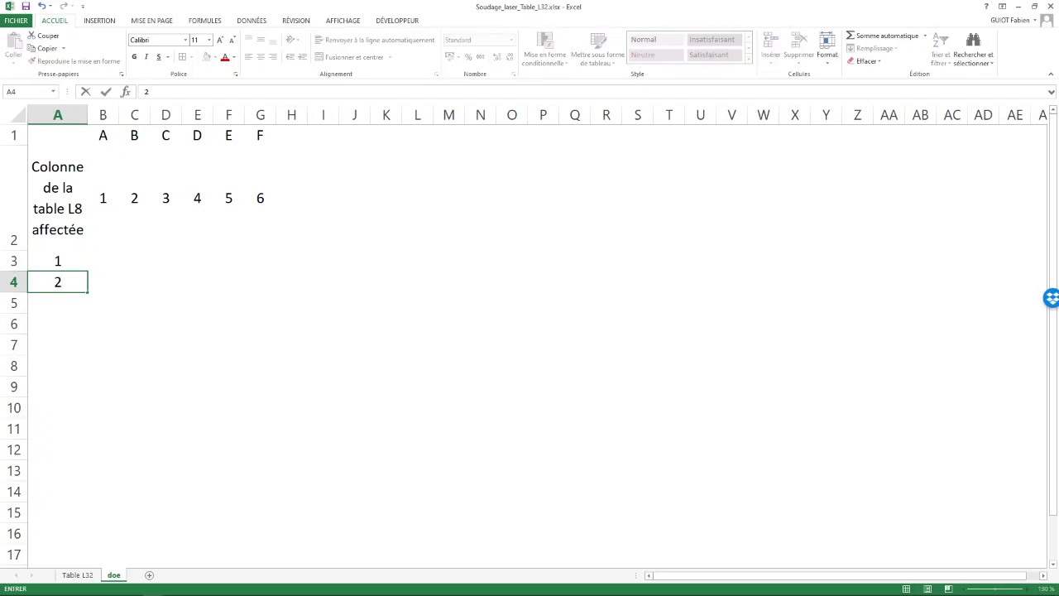
{"action": "key", "text": "shift+Up"}
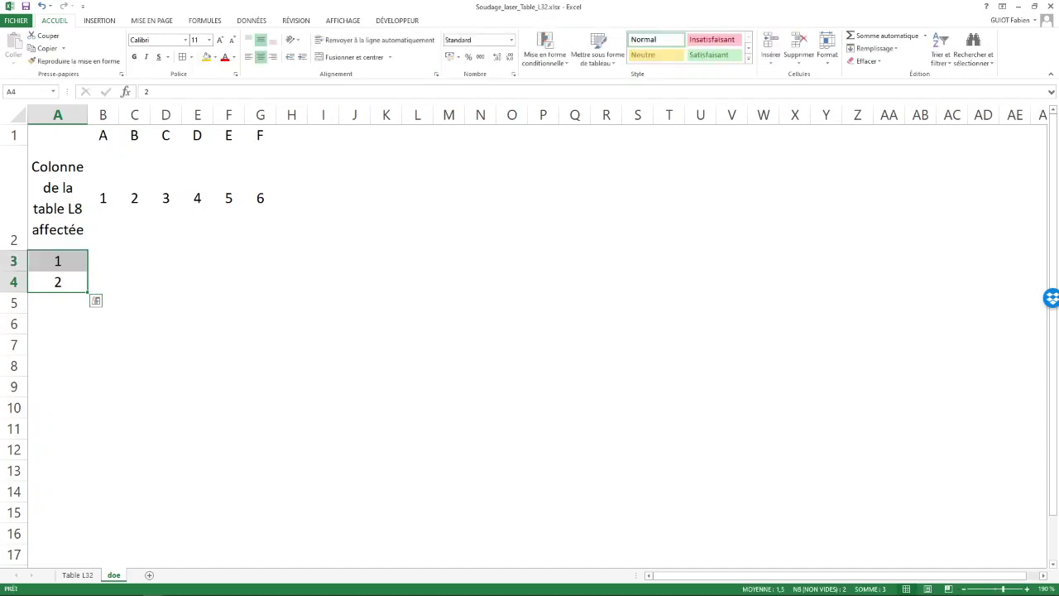
{"action": "left_click_drag", "start_coordinate": [87, 291], "coordinate": [91, 488]}
{"action": "scroll", "coordinate": [529, 331], "scroll_direction": "up", "scroll_amount": 5}
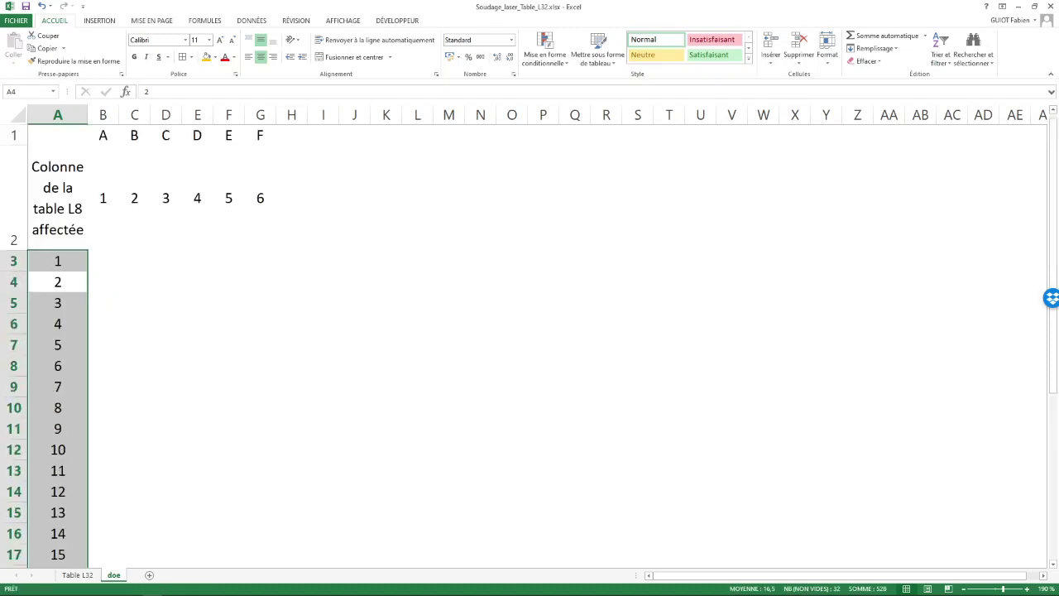
Apply all borders to the empty plan grid B3:G34
{"action": "left_click_drag", "start_coordinate": [102, 261], "coordinate": [277, 543]}
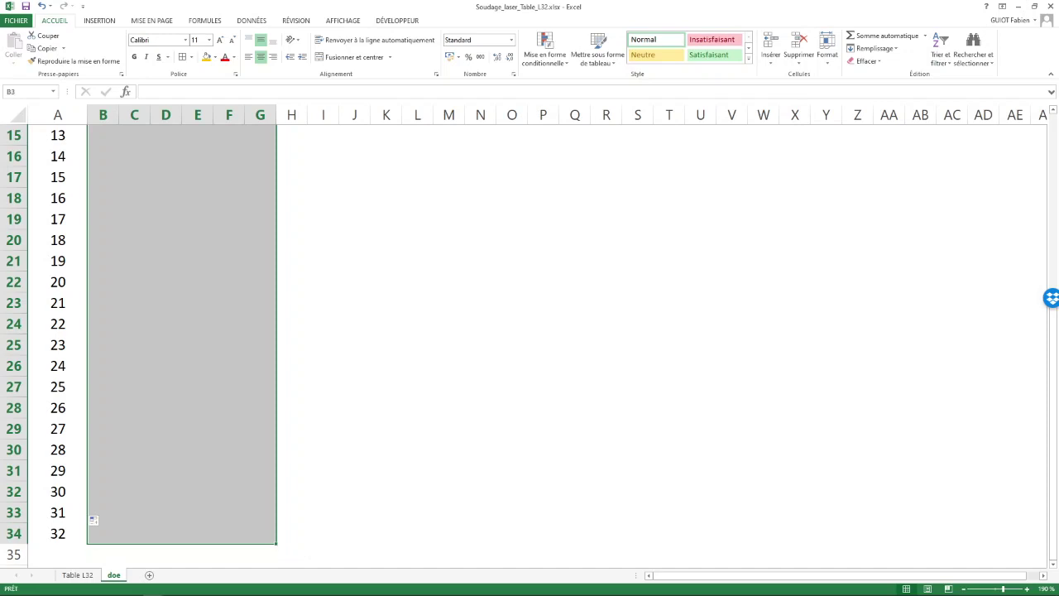
{"action": "left_click", "coordinate": [182, 56]}
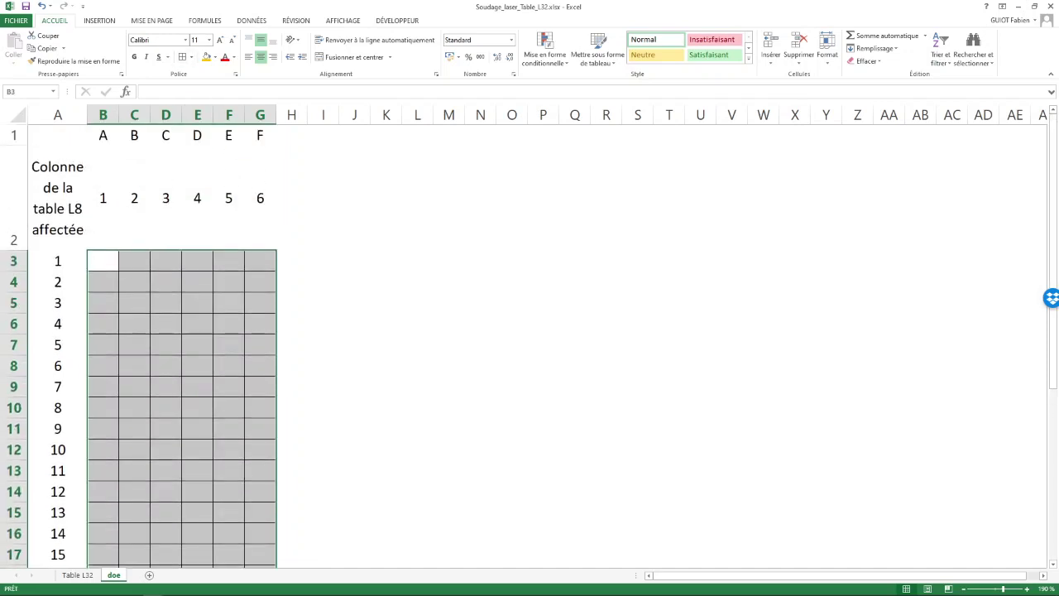
{"action": "left_click", "coordinate": [102, 261]}
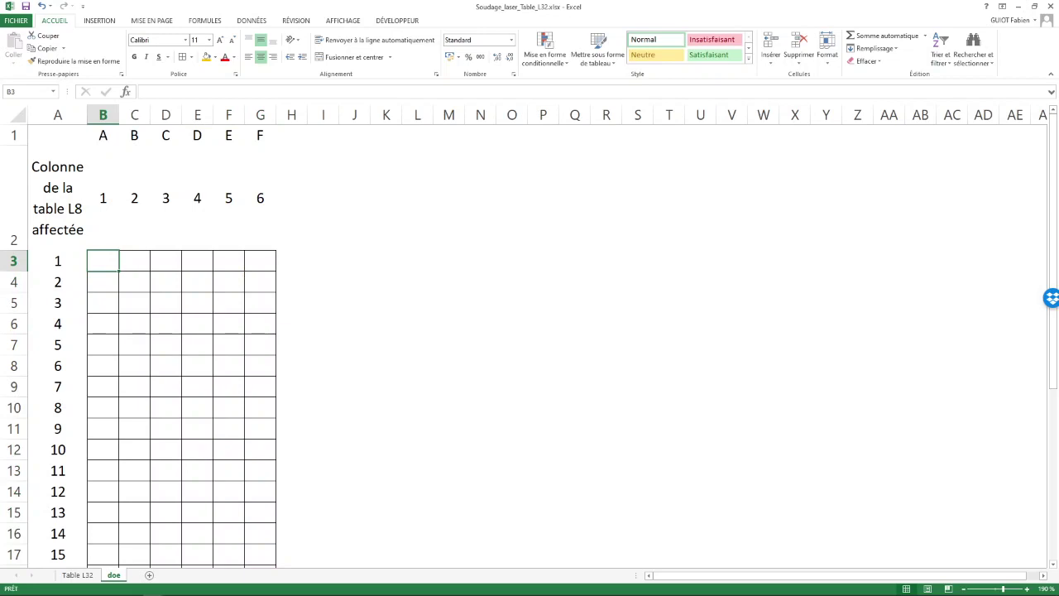
Set the assigned table columns for factors C, D, E and F in D2:G2 to 4, 8, 16 and 31
{"action": "left_click", "coordinate": [165, 199]}
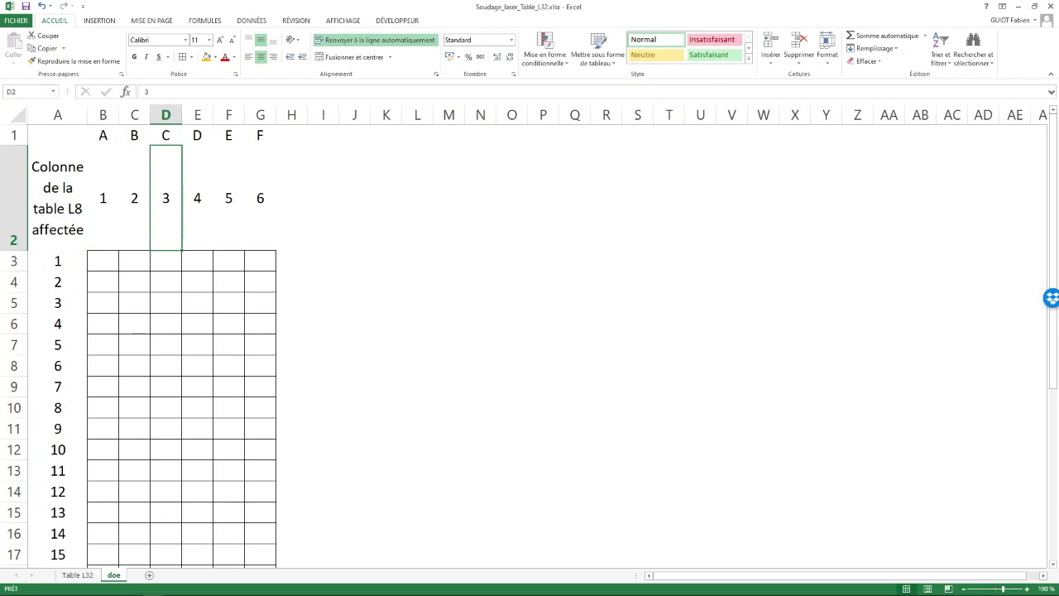
{"action": "type", "text": "4"}
{"action": "key", "text": "Tab"}
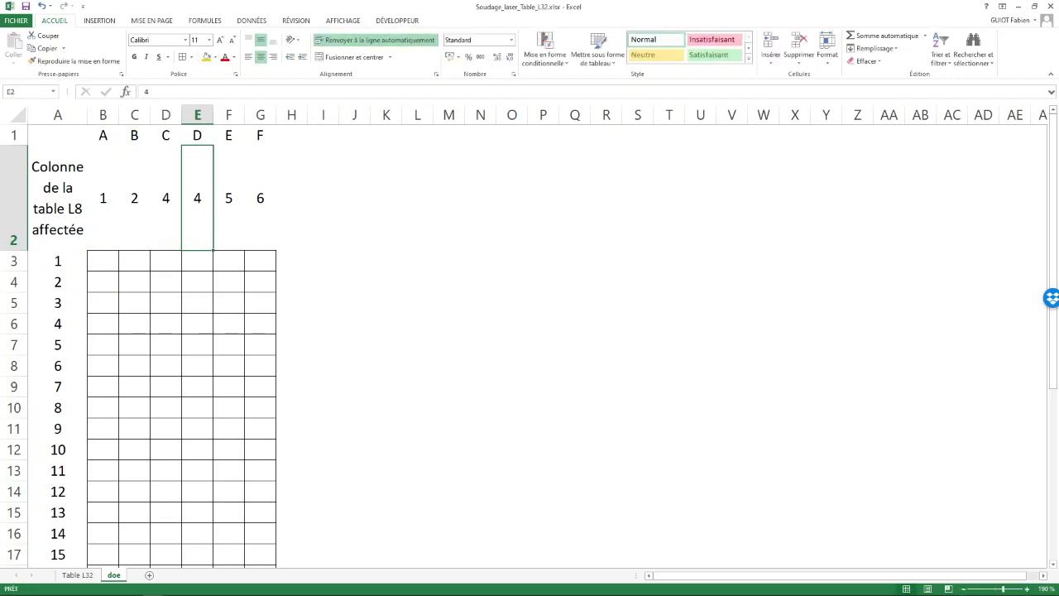
{"action": "type", "text": "8"}
{"action": "key", "text": "Tab"}
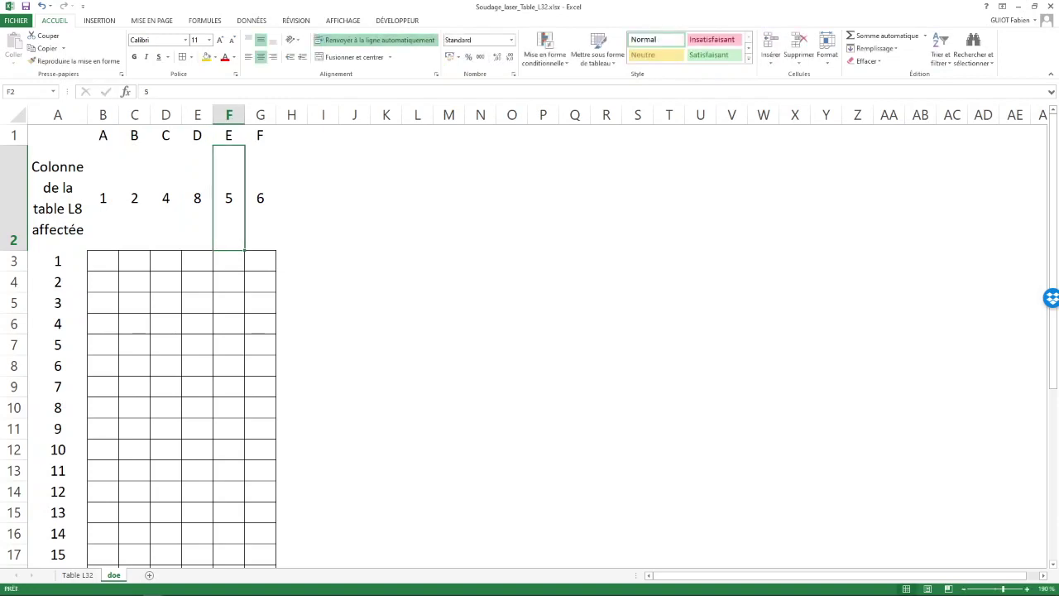
{"action": "type", "text": "16"}
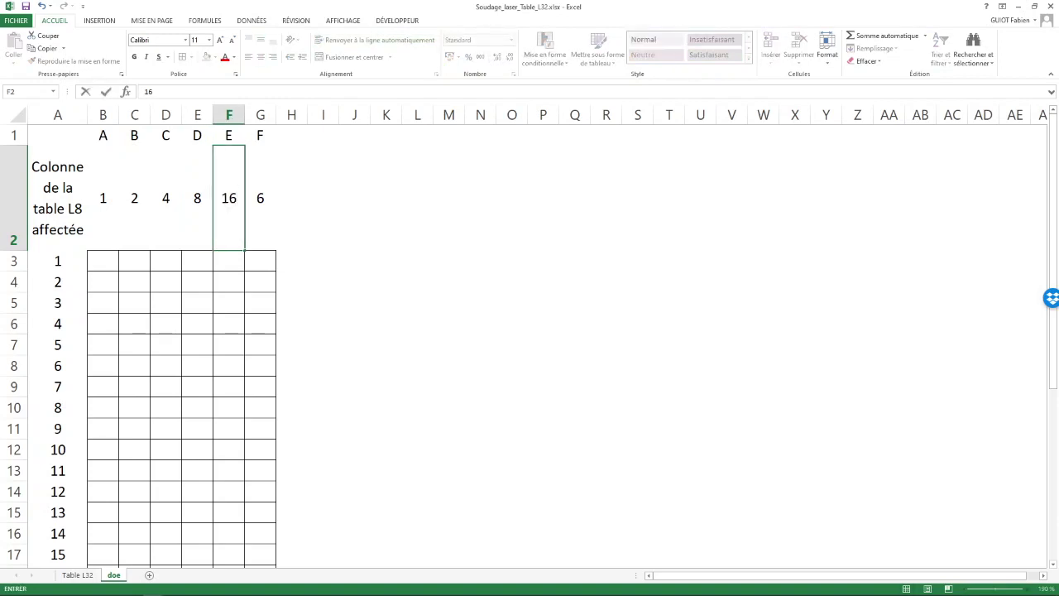
{"action": "key", "text": "Tab"}
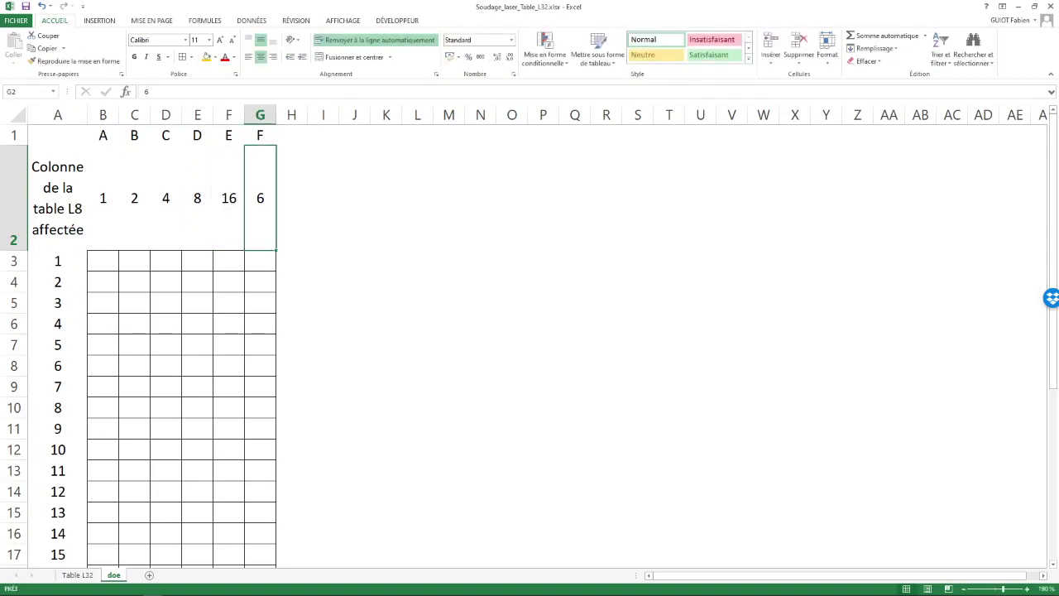
{"action": "type", "text": "31"}
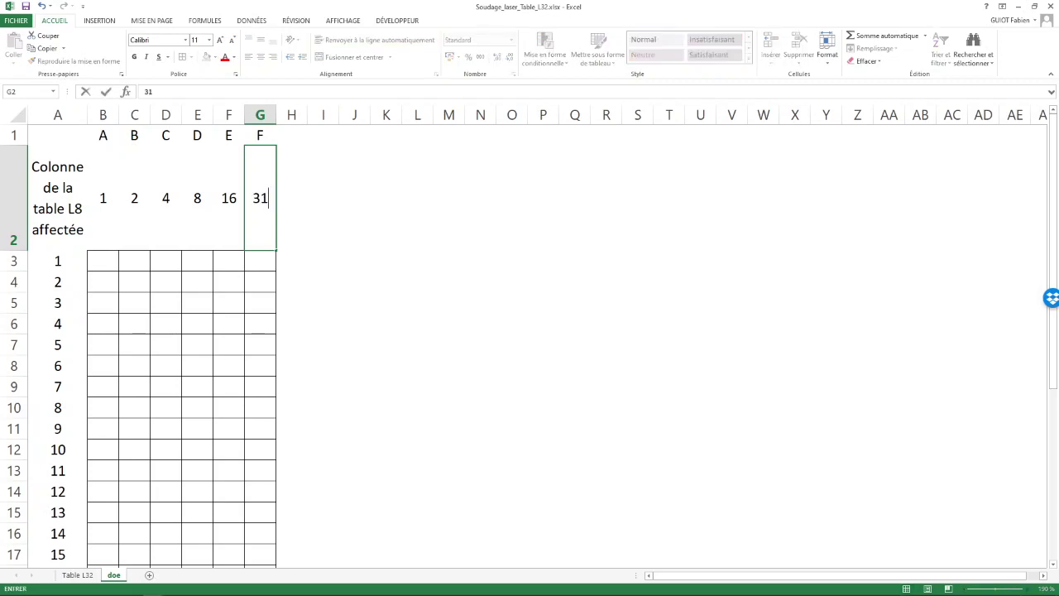
{"action": "key", "text": "Return"}
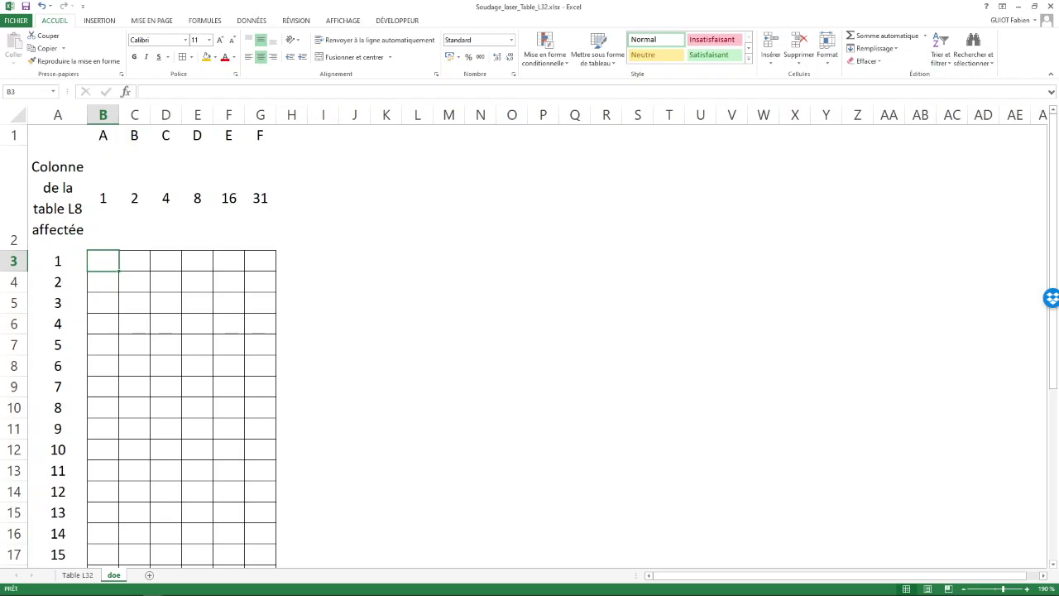
{"action": "key", "text": "Up"}
{"action": "key", "text": "Right"}
{"action": "key", "text": "Right"}
{"action": "key", "text": "Right"}
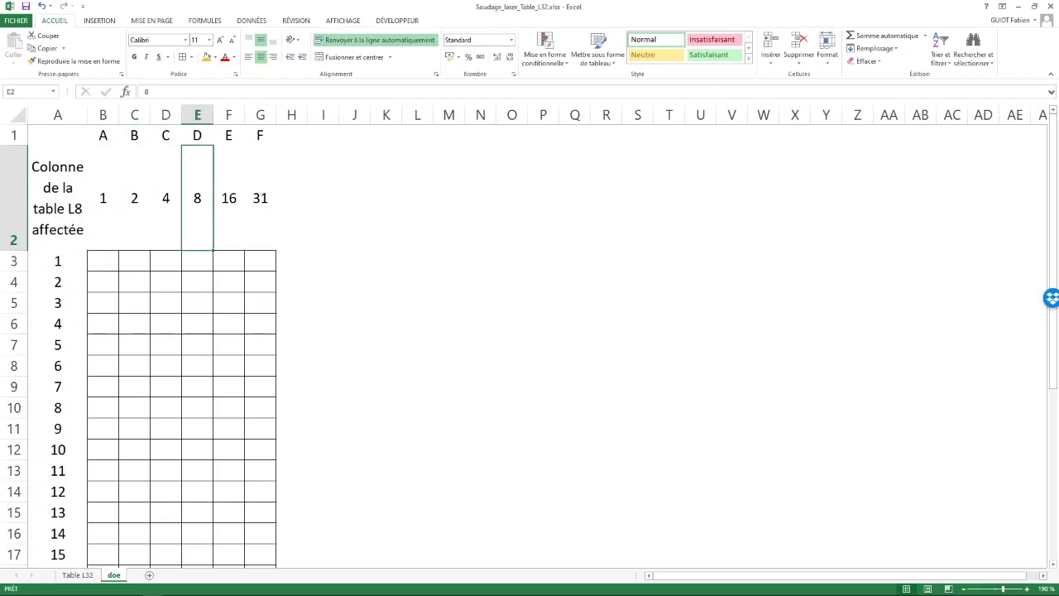
{"action": "key", "text": "Right"}
{"action": "key", "text": "Right"}
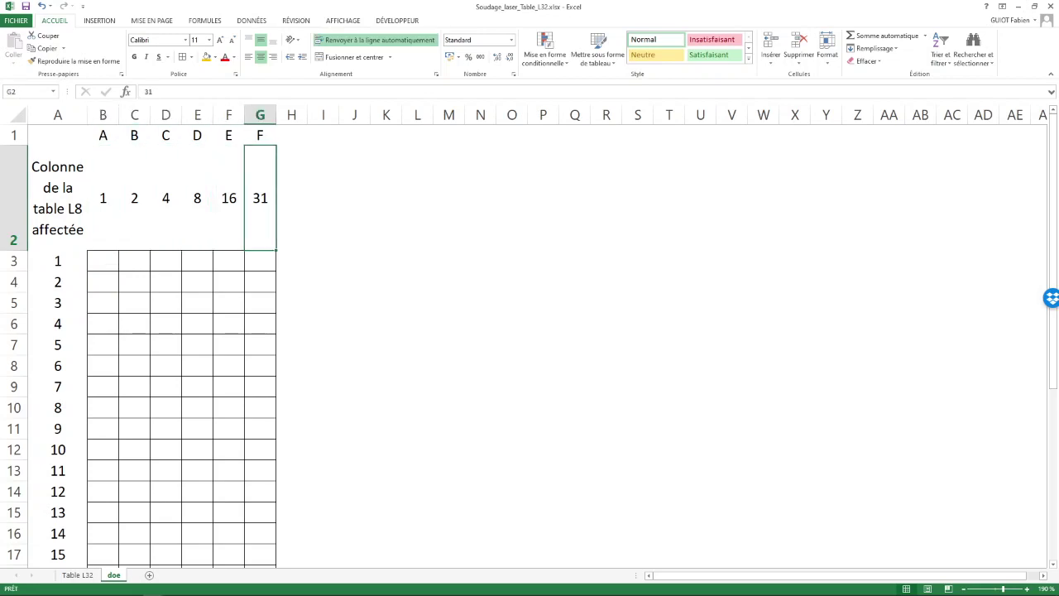
Link B3 to cell B2 of the Table L32 sheet and fill the formula across factors A and B through C34
{"action": "left_click", "coordinate": [103, 260]}
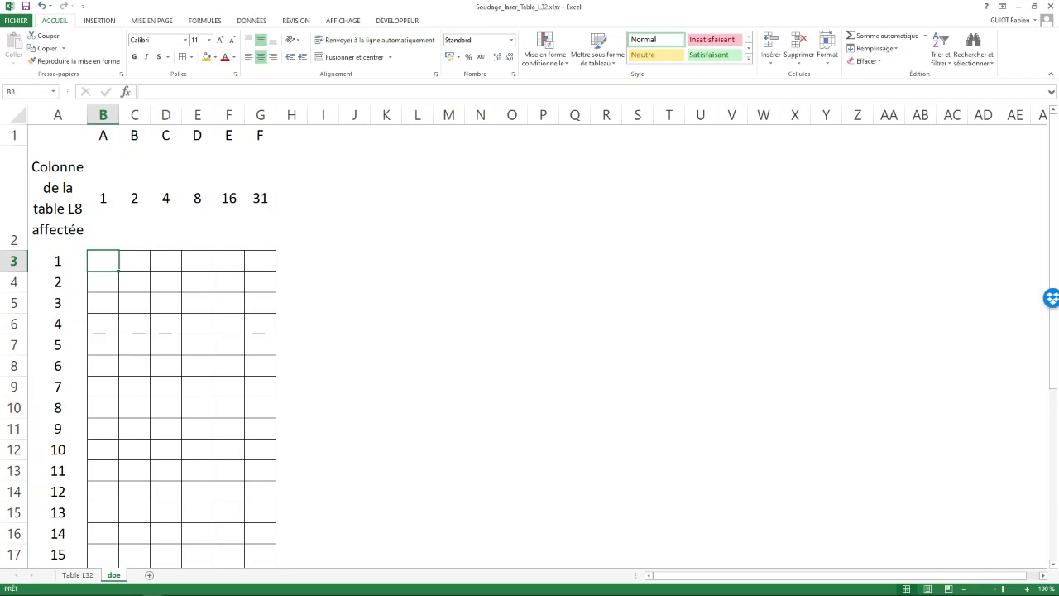
{"action": "type", "text": "="}
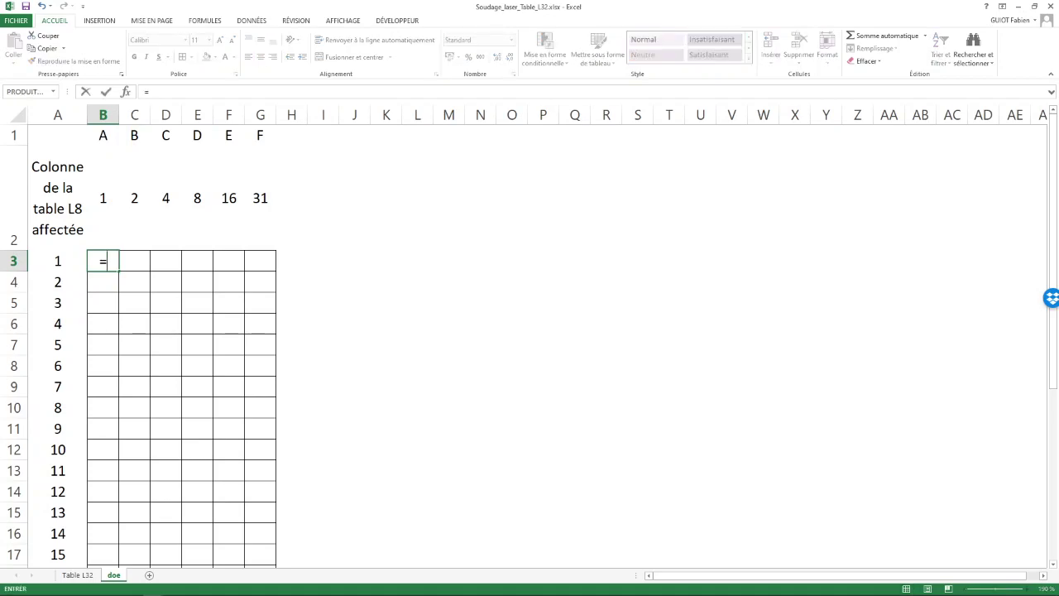
{"action": "key", "text": "ctrl+Page_Up"}
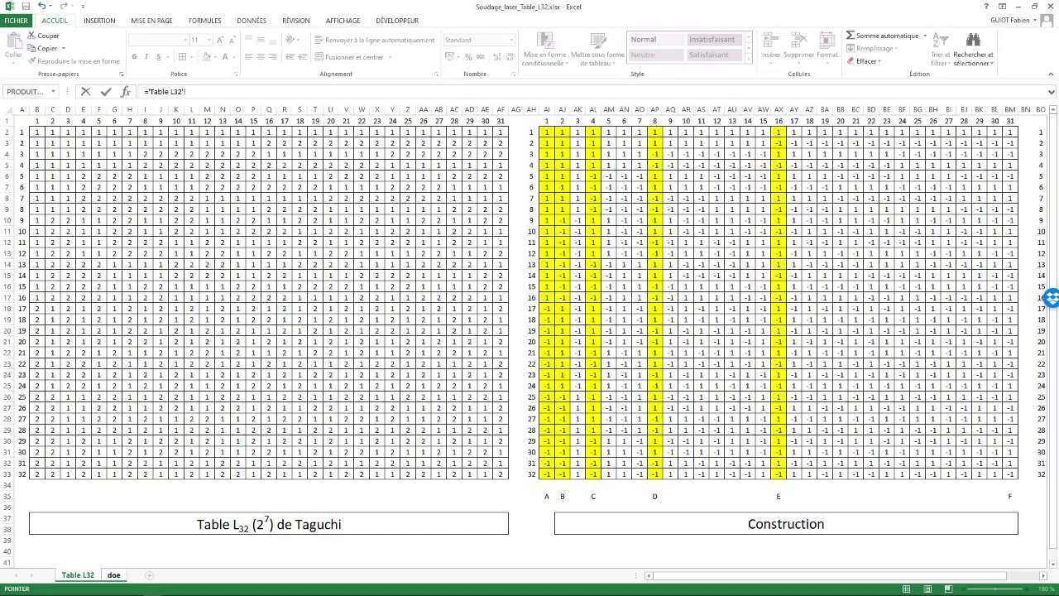
{"action": "left_click", "coordinate": [37, 132]}
{"action": "key", "text": "Return"}
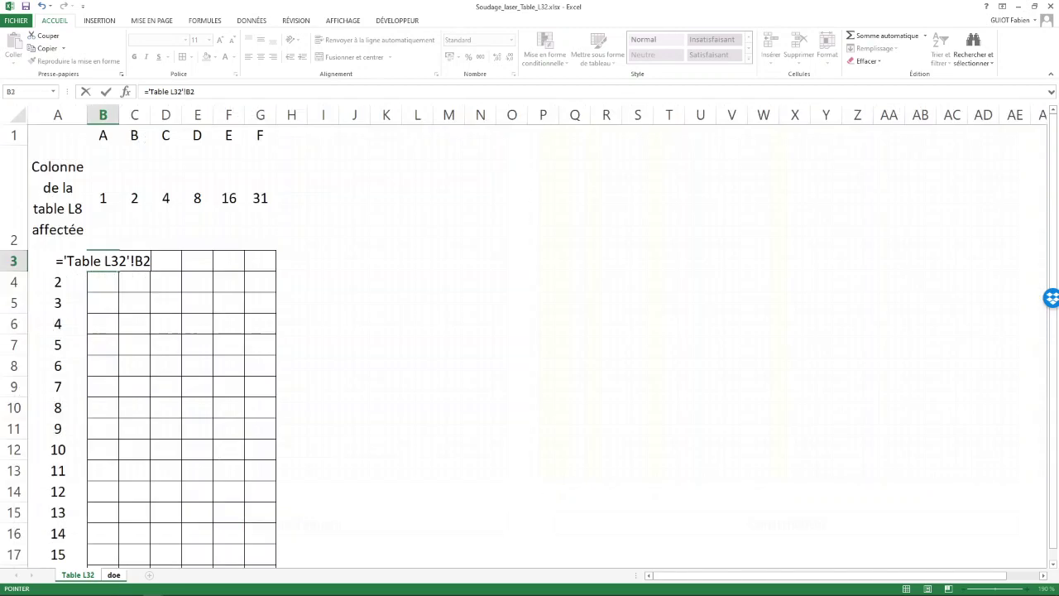
{"action": "left_click", "coordinate": [103, 261]}
{"action": "left_click_drag", "start_coordinate": [118, 272], "coordinate": [150, 523]}
{"action": "scroll", "coordinate": [152, 524], "scroll_direction": "up", "scroll_amount": 5}
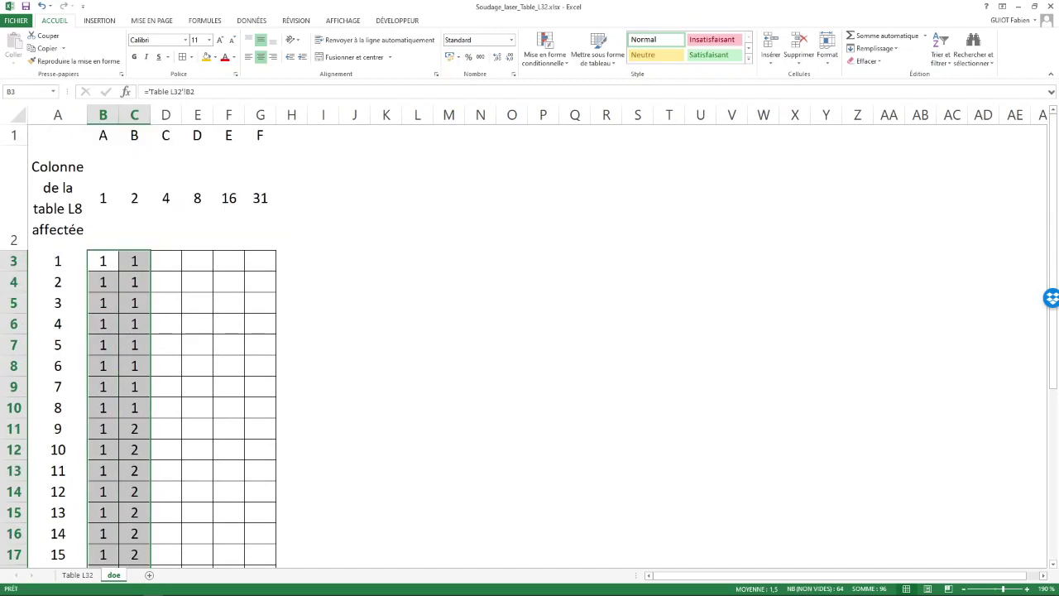
Link D3 for factor C to cell E2 of the Table L32 sheet and fill the formula down to row 34
{"action": "left_click", "coordinate": [165, 261]}
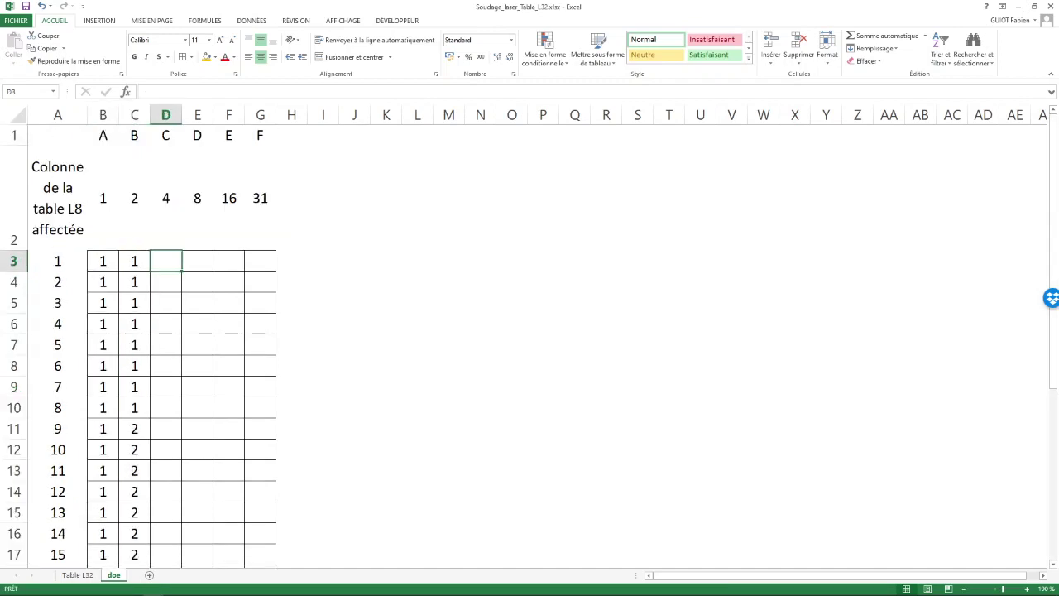
{"action": "type", "text": "="}
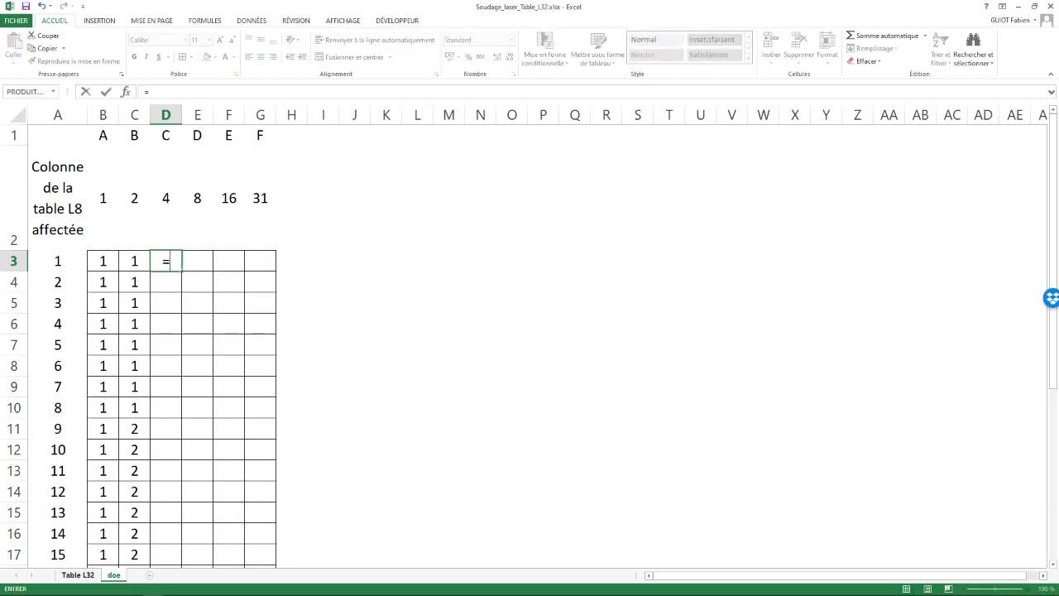
{"action": "left_click", "coordinate": [78, 575]}
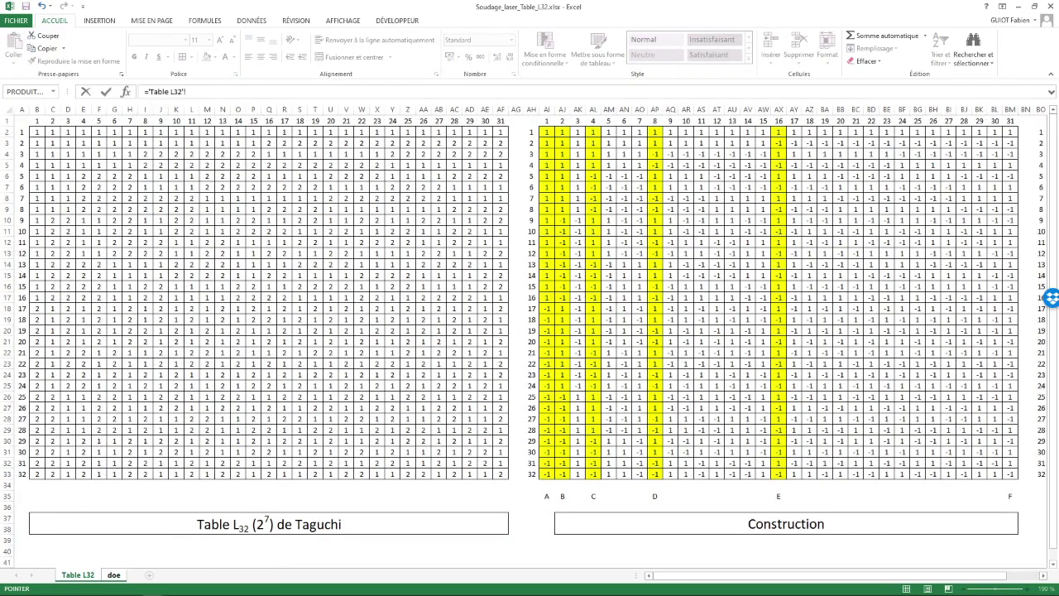
{"action": "left_click", "coordinate": [84, 133]}
{"action": "key", "text": "Return"}
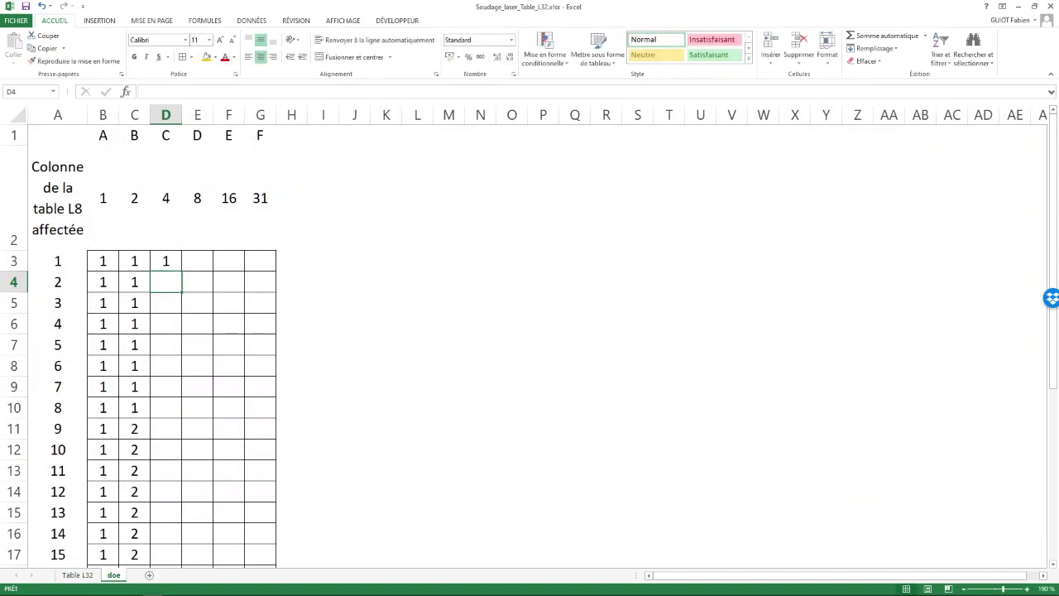
{"action": "left_click", "coordinate": [166, 261]}
{"action": "left_click_drag", "start_coordinate": [182, 271], "coordinate": [170, 546]}
{"action": "scroll", "coordinate": [165, 331], "scroll_direction": "up", "scroll_amount": 5}
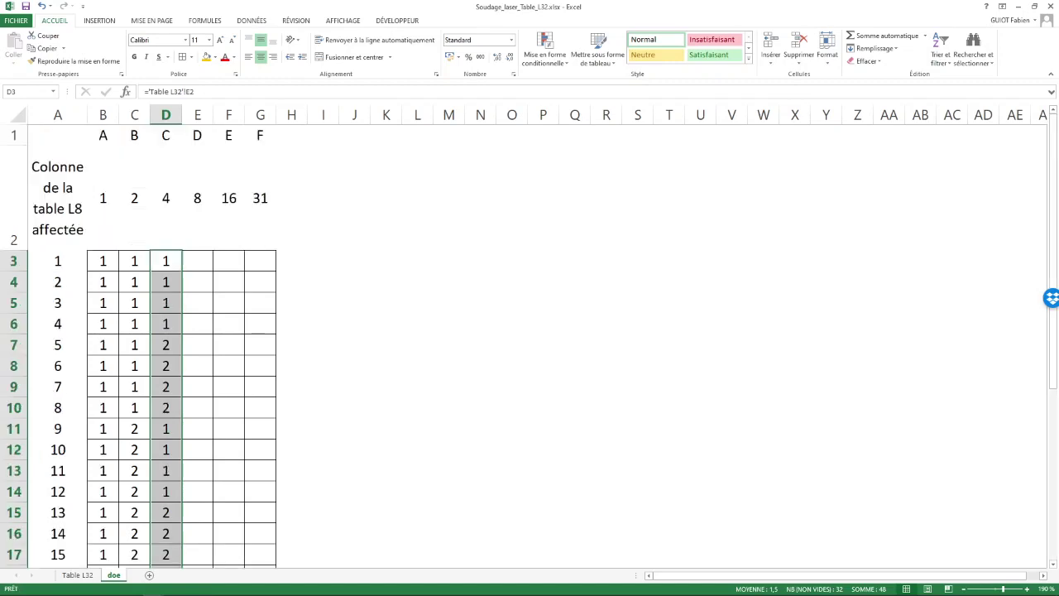
Link E3 for factor D to cell I2 of the Table L32 sheet and fill the formula down the column
{"action": "left_click", "coordinate": [197, 260]}
{"action": "type", "text": "="}
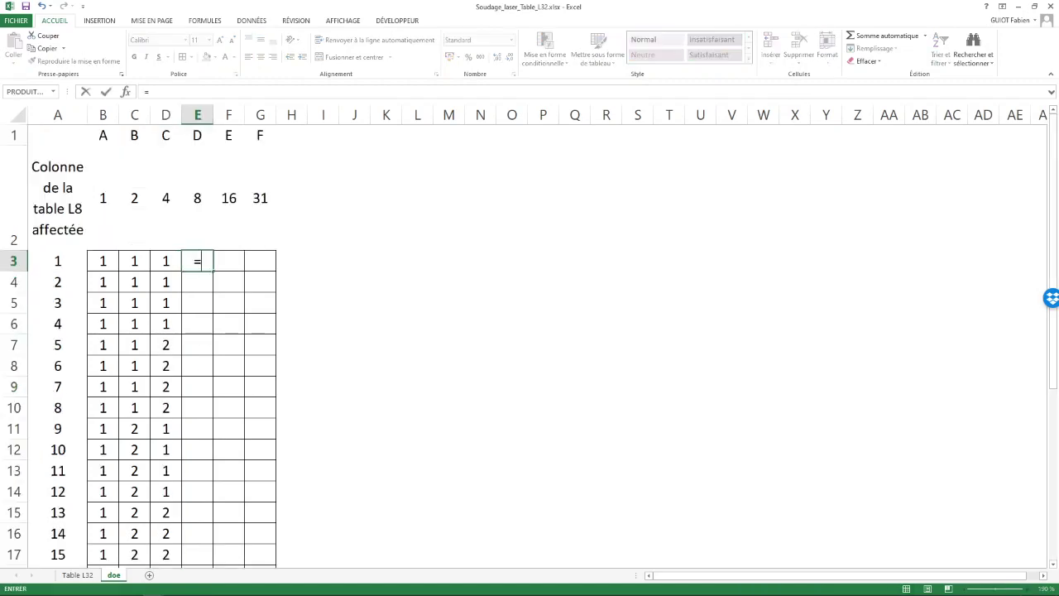
{"action": "left_click", "coordinate": [77, 574]}
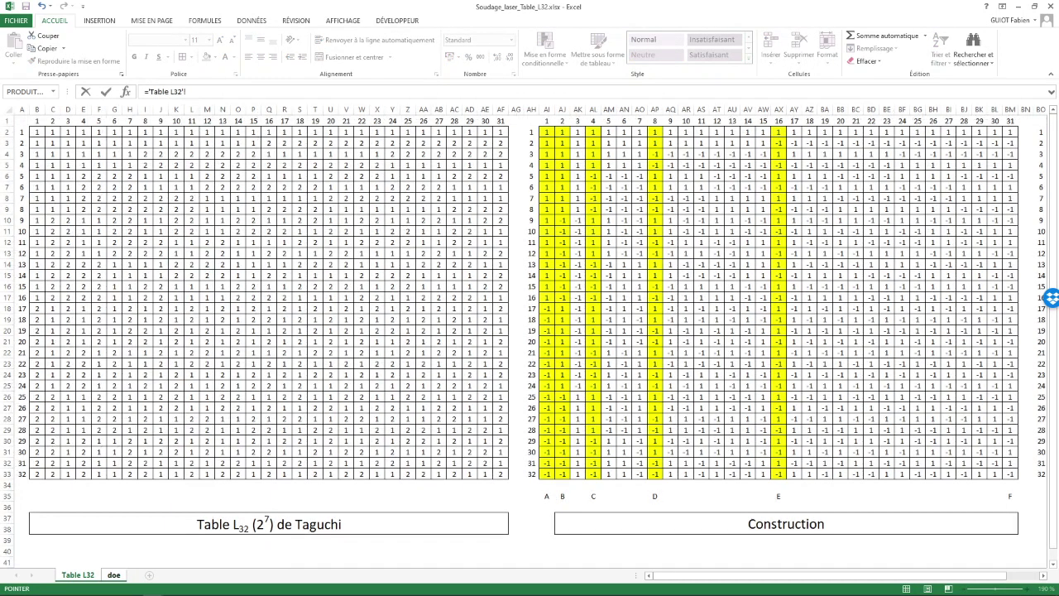
{"action": "left_click", "coordinate": [145, 131]}
{"action": "key", "text": "Return"}
{"action": "left_click", "coordinate": [197, 261]}
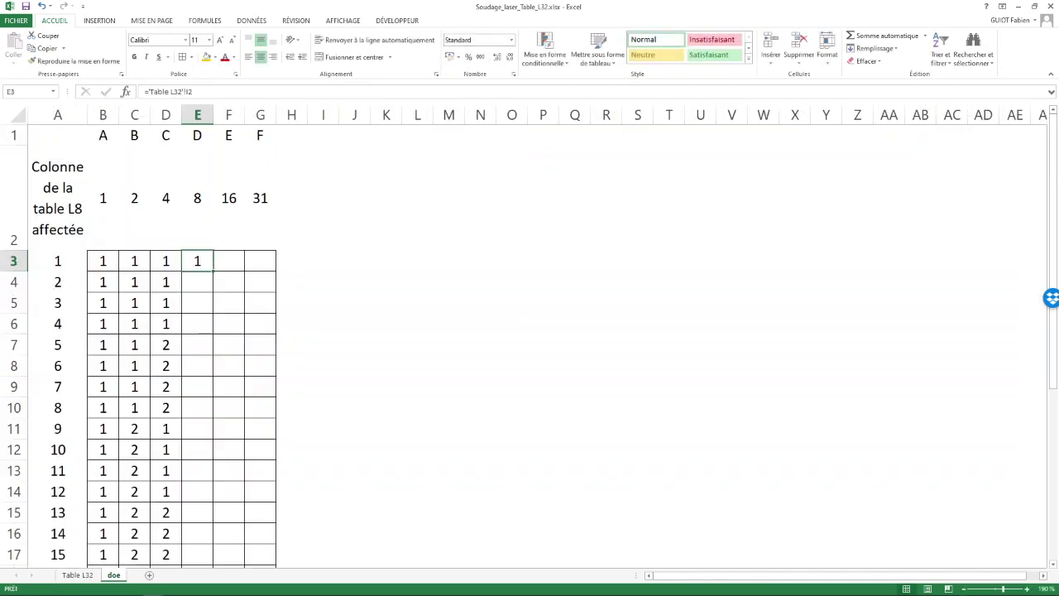
{"action": "double_click", "coordinate": [213, 272]}
Link F3 for factor E to cell Q2 of the Table L32 sheet and fill the formula down the column
{"action": "left_click", "coordinate": [228, 260]}
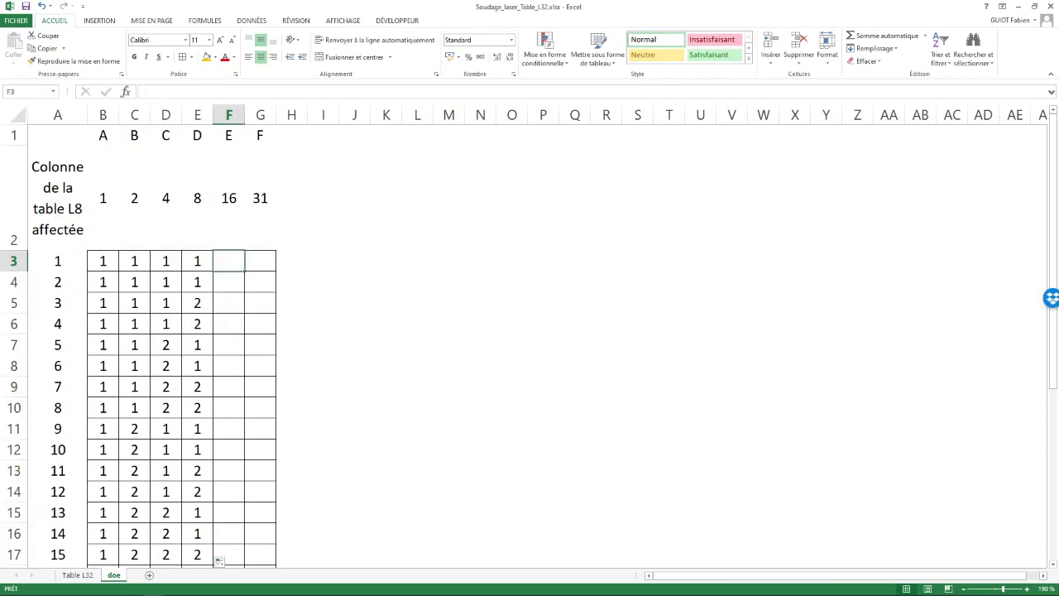
{"action": "type", "text": "="}
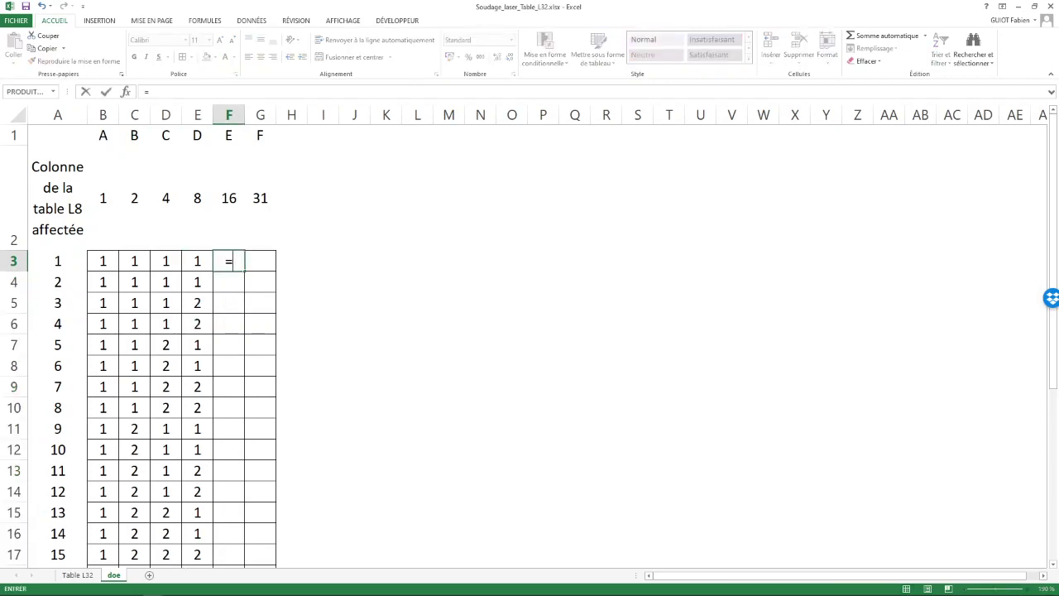
{"action": "left_click", "coordinate": [78, 575]}
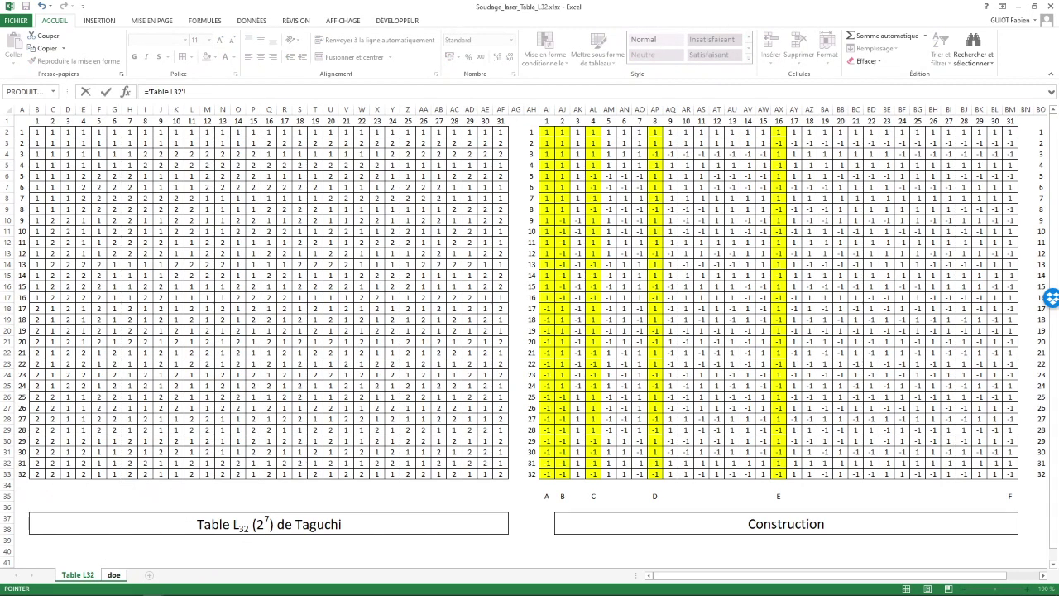
{"action": "left_click", "coordinate": [268, 131]}
{"action": "key", "text": "Return"}
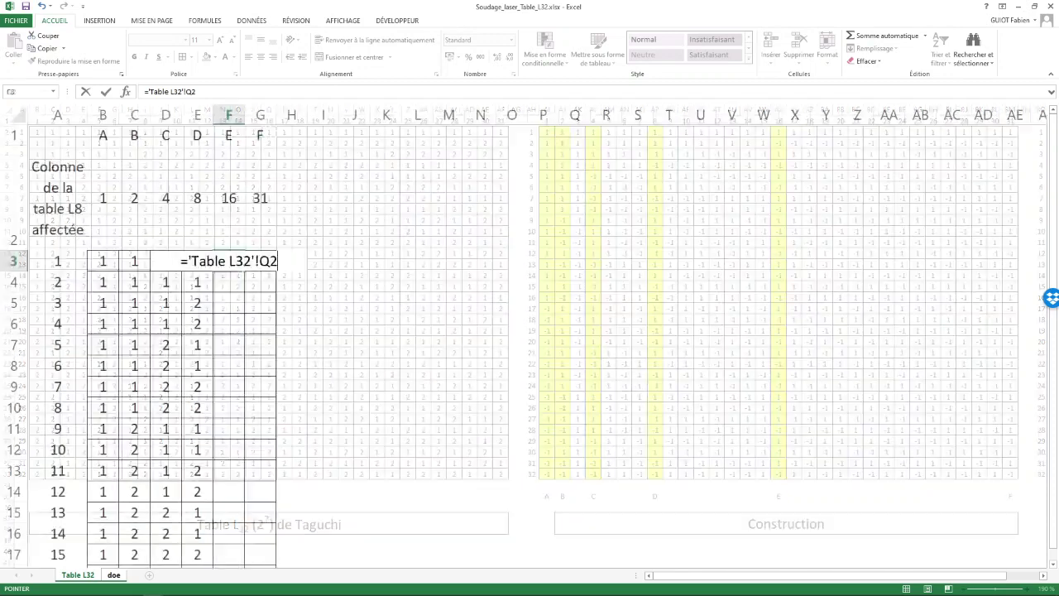
{"action": "left_click", "coordinate": [228, 260]}
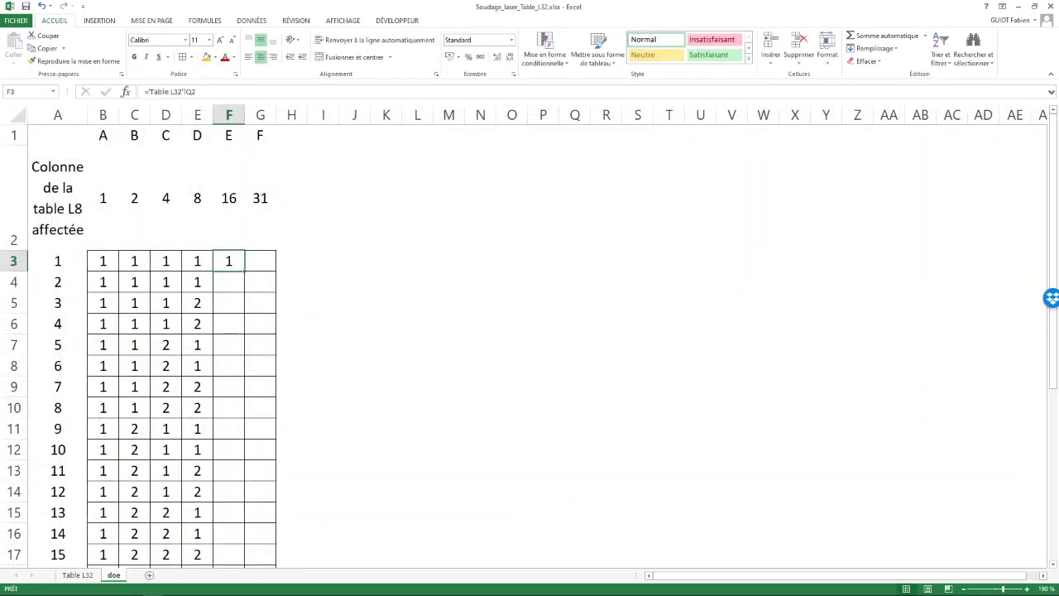
{"action": "double_click", "coordinate": [244, 271]}
Link G3 for factor F to cell AF2 of the Table L32 sheet and fill the formula down to row 34
{"action": "left_click", "coordinate": [259, 261]}
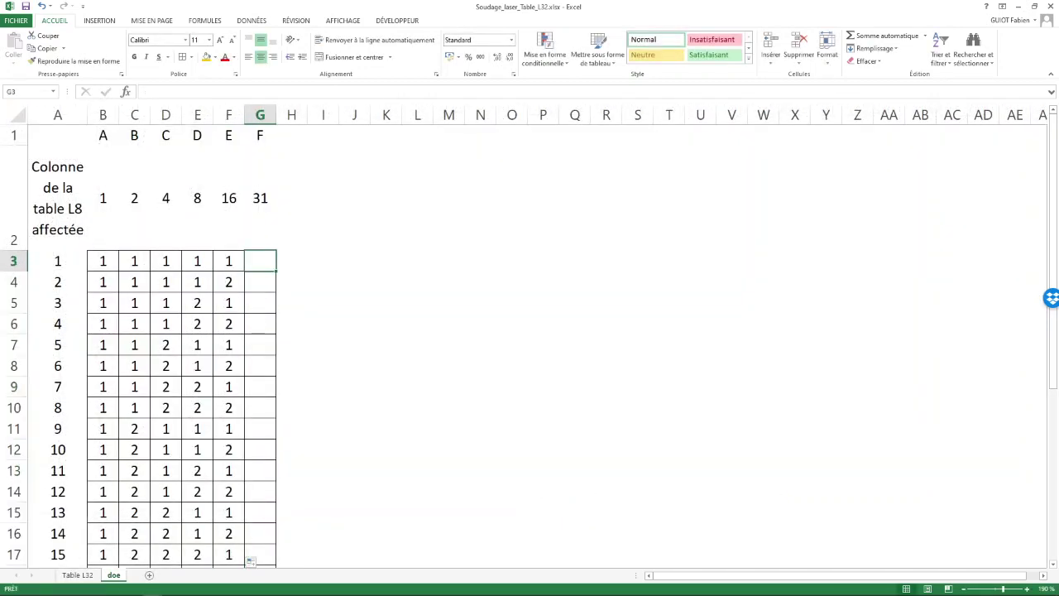
{"action": "type", "text": "="}
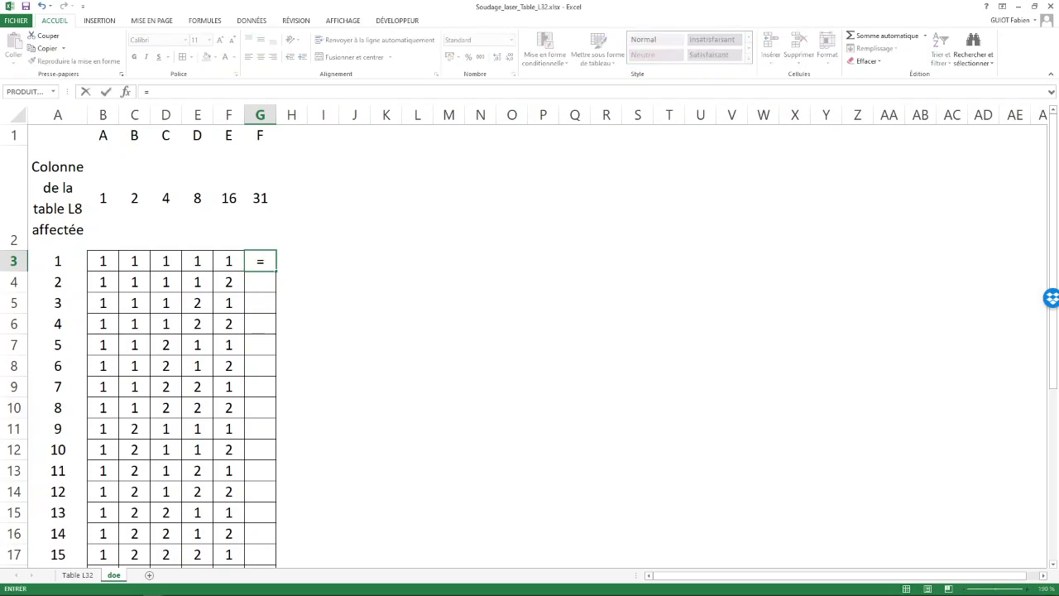
{"action": "left_click", "coordinate": [77, 574]}
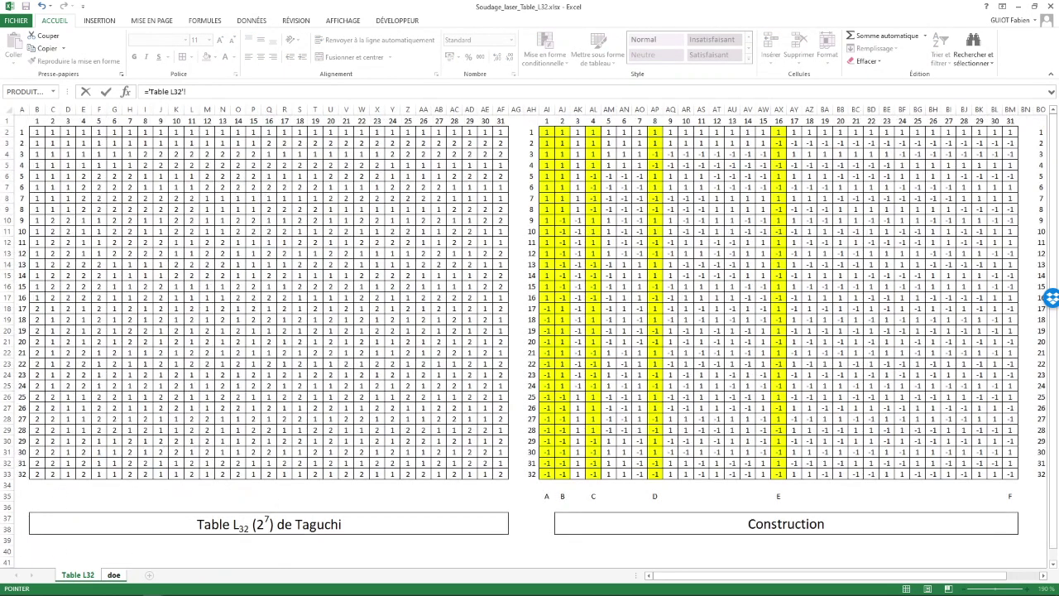
{"action": "left_click", "coordinate": [500, 131]}
{"action": "key", "text": "Return"}
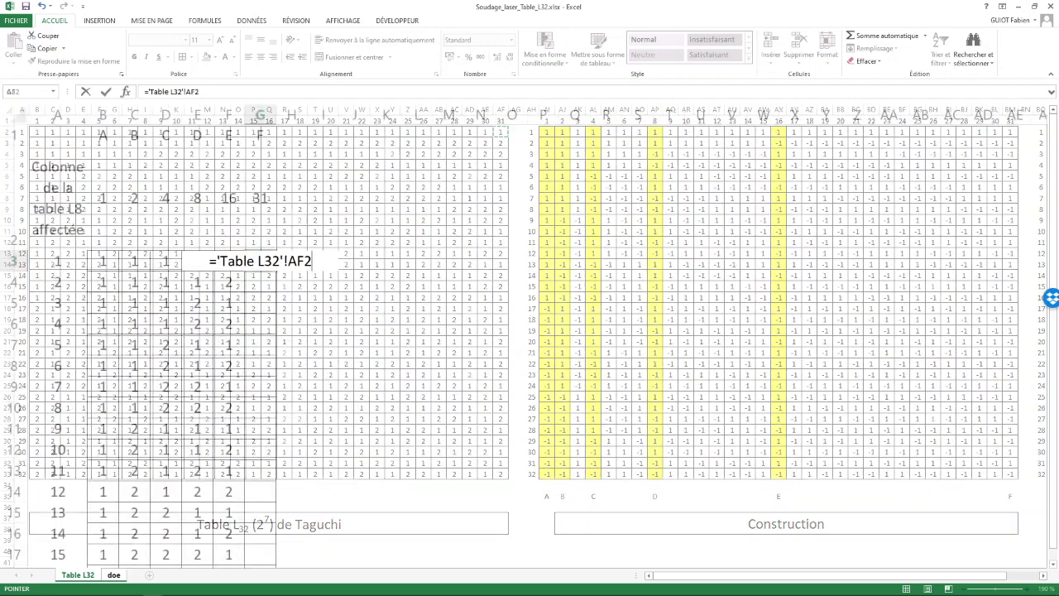
{"action": "left_click", "coordinate": [260, 261]}
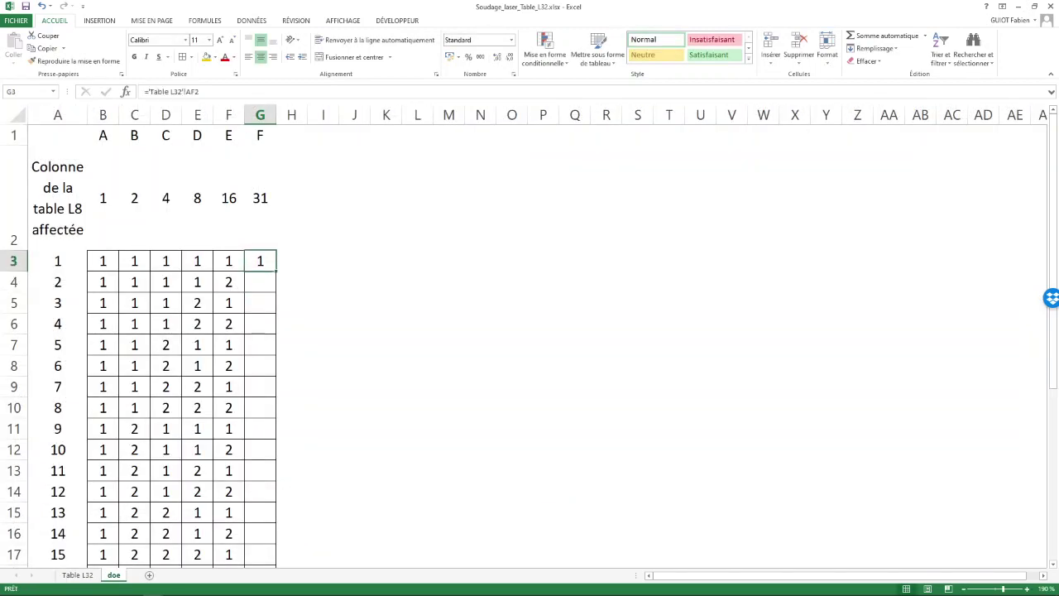
{"action": "double_click", "coordinate": [277, 272]}
{"action": "scroll", "coordinate": [276, 272], "scroll_direction": "down", "scroll_amount": 3}
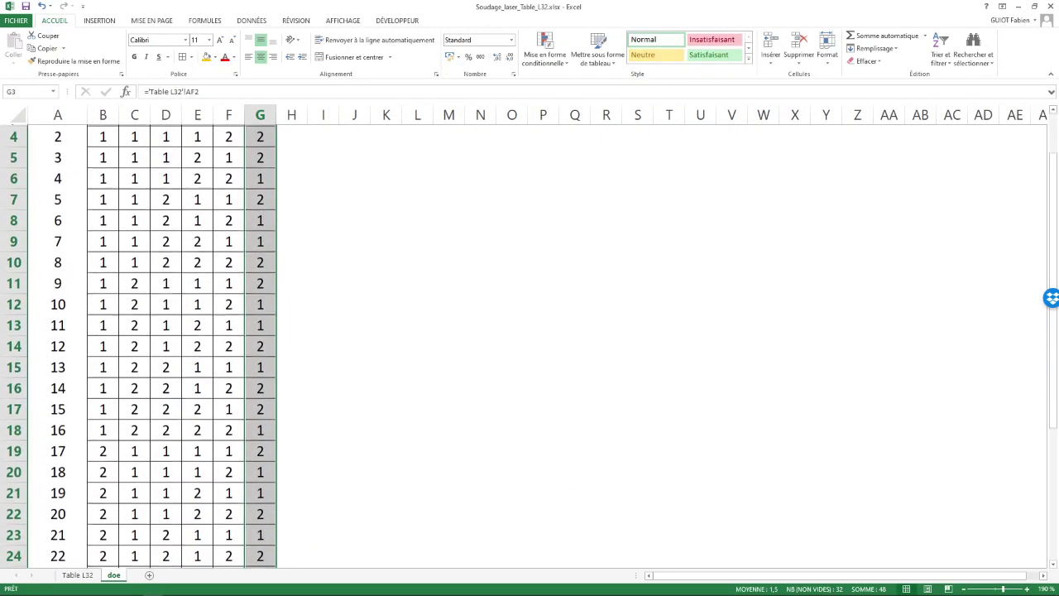
{"action": "scroll", "coordinate": [352, 240], "scroll_direction": "down", "scroll_amount": 3}
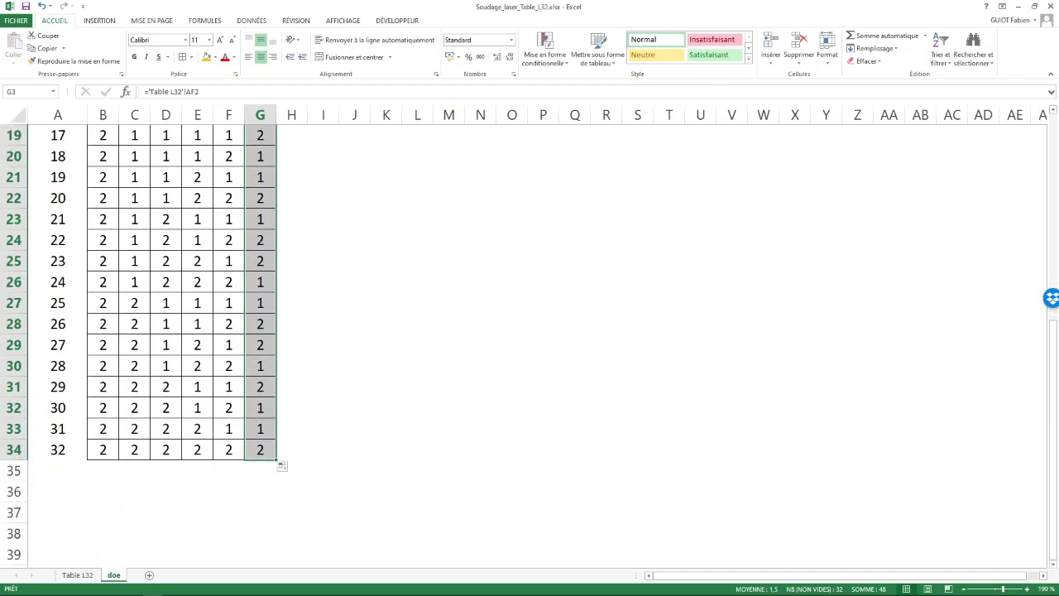
{"action": "left_click", "coordinate": [351, 240]}
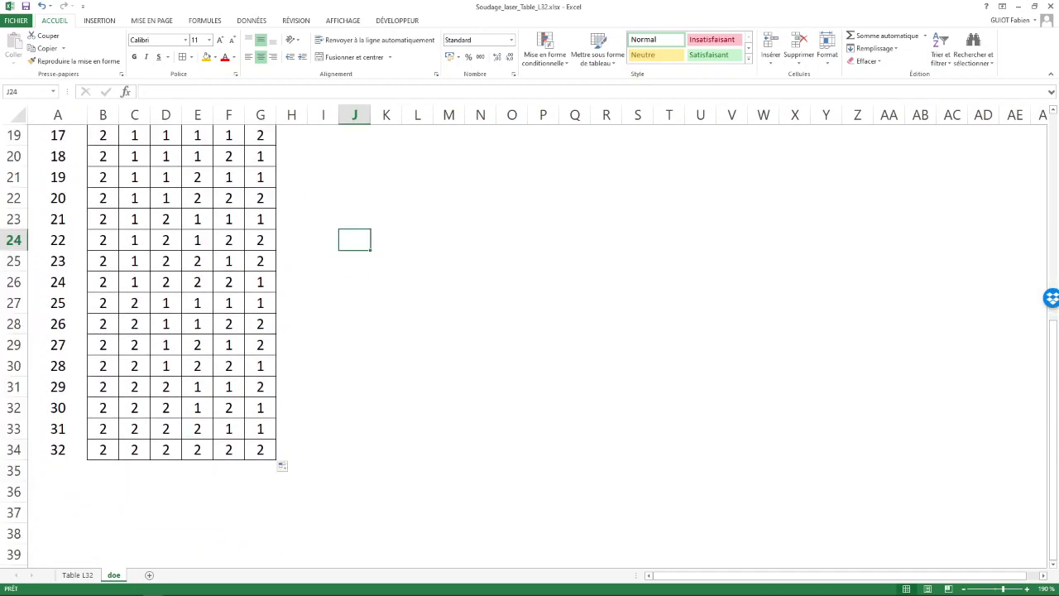
Add a new worksheet after the doe sheet and rename it Espace Mathématiques
{"action": "left_click", "coordinate": [149, 574]}
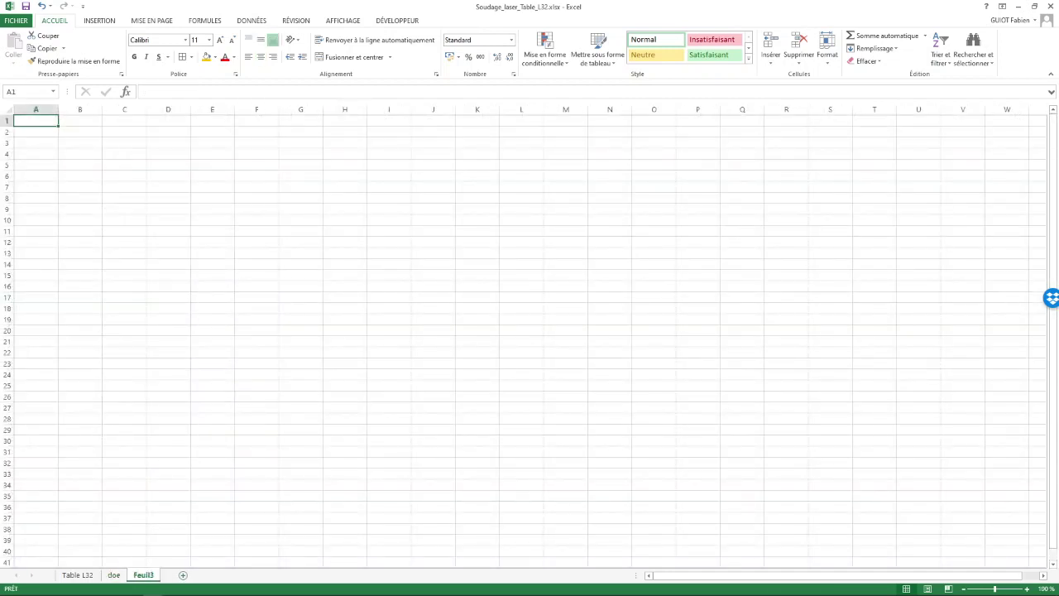
{"action": "right_click", "coordinate": [146, 574]}
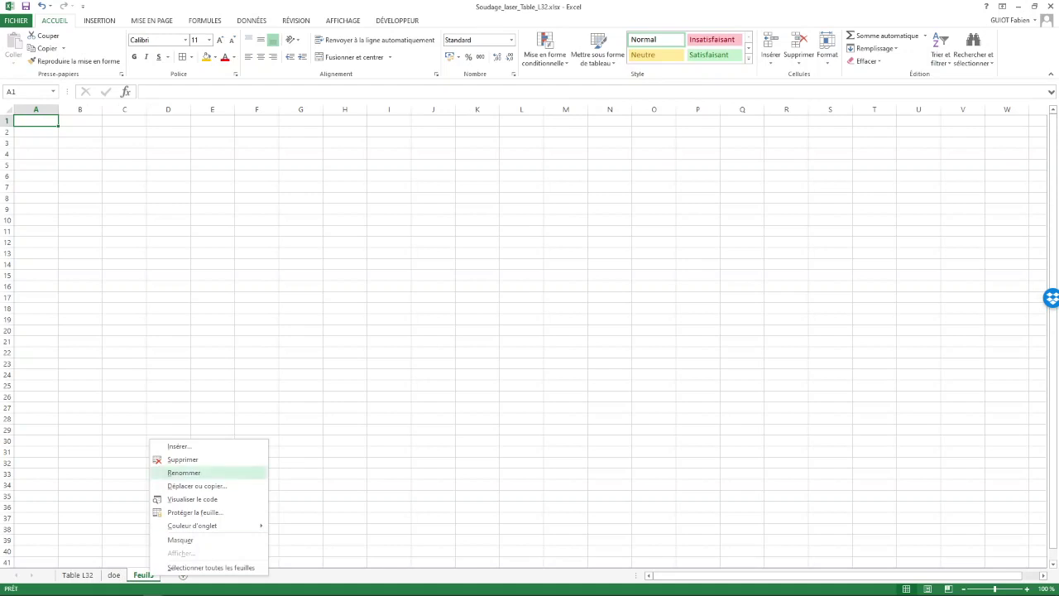
{"action": "left_click", "coordinate": [184, 472]}
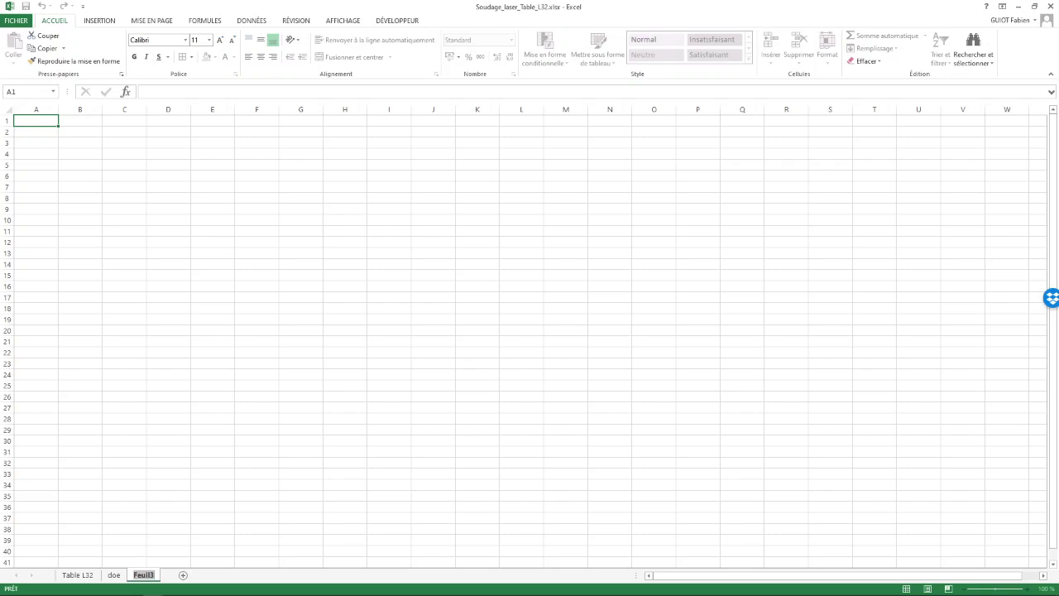
{"action": "type", "text": "Espace Mathématiq"}
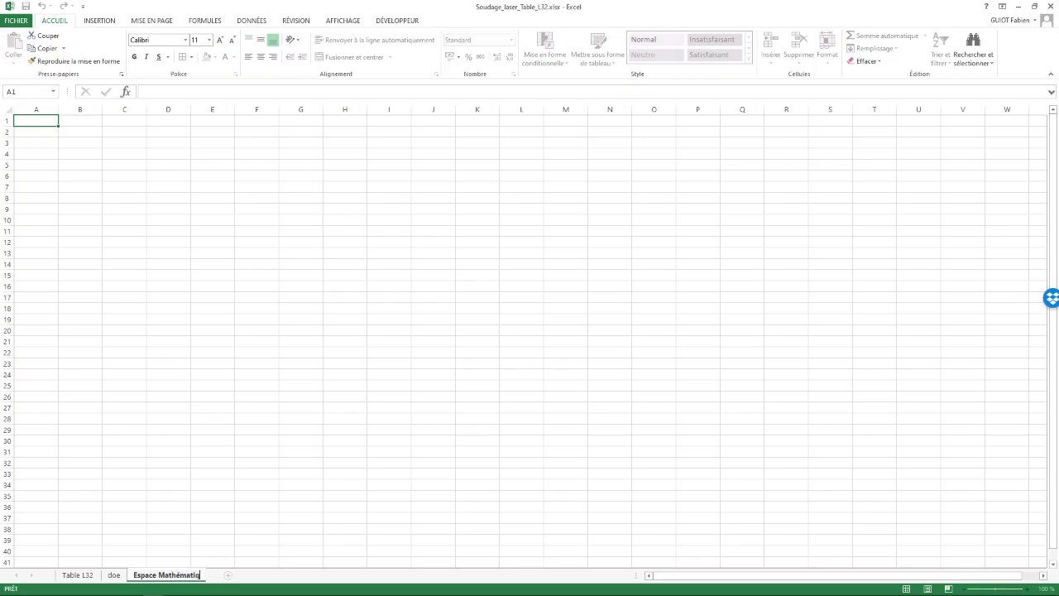
{"action": "type", "text": "ues"}
{"action": "key", "text": "Return"}
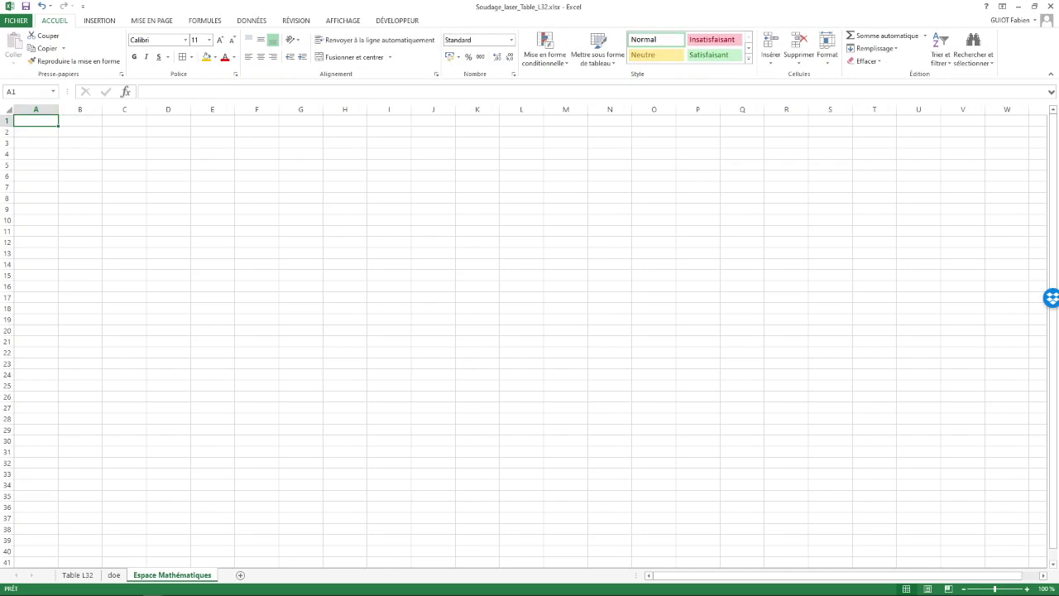
Centre all cells of the new sheet vertically and horizontally, and narrow all columns to small, roughly square cells
{"action": "key", "text": "ctrl+a"}
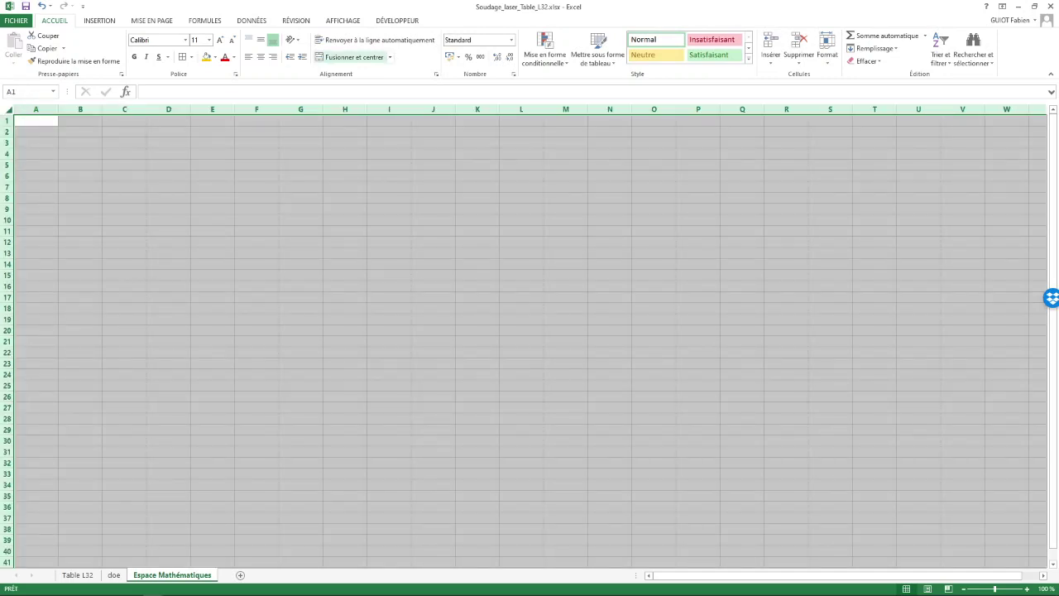
{"action": "left_click", "coordinate": [261, 40]}
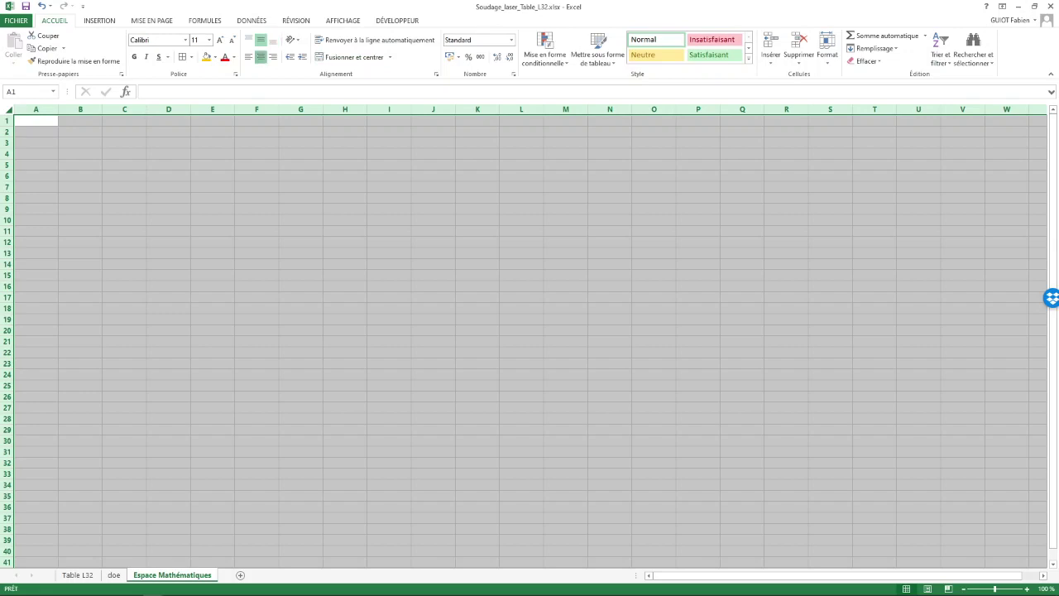
{"action": "left_click", "coordinate": [261, 56]}
{"action": "left_click_drag", "start_coordinate": [102, 109], "coordinate": [69, 109]}
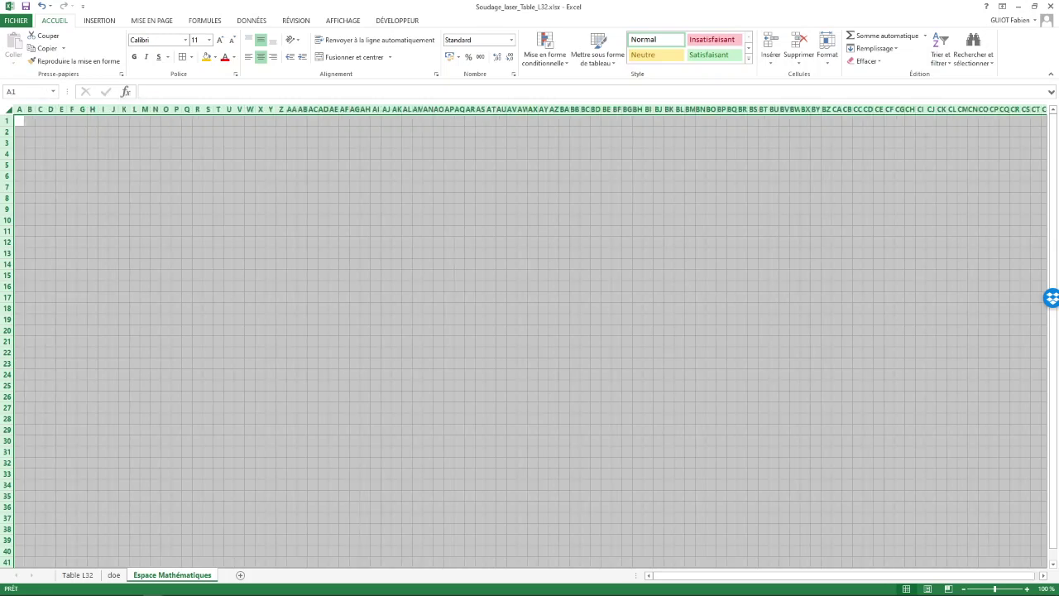
{"action": "scroll", "coordinate": [529, 331], "scroll_direction": "up", "scroll_amount": 3}
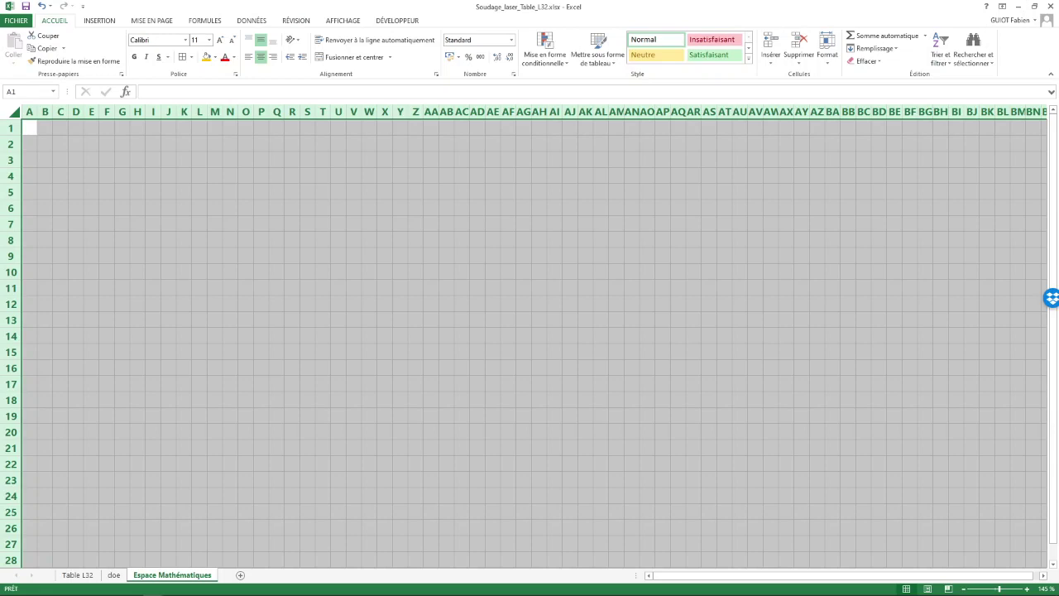
Hide the gridlines on the Espace Mathématiques sheet
{"action": "left_click", "coordinate": [343, 20]}
{"action": "left_click", "coordinate": [136, 57]}
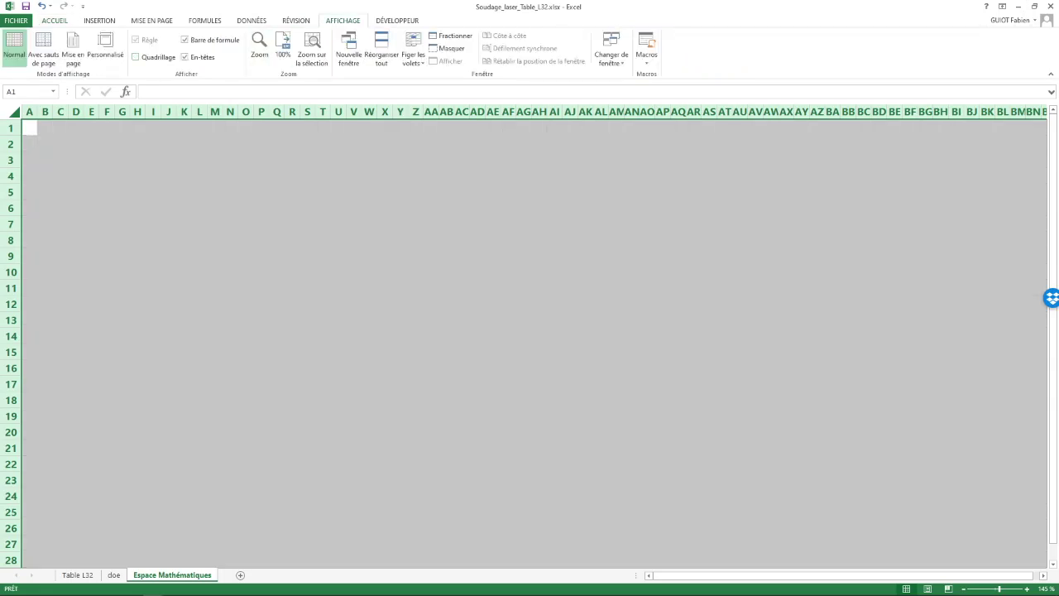
{"action": "left_click", "coordinate": [30, 143]}
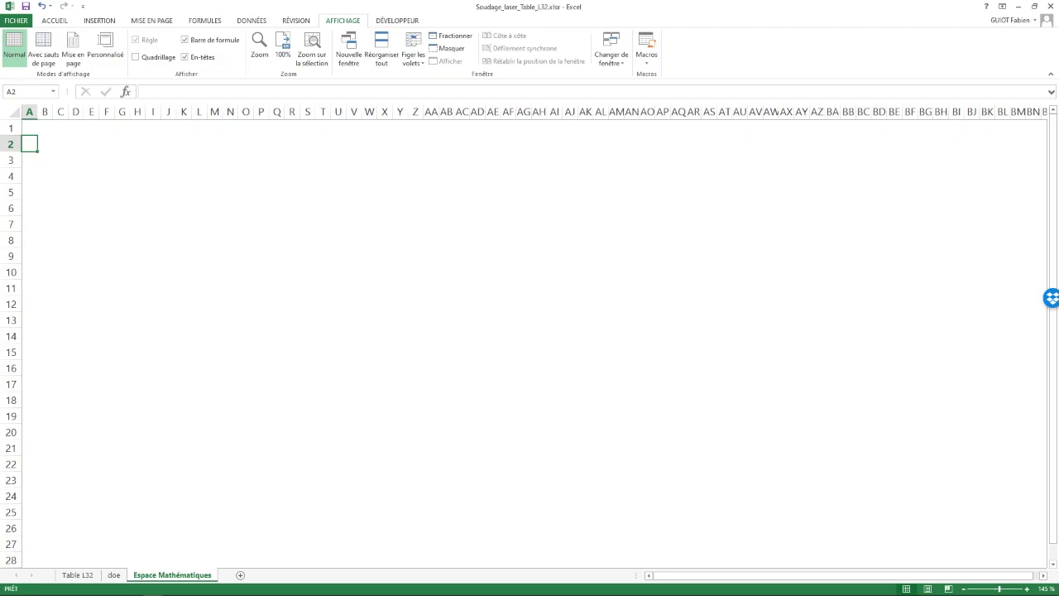
Copy the run numbers 1 to 32 from A3:A34 of the doe sheet into Espace Mathématiques starting at A2
{"action": "left_click", "coordinate": [113, 574]}
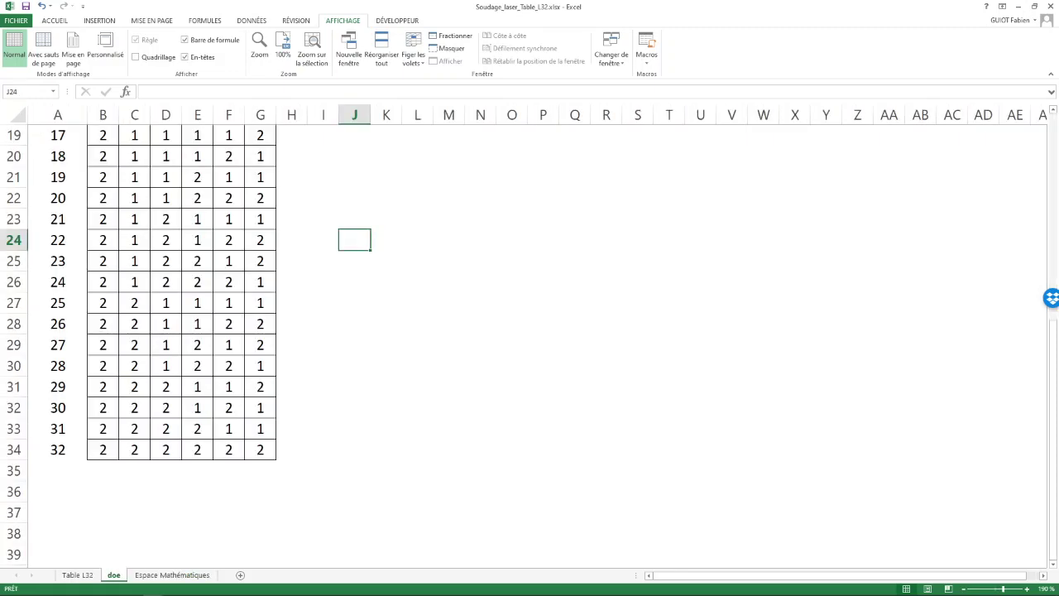
{"action": "left_click_drag", "start_coordinate": [58, 449], "coordinate": [58, 257]}
{"action": "key", "text": "ctrl+c"}
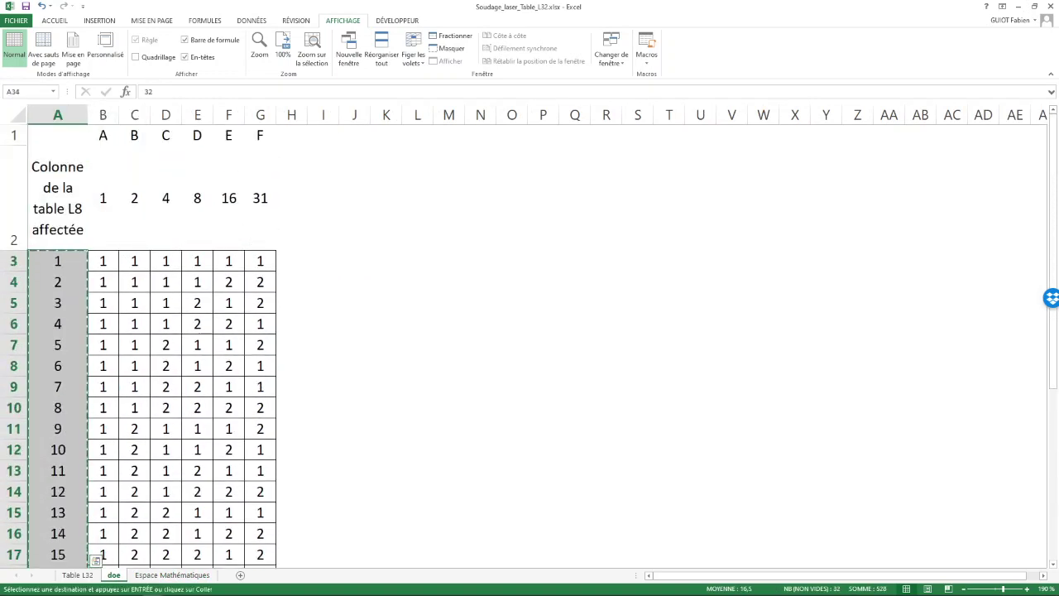
{"action": "left_click", "coordinate": [172, 574]}
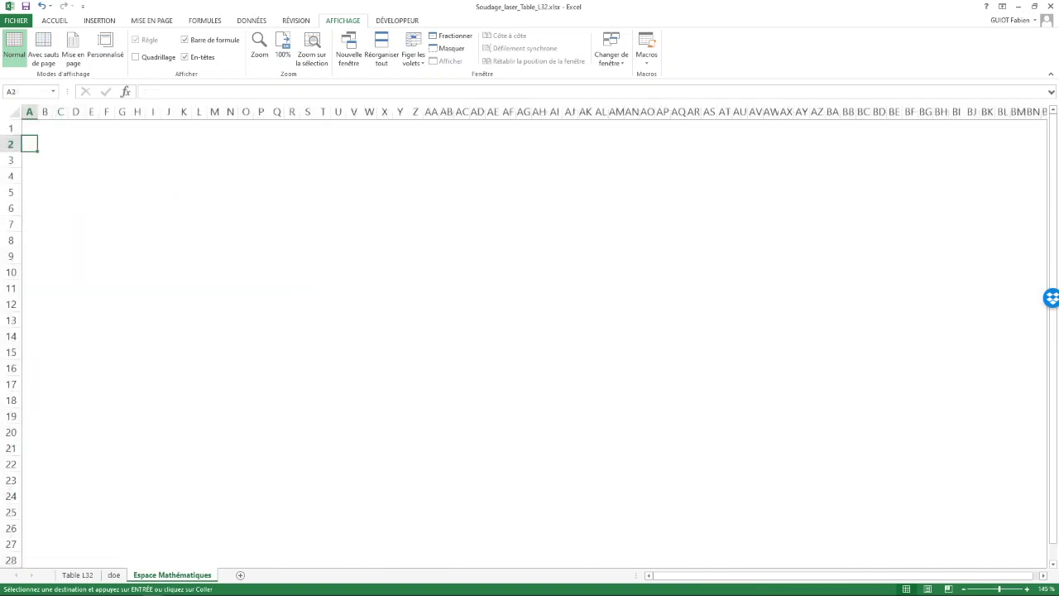
{"action": "key", "text": "ctrl+v"}
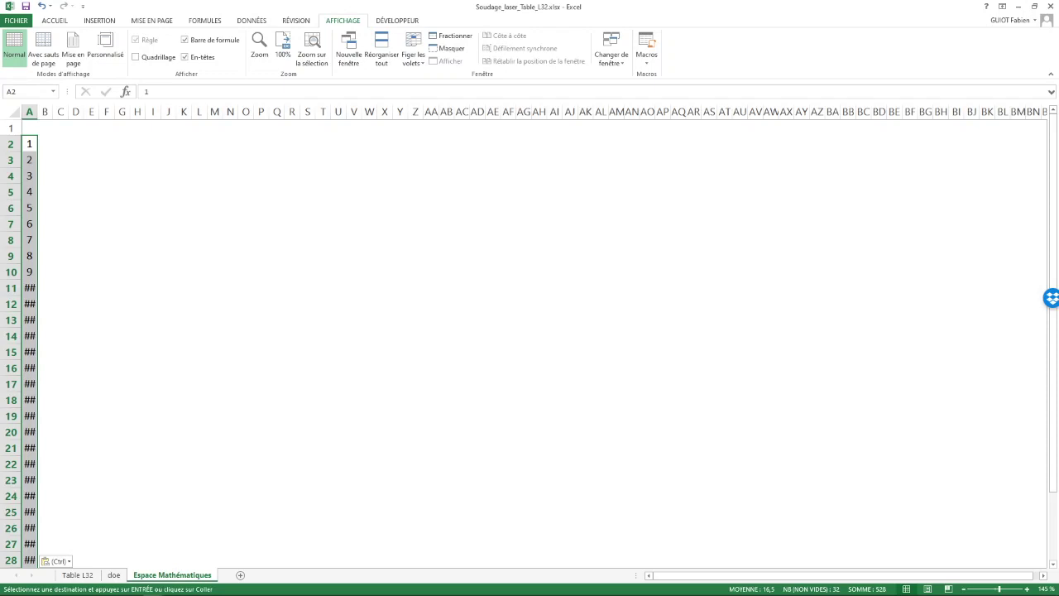
Widen column A enough to display the two-digit run numbers down to 32
{"action": "left_click", "coordinate": [45, 127]}
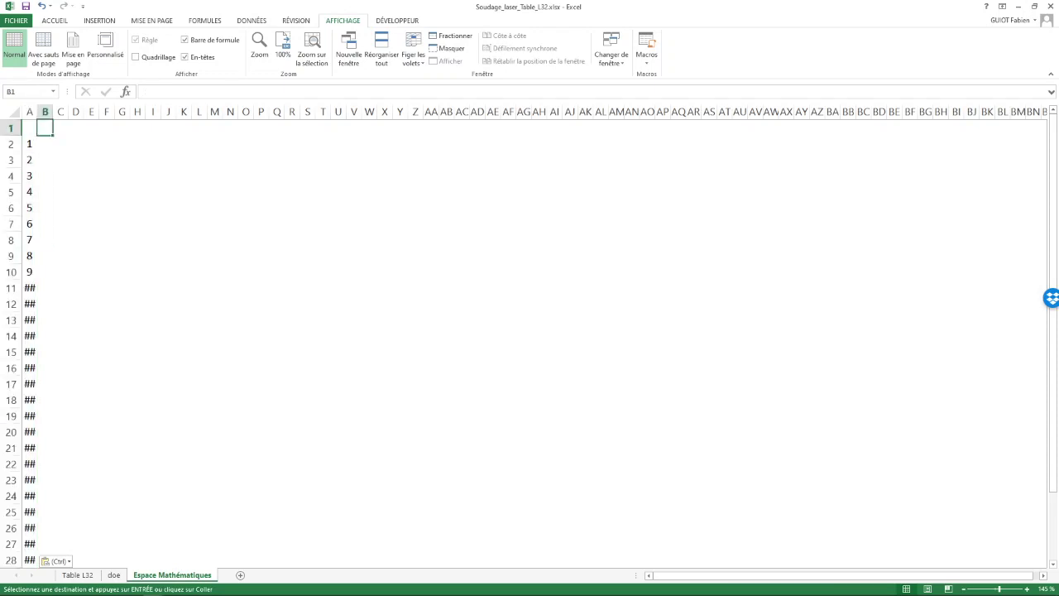
{"action": "left_click_drag", "start_coordinate": [38, 112], "coordinate": [45, 112]}
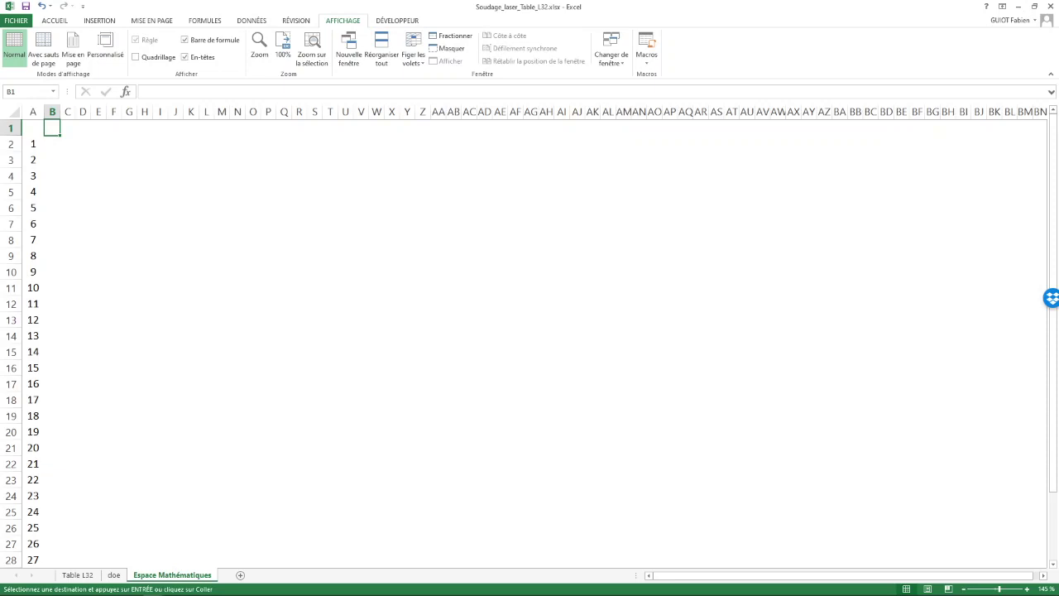
{"action": "scroll", "coordinate": [529, 331], "scroll_direction": "down", "scroll_amount": 4}
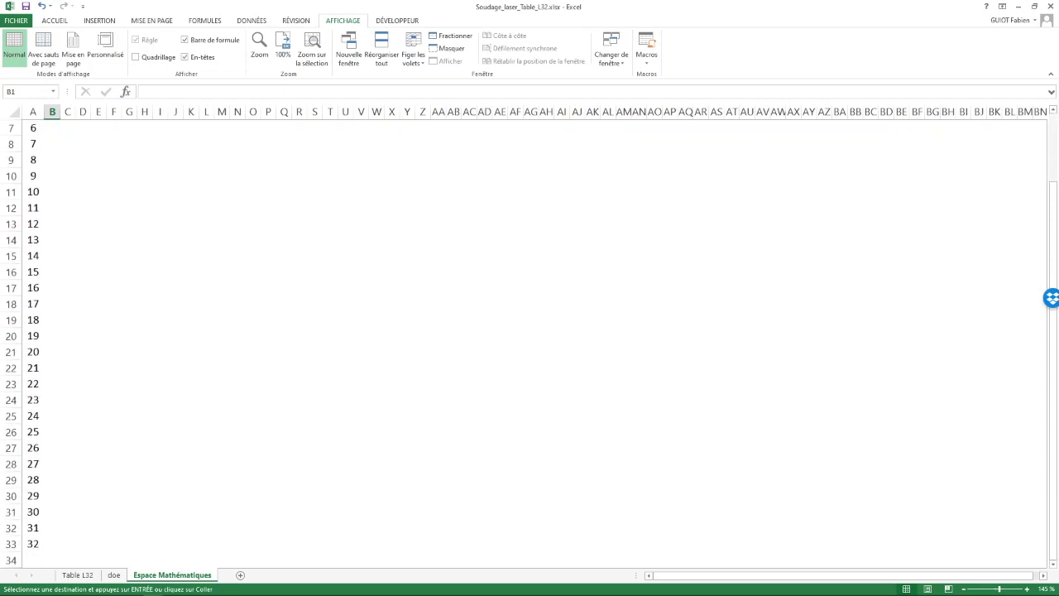
{"action": "left_click", "coordinate": [53, 464]}
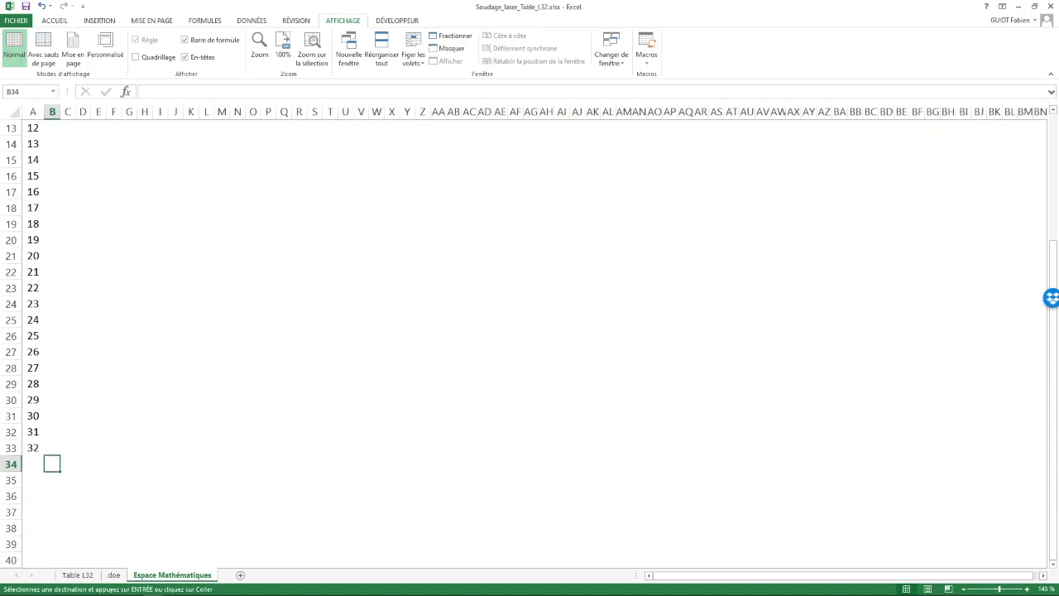
Enter the header X in cell A1 above the run numbers
{"action": "scroll", "coordinate": [530, 331], "scroll_direction": "up", "scroll_amount": 4}
{"action": "left_click", "coordinate": [33, 128]}
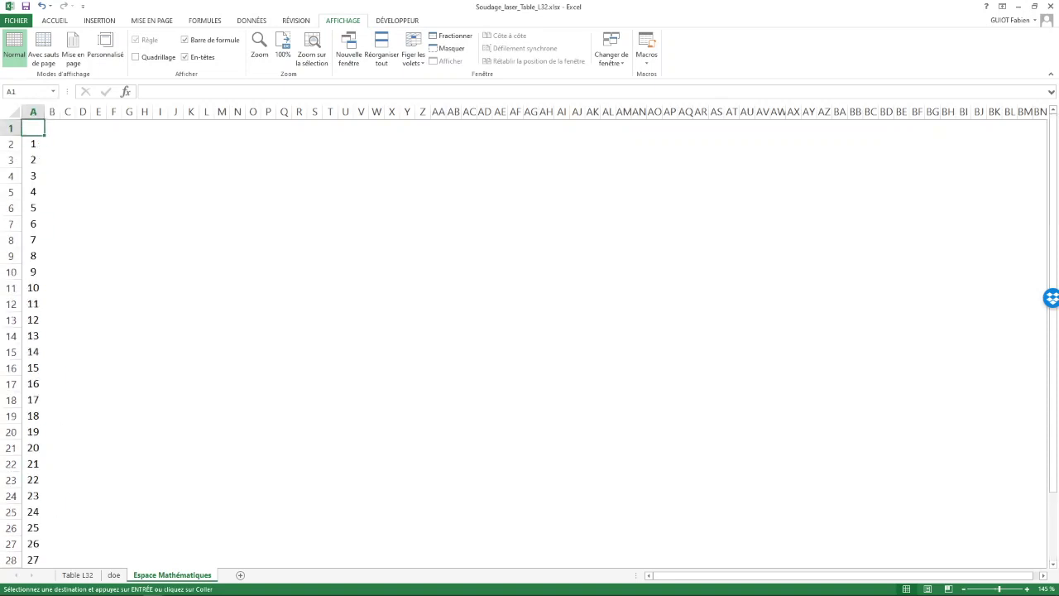
{"action": "type", "text": "x"}
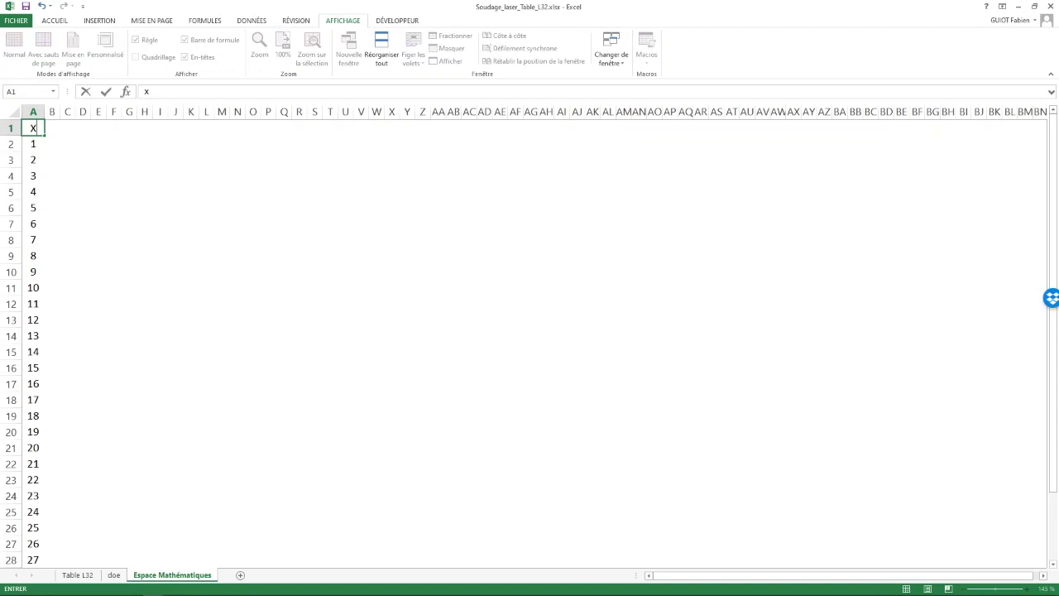
{"action": "left_click", "coordinate": [53, 144]}
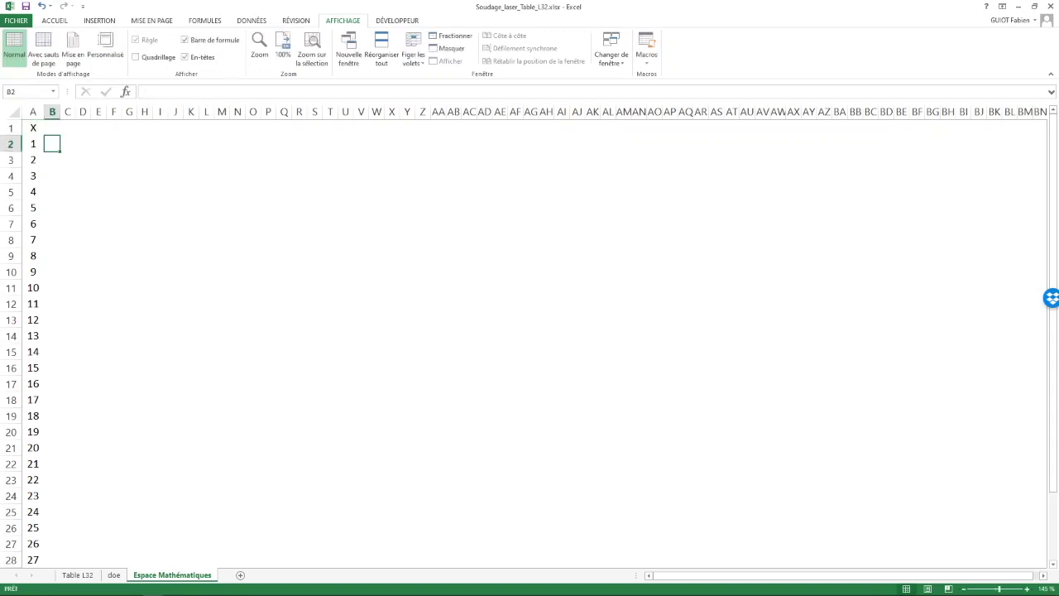
Copy the numbers 1 to 22 from A2:A23 and paste them transposed along row 1 starting at B1
{"action": "left_click", "coordinate": [52, 128]}
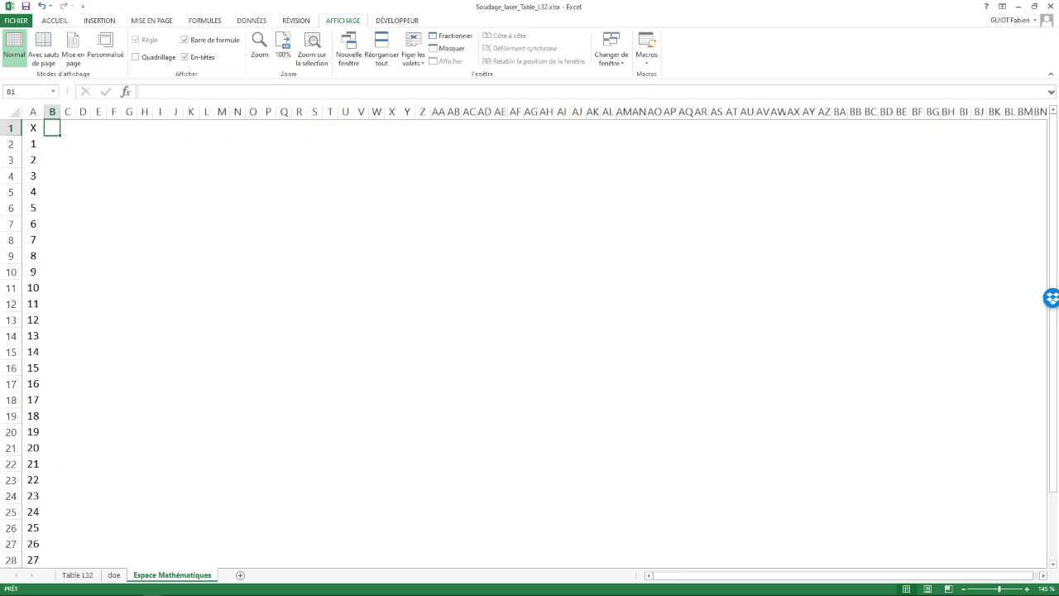
{"action": "left_click_drag", "start_coordinate": [34, 144], "coordinate": [33, 480]}
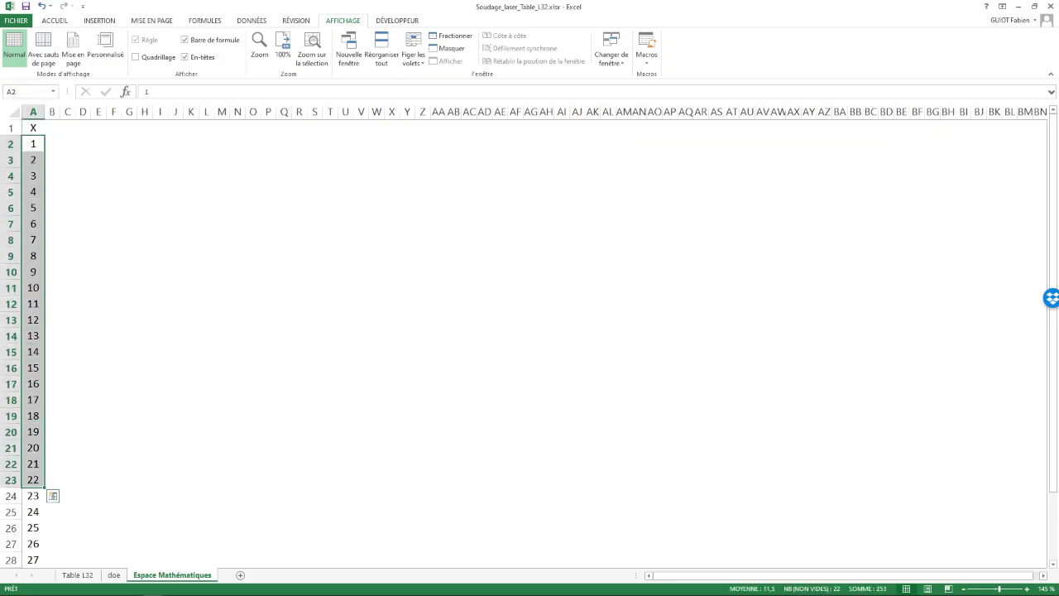
{"action": "key", "text": "ctrl+c"}
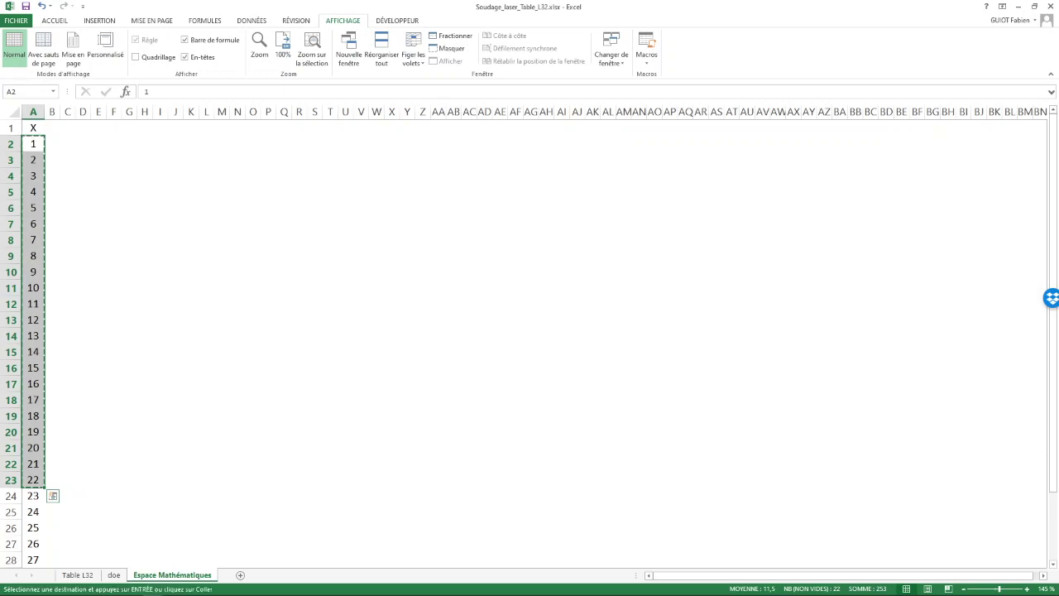
{"action": "left_click", "coordinate": [53, 128]}
{"action": "left_click", "coordinate": [52, 128]}
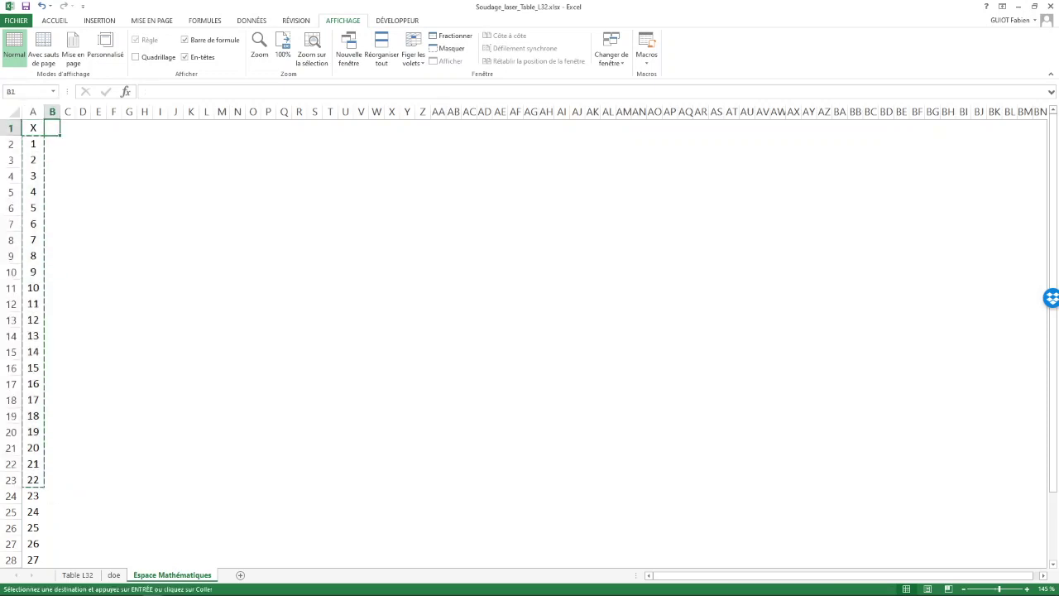
{"action": "right_click", "coordinate": [55, 127]}
{"action": "left_click", "coordinate": [127, 178]}
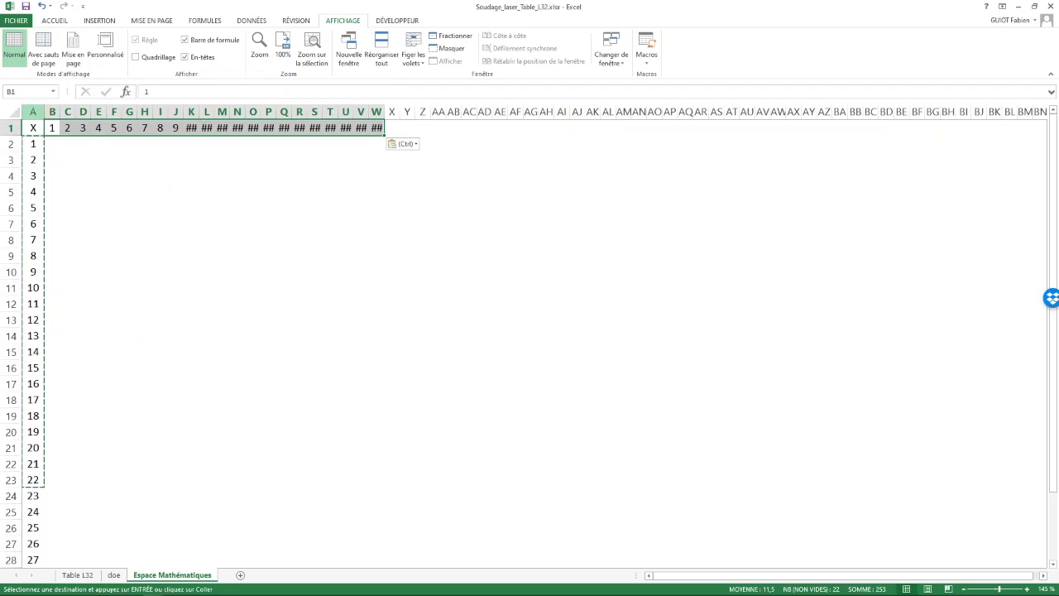
Widen all columns of the sheet to one equal width that fits the two-digit column numbers
{"action": "left_click", "coordinate": [14, 112]}
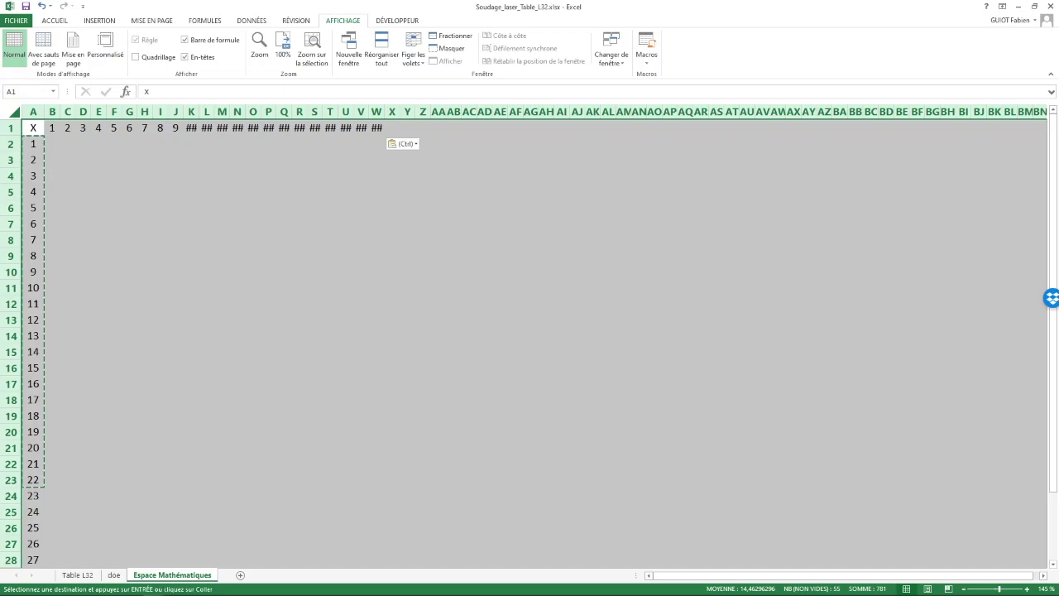
{"action": "left_click", "coordinate": [34, 111], "text": "ctrl"}
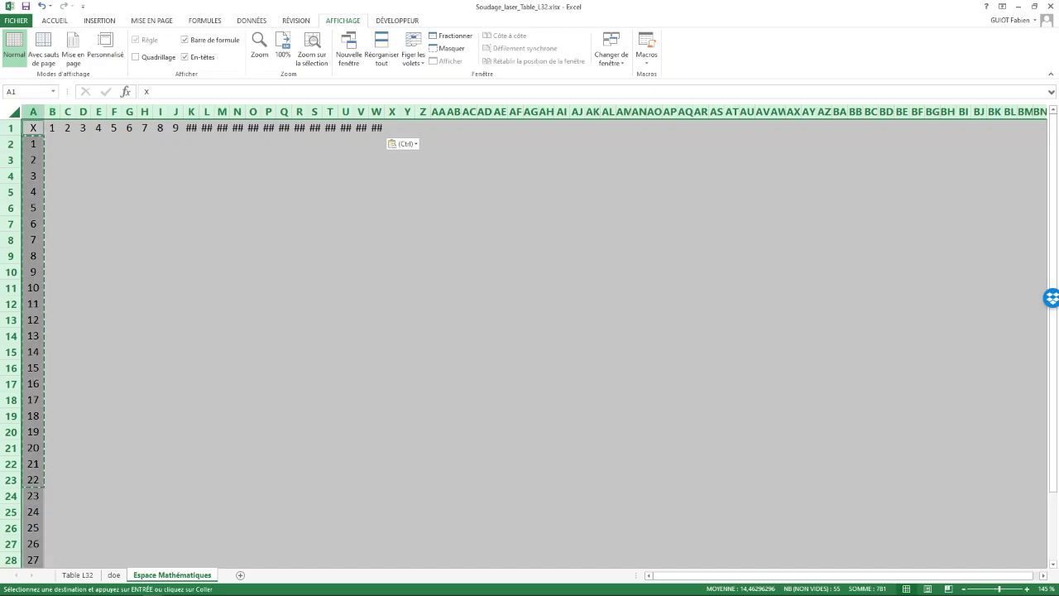
{"action": "left_click", "coordinate": [52, 112]}
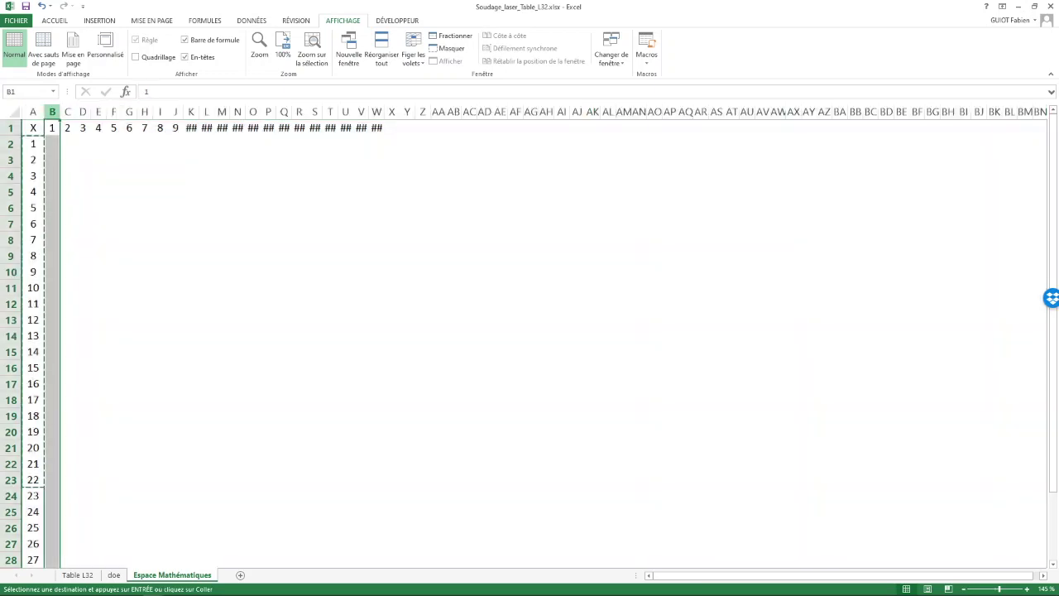
{"action": "key", "text": "ctrl+shift+Right"}
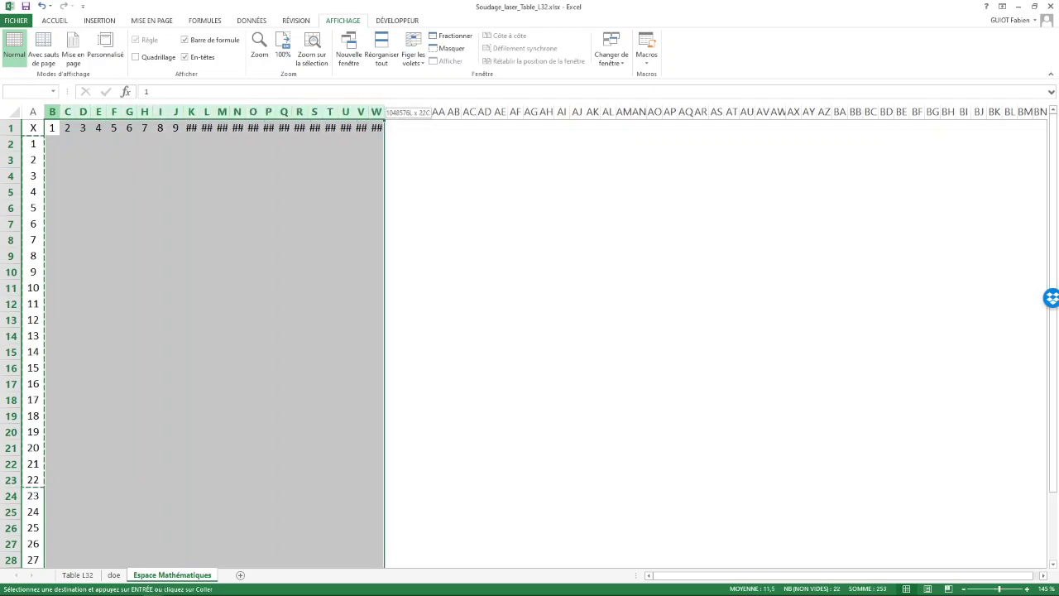
{"action": "left_click", "coordinate": [14, 112]}
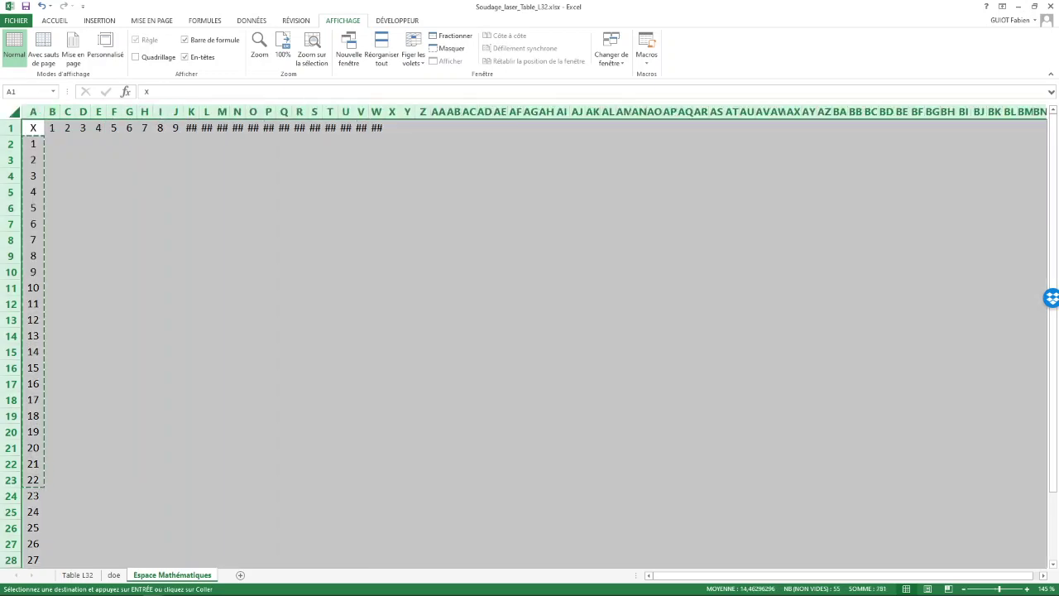
{"action": "left_click_drag", "start_coordinate": [45, 111], "coordinate": [277, 239]}
Apply all borders to the matrix range B2:W33
{"action": "left_click_drag", "start_coordinate": [53, 144], "coordinate": [504, 520]}
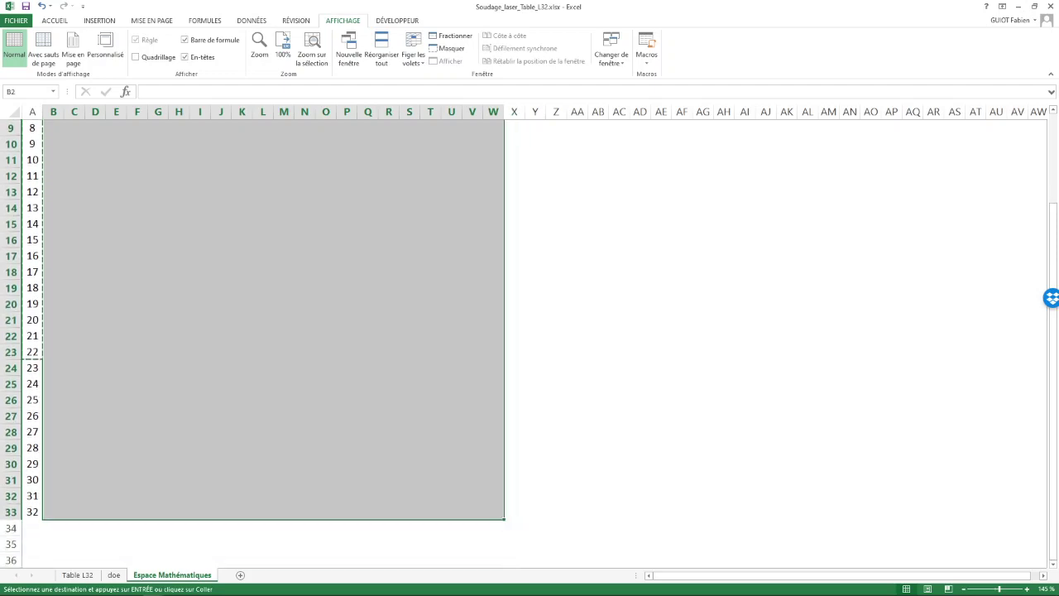
{"action": "left_click", "coordinate": [54, 21]}
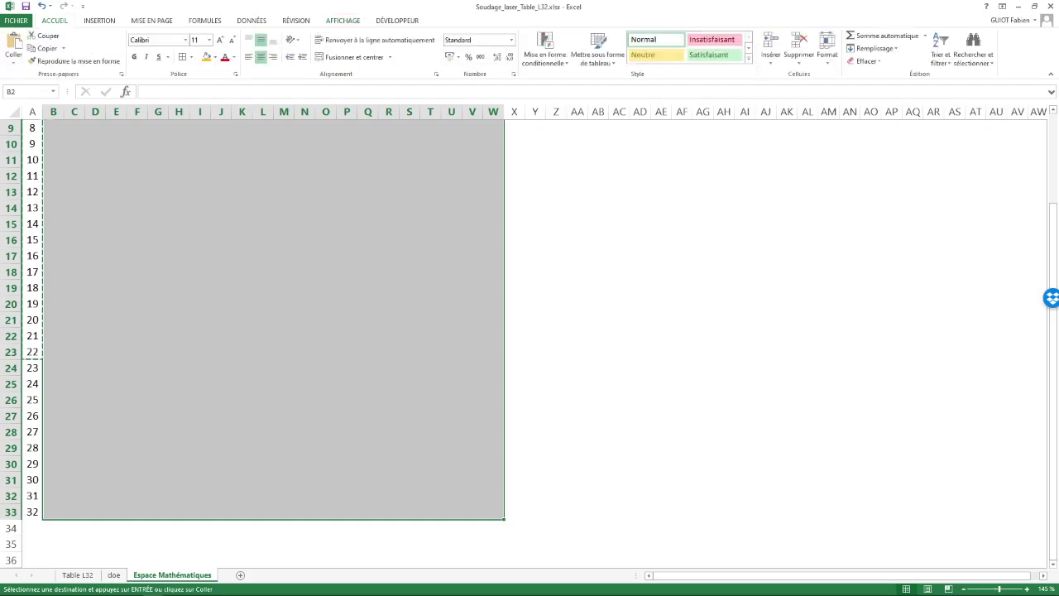
{"action": "left_click", "coordinate": [182, 57]}
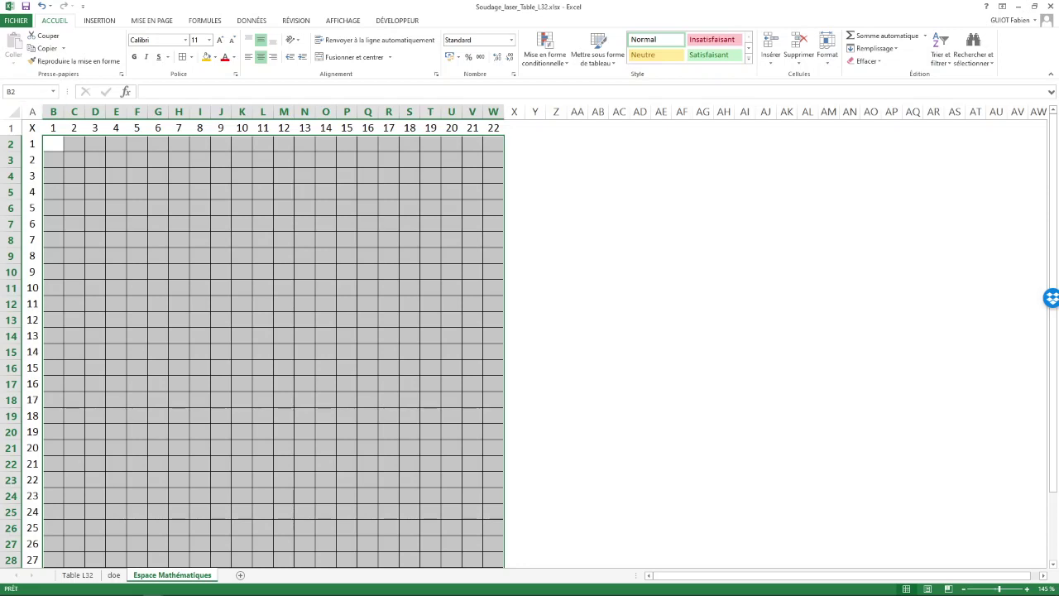
Name the selected matrix range B2:W33 "x"
{"action": "left_click", "coordinate": [11, 91]}
{"action": "type", "text": "x"}
{"action": "key", "text": "Return"}
Enter the label Ref in cell B34, beneath the first matrix column
{"action": "scroll", "coordinate": [273, 331], "scroll_direction": "down", "scroll_amount": 5}
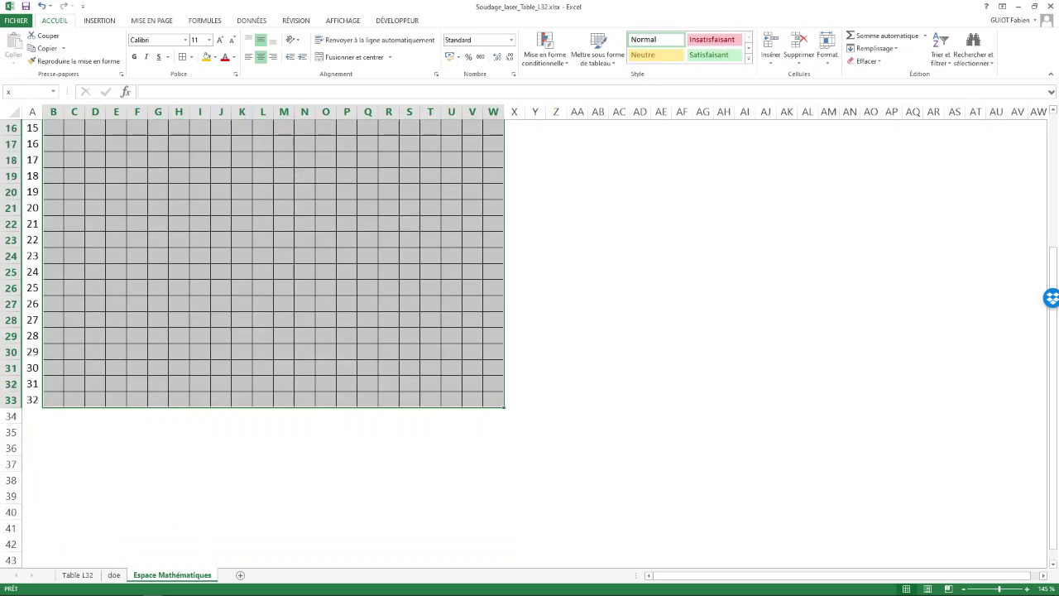
{"action": "left_click", "coordinate": [53, 416]}
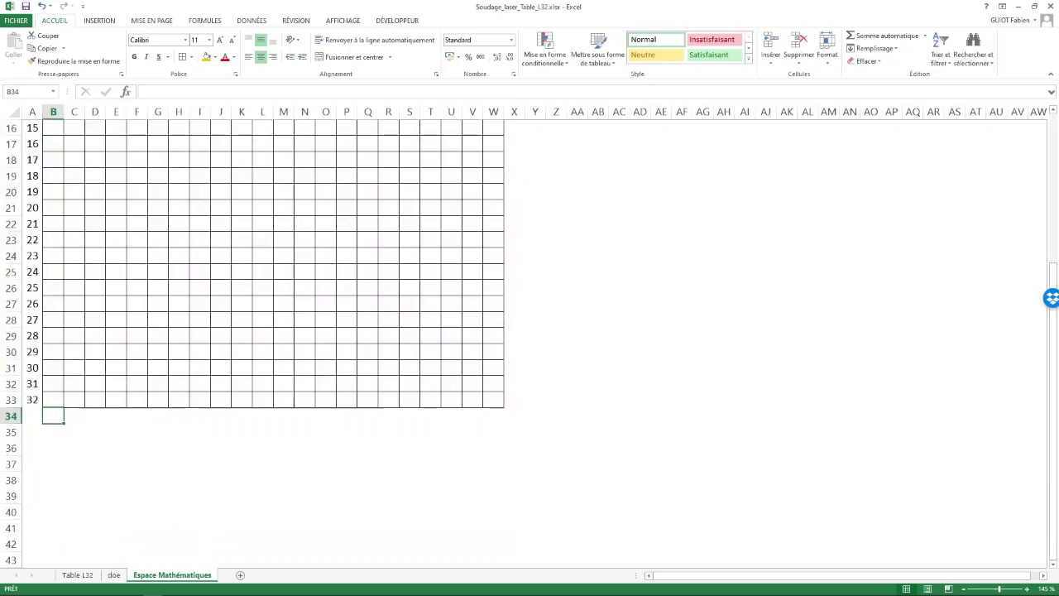
{"action": "type", "text": "R"}
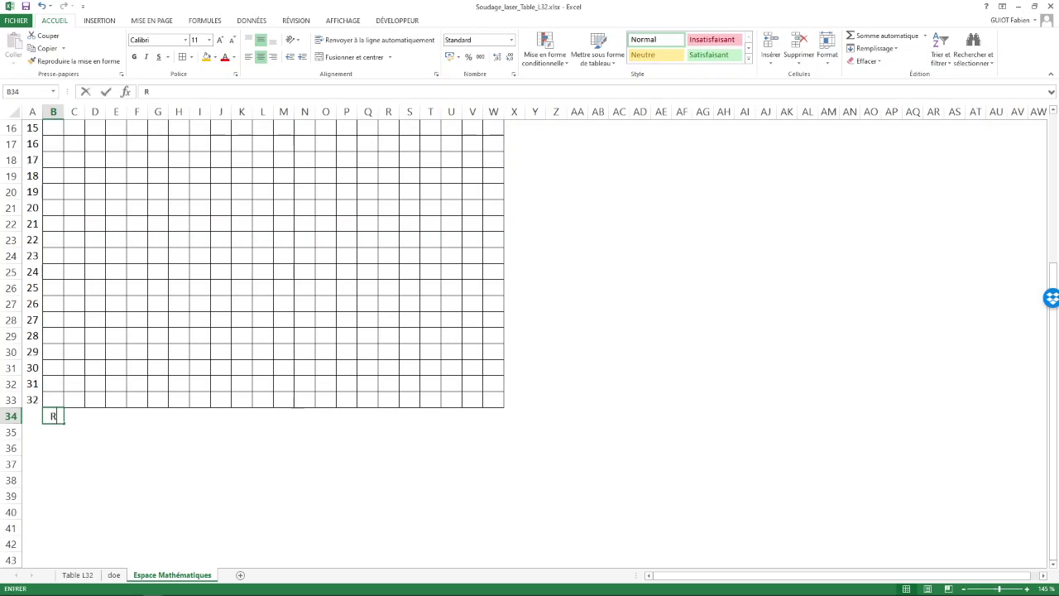
{"action": "type", "text": "ef"}
{"action": "key", "text": "Tab"}
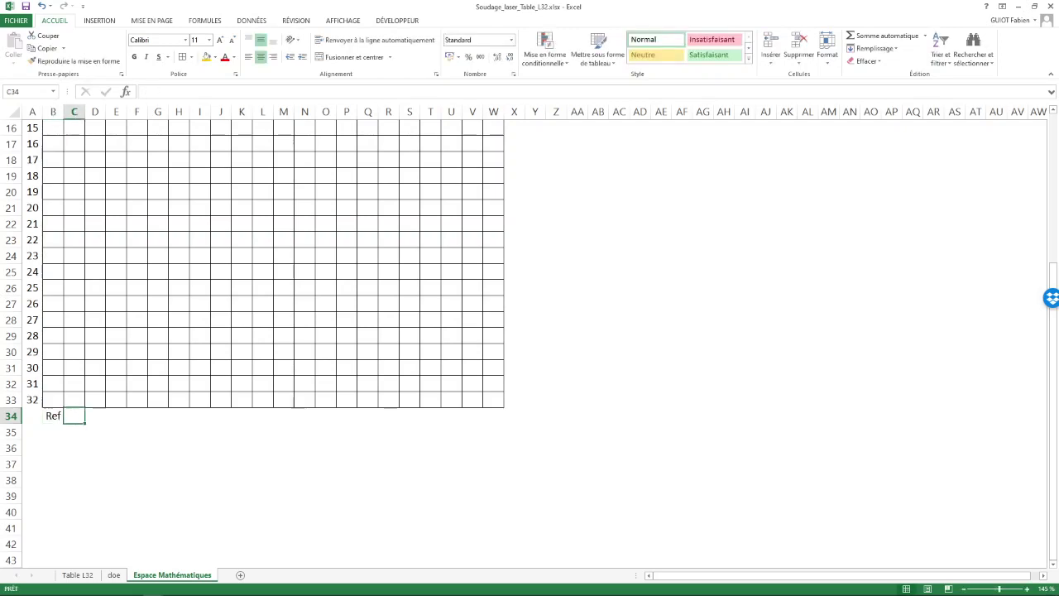
Enter the factor labels A, B, C, D, E and F in cells C34:H34 beneath the matrix
{"action": "type", "text": "A"}
{"action": "key", "text": "Tab"}
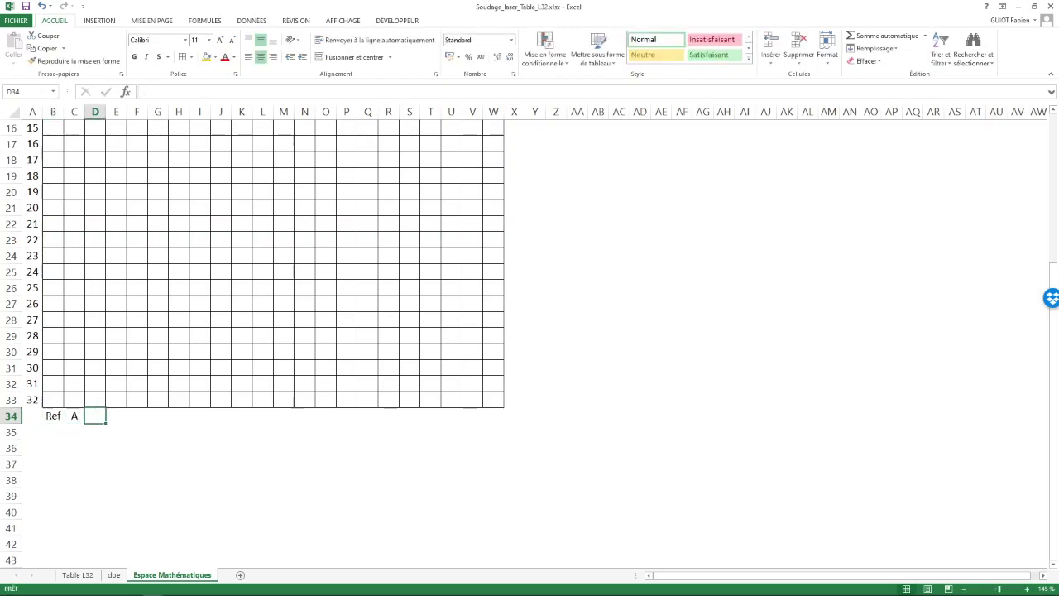
{"action": "type", "text": "B"}
{"action": "key", "text": "Tab"}
{"action": "type", "text": "C"}
{"action": "key", "text": "Tab"}
{"action": "type", "text": "D"}
{"action": "key", "text": "ctrl+Return"}
{"action": "key", "text": "Tab"}
{"action": "type", "text": "E"}
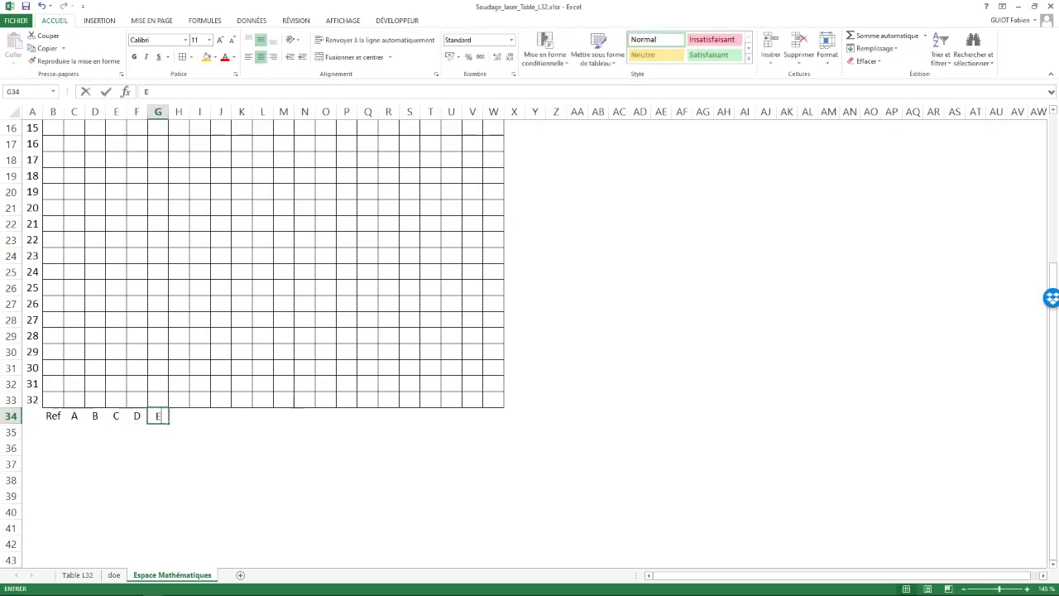
{"action": "key", "text": "Tab"}
{"action": "type", "text": "F"}
{"action": "key", "text": "Tab"}
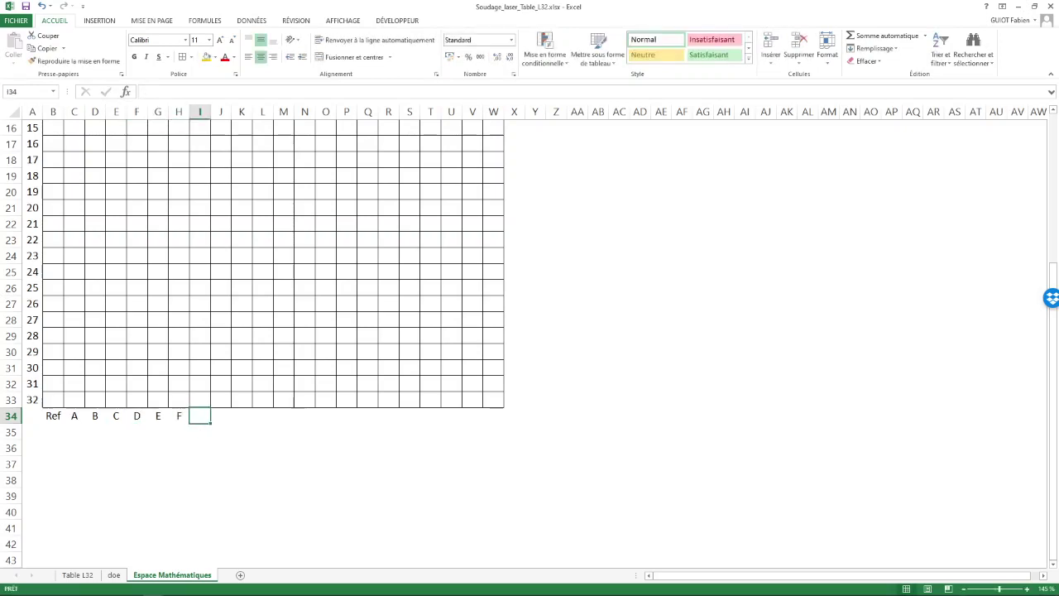
Fill the reference column B2:B33 with yellow
{"action": "left_click_drag", "start_coordinate": [53, 400], "coordinate": [53, 144]}
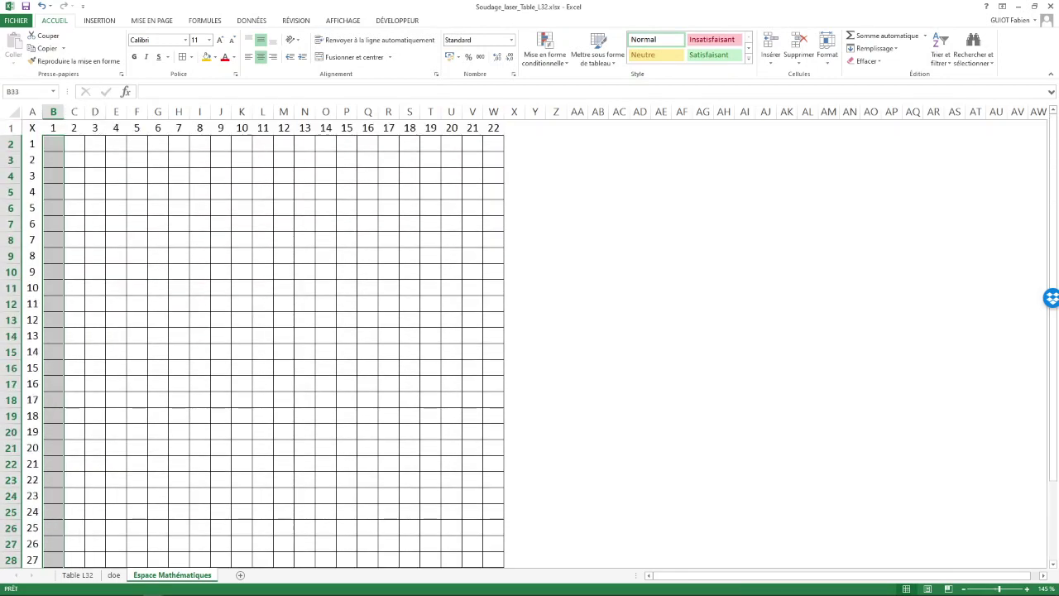
{"action": "left_click", "coordinate": [214, 57]}
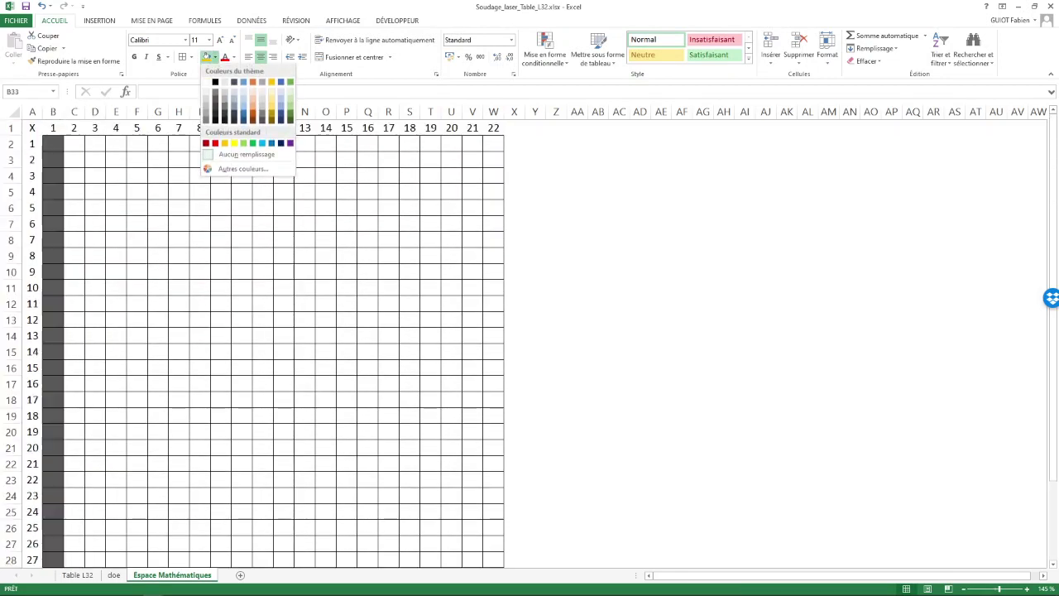
{"action": "left_click", "coordinate": [234, 143]}
Fill the six factor columns C2:H33 with light green
{"action": "scroll", "coordinate": [273, 248], "scroll_direction": "down", "scroll_amount": 1}
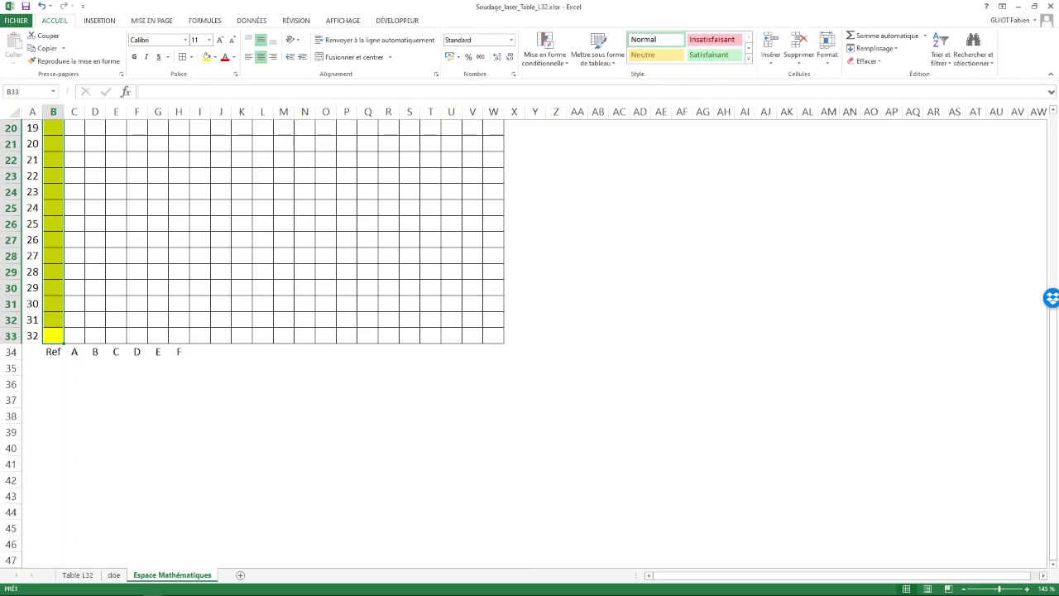
{"action": "left_click_drag", "start_coordinate": [74, 335], "coordinate": [179, 126]}
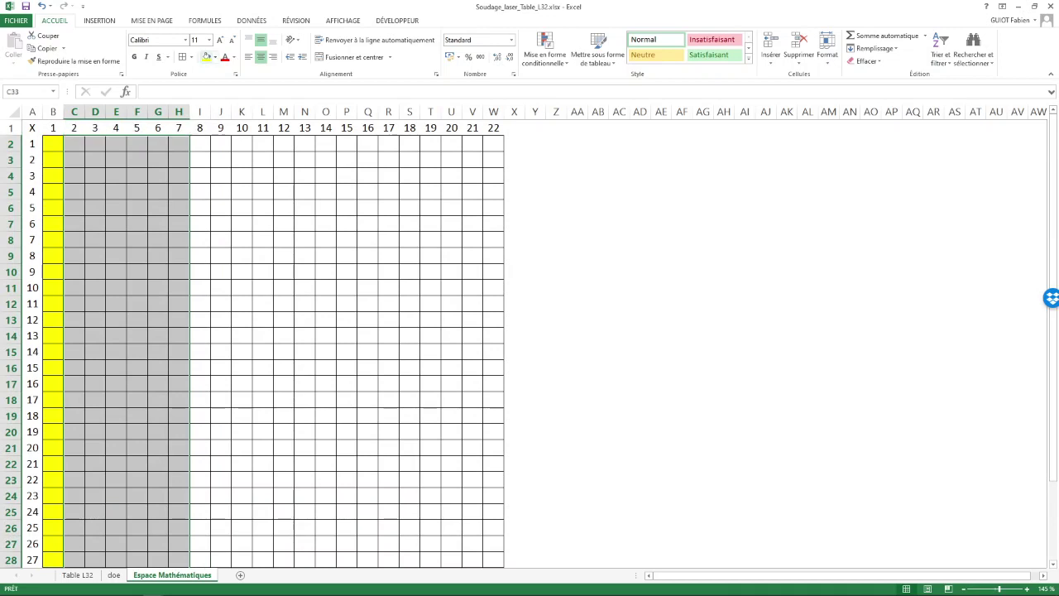
{"action": "left_click", "coordinate": [214, 57]}
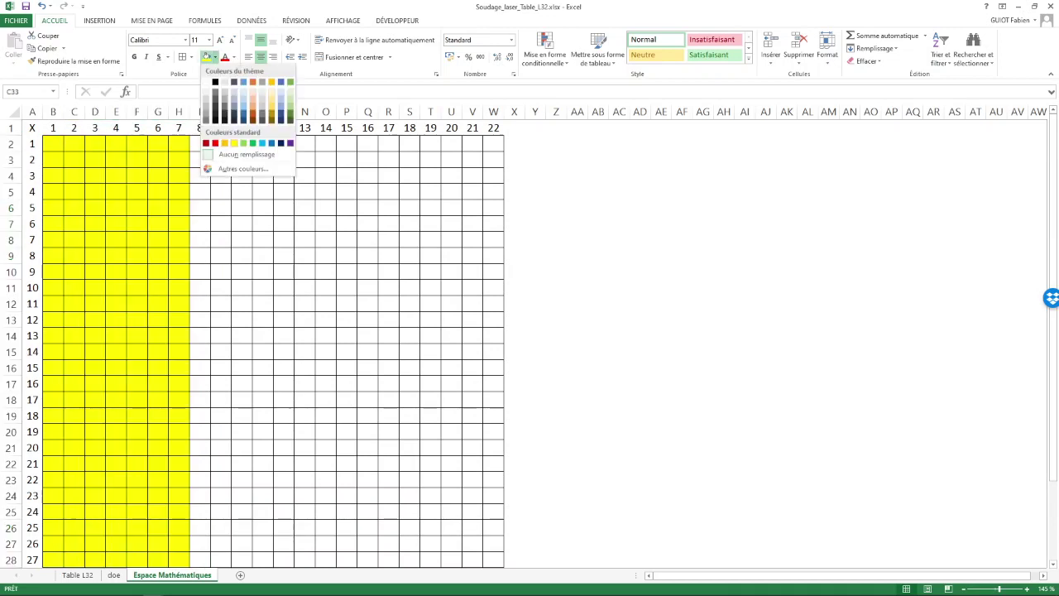
{"action": "left_click", "coordinate": [244, 143]}
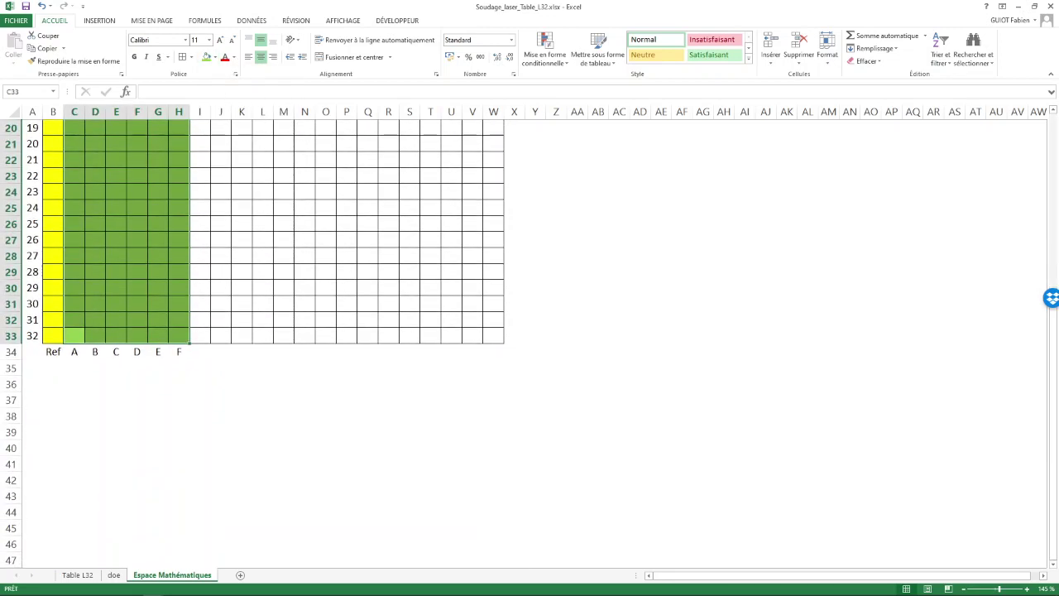
Enter the interaction labels AB, AC, AD, AE and AF in cells I34:M34
{"action": "left_click", "coordinate": [200, 335]}
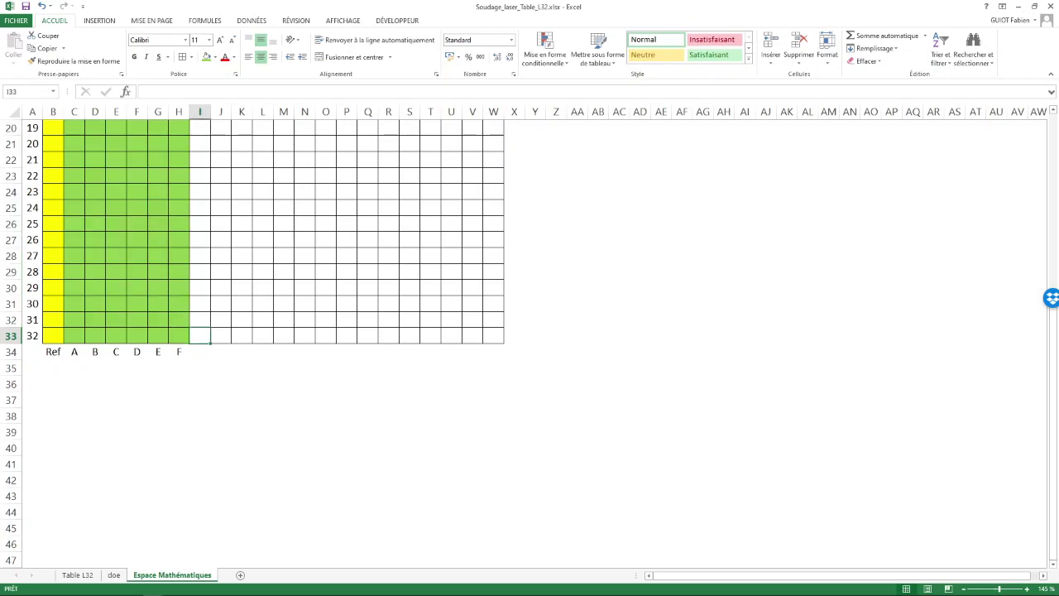
{"action": "left_click", "coordinate": [201, 352]}
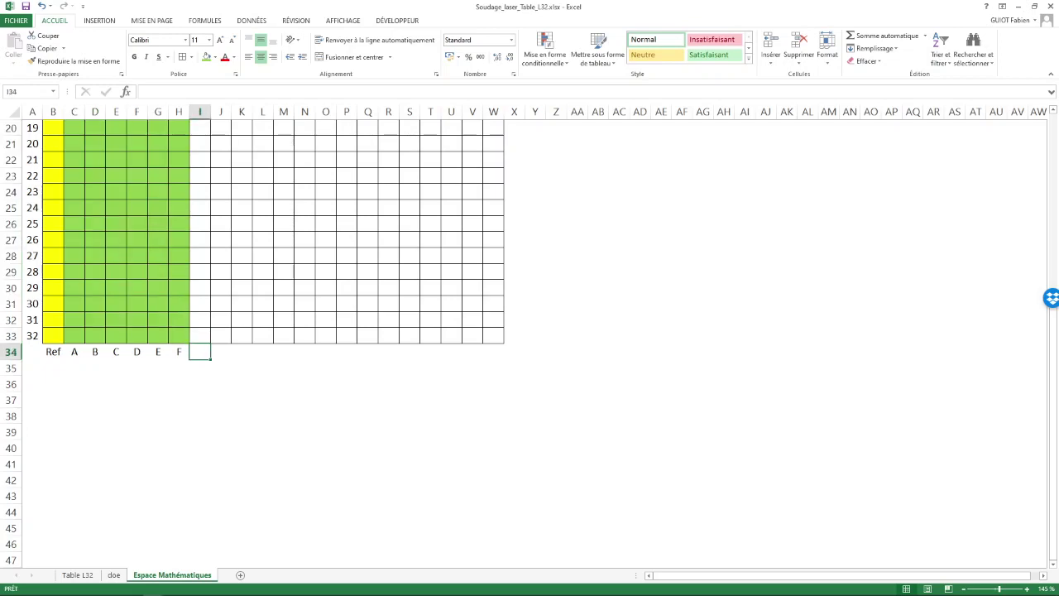
{"action": "type", "text": "A"}
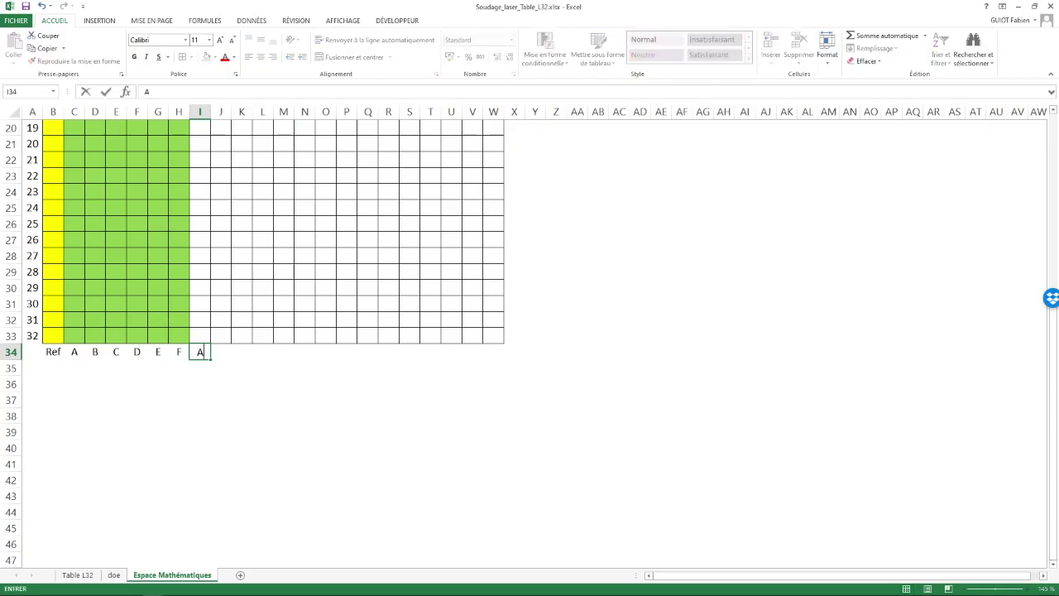
{"action": "type", "text": "B"}
{"action": "key", "text": "Tab"}
{"action": "type", "text": "AC"}
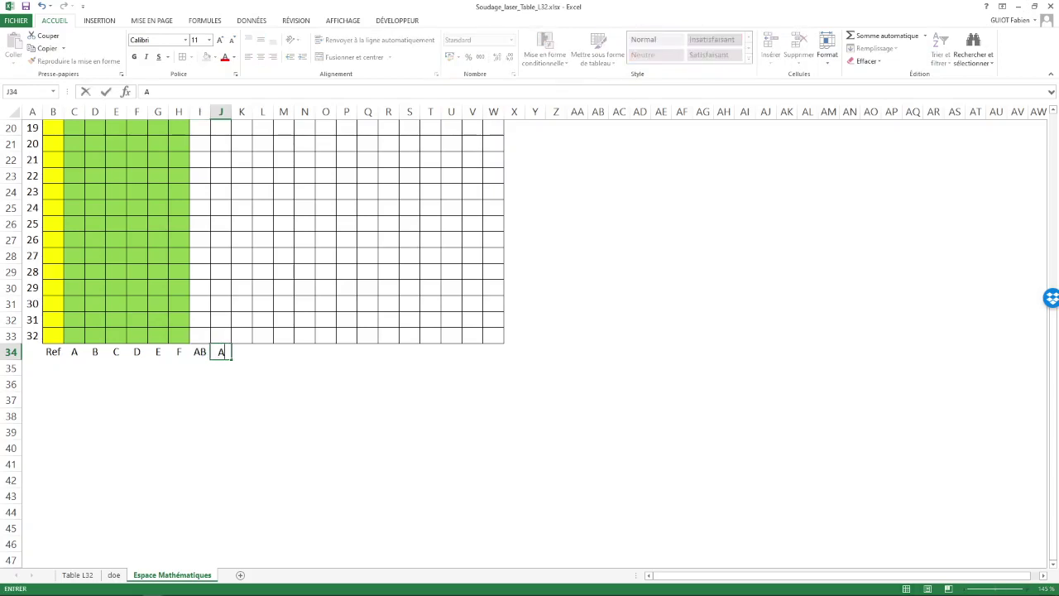
{"action": "key", "text": "Tab"}
{"action": "type", "text": "AD"}
{"action": "key", "text": "Tab"}
{"action": "type", "text": "E"}
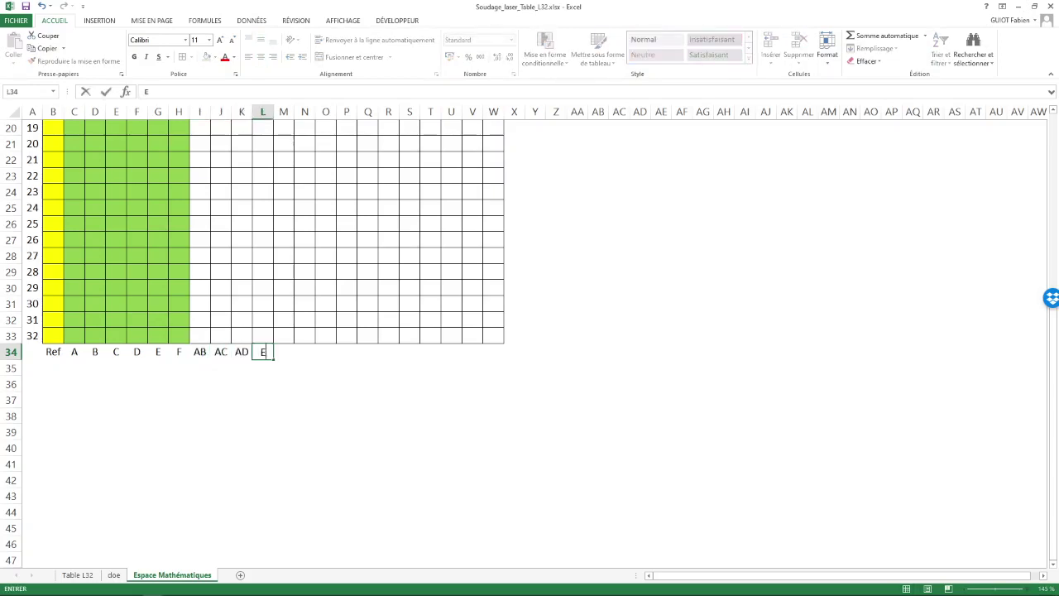
{"action": "key", "text": "Down"}
{"action": "type", "text": "A"}
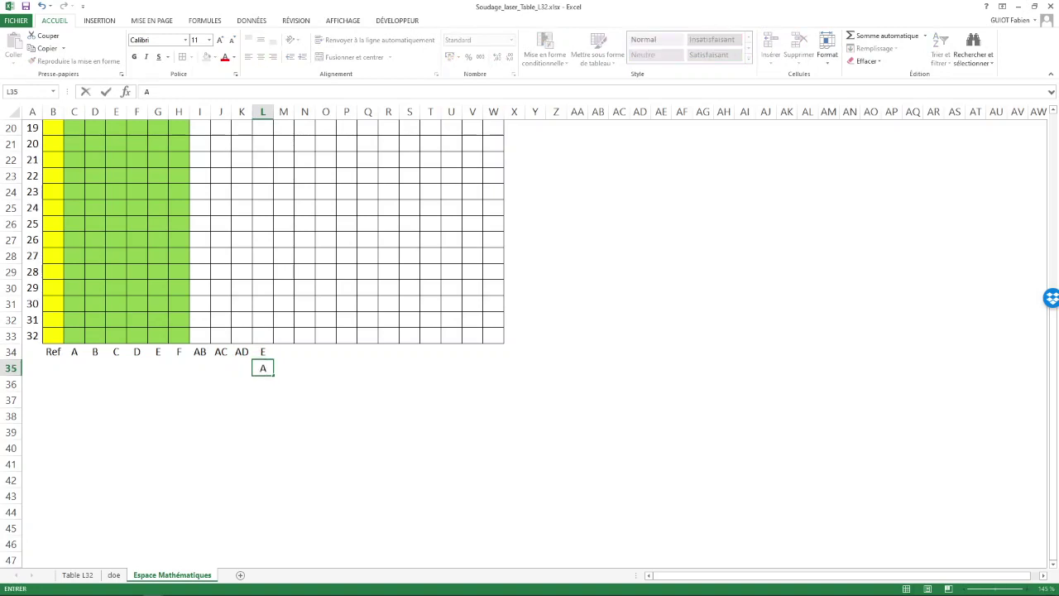
{"action": "key", "text": "BackSpace"}
{"action": "key", "text": "Up"}
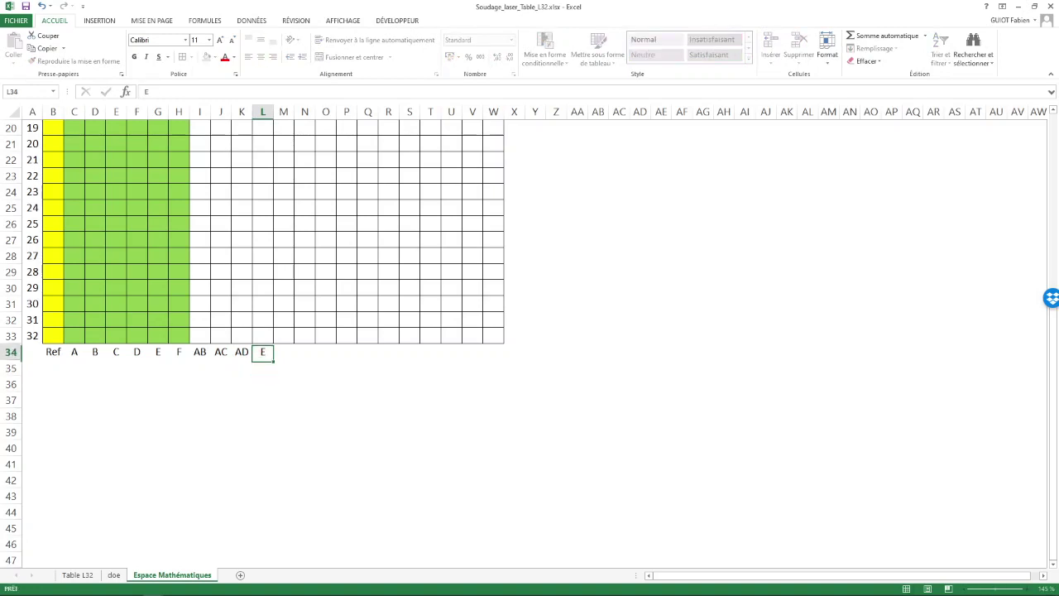
{"action": "type", "text": "AE"}
{"action": "key", "text": "Tab"}
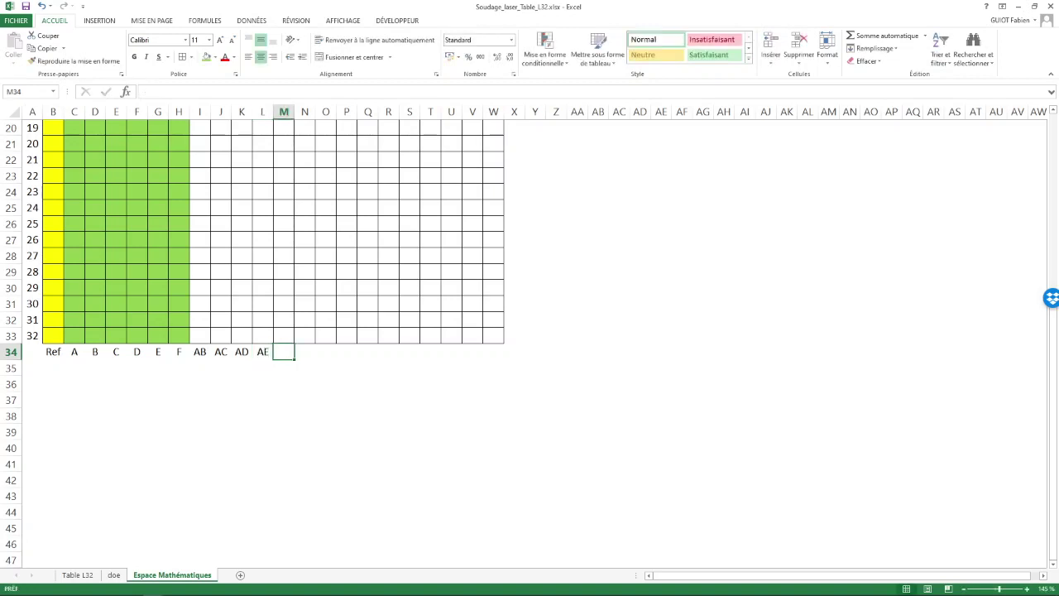
{"action": "type", "text": "AF"}
{"action": "key", "text": "Tab"}
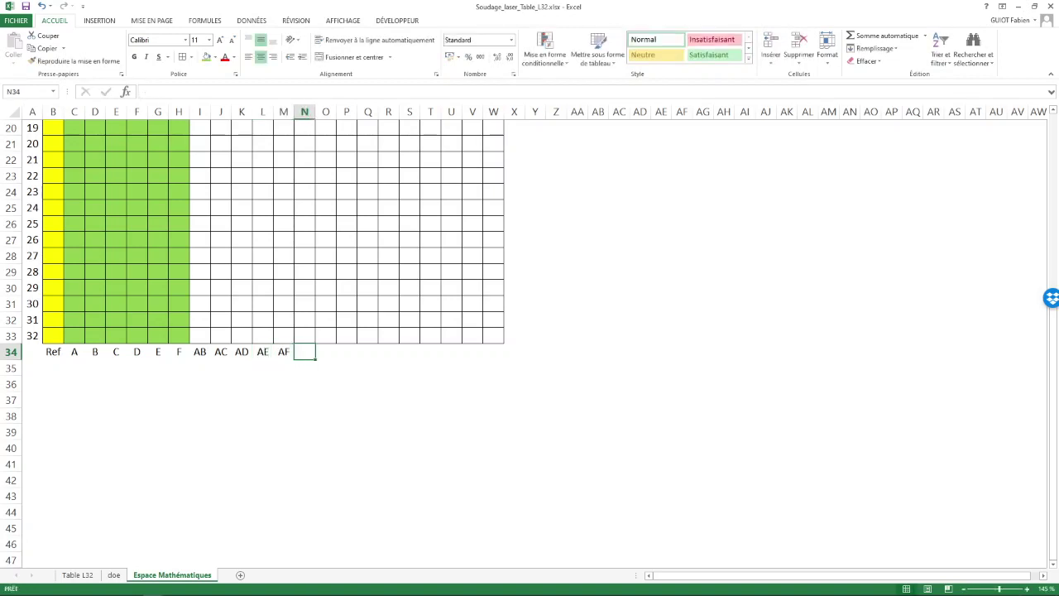
Enter the interaction labels BC, BD, BE and BF in cells N34:Q34
{"action": "type", "text": "BC"}
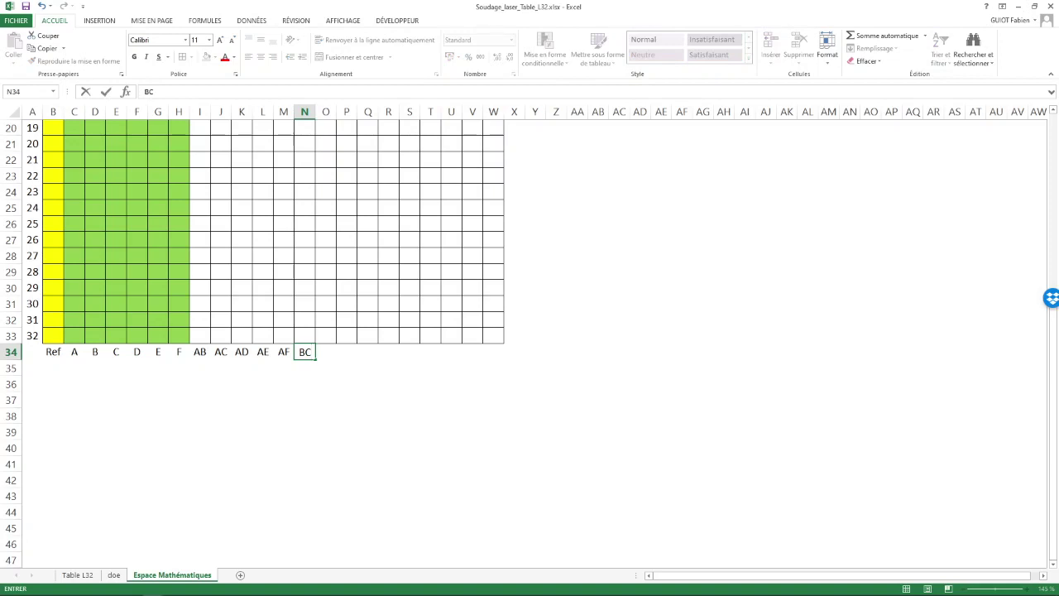
{"action": "key", "text": "Tab"}
{"action": "type", "text": "BD"}
{"action": "key", "text": "Tab"}
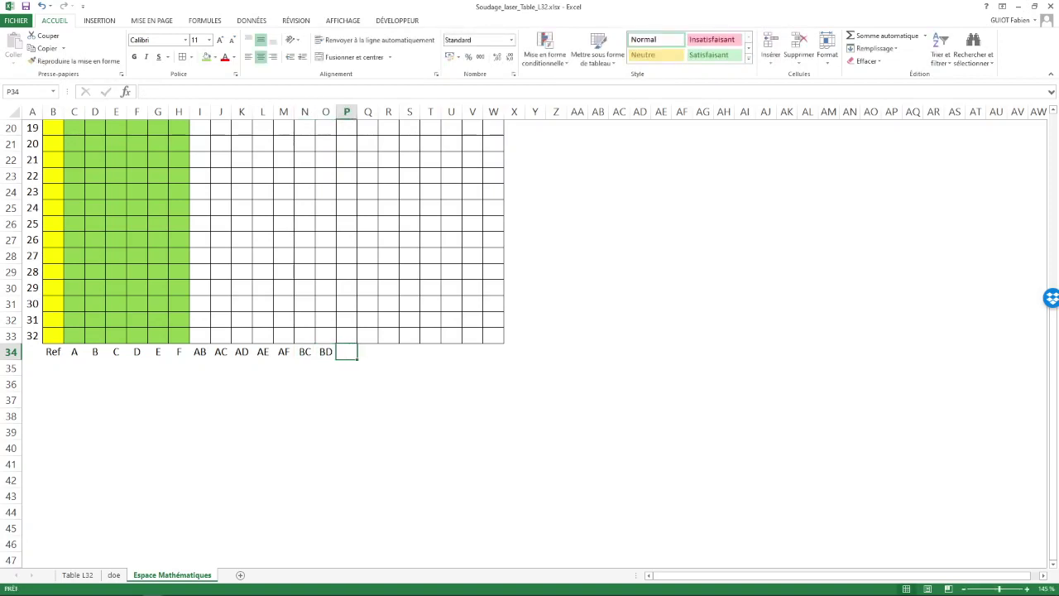
{"action": "type", "text": "BE"}
{"action": "key", "text": "Tab"}
{"action": "type", "text": "BF"}
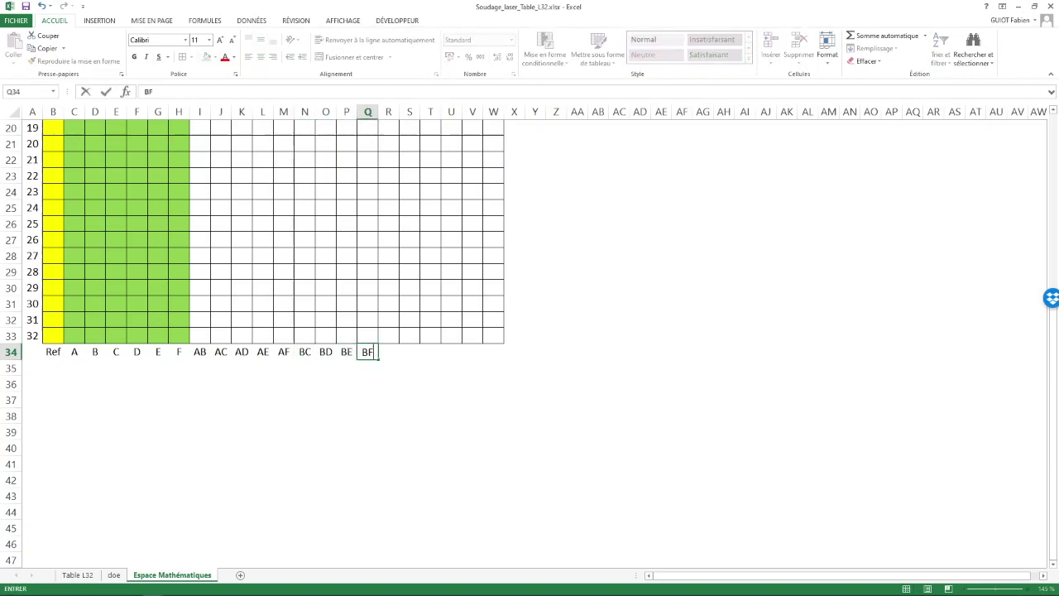
{"action": "key", "text": "Tab"}
Enter the interaction labels CD, CE and CF in cells R34:T34
{"action": "type", "text": "CD"}
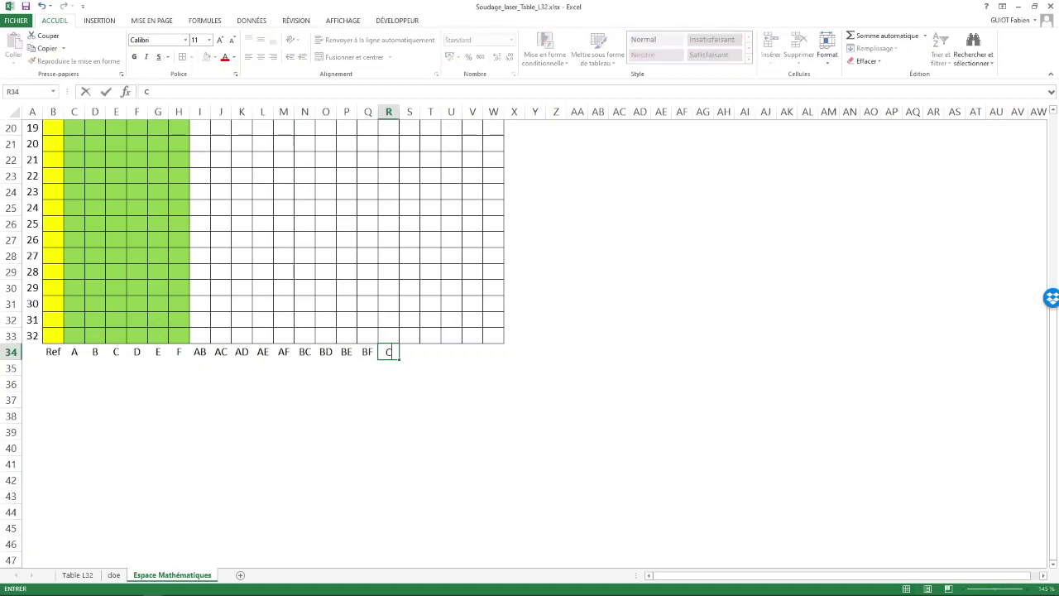
{"action": "key", "text": "Tab"}
{"action": "type", "text": "CE"}
{"action": "key", "text": "Tab"}
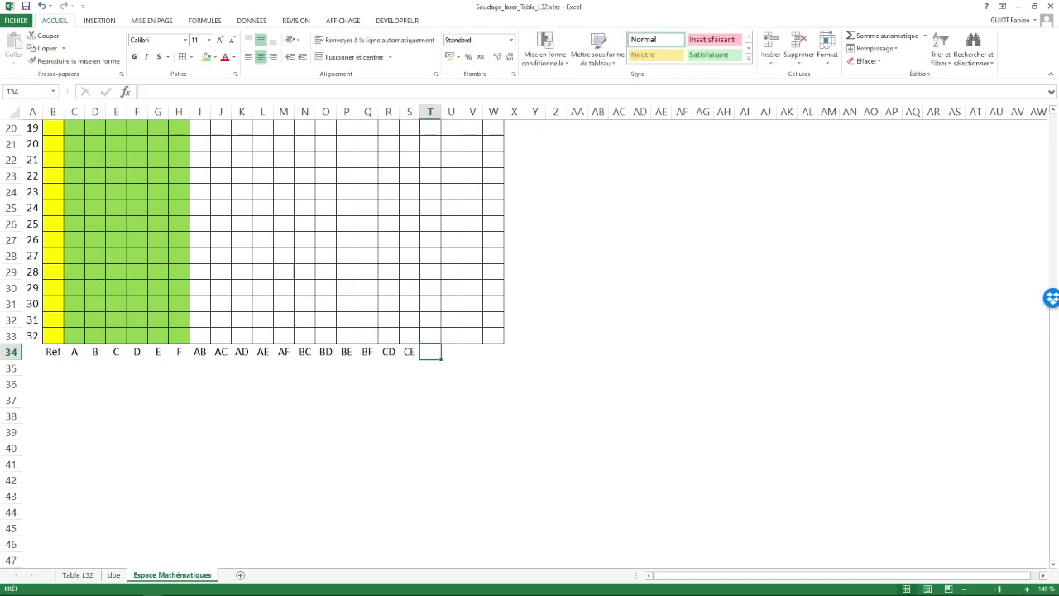
{"action": "type", "text": "CF"}
{"action": "key", "text": "Tab"}
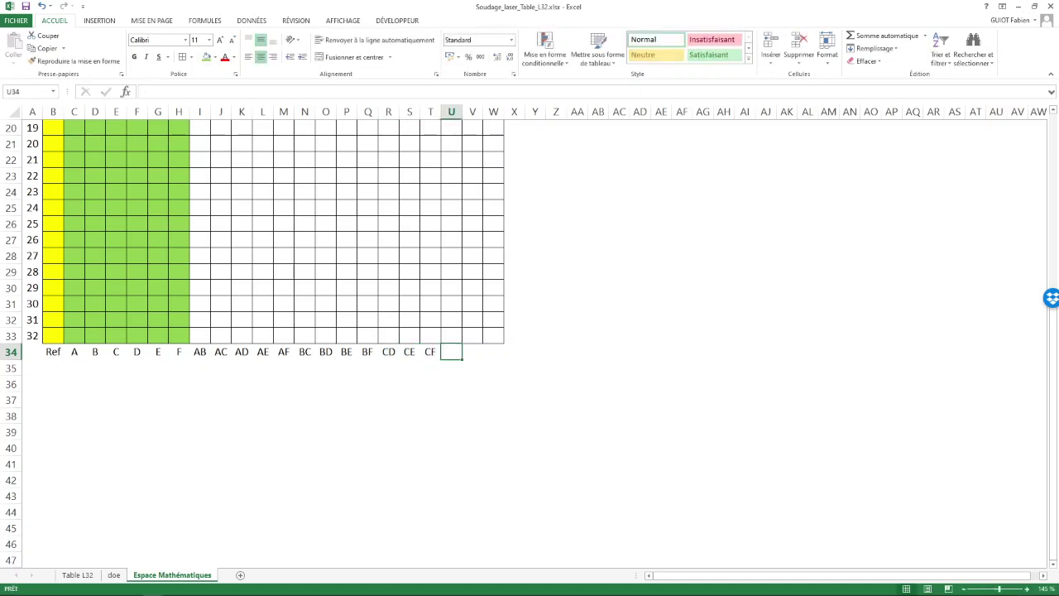
Enter the interaction labels DE, DF and EF in U34:W34 and check the full set of interaction labels
{"action": "type", "text": "DE"}
{"action": "key", "text": "Tab"}
{"action": "type", "text": "D"}
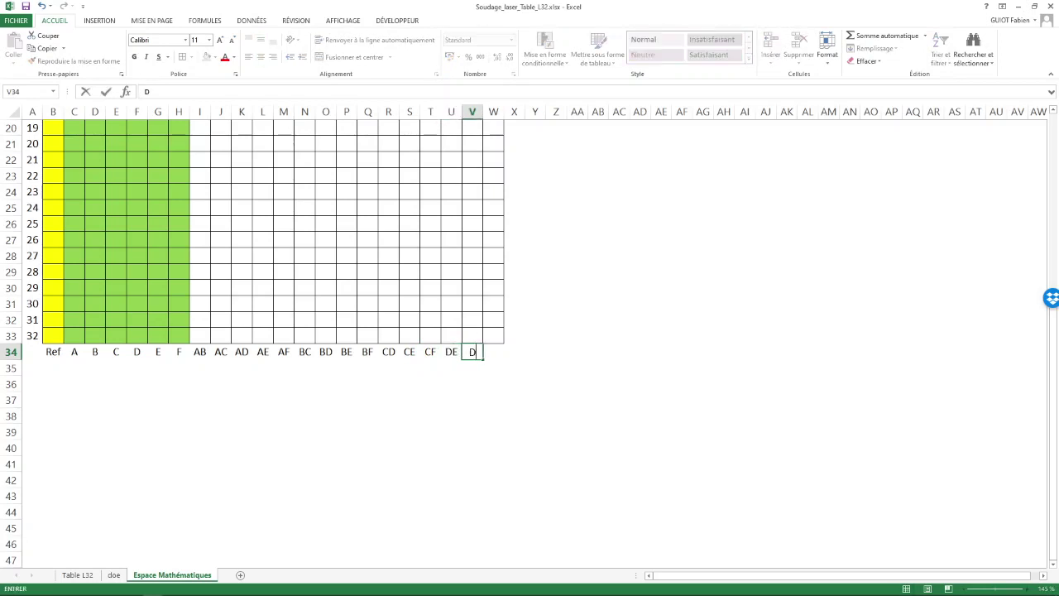
{"action": "type", "text": "F"}
{"action": "key", "text": "Tab"}
{"action": "type", "text": "EF"}
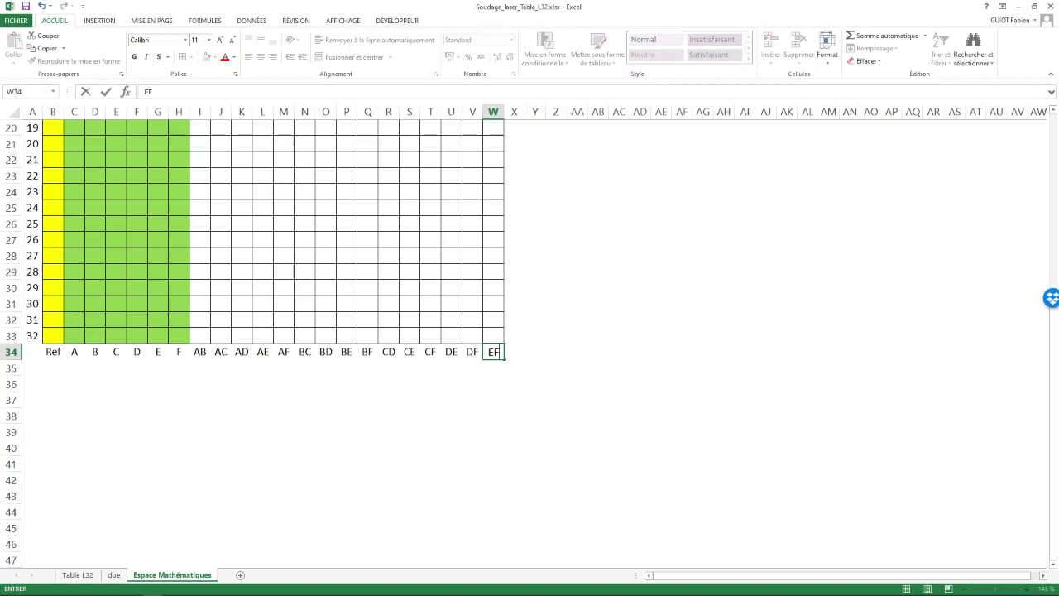
{"action": "left_click_drag", "start_coordinate": [199, 352], "coordinate": [493, 351]}
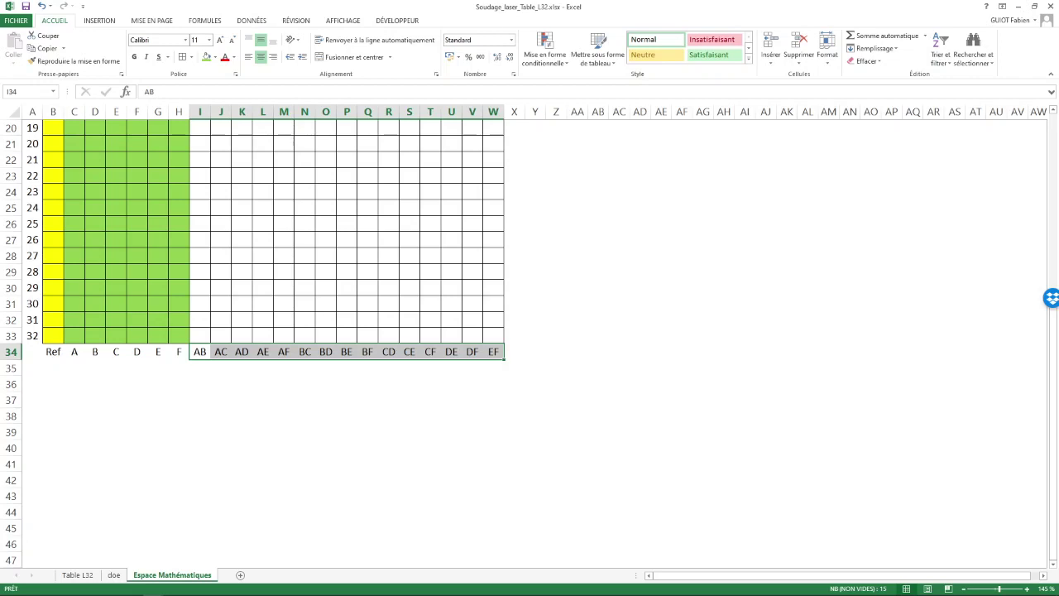
{"action": "left_click", "coordinate": [221, 384]}
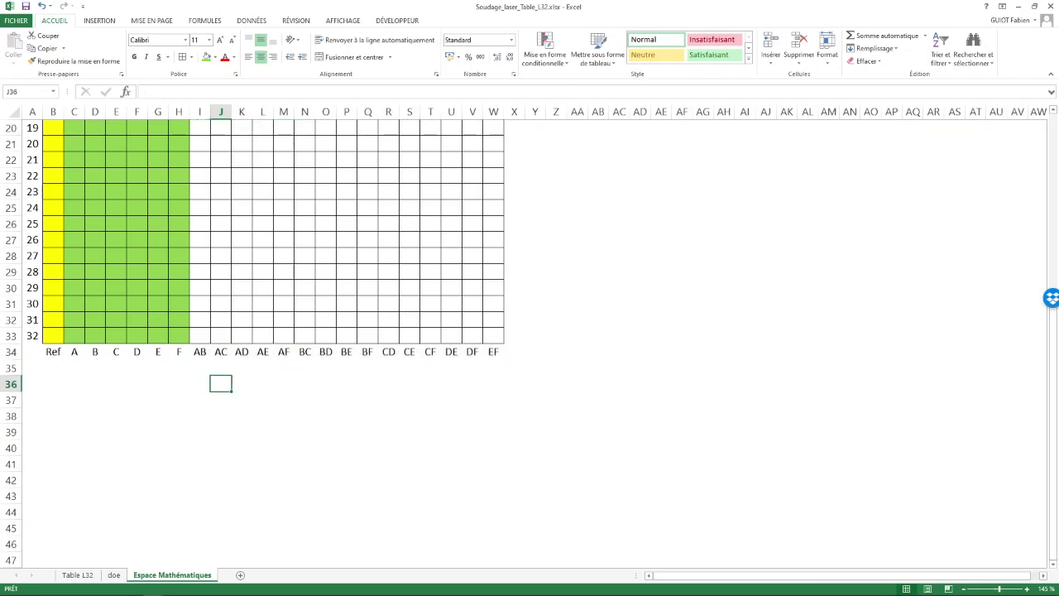
Enter 1 in cells B2 and B3, the first two runs of the reference column
{"action": "scroll", "coordinate": [273, 330], "scroll_direction": "up", "scroll_amount": 6}
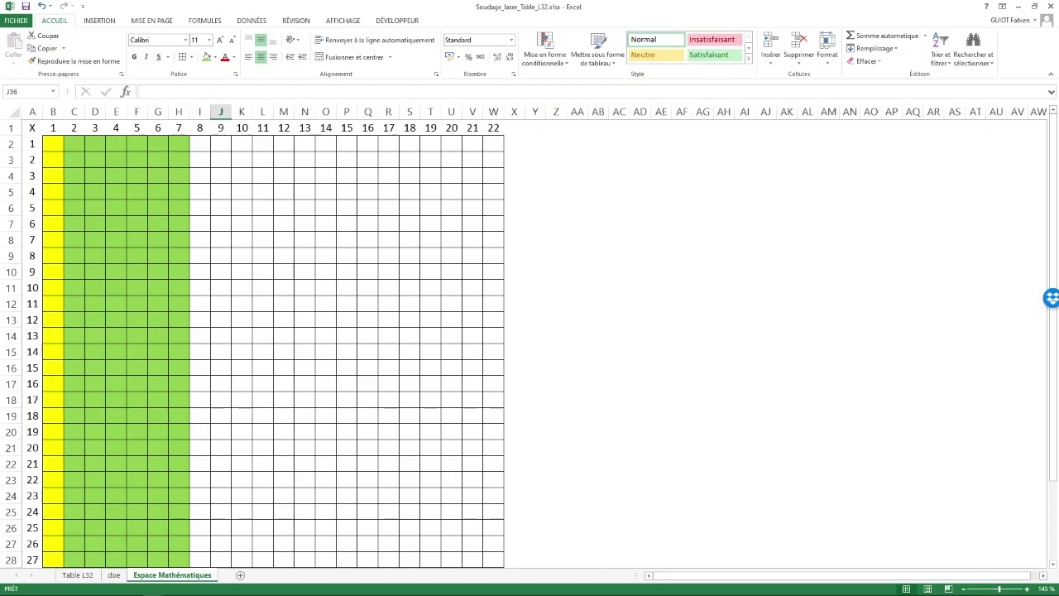
{"action": "left_click", "coordinate": [55, 146]}
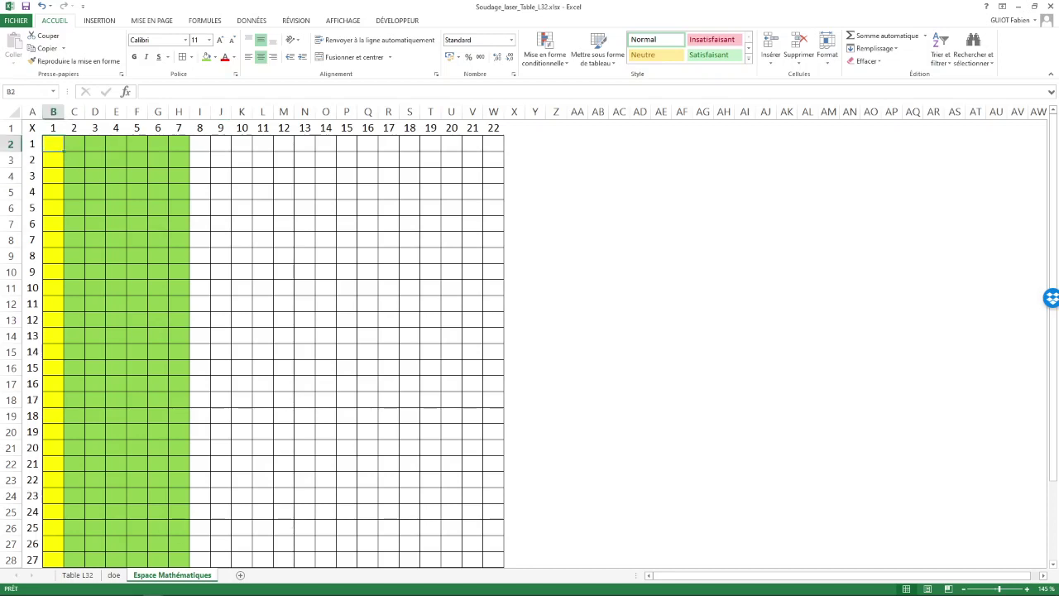
{"action": "mouse_move", "coordinate": [63, 149]}
{"action": "left_mouse_down"}
{"action": "mouse_move", "coordinate": [56, 225]}
{"action": "mouse_move", "coordinate": [63, 149]}
{"action": "left_mouse_up"}
{"action": "type", "text": "1"}
{"action": "key", "text": "Return"}
{"action": "type", "text": "1"}
{"action": "key", "text": "Up"}
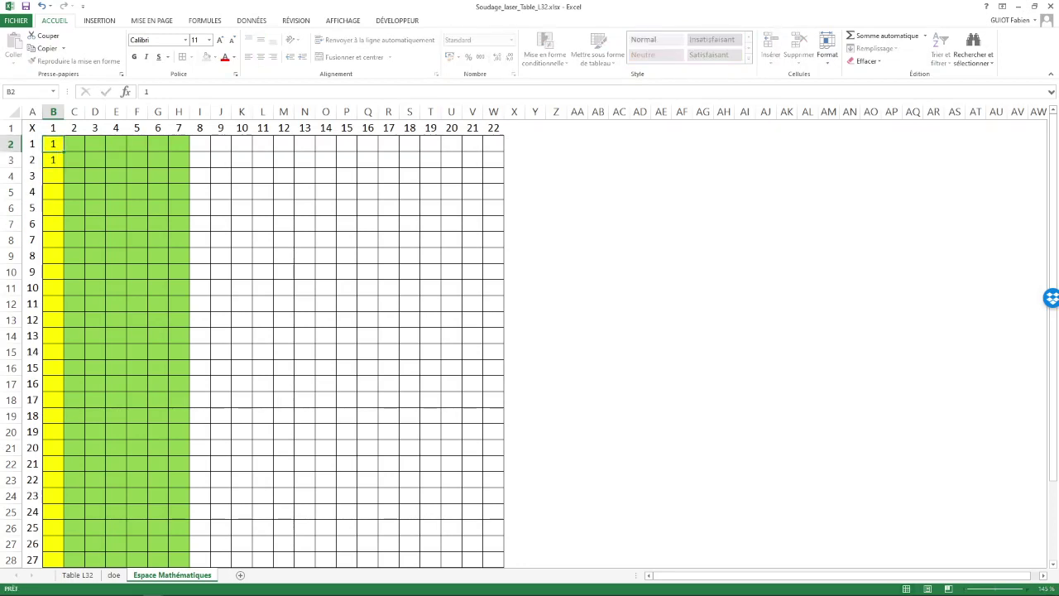
Fill the value 1 down the reference column from B2:B3 through run 32 in B33
{"action": "key", "text": "shift+Down"}
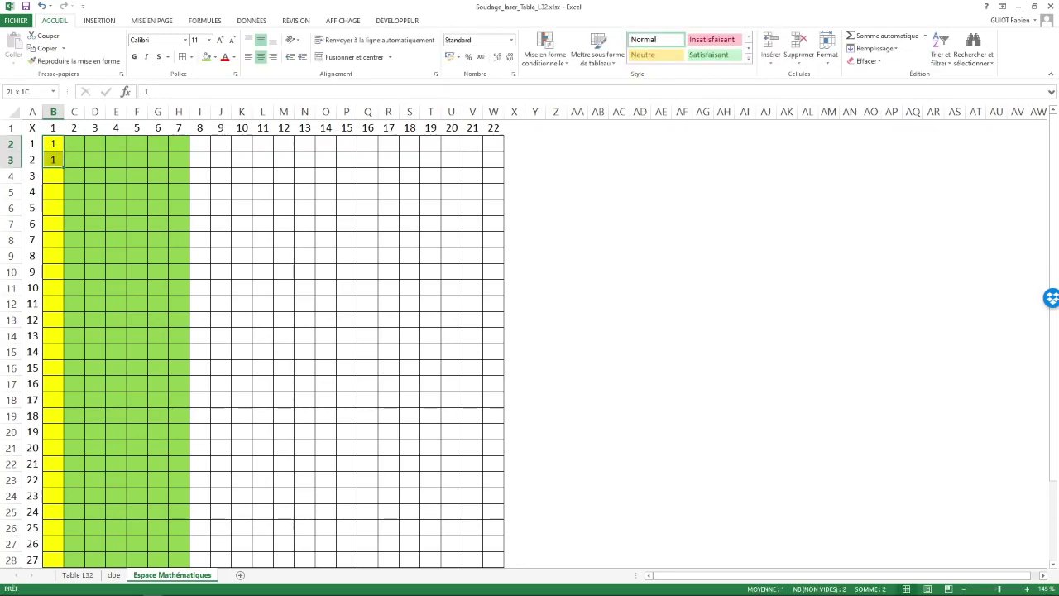
{"action": "left_click_drag", "start_coordinate": [63, 167], "coordinate": [71, 530]}
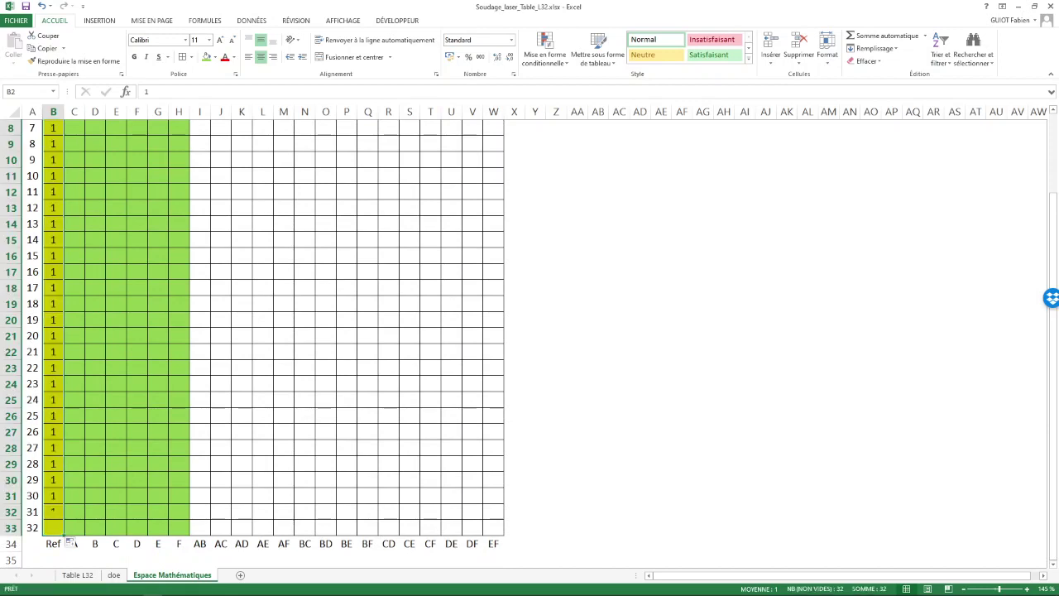
{"action": "scroll", "coordinate": [273, 331], "scroll_direction": "up", "scroll_amount": 2}
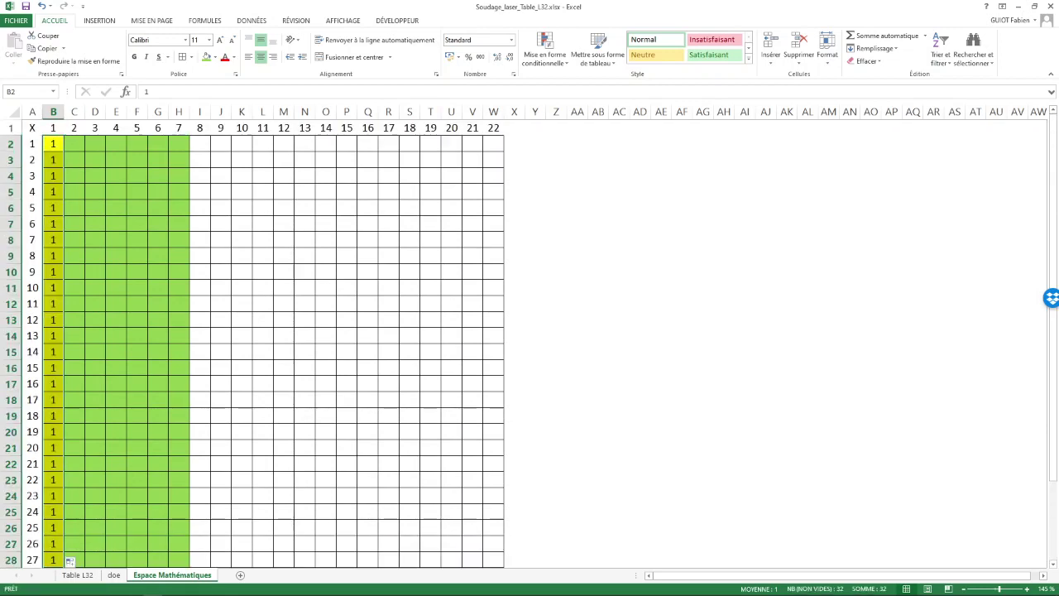
Insert an SI function in C2 of Espace Mathématiques with the logical test doe!B3=1
{"action": "left_click", "coordinate": [75, 144]}
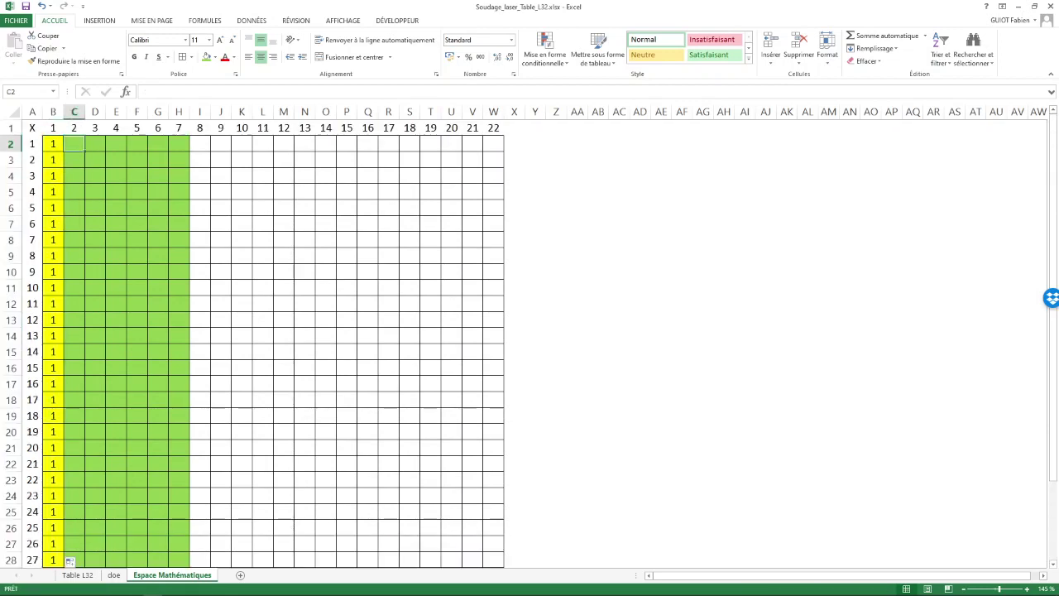
{"action": "scroll", "coordinate": [273, 331], "scroll_direction": "down", "scroll_amount": 4}
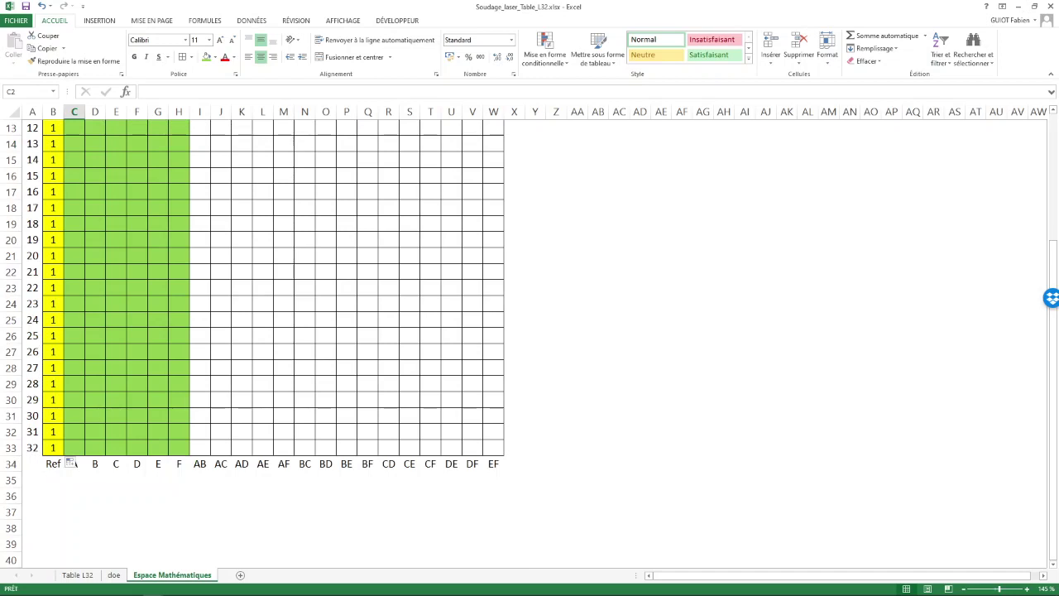
{"action": "scroll", "coordinate": [272, 331], "scroll_direction": "up", "scroll_amount": 4}
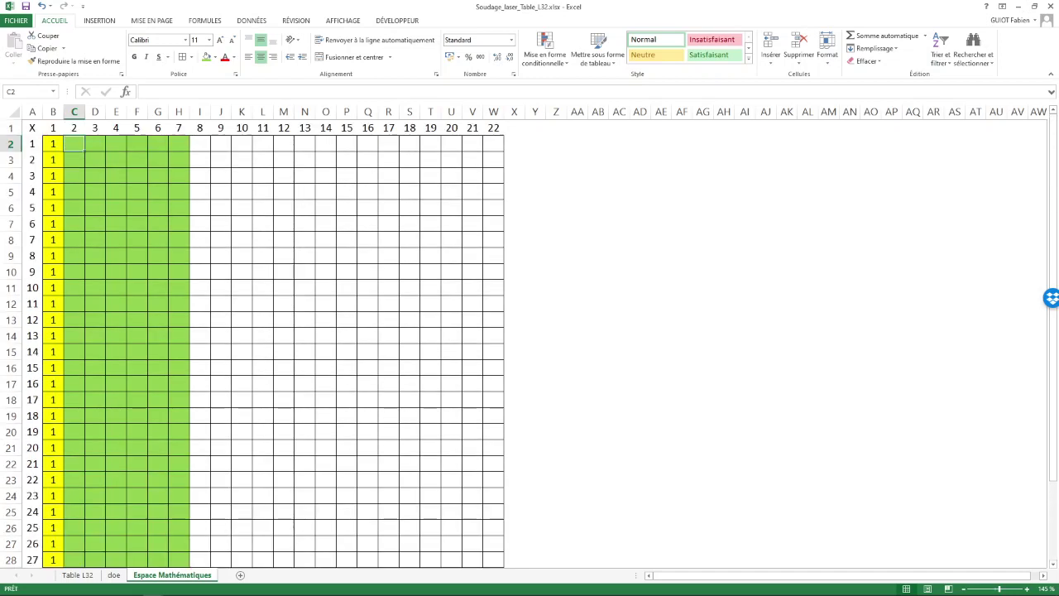
{"action": "type", "text": "="}
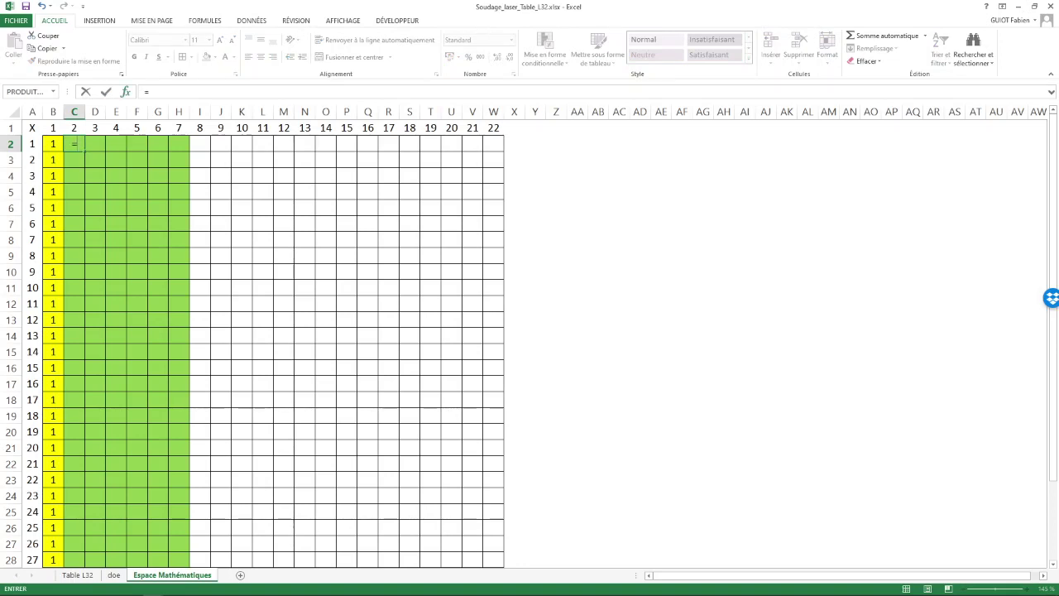
{"action": "key", "text": "shift+F3"}
{"action": "left_click", "coordinate": [672, 360]}
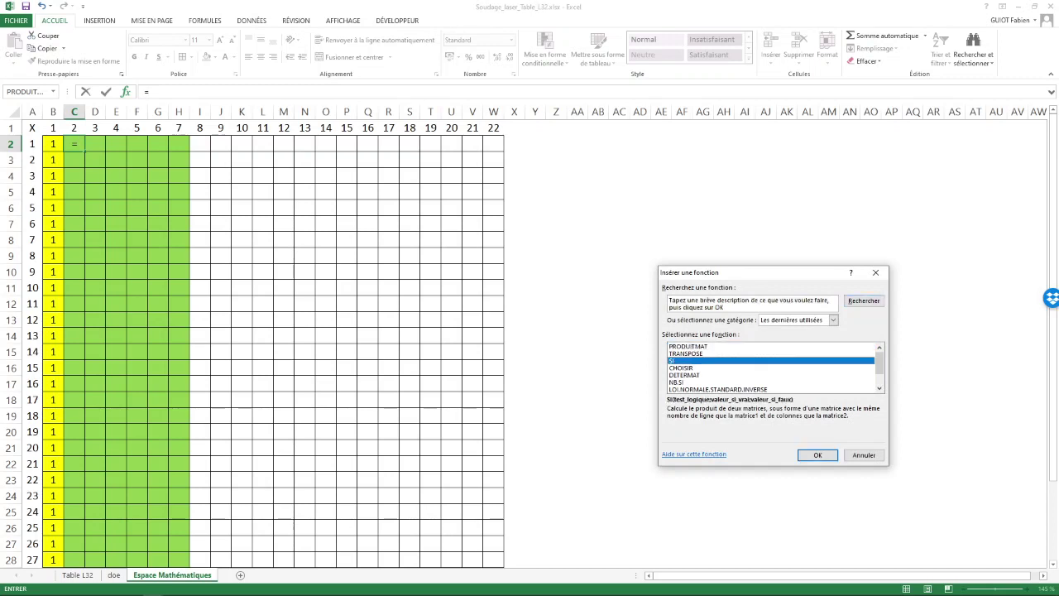
{"action": "left_click", "coordinate": [817, 455]}
{"action": "key", "text": "Return"}
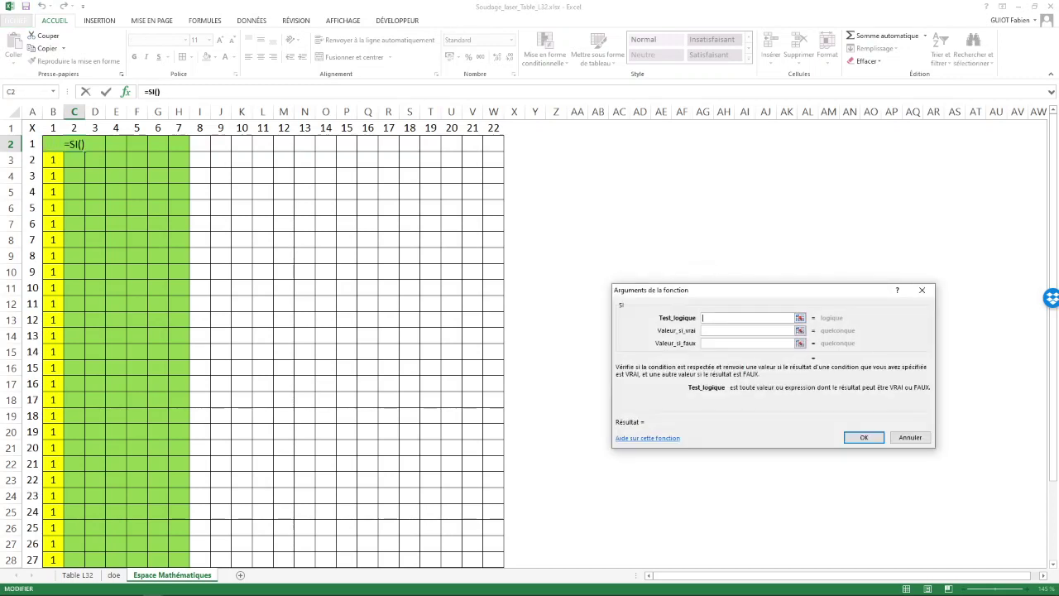
{"action": "left_click", "coordinate": [113, 574]}
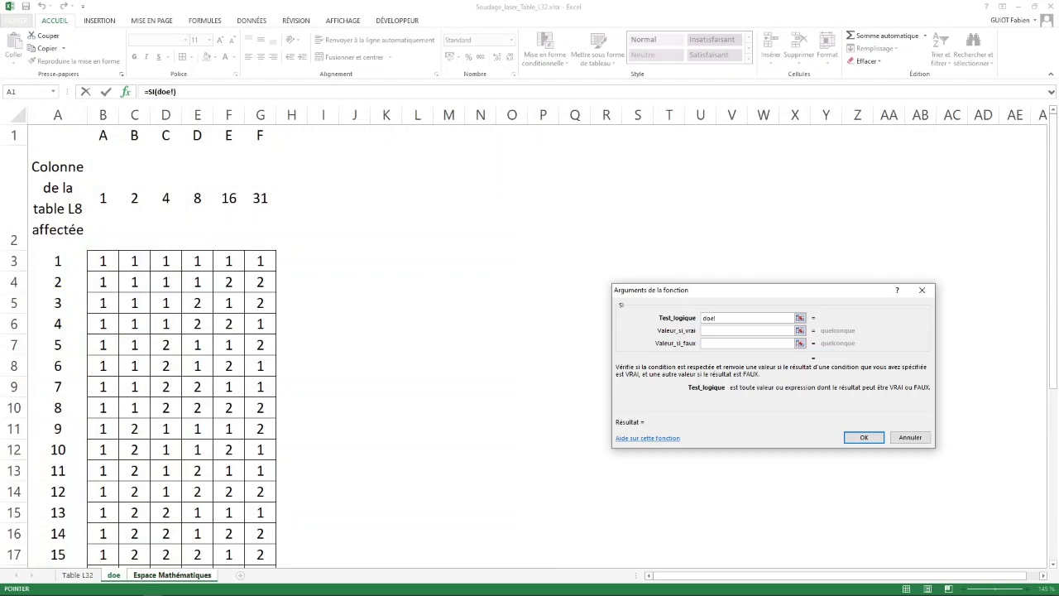
{"action": "left_click", "coordinate": [102, 262]}
{"action": "type", "text": "=1"}
Make the SI function in C2 return -1 when true and 1 when false, completing =SI(doe!B3=1;-1;1)
{"action": "left_click", "coordinate": [746, 330]}
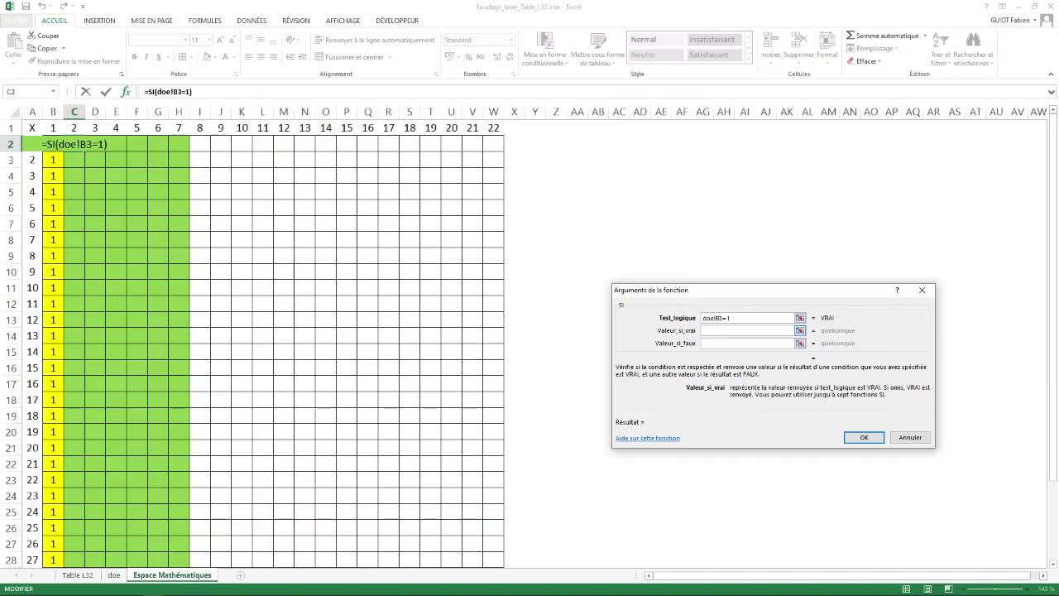
{"action": "type", "text": "-"}
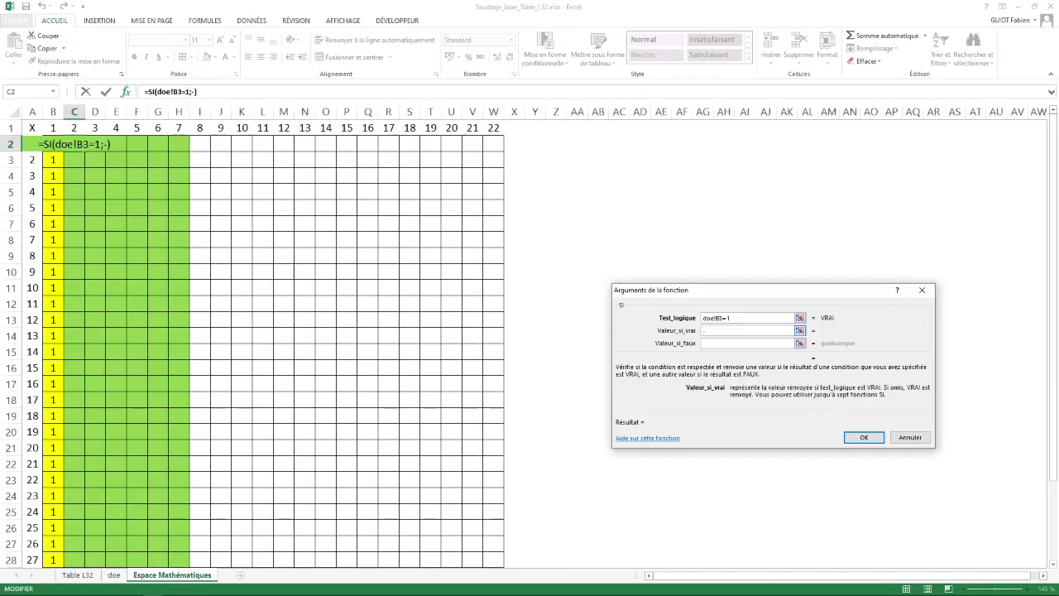
{"action": "type", "text": "1"}
{"action": "left_click", "coordinate": [747, 344]}
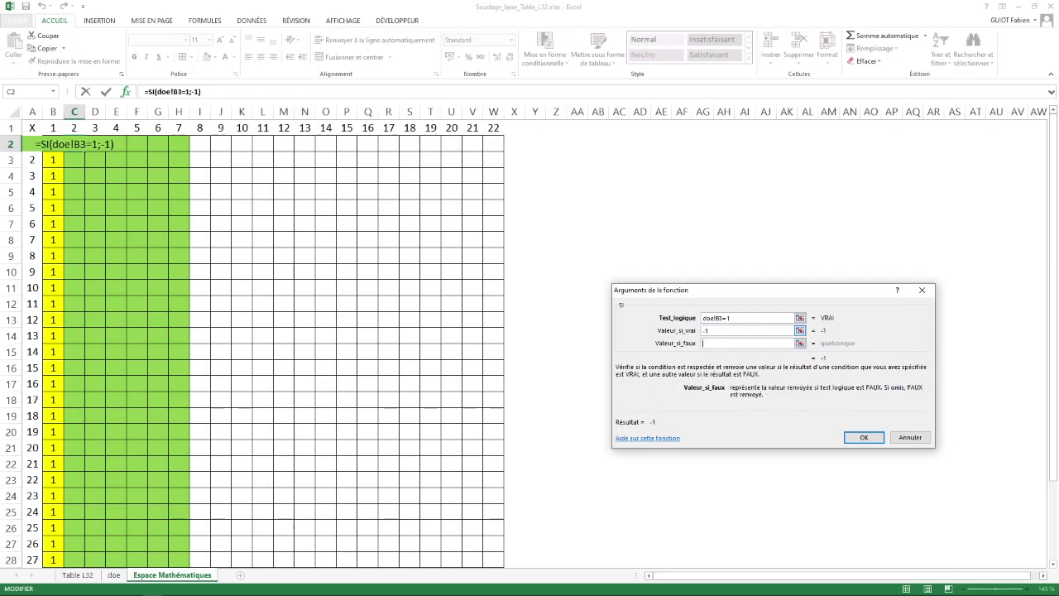
{"action": "type", "text": "1"}
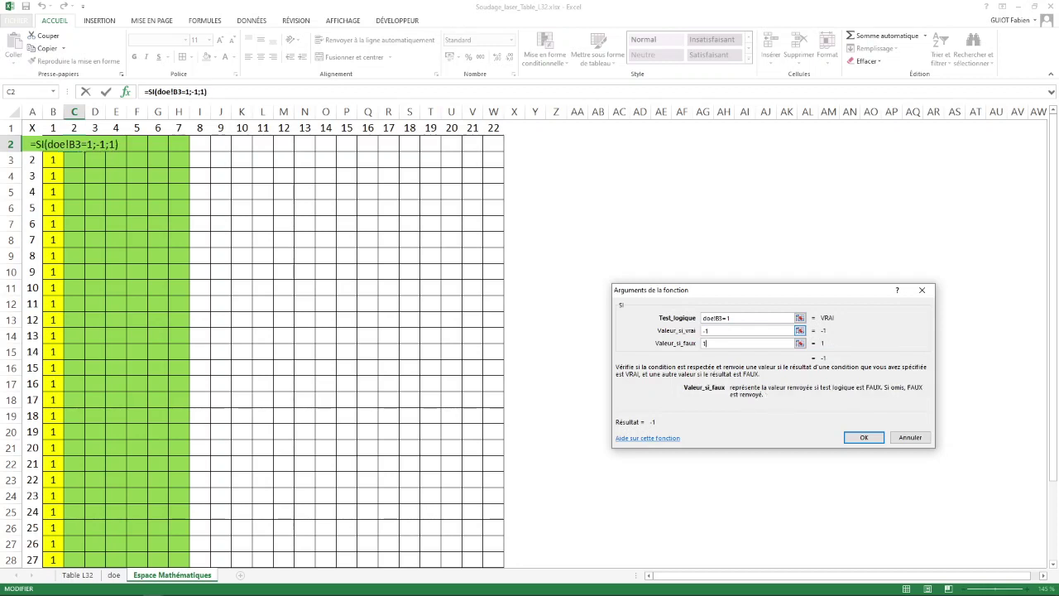
{"action": "key", "text": "Return"}
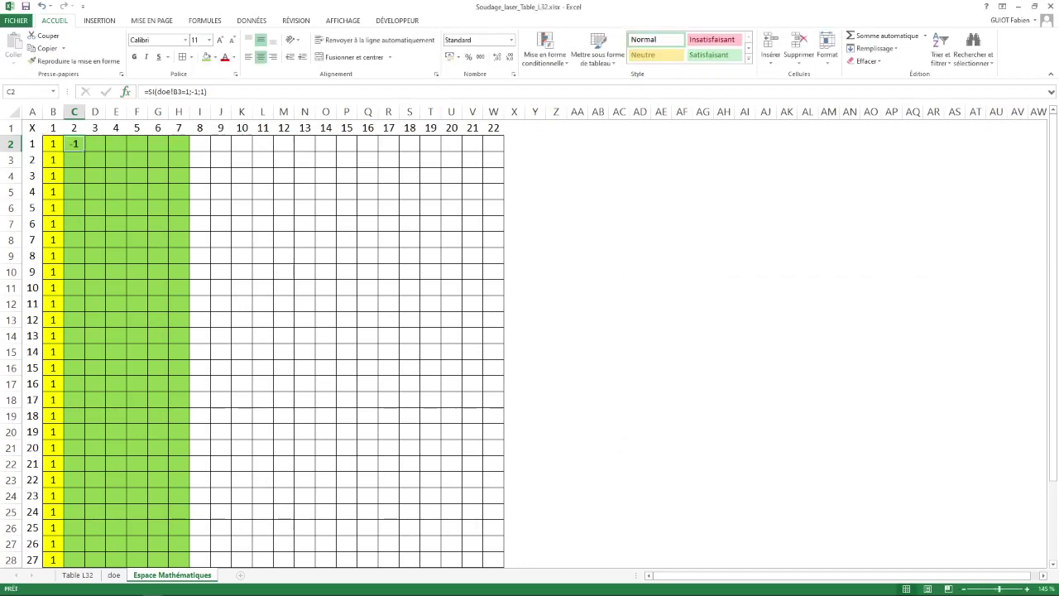
Copy the C2 formula across the factor columns to H2 and down to row 33
{"action": "left_click_drag", "start_coordinate": [84, 151], "coordinate": [180, 151]}
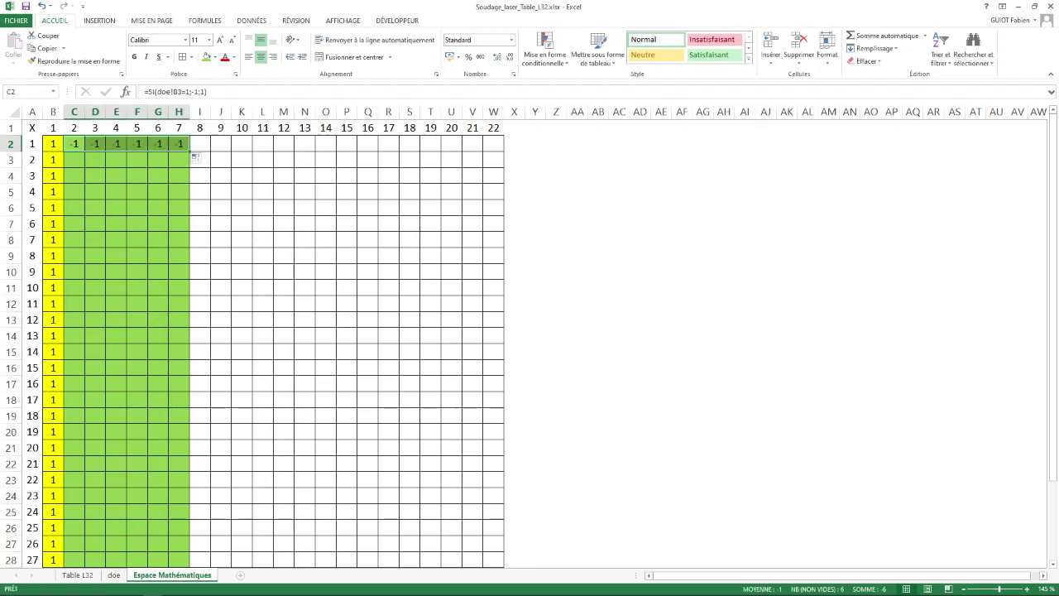
{"action": "double_click", "coordinate": [189, 151]}
{"action": "scroll", "coordinate": [273, 330], "scroll_direction": "down", "scroll_amount": 4}
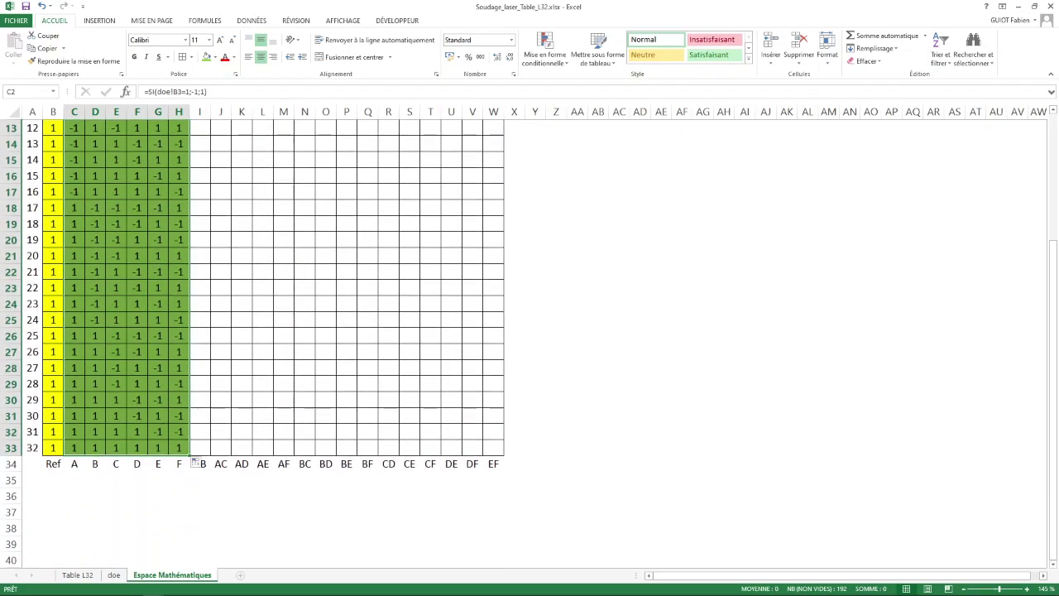
Enter the AB interaction formula =$C33*D33 in cell I33, keeping column C absolute
{"action": "left_click", "coordinate": [200, 448]}
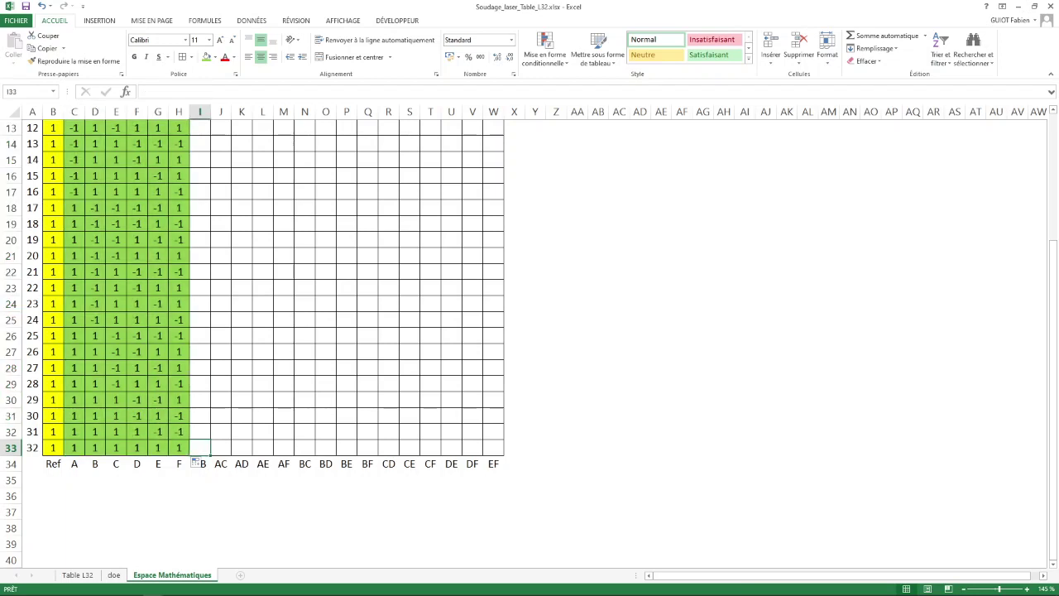
{"action": "type", "text": "="}
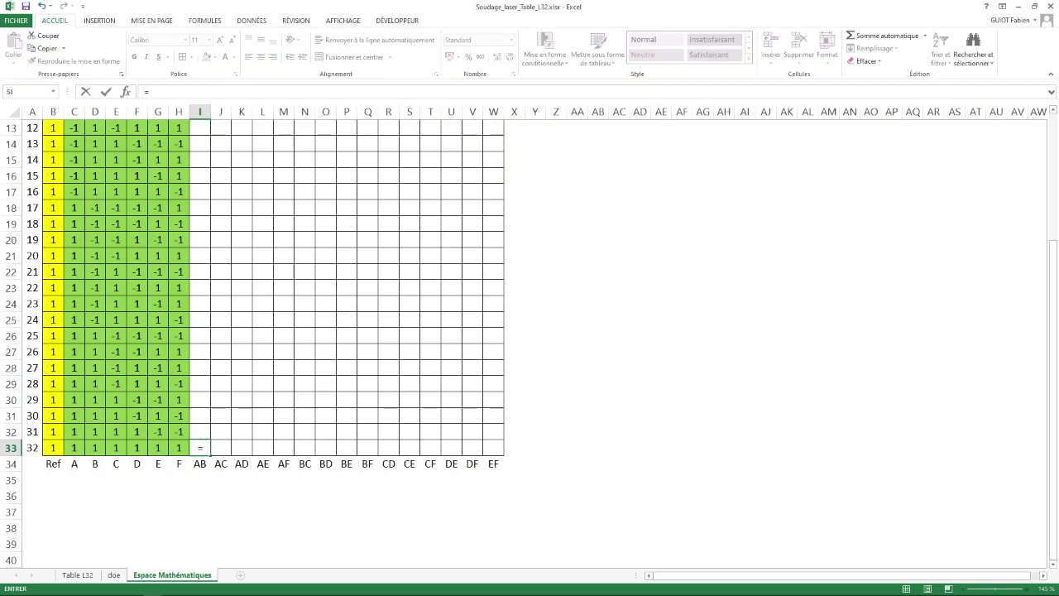
{"action": "left_click", "coordinate": [75, 447]}
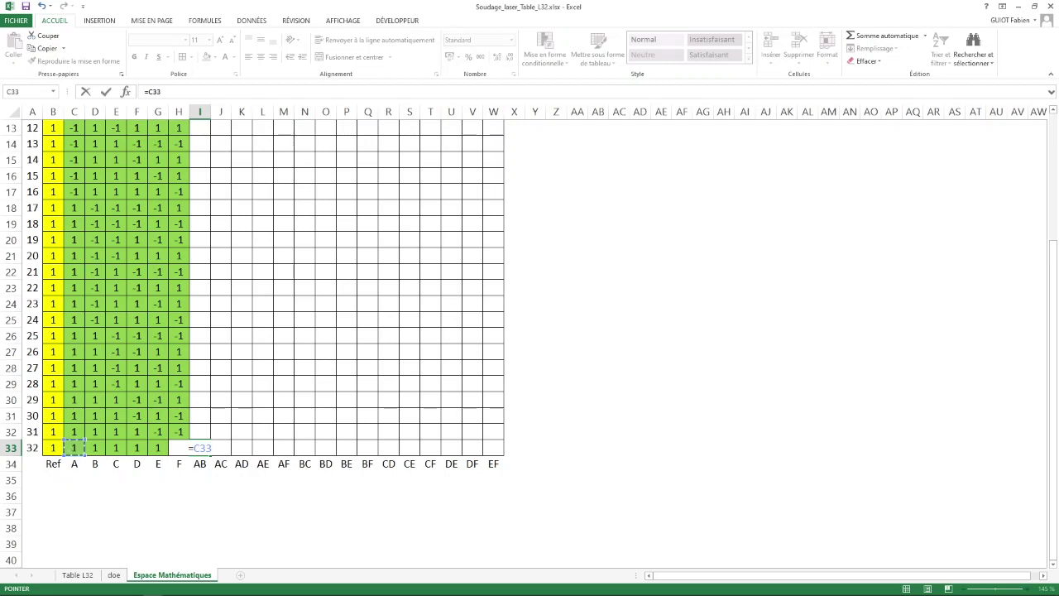
{"action": "key", "text": "F4"}
{"action": "key", "text": "F4"}
{"action": "key", "text": "F4"}
{"action": "type", "text": "*"}
{"action": "left_click", "coordinate": [95, 447]}
{"action": "key", "text": "Return"}
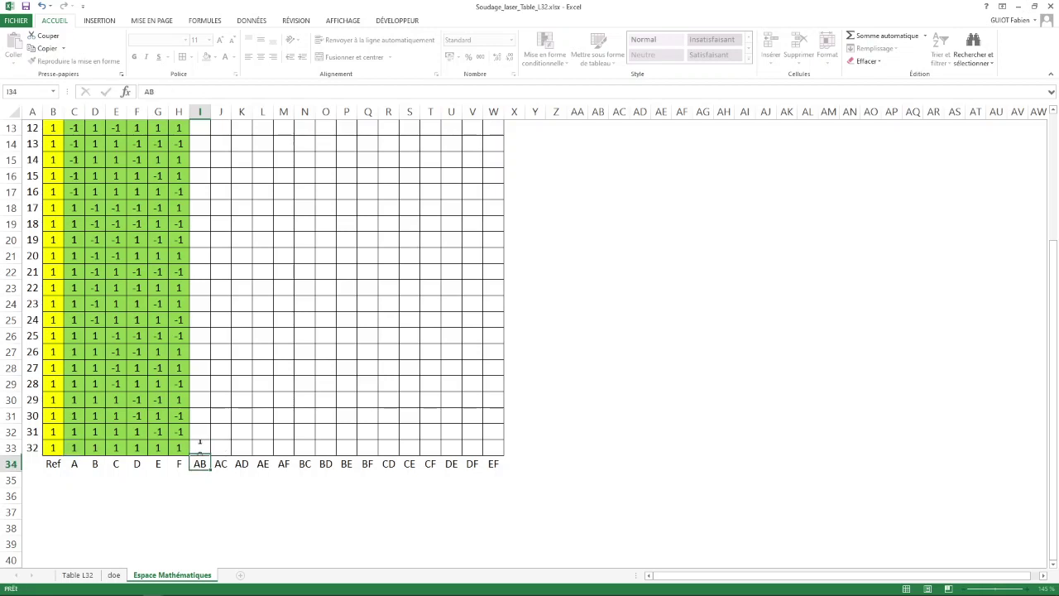
{"action": "key", "text": "Up"}
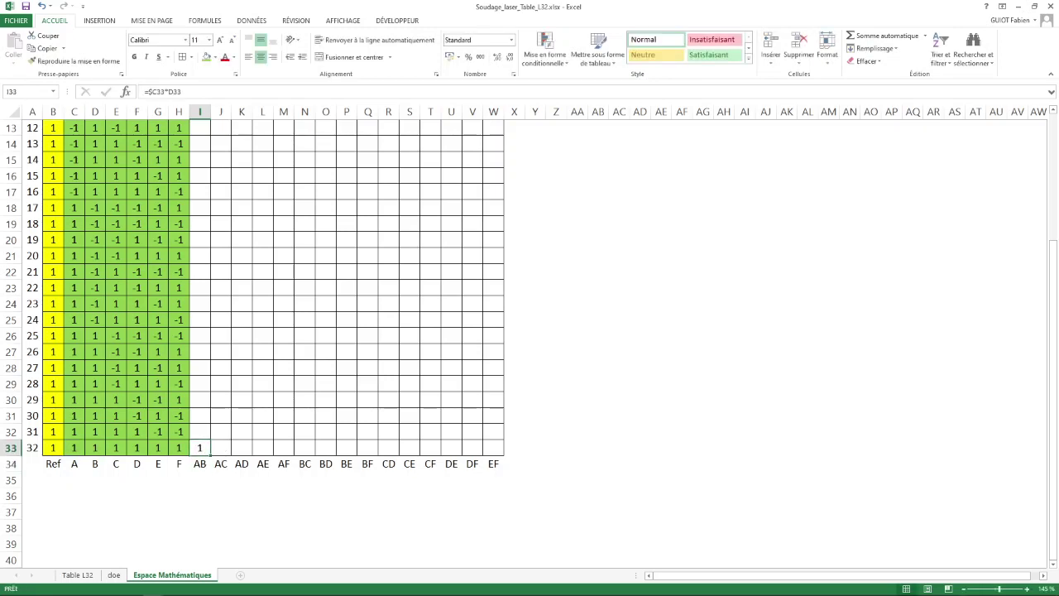
Fill the AB formula from I33 across to column M and up to row 2 for interactions AB to AF
{"action": "mouse_move", "coordinate": [210, 455]}
{"action": "left_mouse_down"}
{"action": "mouse_move", "coordinate": [293, 453]}
{"action": "mouse_move", "coordinate": [293, 137]}
{"action": "left_mouse_up"}
{"action": "scroll", "coordinate": [294, 331], "scroll_direction": "down", "scroll_amount": 3}
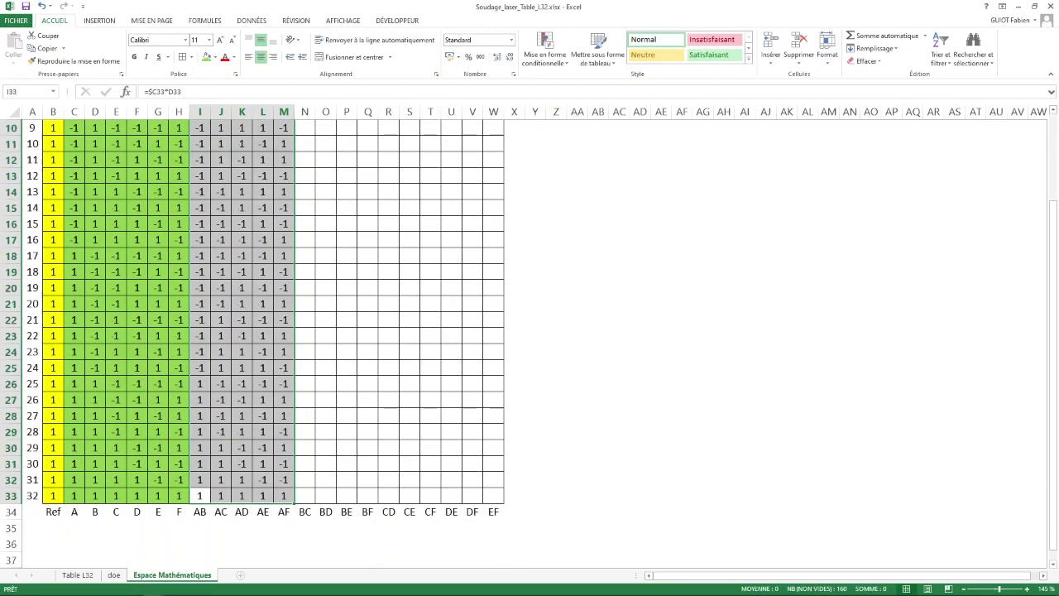
{"action": "scroll", "coordinate": [305, 331], "scroll_direction": "down", "scroll_amount": 3}
Enter the BC interaction formula =$D33*E33 in cell N33, keeping column D absolute
{"action": "left_click", "coordinate": [304, 352]}
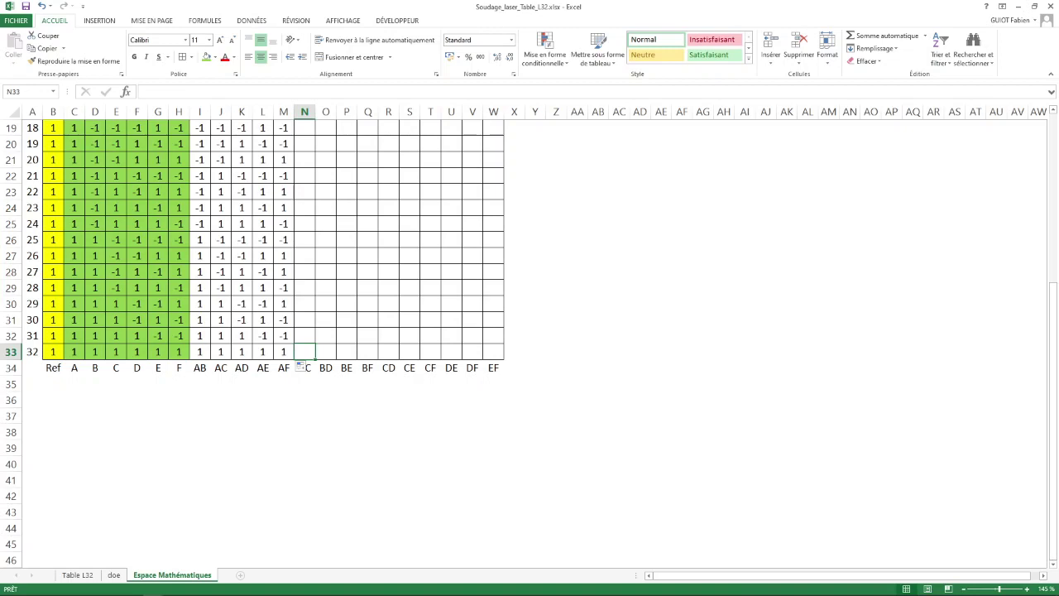
{"action": "type", "text": "="}
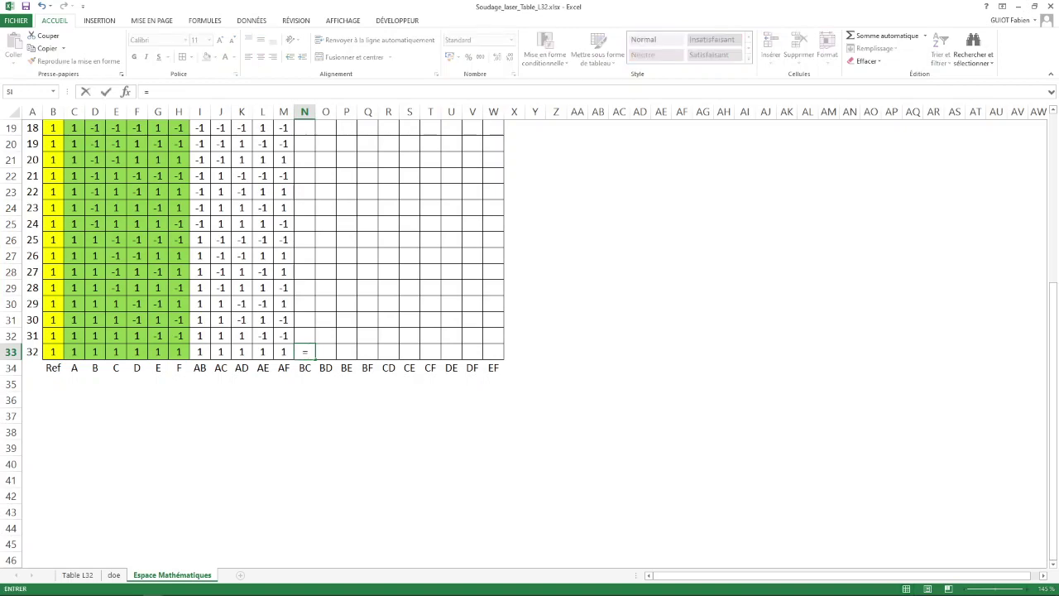
{"action": "left_click", "coordinate": [96, 351]}
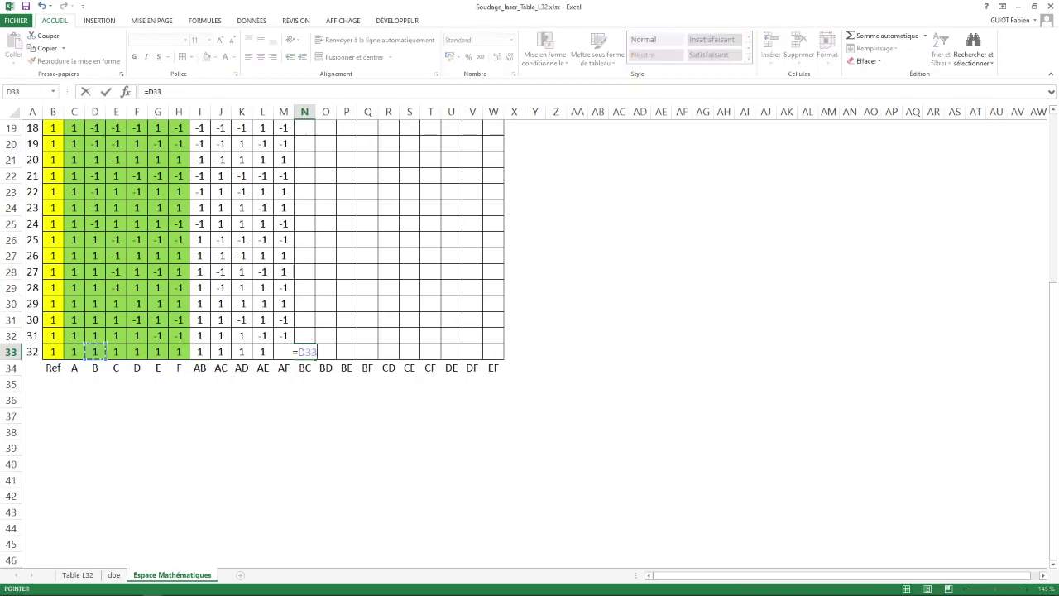
{"action": "key", "text": "F4"}
{"action": "key", "text": "F4"}
{"action": "key", "text": "F4"}
{"action": "type", "text": "*"}
{"action": "left_click", "coordinate": [116, 352]}
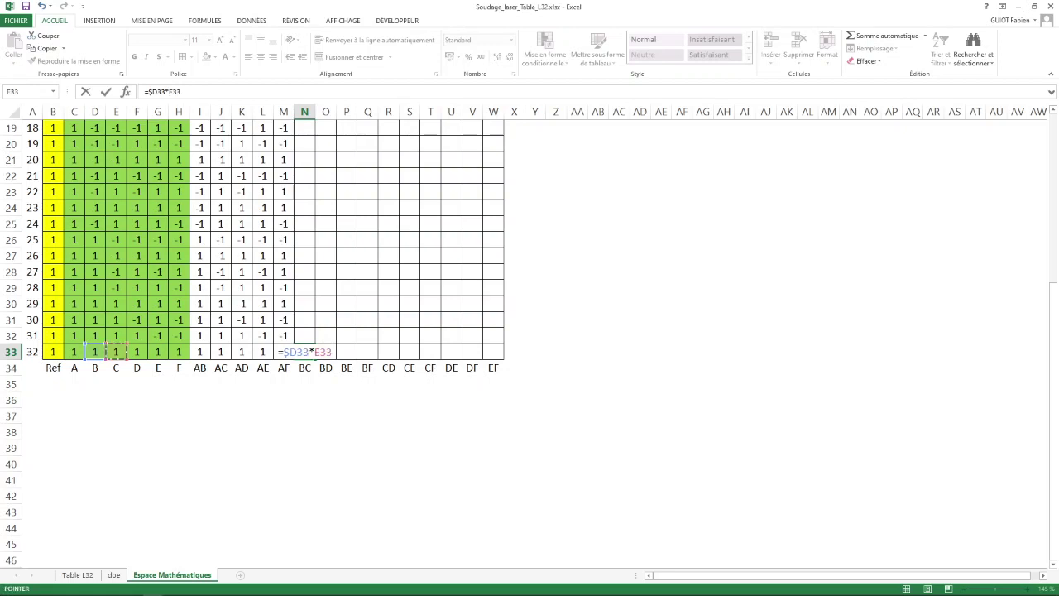
{"action": "key", "text": "Return"}
{"action": "key", "text": "Up"}
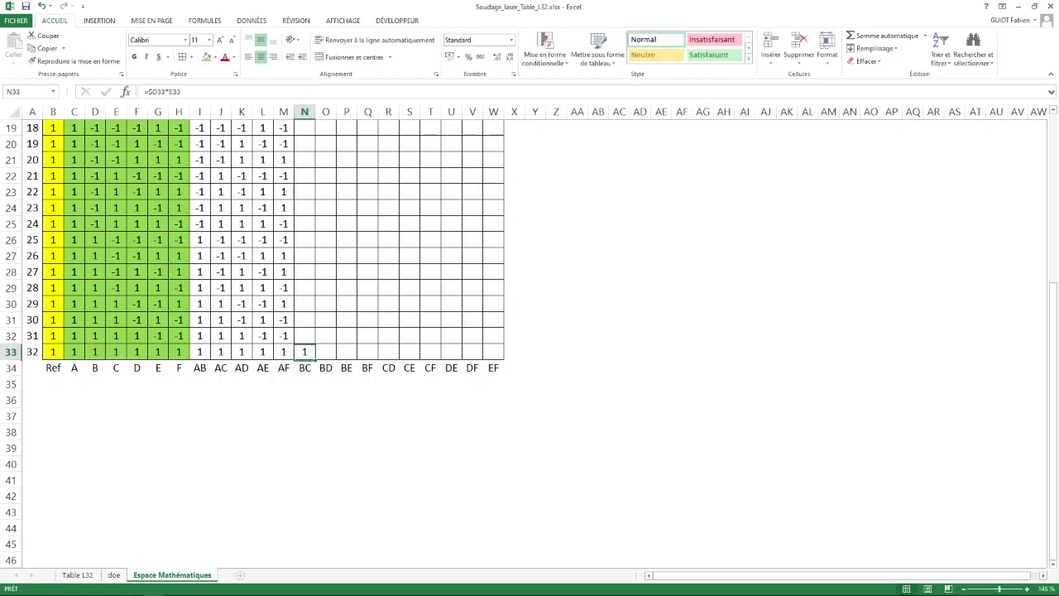
Fill the BC formula across N33:Q33 and up through row 2, and restore the row 1 header numbering 11 to 17 in L1:R1
{"action": "left_click_drag", "start_coordinate": [315, 359], "coordinate": [374, 356]}
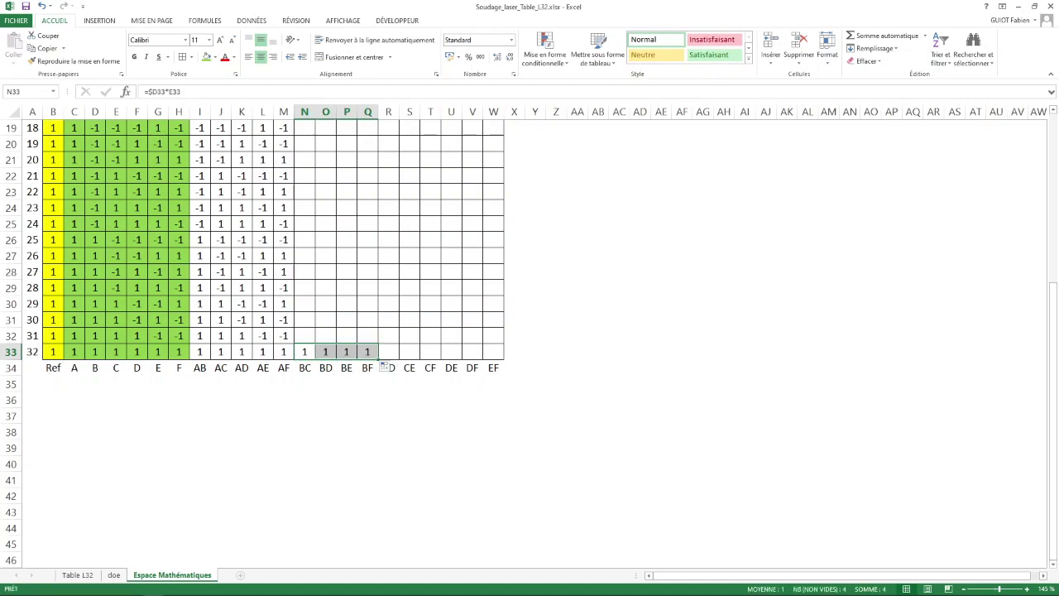
{"action": "left_click_drag", "start_coordinate": [378, 359], "coordinate": [372, 142]}
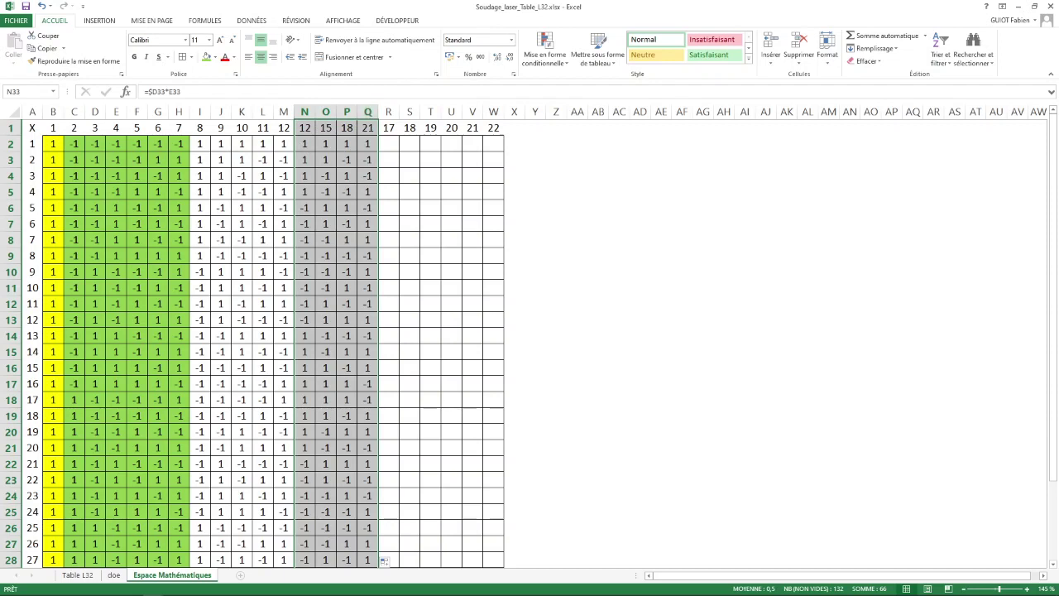
{"action": "left_click_drag", "start_coordinate": [263, 127], "coordinate": [391, 138]}
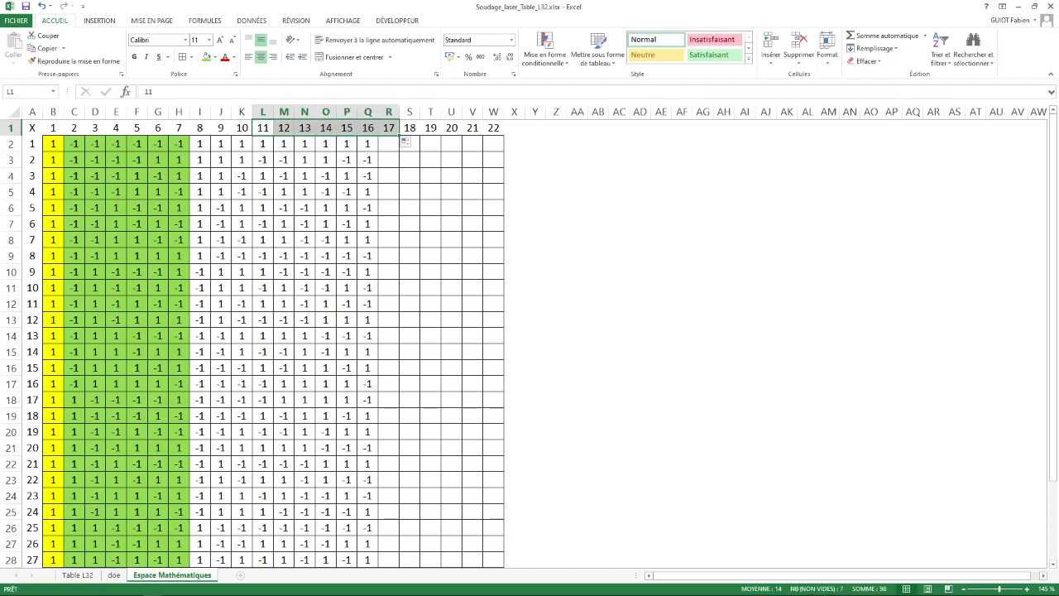
Enter the CD interaction formula =$E33*F33 in R33 and fill it across to column T and up to row 2
{"action": "left_click", "coordinate": [388, 144]}
{"action": "scroll", "coordinate": [389, 248], "scroll_direction": "down", "scroll_amount": 7}
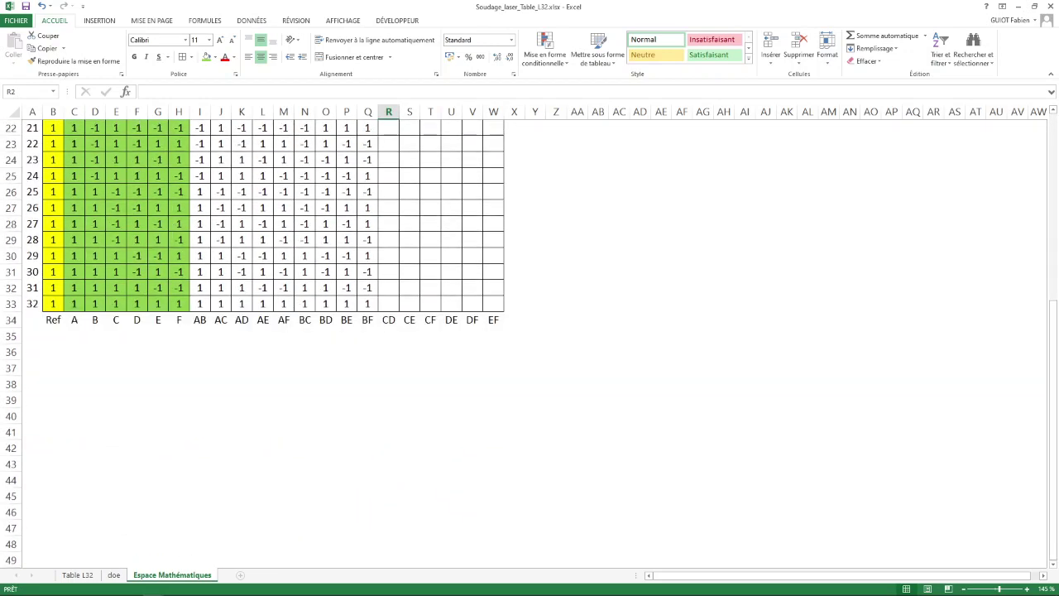
{"action": "left_click", "coordinate": [389, 303]}
{"action": "type", "text": "="}
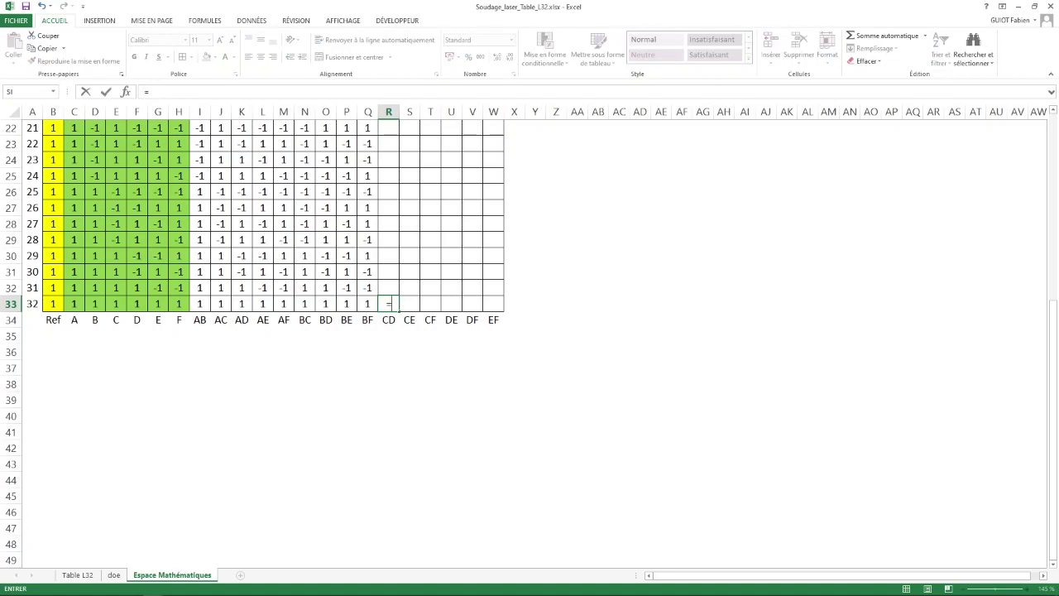
{"action": "left_click", "coordinate": [116, 303]}
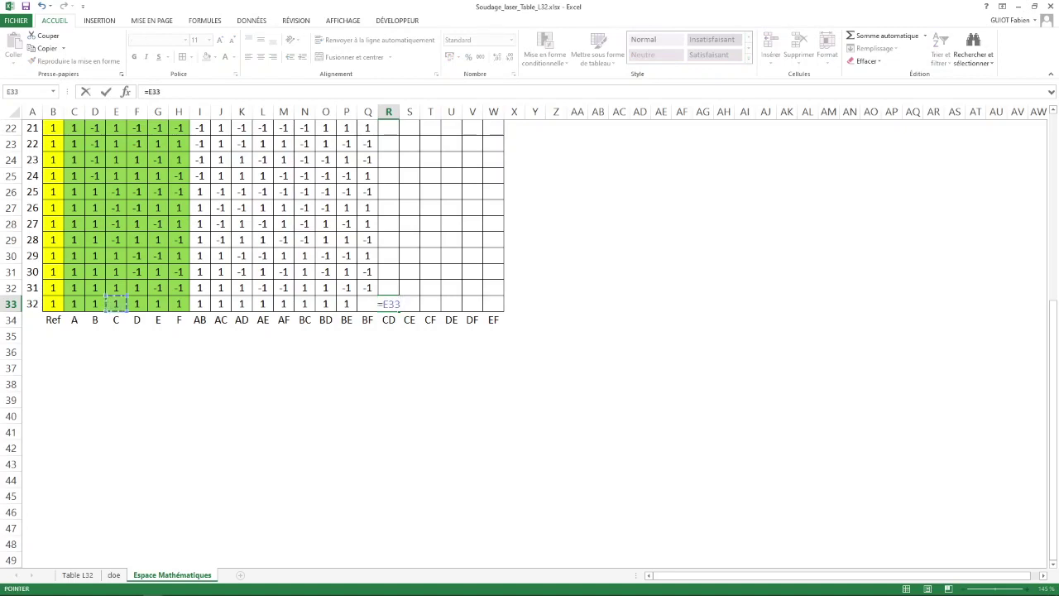
{"action": "key", "text": "F4"}
{"action": "key", "text": "F4"}
{"action": "key", "text": "F4"}
{"action": "type", "text": "*"}
{"action": "left_click", "coordinate": [136, 303]}
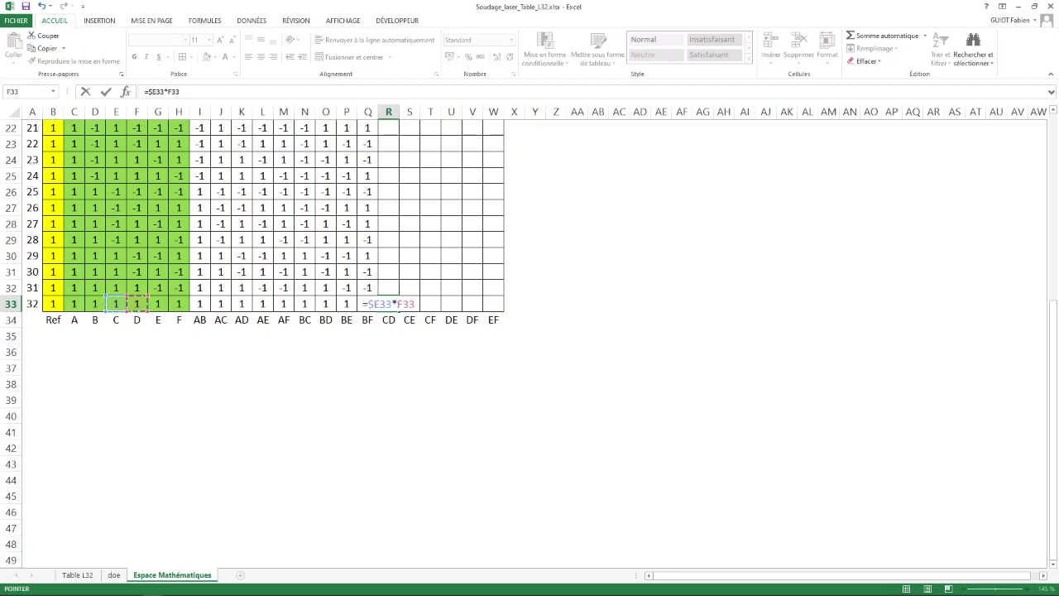
{"action": "key", "text": "Return"}
{"action": "left_click", "coordinate": [389, 303]}
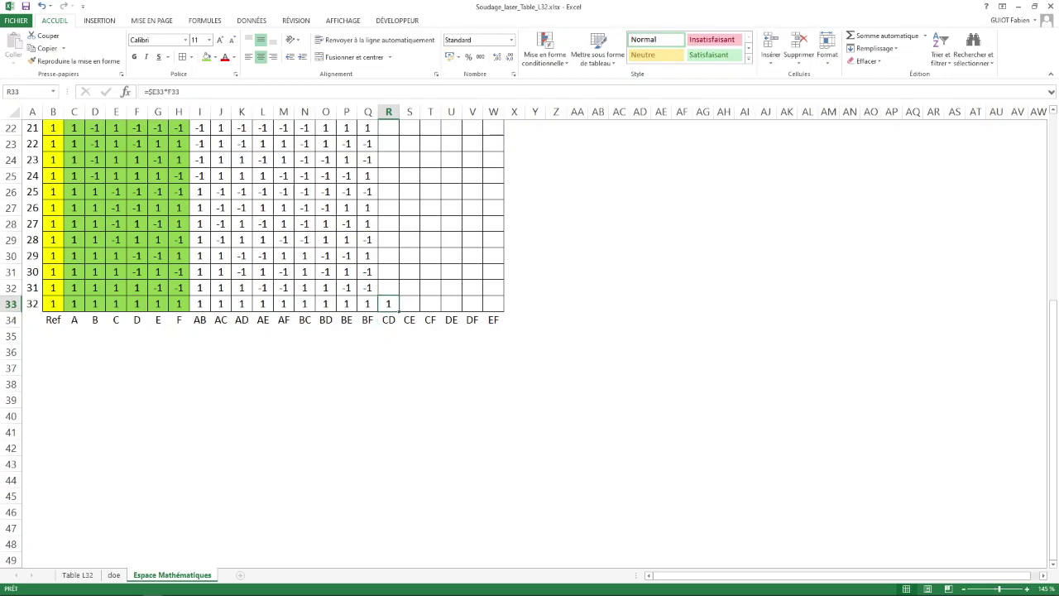
{"action": "left_click_drag", "start_coordinate": [399, 310], "coordinate": [430, 124]}
Enter the DE interaction formula =$F33*G33 in U33 and fill it across to column V and up to row 2
{"action": "scroll", "coordinate": [273, 347], "scroll_direction": "down", "scroll_amount": 5}
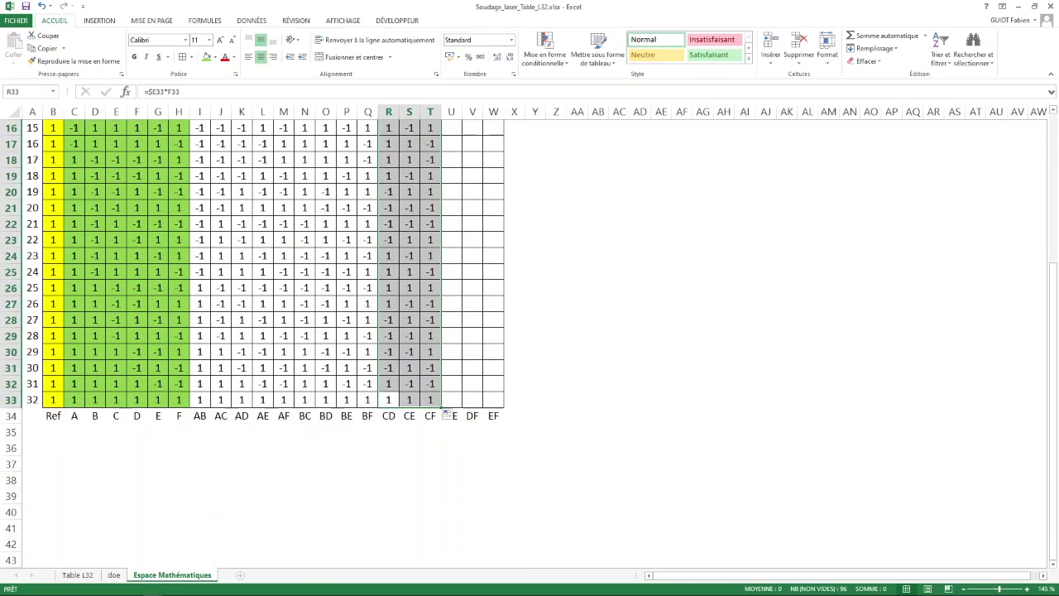
{"action": "left_click", "coordinate": [451, 400]}
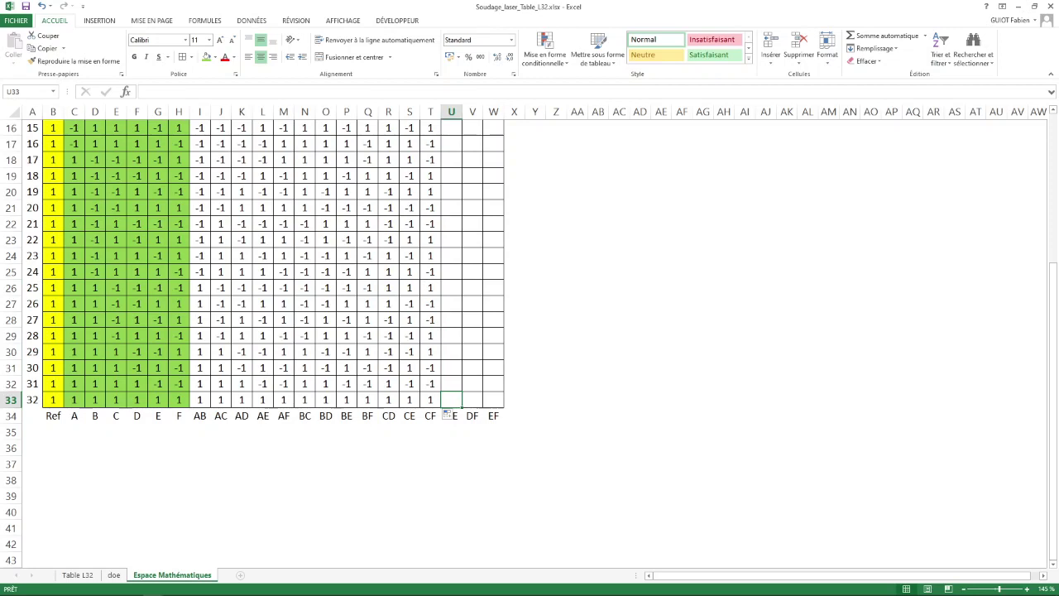
{"action": "type", "text": "="}
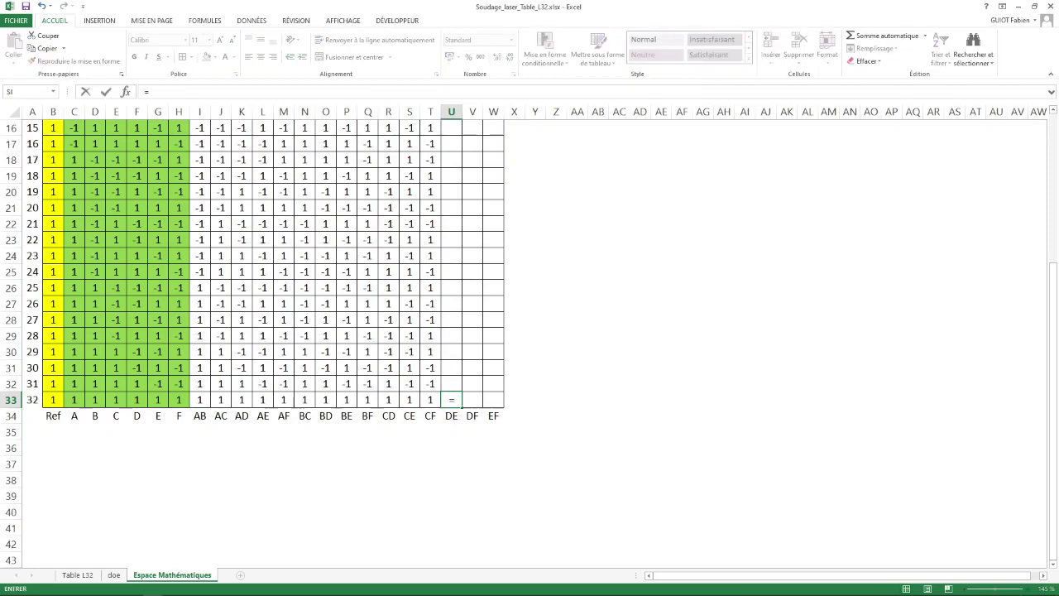
{"action": "left_click", "coordinate": [137, 400]}
{"action": "key", "text": "F4"}
{"action": "key", "text": "F4"}
{"action": "key", "text": "F4"}
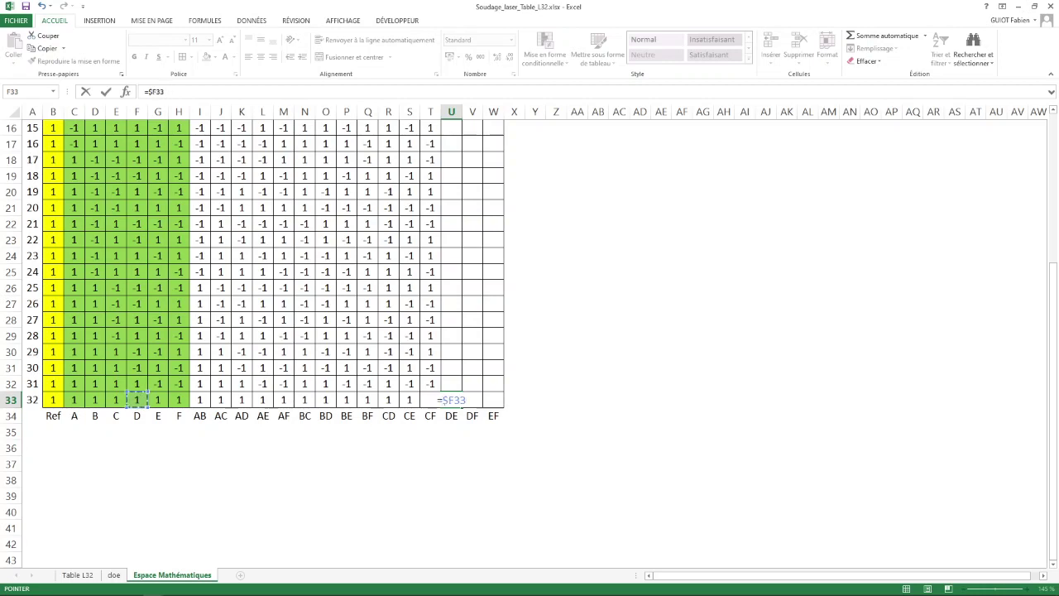
{"action": "type", "text": "*"}
{"action": "left_click", "coordinate": [158, 400]}
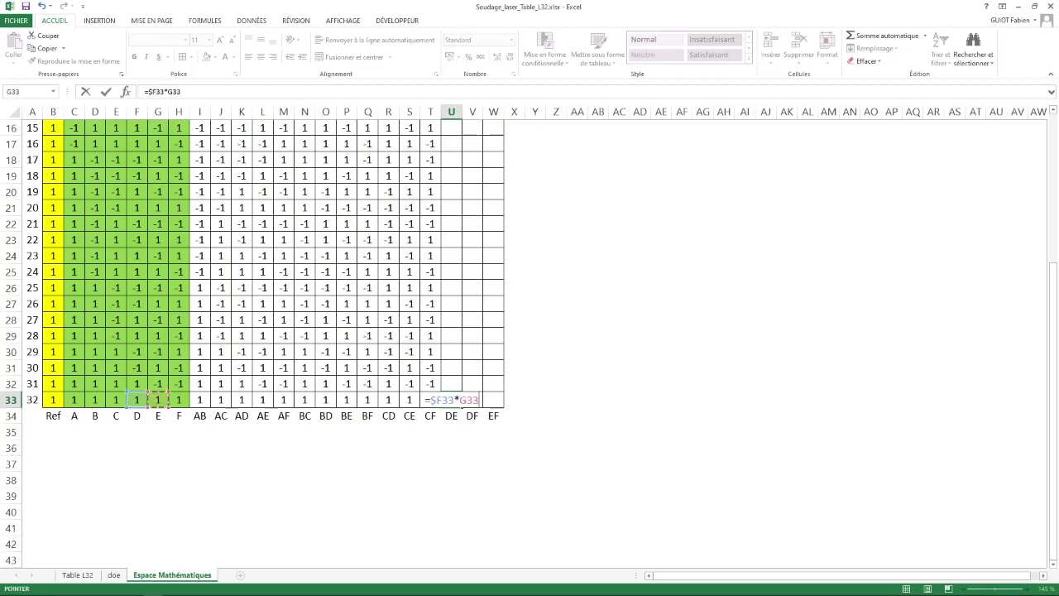
{"action": "key", "text": "Return"}
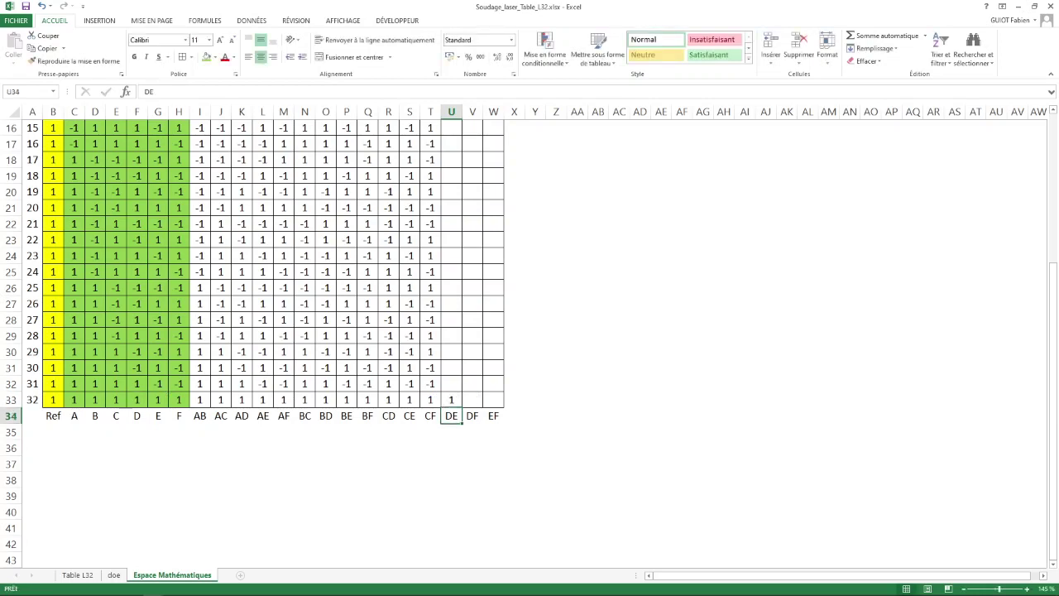
{"action": "left_click", "coordinate": [451, 400]}
{"action": "left_click_drag", "start_coordinate": [461, 406], "coordinate": [482, 142]}
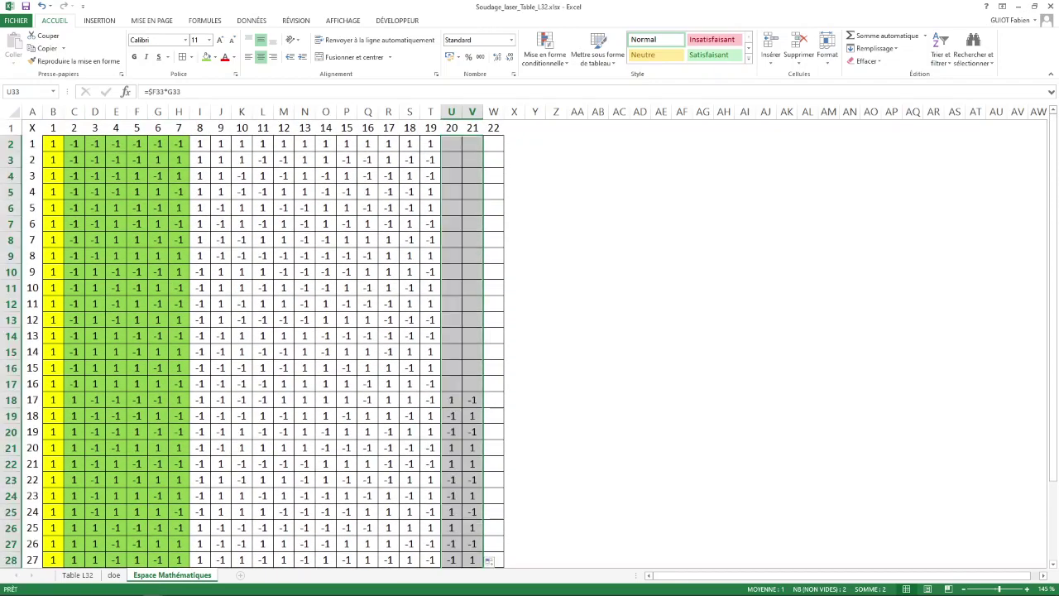
Enter the EF interaction formula =G33*H33 in W33 and fill it up to row 2
{"action": "scroll", "coordinate": [273, 330], "scroll_direction": "down", "scroll_amount": 5}
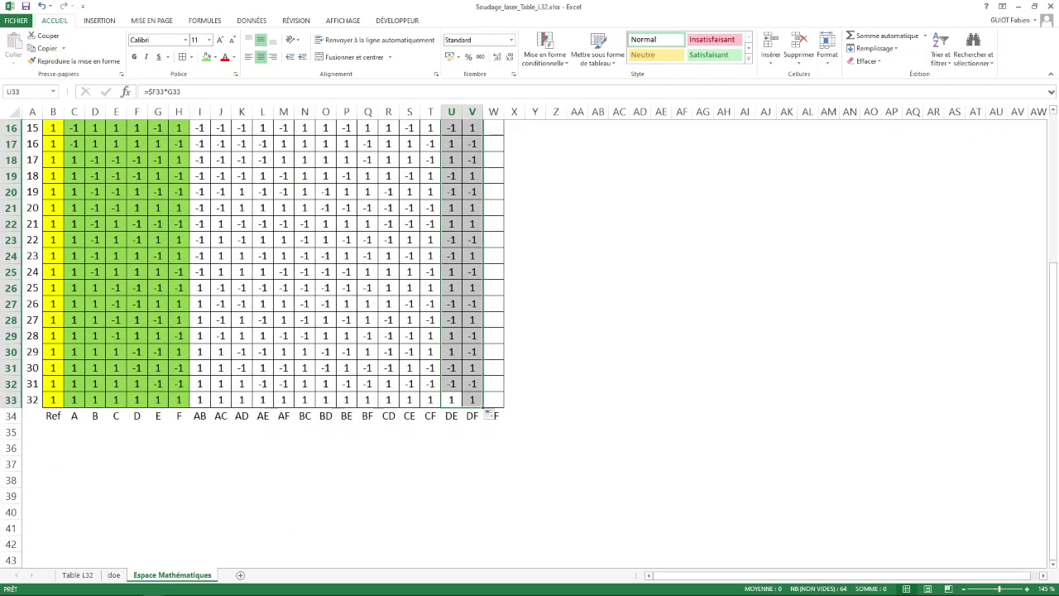
{"action": "left_click", "coordinate": [493, 400]}
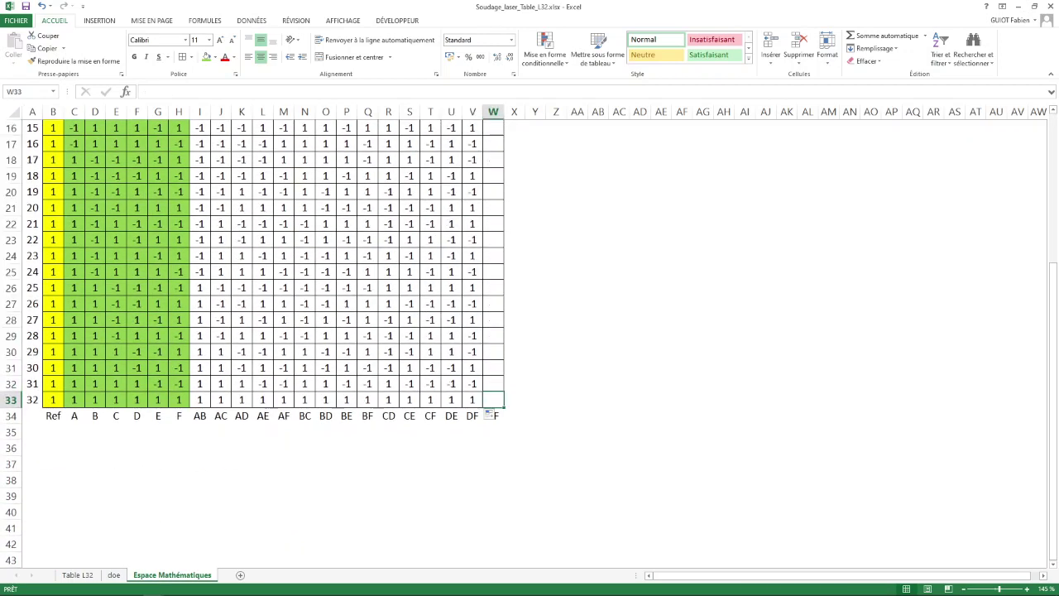
{"action": "type", "text": "="}
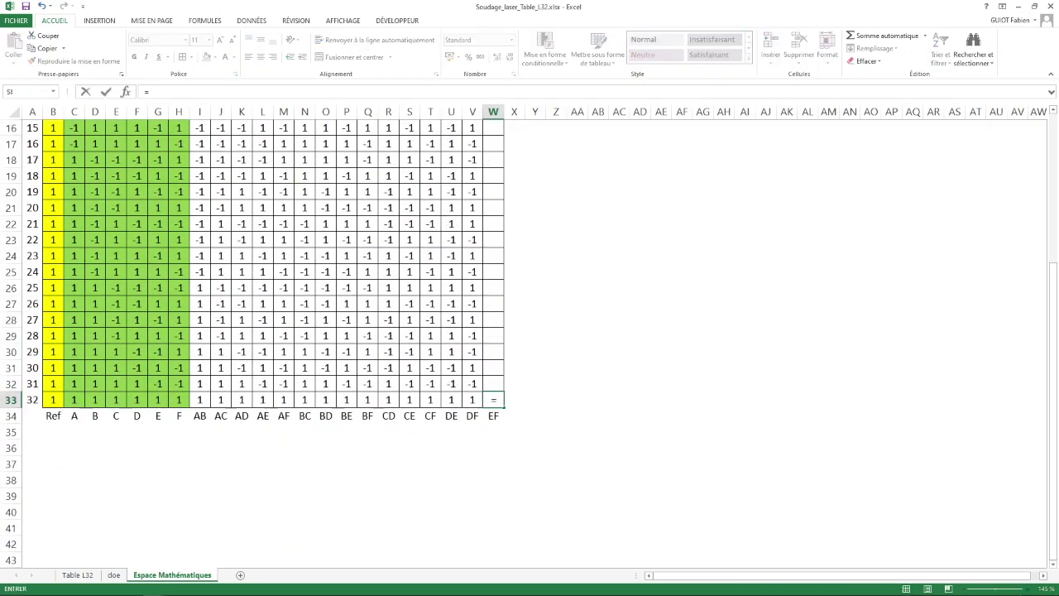
{"action": "left_click", "coordinate": [158, 400]}
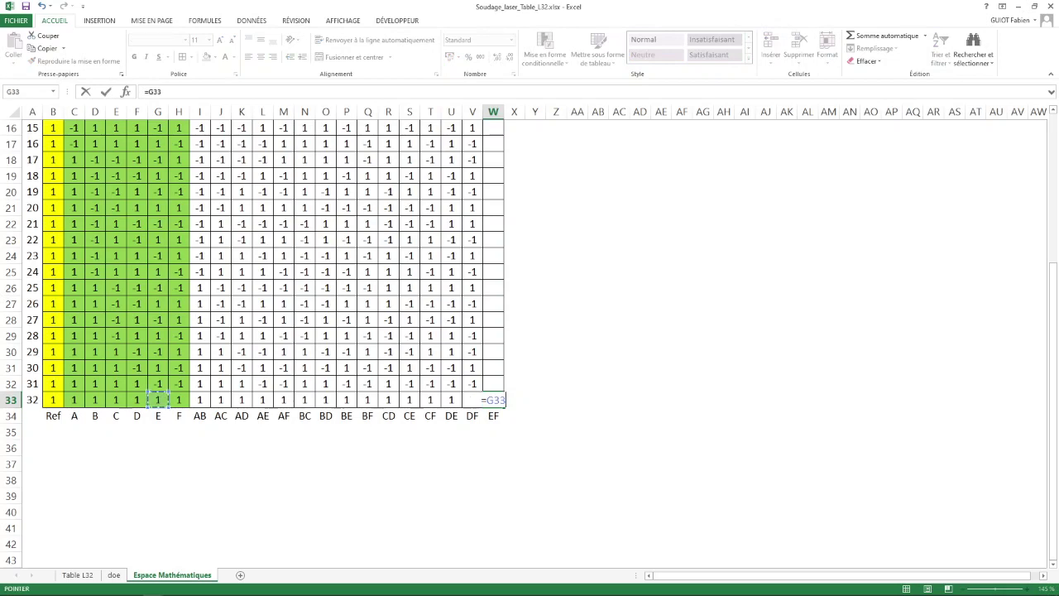
{"action": "type", "text": "*"}
{"action": "left_click", "coordinate": [179, 400]}
{"action": "key", "text": "Return"}
{"action": "left_click", "coordinate": [493, 399]}
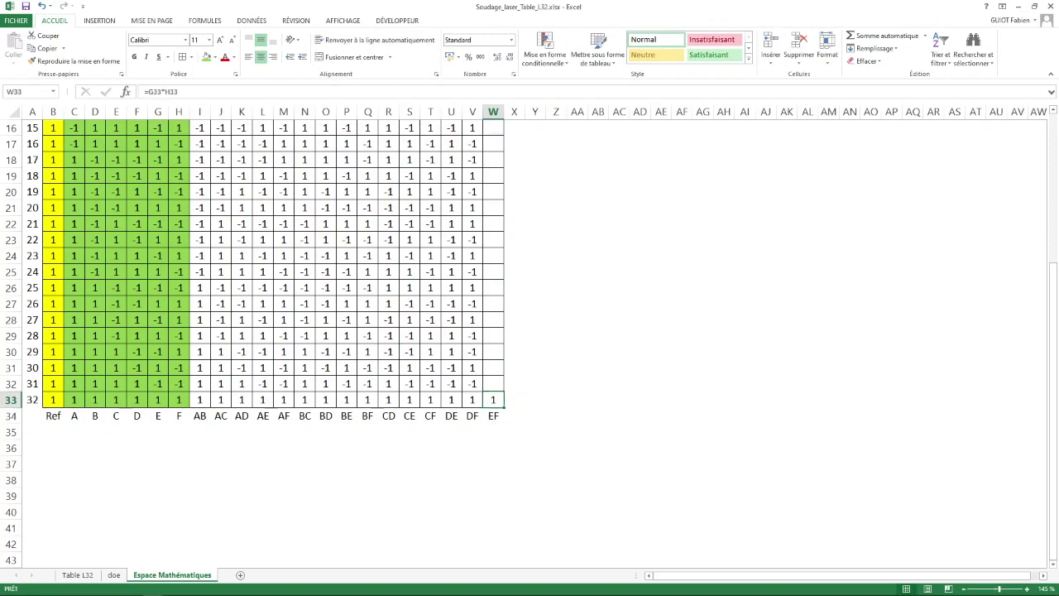
{"action": "left_click_drag", "start_coordinate": [503, 406], "coordinate": [497, 140]}
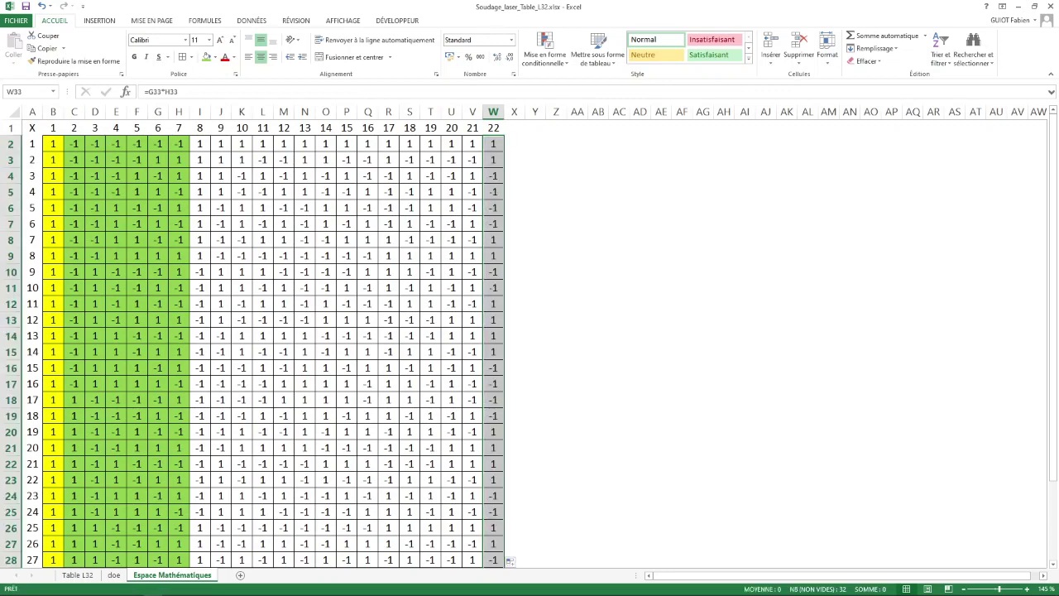
Label cell Y1 as Tx to head the transposed matrix
{"action": "left_click", "coordinate": [535, 128]}
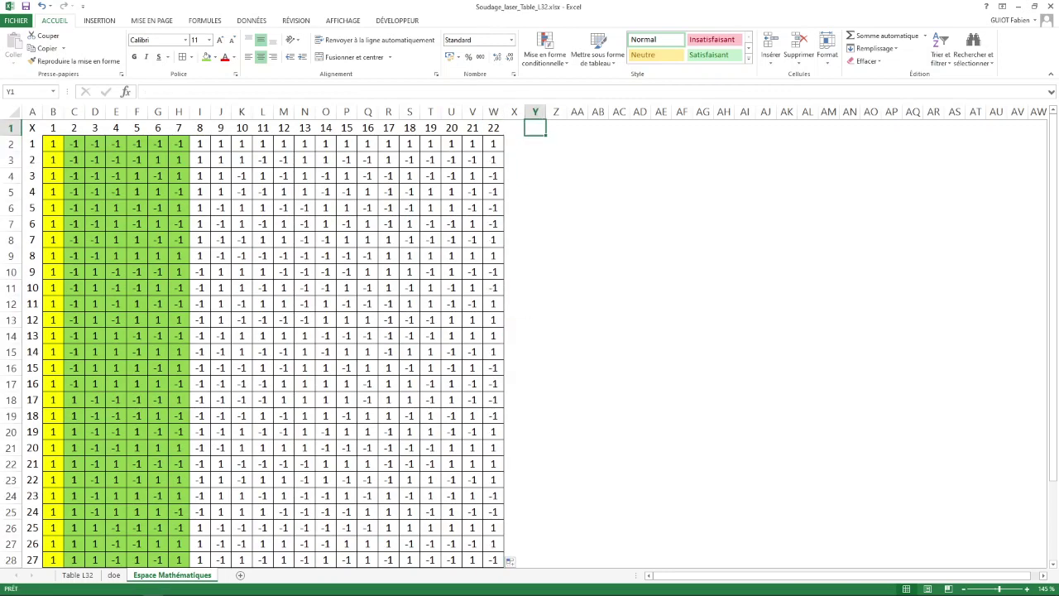
{"action": "type", "text": "t"}
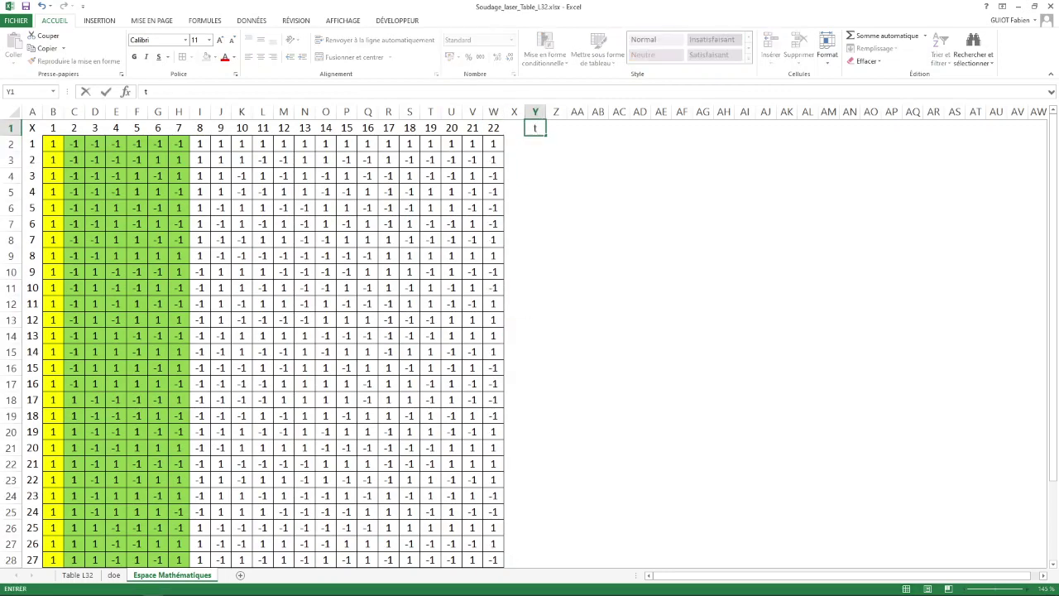
{"action": "type", "text": "X"}
Copy the column numbers 1 to 22 from B1:W1 and paste them transposed down column Y from Y2
{"action": "left_click_drag", "start_coordinate": [53, 127], "coordinate": [493, 128]}
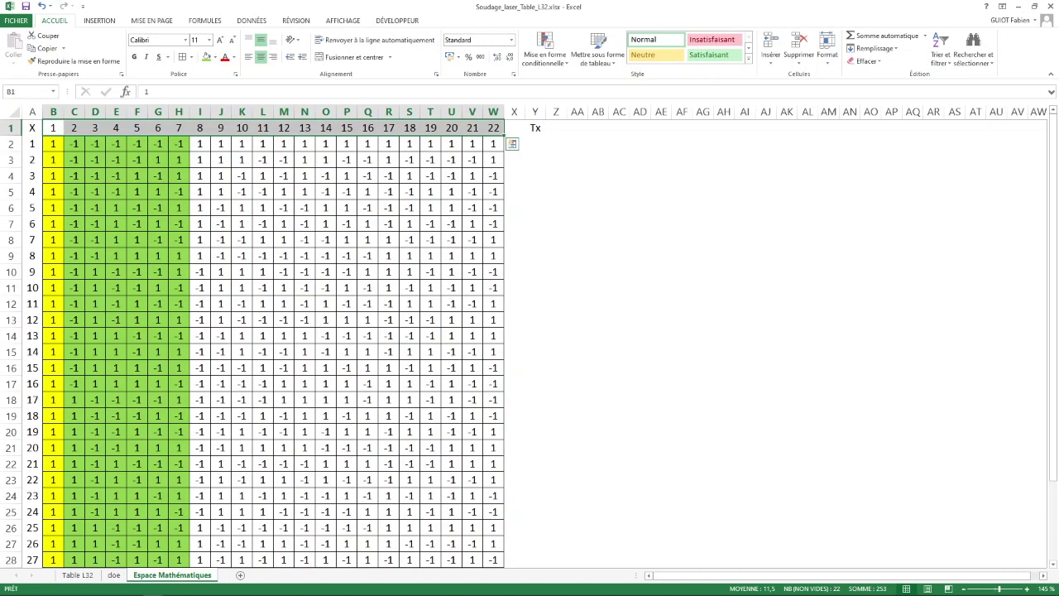
{"action": "key", "text": "ctrl+c"}
{"action": "left_click", "coordinate": [535, 144]}
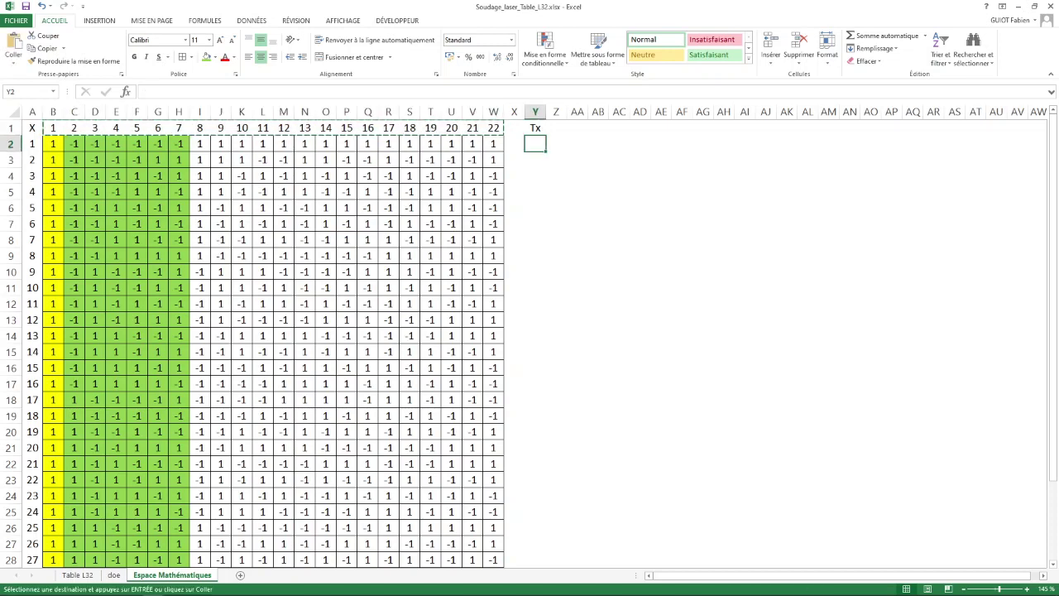
{"action": "right_click", "coordinate": [536, 143]}
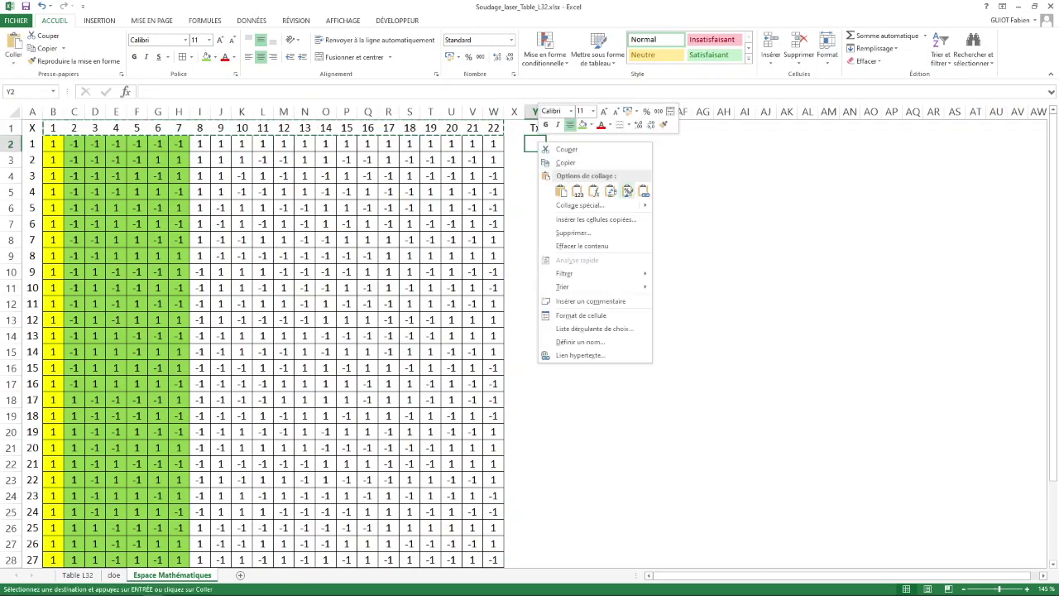
{"action": "left_click", "coordinate": [610, 191]}
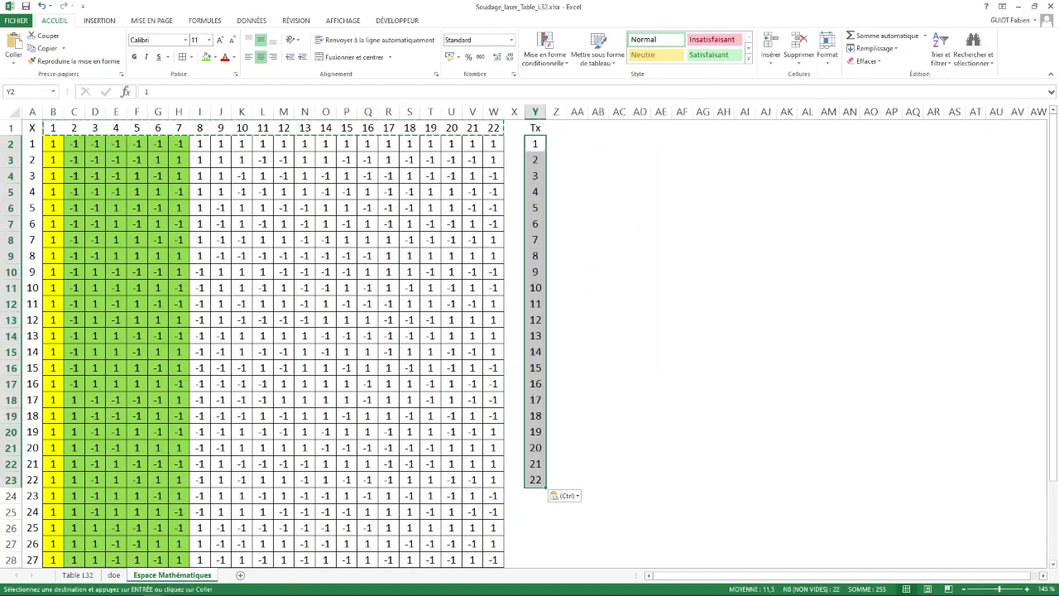
Copy the run numbers 1 to 32 from A2:A33
{"action": "left_click_drag", "start_coordinate": [32, 144], "coordinate": [35, 529]}
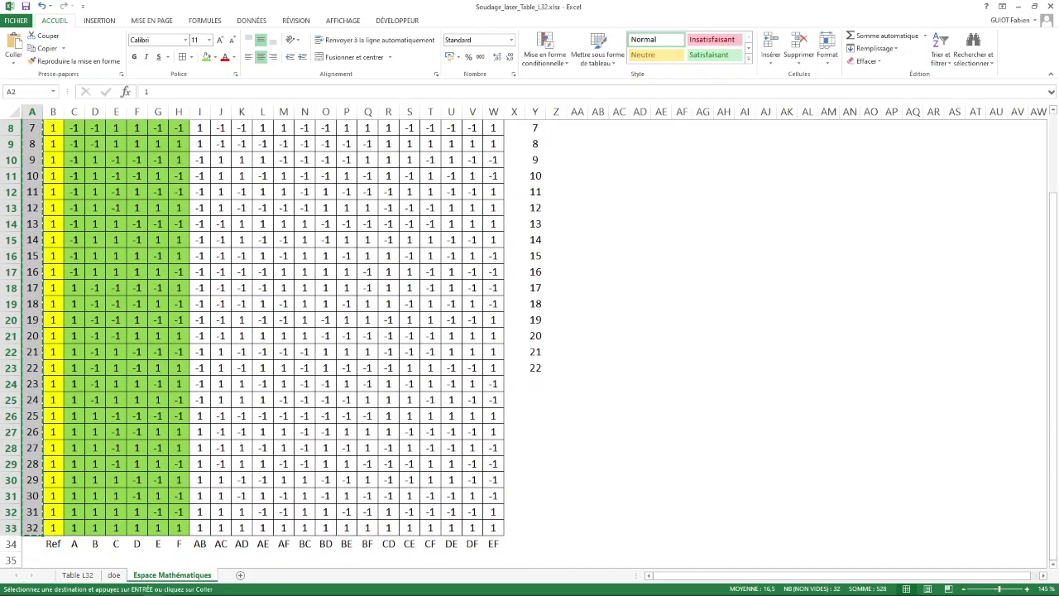
{"action": "scroll", "coordinate": [265, 331], "scroll_direction": "up", "scroll_amount": 3}
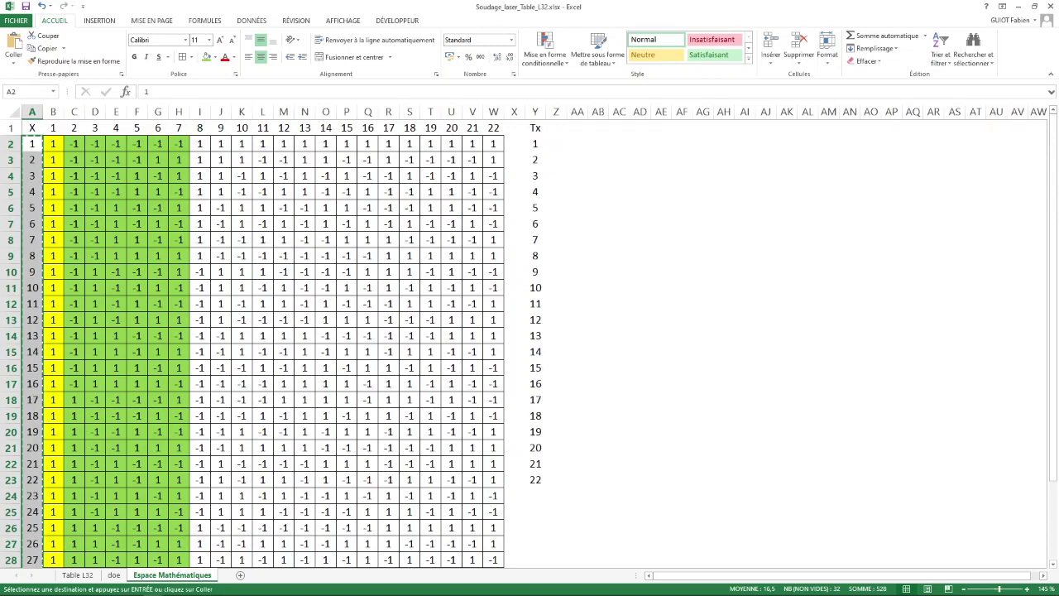
{"action": "left_click", "coordinate": [555, 128]}
{"action": "key", "text": "ctrl+v"}
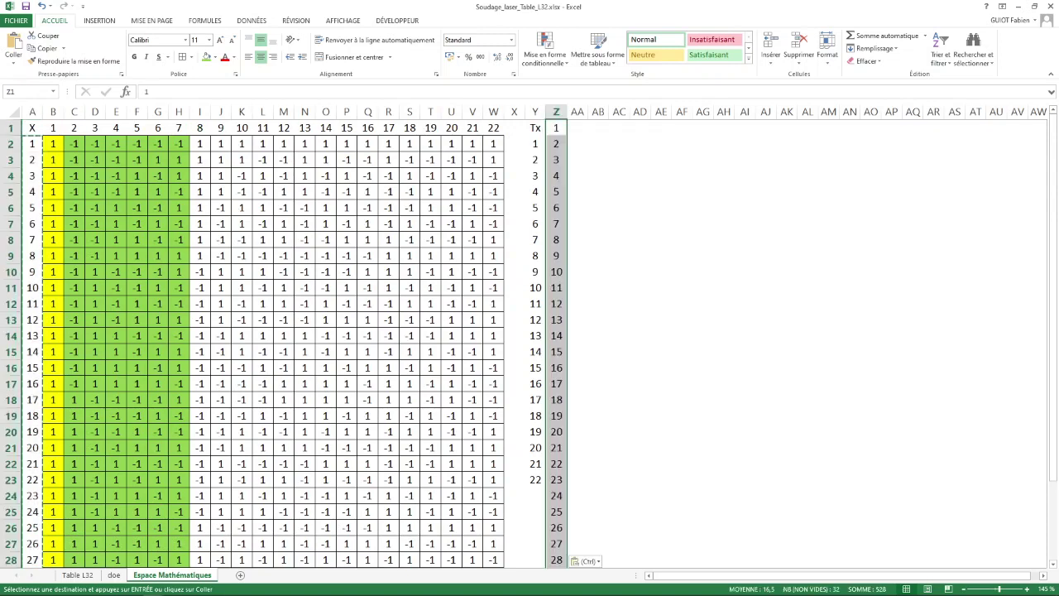
{"action": "key", "text": "Delete"}
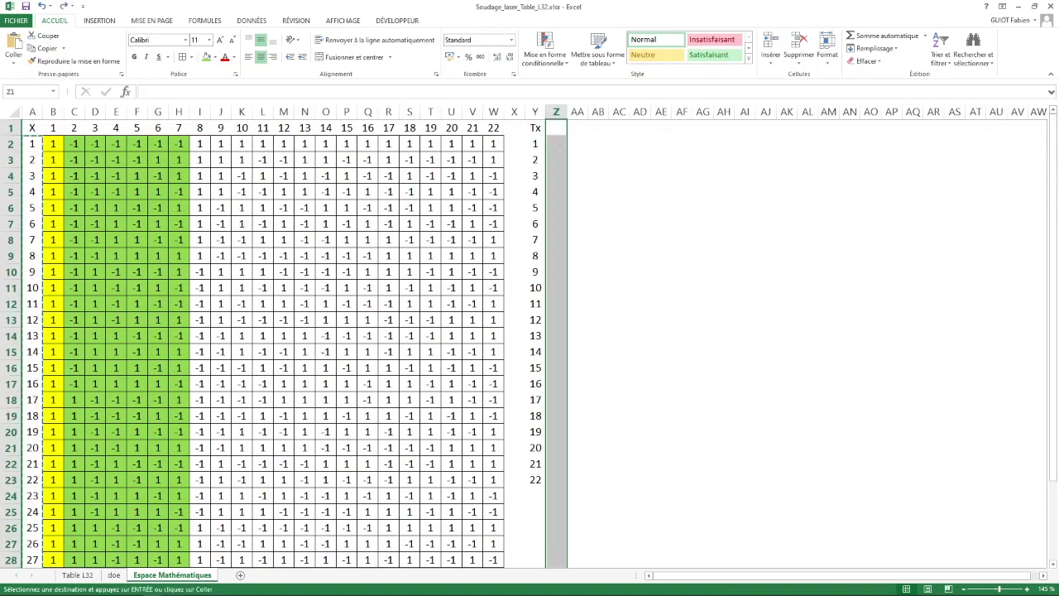
Paste the copied run numbers transposed along row 1 from Z1, and end the copy mode
{"action": "left_click", "coordinate": [555, 128]}
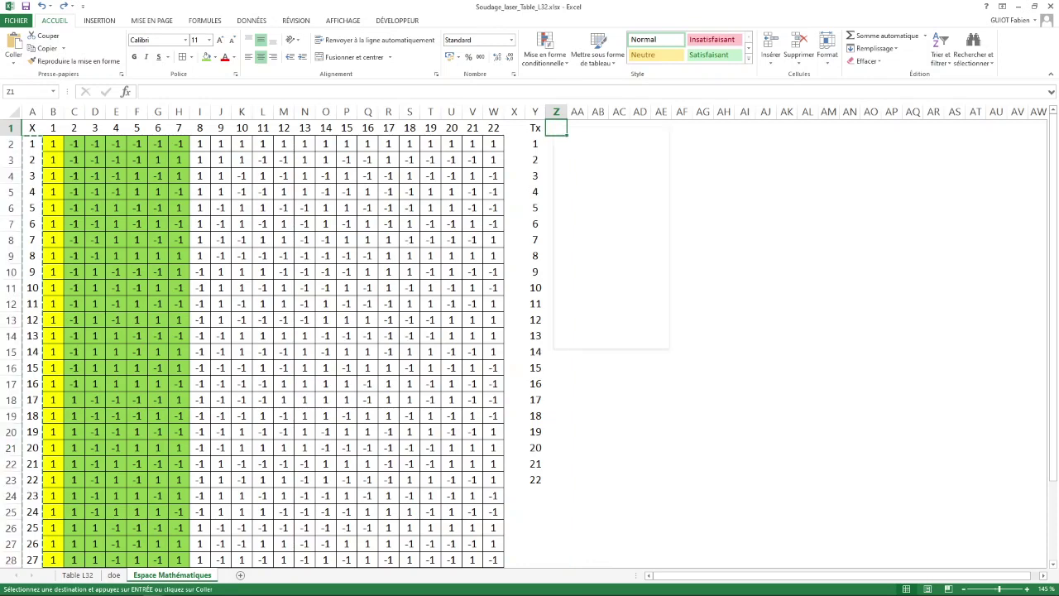
{"action": "right_click", "coordinate": [554, 128]}
{"action": "left_click", "coordinate": [627, 177]}
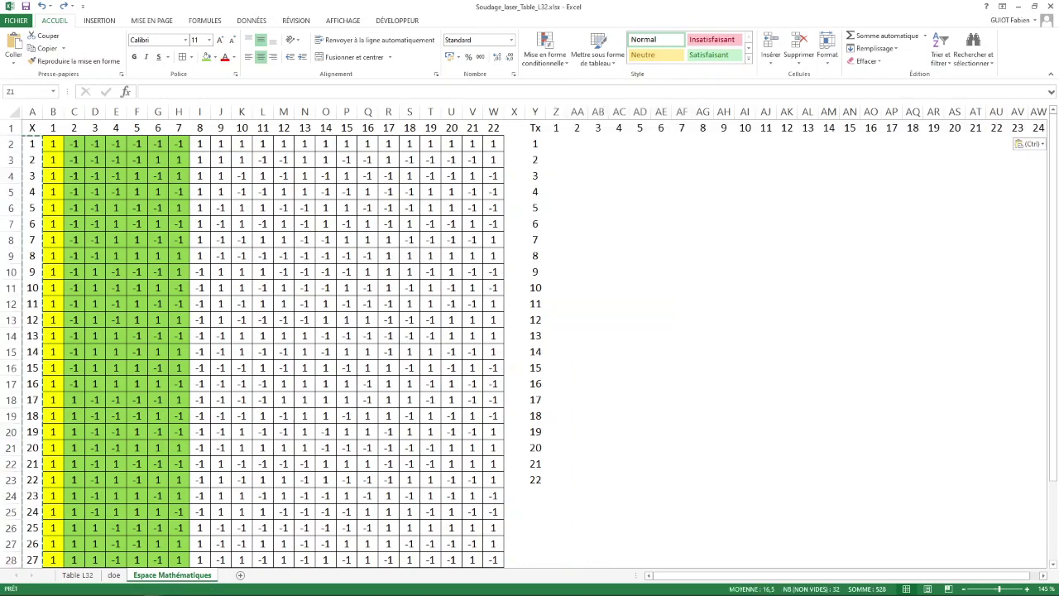
{"action": "left_click", "coordinate": [556, 144]}
{"action": "key", "text": "Escape"}
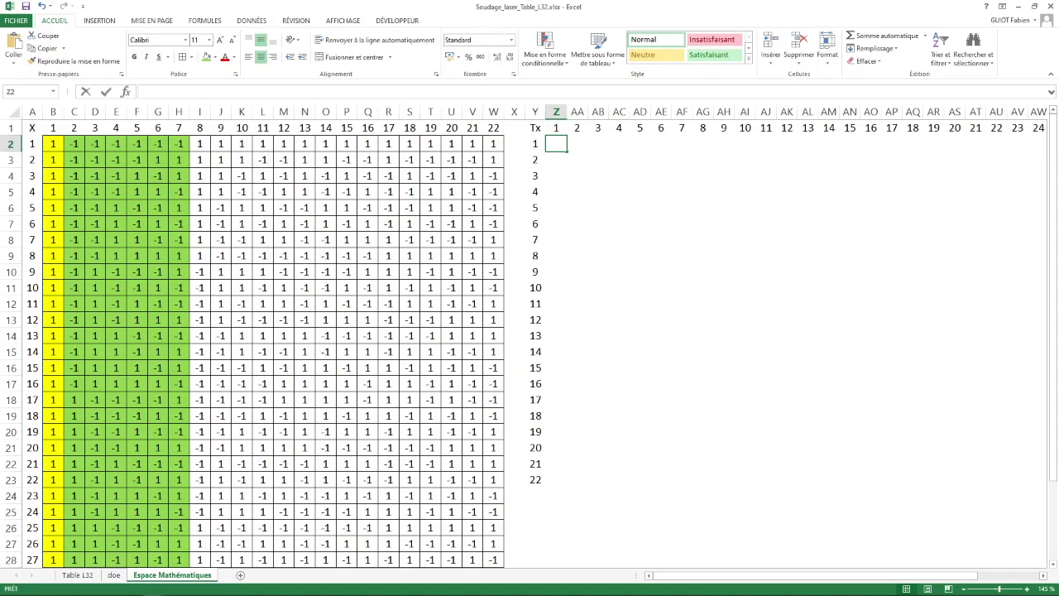
Name the range Z2:BE23 tx and apply all borders to its cells
{"action": "double_click", "coordinate": [556, 144]}
{"action": "left_click", "coordinate": [661, 191]}
{"action": "left_click_drag", "start_coordinate": [556, 143], "coordinate": [984, 487]}
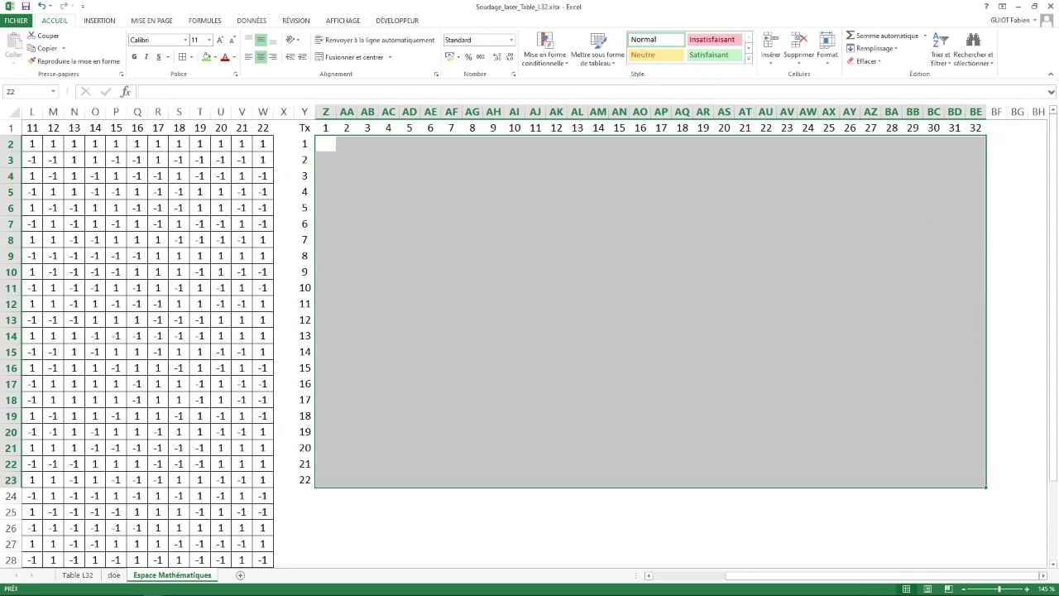
{"action": "left_click", "coordinate": [28, 92]}
{"action": "type", "text": "tx"}
{"action": "left_click", "coordinate": [182, 57]}
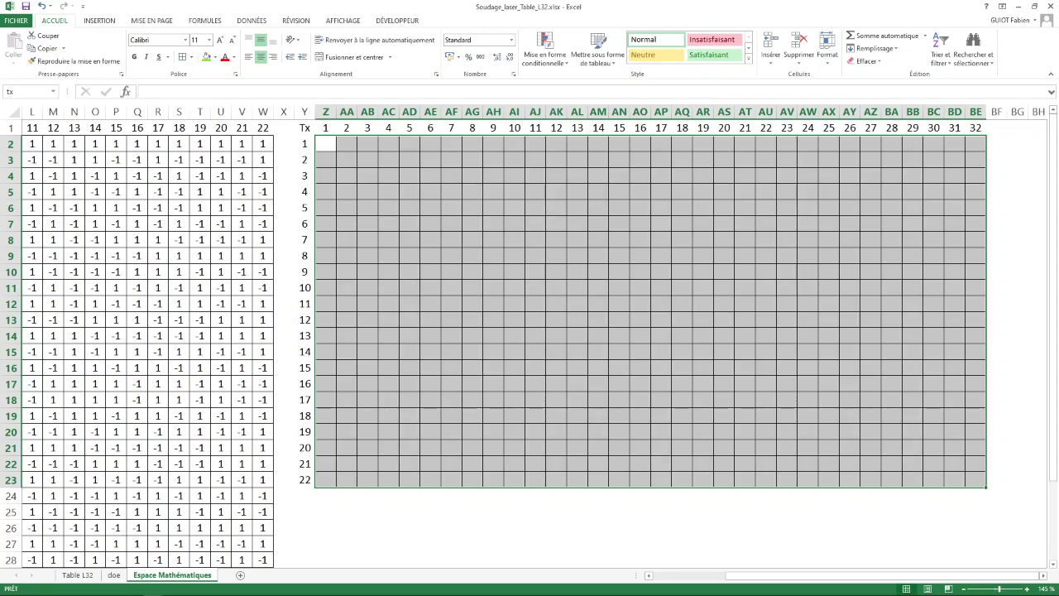
Fill the tx range Z2:BE23 with the array formula =TRANSPOSE(x)
{"action": "type", "text": "+"}
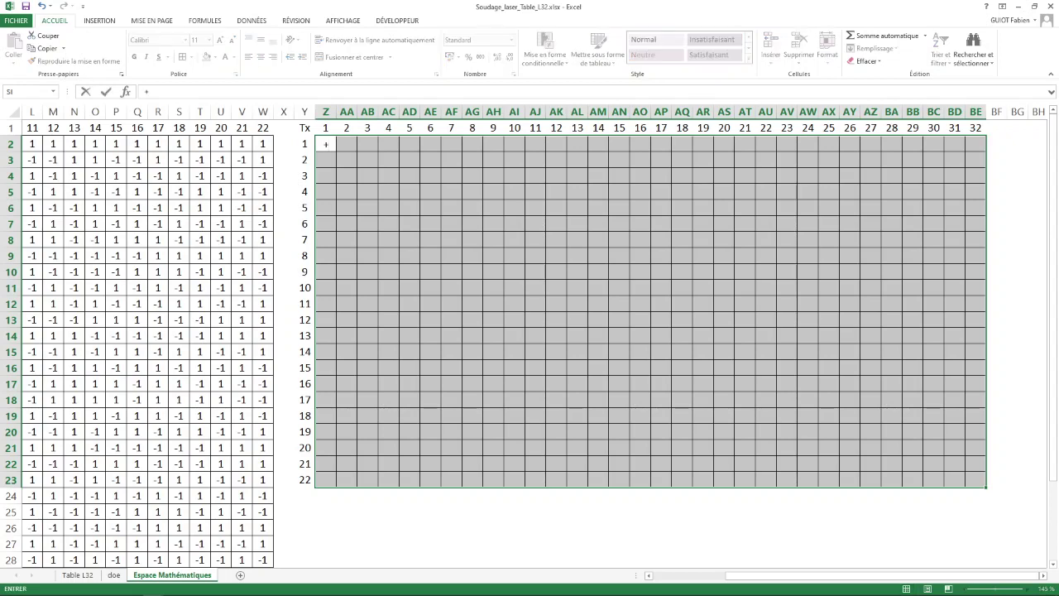
{"action": "key", "text": "BackSpace"}
{"action": "type", "text": "="}
{"action": "key", "text": "shift+F3"}
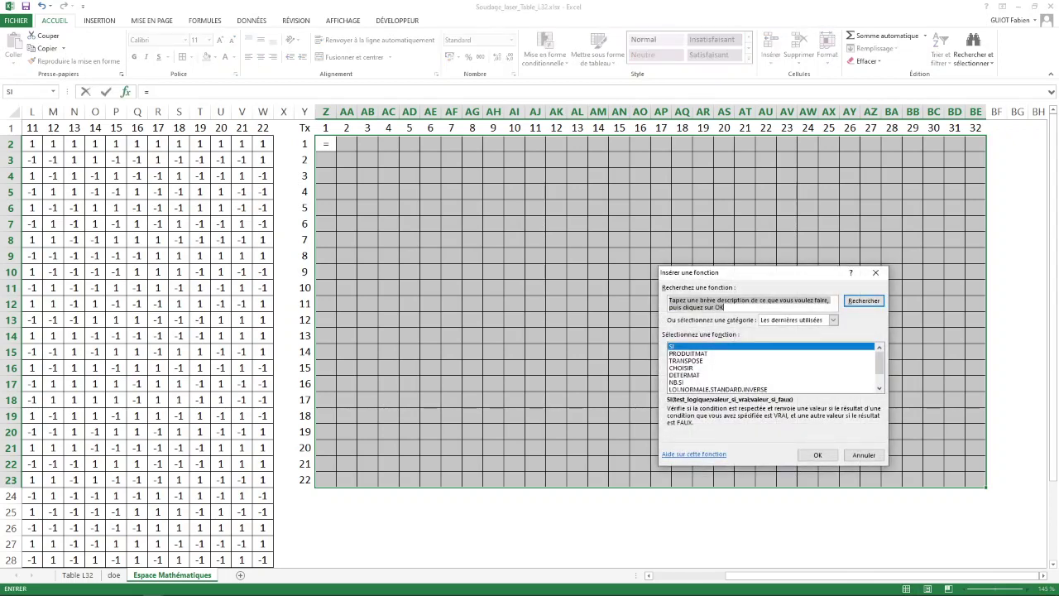
{"action": "left_click", "coordinate": [686, 360]}
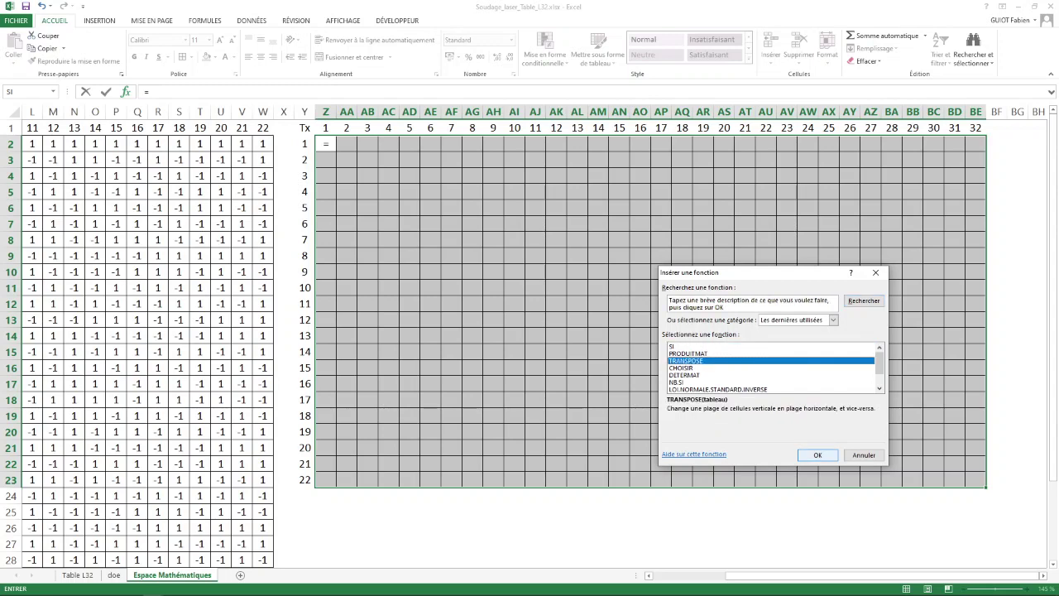
{"action": "left_click", "coordinate": [817, 454]}
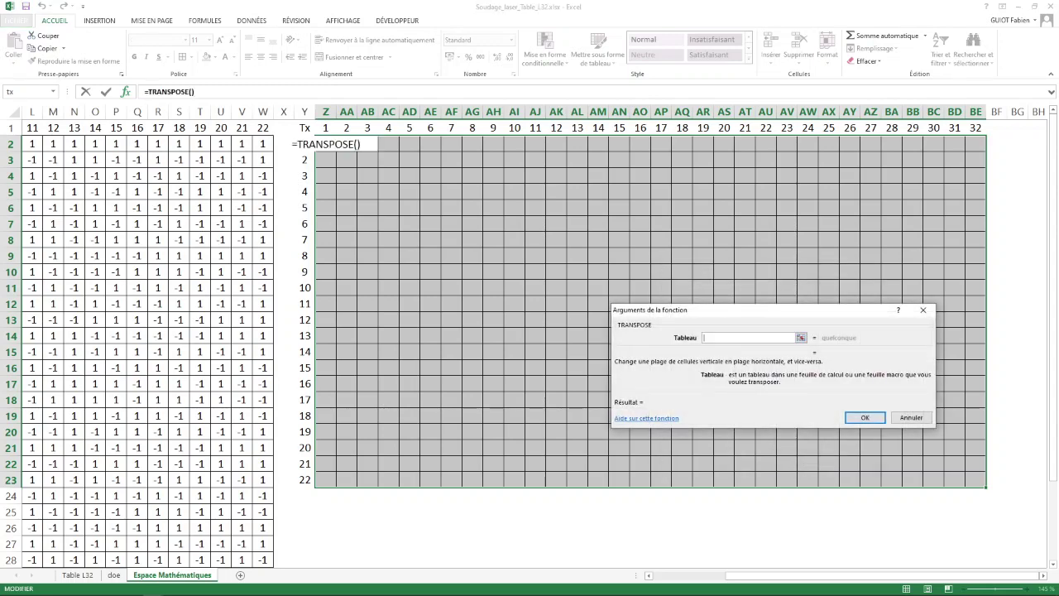
{"action": "type", "text": "x"}
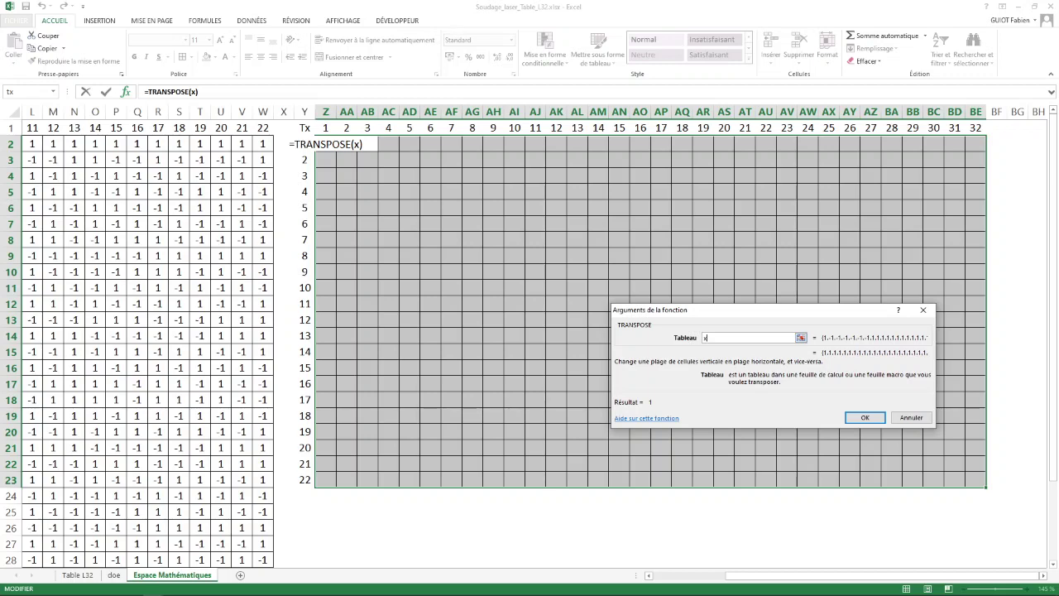
{"action": "key", "text": "ctrl+shift+Return"}
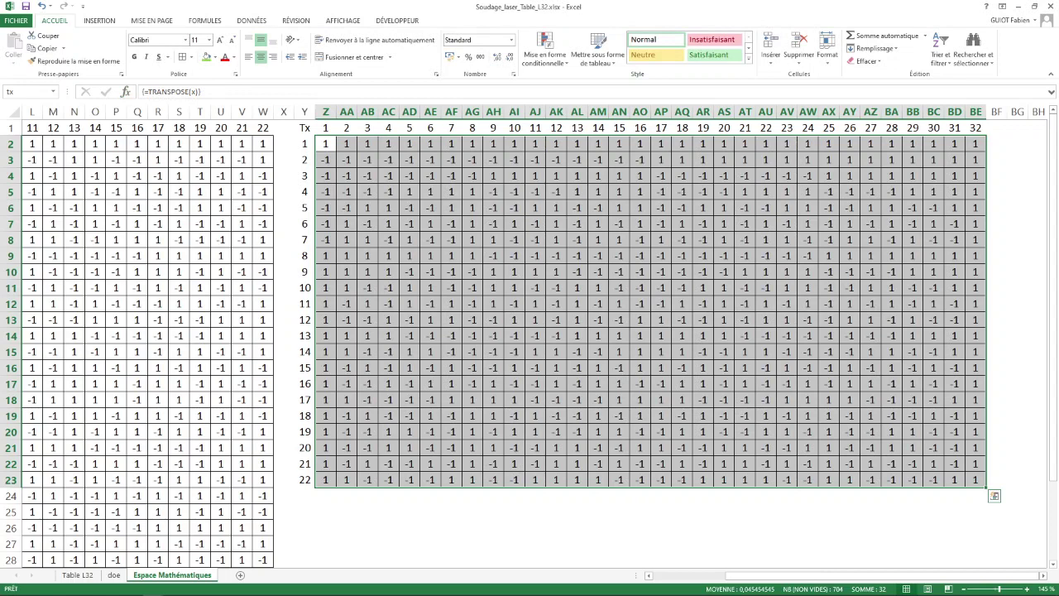
{"action": "left_click_drag", "start_coordinate": [325, 143], "coordinate": [976, 145]}
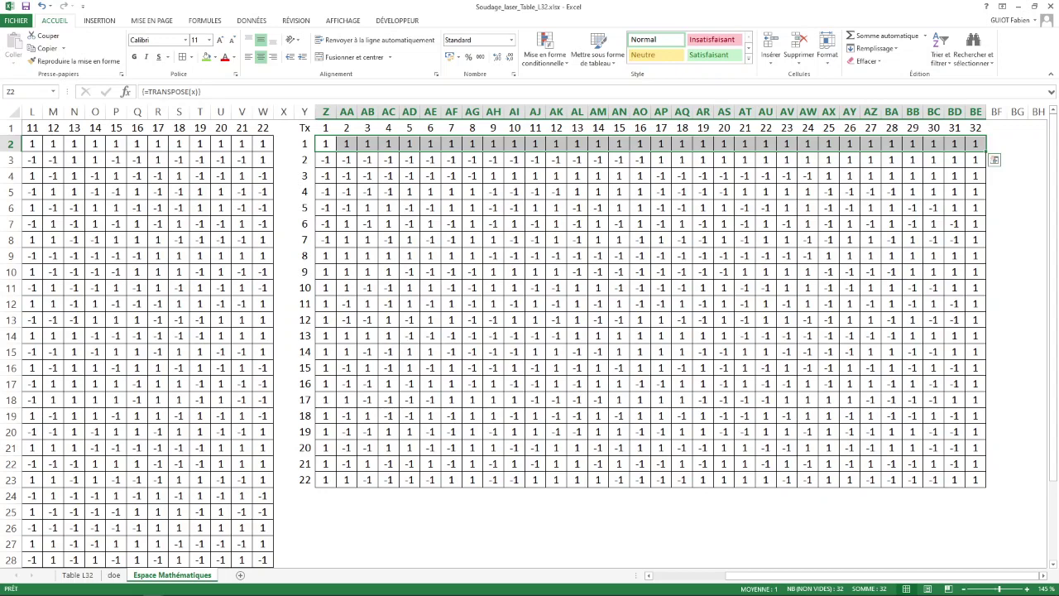
Enter the heading Info in cell BG1
{"action": "left_click", "coordinate": [1017, 127]}
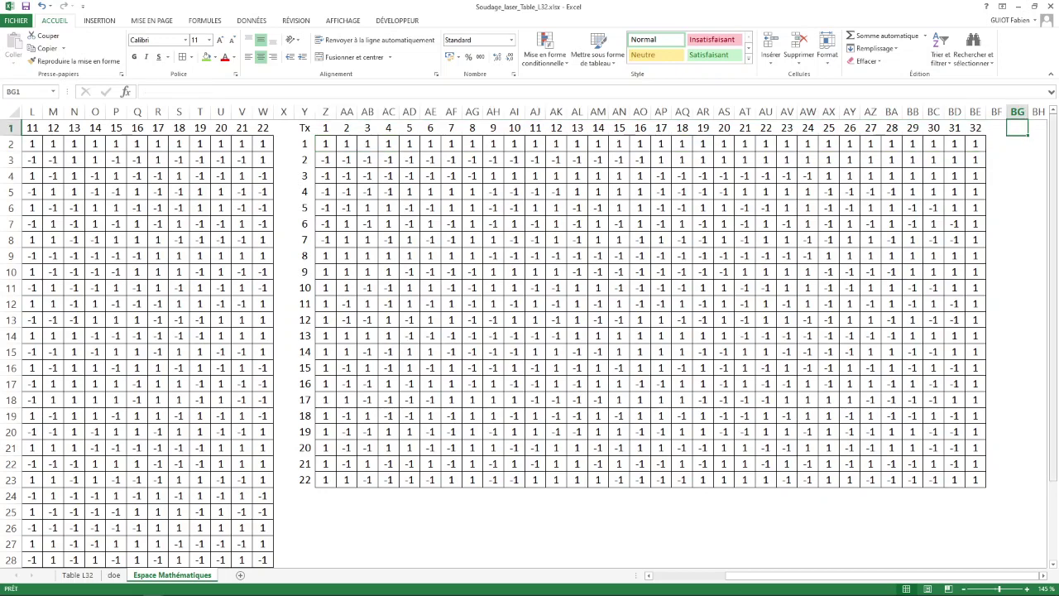
{"action": "double_click", "coordinate": [1018, 128]}
{"action": "type", "text": "Info"}
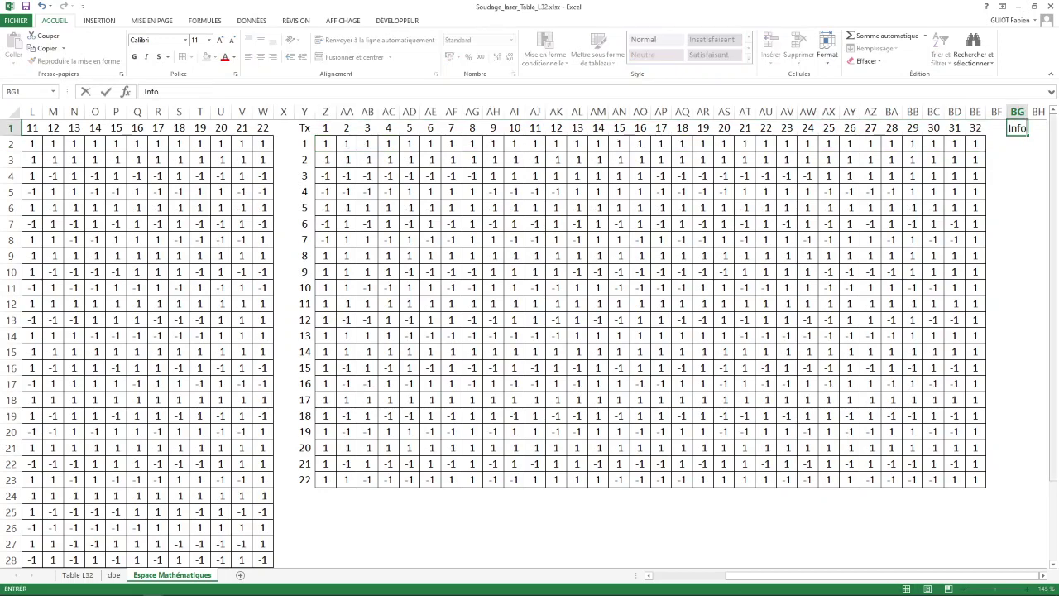
{"action": "key", "text": "Return"}
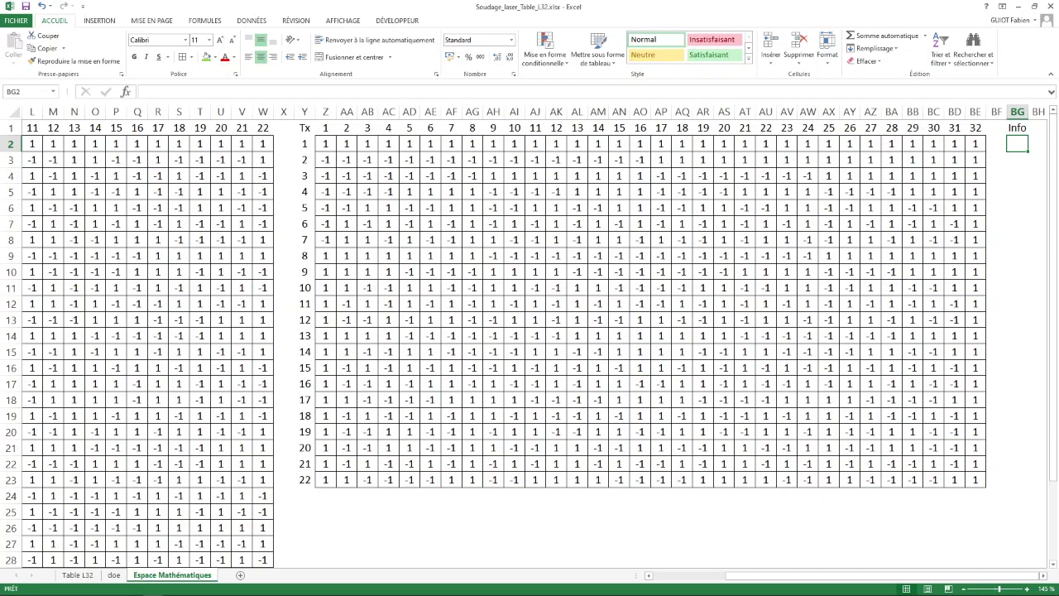
Copy the numbers 1 to 22 from Y2:Y23, paste them down from BG2 and transposed along row 1 from BH1
{"action": "left_click_drag", "start_coordinate": [305, 144], "coordinate": [305, 480]}
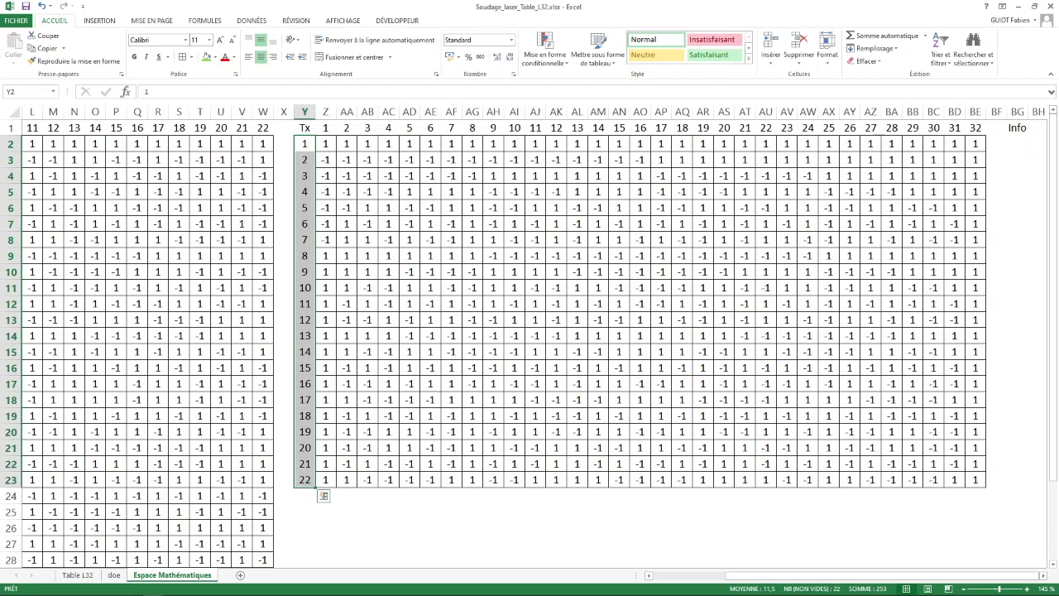
{"action": "key", "text": "ctrl+c"}
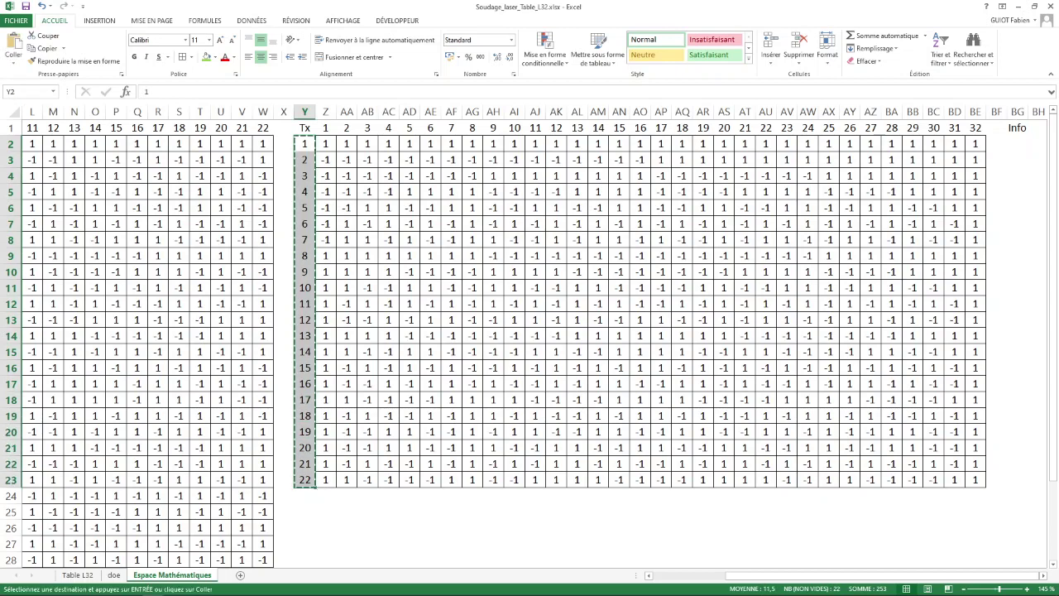
{"action": "left_click", "coordinate": [1016, 144]}
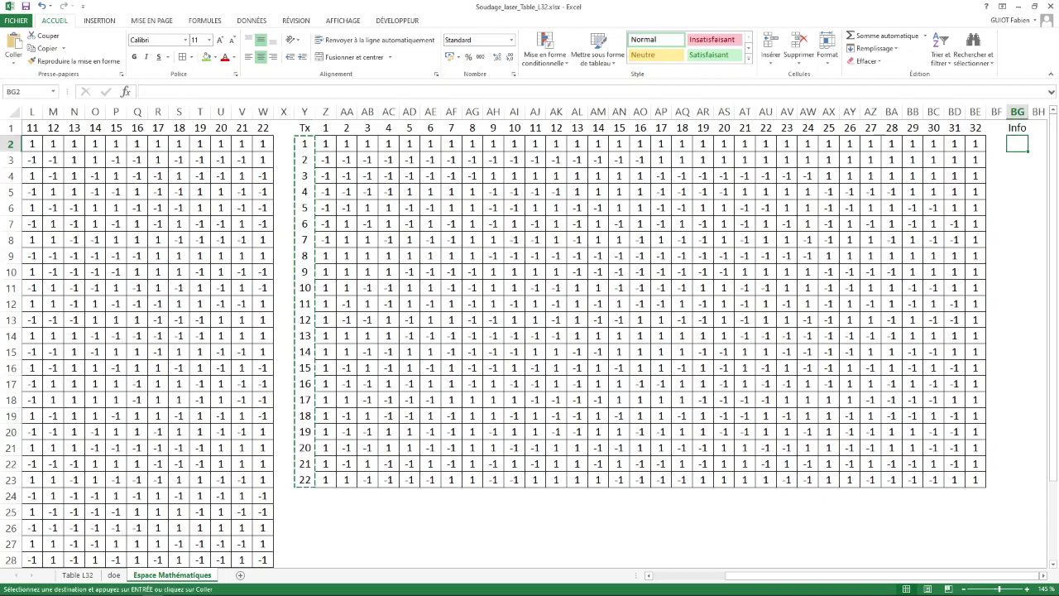
{"action": "key", "text": "ctrl+v"}
{"action": "left_click", "coordinate": [1039, 127]}
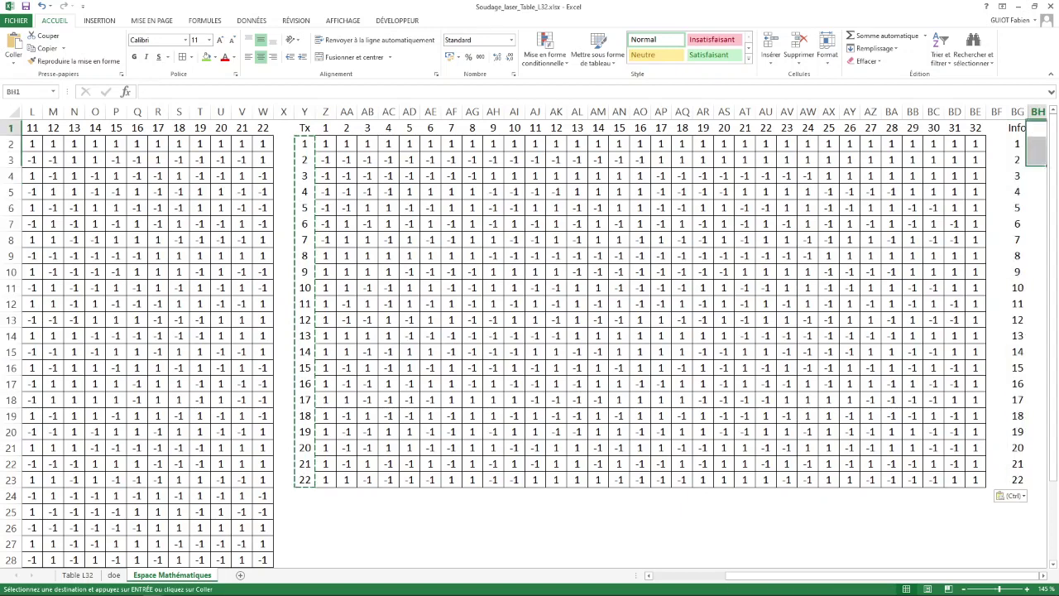
{"action": "right_click", "coordinate": [1039, 128]}
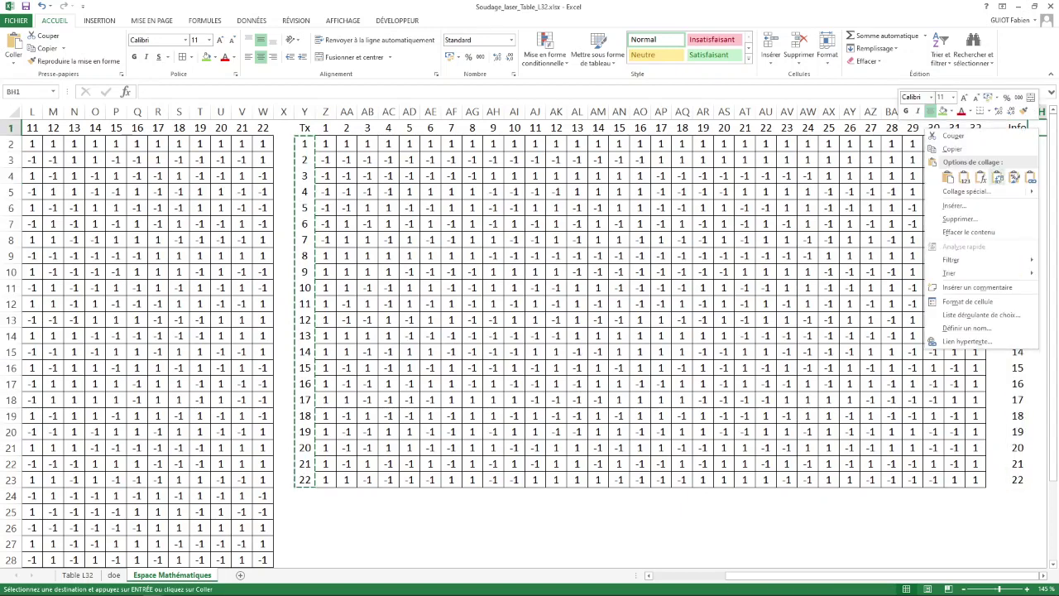
{"action": "left_click", "coordinate": [997, 177]}
Apply all borders to BH2:CC23 and fill the range with the array formula =PRODUITMAT(tx;x)
{"action": "left_click_drag", "start_coordinate": [535, 143], "coordinate": [976, 484]}
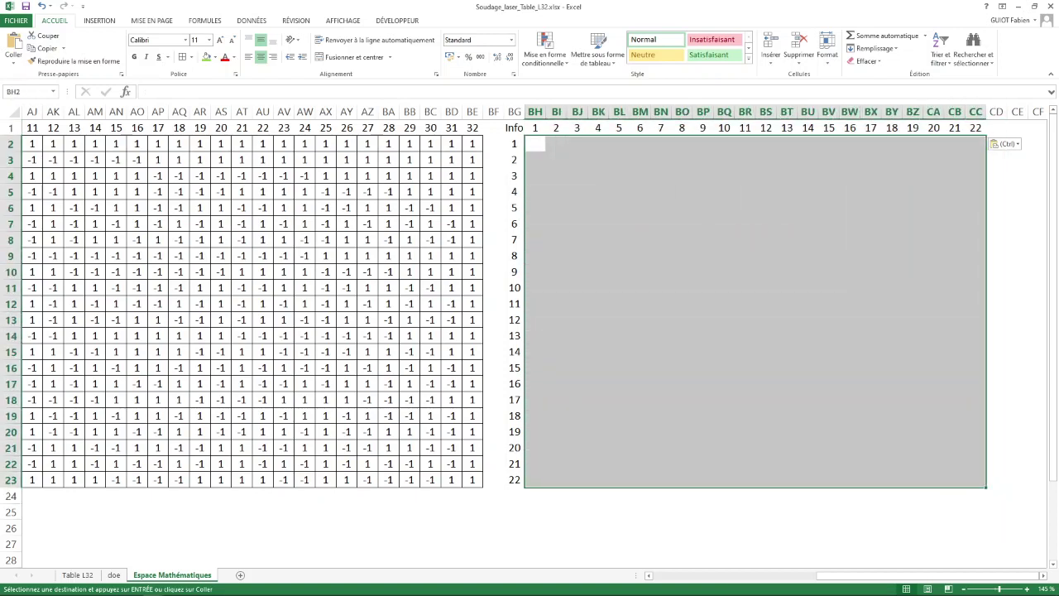
{"action": "left_click", "coordinate": [182, 56]}
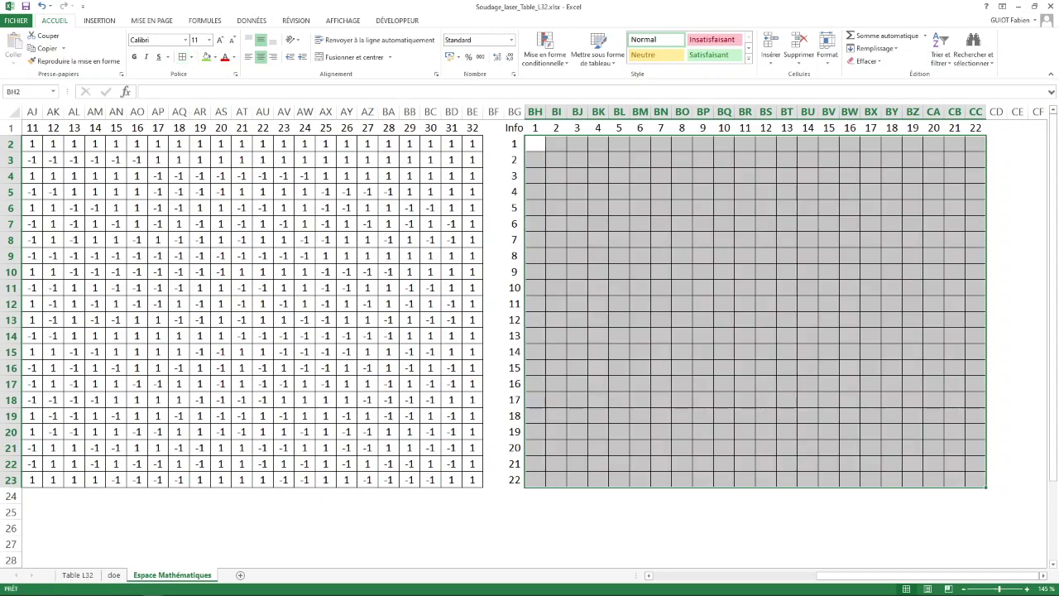
{"action": "type", "text": "="}
{"action": "key", "text": "BackSpace"}
{"action": "type", "text": "="}
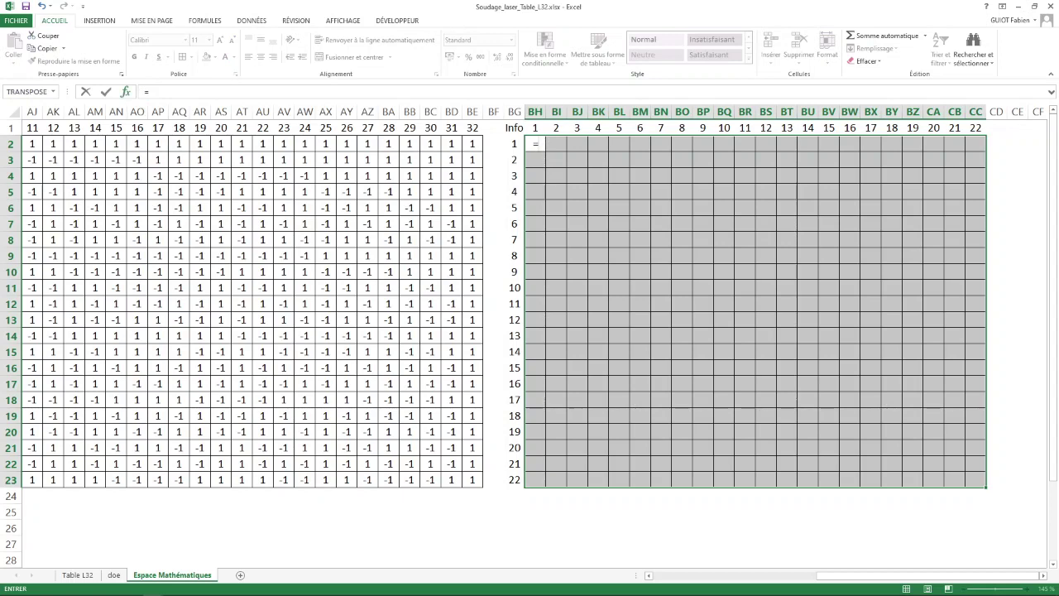
{"action": "left_click", "coordinate": [126, 91]}
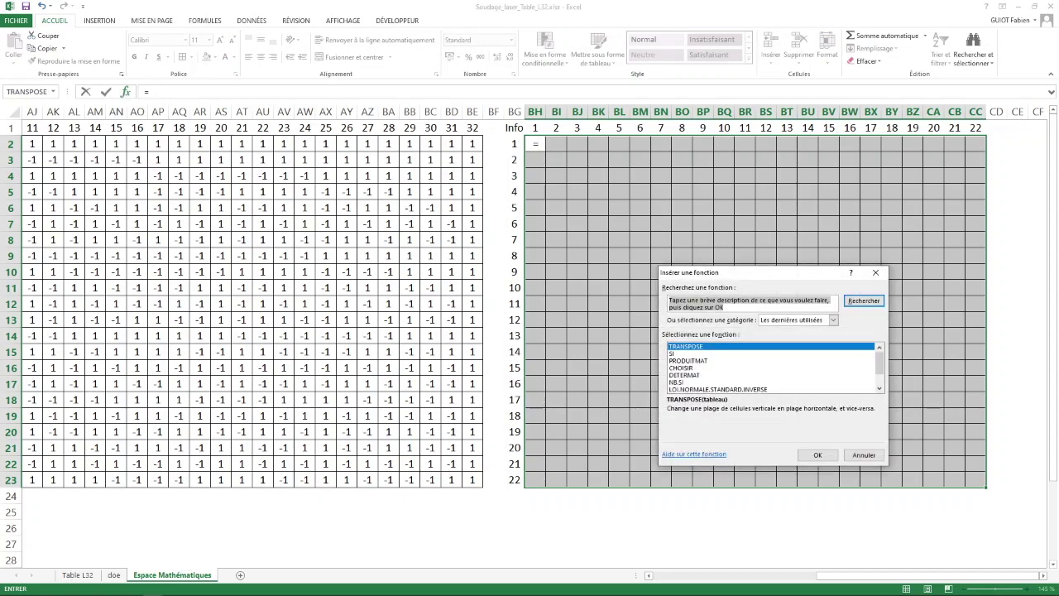
{"action": "left_click", "coordinate": [688, 361]}
{"action": "left_click", "coordinate": [817, 455]}
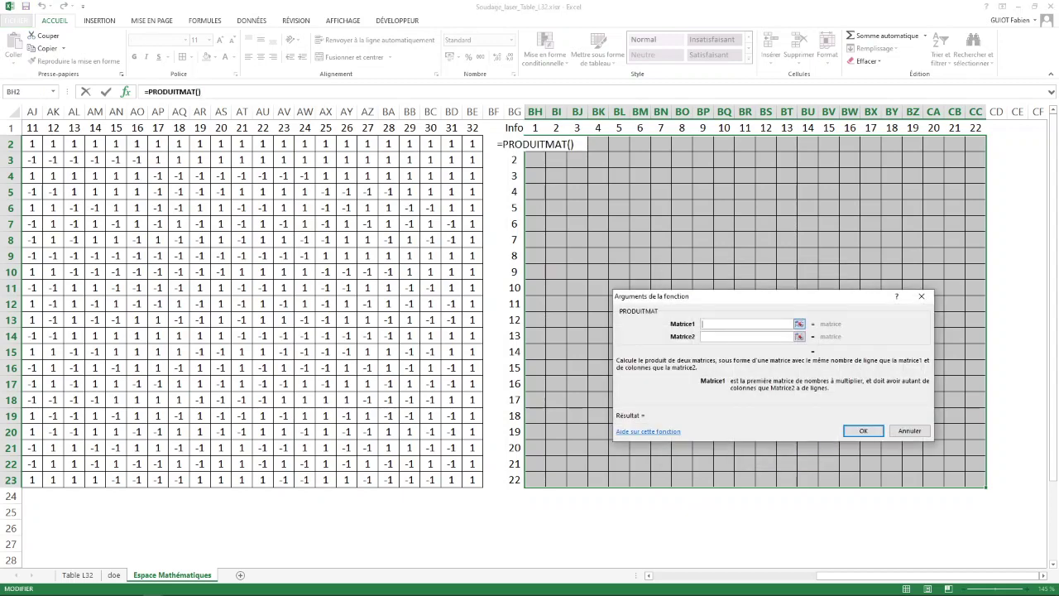
{"action": "type", "text": "tx"}
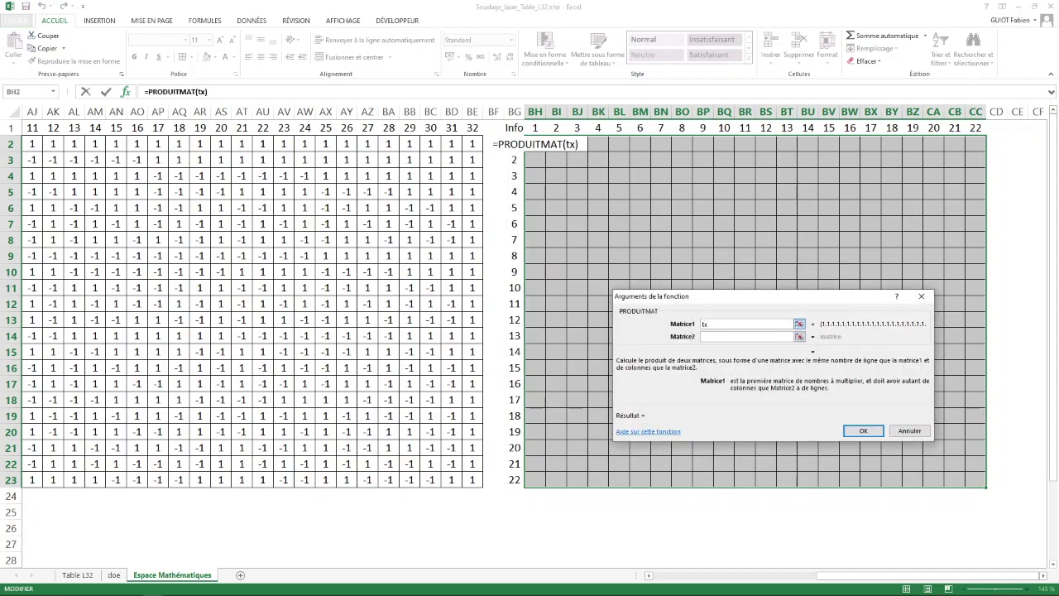
{"action": "key", "text": "Tab"}
{"action": "type", "text": "x"}
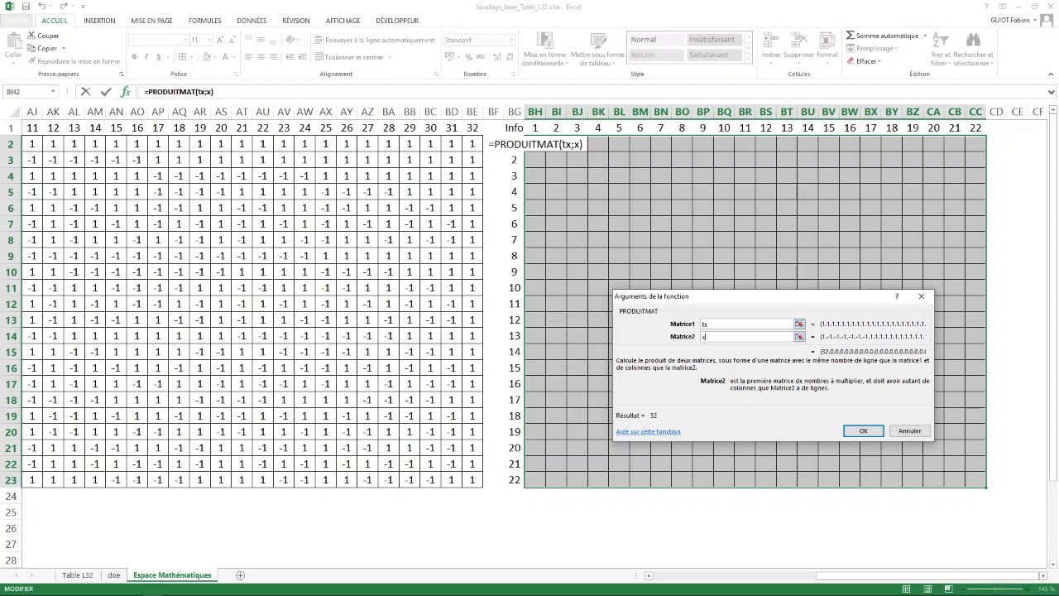
{"action": "key", "text": "ctrl+shift+Return"}
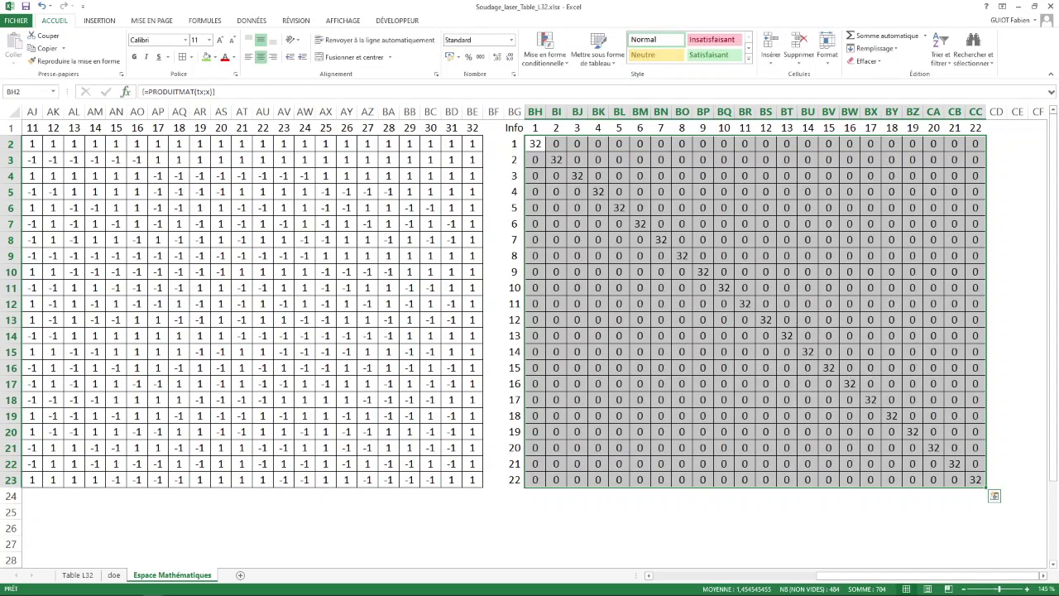
Create a conditional formatting rule on BH2:CC23 for cells whose value is different from 0 (différente de 0)
{"action": "left_click", "coordinate": [544, 48]}
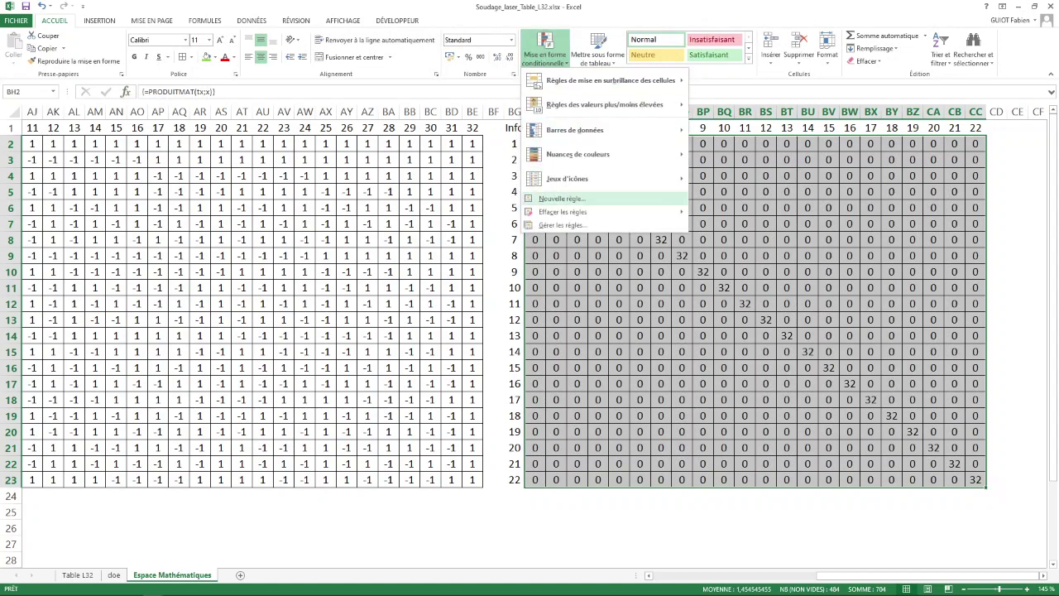
{"action": "left_click", "coordinate": [563, 198]}
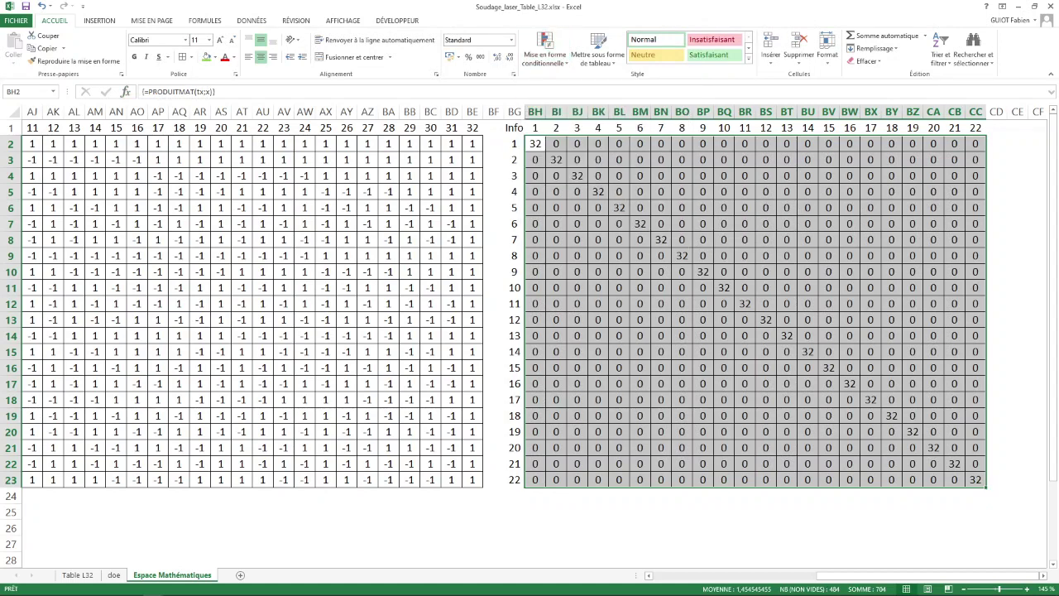
{"action": "left_click", "coordinate": [728, 321]}
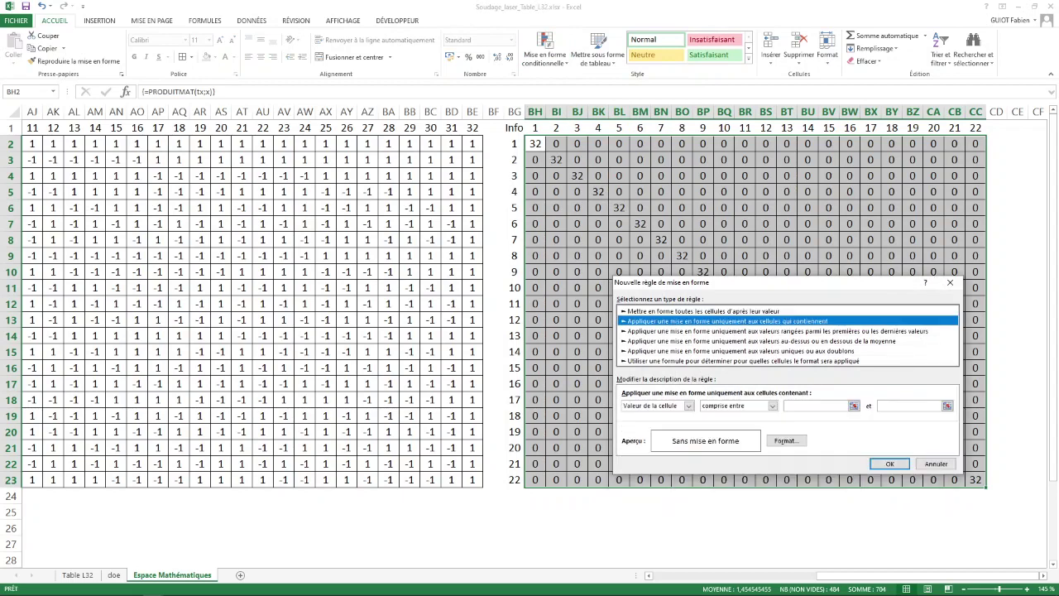
{"action": "left_click", "coordinate": [772, 406]}
{"action": "key", "text": "Down"}
{"action": "key", "text": "Down"}
{"action": "key", "text": "Down"}
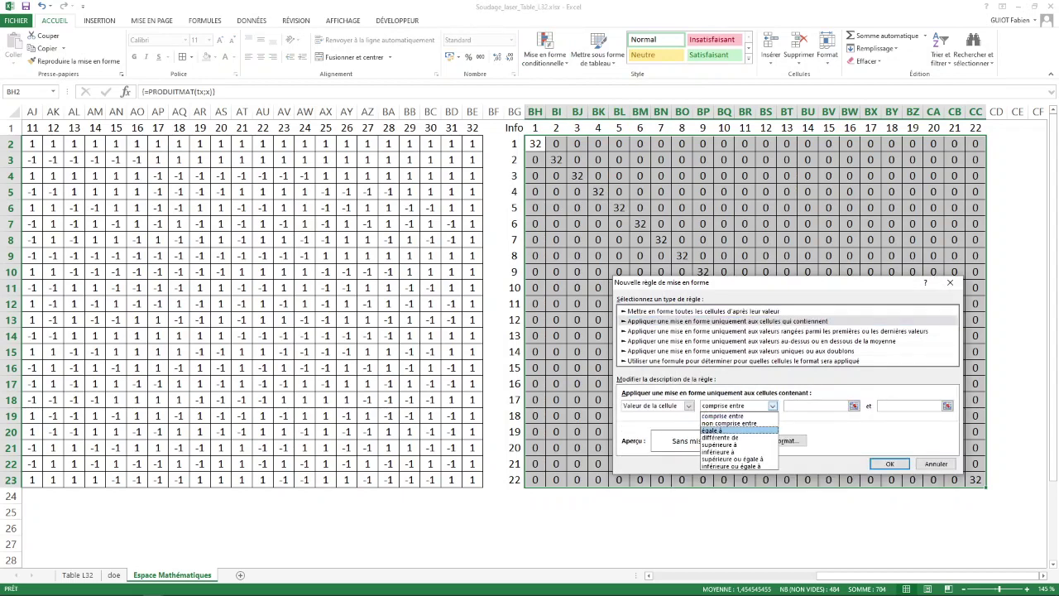
{"action": "key", "text": "Return"}
{"action": "left_click", "coordinate": [827, 406]}
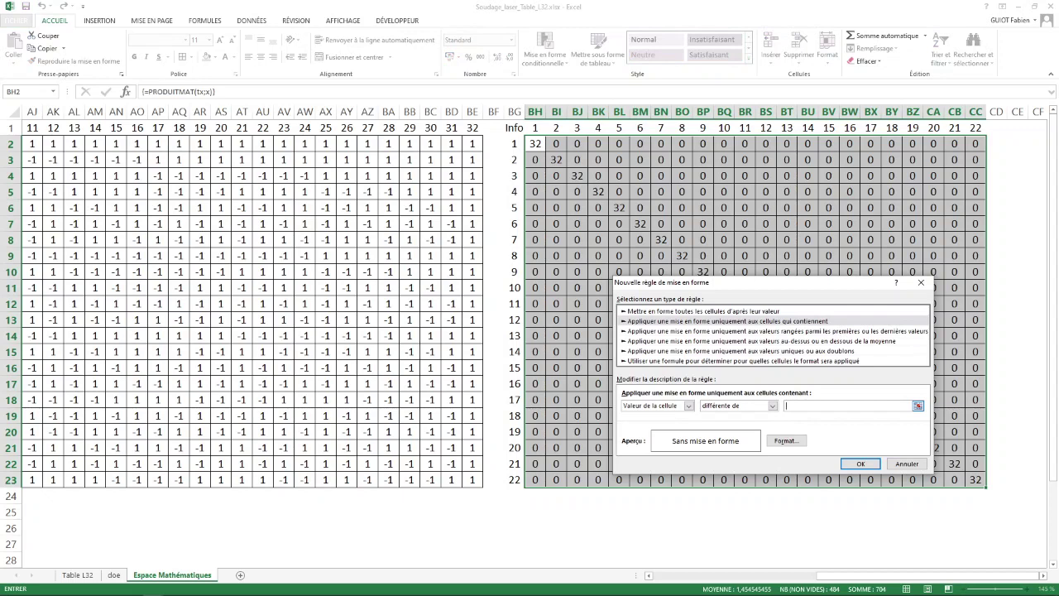
{"action": "type", "text": "0"}
{"action": "key", "text": "Tab"}
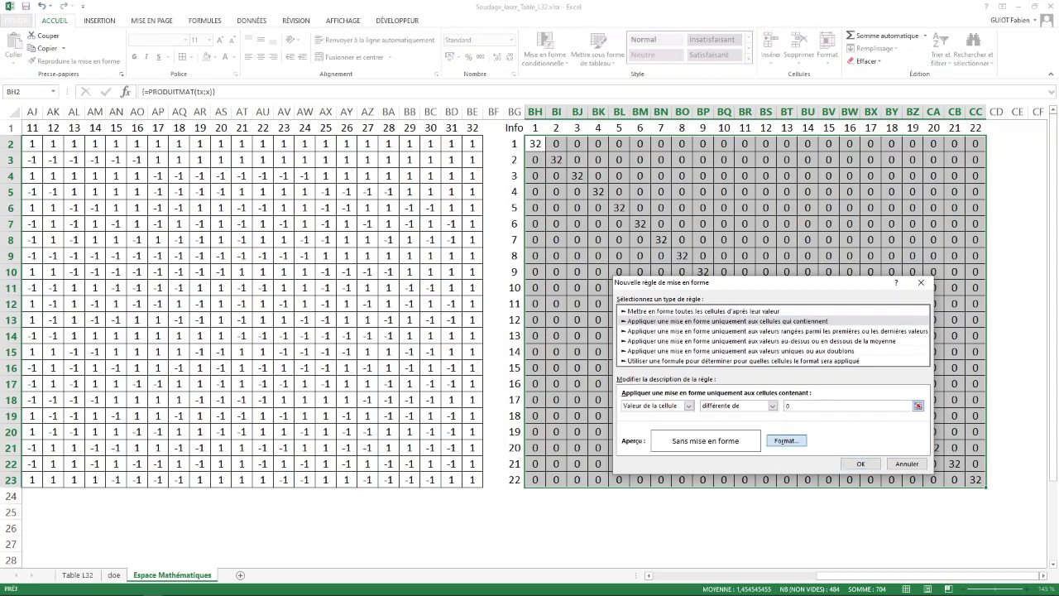
Give the conditional formatting rule a red fill and apply it to the information matrix
{"action": "left_click", "coordinate": [786, 441]}
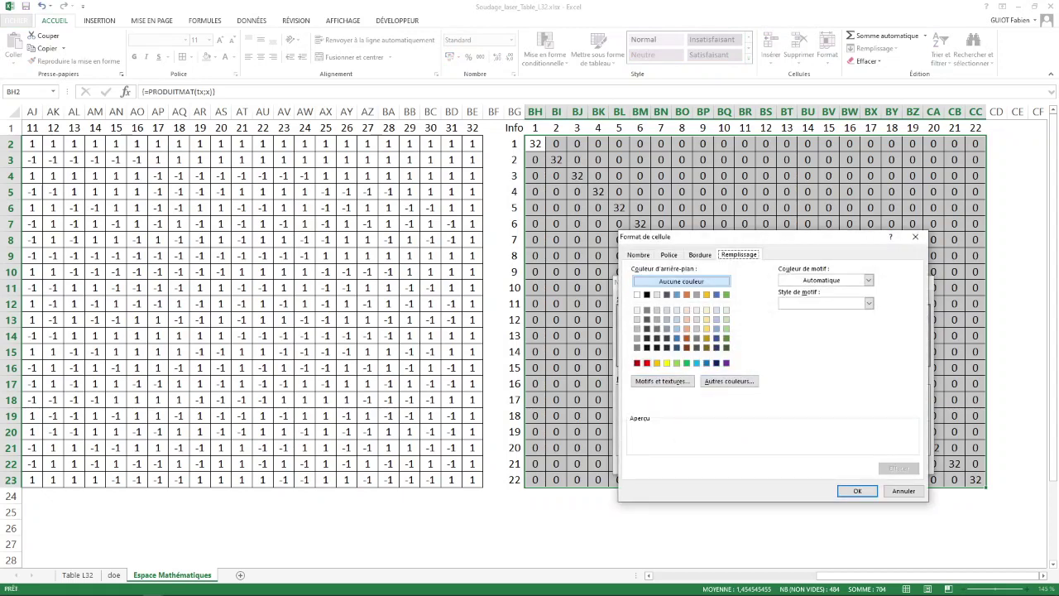
{"action": "left_click", "coordinate": [647, 363]}
{"action": "left_click", "coordinate": [857, 490]}
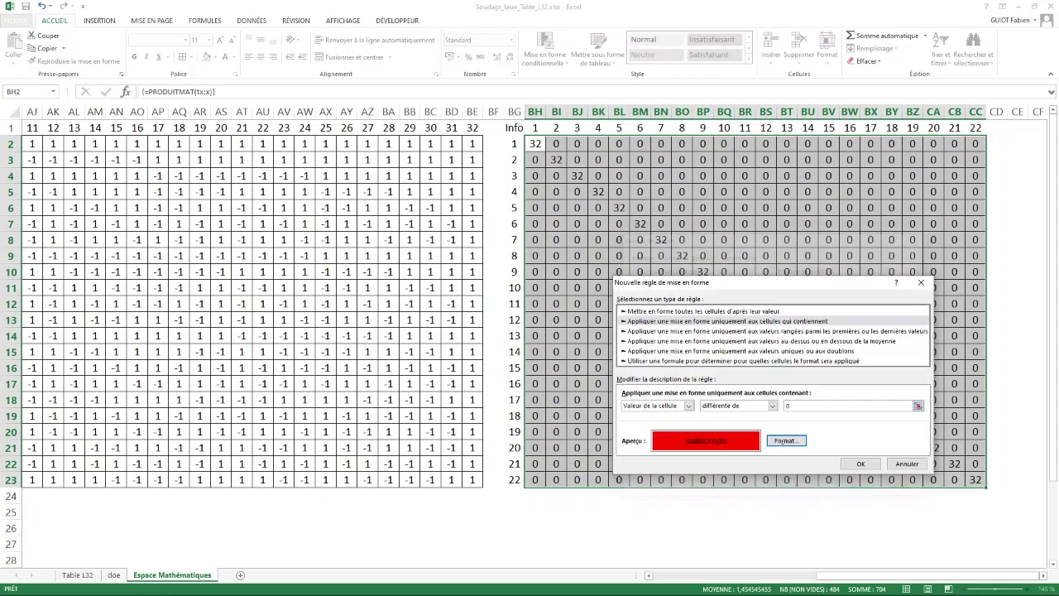
{"action": "left_click", "coordinate": [861, 464]}
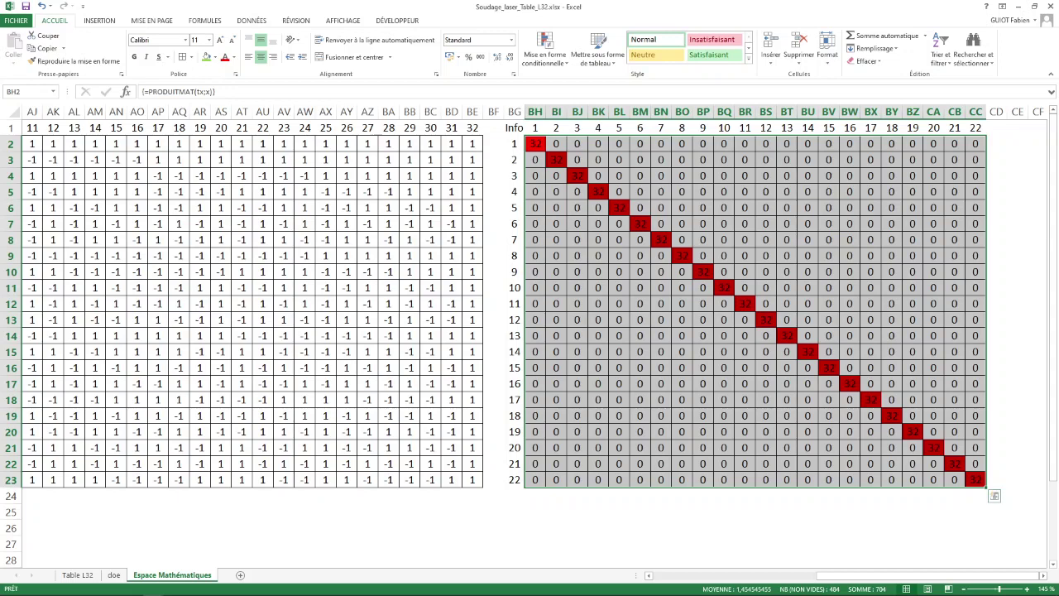
{"action": "left_click", "coordinate": [912, 512]}
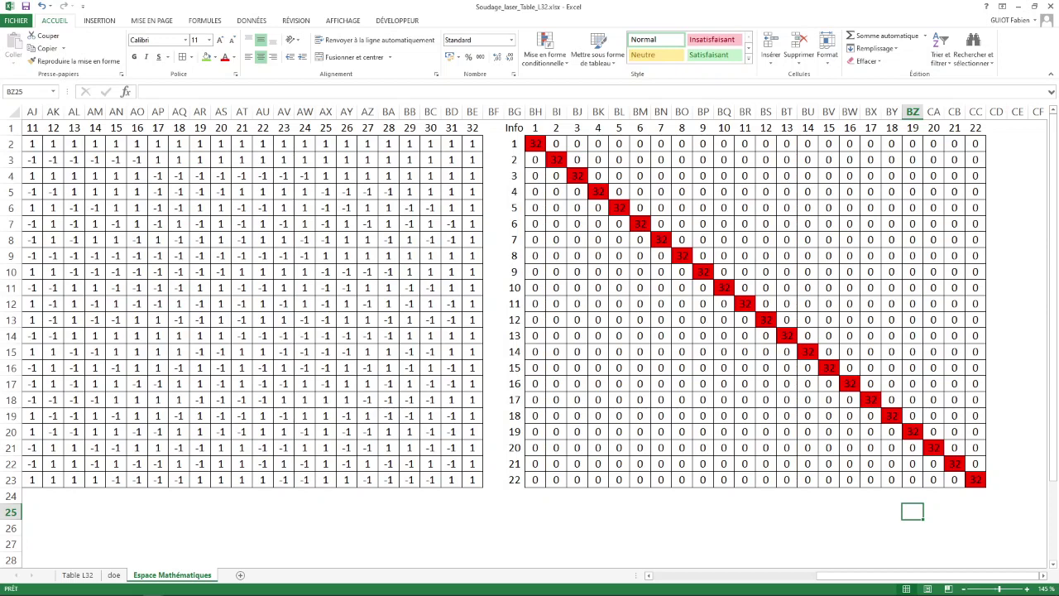
Add a new worksheet after Espace Mathématiques and name it Plan d'expériementations
{"action": "left_click", "coordinate": [240, 575]}
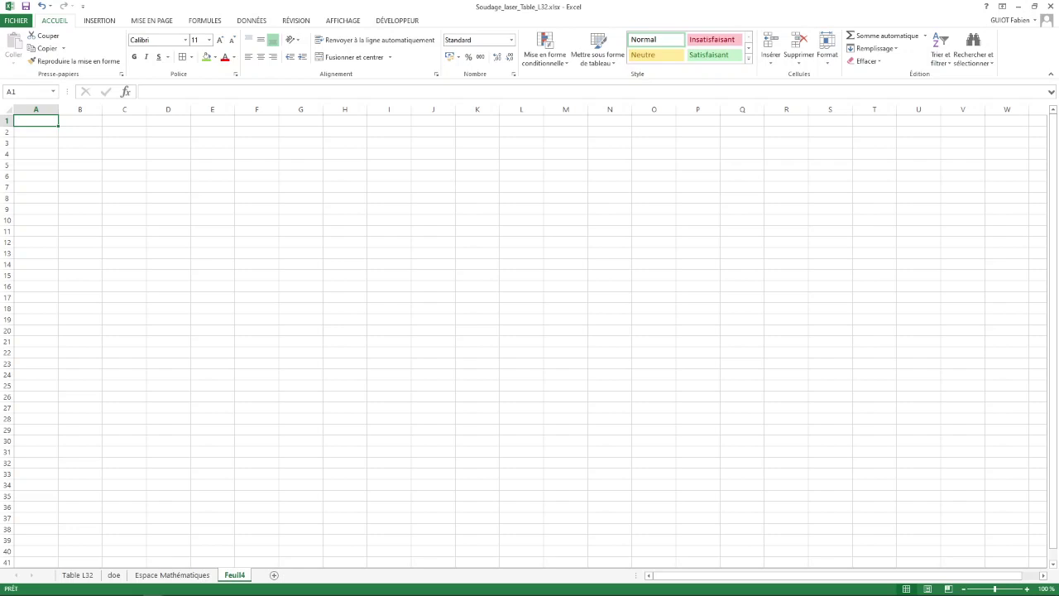
{"action": "right_click", "coordinate": [235, 574]}
{"action": "left_click", "coordinate": [257, 469]}
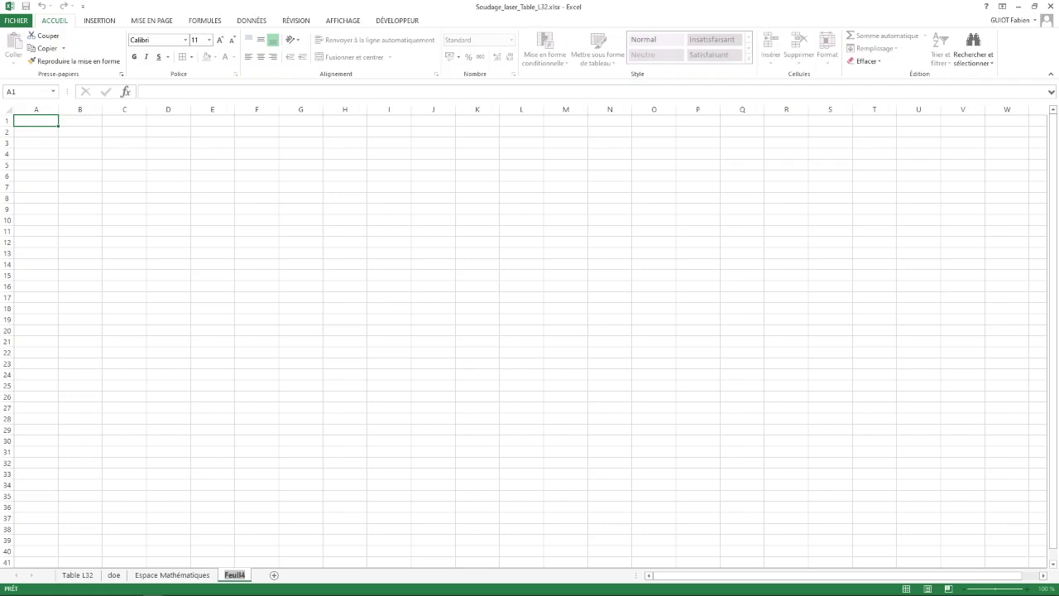
{"action": "type", "text": "Plan d'expérimenta"}
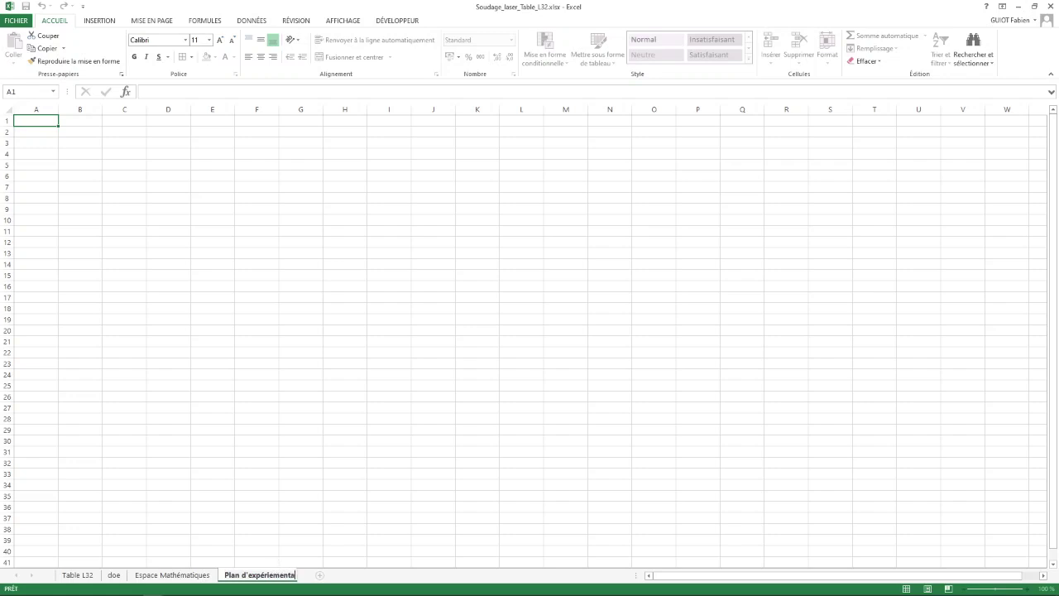
{"action": "type", "text": "tions"}
{"action": "key", "text": "Return"}
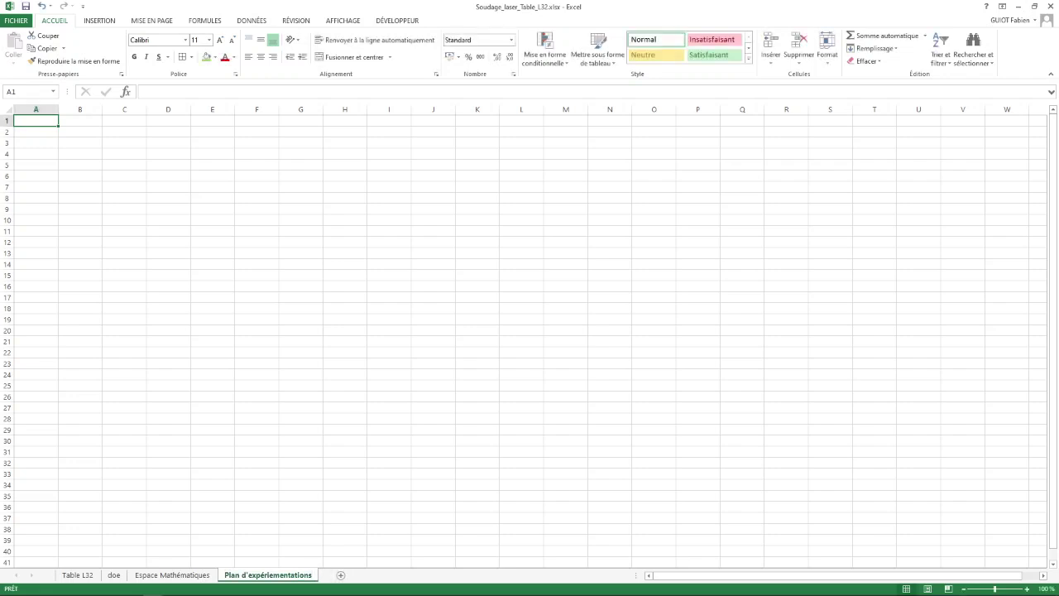
Switch to the Soudage_laser_Table_L8_V1 workbook and copy the header and modality rows A1:H3 from its Plan d'expériementations sheet
{"action": "key", "text": "alt+Tab"}
{"action": "key", "text": "alt+Tab"}
{"action": "key", "text": "alt+Tab"}
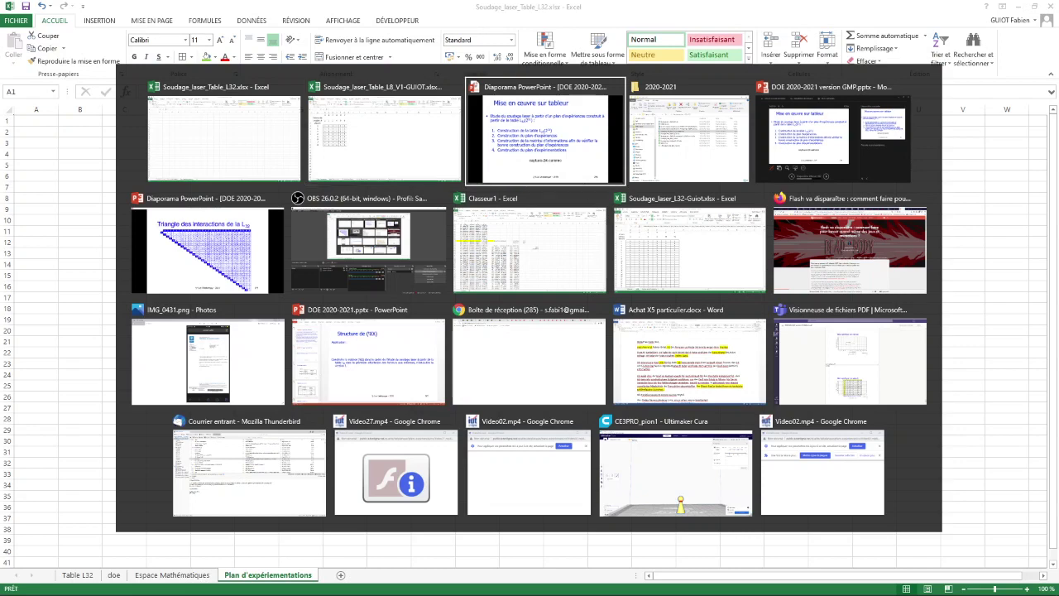
{"action": "key", "text": "alt+Tab"}
{"action": "key", "text": "alt+Tab"}
{"action": "key", "text": "alt+Tab"}
{"action": "key", "text": "alt+Tab"}
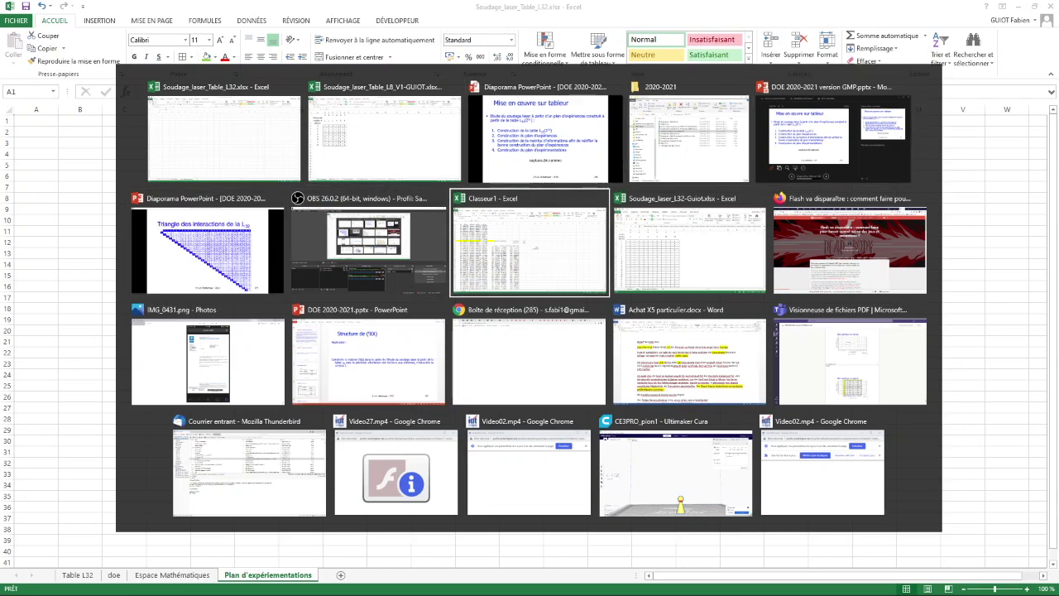
{"action": "key", "text": "alt+Tab"}
{"action": "key", "text": "alt+Tab"}
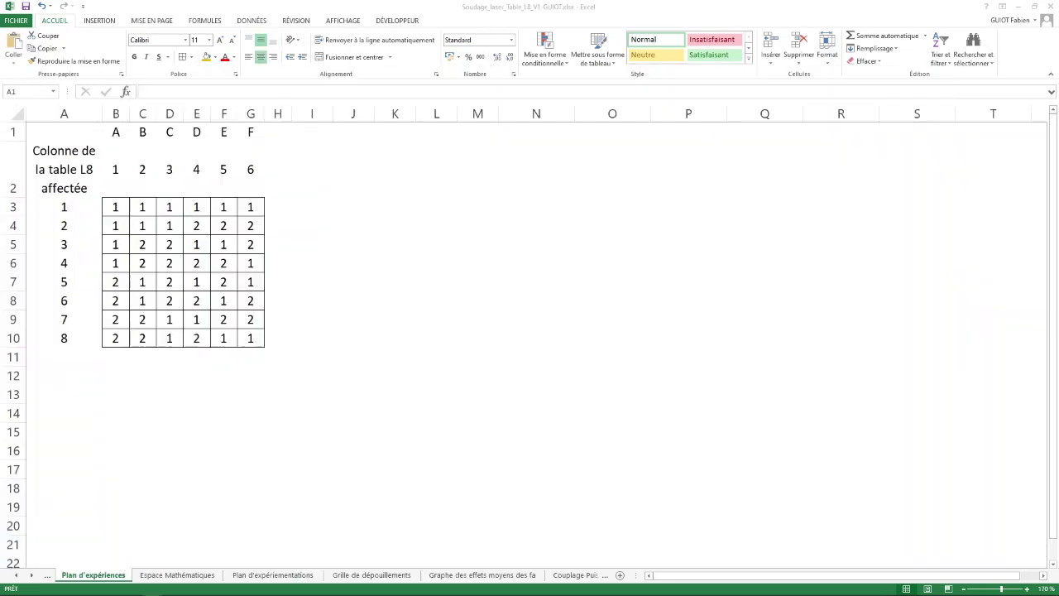
{"action": "left_click", "coordinate": [273, 575]}
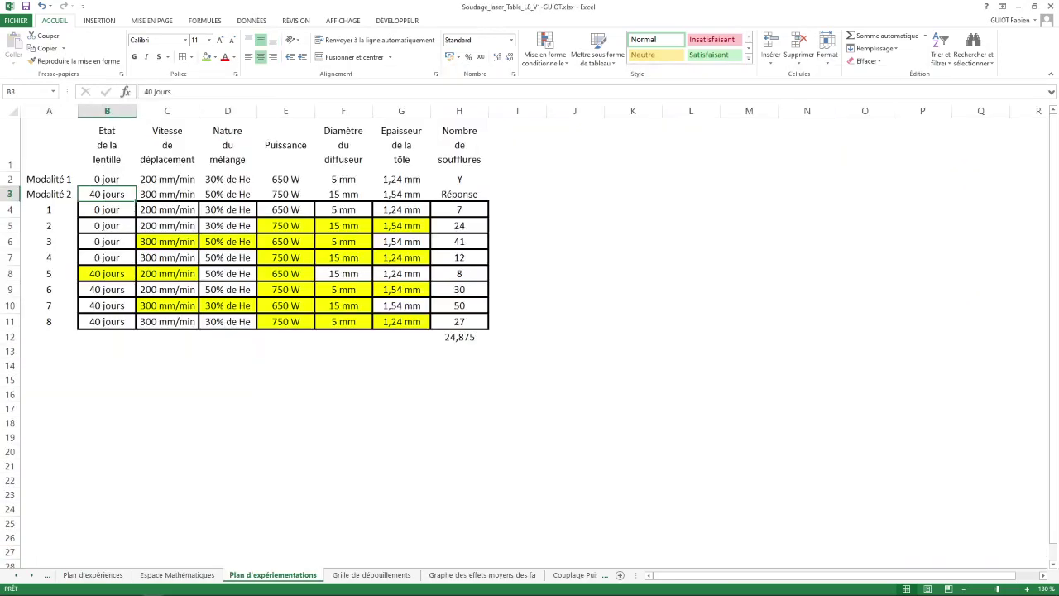
{"action": "left_click_drag", "start_coordinate": [49, 144], "coordinate": [459, 194]}
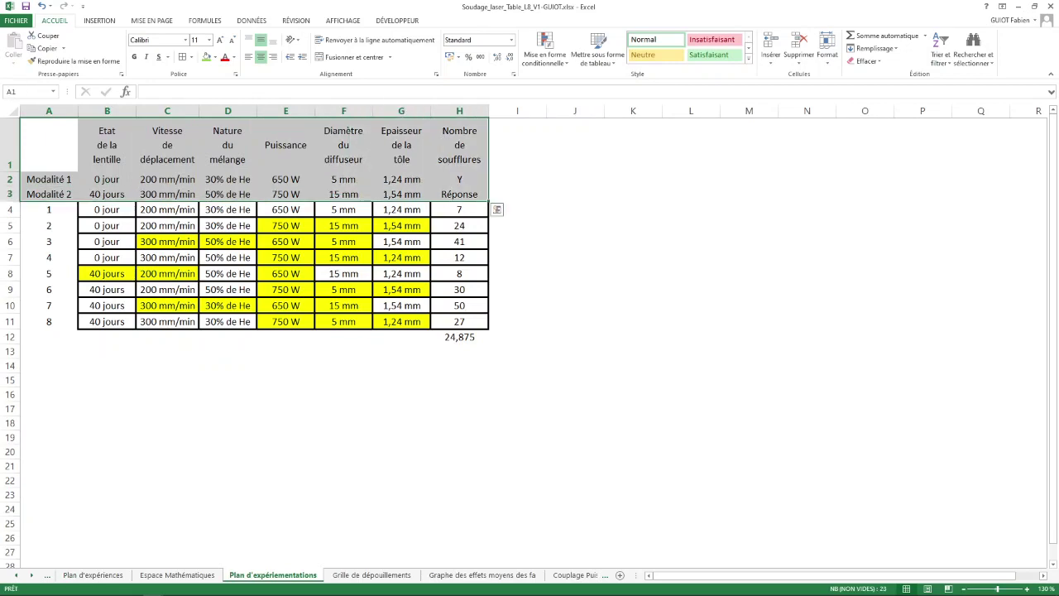
{"action": "key", "text": "ctrl+c"}
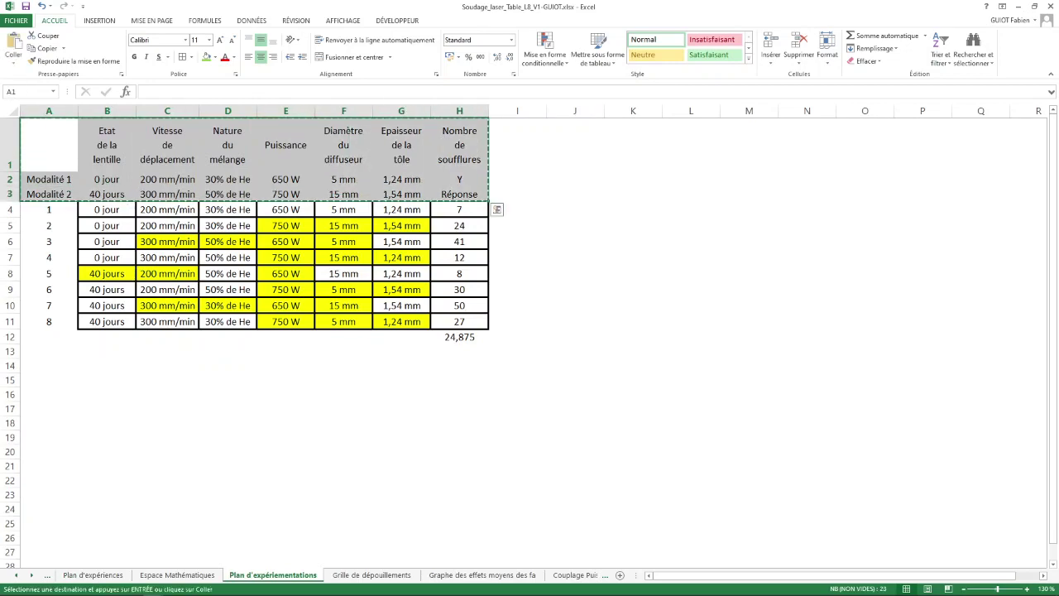
Return to the Soudage_laser_Table_L32 workbook and paste the copied header rows at A1 of the Plan d'expériementations sheet
{"action": "key", "text": "alt+Tab"}
{"action": "key", "text": "alt+Tab"}
{"action": "key", "text": "alt+Tab"}
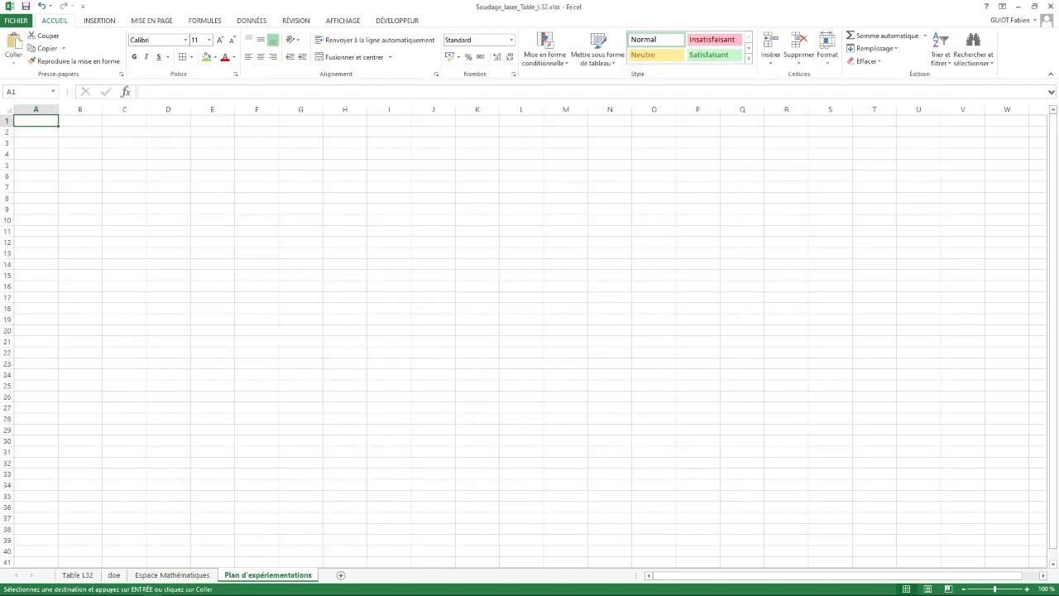
{"action": "key", "text": "ctrl+v"}
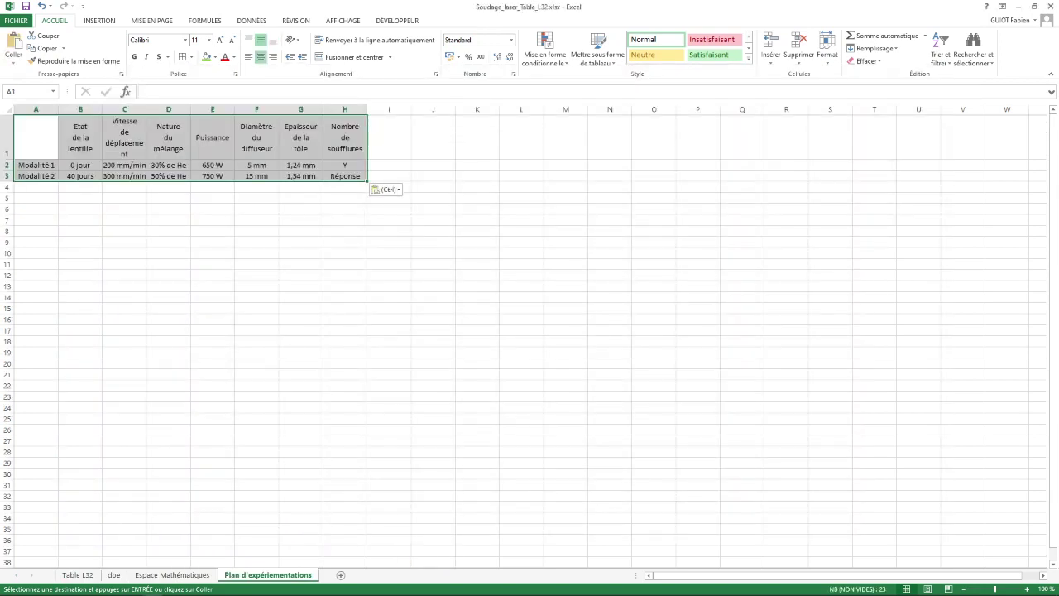
Number the trials from 1 to 32 down A4:A35 as a filled series
{"action": "left_click", "coordinate": [36, 187]}
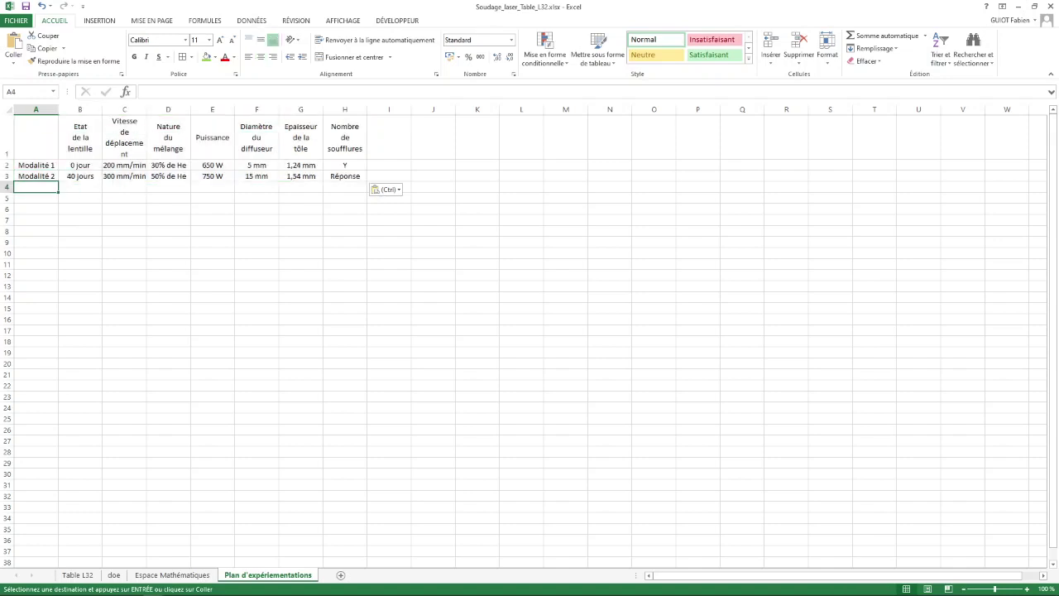
{"action": "type", "text": "1"}
{"action": "key", "text": "Return"}
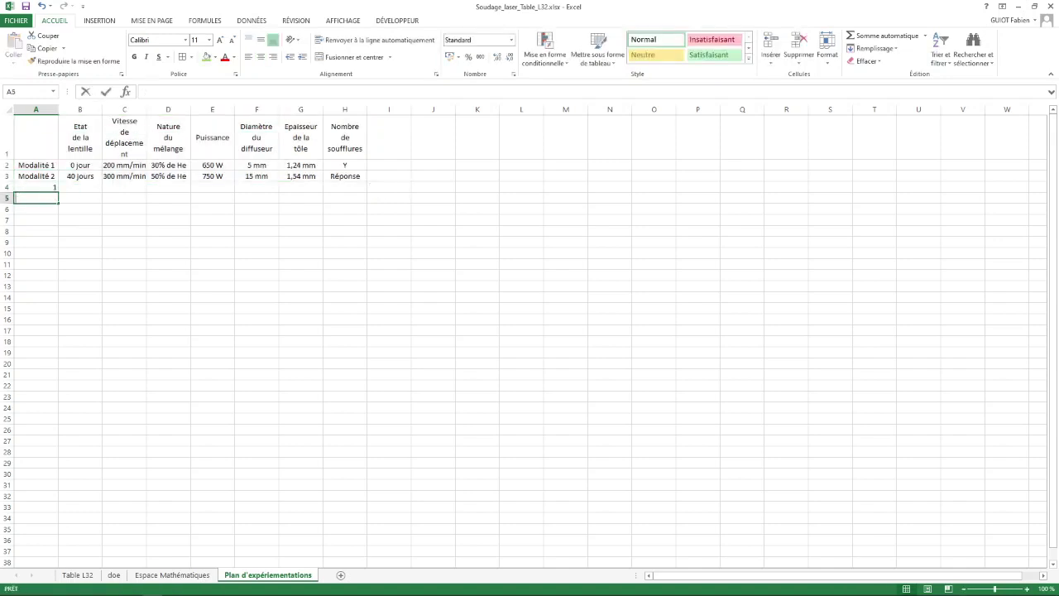
{"action": "type", "text": "2"}
{"action": "key", "text": "Up"}
{"action": "key", "text": "shift+Down"}
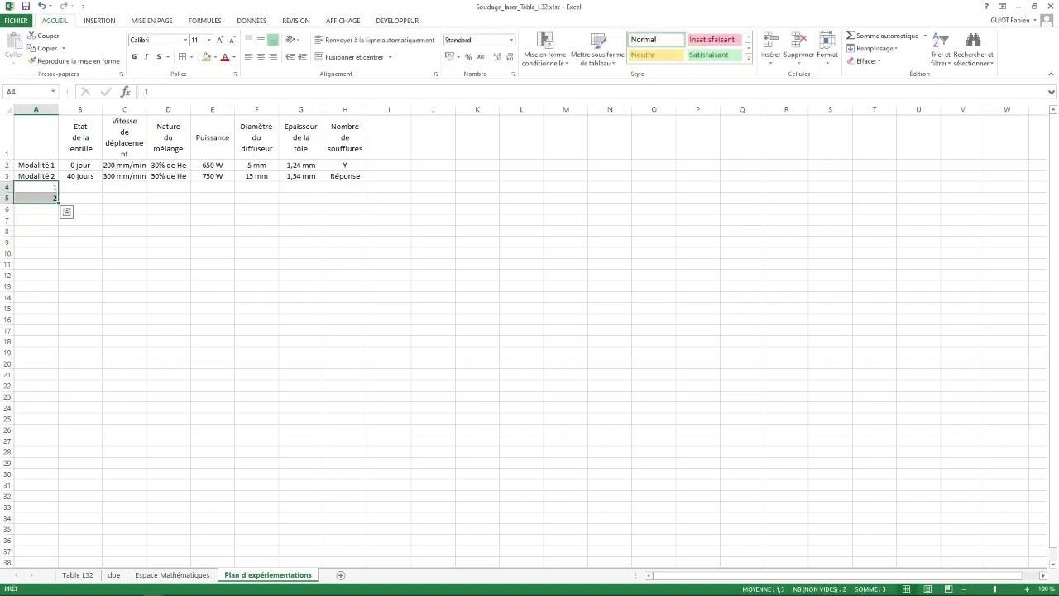
{"action": "left_click_drag", "start_coordinate": [58, 203], "coordinate": [58, 529]}
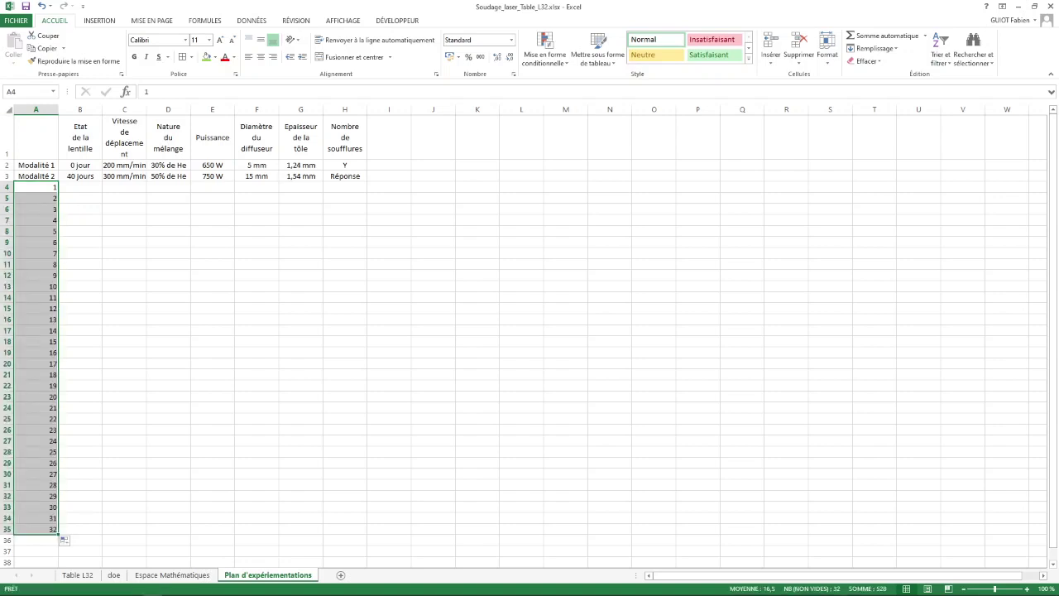
Centre all cells of the sheet vertically and horizontally, and hide the sheet's gridlines
{"action": "left_click", "coordinate": [10, 110]}
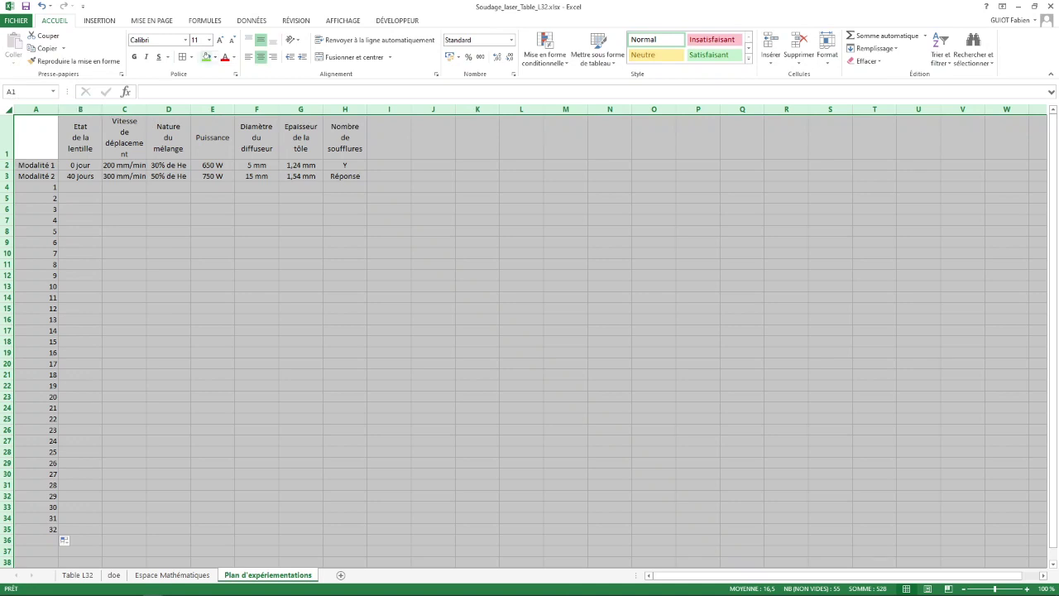
{"action": "left_click", "coordinate": [273, 40]}
{"action": "left_click", "coordinate": [261, 40]}
{"action": "left_click", "coordinate": [260, 56]}
{"action": "left_click", "coordinate": [261, 57]}
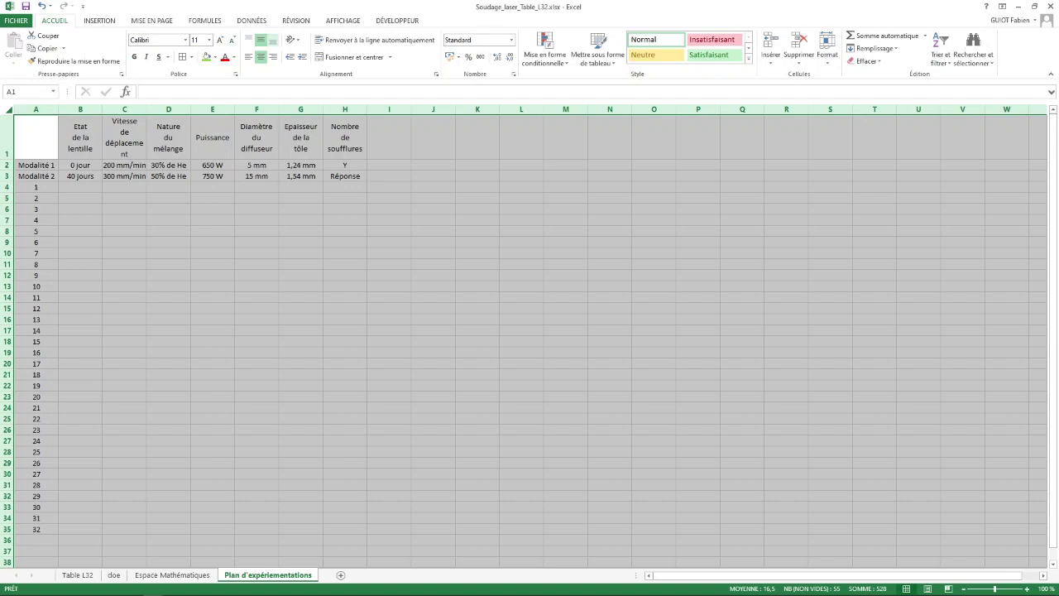
{"action": "left_click", "coordinate": [343, 21]}
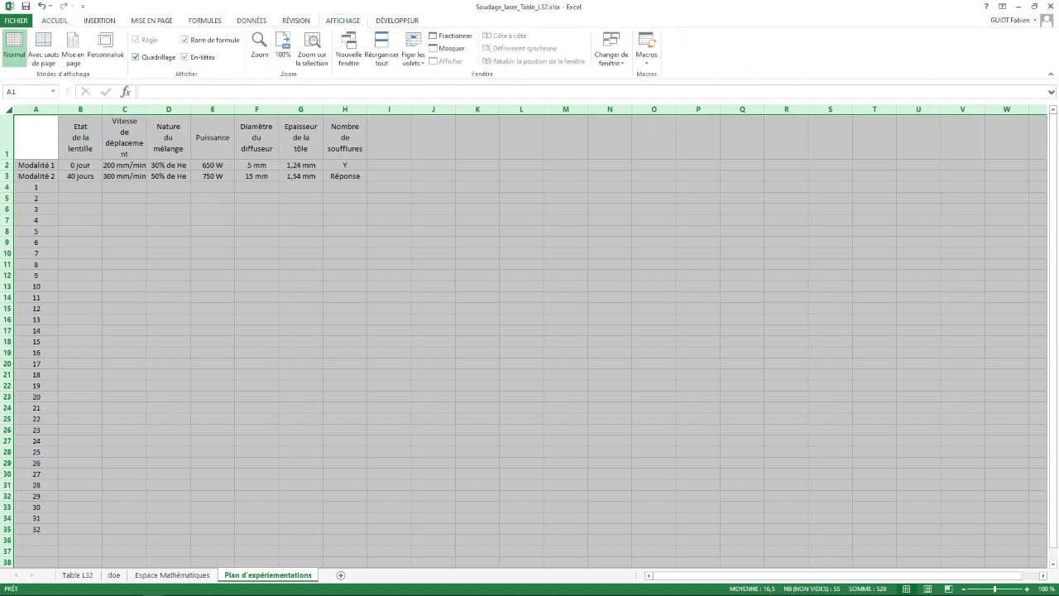
{"action": "left_click", "coordinate": [135, 57]}
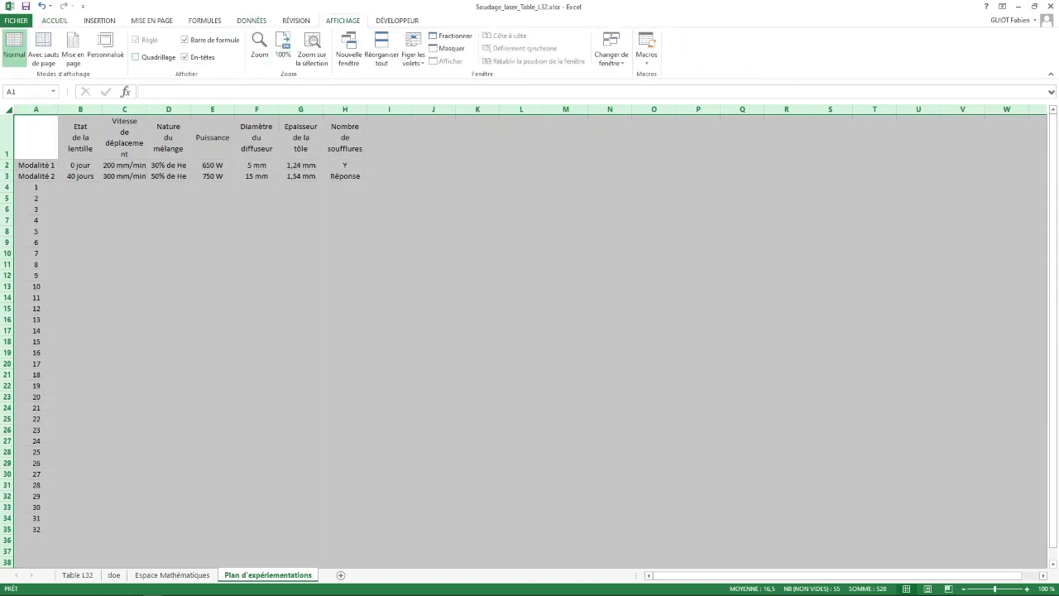
Apply all borders to the trial table range B4:H35
{"action": "left_click", "coordinate": [55, 20]}
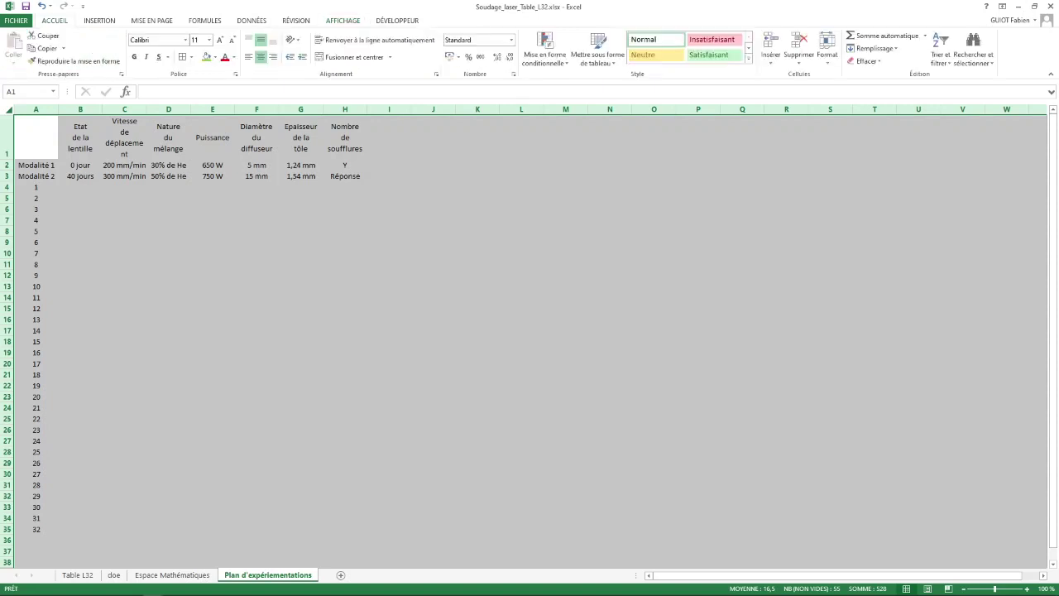
{"action": "left_click", "coordinate": [80, 187]}
{"action": "left_click_drag", "start_coordinate": [81, 187], "coordinate": [356, 529]}
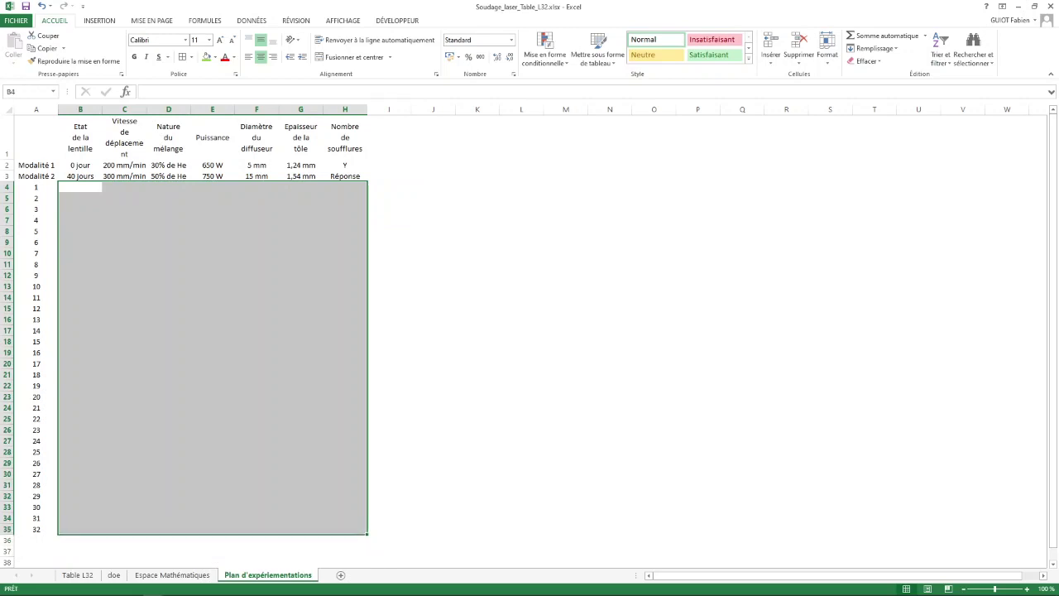
{"action": "left_click", "coordinate": [182, 57]}
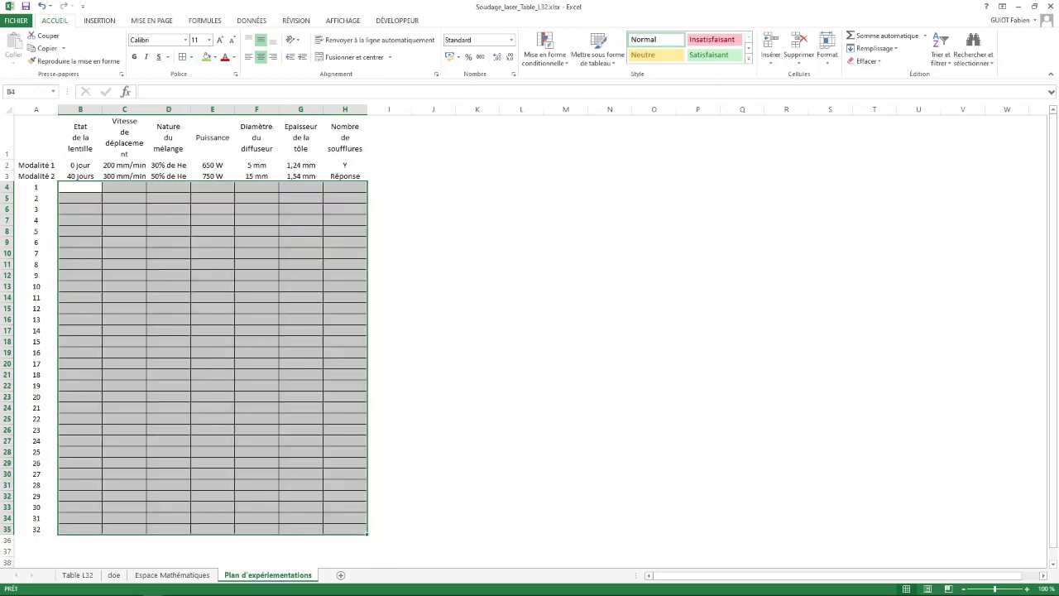
Start a SI function in B4 with the logical test doe!B3=1
{"action": "left_click", "coordinate": [80, 187]}
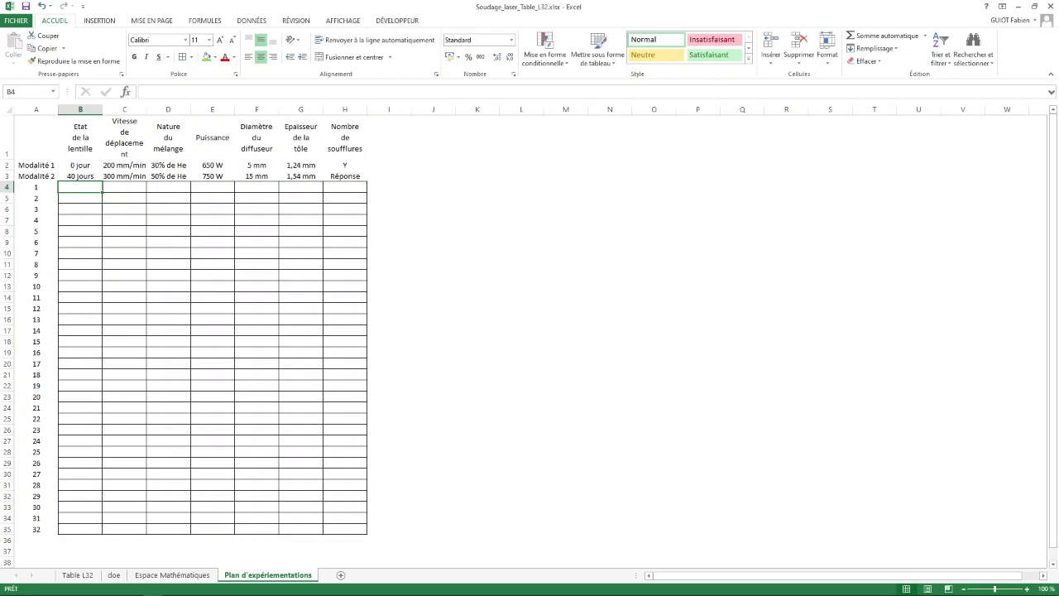
{"action": "type", "text": "="}
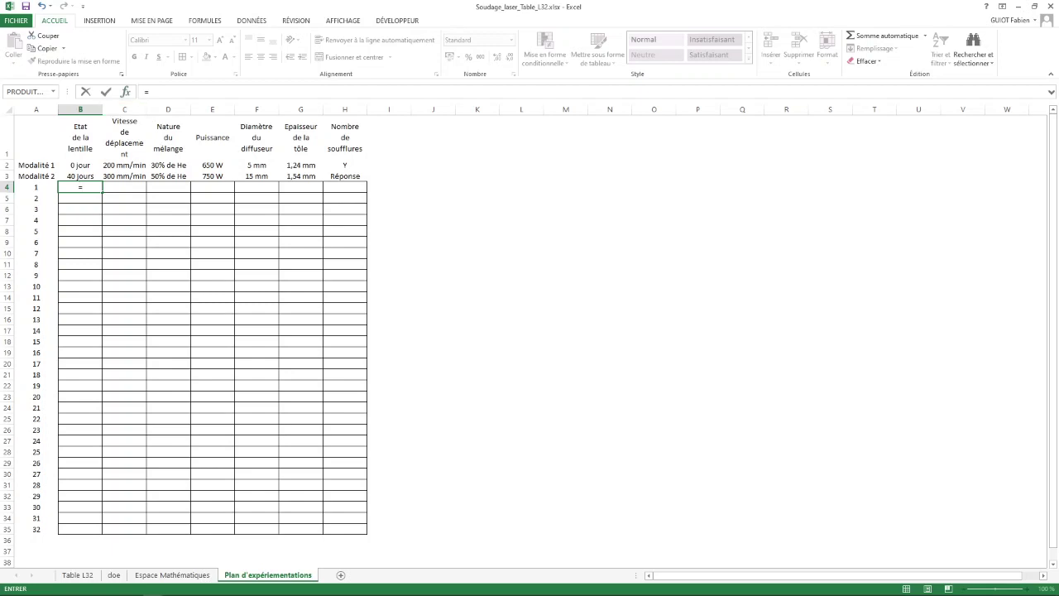
{"action": "left_click", "coordinate": [125, 92]}
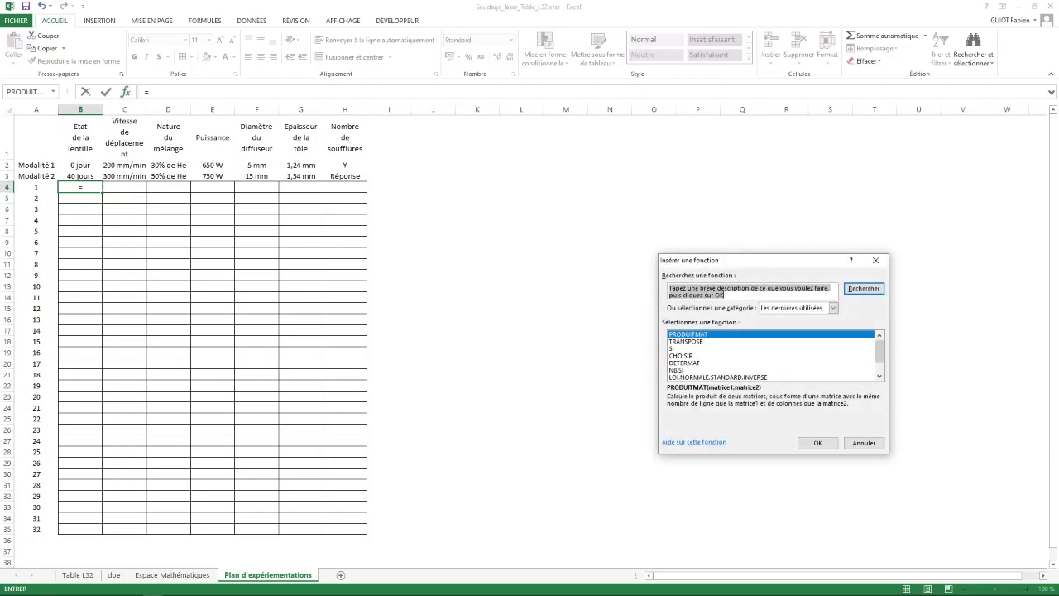
{"action": "left_click", "coordinate": [672, 348]}
{"action": "left_click", "coordinate": [817, 442]}
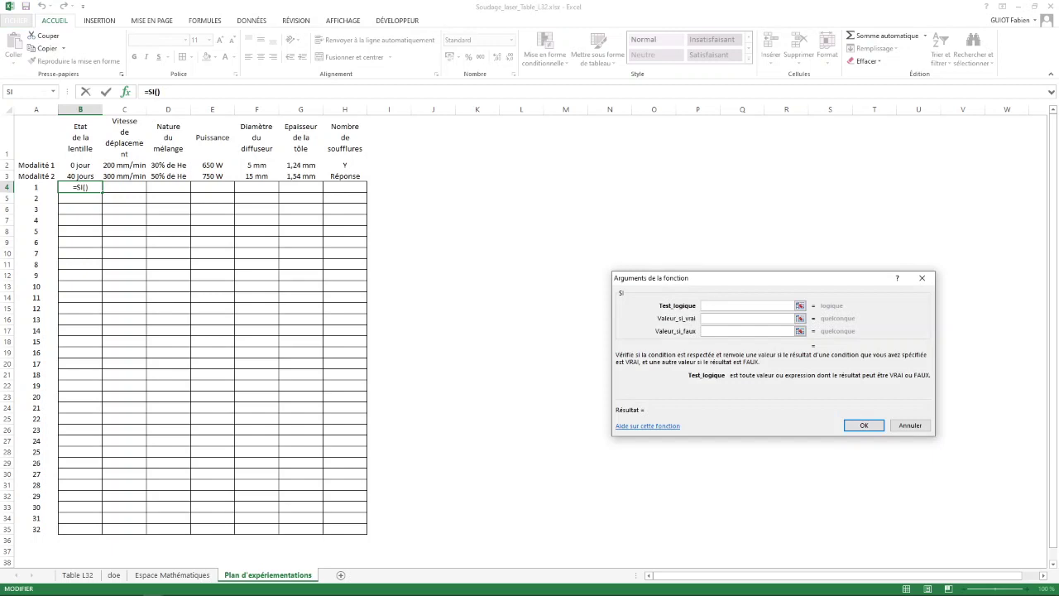
{"action": "left_click", "coordinate": [114, 574]}
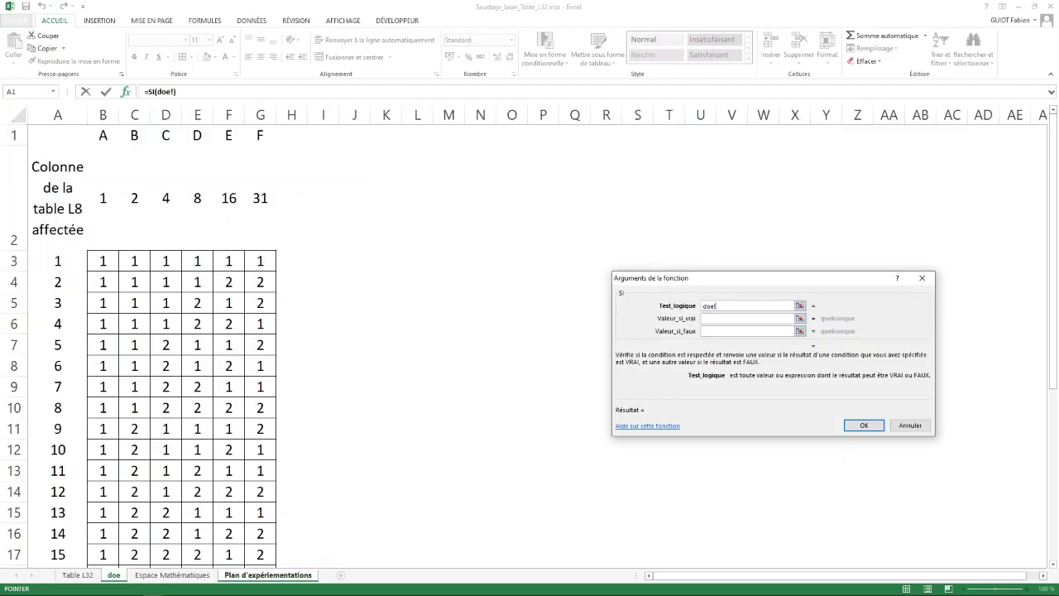
{"action": "left_click", "coordinate": [103, 260]}
{"action": "type", "text": "=1"}
Complete the SI function in B4 with B$2 as the value if true and B$3 as the value if false
{"action": "left_click", "coordinate": [748, 319]}
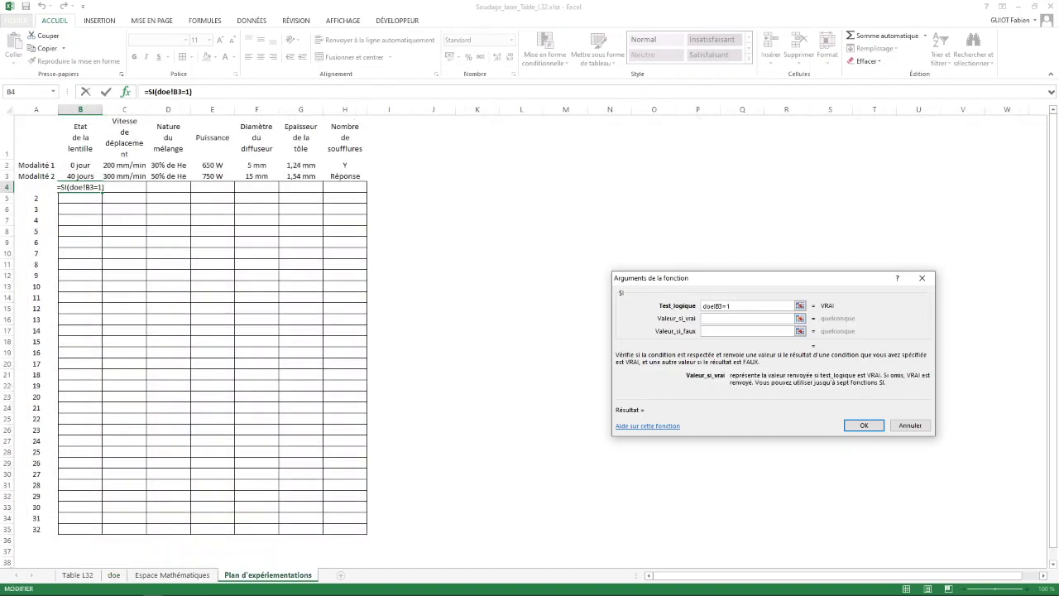
{"action": "left_click", "coordinate": [81, 164]}
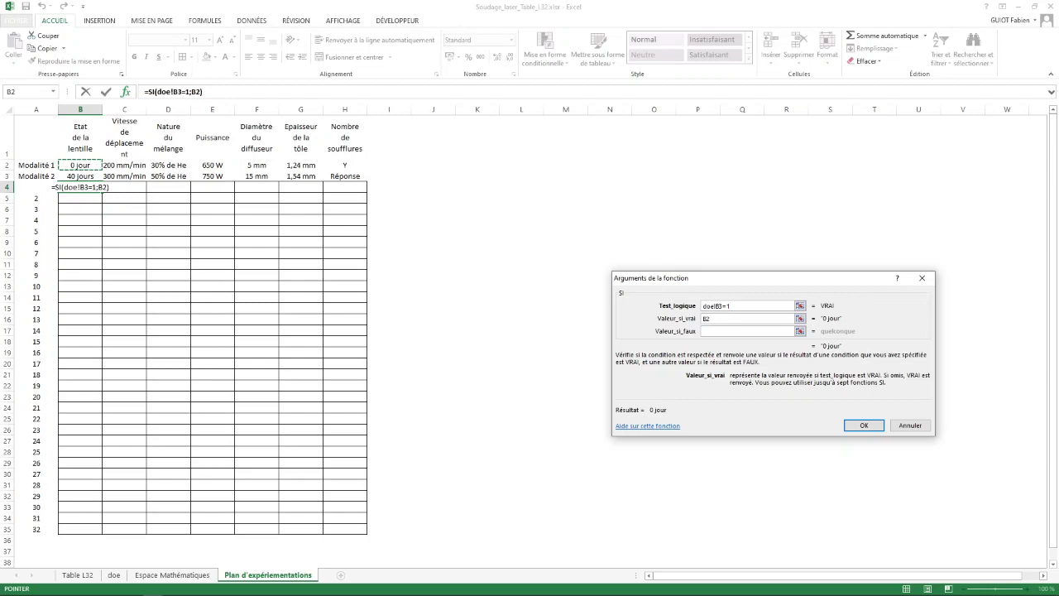
{"action": "key", "text": "F4"}
{"action": "key", "text": "F4"}
{"action": "key", "text": "F4"}
{"action": "key", "text": "F4"}
{"action": "key", "text": "F4"}
{"action": "key", "text": "F4"}
{"action": "left_click", "coordinate": [745, 330]}
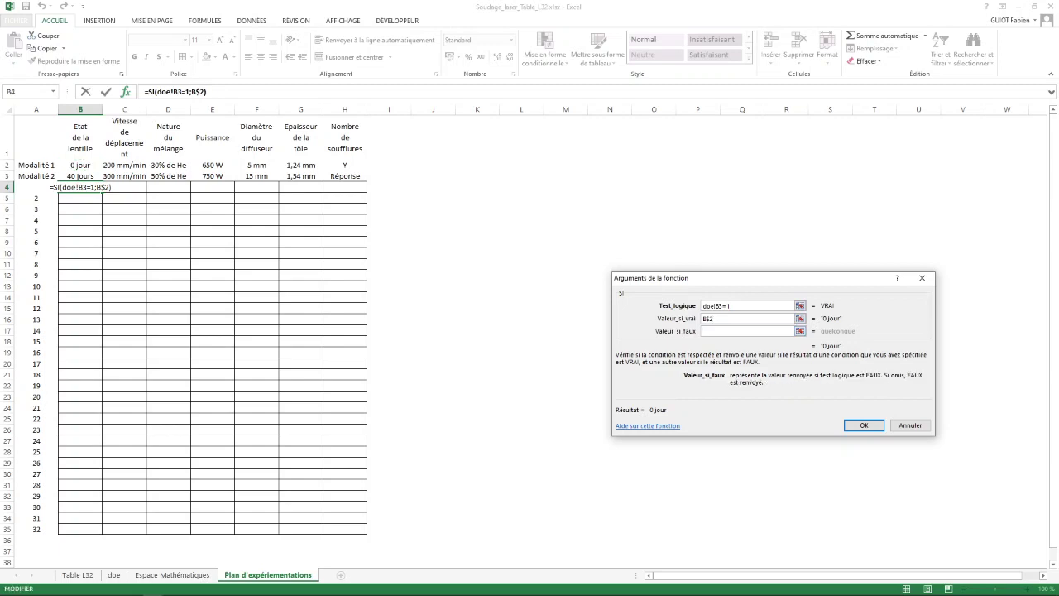
{"action": "left_click", "coordinate": [80, 176]}
{"action": "key", "text": "F4"}
{"action": "key", "text": "F4"}
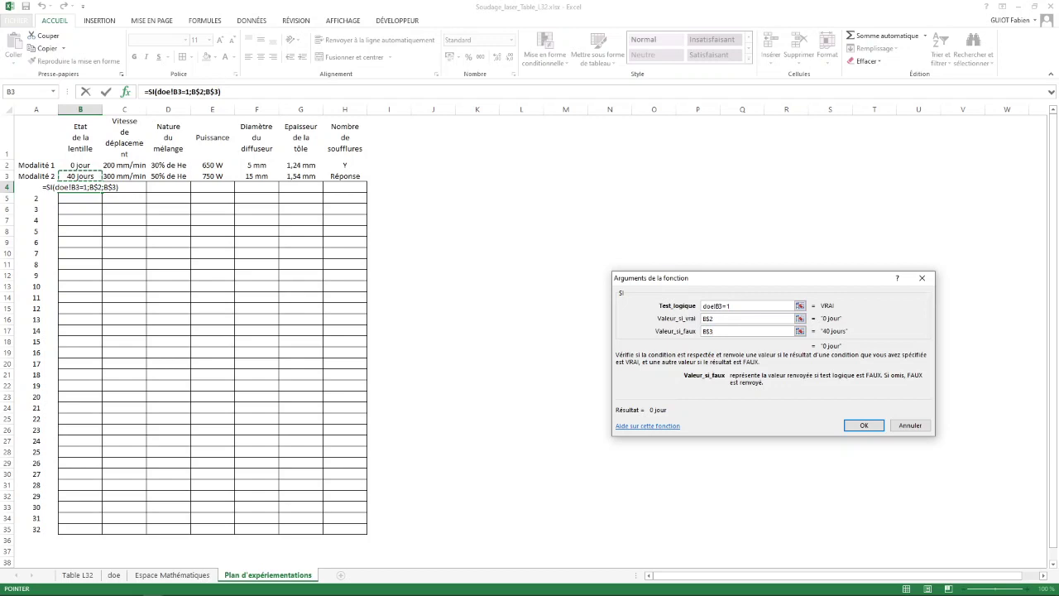
{"action": "left_click", "coordinate": [863, 424]}
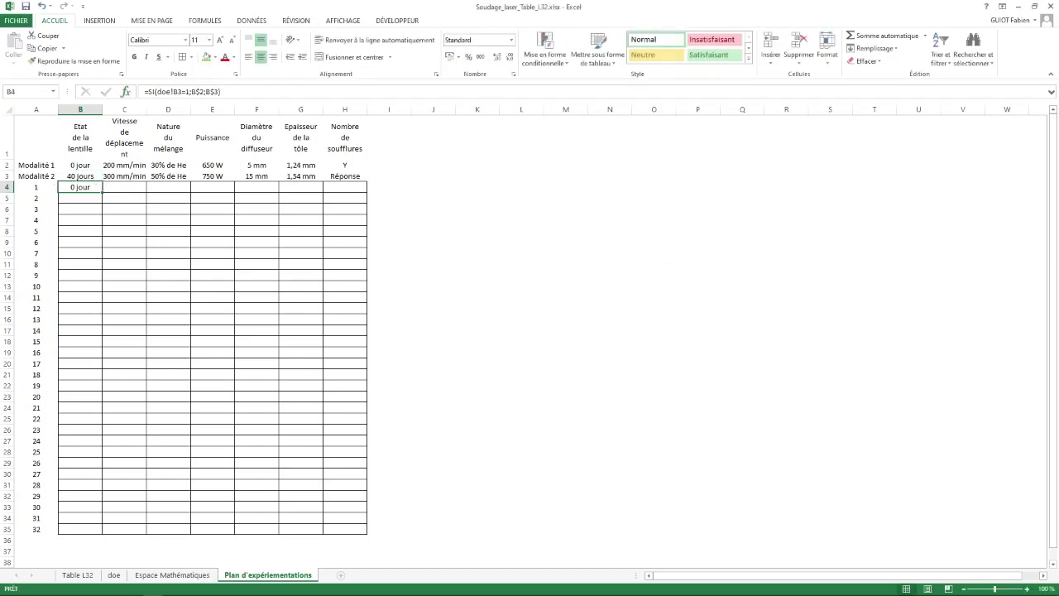
Fill the B4 formula across to G4 and down to row 35 for all 32 trials
{"action": "left_click_drag", "start_coordinate": [102, 192], "coordinate": [304, 189]}
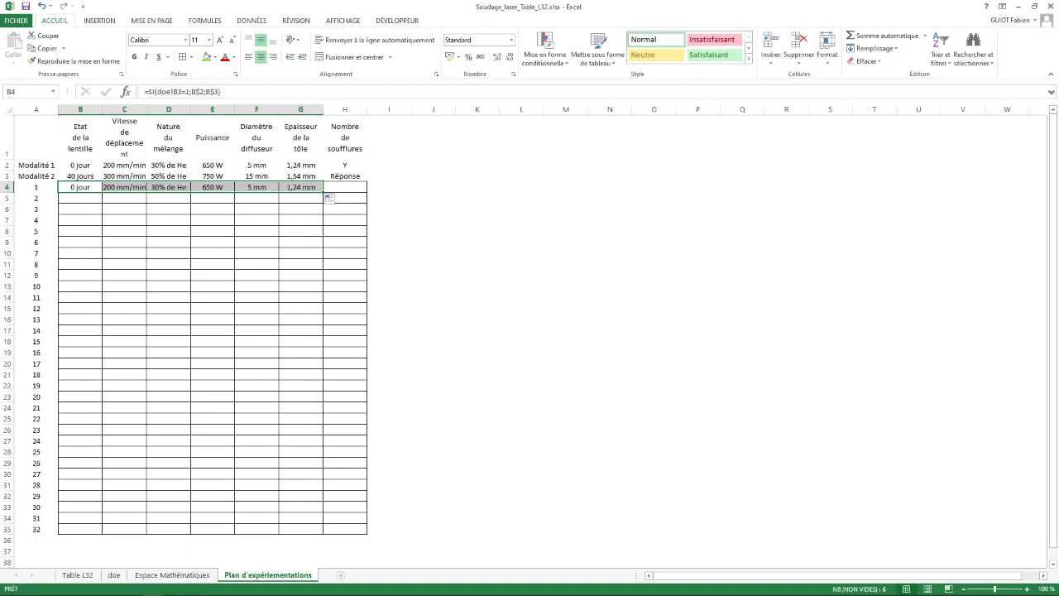
{"action": "double_click", "coordinate": [323, 192]}
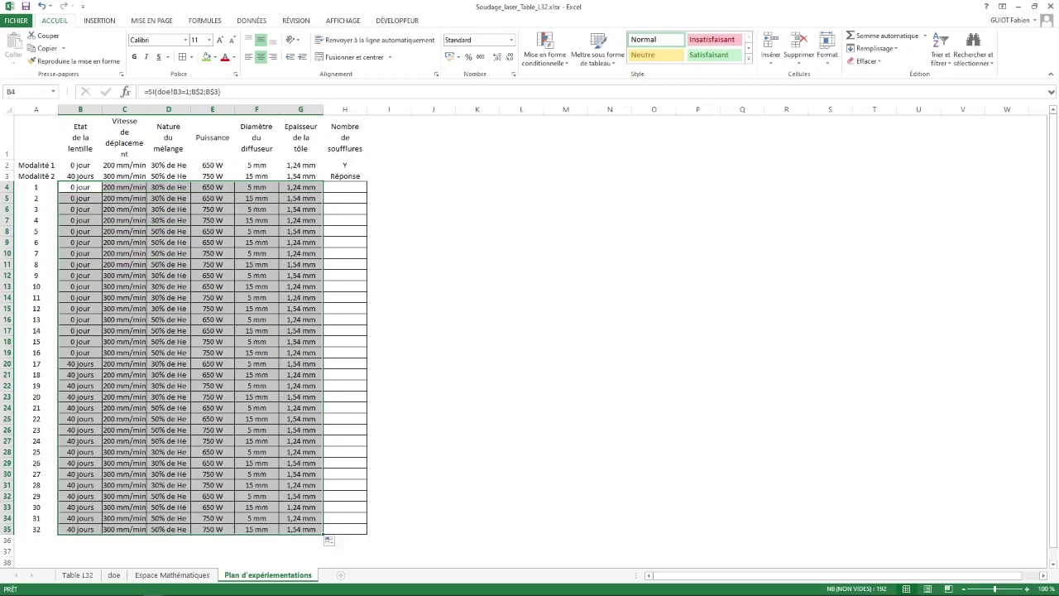
{"action": "left_click_drag", "start_coordinate": [80, 187], "coordinate": [80, 408]}
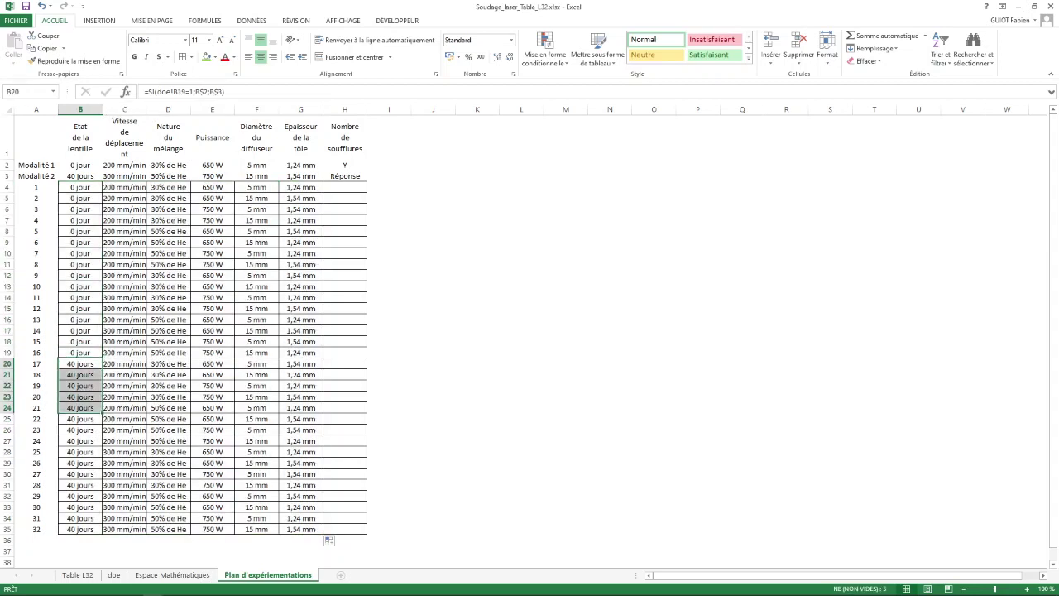
{"action": "left_click_drag", "start_coordinate": [124, 187], "coordinate": [124, 341]}
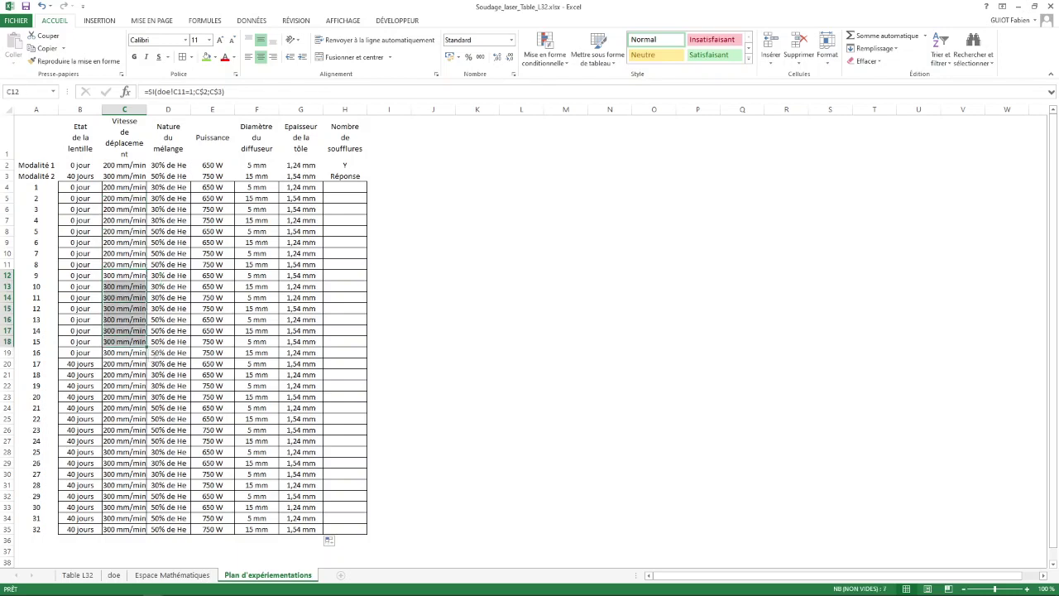
Set up a conditional formatting rule on B5 for a cell value different from the cell above, using relative reference B4
{"action": "left_click", "coordinate": [80, 199]}
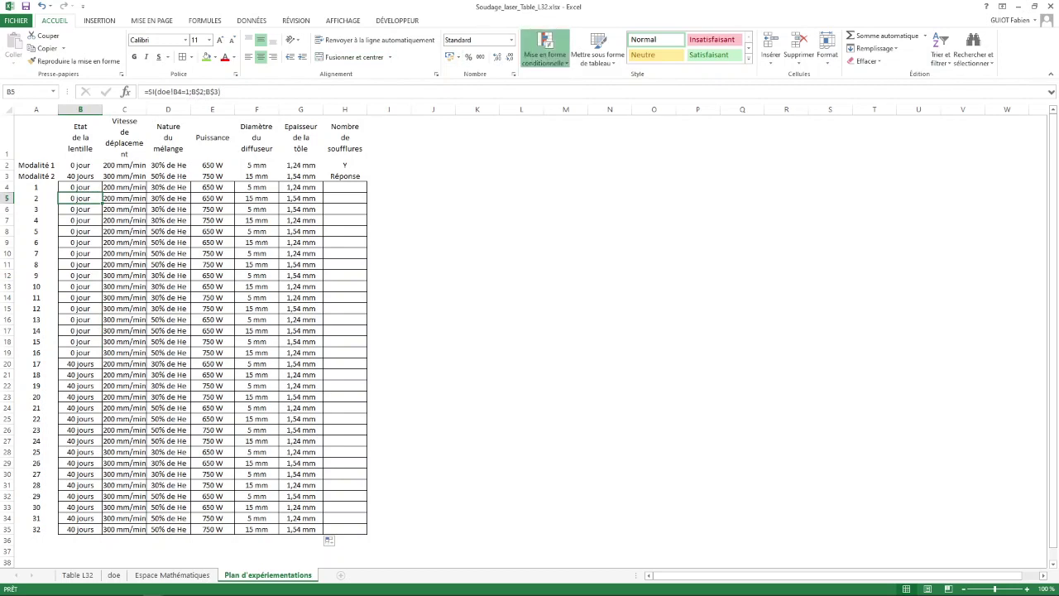
{"action": "left_click", "coordinate": [544, 51]}
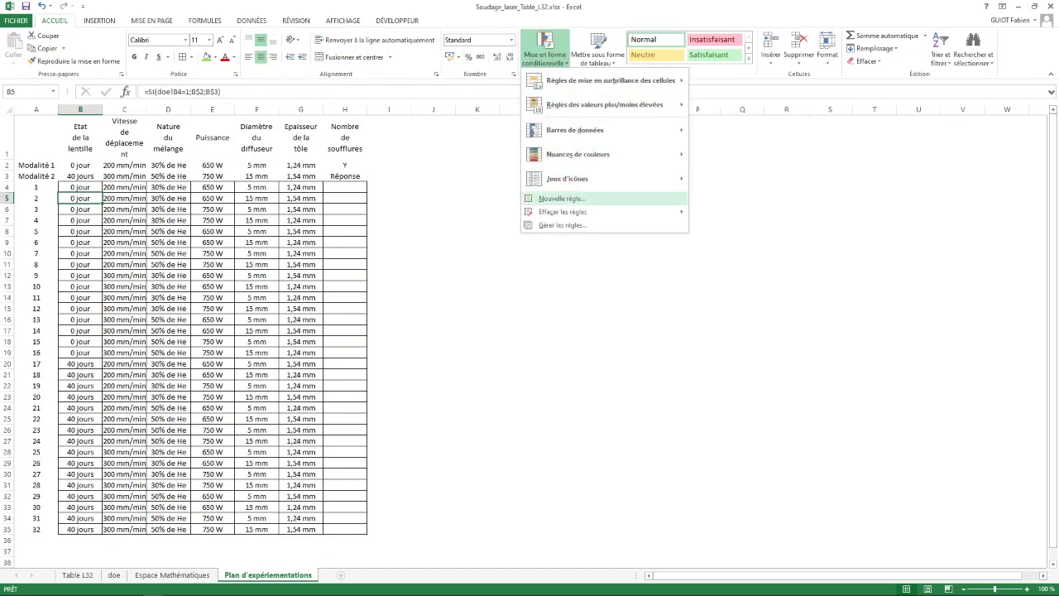
{"action": "left_click", "coordinate": [562, 199]}
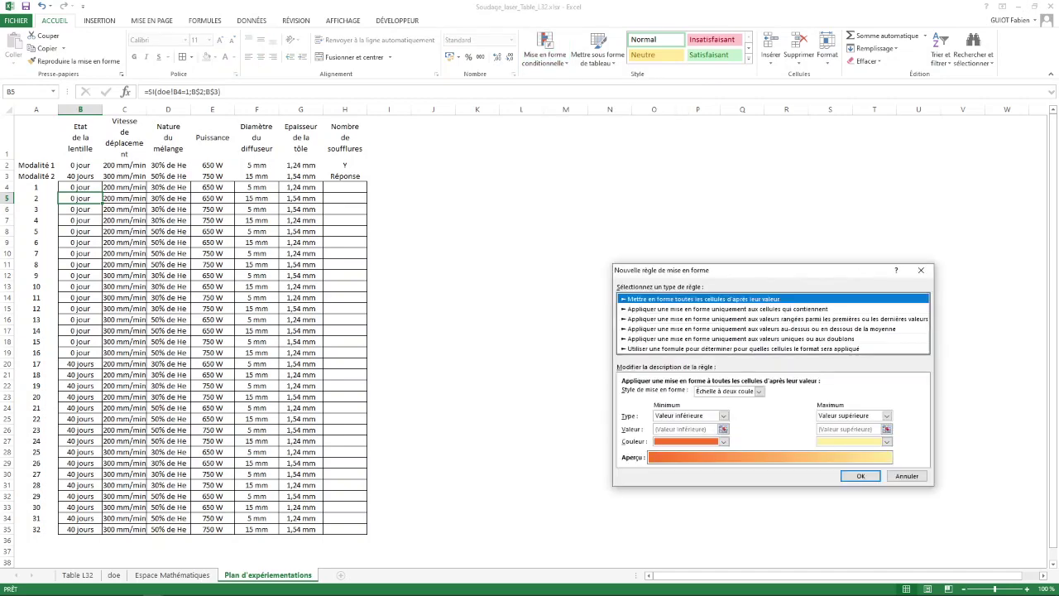
{"action": "left_click", "coordinate": [727, 308]}
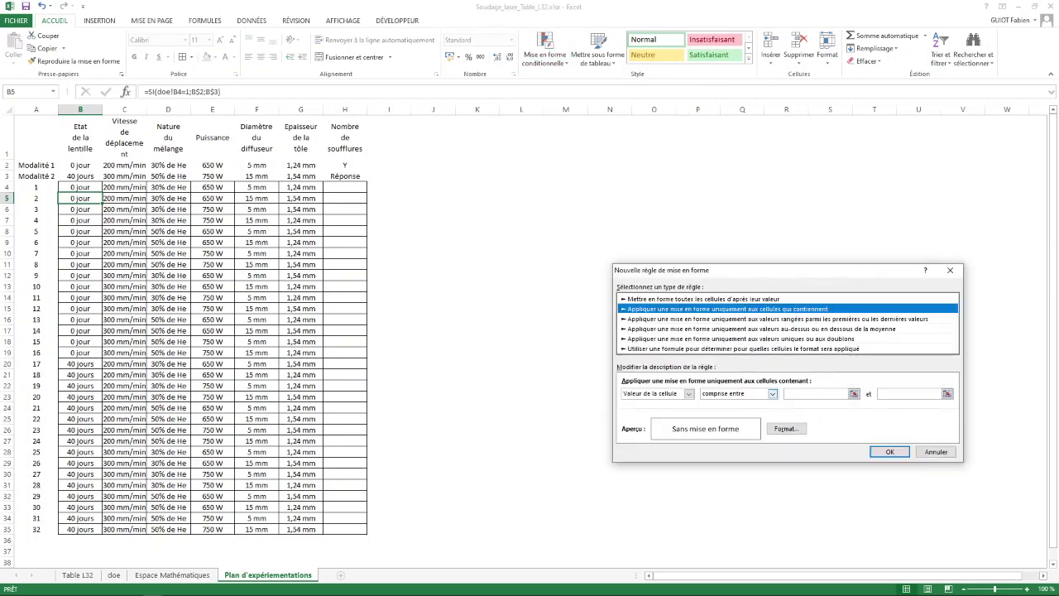
{"action": "left_click", "coordinate": [772, 393]}
{"action": "key", "text": "Down"}
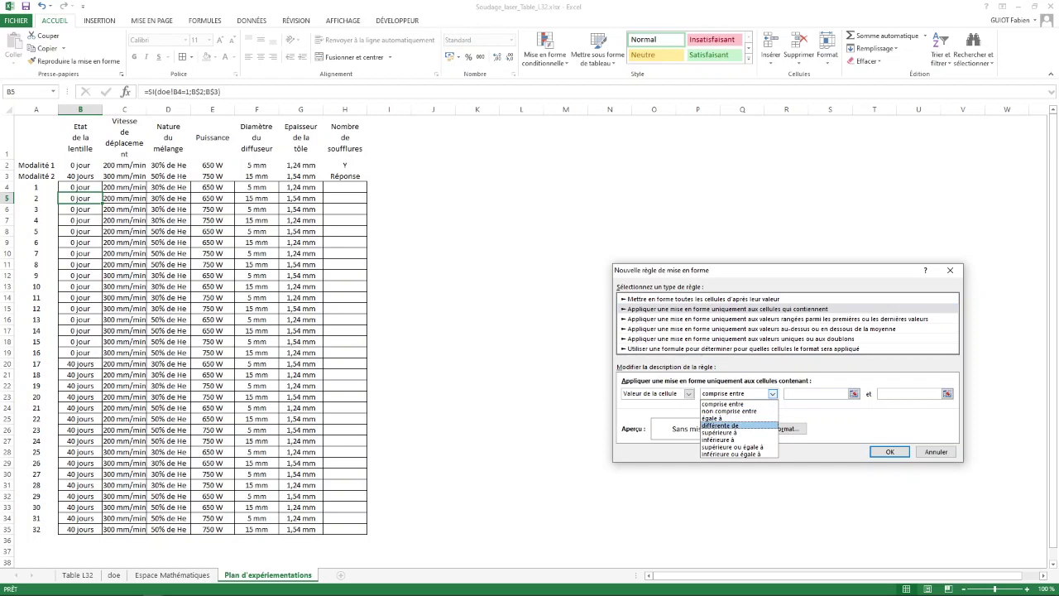
{"action": "key", "text": "Return"}
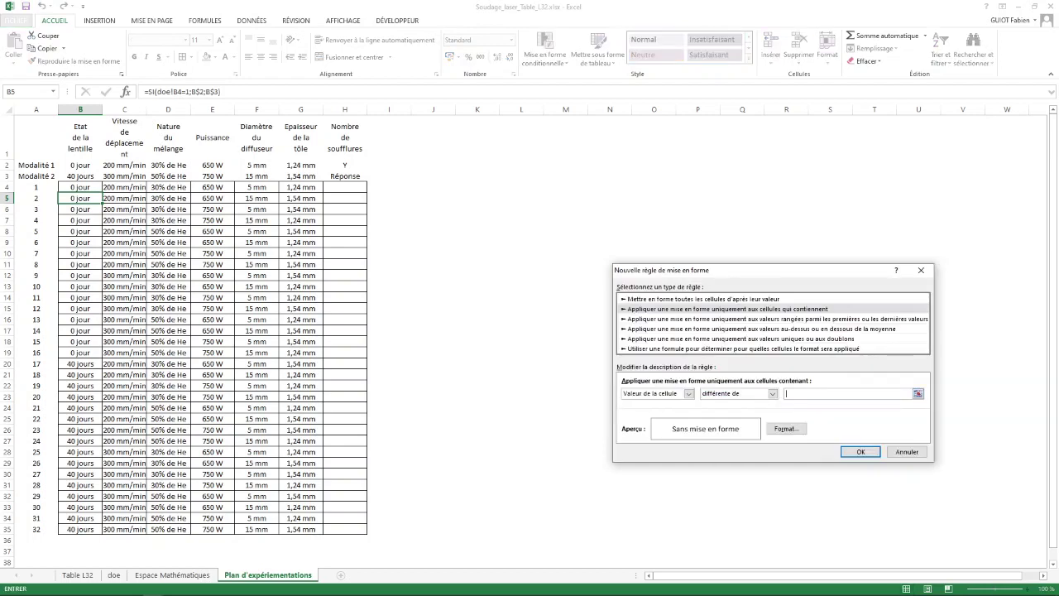
{"action": "left_click", "coordinate": [80, 187]}
{"action": "key", "text": "F4"}
{"action": "key", "text": "F4"}
{"action": "key", "text": "F4"}
Give the conditional formatting rule a yellow background fill and apply it to B5
{"action": "key", "text": "Tab"}
{"action": "key", "text": "Return"}
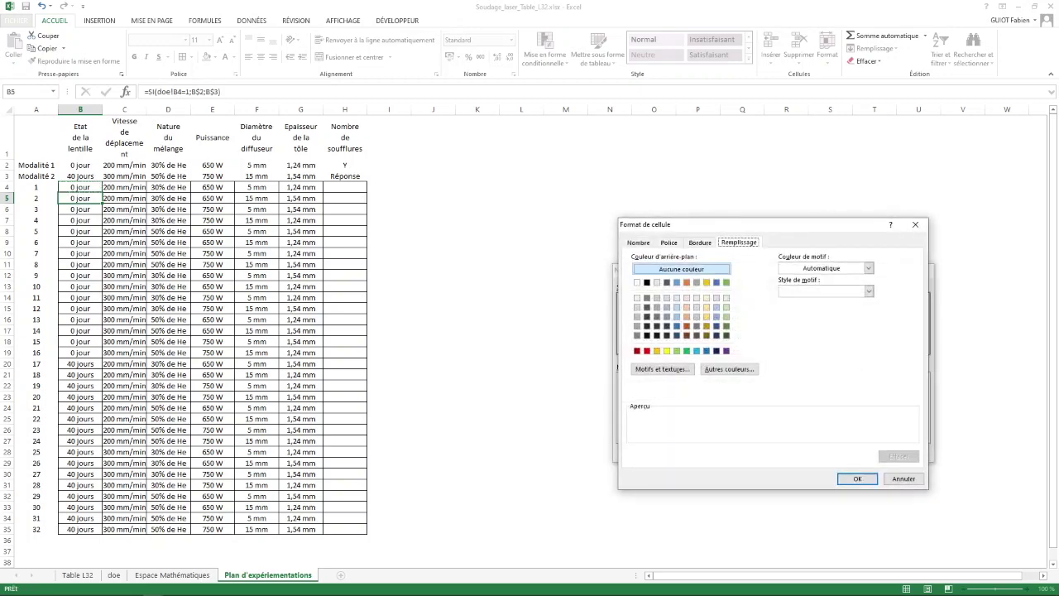
{"action": "left_click", "coordinate": [666, 351]}
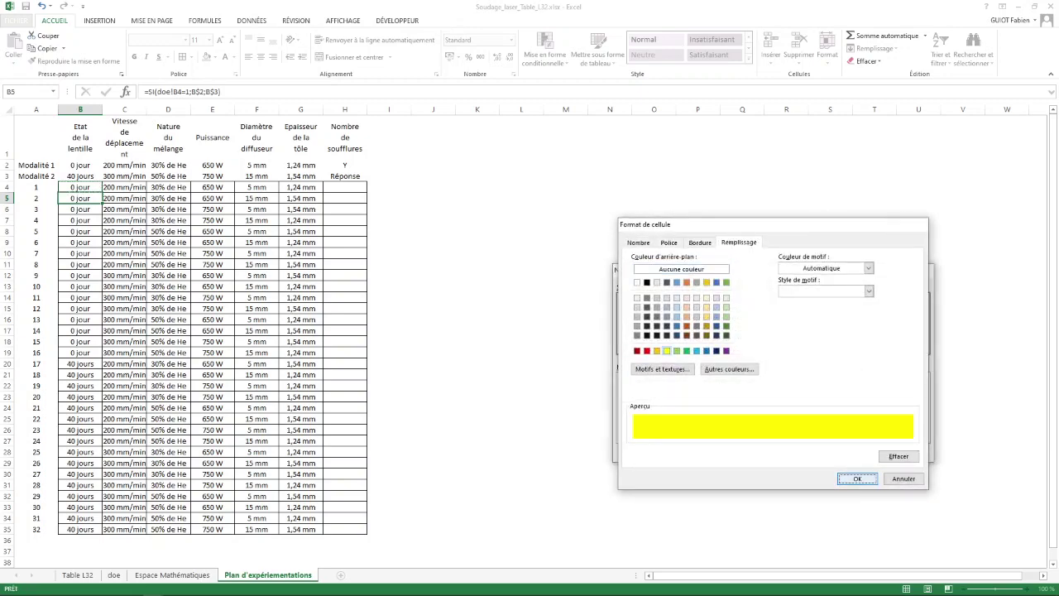
{"action": "left_click", "coordinate": [857, 478]}
{"action": "key", "text": "Return"}
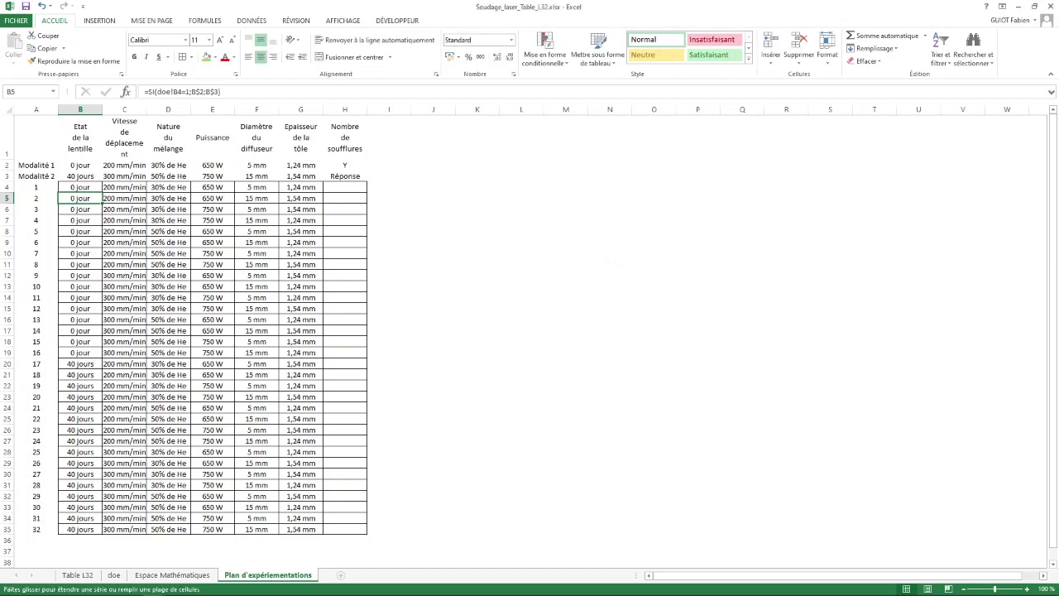
Fill B5 with its conditional formatting across to G5 and down to row 35
{"action": "left_click_drag", "start_coordinate": [79, 198], "coordinate": [300, 198]}
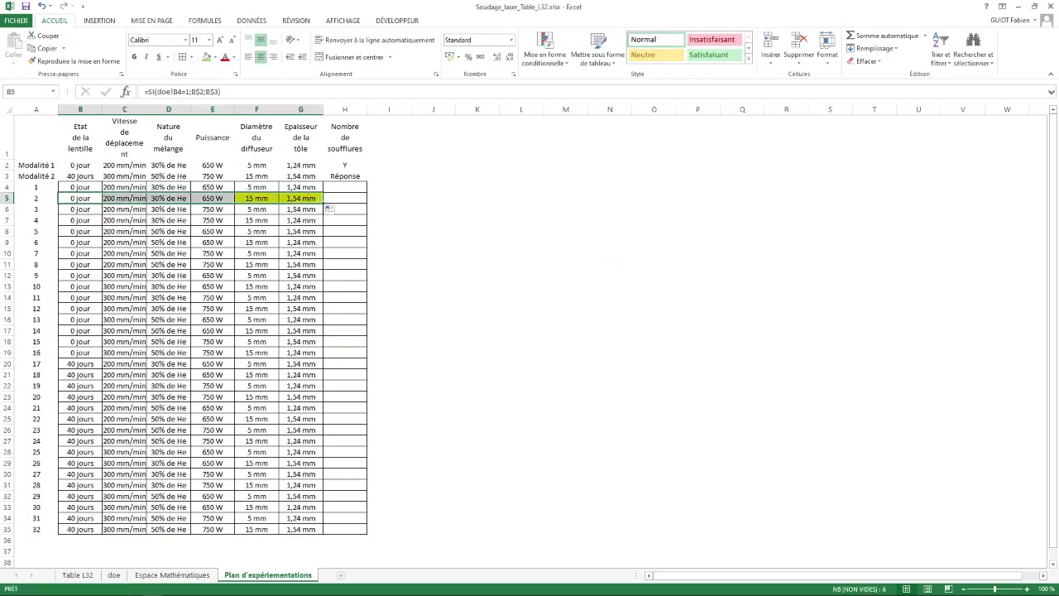
{"action": "key", "text": "ctrl+shift+Down"}
{"action": "key", "text": "ctrl+d"}
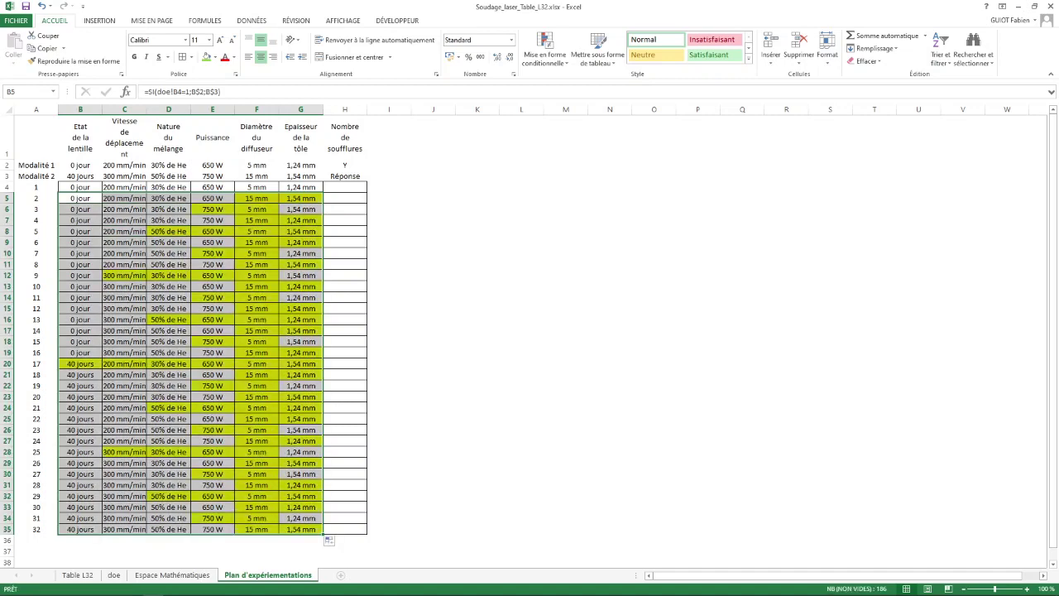
{"action": "left_click", "coordinate": [345, 220]}
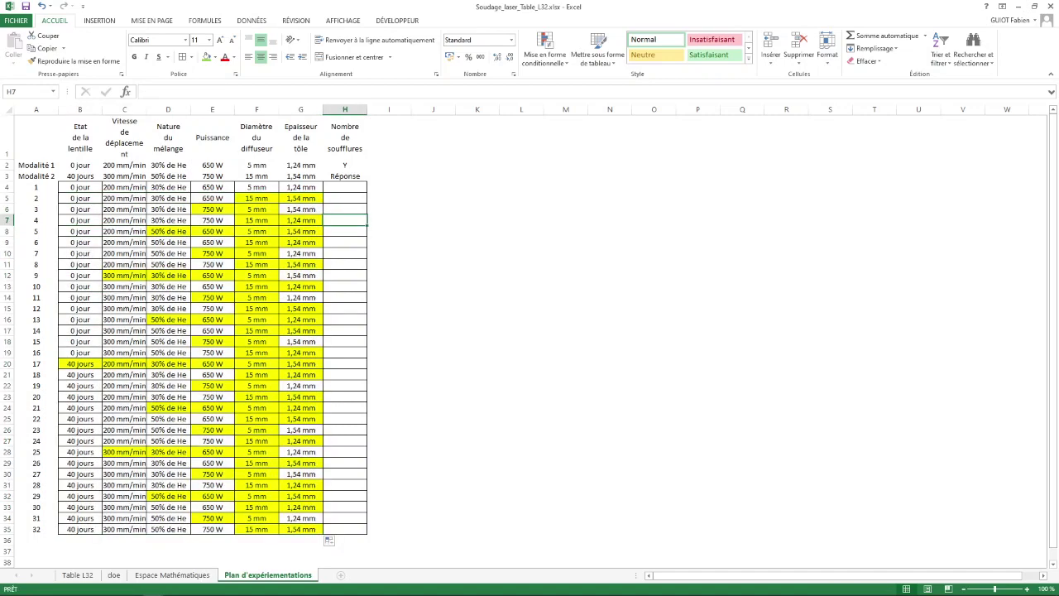
{"action": "left_click_drag", "start_coordinate": [345, 187], "coordinate": [345, 364]}
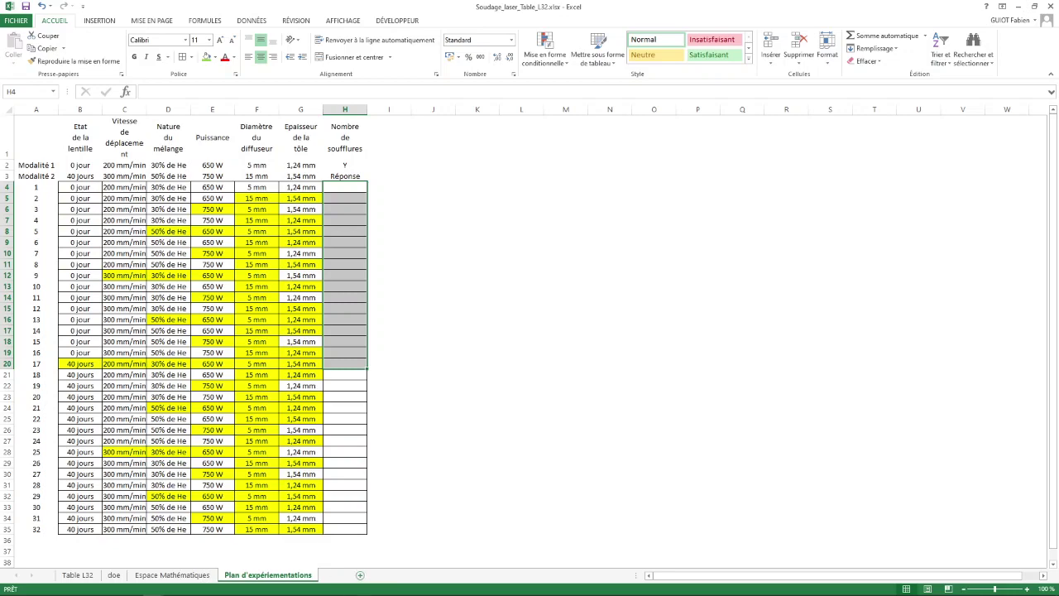
Add a new sheet after Plan d'expériementations and centre all its cells both vertically and horizontally
{"action": "left_click", "coordinate": [340, 574]}
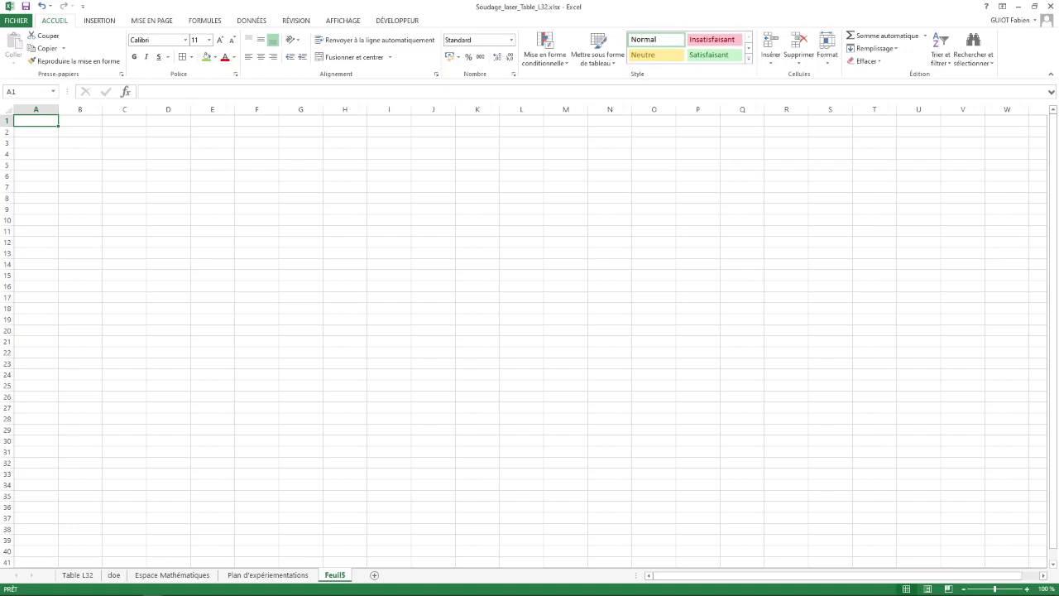
{"action": "left_click", "coordinate": [8, 111]}
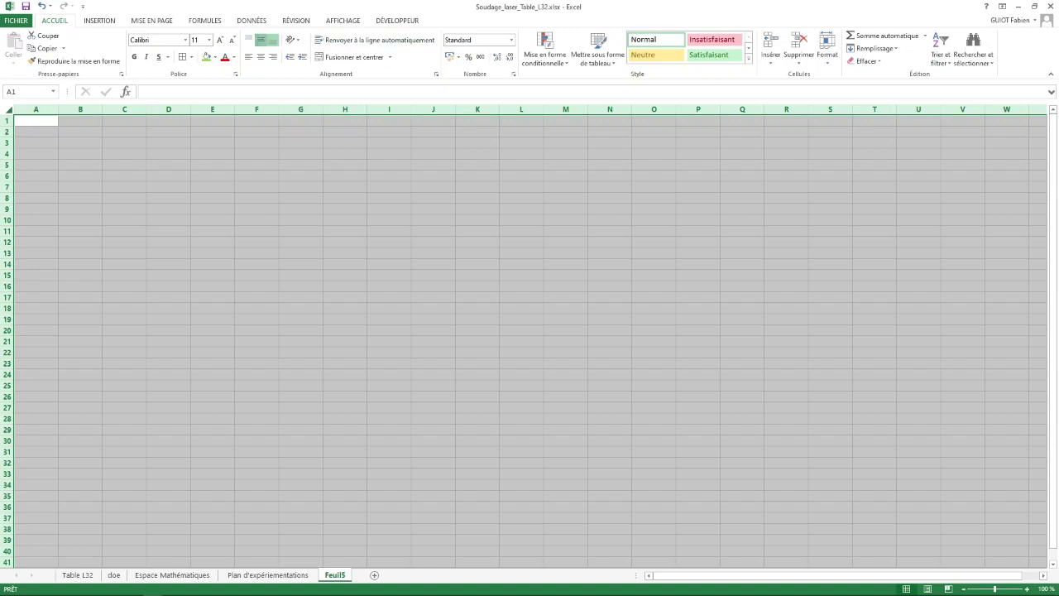
{"action": "left_click", "coordinate": [261, 40]}
{"action": "left_click", "coordinate": [261, 56]}
{"action": "key", "text": "alt+Tab"}
{"action": "key", "text": "alt+Tab"}
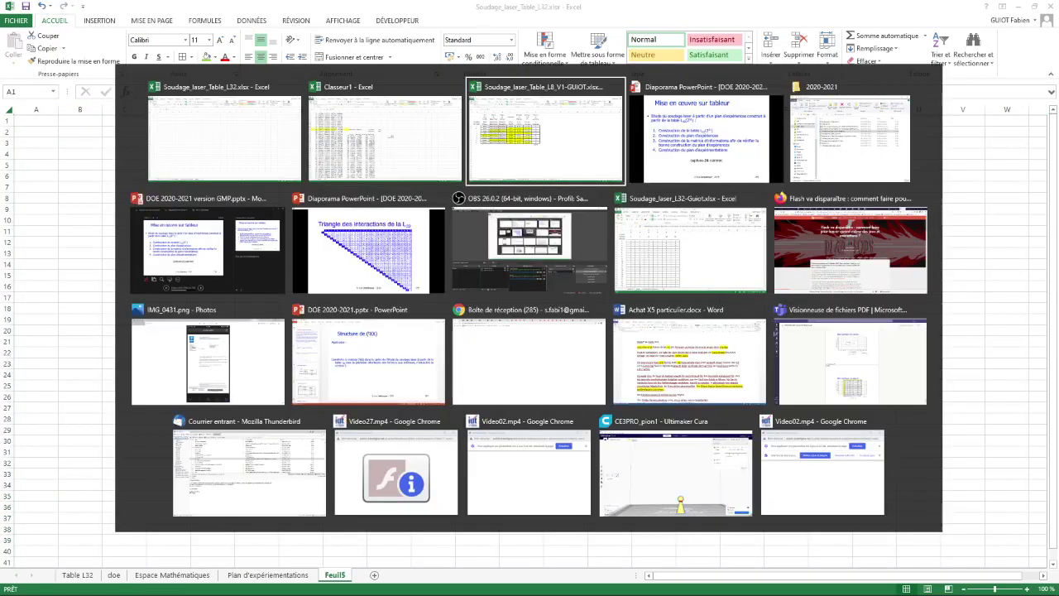
{"action": "key", "text": "alt+Tab"}
{"action": "key", "text": "alt+Tab"}
{"action": "key", "text": "alt+Tab"}
{"action": "key", "text": "alt+Tab"}
{"action": "key", "text": "alt+Tab"}
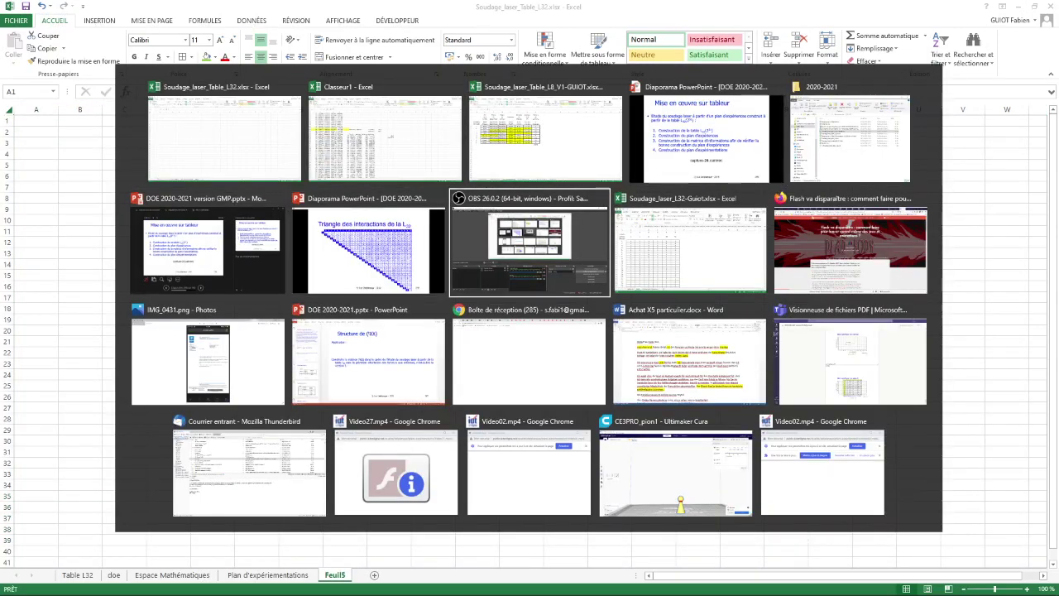
{"action": "key", "text": "Escape"}
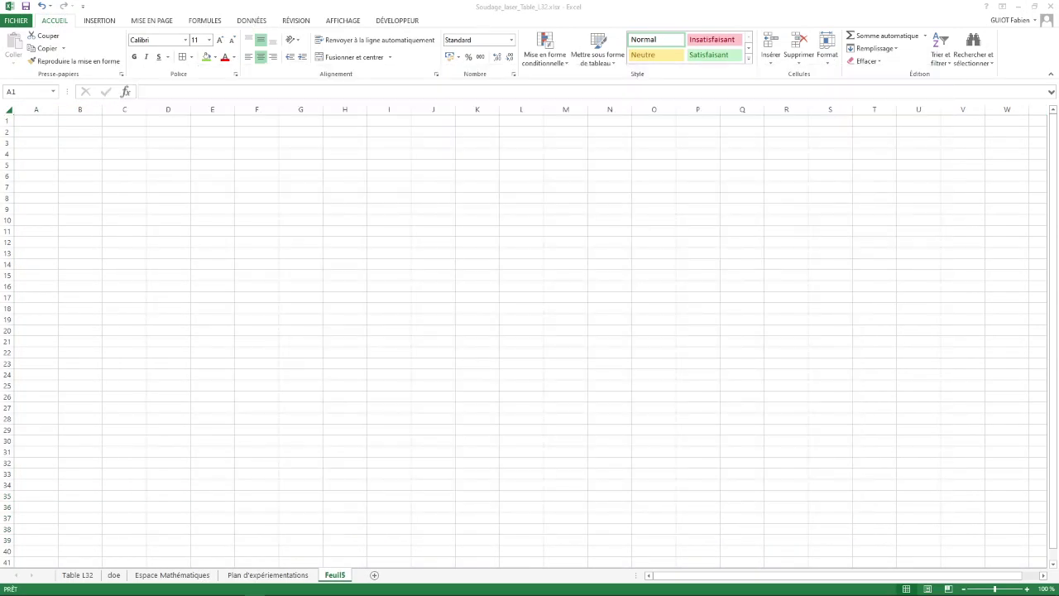